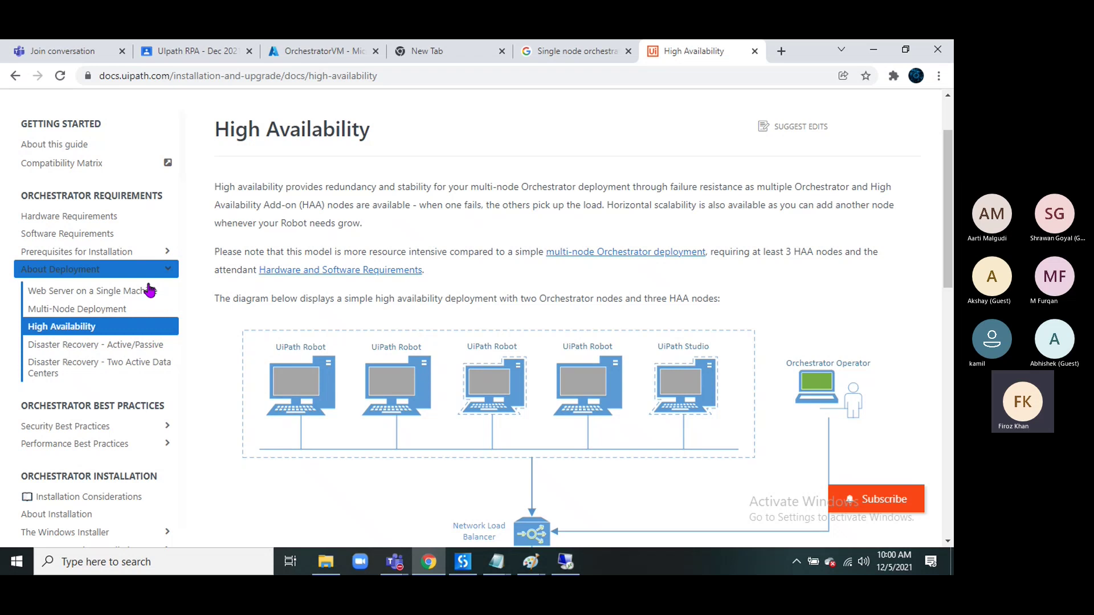
Open the Multi-Node Deployment page, scroll through its network diagram, then return to the heading.
{"action": "left_click", "coordinate": [117, 308]}
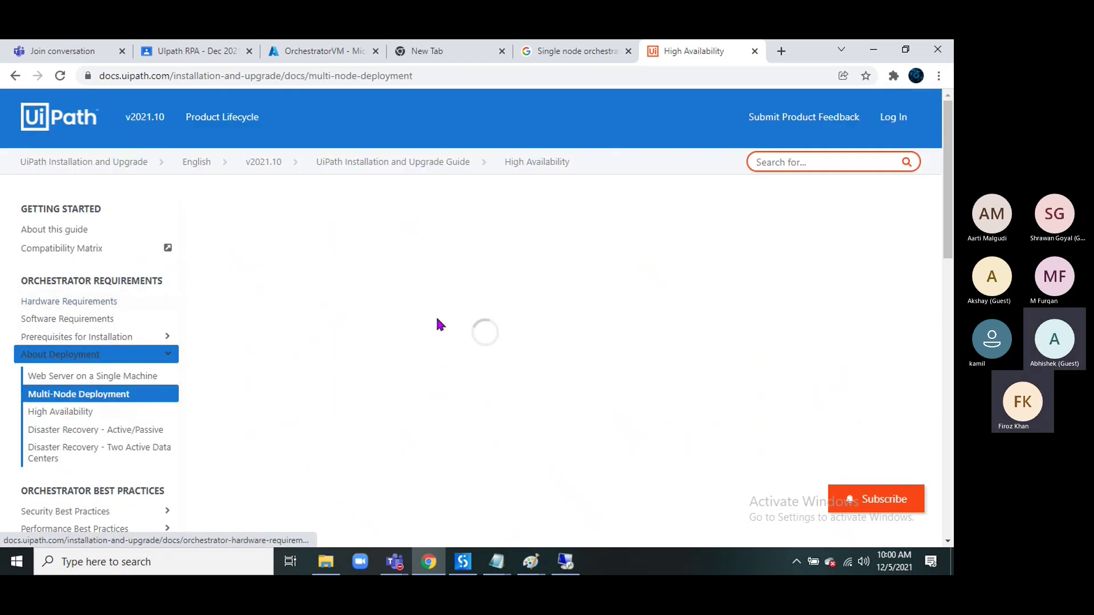
{"action": "scroll", "coordinate": [940, 205], "scroll_direction": "down", "scroll_amount": 3}
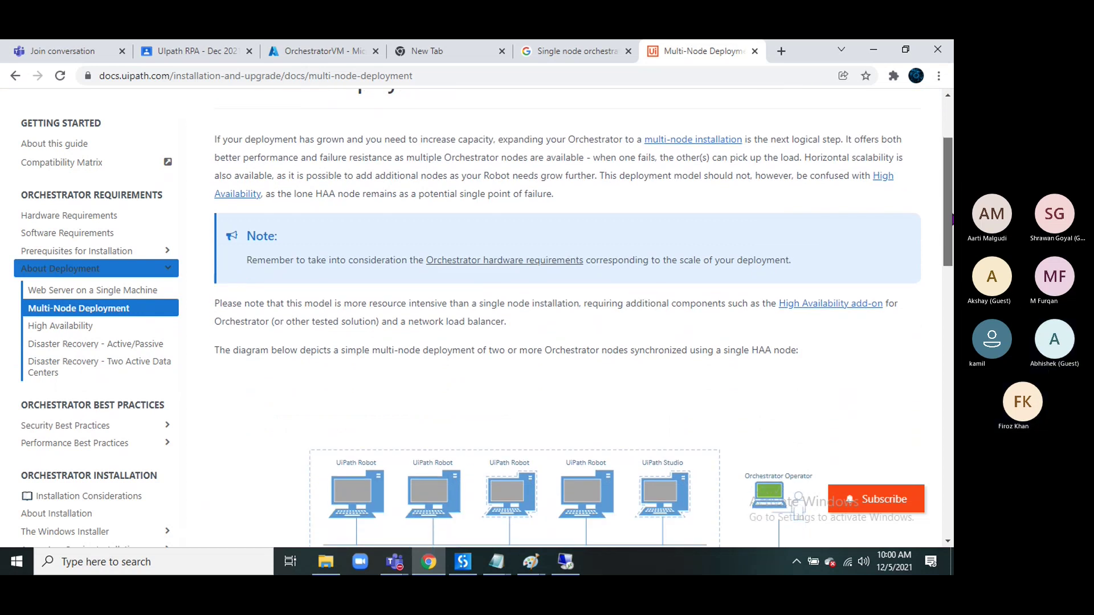
{"action": "scroll", "coordinate": [946, 228], "scroll_direction": "down", "scroll_amount": 6}
{"action": "scroll", "coordinate": [949, 228], "scroll_direction": "up", "scroll_amount": 6}
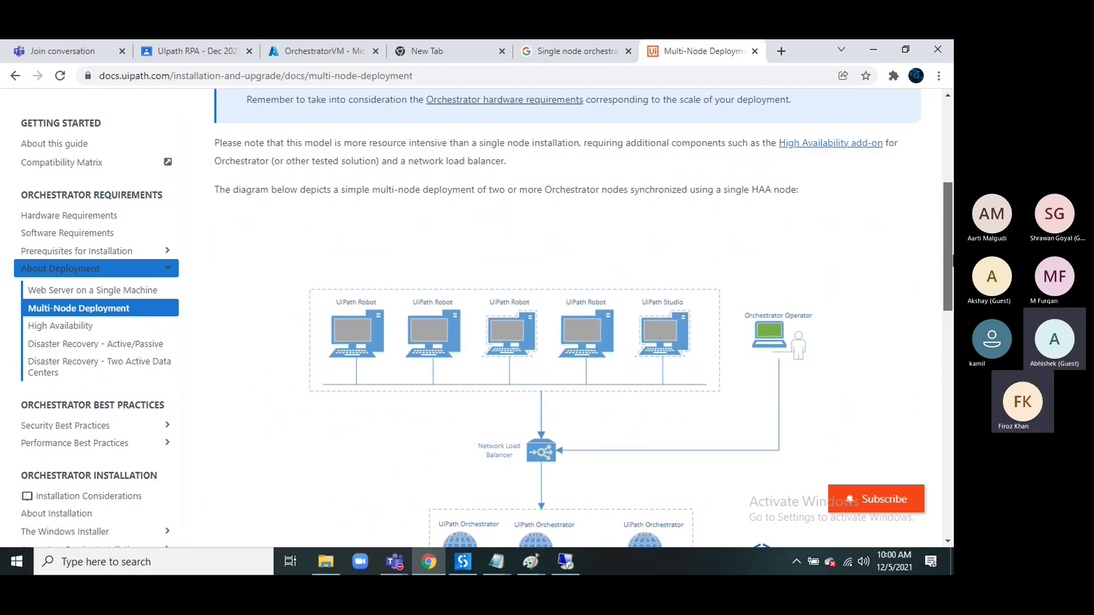
{"action": "scroll", "coordinate": [766, 228], "scroll_direction": "up", "scroll_amount": 2}
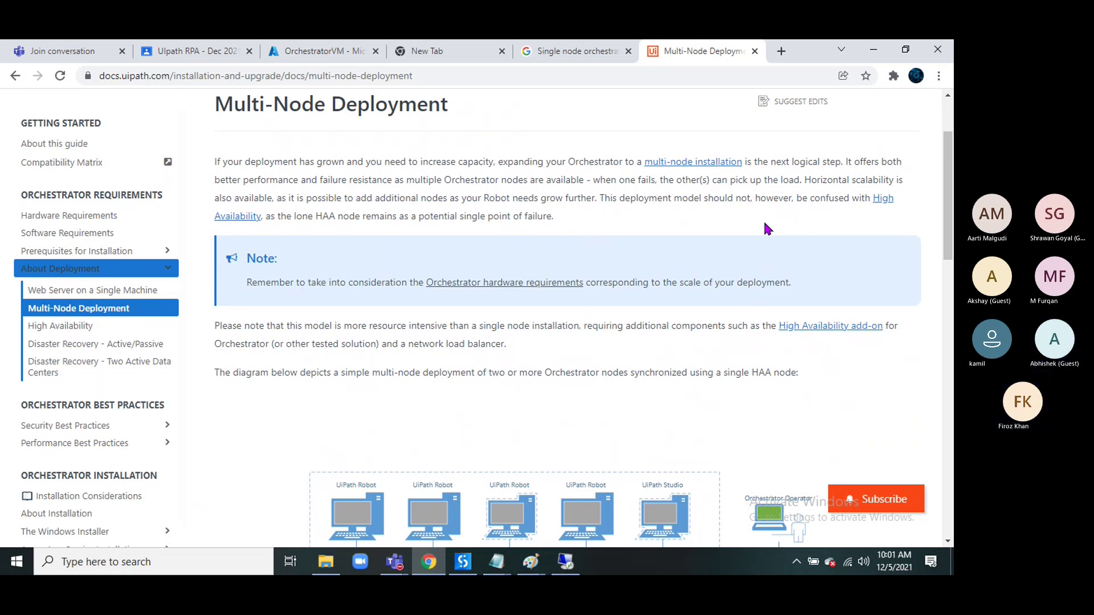
Open the High Availability page, scroll down to the three-HAA-node diagram, then return to the top.
{"action": "left_click", "coordinate": [78, 326]}
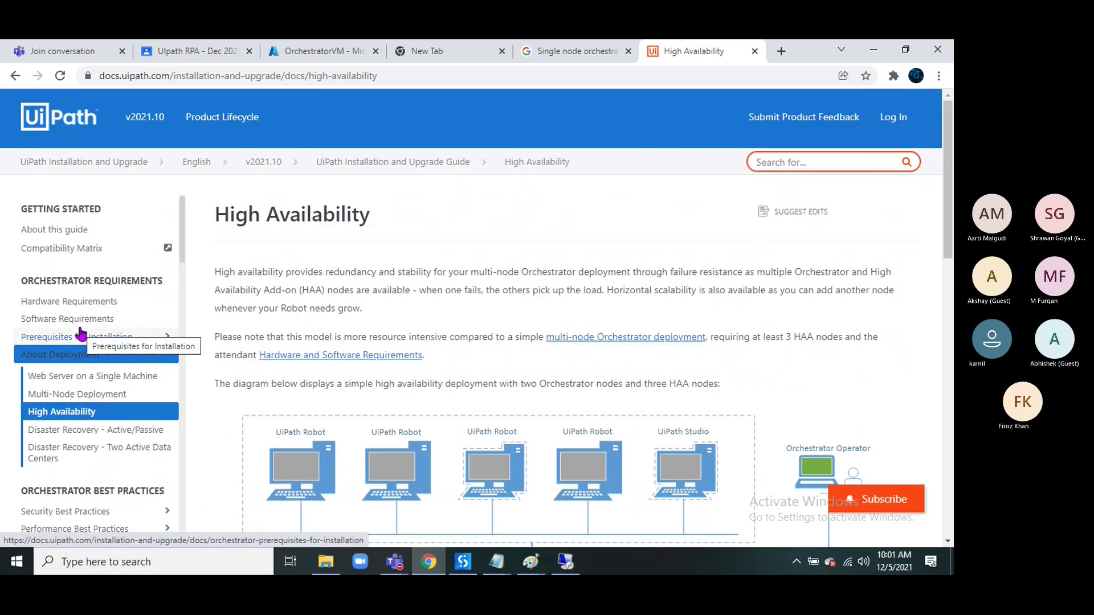
{"action": "left_click_drag", "start_coordinate": [948, 204], "coordinate": [951, 222]}
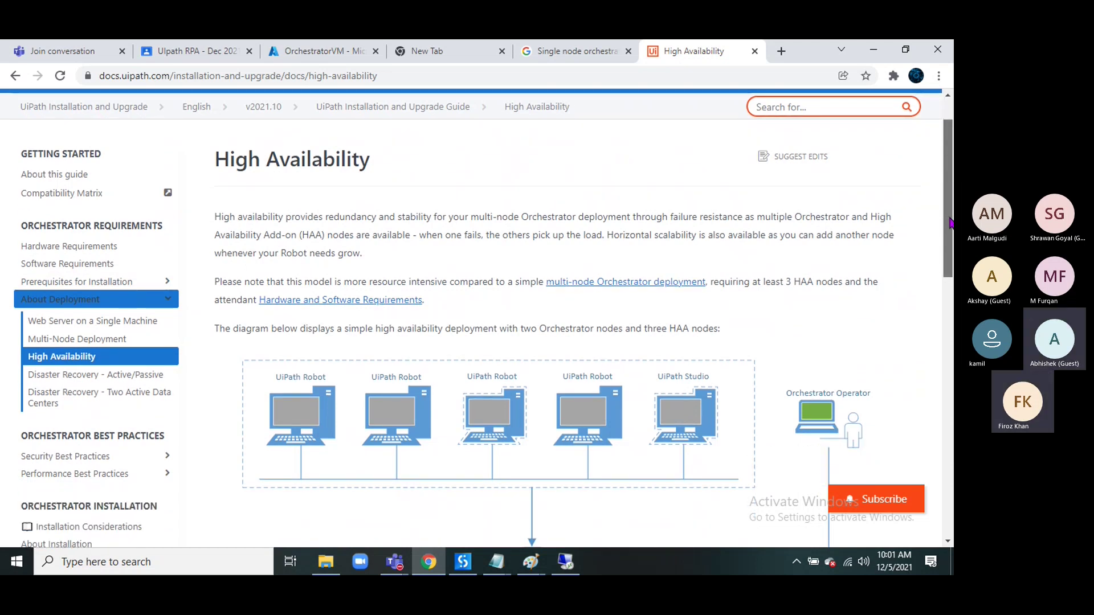
{"action": "mouse_move", "coordinate": [951, 222]}
{"action": "left_mouse_down"}
{"action": "mouse_move", "coordinate": [948, 390]}
{"action": "mouse_move", "coordinate": [950, 218]}
{"action": "left_mouse_up"}
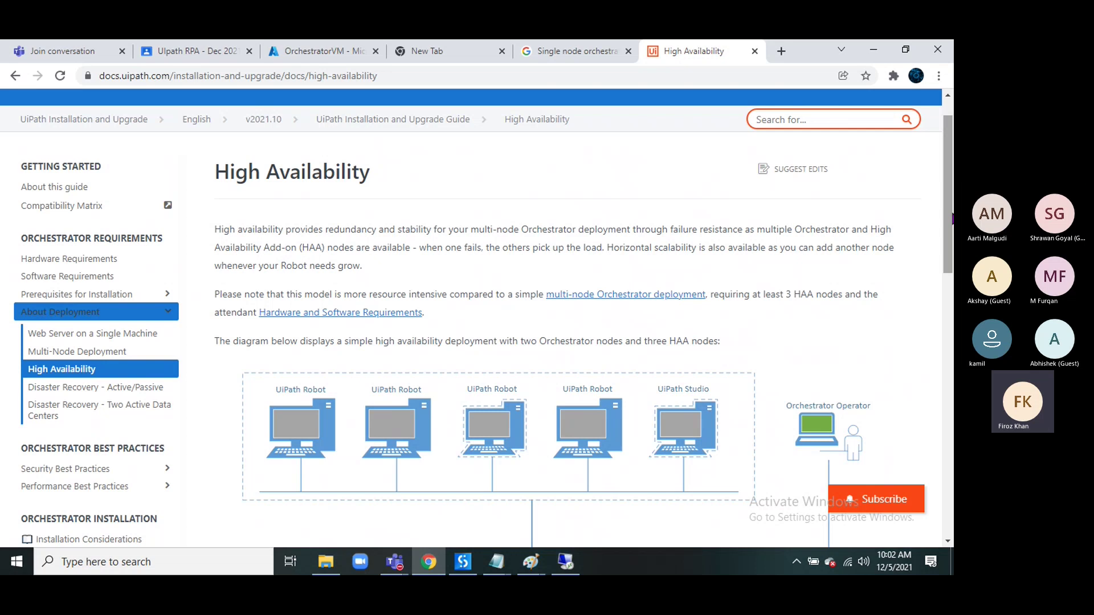
{"action": "scroll", "coordinate": [949, 217], "scroll_direction": "down", "scroll_amount": 5}
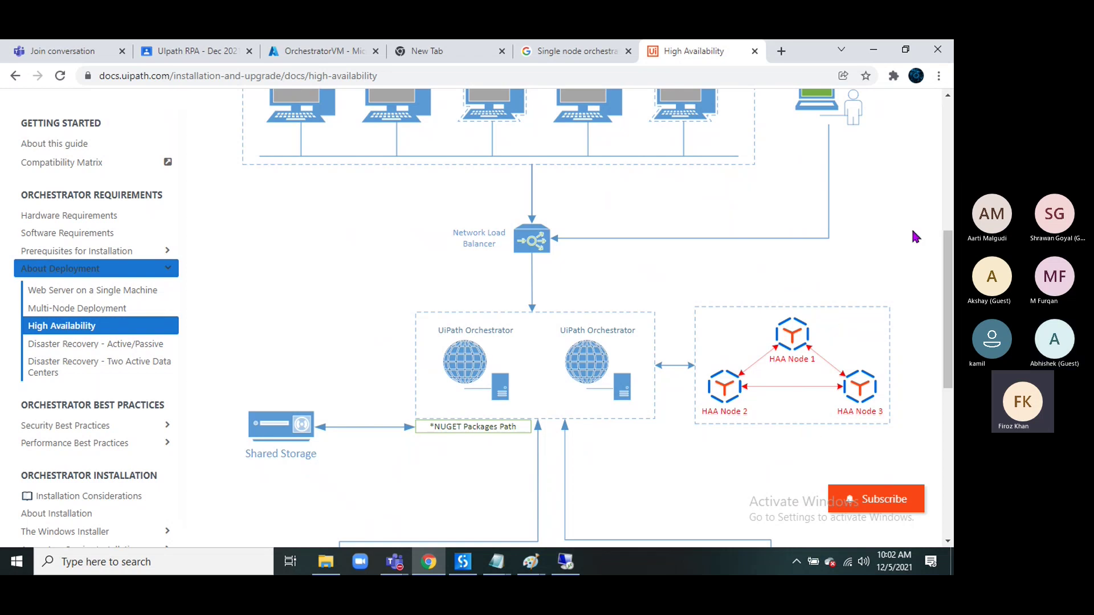
{"action": "left_click_drag", "start_coordinate": [951, 273], "coordinate": [943, 169]}
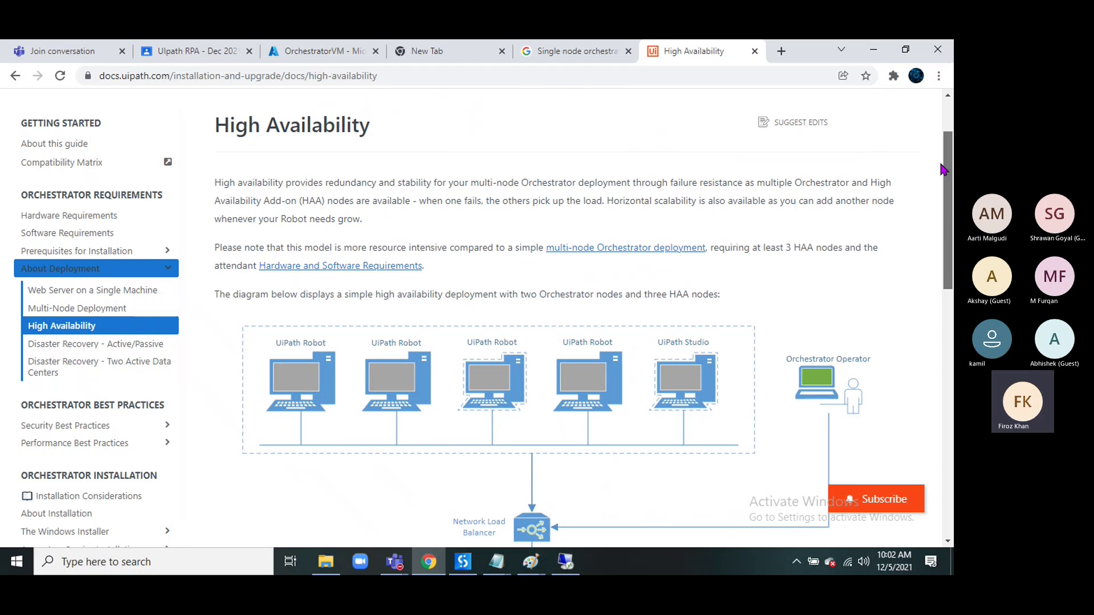
{"action": "left_click_drag", "start_coordinate": [941, 165], "coordinate": [941, 165]}
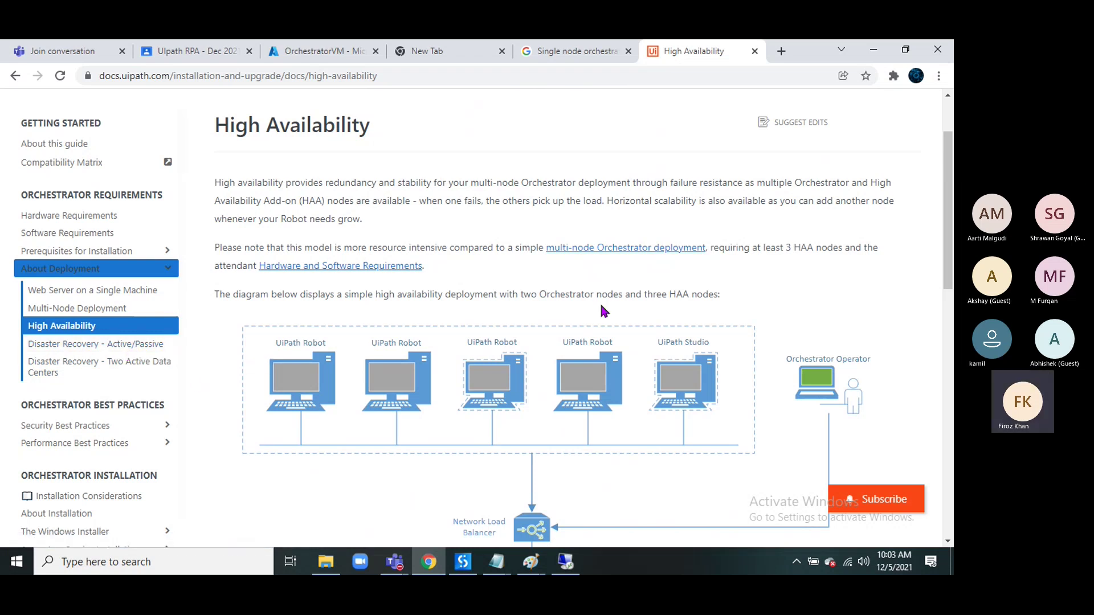
{"action": "scroll", "coordinate": [949, 146], "scroll_direction": "up", "scroll_amount": 1}
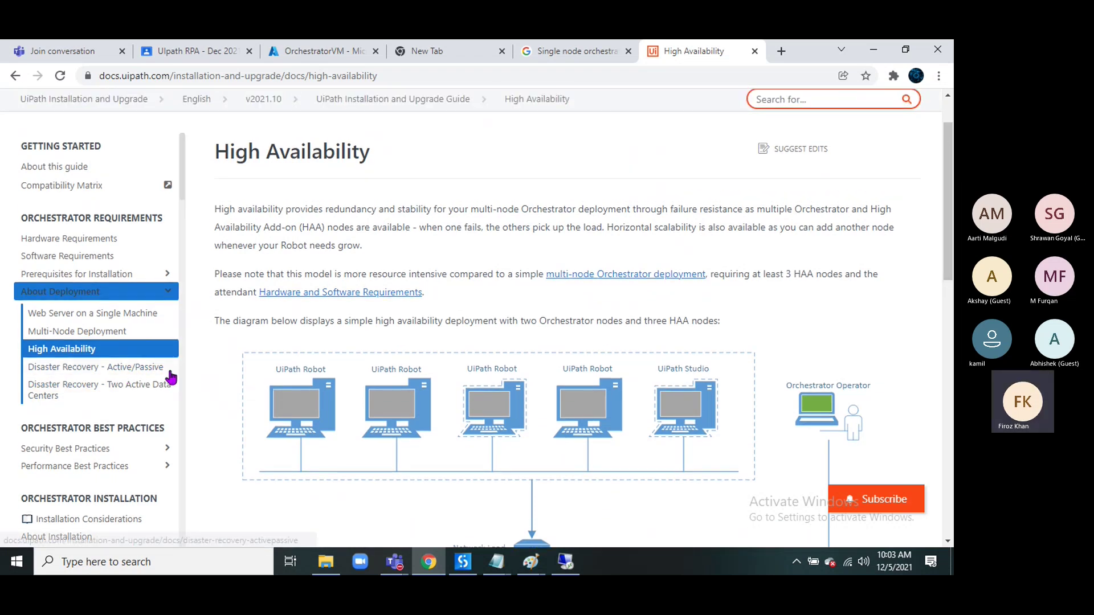
Review the Web Server on a Single Machine diagram, then go to Prerequisites for Installation.
{"action": "left_click", "coordinate": [141, 314]}
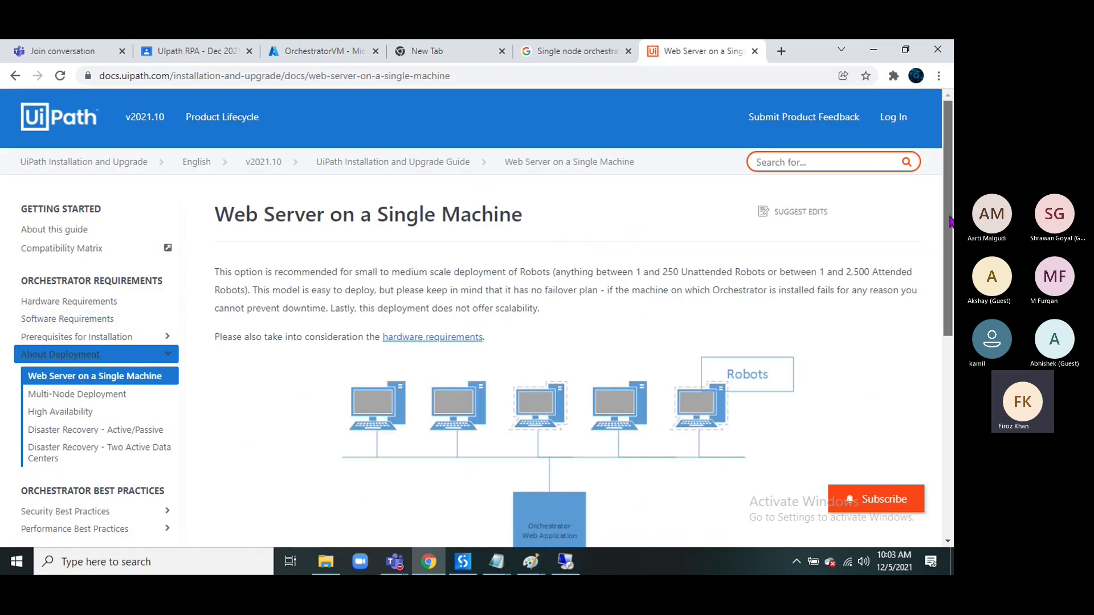
{"action": "scroll", "coordinate": [949, 226], "scroll_direction": "down", "scroll_amount": 6}
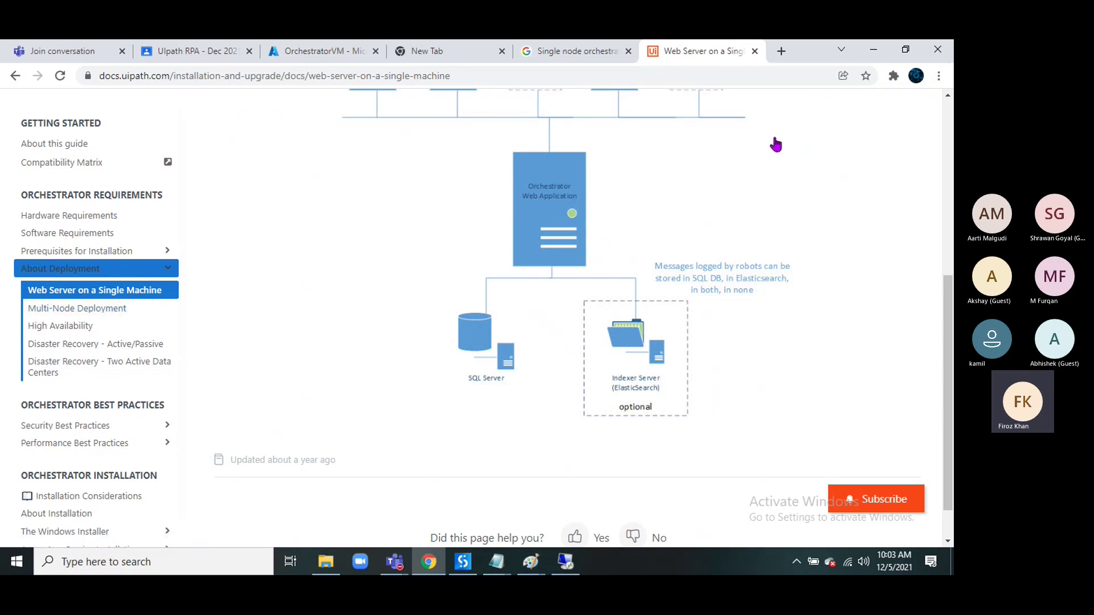
{"action": "left_click_drag", "start_coordinate": [951, 293], "coordinate": [951, 264]}
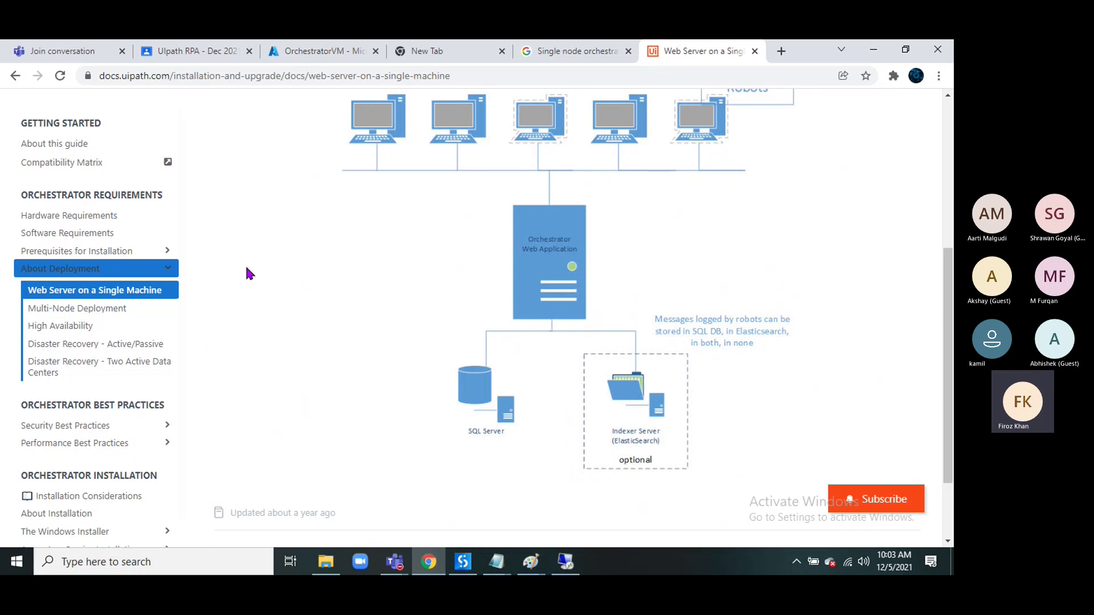
{"action": "left_click", "coordinate": [114, 256]}
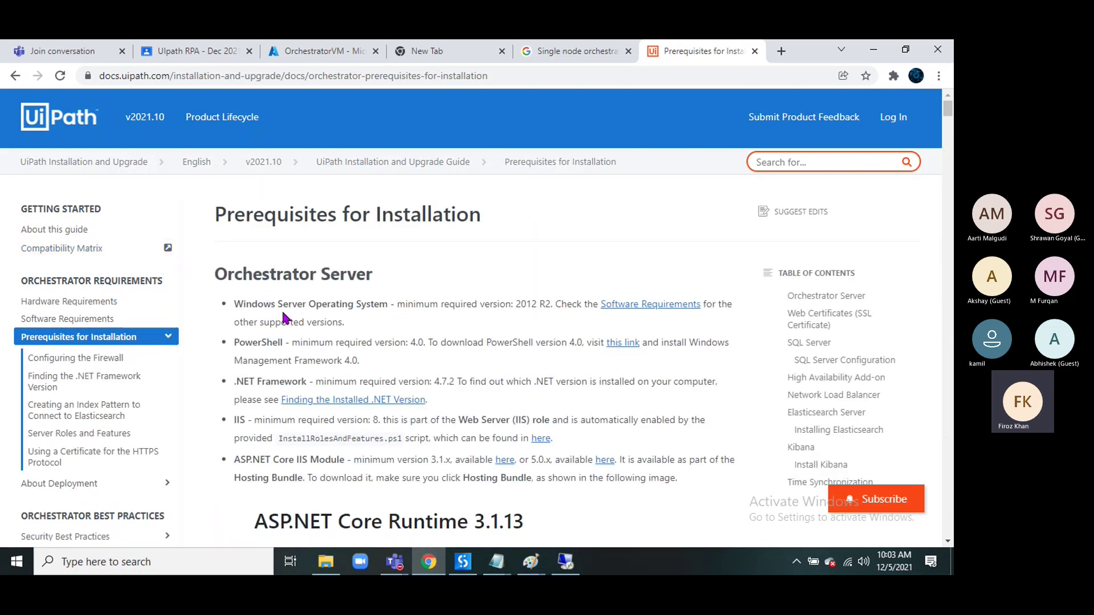
{"action": "left_click_drag", "start_coordinate": [234, 305], "coordinate": [388, 309]}
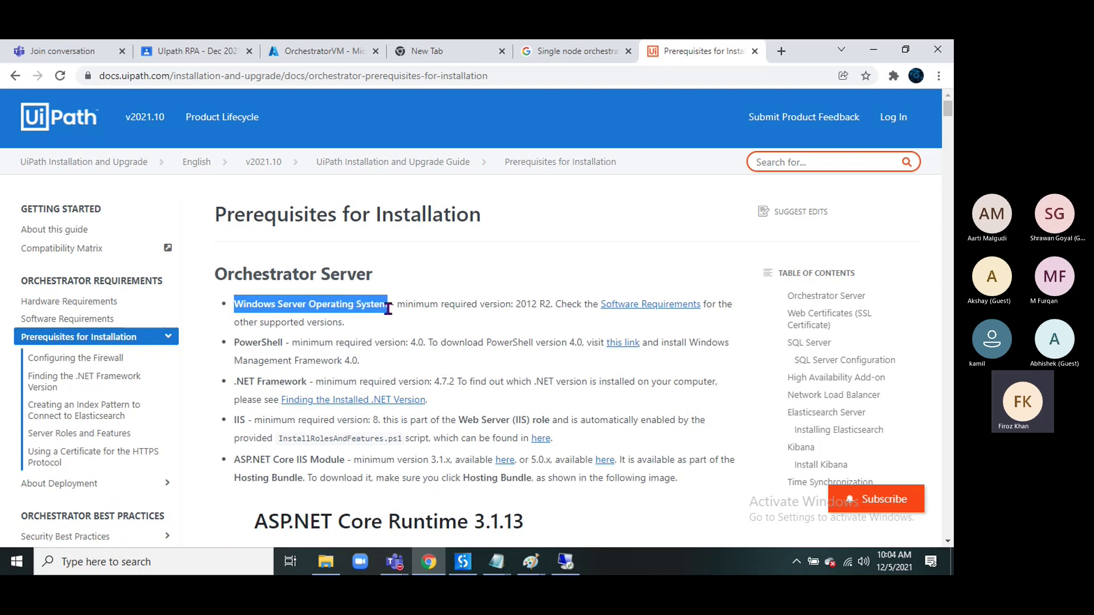
{"action": "left_click_drag", "start_coordinate": [516, 304], "coordinate": [550, 304]}
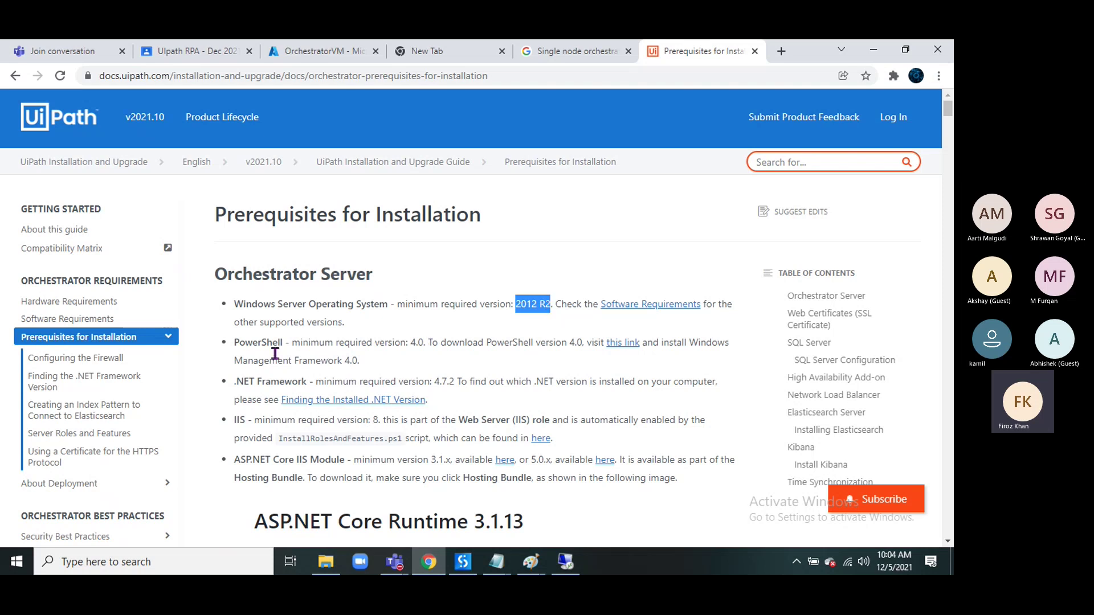
{"action": "left_click", "coordinate": [240, 344]}
{"action": "left_click_drag", "start_coordinate": [239, 343], "coordinate": [279, 344]}
{"action": "left_click", "coordinate": [133, 564]}
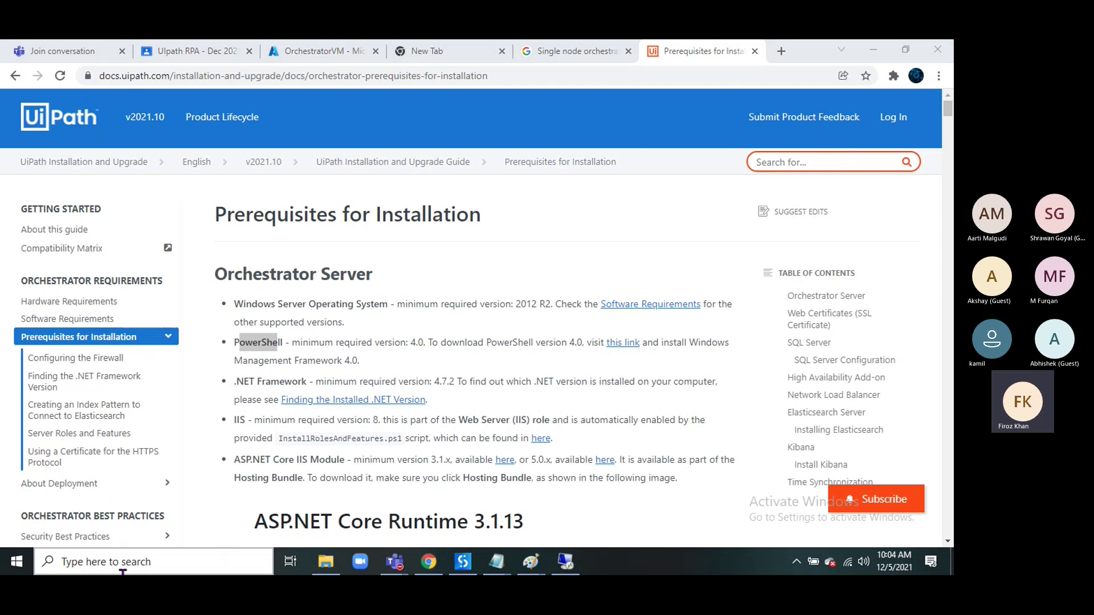
{"action": "type", "text": "powe"}
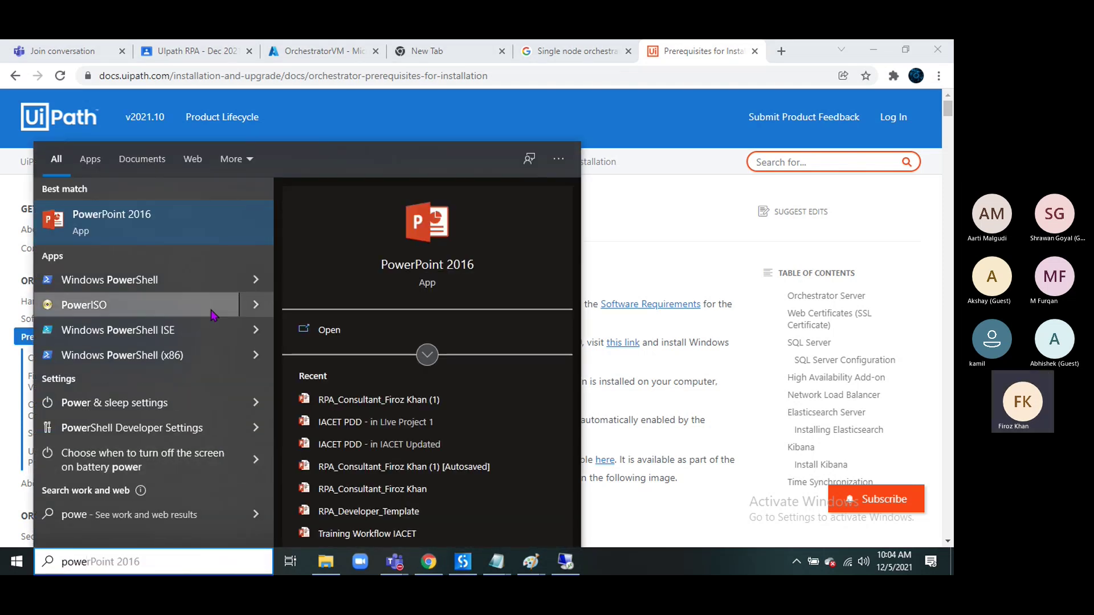
{"action": "left_click", "coordinate": [645, 229]}
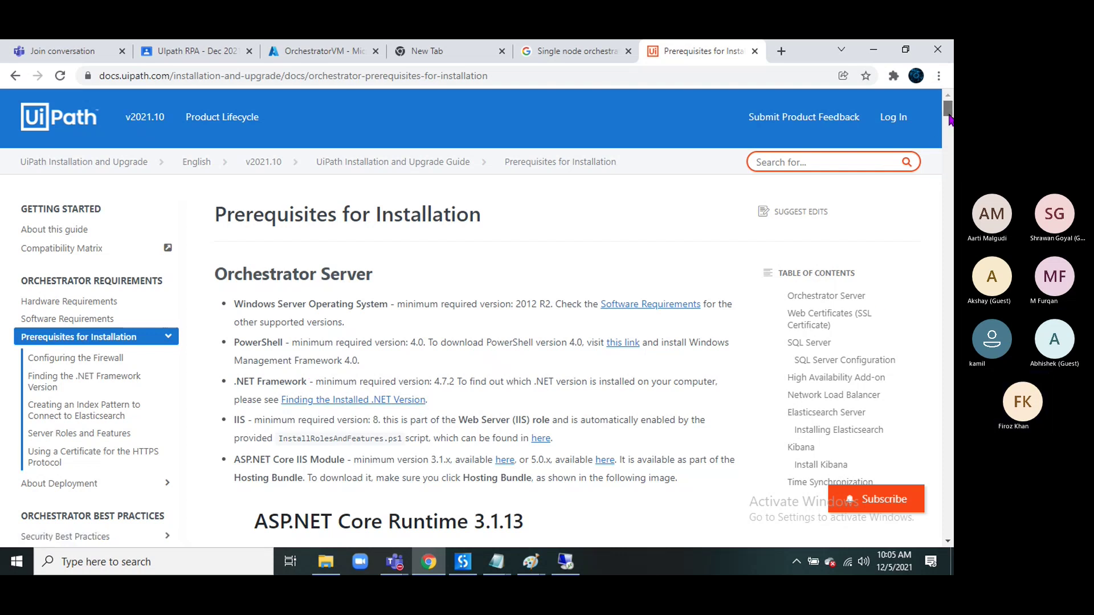
Scroll the prerequisites and highlight the ASP.NET Core IIS Module and Windows Server requirements.
{"action": "scroll", "coordinate": [948, 122], "scroll_direction": "down", "scroll_amount": 1}
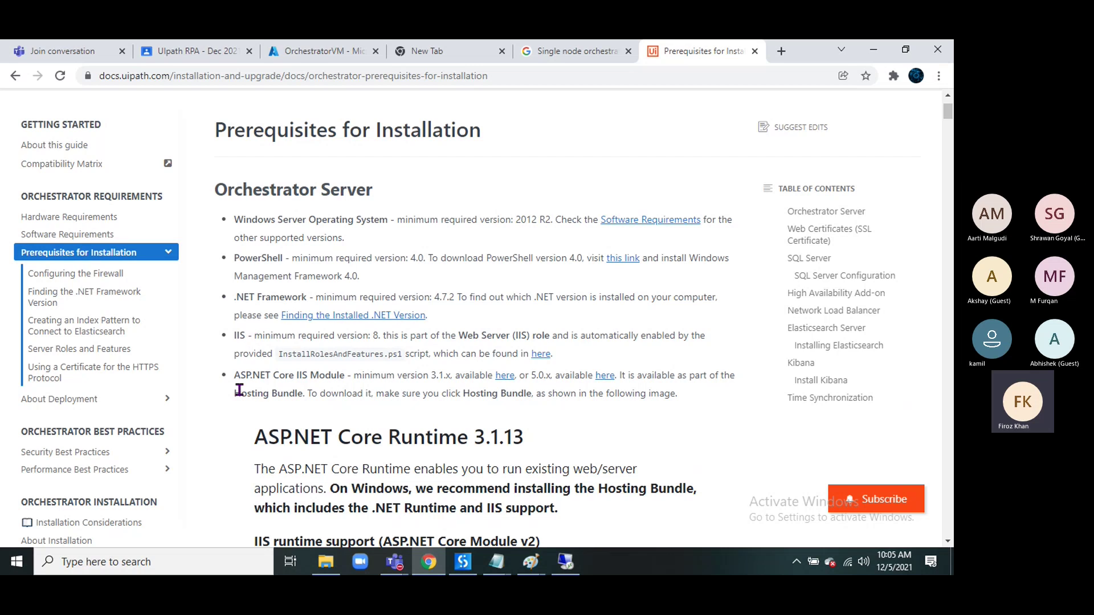
{"action": "left_click_drag", "start_coordinate": [235, 376], "coordinate": [345, 379]}
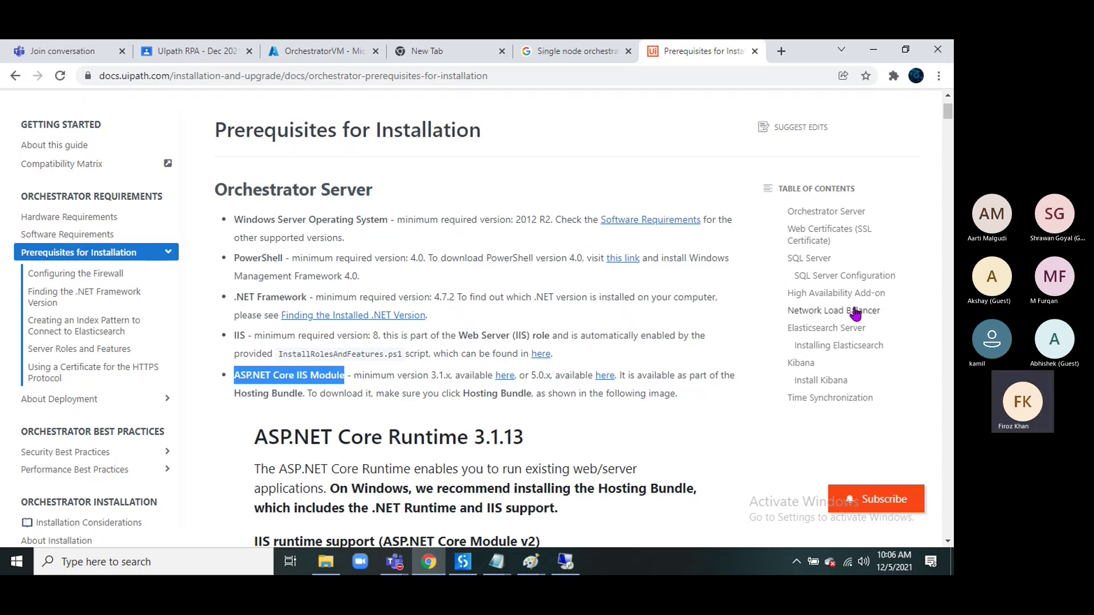
{"action": "left_click_drag", "start_coordinate": [235, 218], "coordinate": [385, 214]}
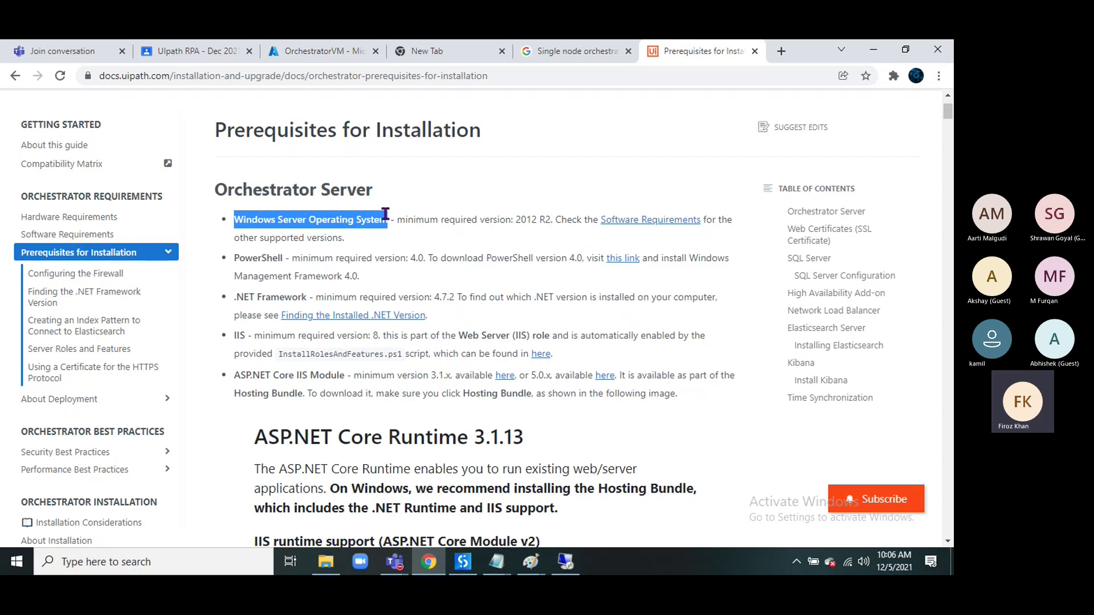
In a new tab, search Google for 'url rewrite' and open the official IIS URL Rewrite result.
{"action": "left_click", "coordinate": [781, 51]}
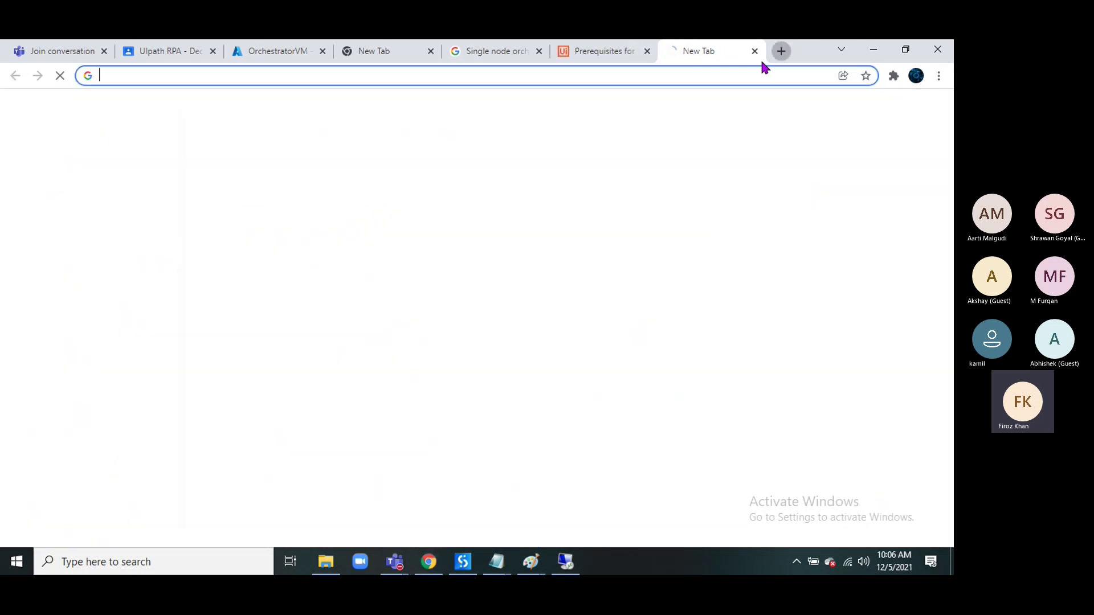
{"action": "type", "text": "yrl"}
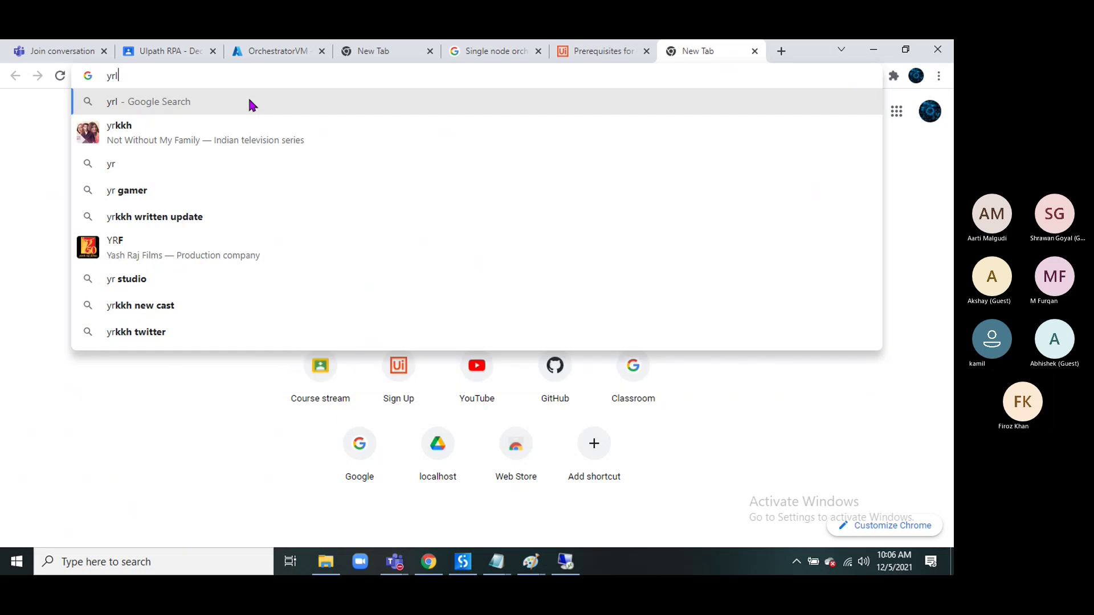
{"action": "type", "text": "rewr"}
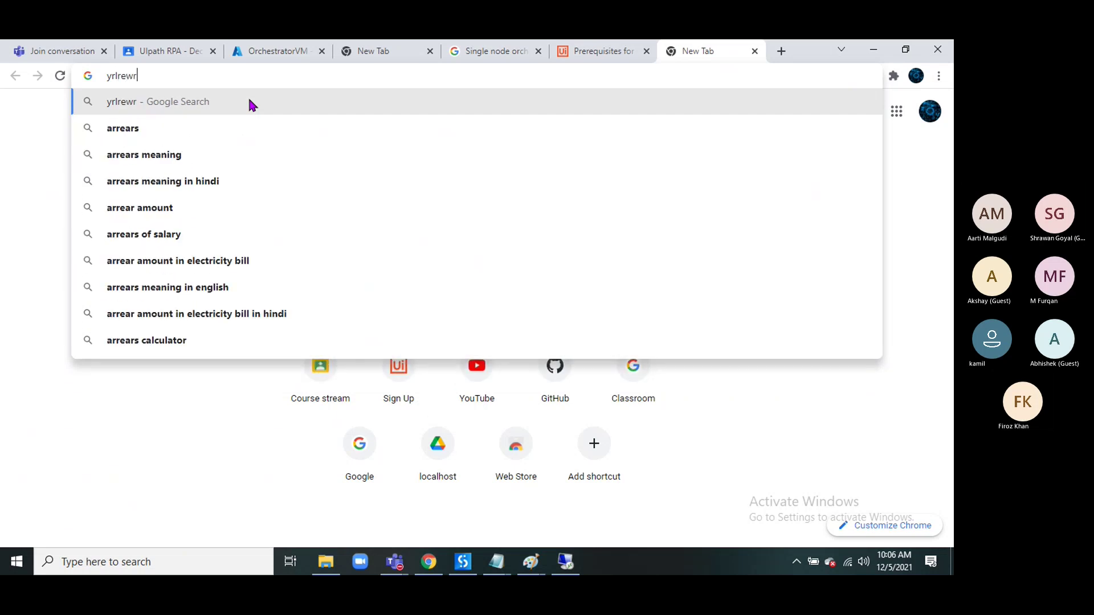
{"action": "type", "text": "ite"}
{"action": "key", "text": "Return"}
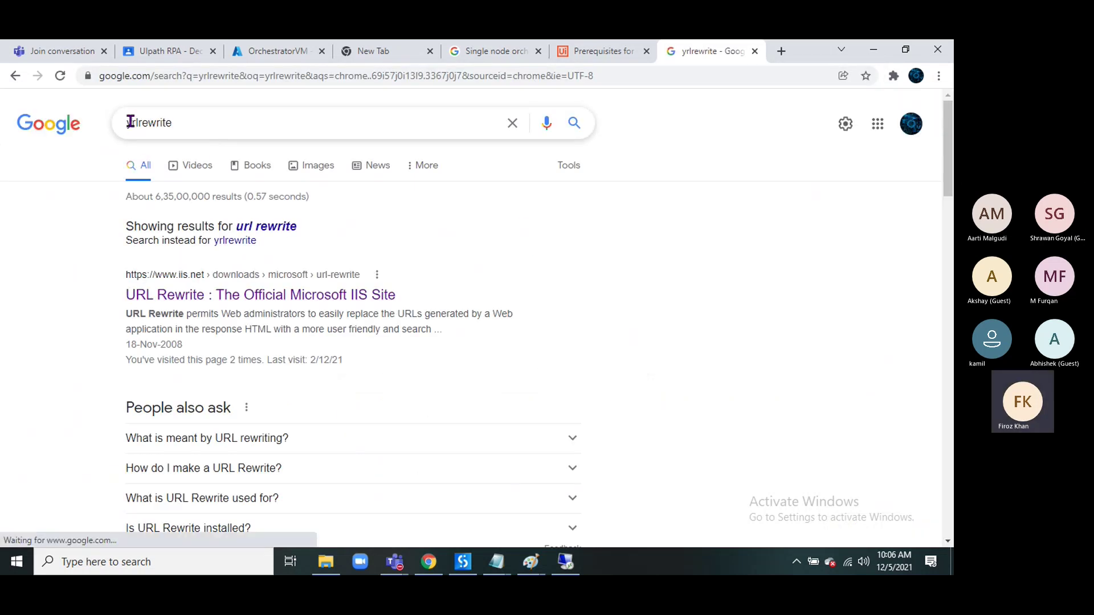
{"action": "left_click", "coordinate": [194, 299]}
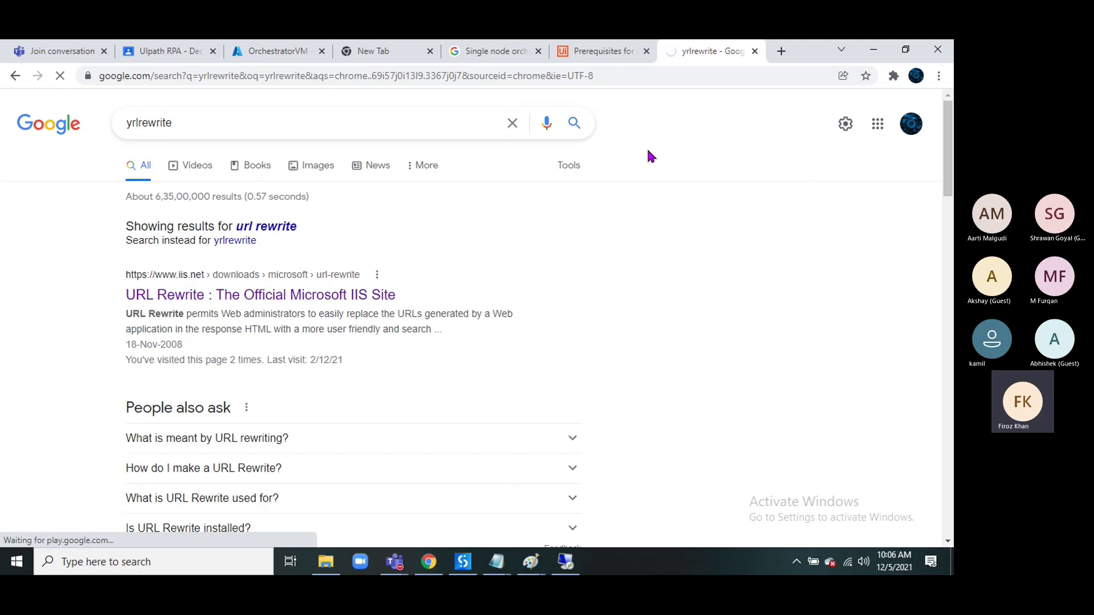
Compare the prerequisites documentation with the url rewrite search results by switching between tabs.
{"action": "left_click", "coordinate": [609, 50]}
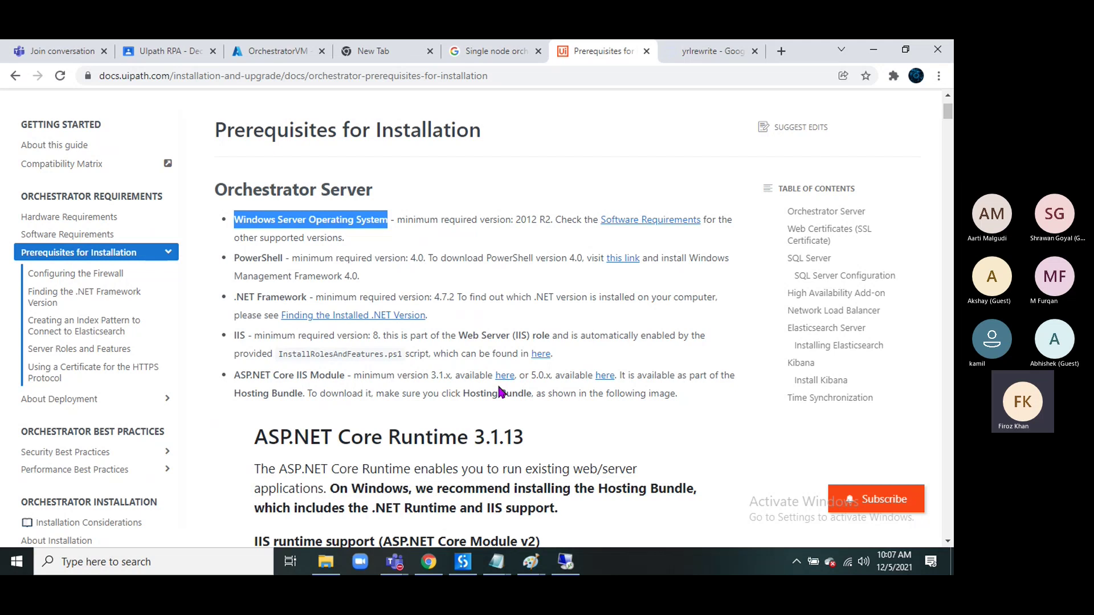
{"action": "left_click", "coordinate": [712, 52]}
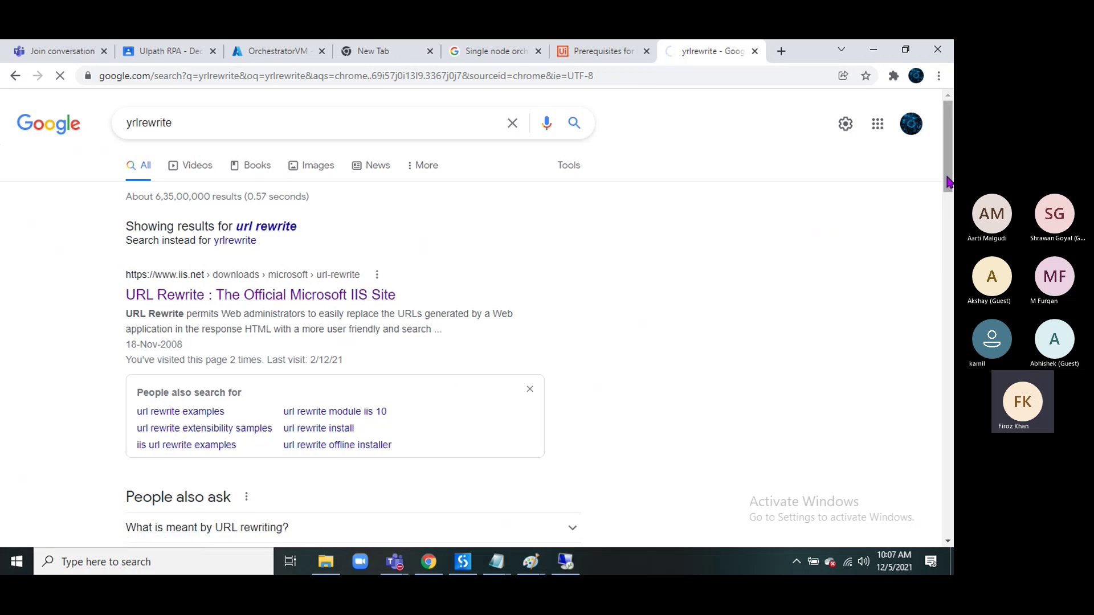
{"action": "left_click_drag", "start_coordinate": [949, 181], "coordinate": [950, 250]}
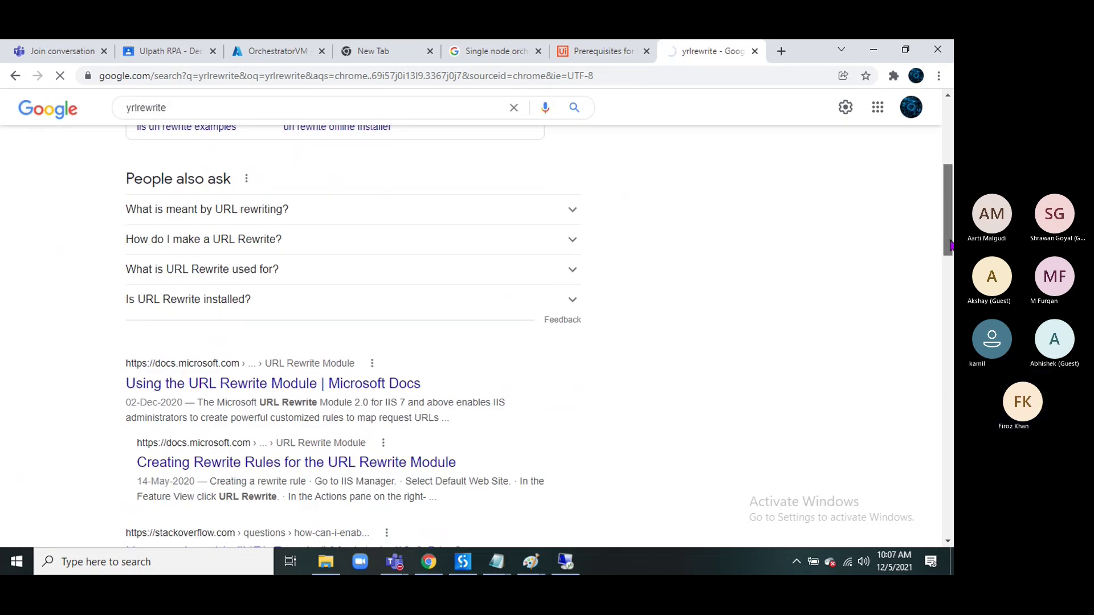
{"action": "scroll", "coordinate": [951, 249], "scroll_direction": "up", "scroll_amount": 6}
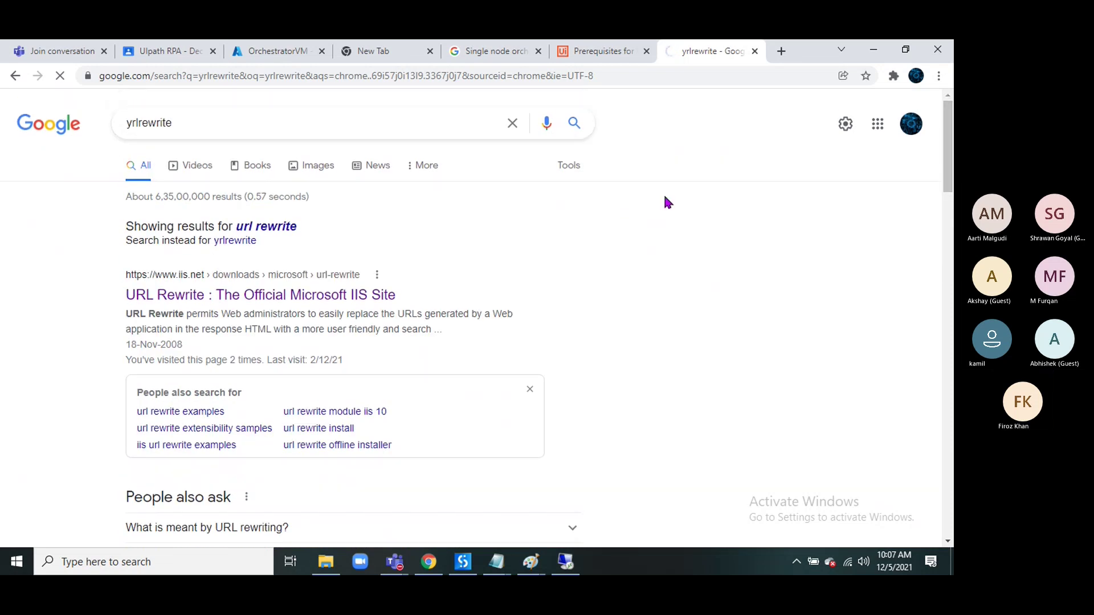
{"action": "left_click", "coordinate": [595, 48]}
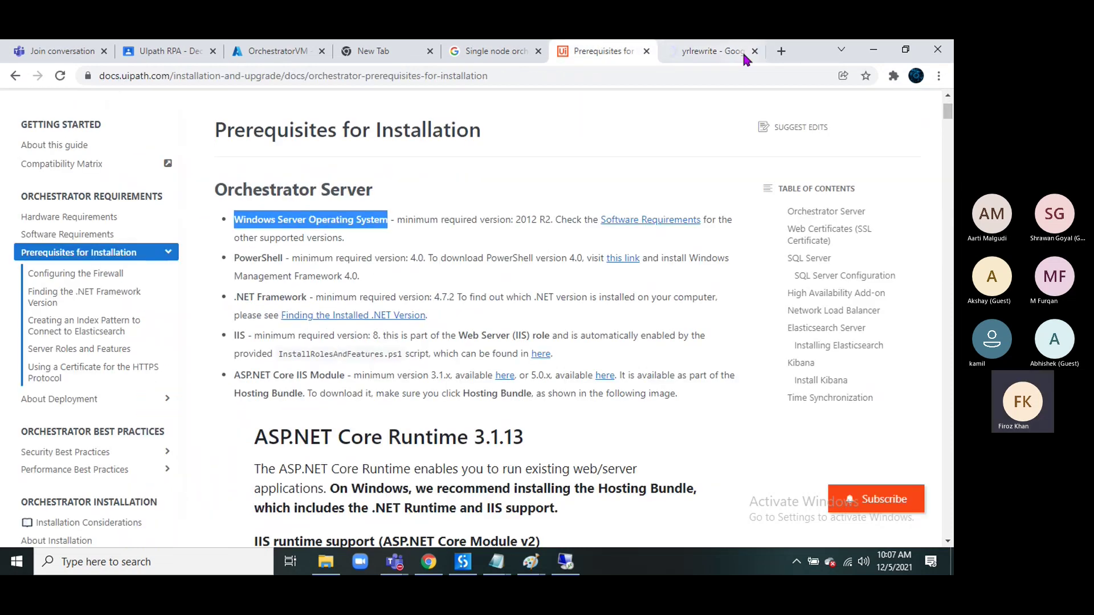
{"action": "left_click", "coordinate": [737, 54]}
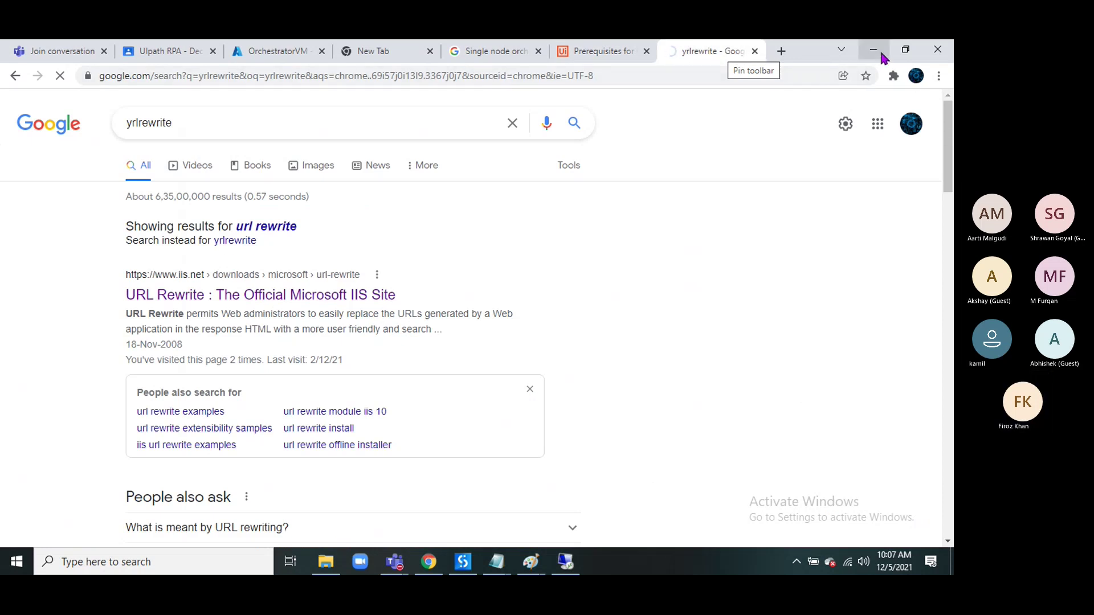
Launch Notepad and type 'Window server' and 'ASp.Net Core' on separate lines.
{"action": "left_click", "coordinate": [187, 564]}
{"action": "type", "text": "No"}
{"action": "left_click", "coordinate": [127, 237]}
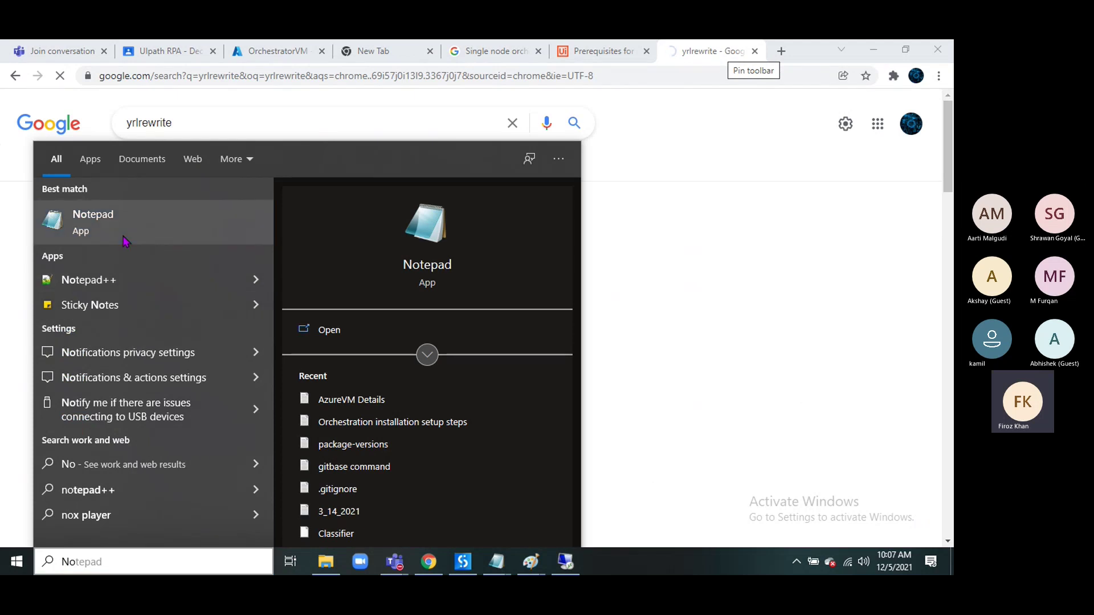
{"action": "type", "text": "Win"}
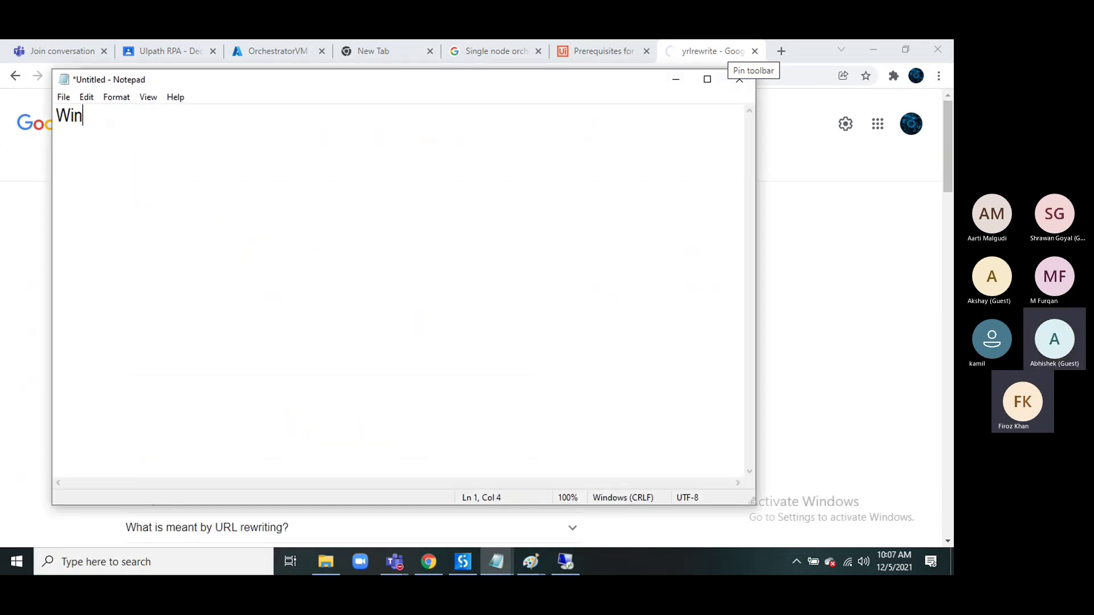
{"action": "type", "text": "dow  server"}
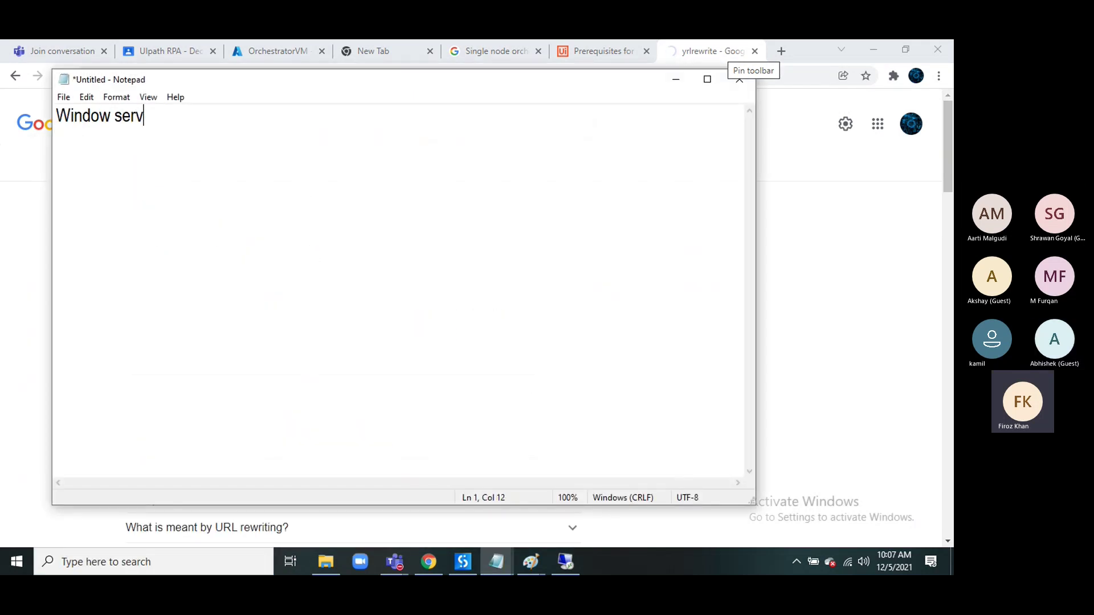
{"action": "key", "text": "Return"}
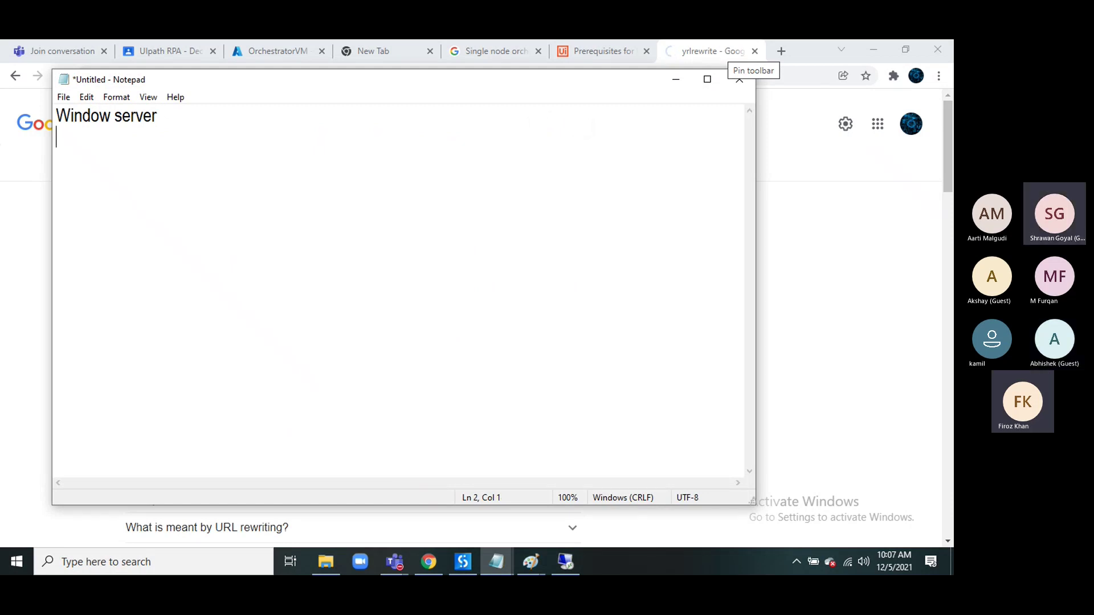
{"action": "type", "text": "S"}
{"action": "key", "text": "BackSpace"}
{"action": "type", "text": "AS"}
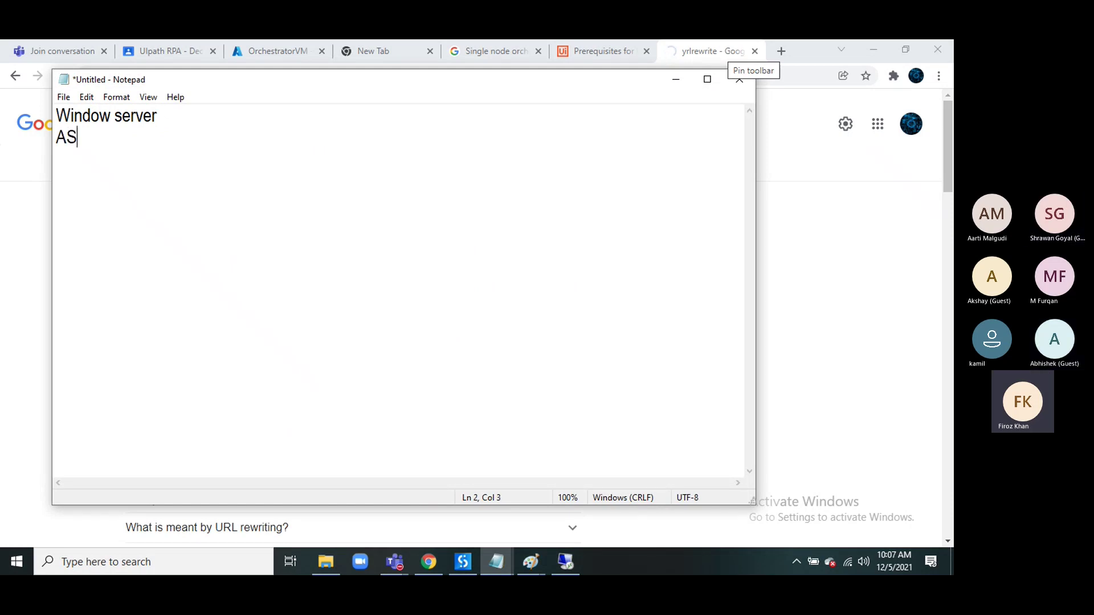
{"action": "type", "text": "p.Net"}
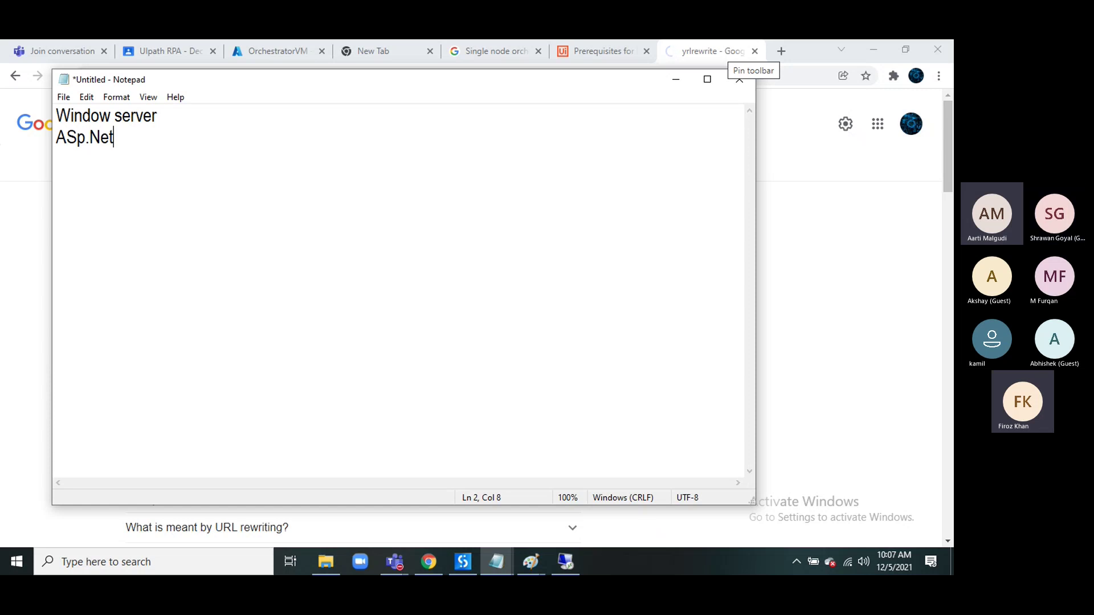
{"action": "type", "text": " Core"}
{"action": "key", "text": "Return"}
Add 'Power shell--' and 'IIS' as the next lines of the prerequisites list.
{"action": "type", "text": "Power "}
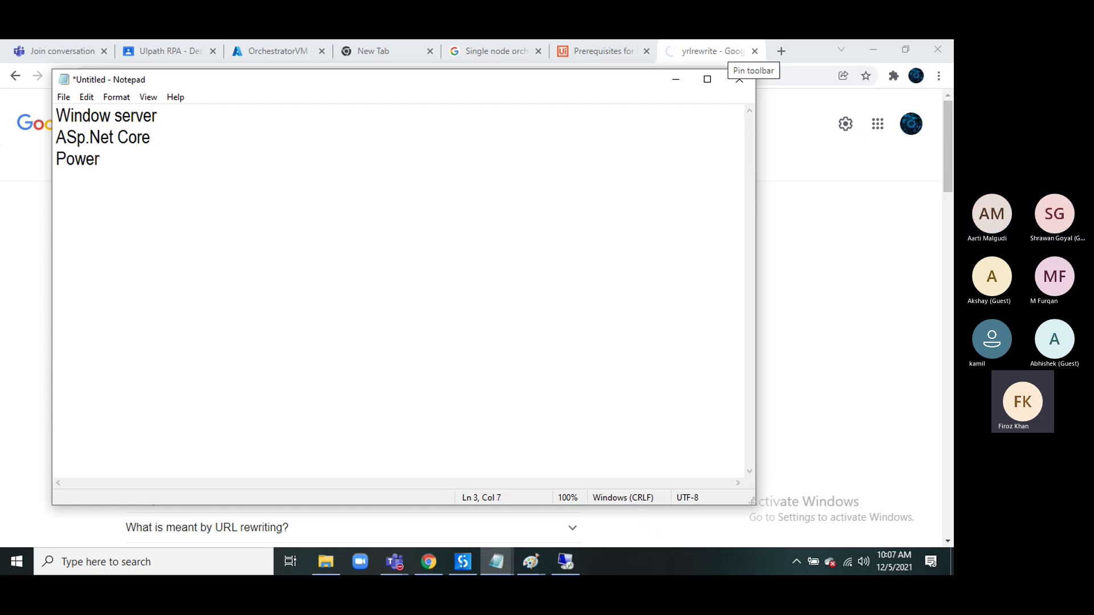
{"action": "type", "text": "sheel"}
{"action": "key", "text": "BackSpace"}
{"action": "key", "text": "BackSpace"}
{"action": "type", "text": "ll "}
{"action": "type", "text": "mul"}
{"action": "key", "text": "BackSpace"}
{"action": "key", "text": "BackSpace"}
{"action": "key", "text": "BackSpace"}
{"action": "key", "text": "BackSpace"}
{"action": "type", "text": "--"}
{"action": "key", "text": "Return"}
{"action": "left_click", "coordinate": [190, 136]}
{"action": "left_click", "coordinate": [161, 160]}
{"action": "left_click", "coordinate": [180, 115]}
{"action": "left_click", "coordinate": [168, 169]}
{"action": "key", "text": "Return"}
{"action": "type", "text": "IIS"}
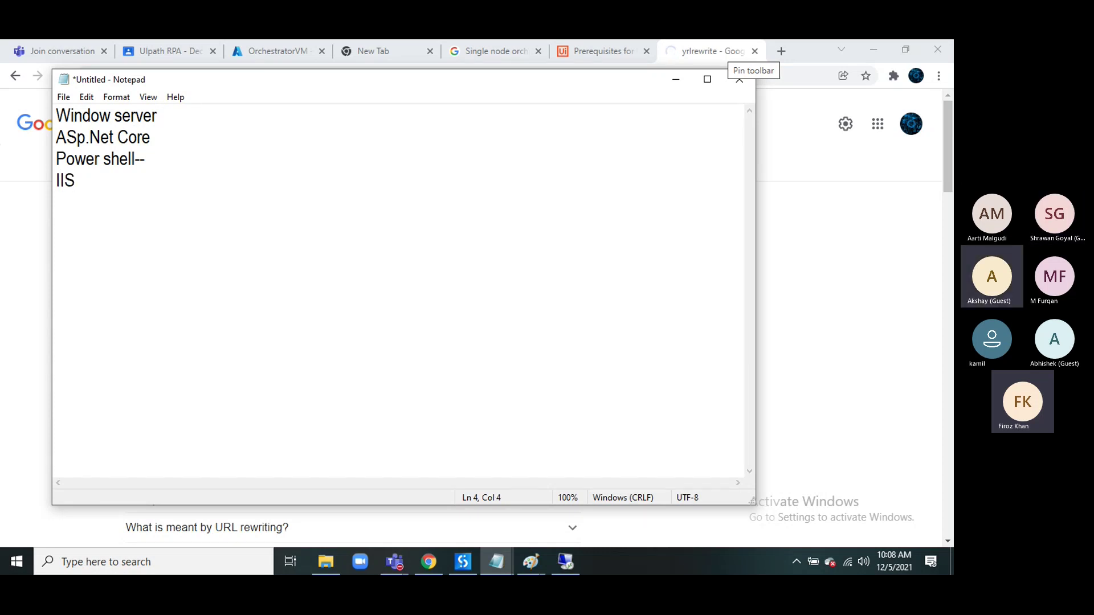
Switch to Chrome and restore its window so the Notepad notes stay visible.
{"action": "key", "text": "alt+Tab"}
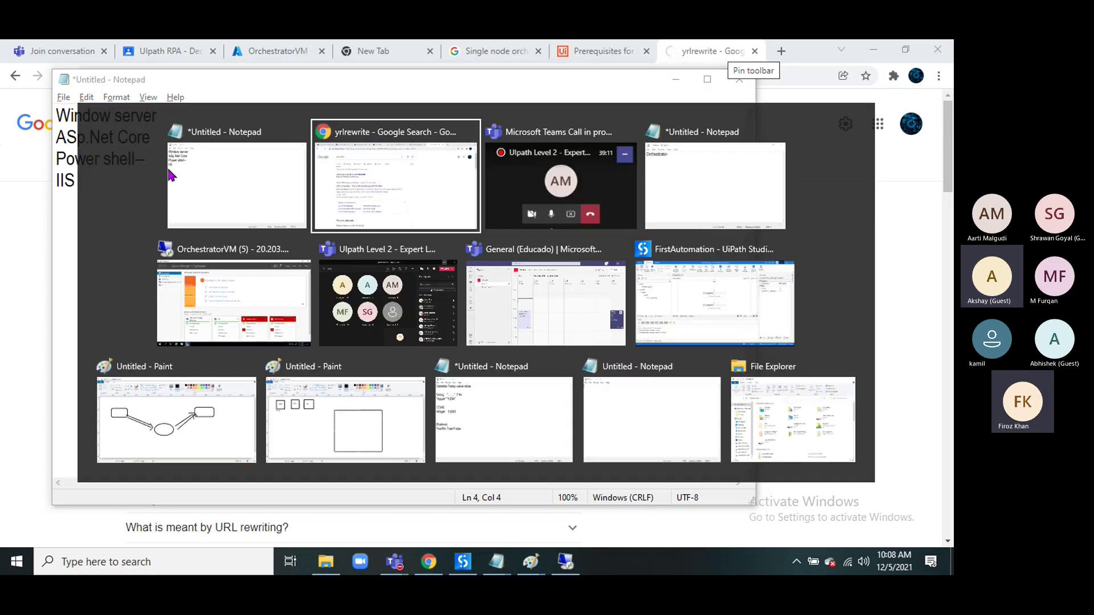
{"action": "key", "text": "alt+Tab"}
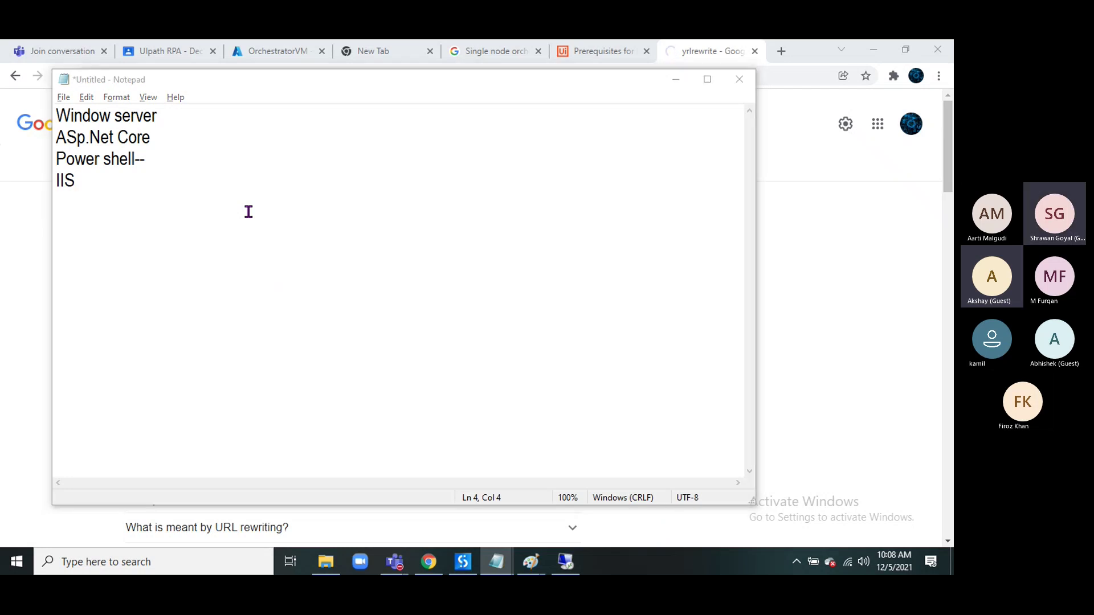
{"action": "key", "text": "alt+Tab"}
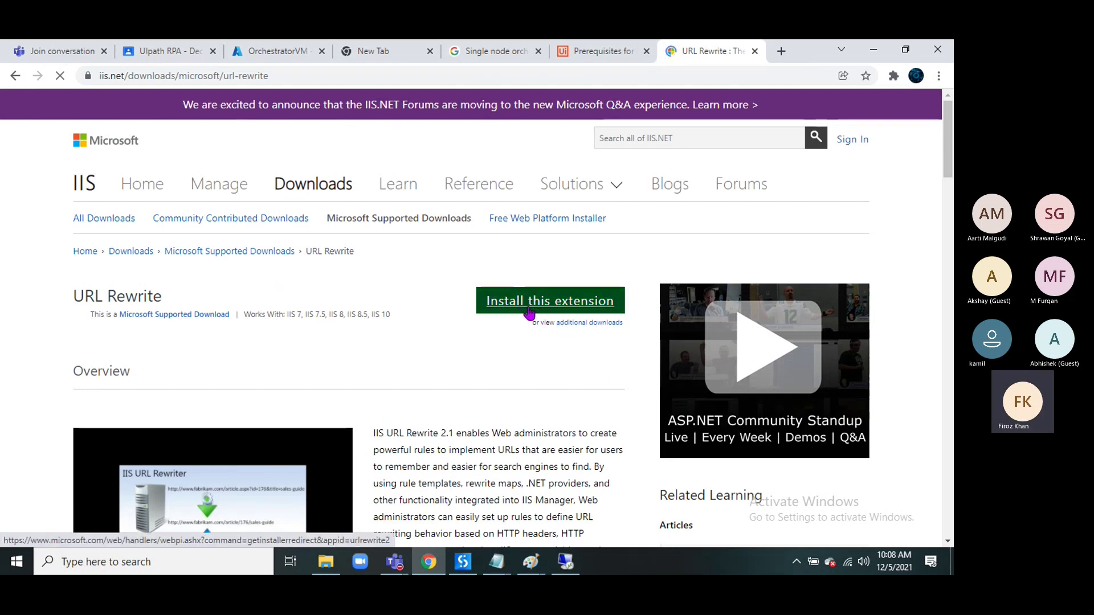
{"action": "double_click", "coordinate": [815, 55]}
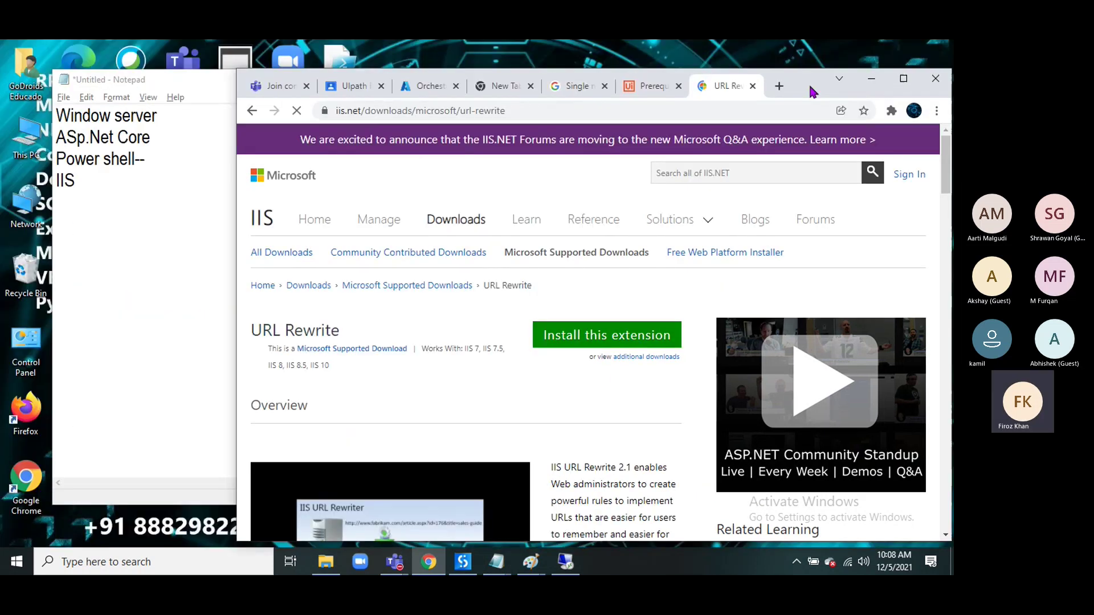
{"action": "left_click_drag", "start_coordinate": [642, 87], "coordinate": [567, 127]}
Locate and select the URL Rewrite requirement on the Prerequisites page, then return to Notepad.
{"action": "left_click", "coordinate": [566, 127]}
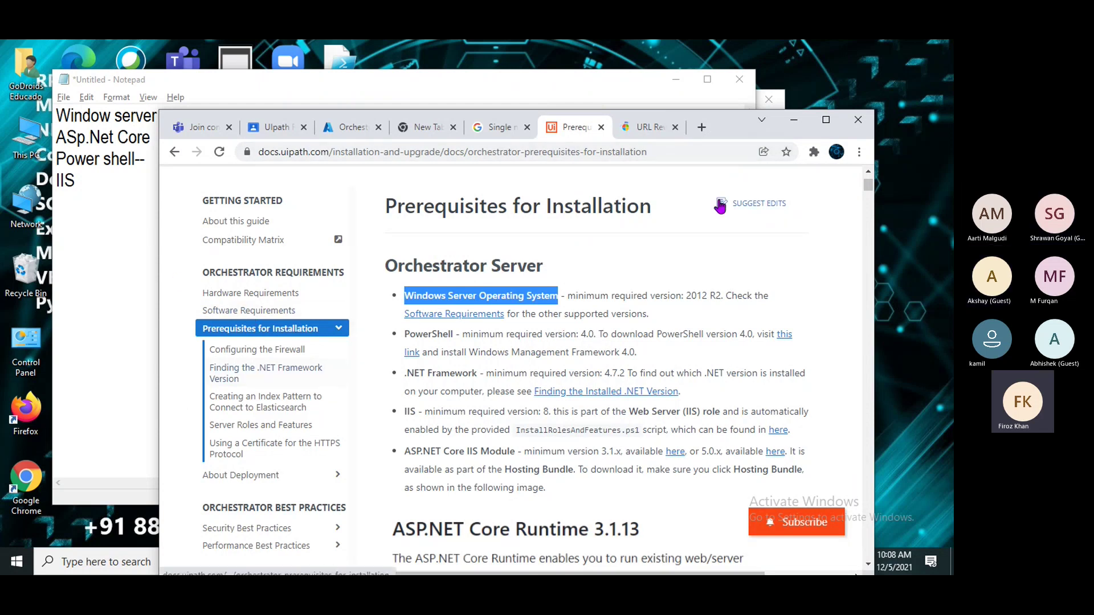
{"action": "left_click", "coordinate": [824, 126]}
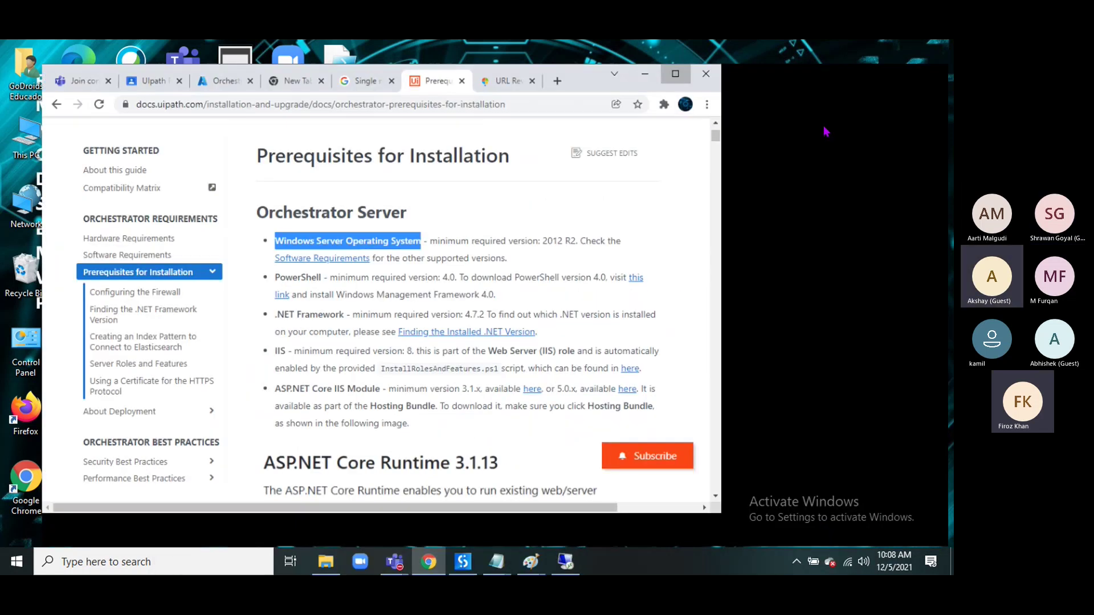
{"action": "scroll", "coordinate": [950, 127], "scroll_direction": "down", "scroll_amount": 2}
{"action": "left_click_drag", "start_coordinate": [950, 127], "coordinate": [951, 141]}
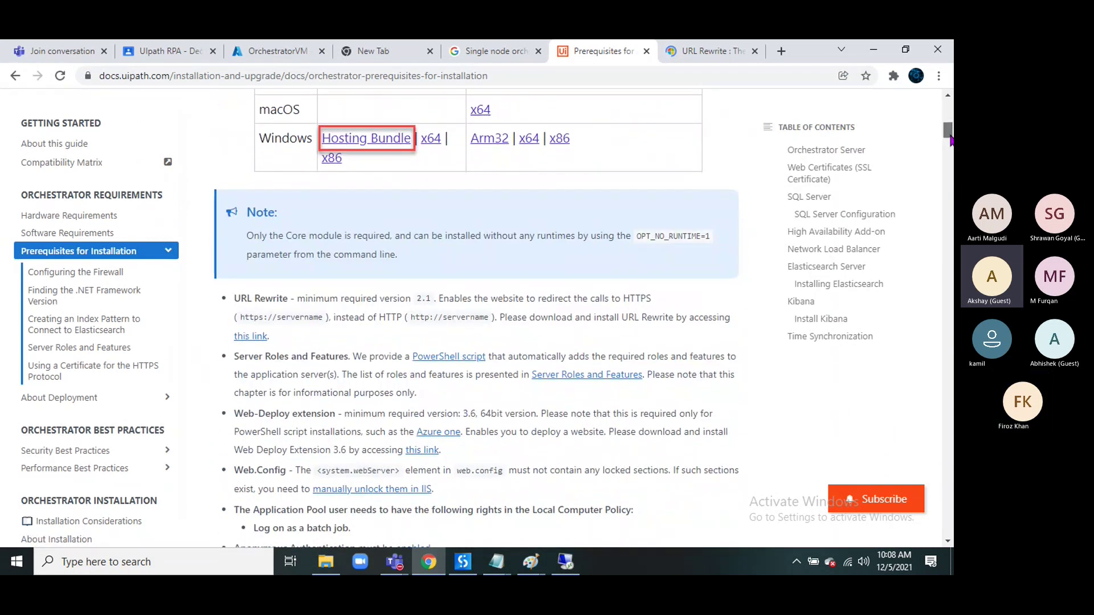
{"action": "left_click_drag", "start_coordinate": [234, 298], "coordinate": [293, 296]}
{"action": "key", "text": "alt+Tab"}
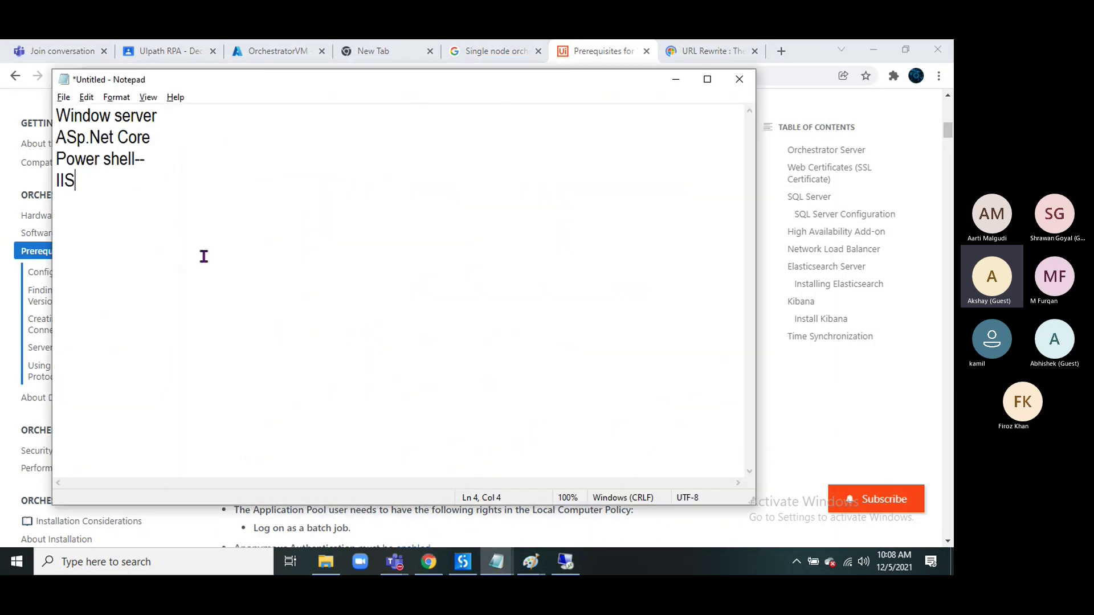
Add a 'Urlrewrite' line after IIS, correcting its misspelling after checking the docs.
{"action": "key", "text": "Return"}
{"action": "type", "text": "Urlw"}
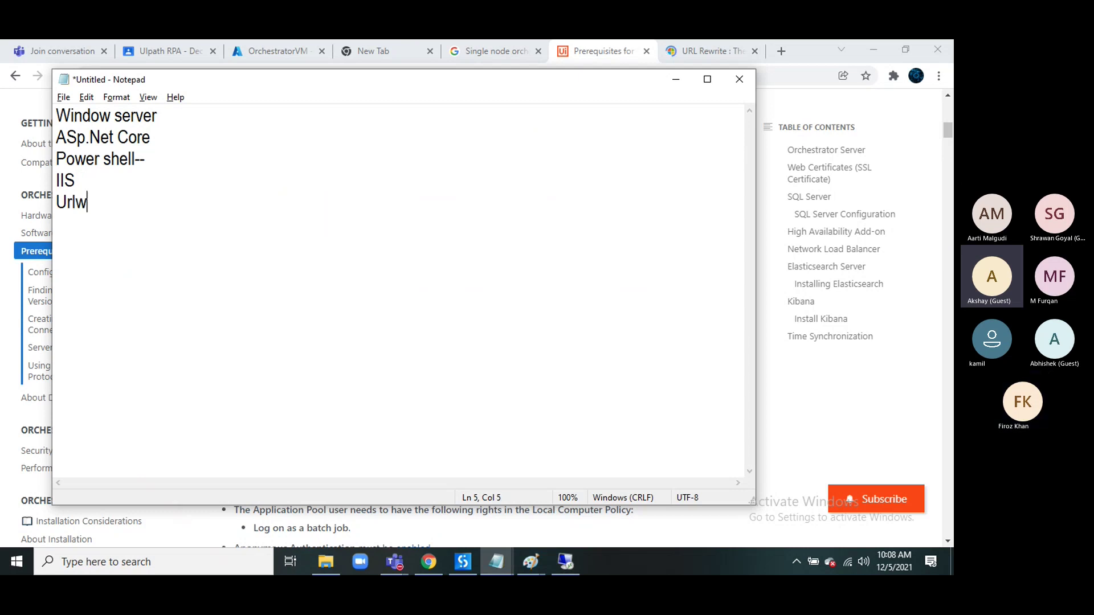
{"action": "key", "text": "BackSpace"}
{"action": "type", "text": "rwirte"}
{"action": "key", "text": "alt+Tab"}
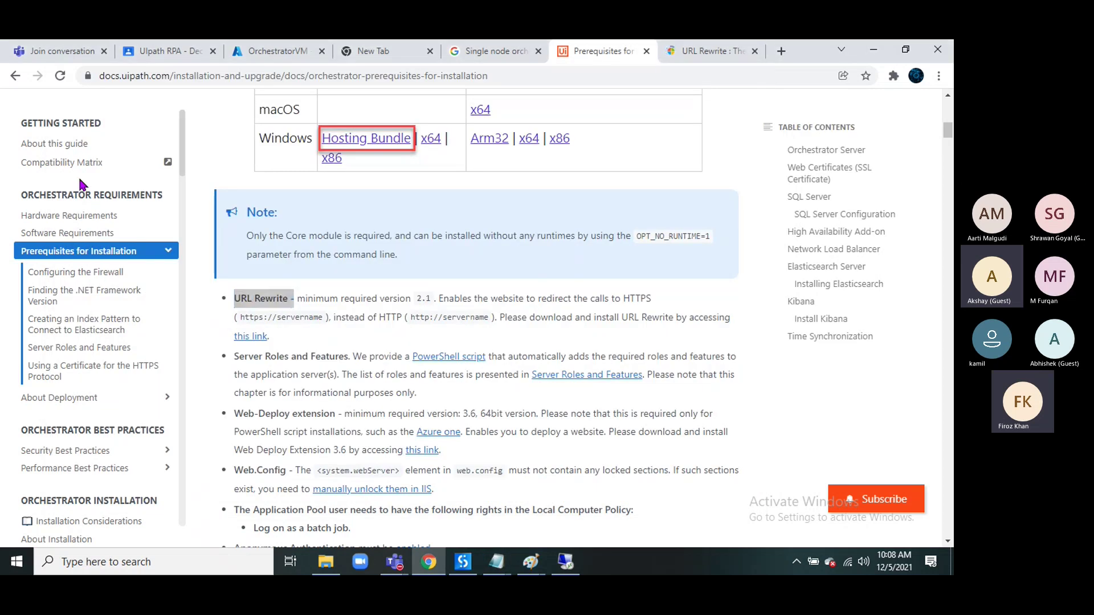
{"action": "key", "text": "alt+Tab"}
{"action": "key", "text": "alt+Tab"}
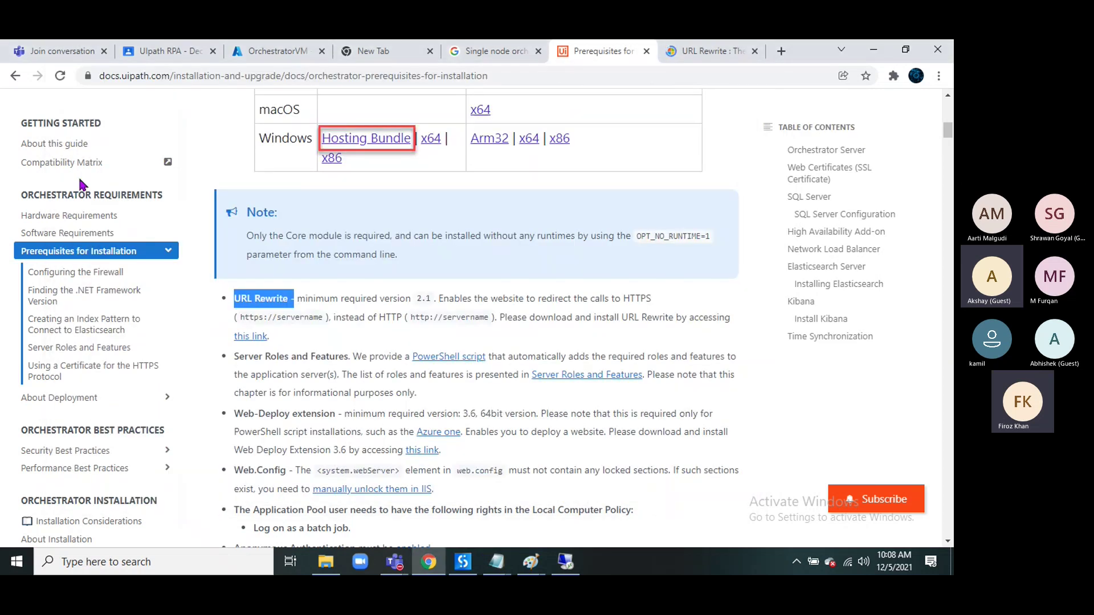
{"action": "key", "text": "alt+Tab"}
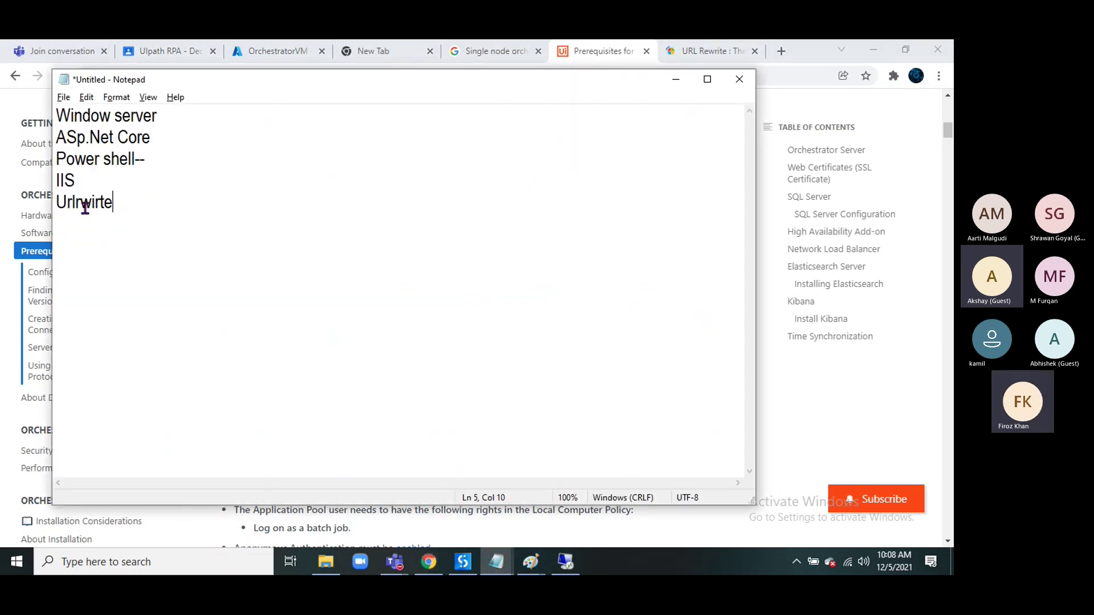
{"action": "left_click", "coordinate": [81, 204]}
{"action": "type", "text": "e"}
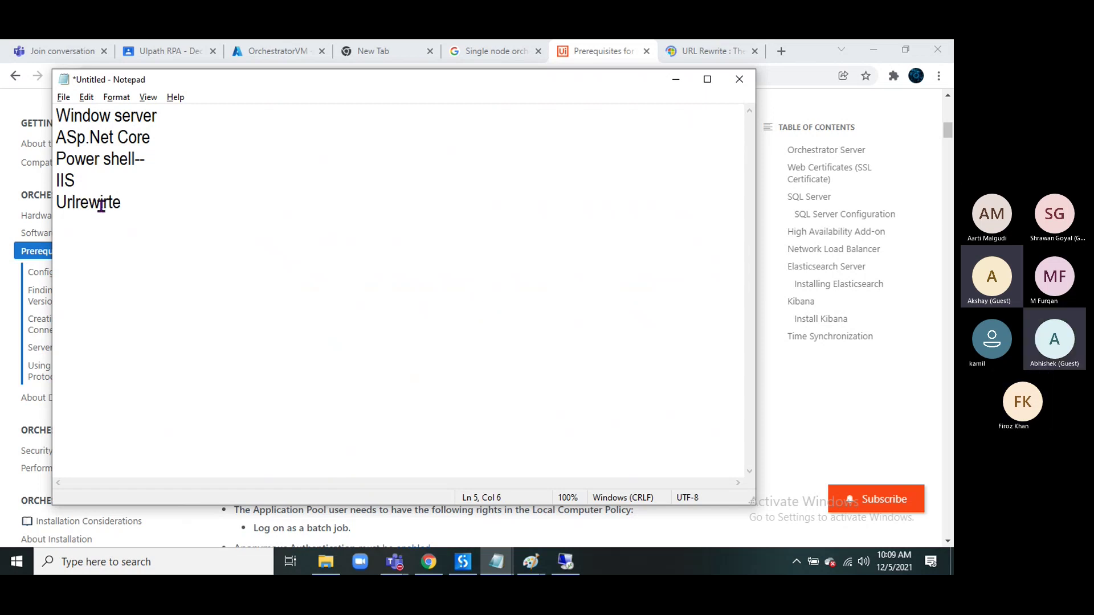
{"action": "left_click", "coordinate": [130, 210]}
{"action": "key", "text": "BackSpace"}
{"action": "key", "text": "BackSpace"}
{"action": "key", "text": "BackSpace"}
{"action": "key", "text": "BackSpace"}
{"action": "type", "text": "rite"}
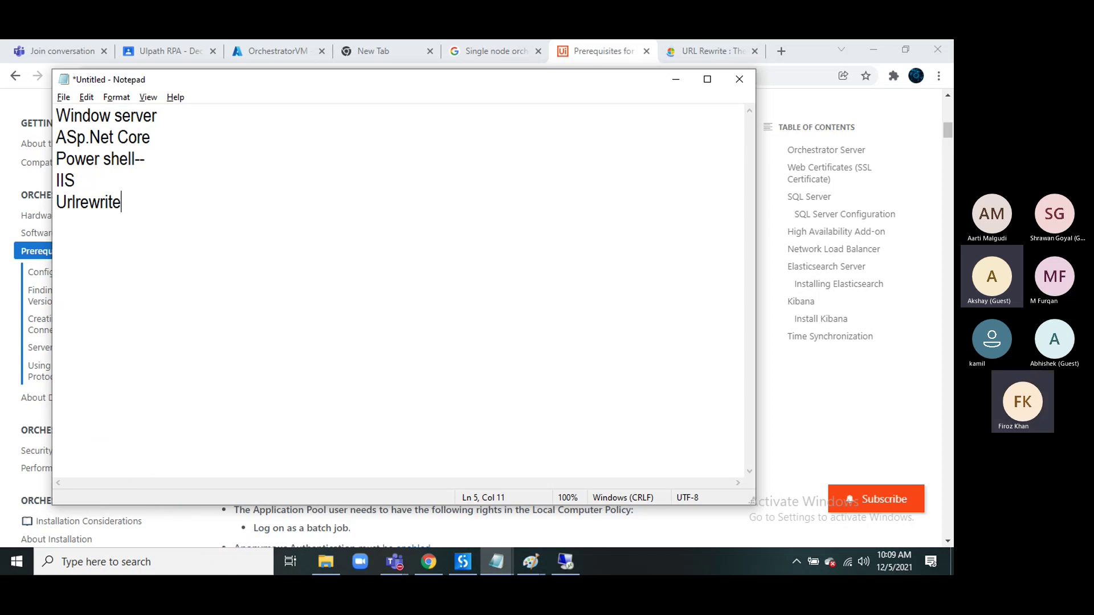
Add '.Net Framwork', 'Web deployment', 'SSL Certificate' and 'SQL Database' on new lines.
{"action": "key", "text": "Return"}
{"action": "type", "text": ".Net F"}
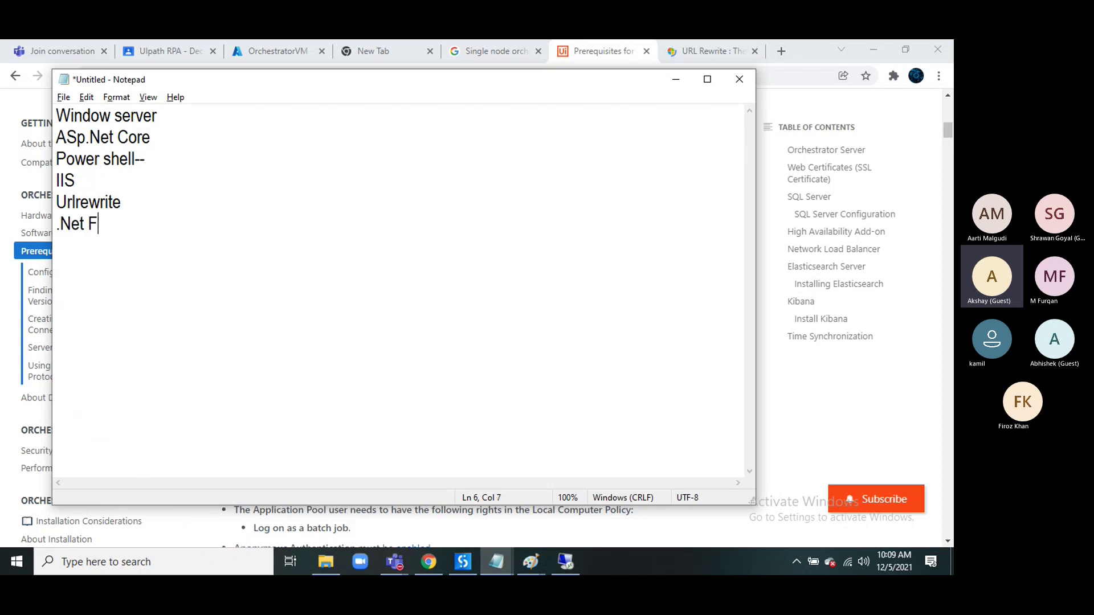
{"action": "type", "text": "ramwork"}
{"action": "key", "text": "Return"}
{"action": "type", "text": "We"}
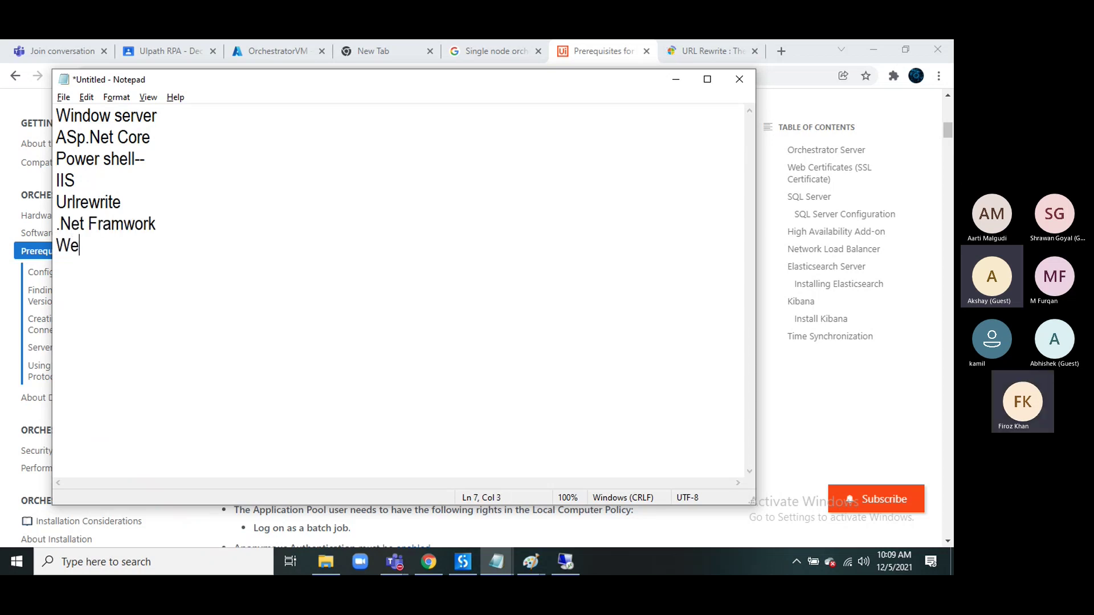
{"action": "type", "text": "b deployment"}
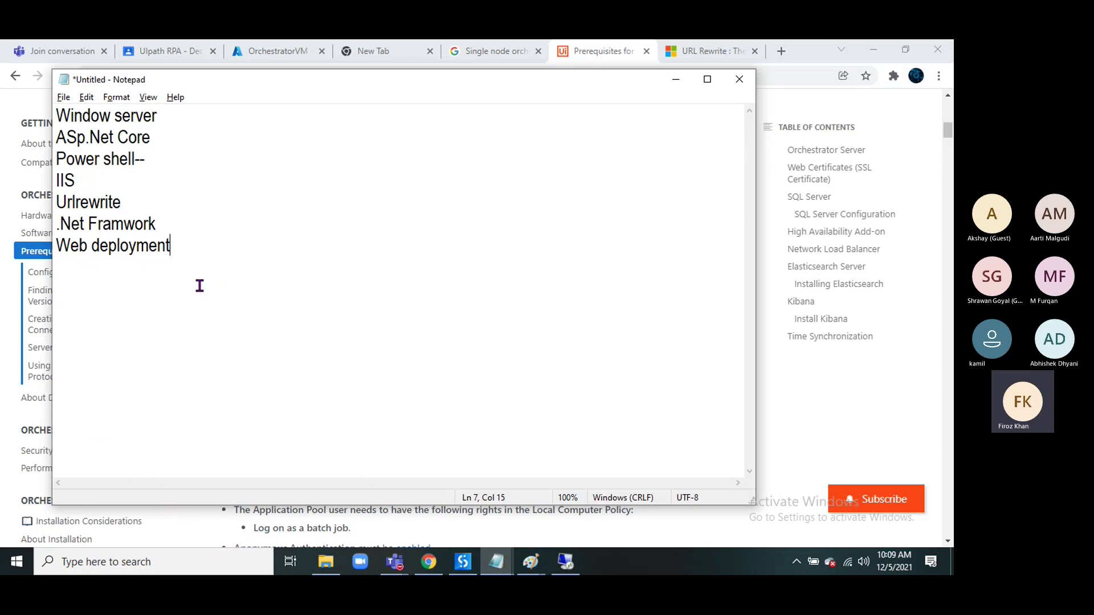
{"action": "key", "text": "Return"}
{"action": "type", "text": "SSL Certi"}
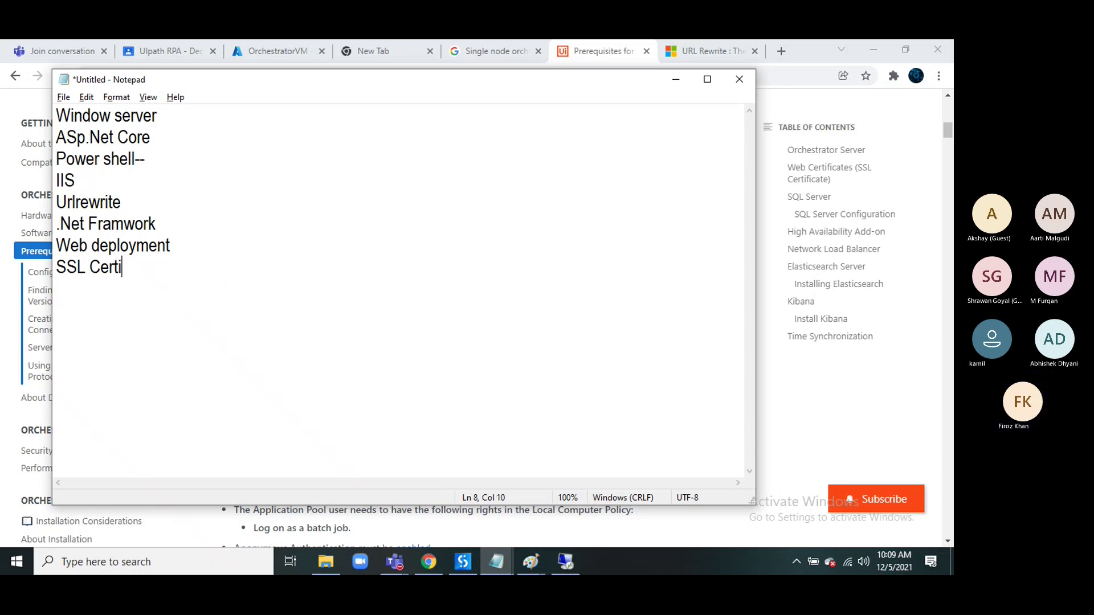
{"action": "type", "text": "ficate"}
{"action": "key", "text": "Return"}
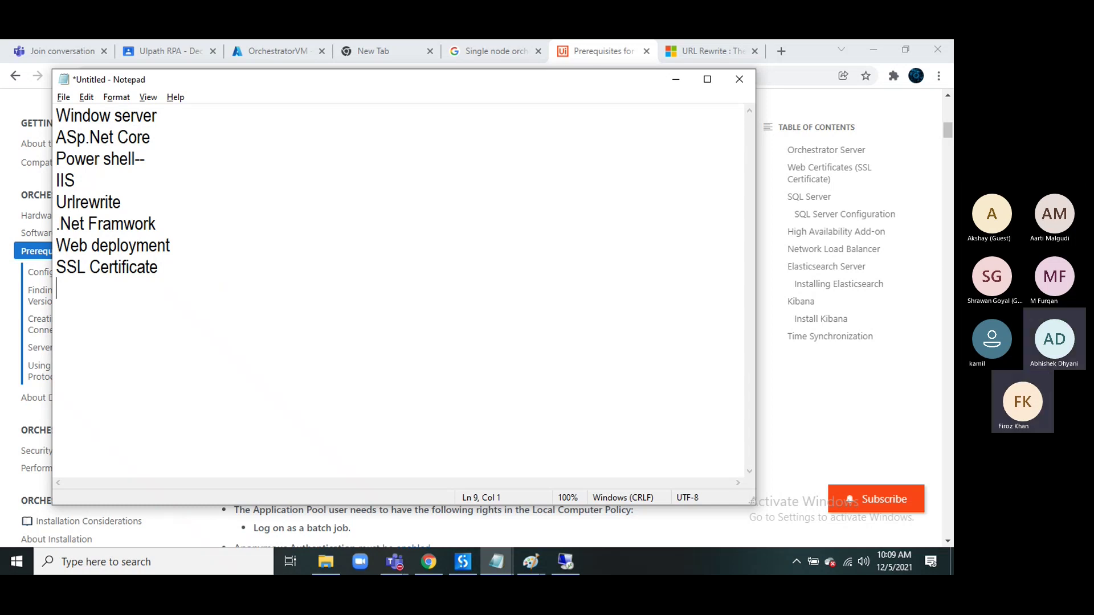
{"action": "type", "text": "SQL"}
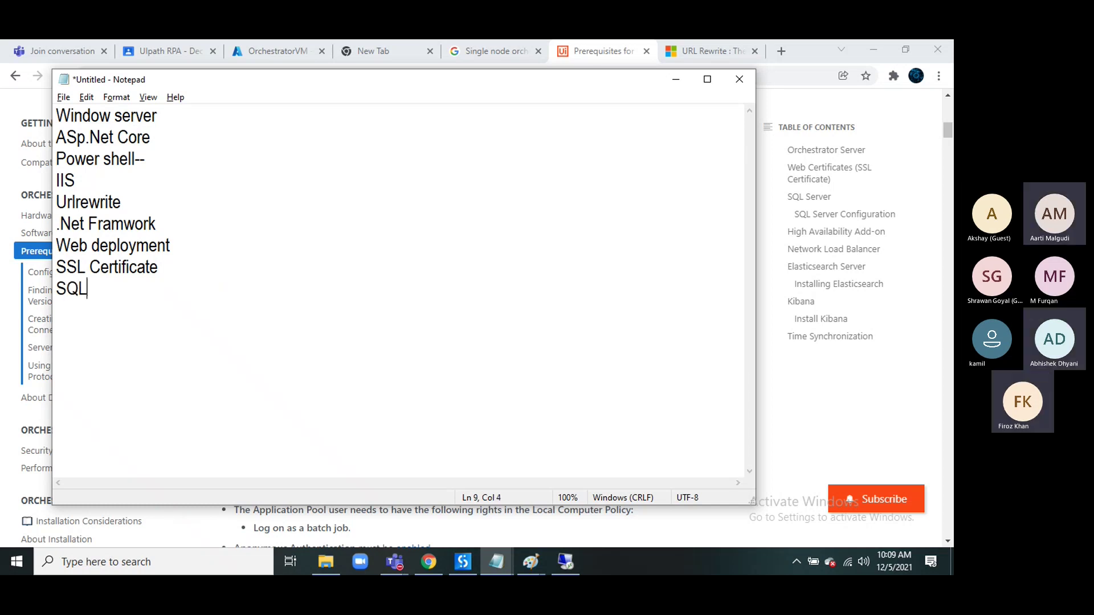
{"action": "type", "text": " Database"}
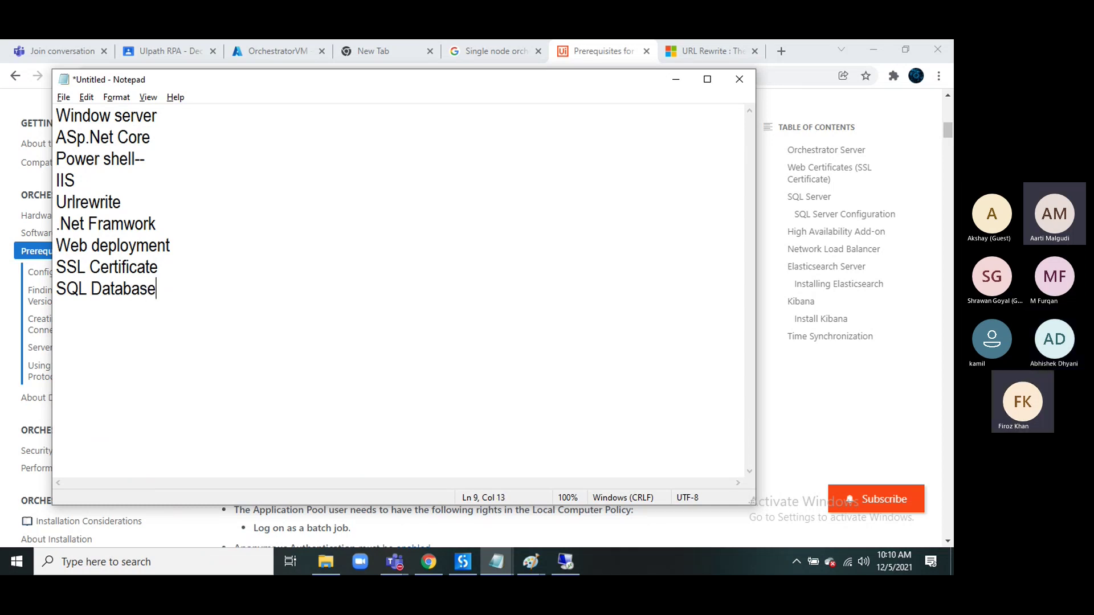
{"action": "left_click", "coordinate": [166, 266]}
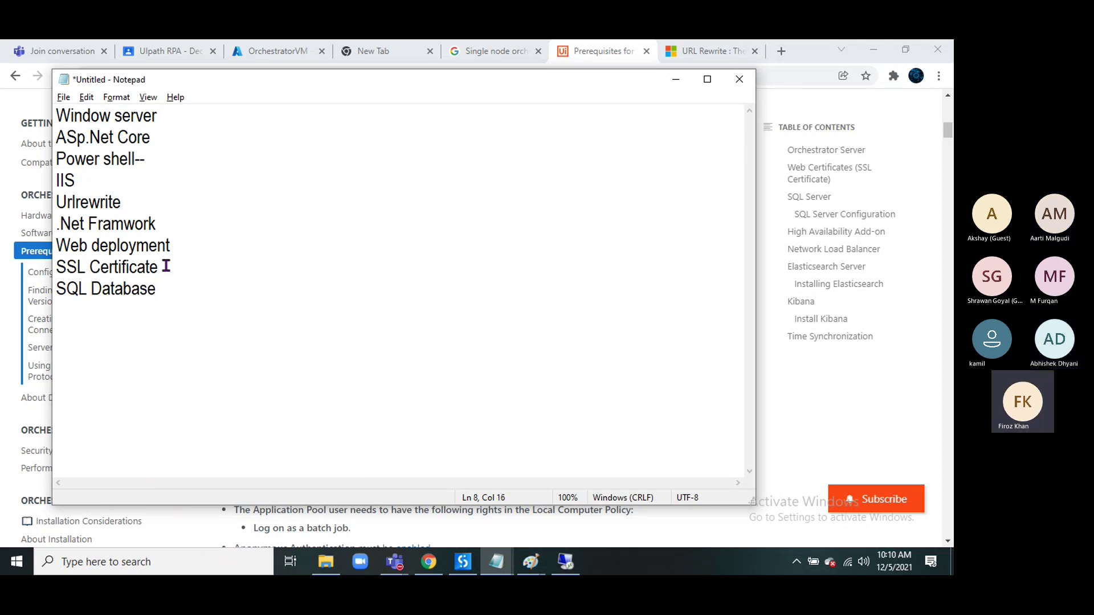
Below SQL Database, add the note 'Elastic optional'.
{"action": "left_click", "coordinate": [174, 293]}
{"action": "left_click_drag", "start_coordinate": [170, 286], "coordinate": [64, 120]}
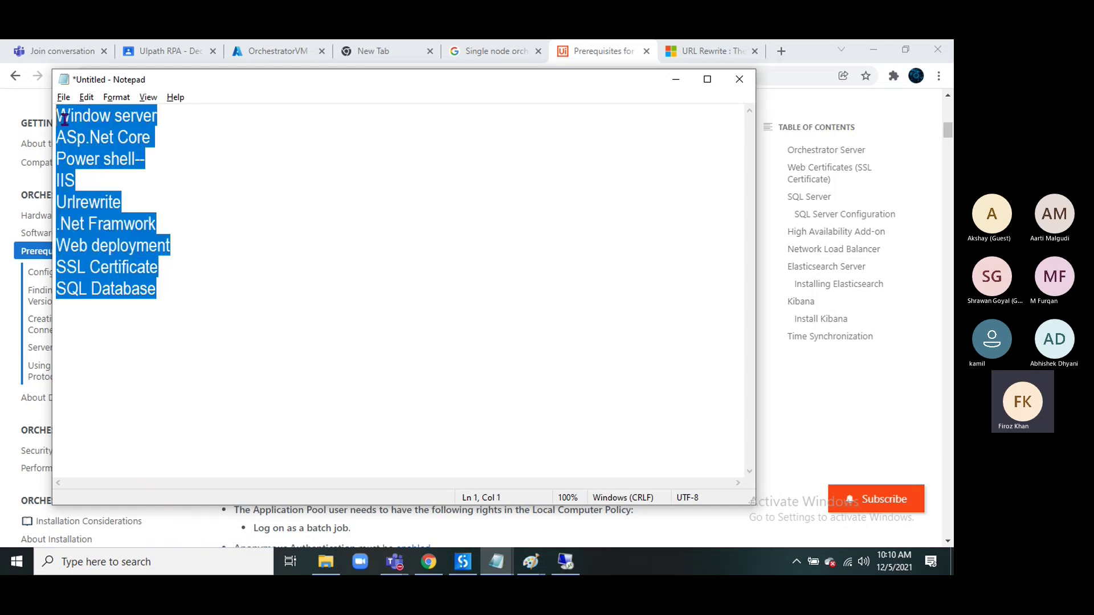
{"action": "left_click", "coordinate": [175, 289]}
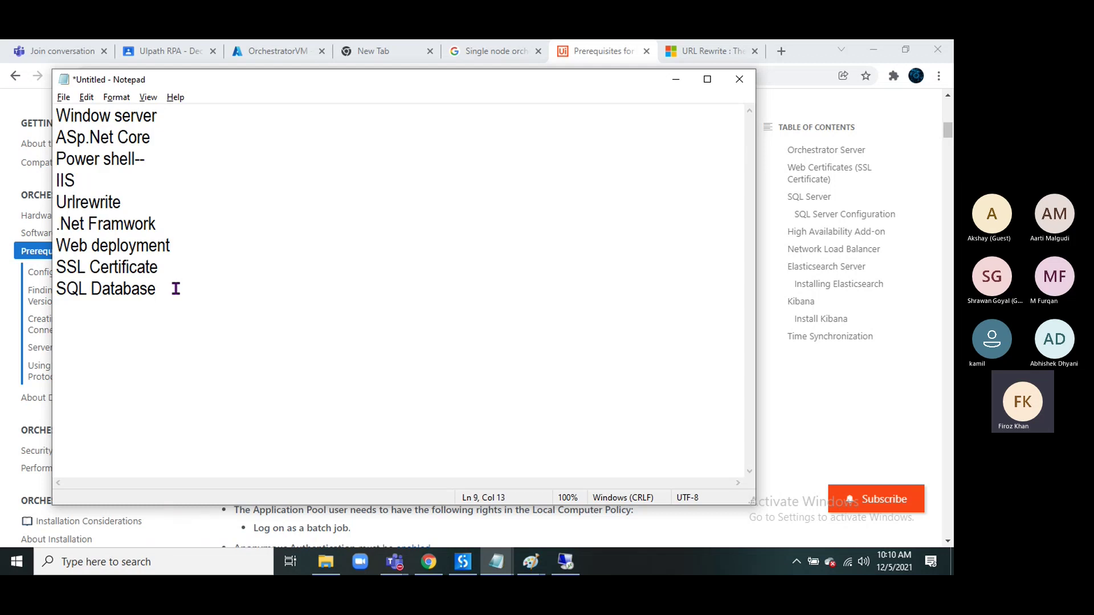
{"action": "key", "text": "Return"}
{"action": "key", "text": "Return"}
{"action": "type", "text": "Elastic"}
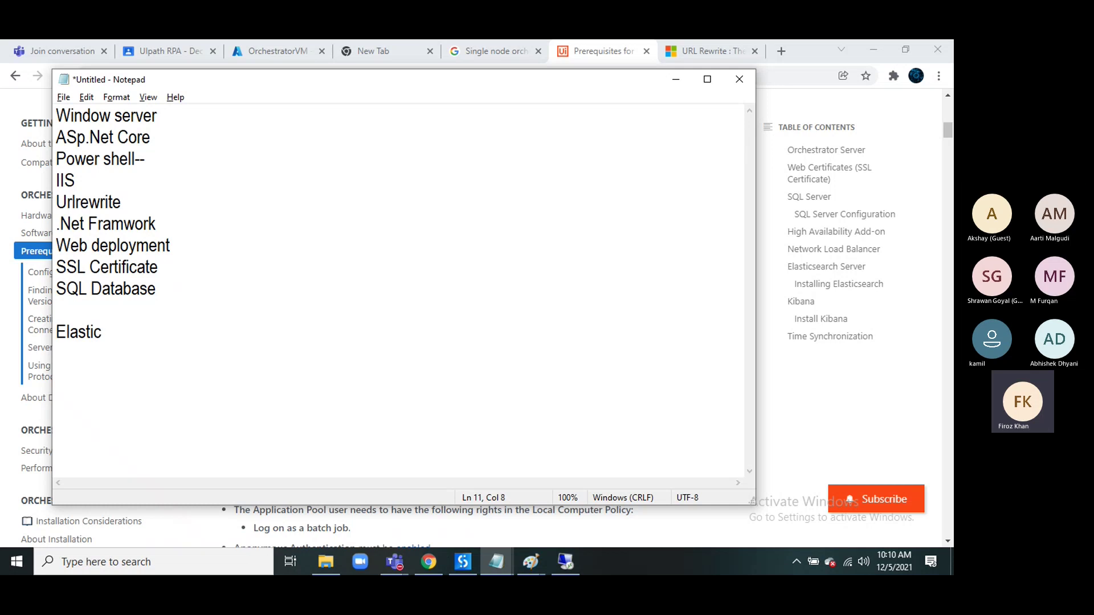
{"action": "type", "text": " optional"}
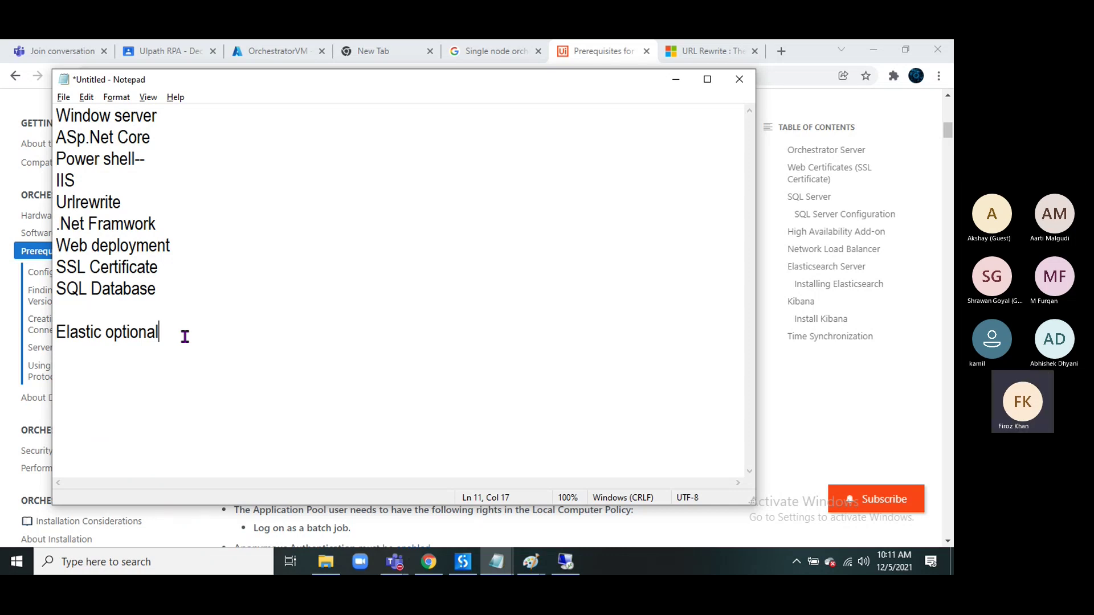
Add an 'Orchestrator' section: 'Single Node -- Window installer' and 'MultiNode and Single - Uipath installer and PowerShell'.
{"action": "key", "text": "Return"}
{"action": "key", "text": "Return"}
{"action": "key", "text": "Return"}
{"action": "type", "text": "Orchestrator"}
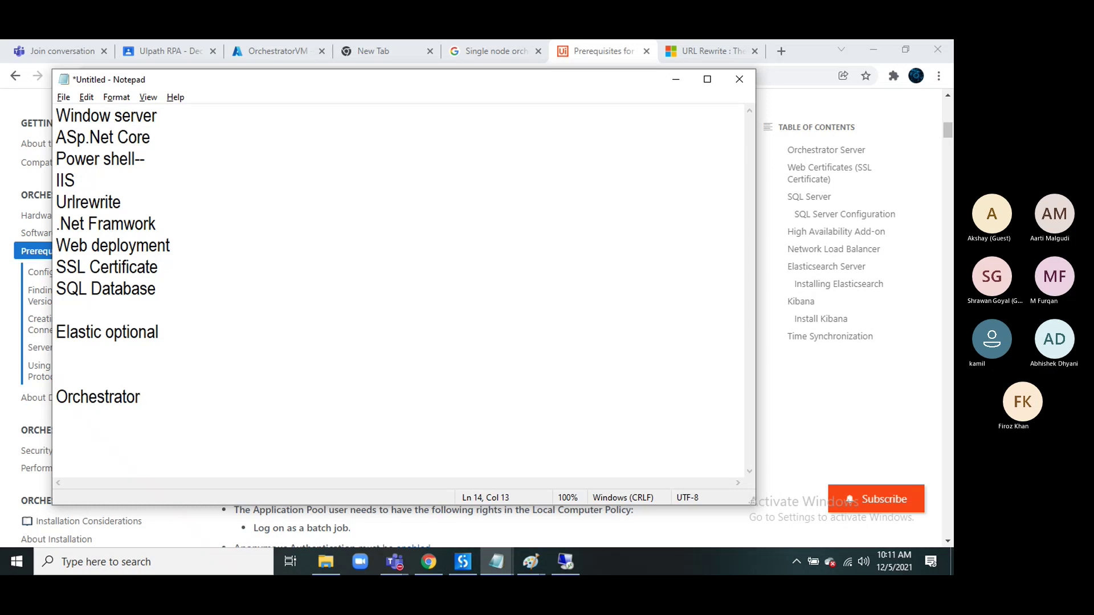
{"action": "key", "text": "Return"}
{"action": "type", "text": "Sing"}
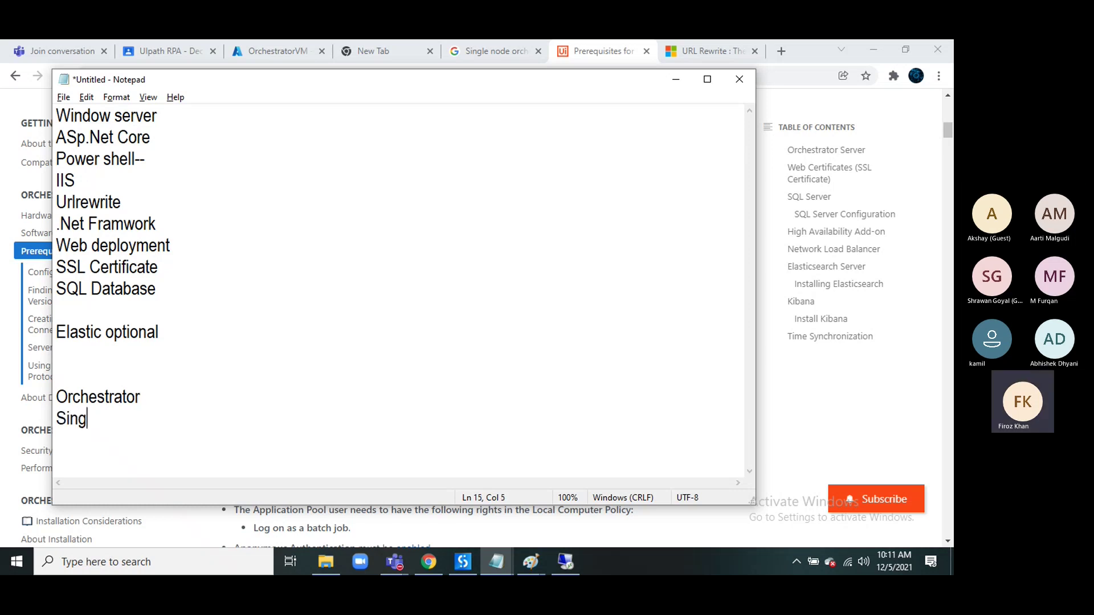
{"action": "type", "text": "le Node "}
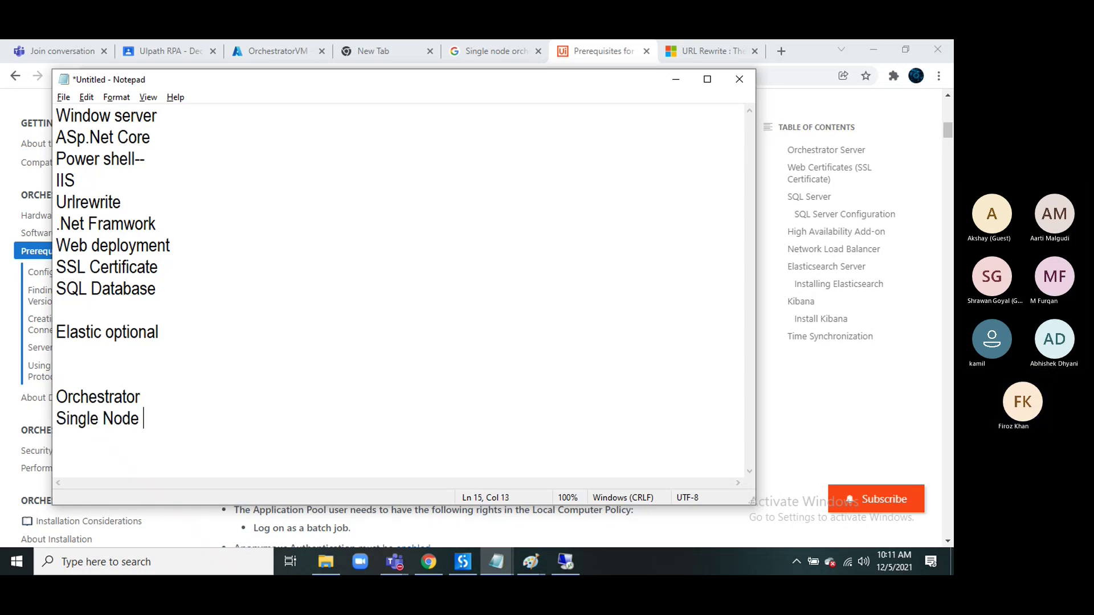
{"action": "type", "text": "-- Windo"}
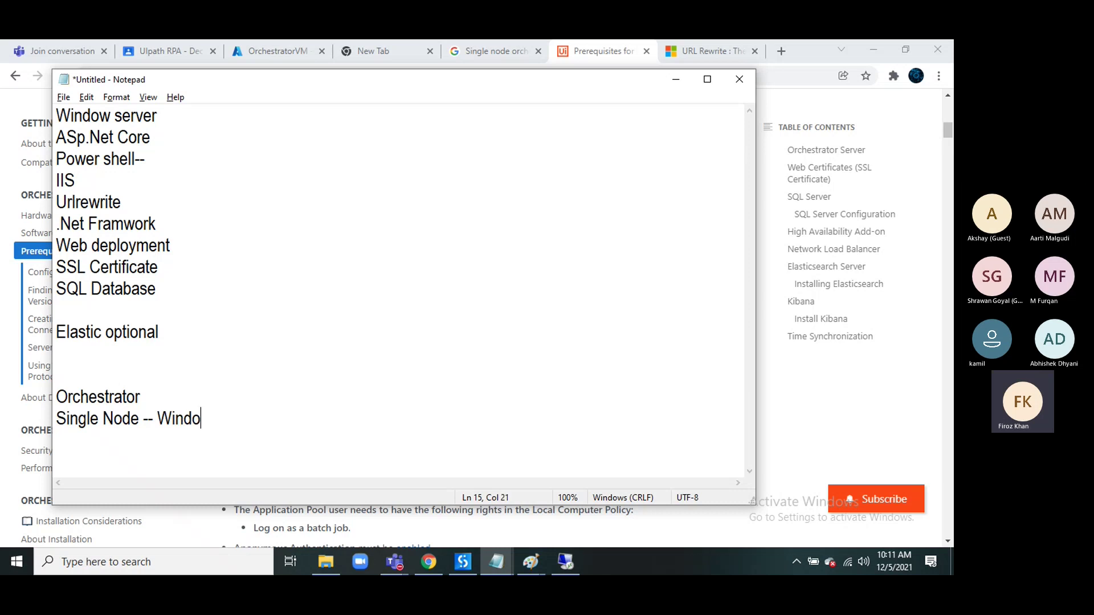
{"action": "type", "text": "w installer"}
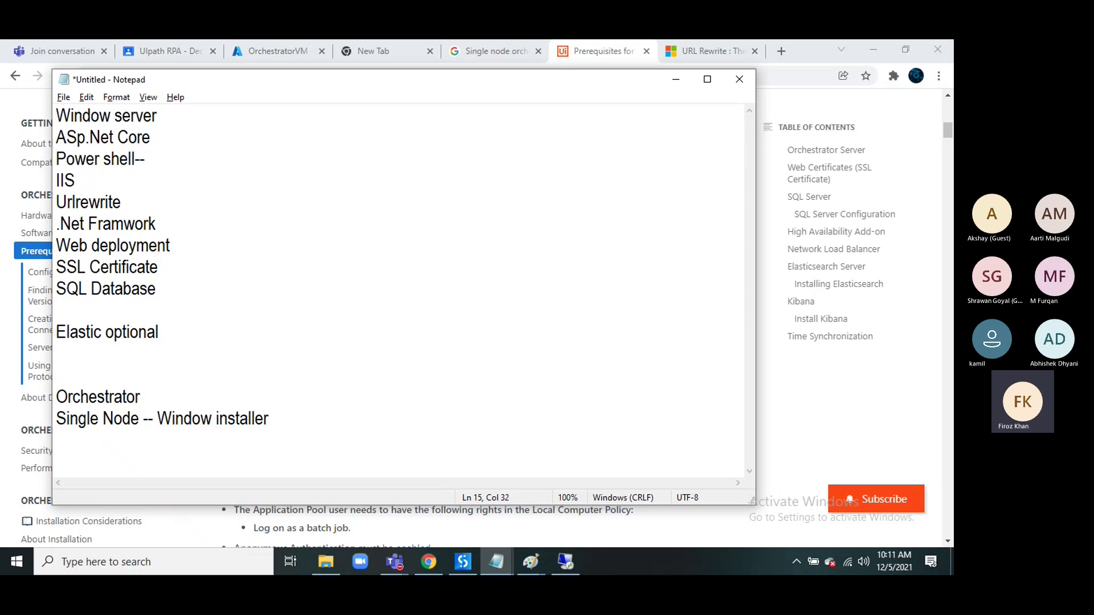
{"action": "key", "text": "Return"}
{"action": "type", "text": "MultiNode and Si"}
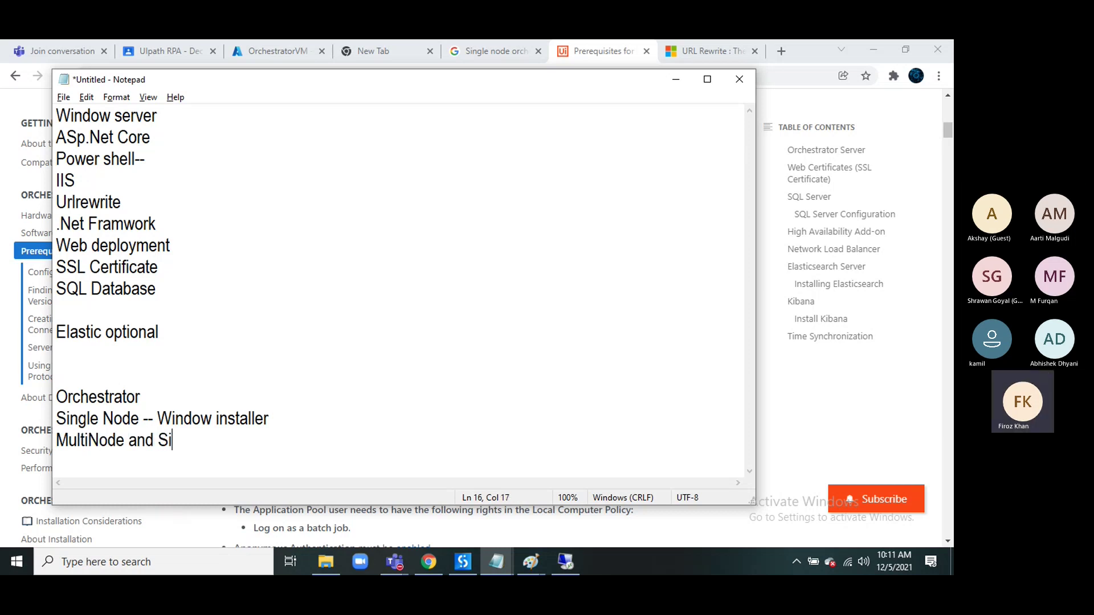
{"action": "type", "text": "ngle - Uipath "}
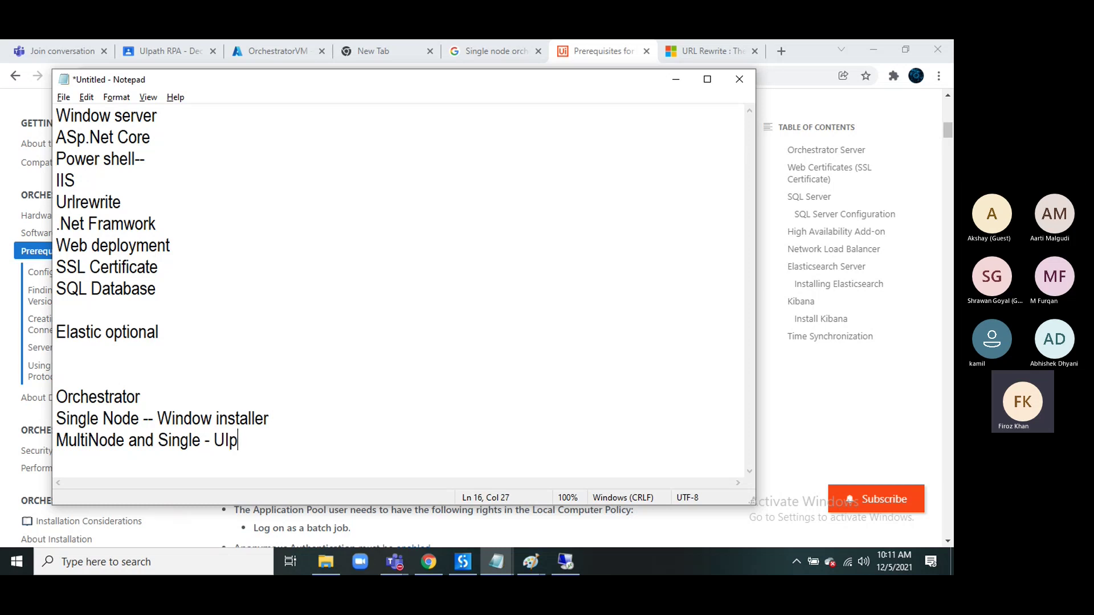
{"action": "type", "text": "insta"}
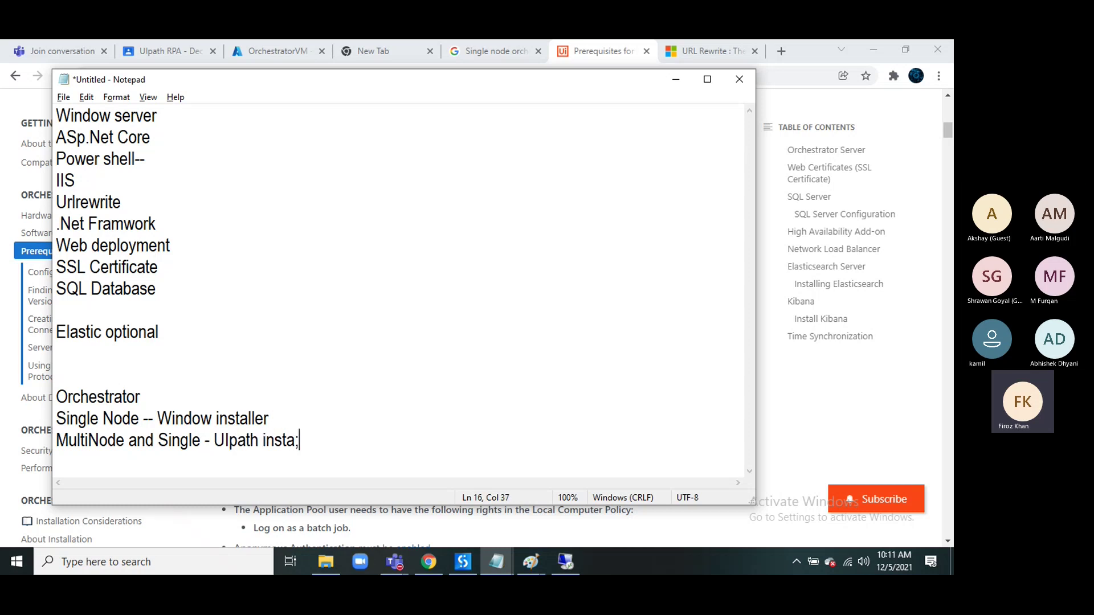
{"action": "type", "text": "ller and Power"}
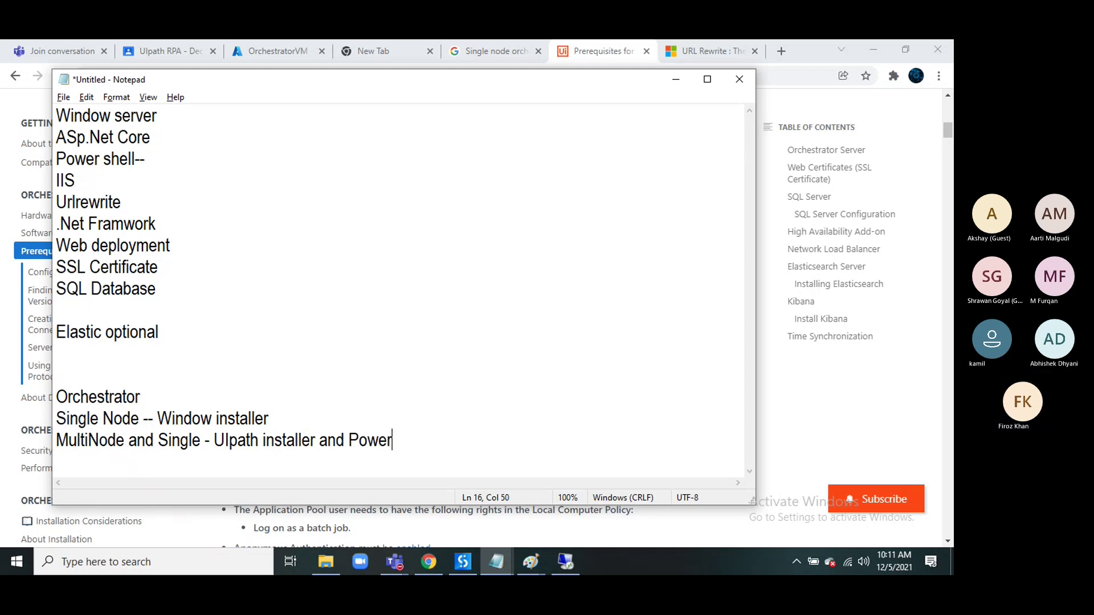
{"action": "type", "text": "Shell"}
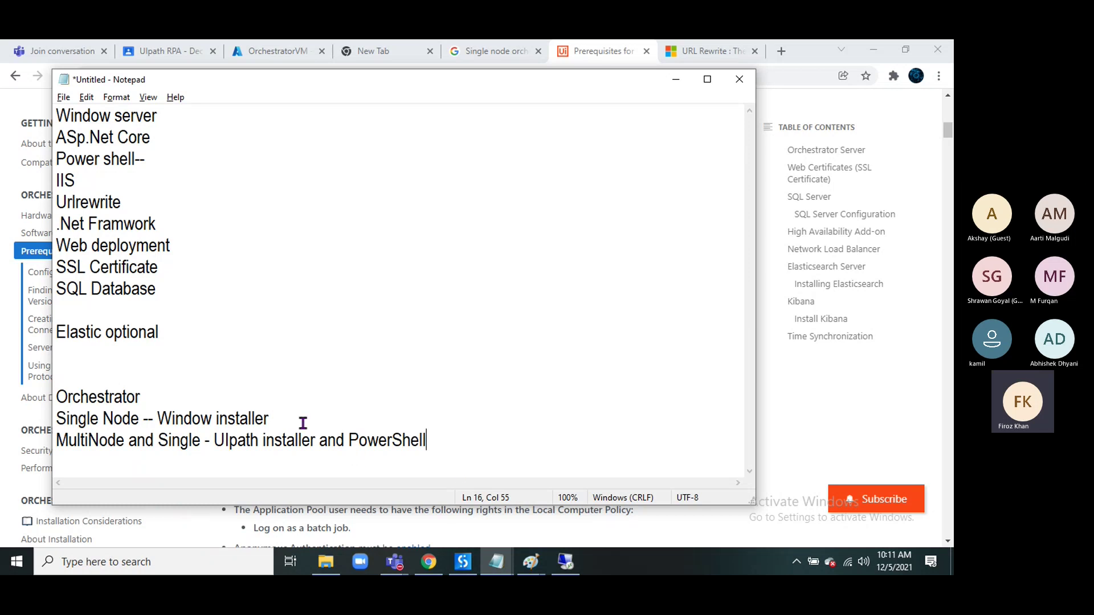
{"action": "left_click_drag", "start_coordinate": [58, 419], "coordinate": [269, 419]}
{"action": "left_click", "coordinate": [158, 418]}
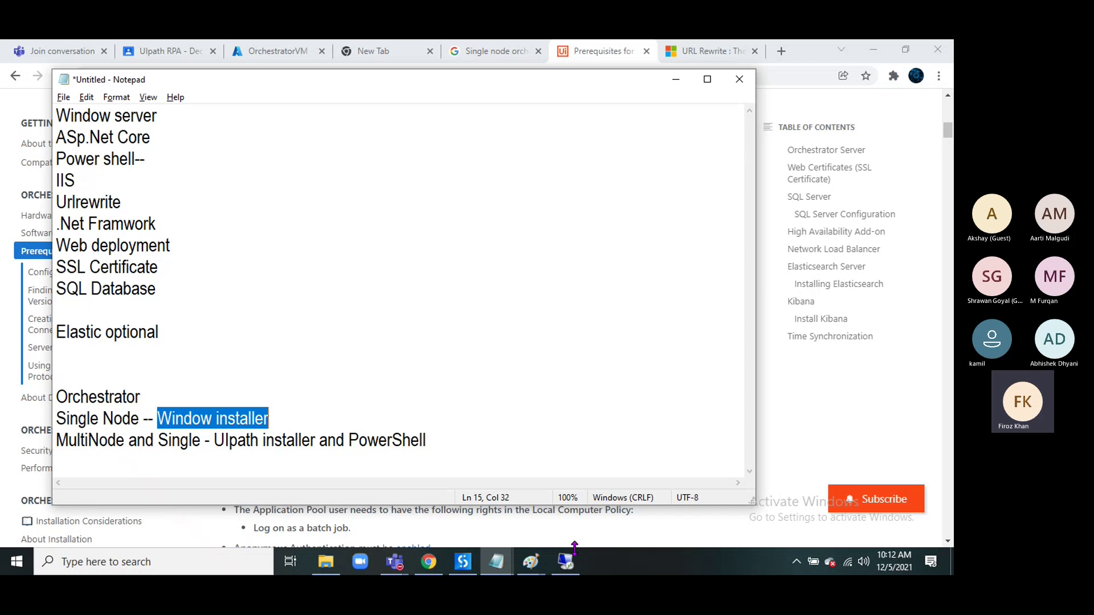
{"action": "left_click", "coordinate": [567, 562]}
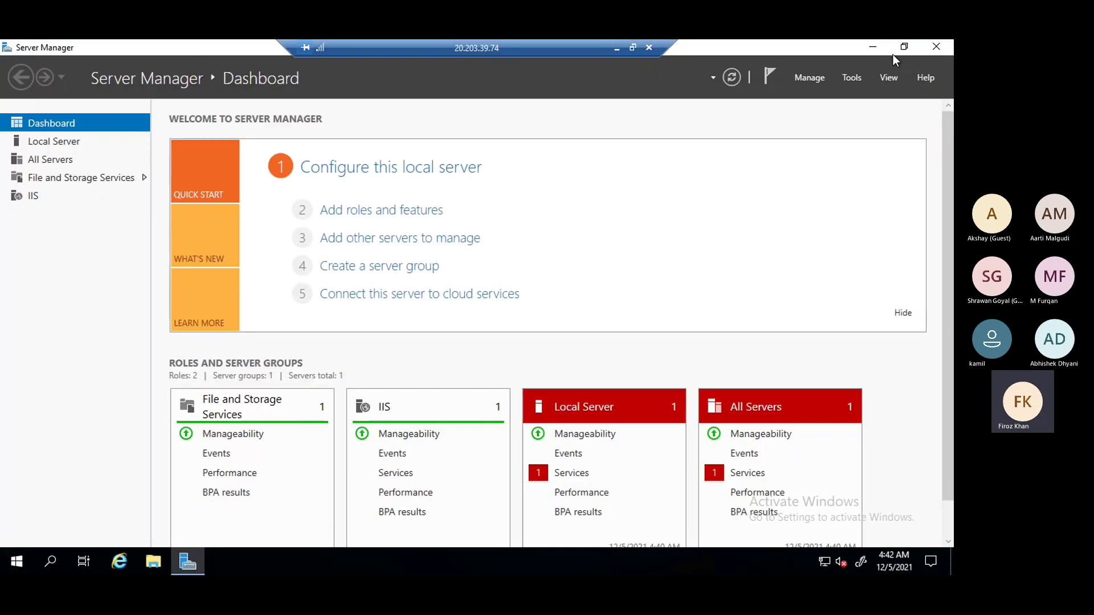
Start IIS Manager with inetmgr, open UiPath Orchestrator under OrchestratorVM > Sites, then minimize it.
{"action": "left_click", "coordinate": [874, 48]}
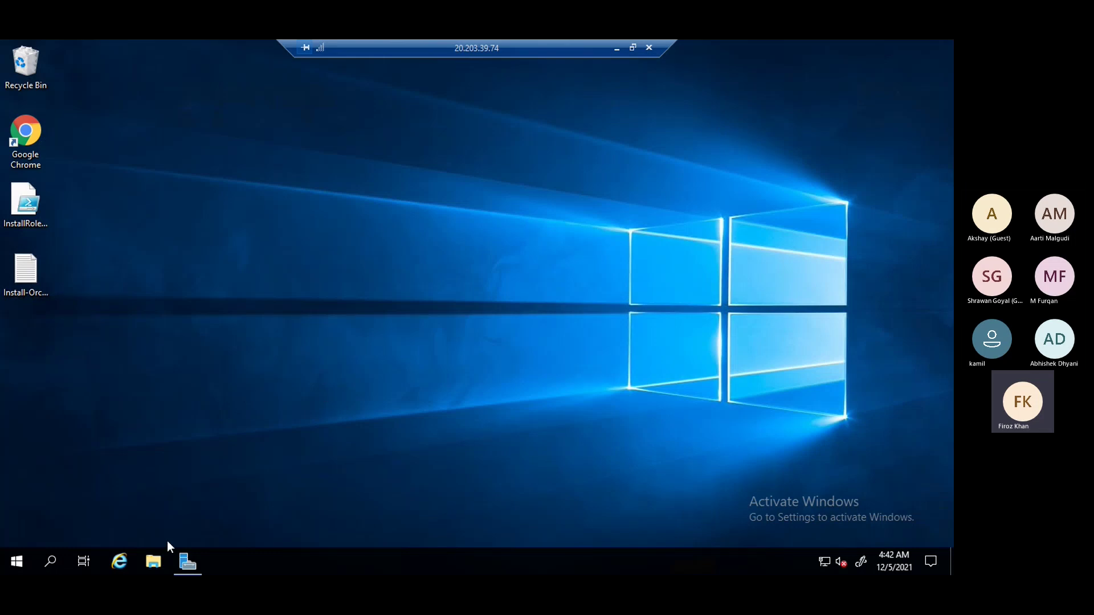
{"action": "left_click", "coordinate": [53, 556]}
{"action": "type", "text": "Run"}
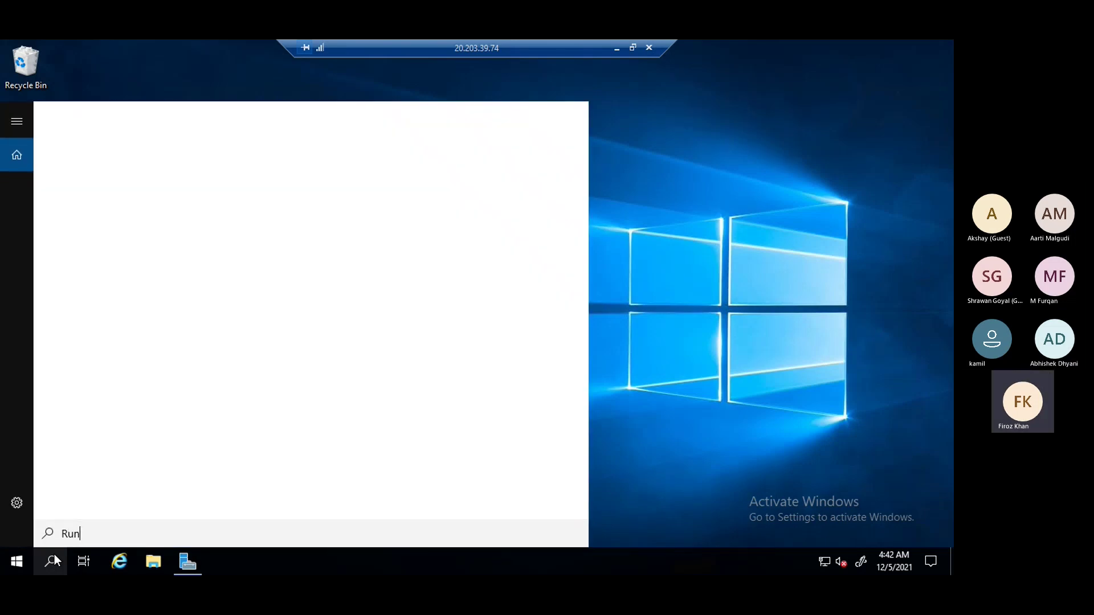
{"action": "key", "text": "Return"}
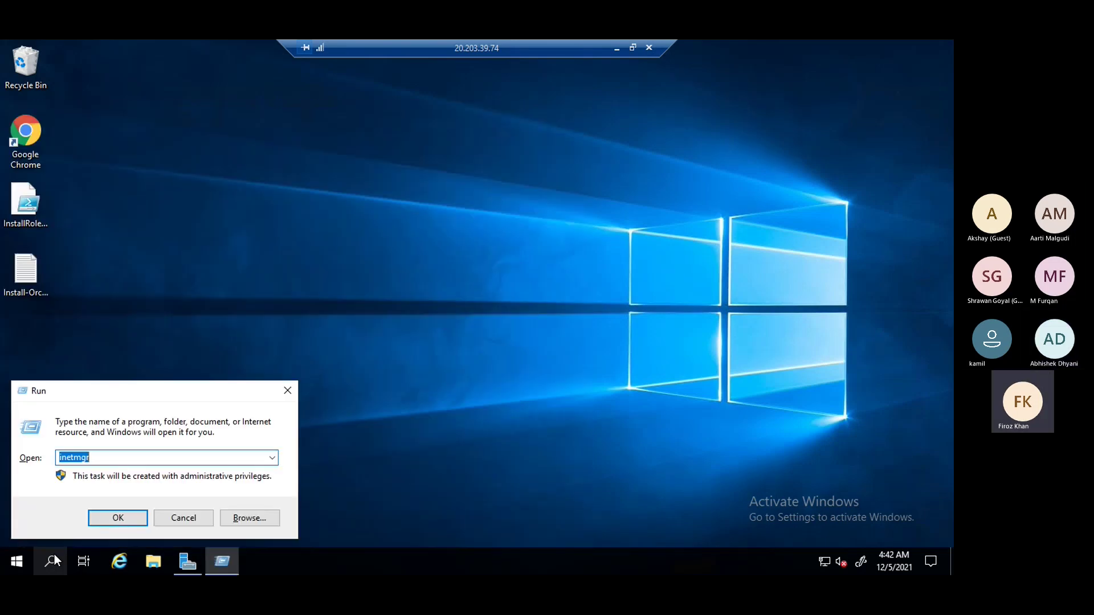
{"action": "left_click", "coordinate": [112, 522]}
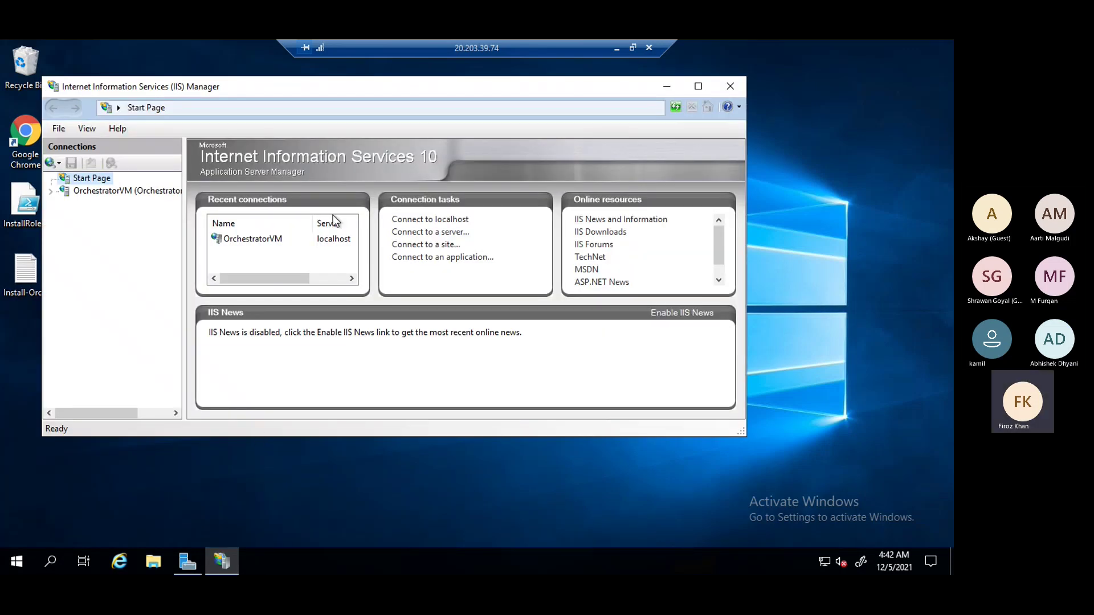
{"action": "left_click", "coordinate": [51, 193]}
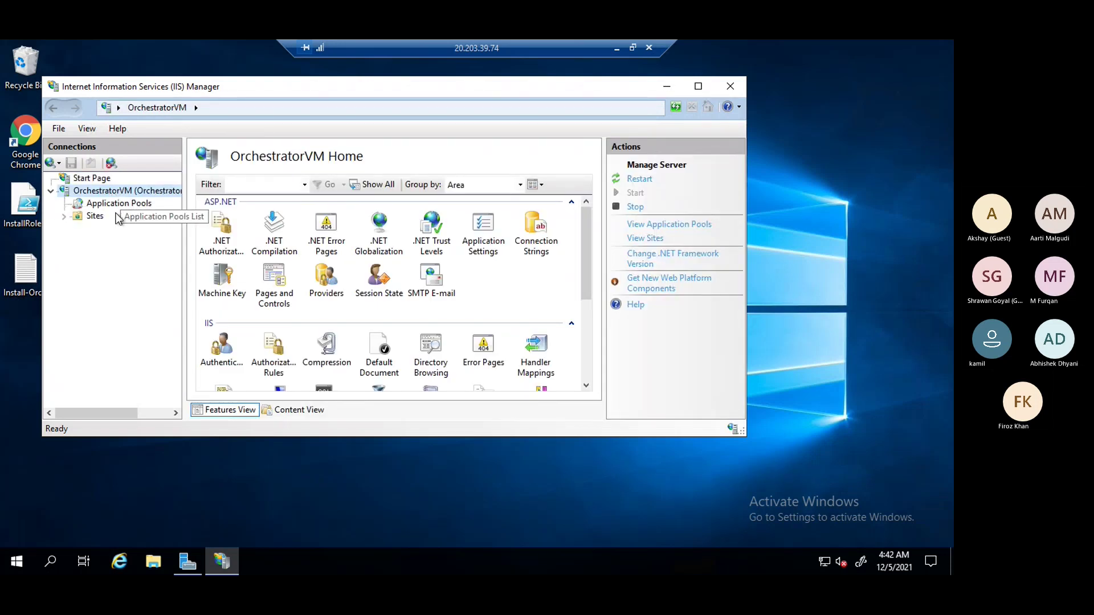
{"action": "left_click", "coordinate": [64, 216]}
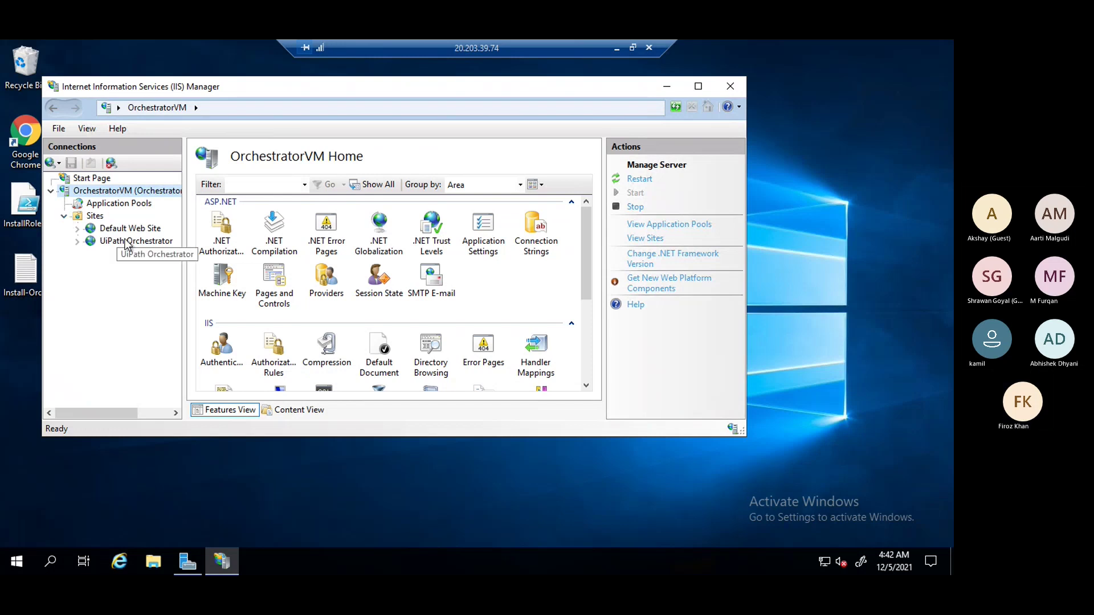
{"action": "left_click", "coordinate": [131, 240]}
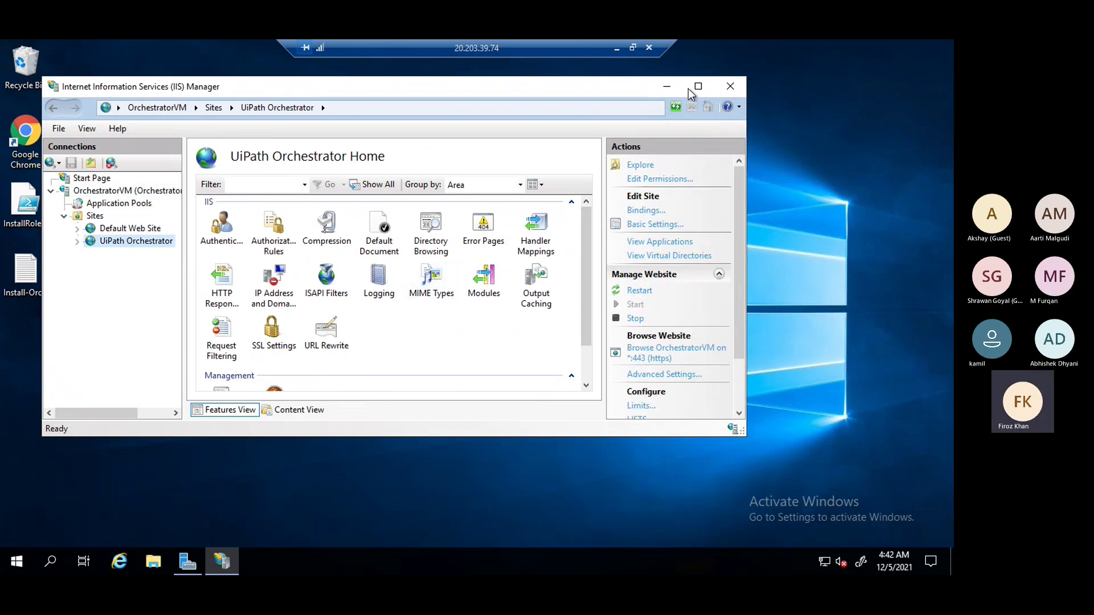
{"action": "left_click", "coordinate": [667, 87]}
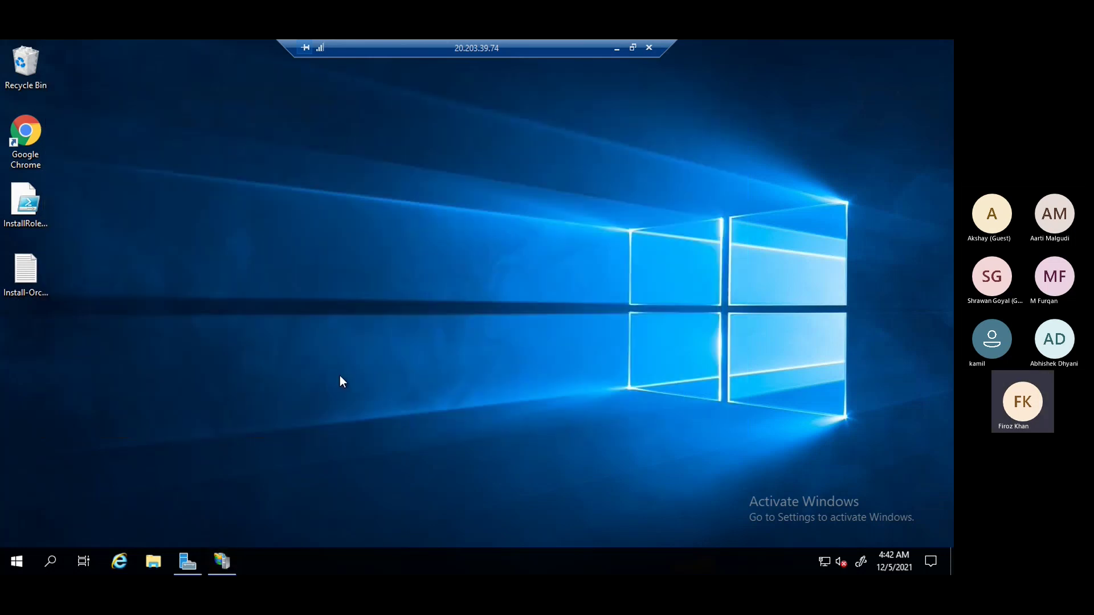
{"action": "double_click", "coordinate": [29, 132]}
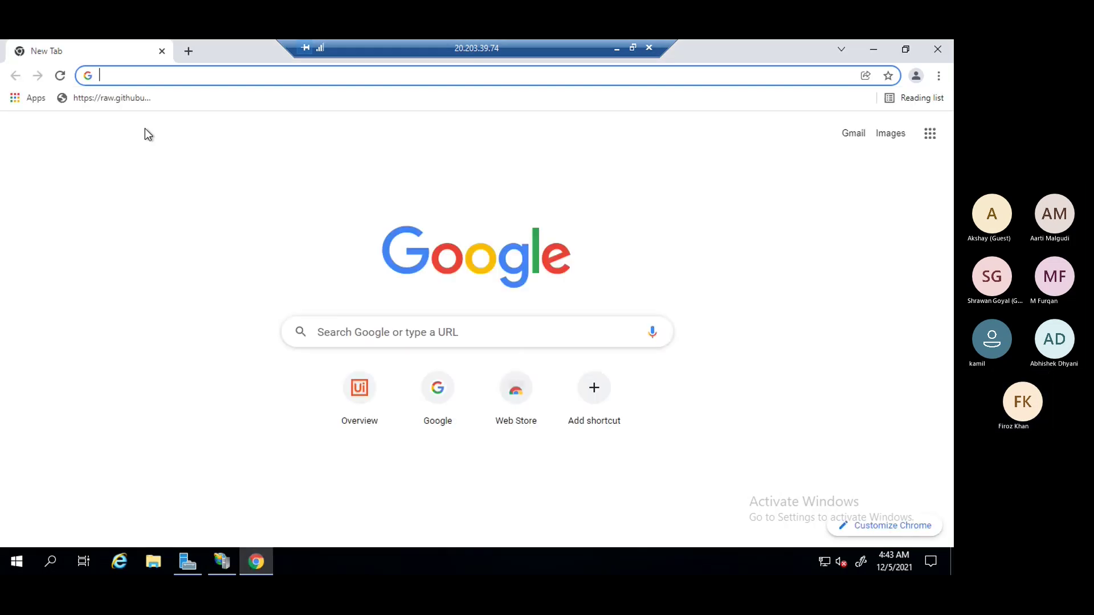
{"action": "type", "text": "o"}
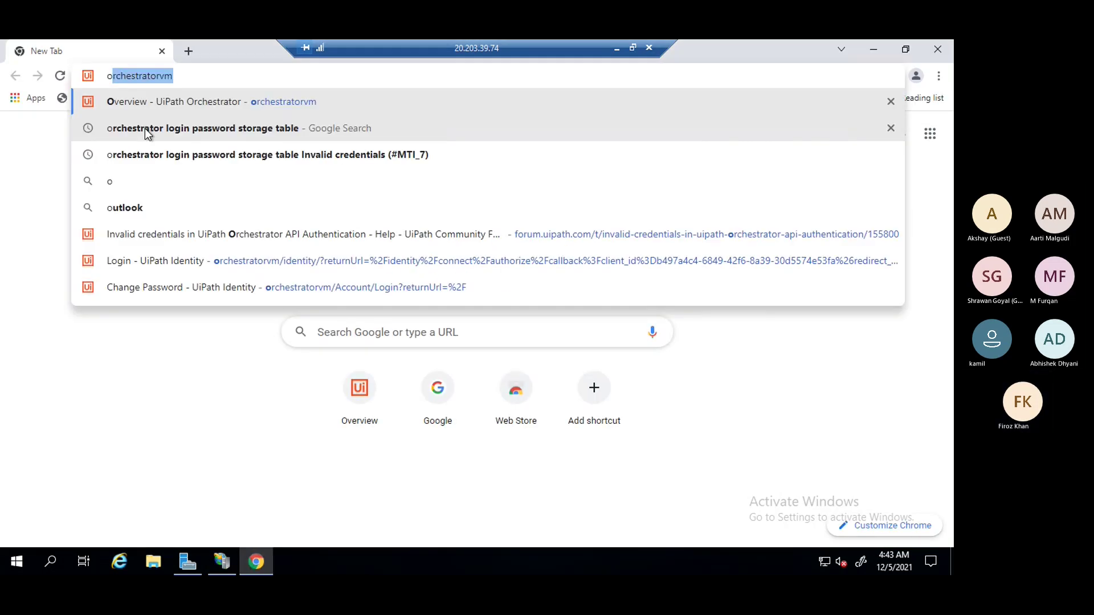
{"action": "key", "text": "Return"}
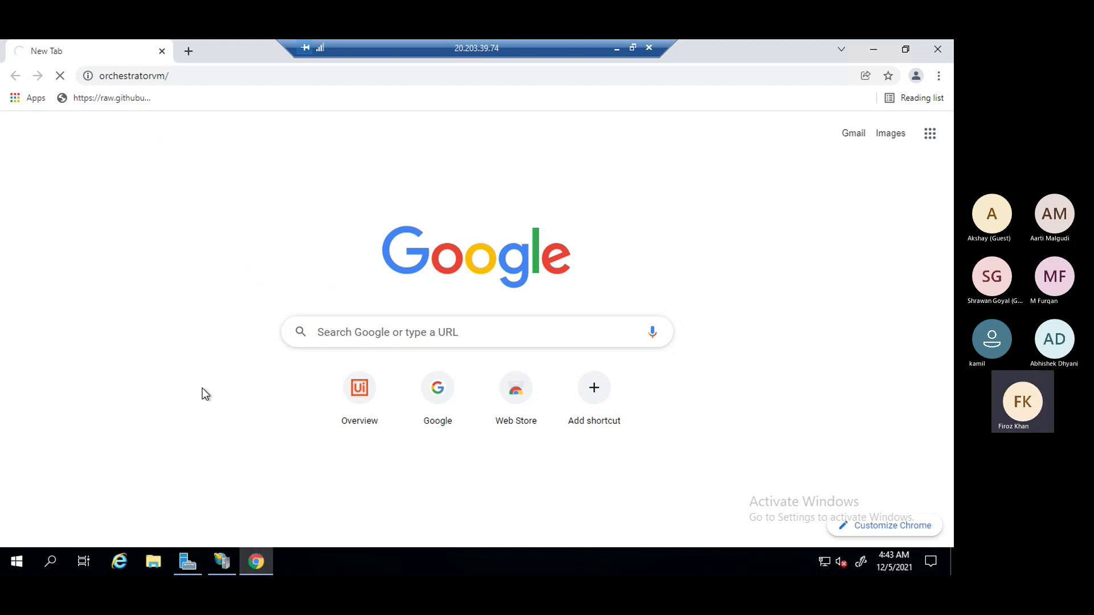
{"action": "left_click", "coordinate": [195, 76]}
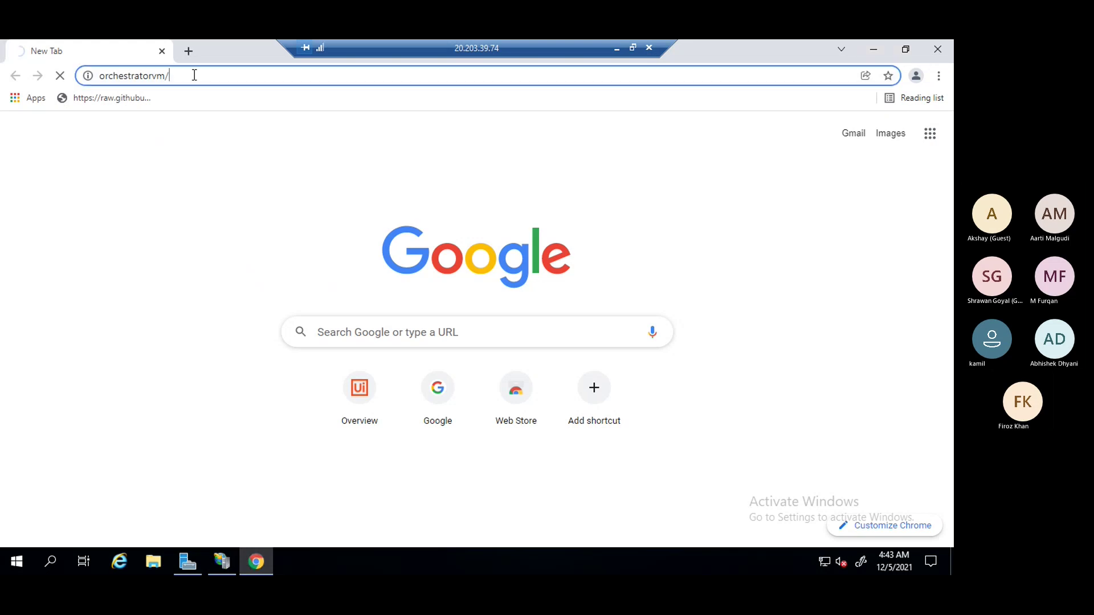
{"action": "left_click", "coordinate": [195, 75]}
{"action": "key", "text": "ctrl+a"}
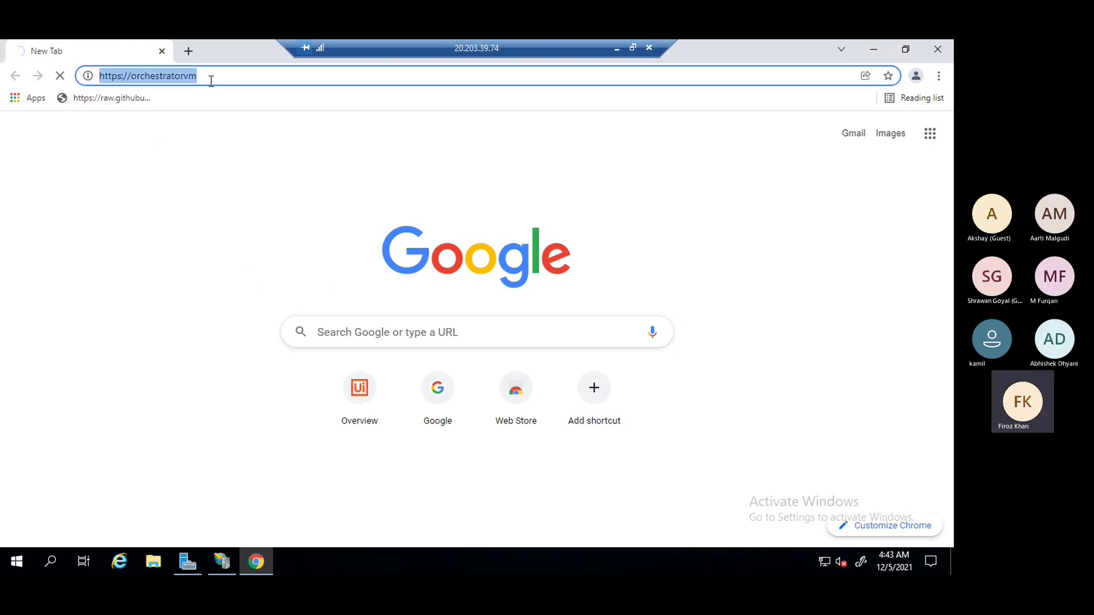
{"action": "key", "text": "Return"}
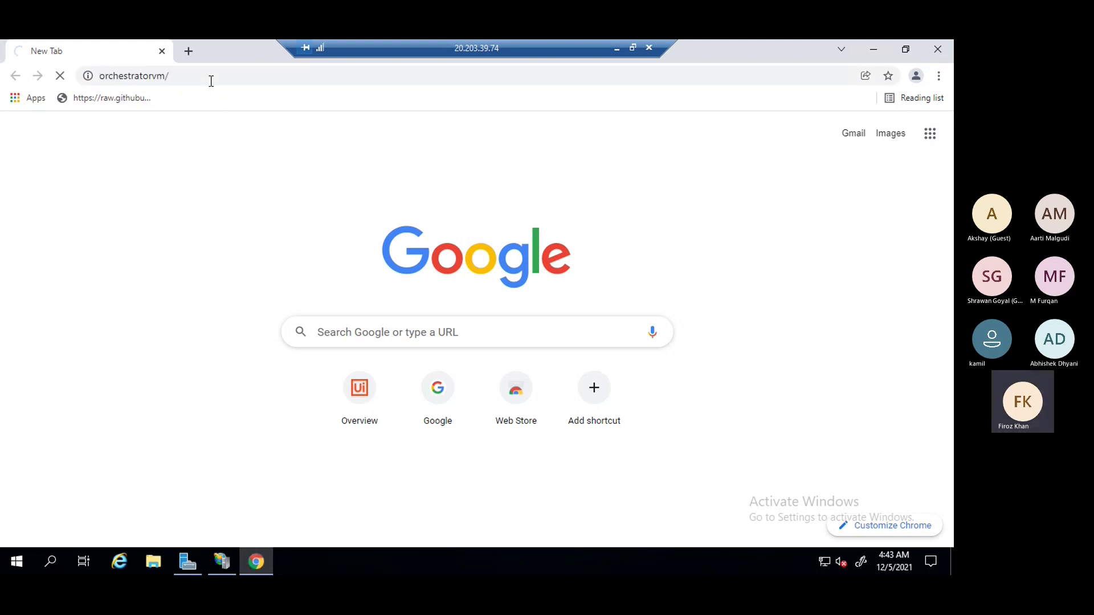
Check the IIS Manager site view, minimize it, and return to the Chrome page.
{"action": "left_click", "coordinate": [189, 564]}
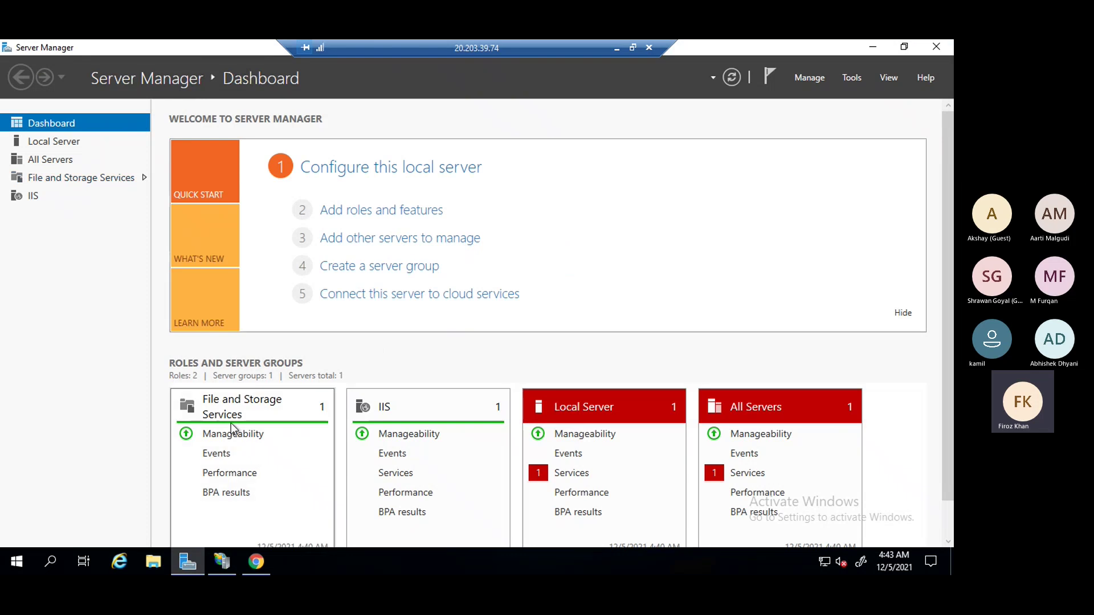
{"action": "left_click", "coordinate": [223, 564]}
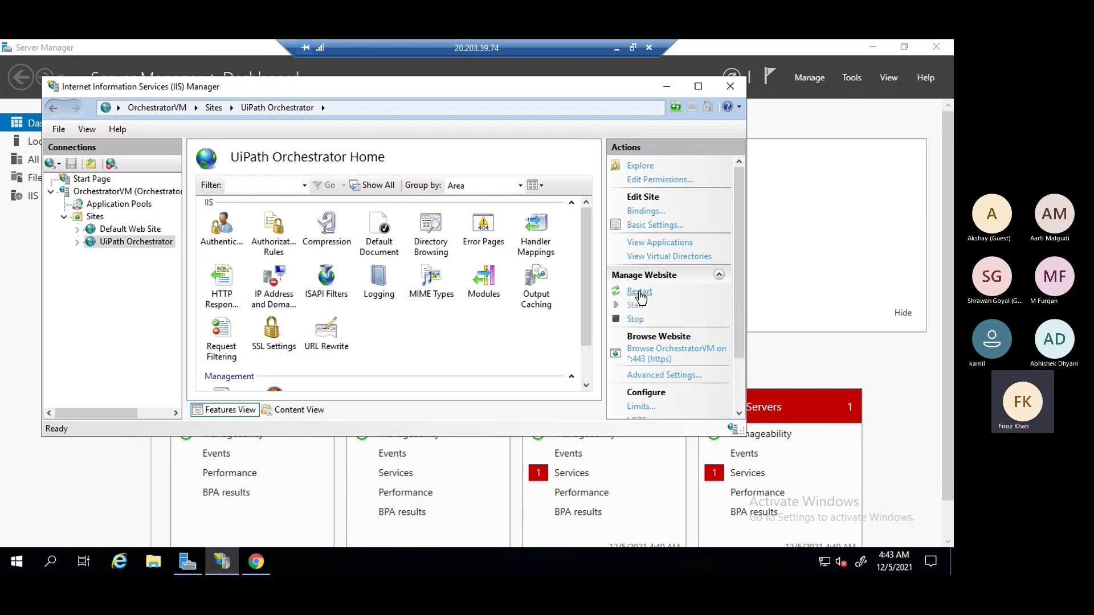
{"action": "left_click", "coordinate": [668, 88]}
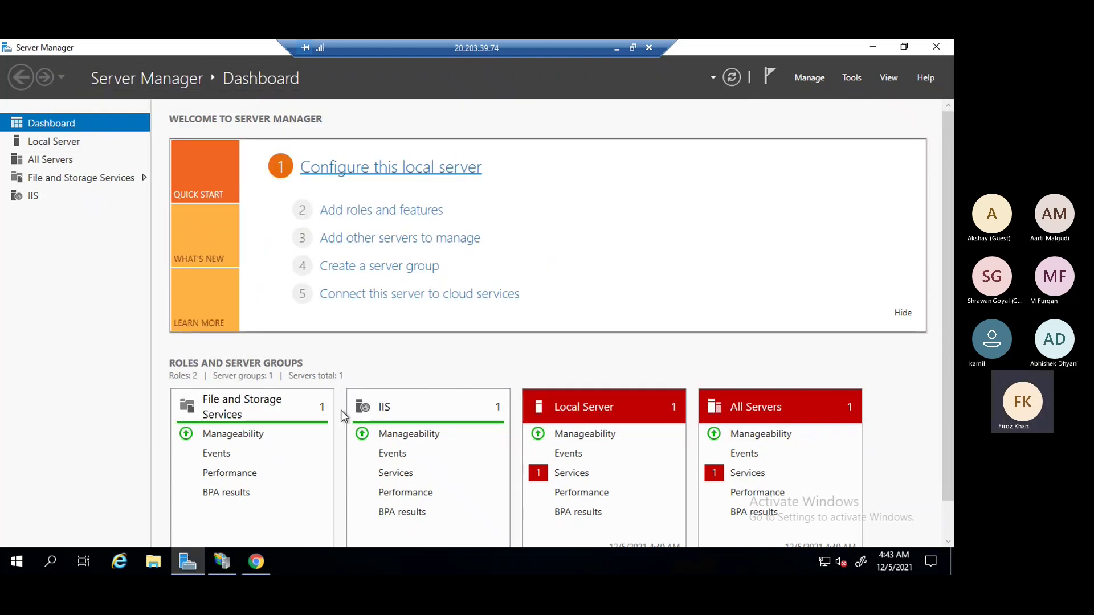
{"action": "left_click", "coordinate": [262, 562]}
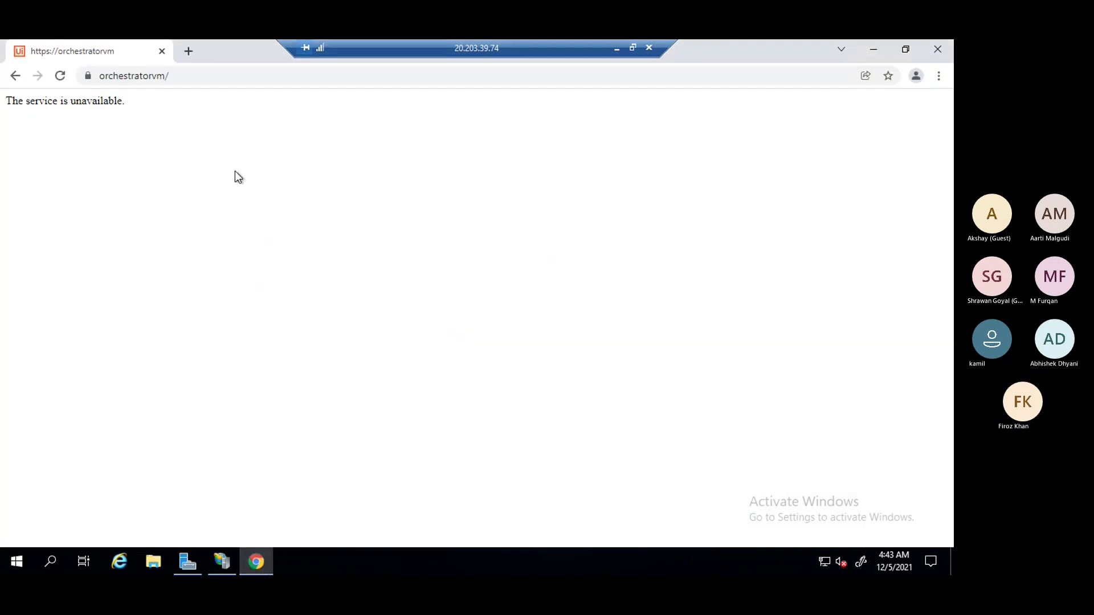
Reload orchestratorvm, still unavailable, and rearrange the Chrome and remote session windows.
{"action": "left_click", "coordinate": [186, 75]}
{"action": "key", "text": "ctrl+c"}
{"action": "key", "text": "Return"}
{"action": "left_click", "coordinate": [910, 50]}
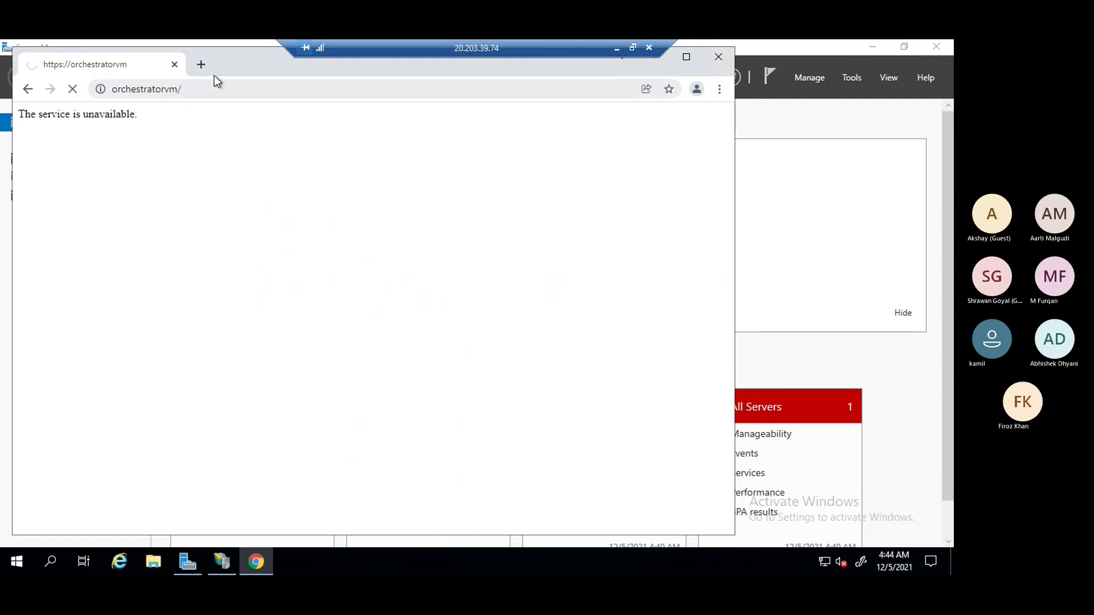
{"action": "left_click_drag", "start_coordinate": [213, 69], "coordinate": [435, 208]}
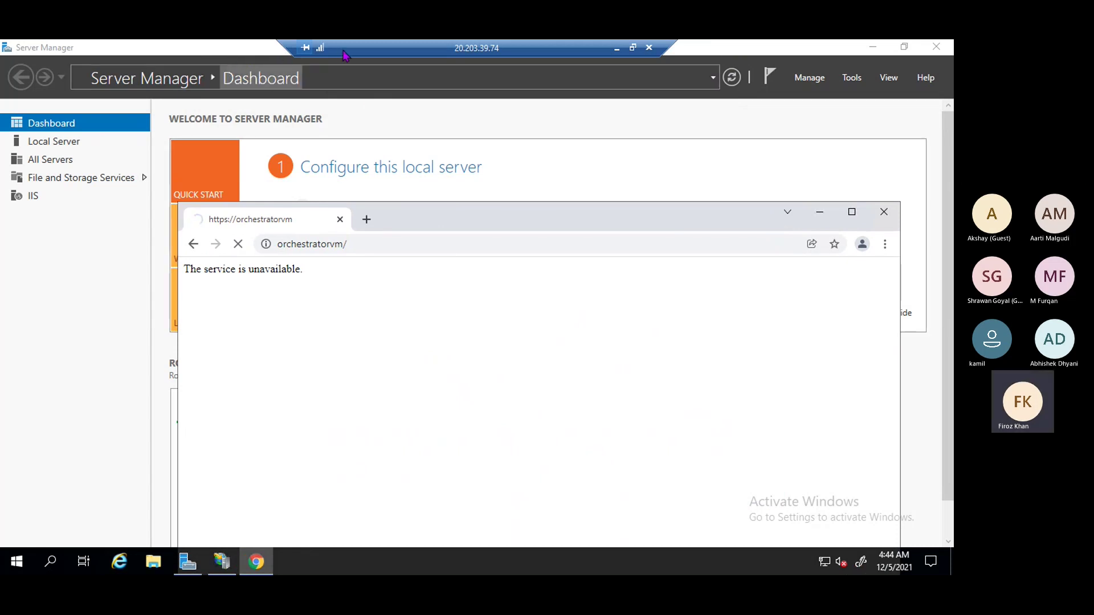
{"action": "double_click", "coordinate": [550, 50]}
{"action": "left_click_drag", "start_coordinate": [280, 57], "coordinate": [513, 217]}
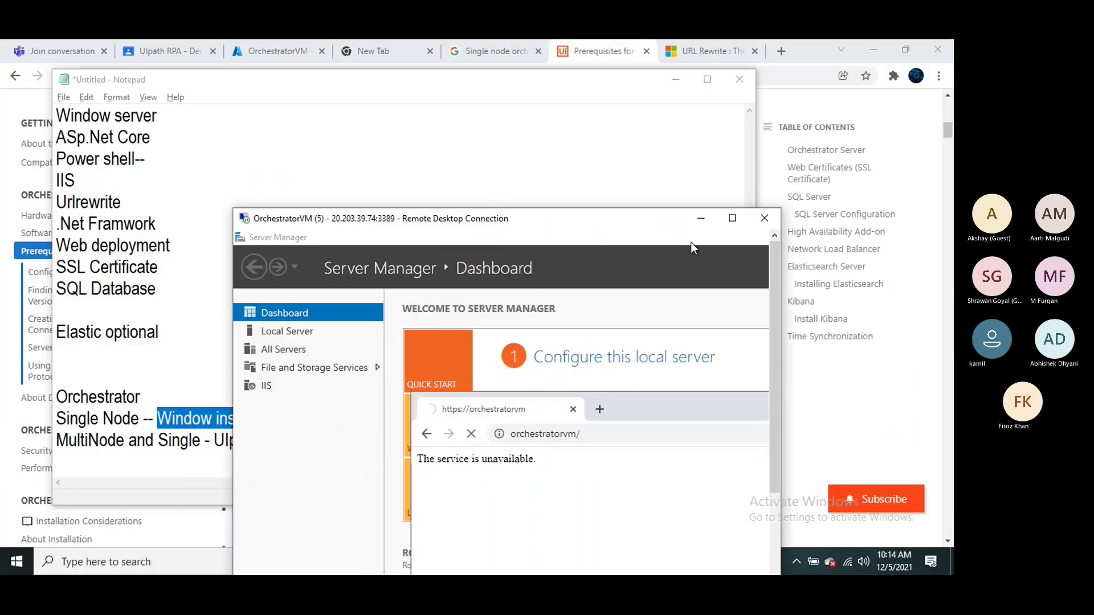
{"action": "left_click", "coordinate": [732, 219]}
{"action": "left_click_drag", "start_coordinate": [562, 48], "coordinate": [377, 51]}
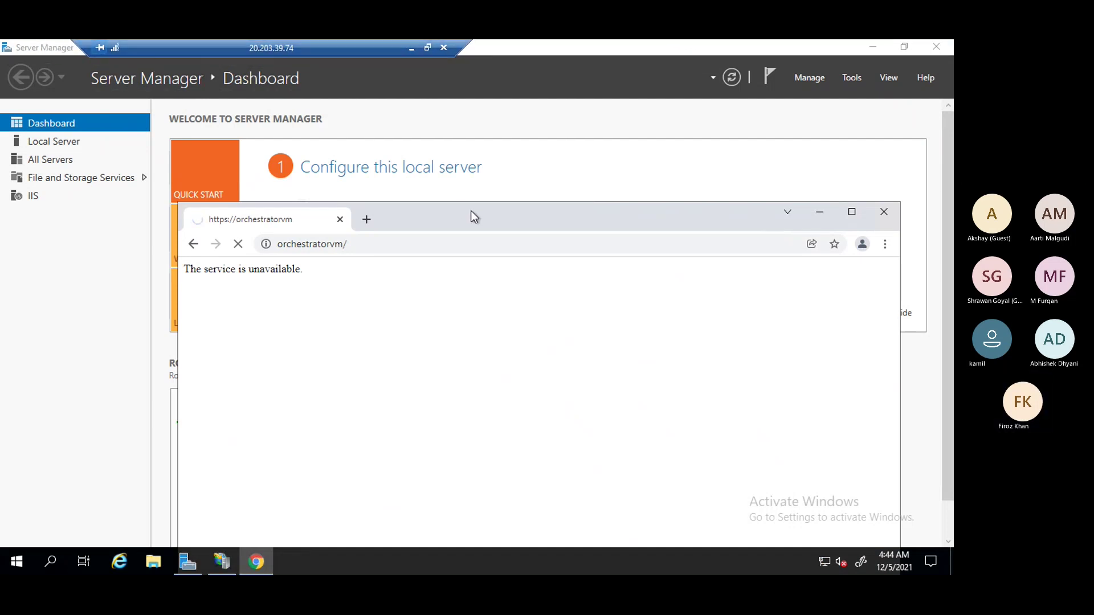
Close Chrome and minimize Server Manager to show the remote desktop.
{"action": "left_click_drag", "start_coordinate": [492, 223], "coordinate": [476, 135]}
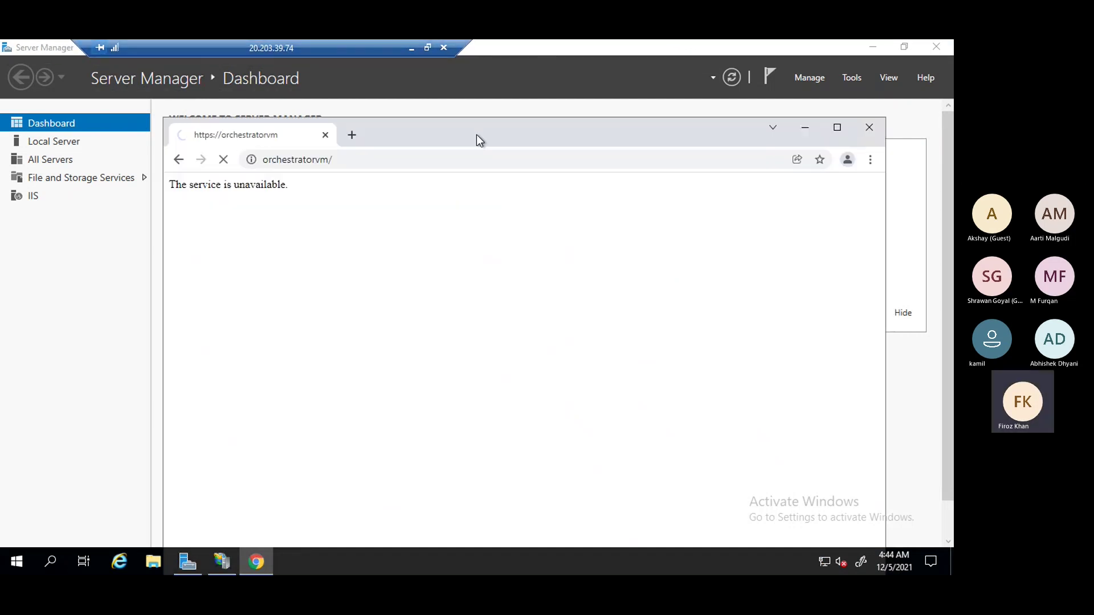
{"action": "left_click", "coordinate": [868, 123]}
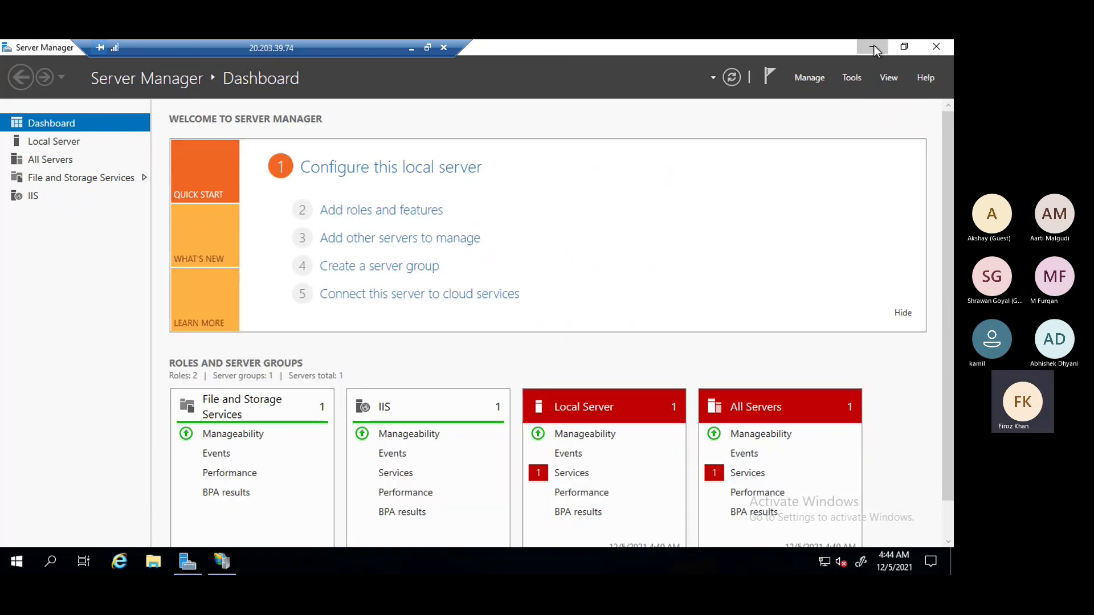
{"action": "left_click", "coordinate": [873, 47]}
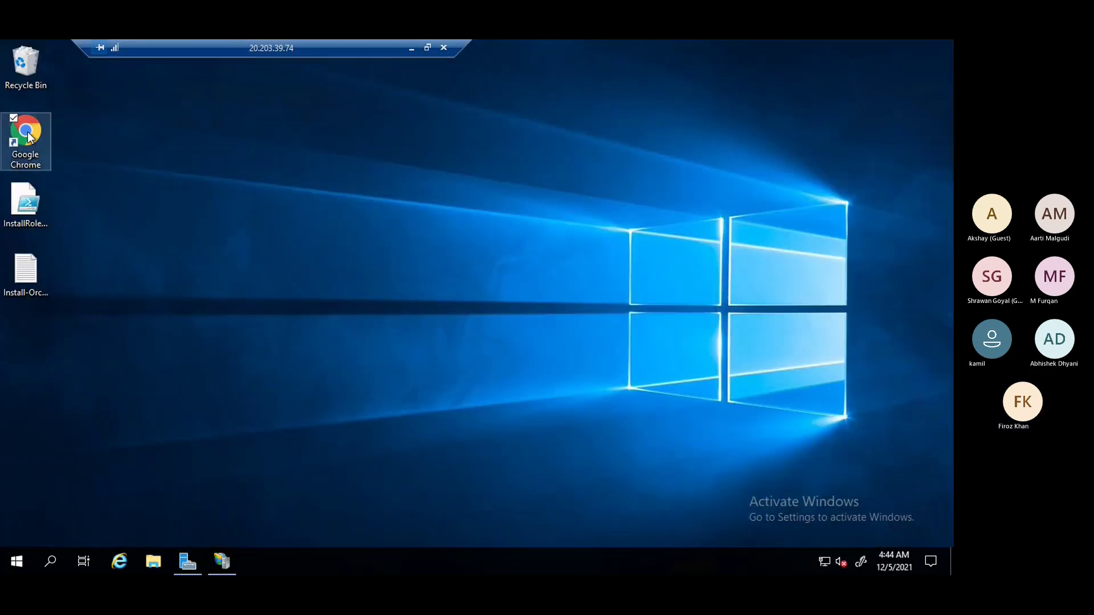
Relaunch Chrome and load the orchestratorvm login page in a maximized window.
{"action": "double_click", "coordinate": [26, 134]}
{"action": "key", "text": "ctrl+v"}
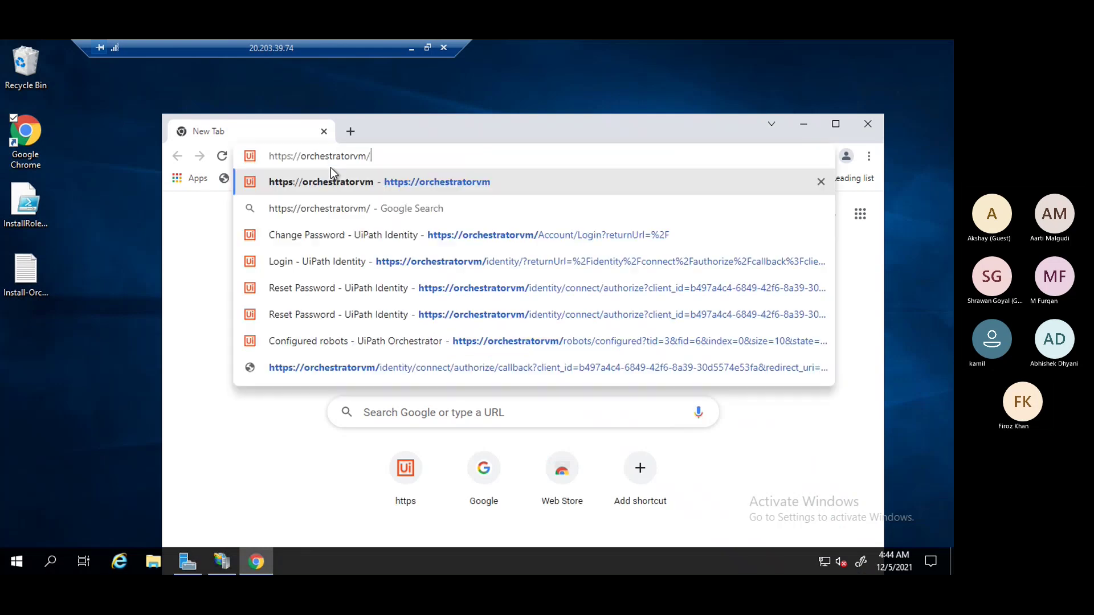
{"action": "key", "text": "Return"}
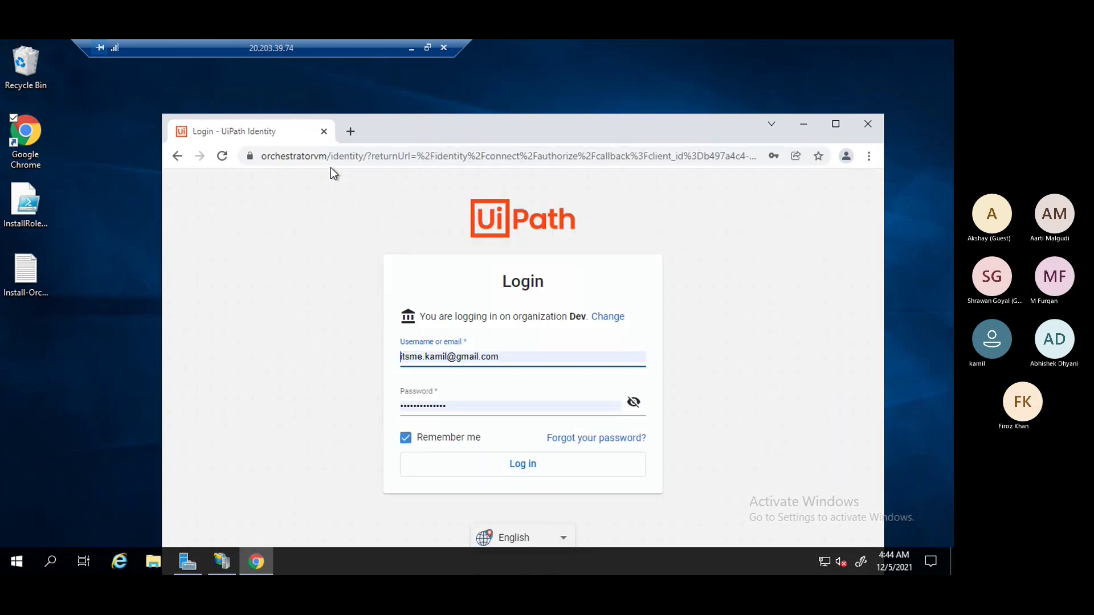
{"action": "left_click", "coordinate": [837, 125]}
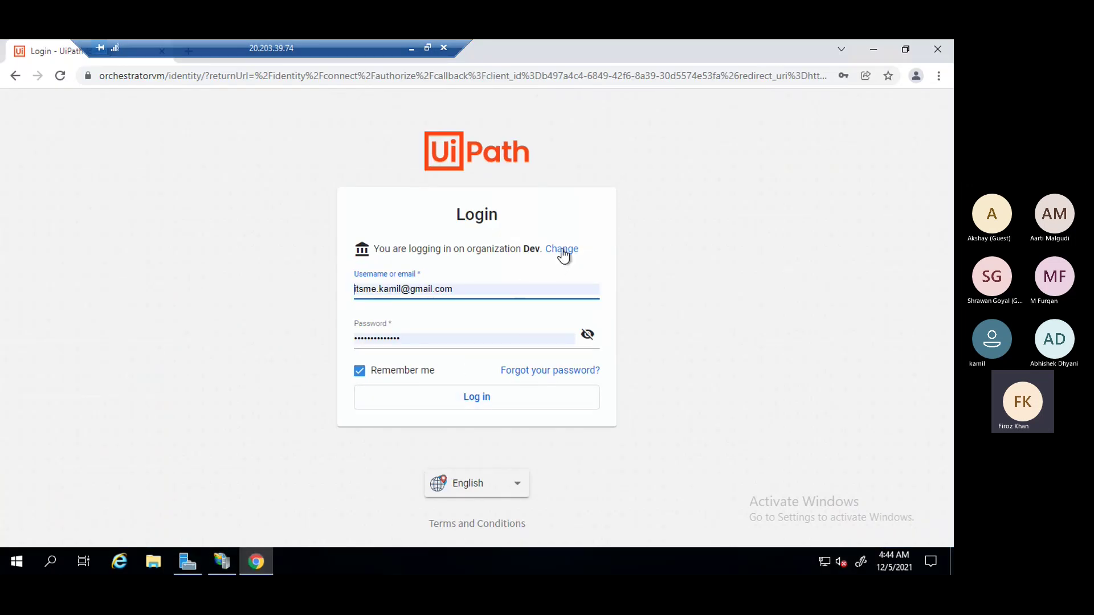
Log in to the Dev organization, re-entering the account password after the invalid-credentials error.
{"action": "left_click", "coordinate": [498, 408]}
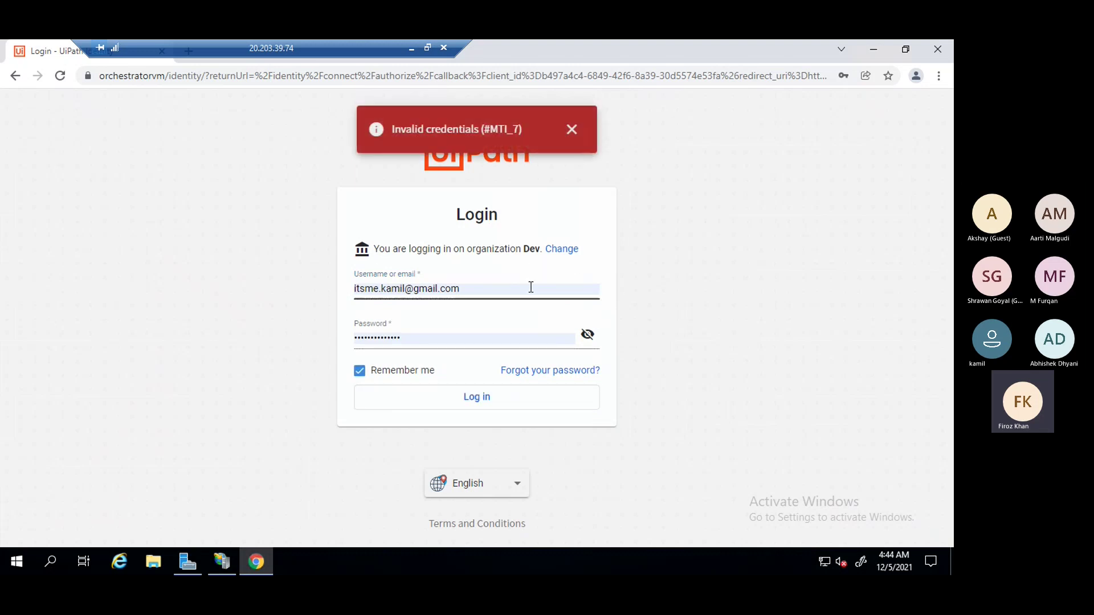
{"action": "left_click", "coordinate": [428, 336]}
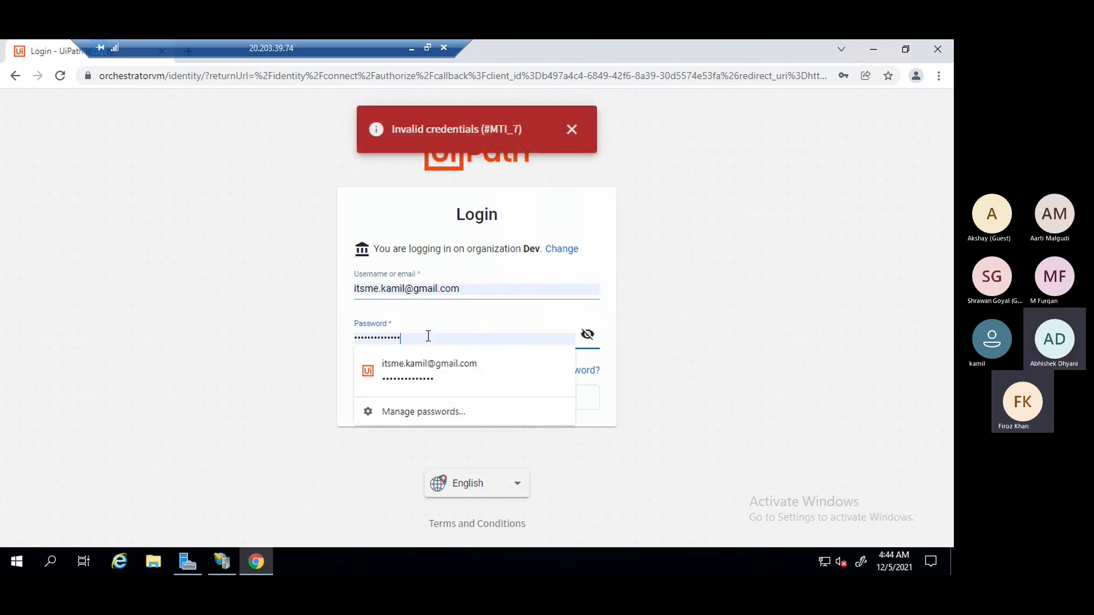
{"action": "key", "text": "ctrl+a"}
{"action": "key", "text": "BackSpace"}
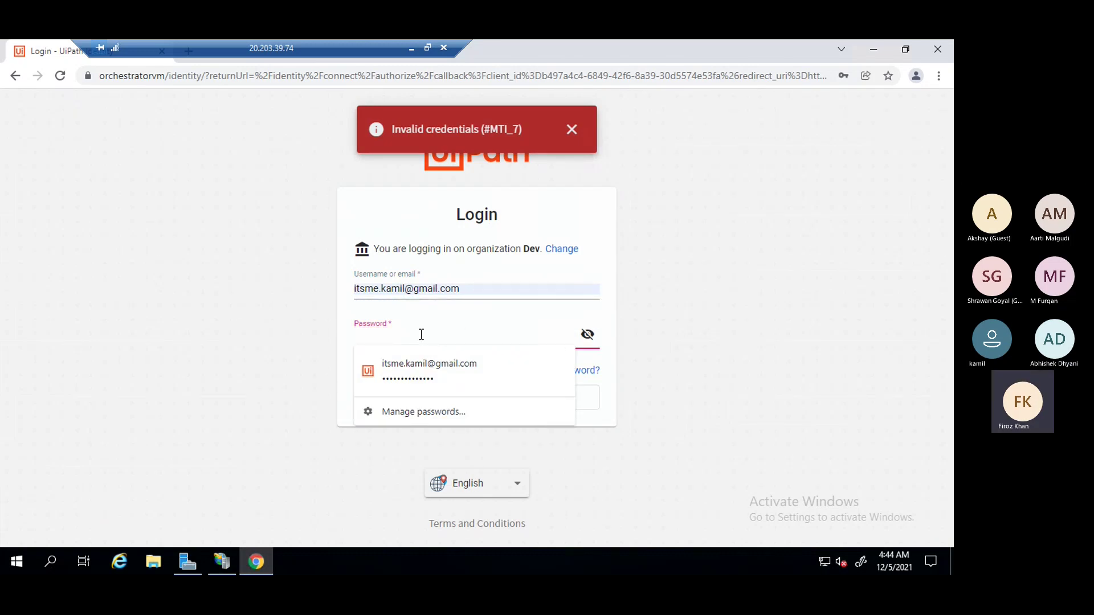
{"action": "type", "text": "•"}
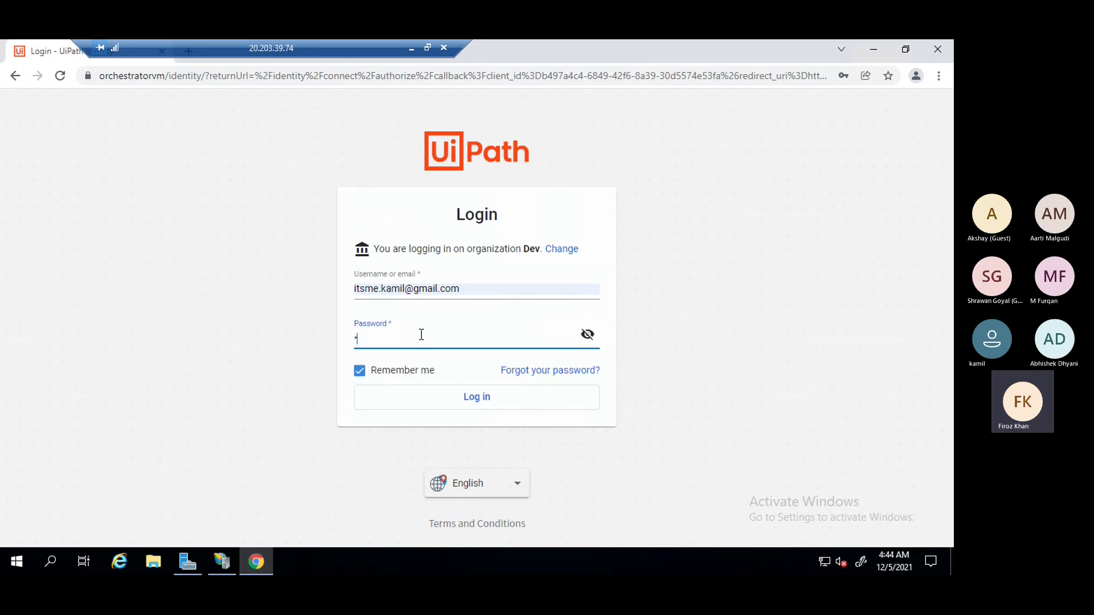
{"action": "type", "text": "••••••••••••••"}
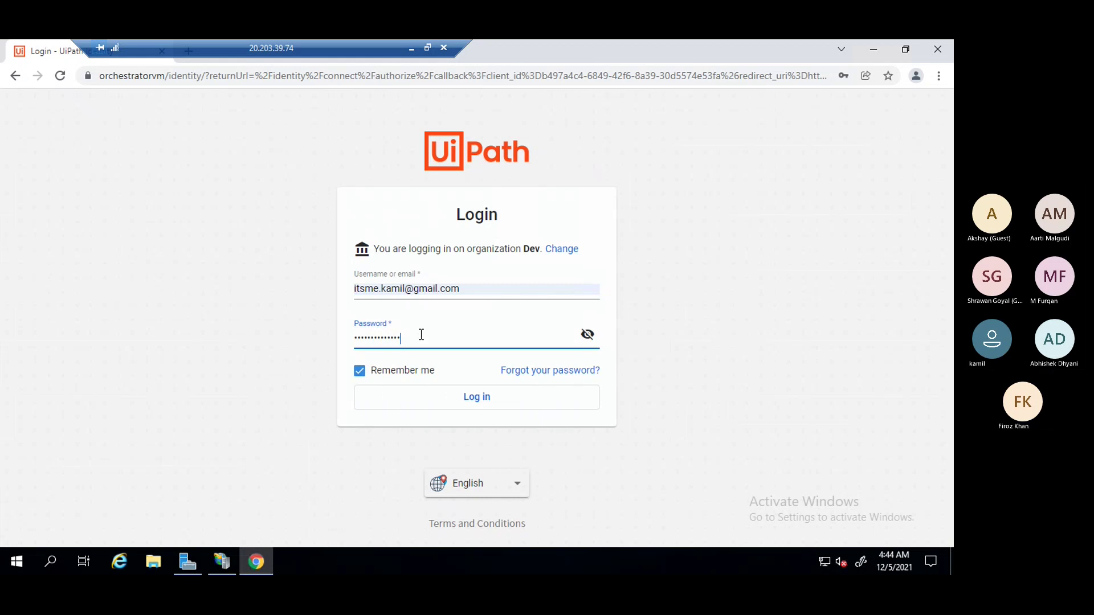
{"action": "left_click", "coordinate": [461, 400]}
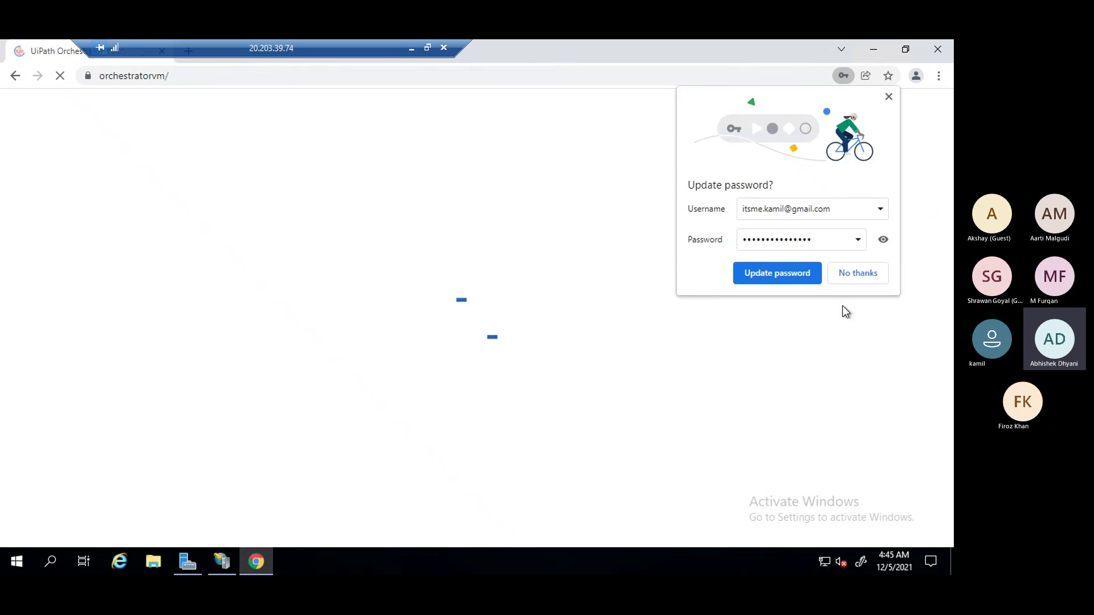
Dismiss Chrome's update-password offer and restore the remote session to full screen on Home.
{"action": "left_click", "coordinate": [889, 96]}
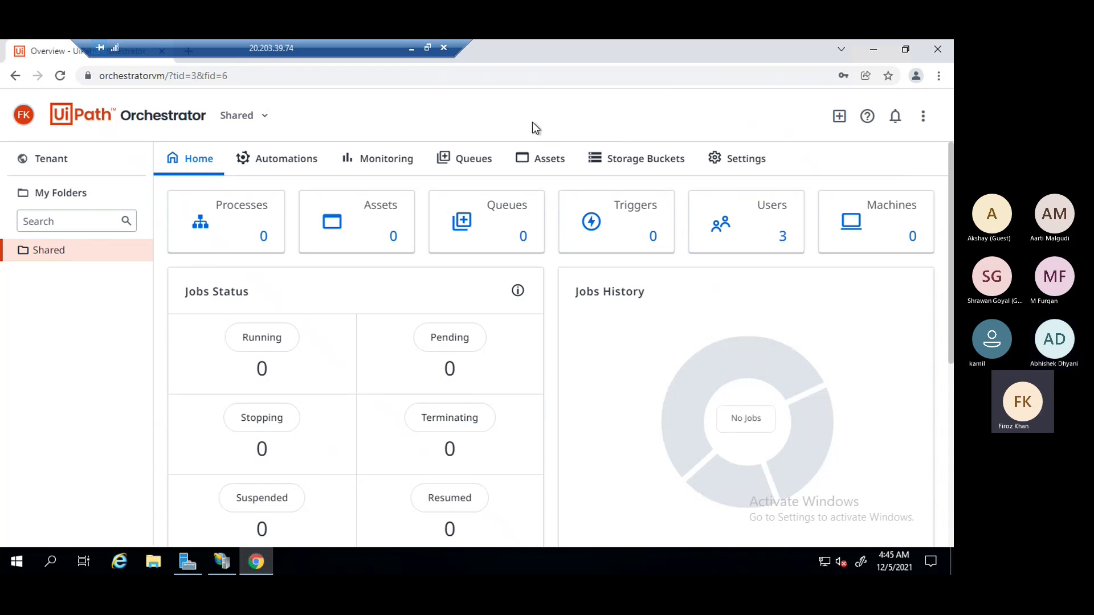
{"action": "key", "text": "alt+Tab"}
{"action": "key", "text": "alt+Tab"}
{"action": "left_click_drag", "start_coordinate": [333, 54], "coordinate": [497, 59]}
{"action": "double_click", "coordinate": [496, 57]}
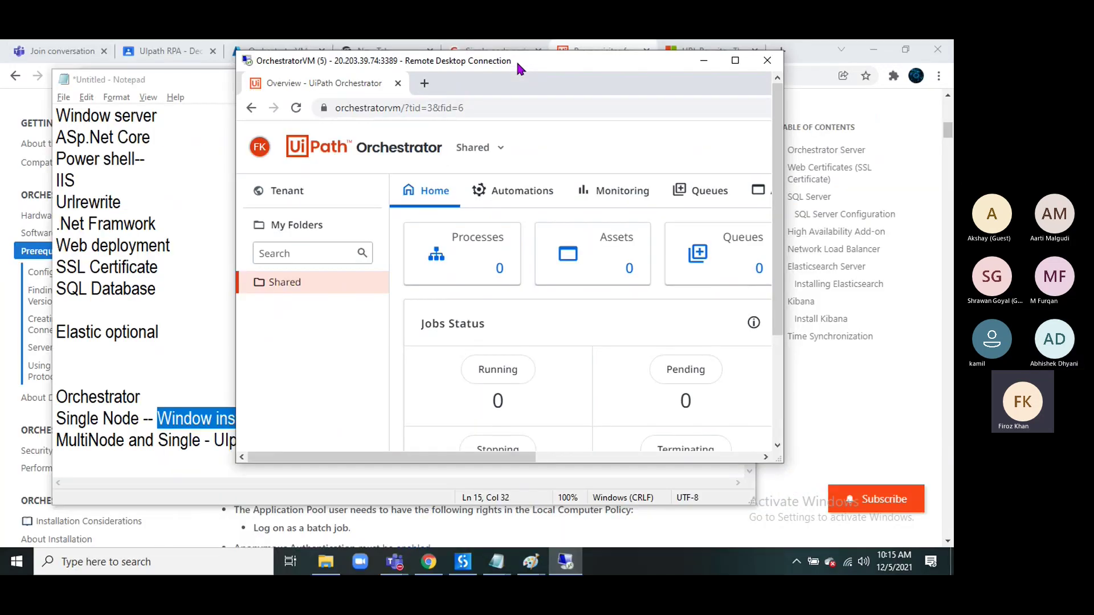
{"action": "left_click", "coordinate": [735, 61]}
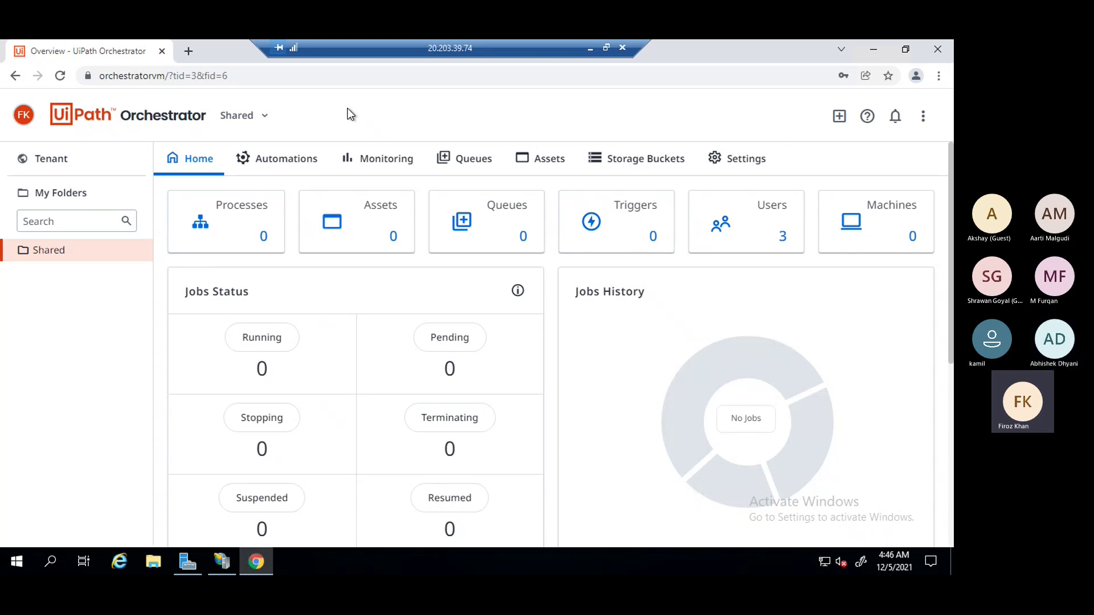
View the tenant's Robots, Folders, Manage Access, Machines, Packages, Audit, Credential Stores and Webhooks pages.
{"action": "left_click", "coordinate": [89, 171]}
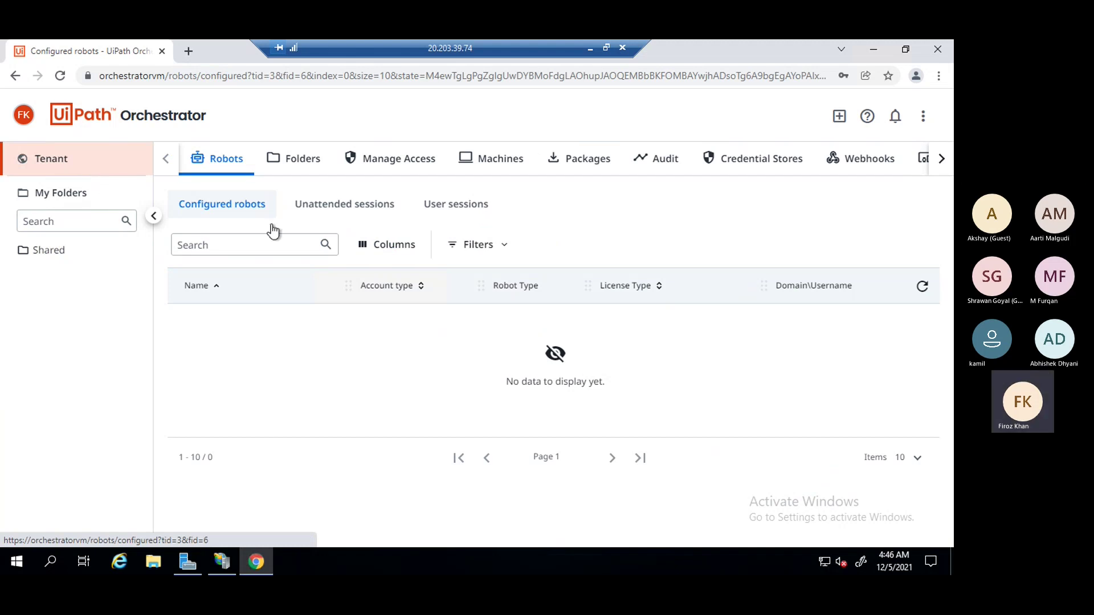
{"action": "left_click", "coordinate": [306, 181]}
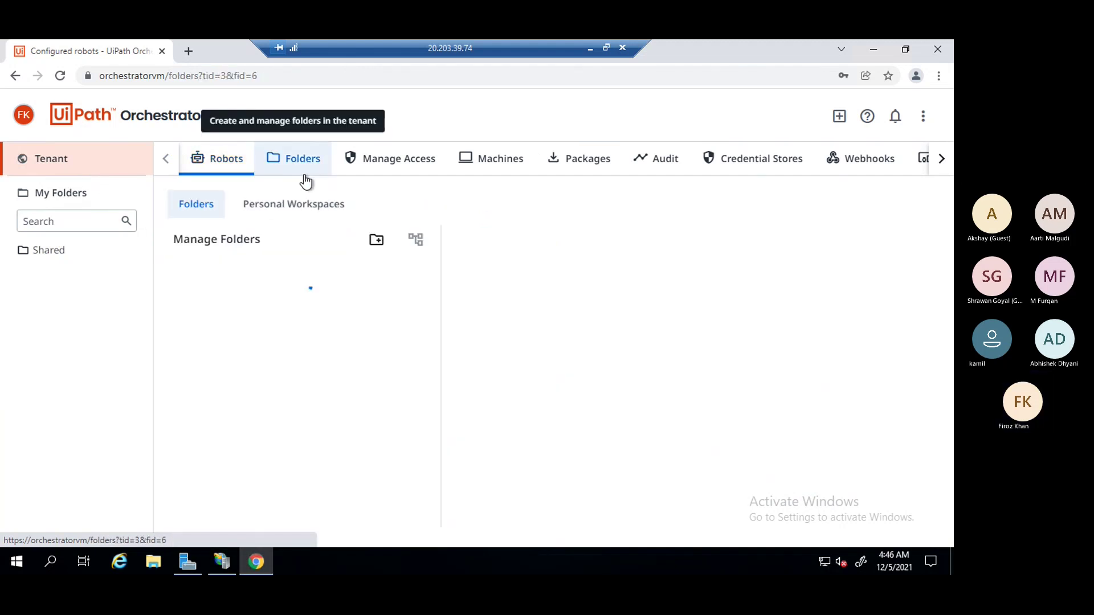
{"action": "left_click", "coordinate": [413, 171]}
{"action": "left_click", "coordinate": [496, 164]}
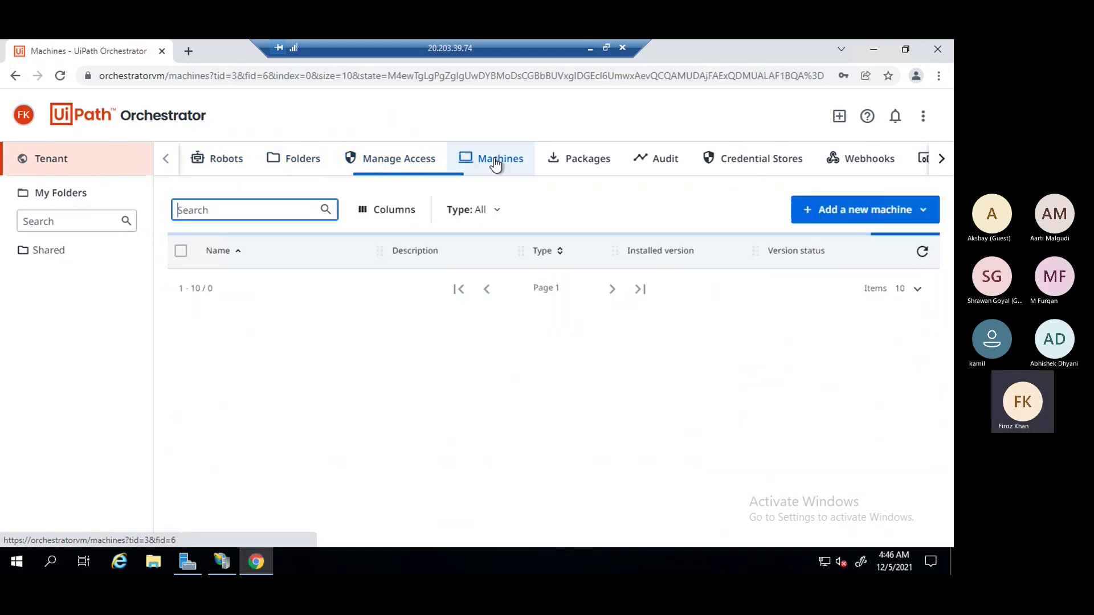
{"action": "left_click", "coordinate": [595, 165]}
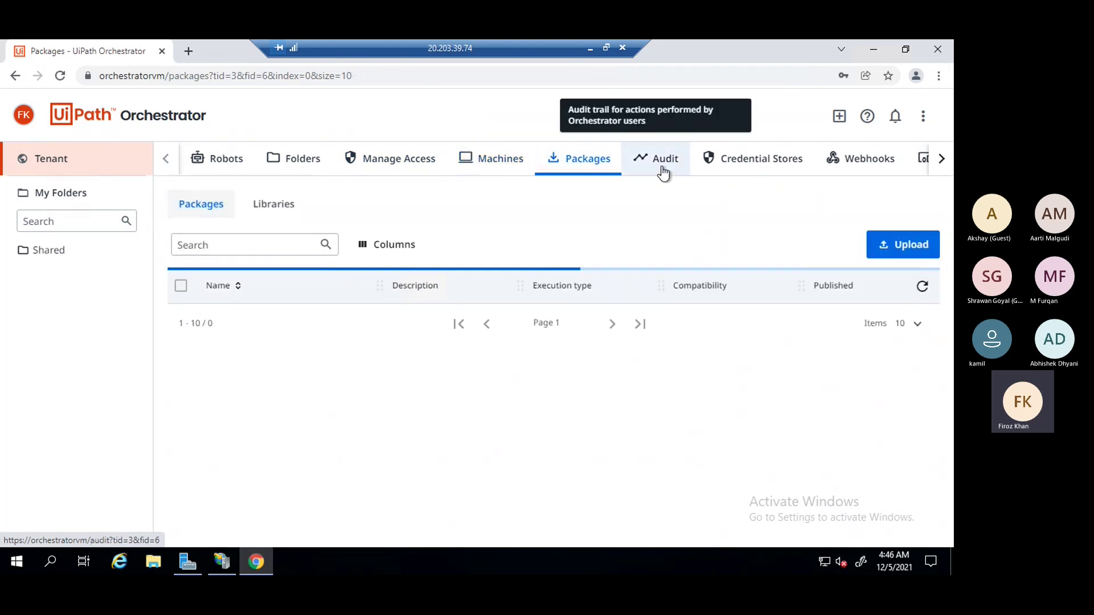
{"action": "left_click", "coordinate": [659, 171]}
{"action": "left_click", "coordinate": [747, 173]}
{"action": "left_click", "coordinate": [853, 171]}
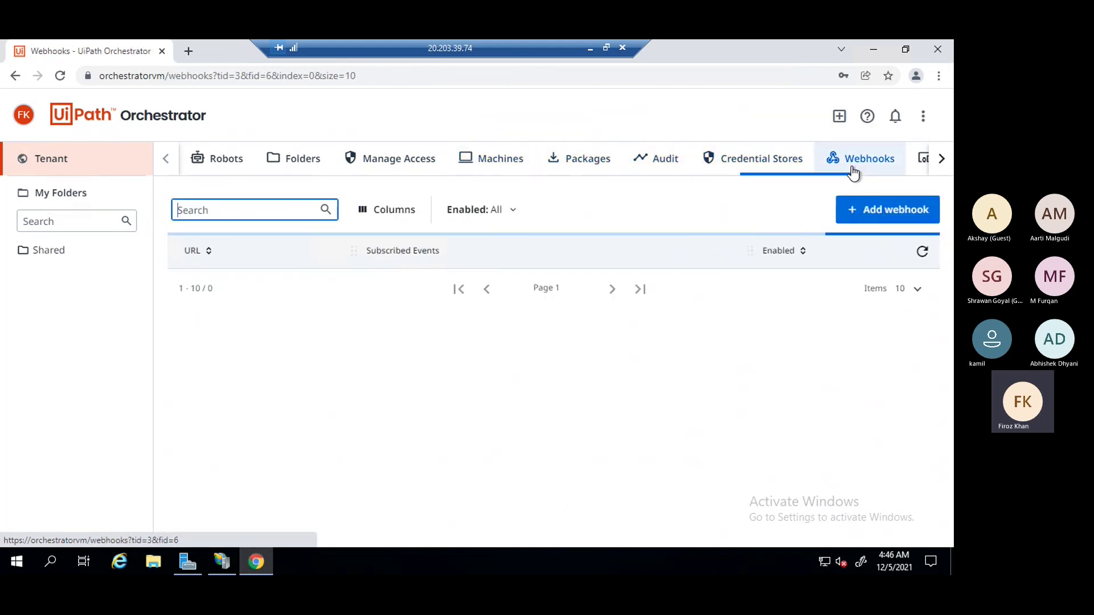
View the tenant's License and Alerts pages, ending on Settings > General.
{"action": "left_click", "coordinate": [942, 161]}
{"action": "left_click", "coordinate": [941, 160]}
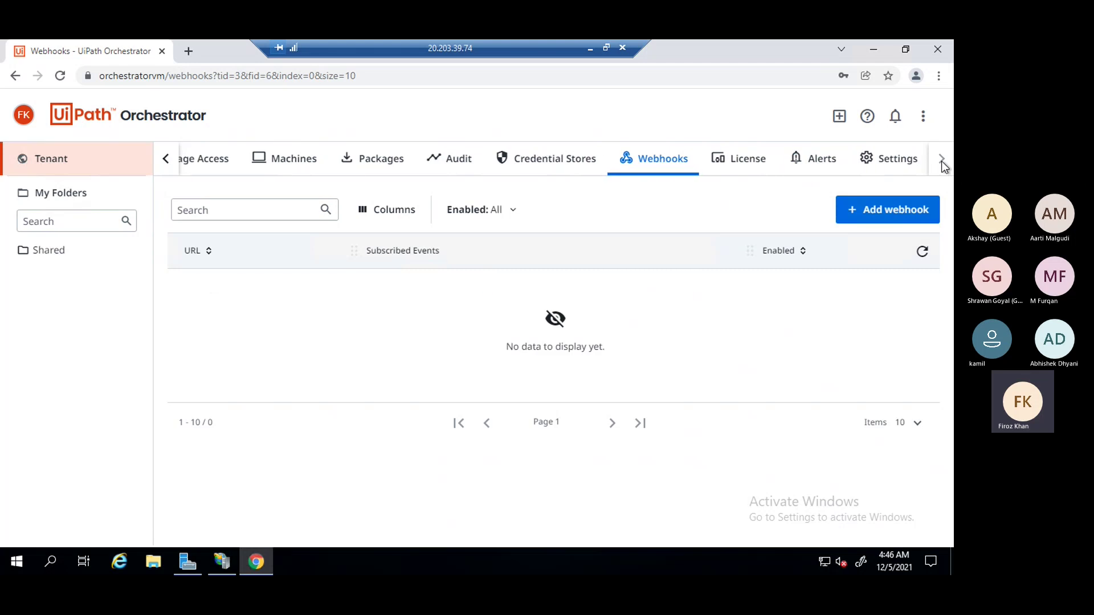
{"action": "left_click", "coordinate": [755, 160]}
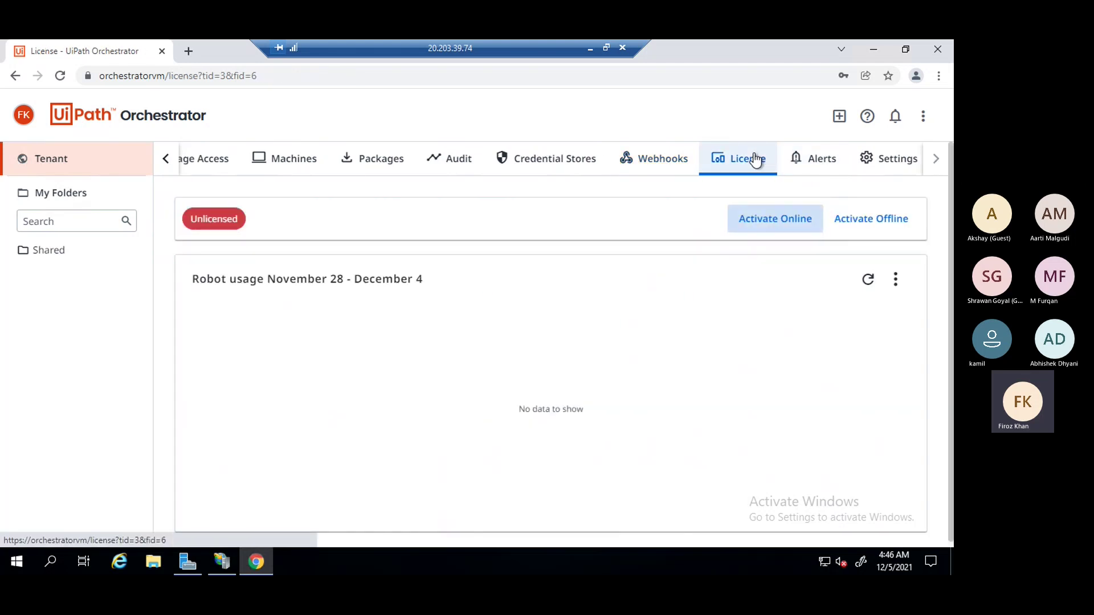
{"action": "left_click", "coordinate": [821, 165]}
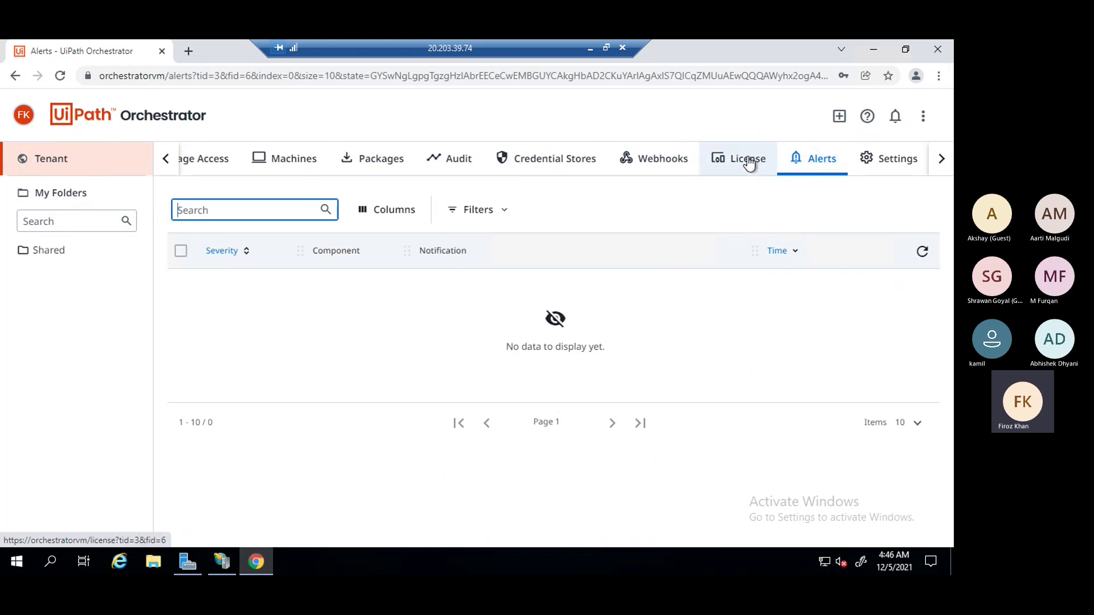
{"action": "left_click", "coordinate": [749, 163]}
{"action": "left_click", "coordinate": [831, 167]}
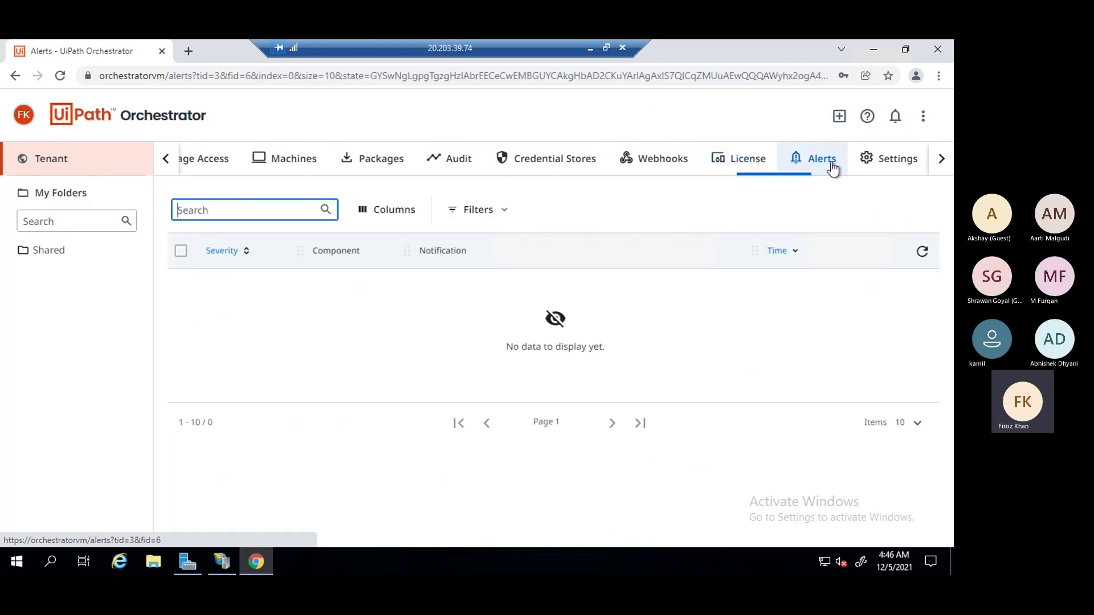
{"action": "left_click", "coordinate": [875, 168]}
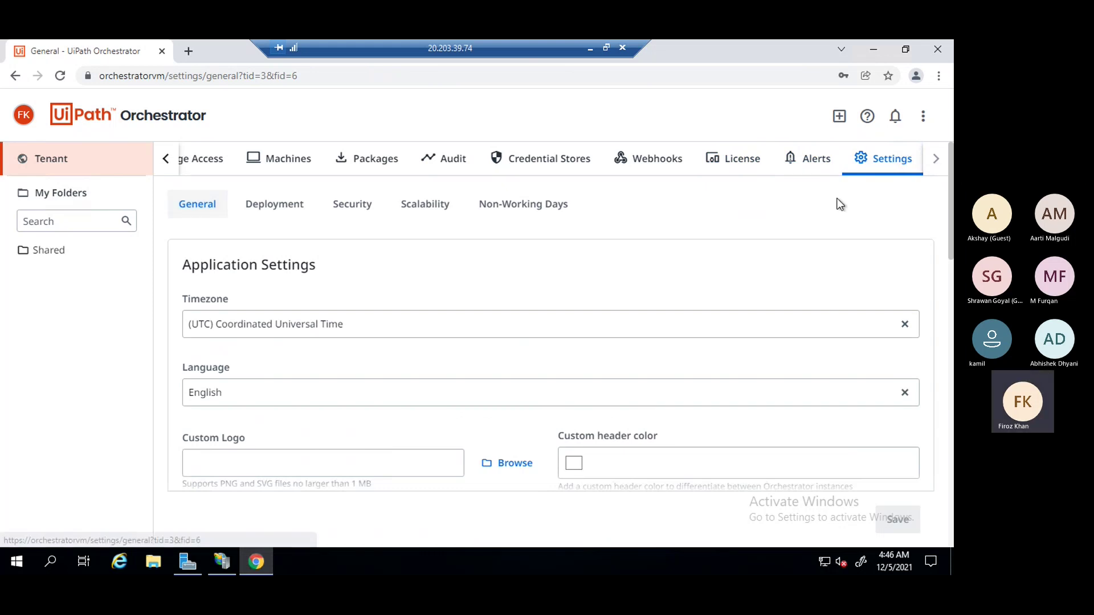
Browse Shared's Storage Buckets, Assets, Queues, Monitoring, Automations and Home, then open tenant Configured robots.
{"action": "left_click", "coordinate": [64, 251]}
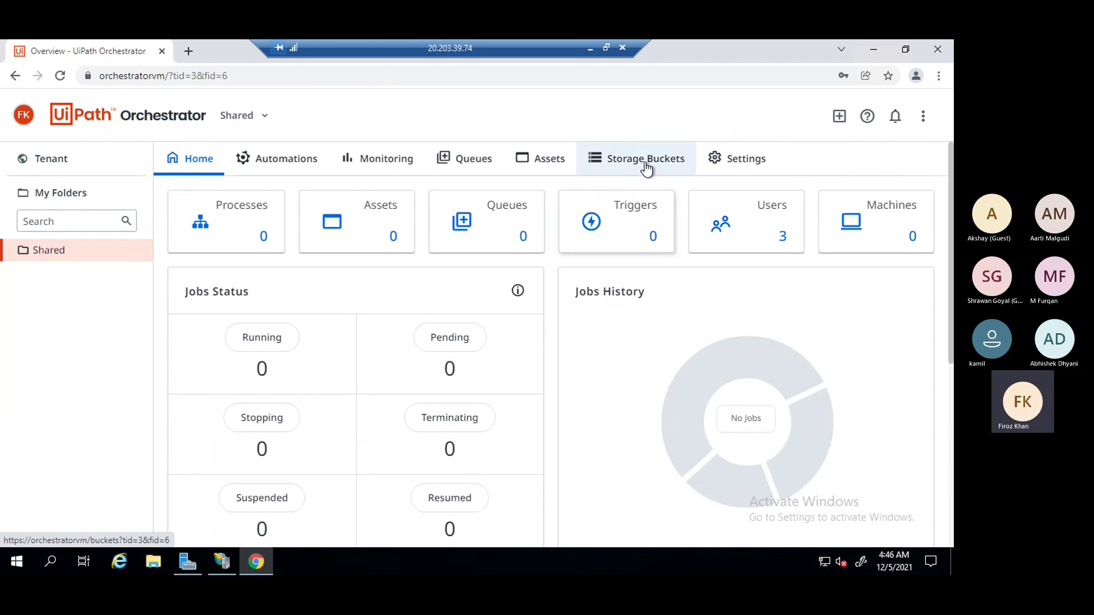
{"action": "left_click", "coordinate": [646, 162]}
{"action": "left_click", "coordinate": [541, 159]}
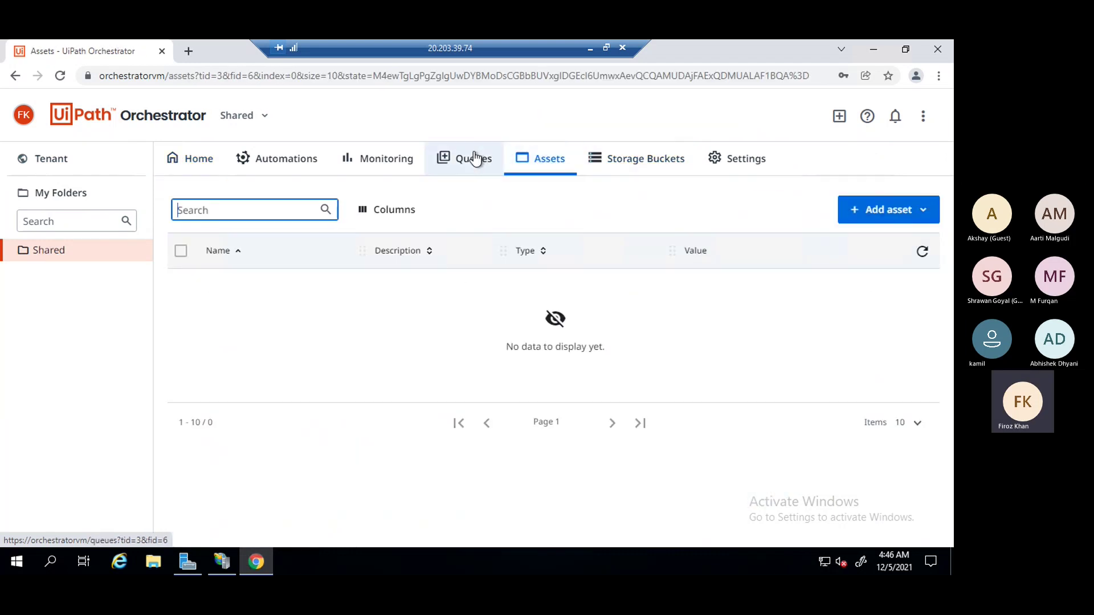
{"action": "left_click", "coordinate": [456, 160]}
{"action": "left_click", "coordinate": [398, 162]}
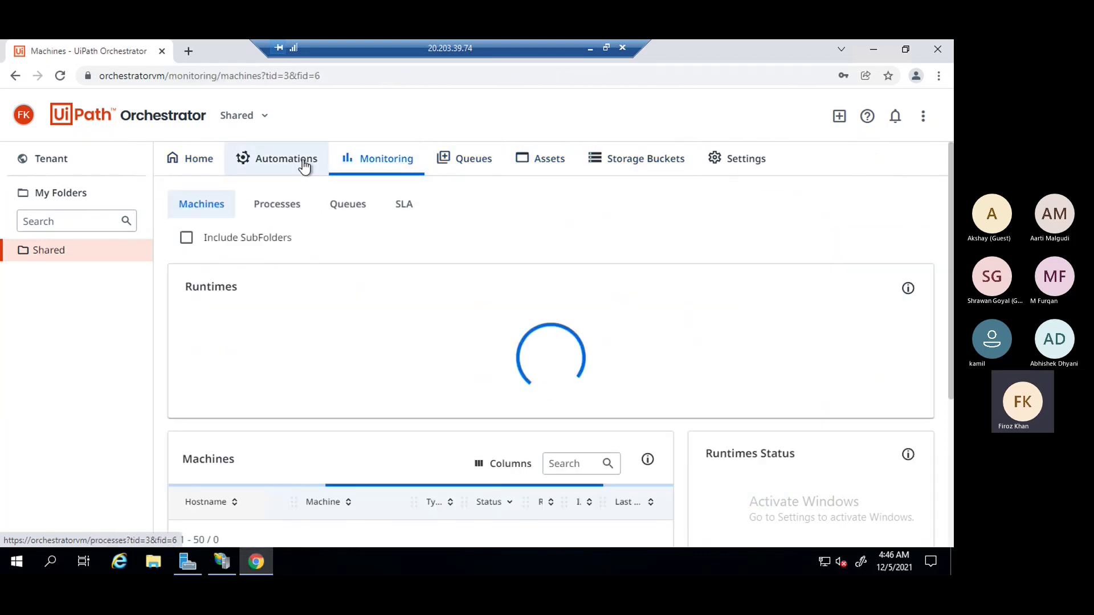
{"action": "left_click", "coordinate": [294, 162]}
{"action": "left_click", "coordinate": [194, 164]}
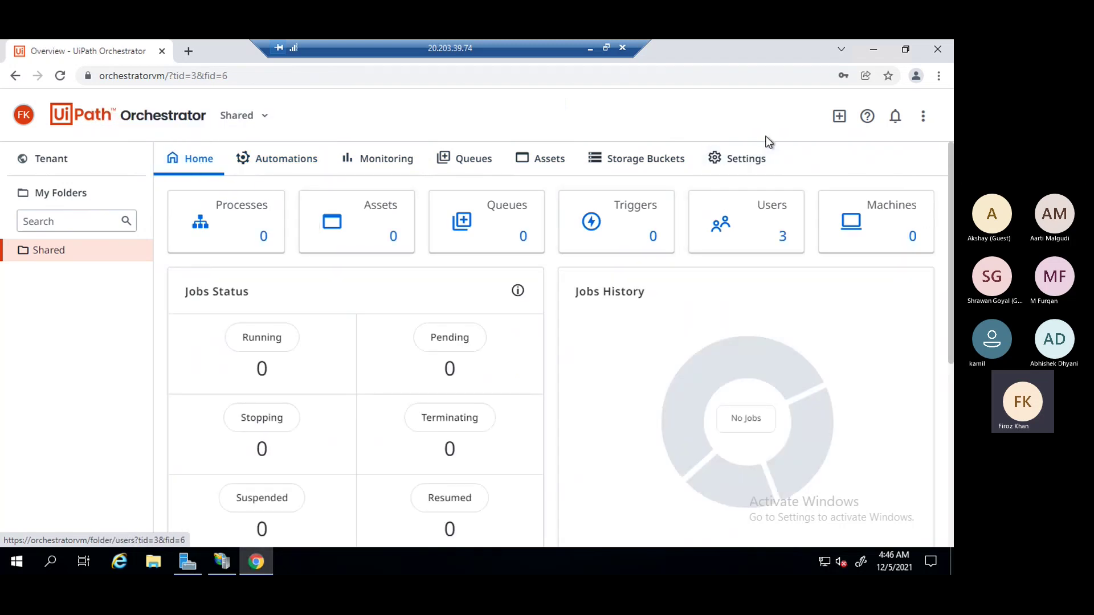
{"action": "left_click", "coordinate": [110, 169]}
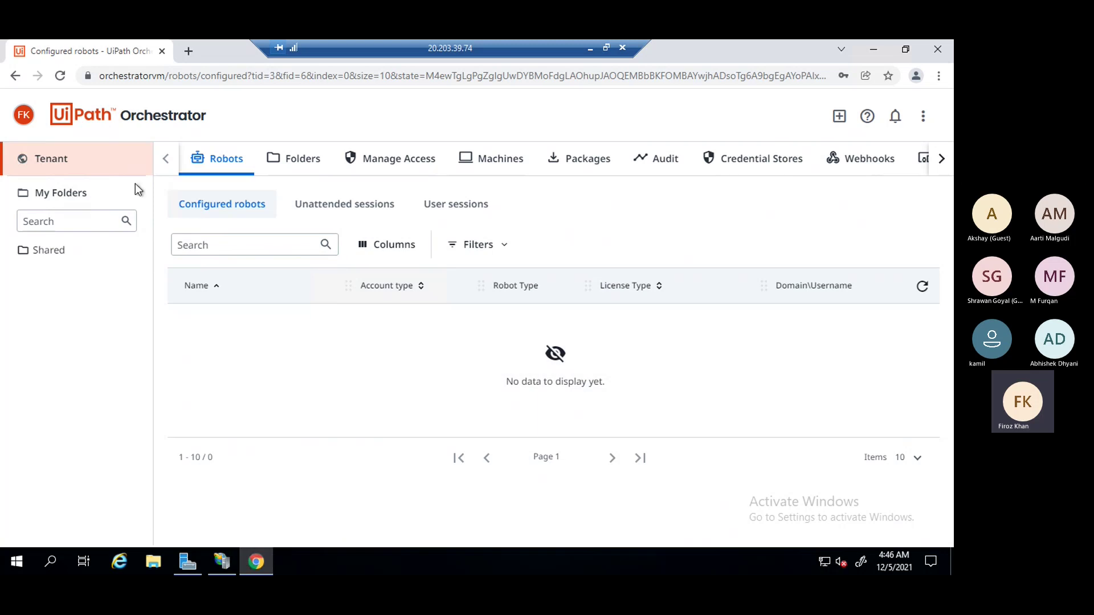
Sign out and attempt a login with the organization changed from Dev to QA.
{"action": "left_click", "coordinate": [23, 114]}
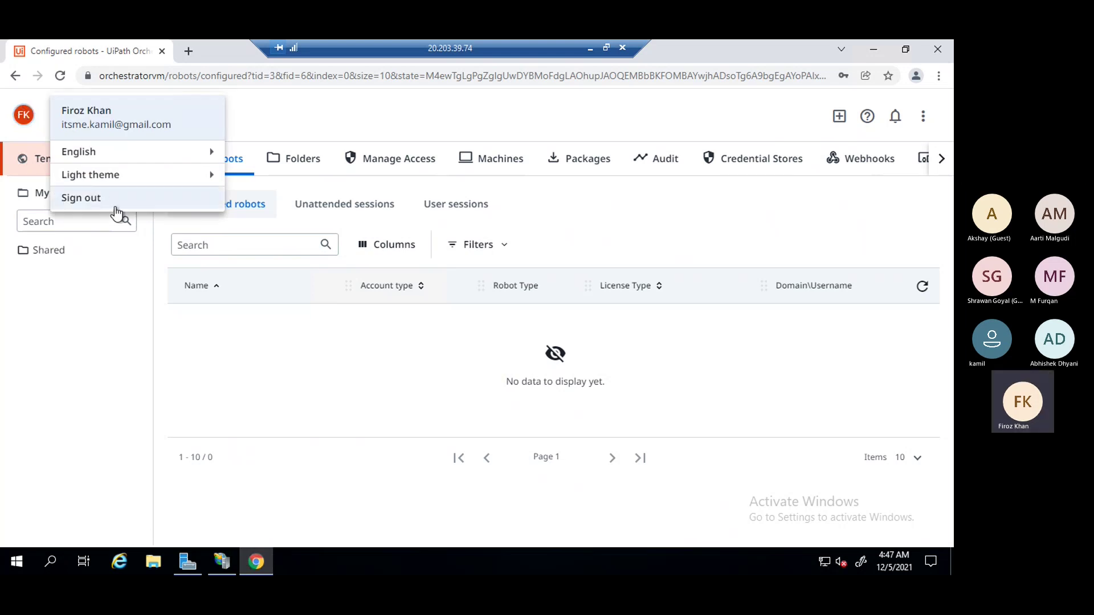
{"action": "left_click", "coordinate": [116, 212]}
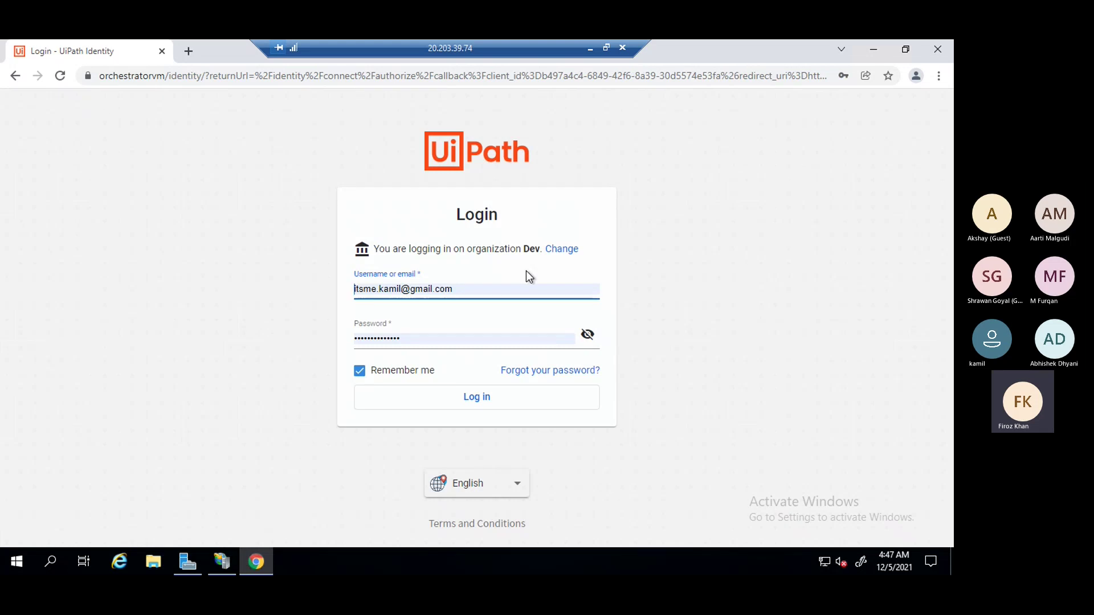
{"action": "left_click", "coordinate": [569, 249]}
{"action": "key", "text": "BackSpace"}
{"action": "key", "text": "BackSpace"}
{"action": "key", "text": "BackSpace"}
{"action": "type", "text": "QA"}
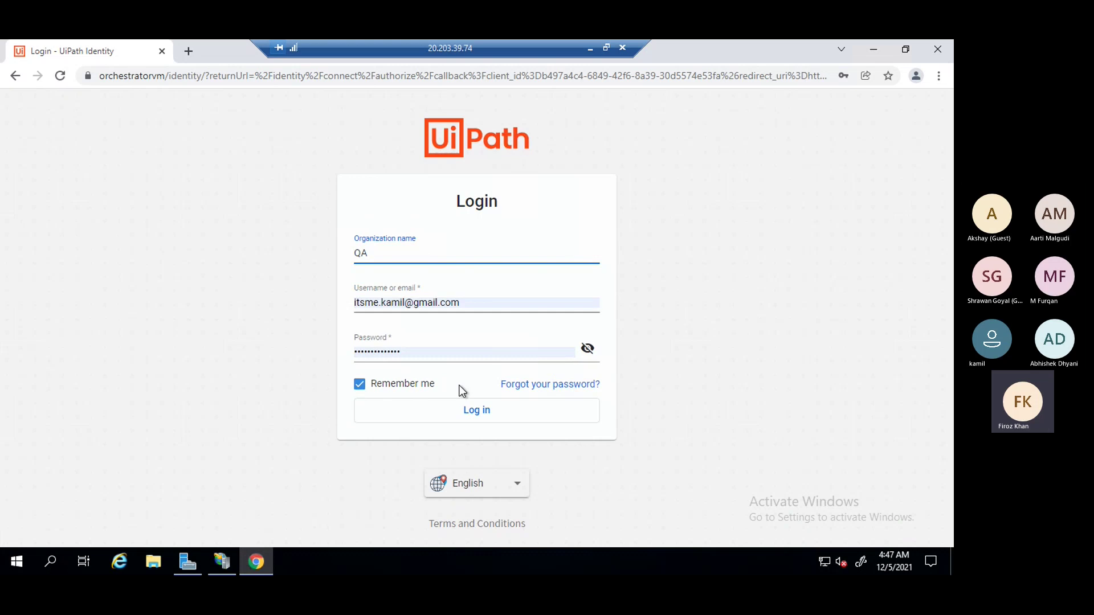
{"action": "left_click", "coordinate": [472, 421]}
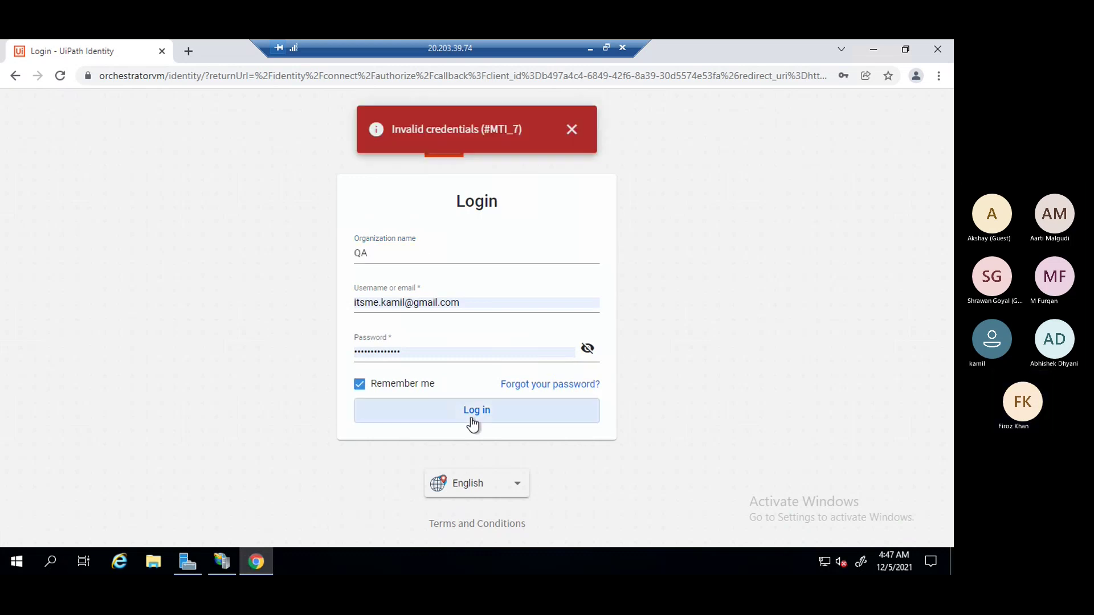
Re-enter the account password, log in to QA, and decline the update-password offer.
{"action": "left_click", "coordinate": [446, 356]}
{"action": "key", "text": "BackSpace"}
{"action": "key", "text": "BackSpace"}
{"action": "key", "text": "BackSpace"}
{"action": "key", "text": "BackSpace"}
{"action": "key", "text": "BackSpace"}
{"action": "key", "text": "BackSpace"}
{"action": "key", "text": "BackSpace"}
{"action": "key", "text": "BackSpace"}
{"action": "key", "text": "BackSpace"}
{"action": "key", "text": "BackSpace"}
{"action": "key", "text": "BackSpace"}
{"action": "key", "text": "BackSpace"}
{"action": "key", "text": "BackSpace"}
{"action": "key", "text": "BackSpace"}
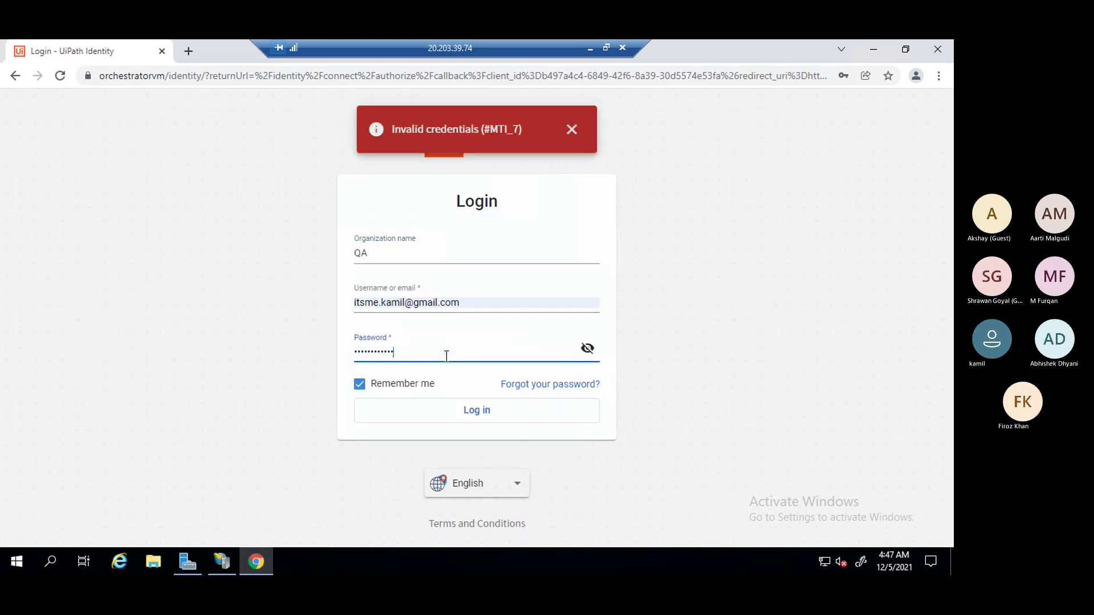
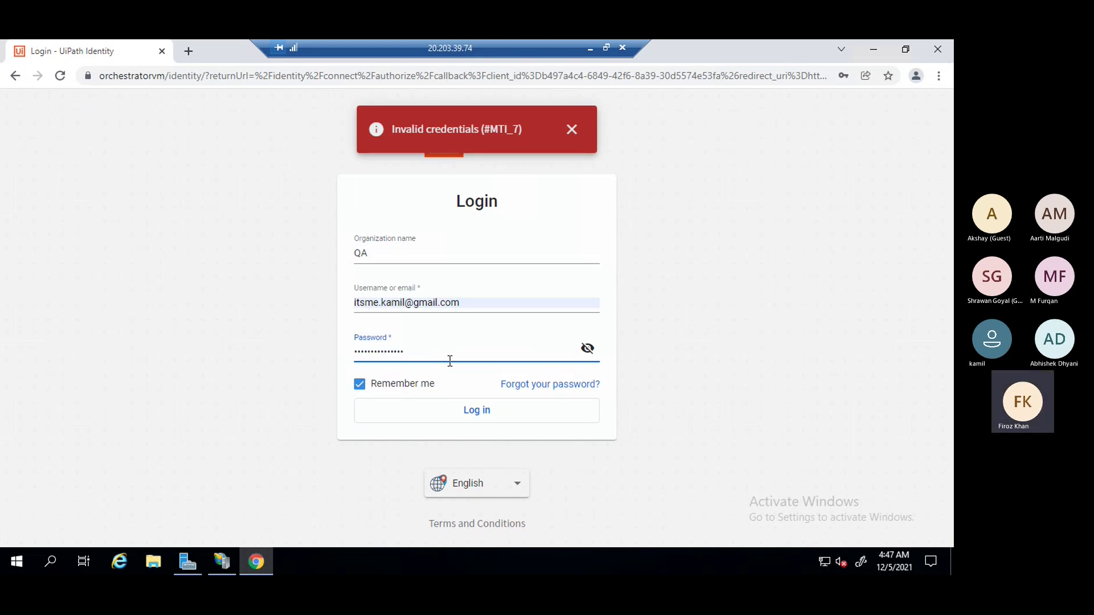
{"action": "left_click", "coordinate": [477, 410]}
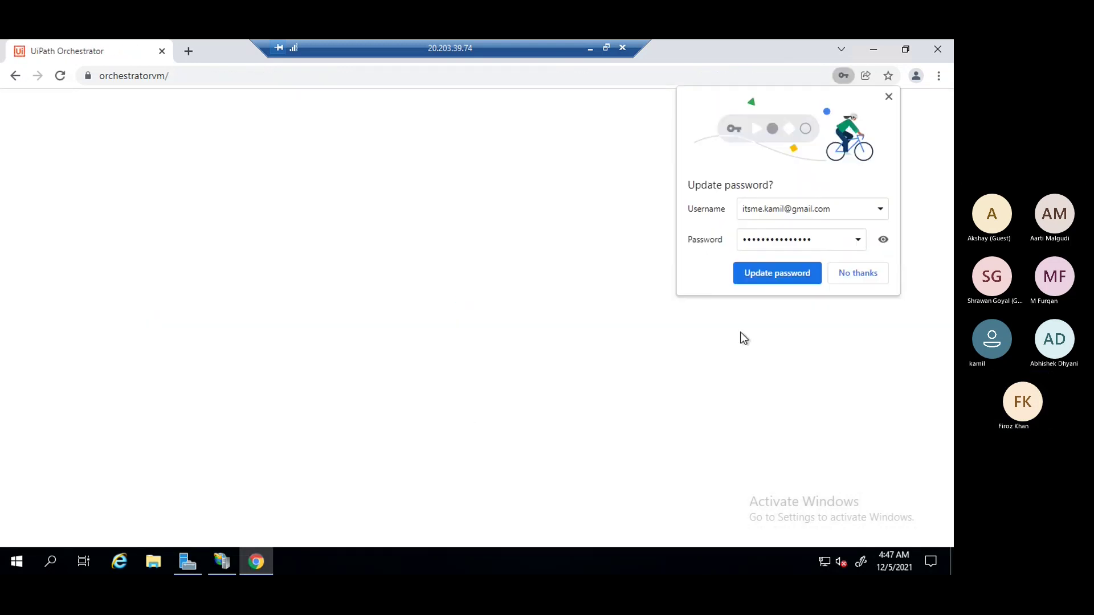
{"action": "left_click", "coordinate": [867, 279]}
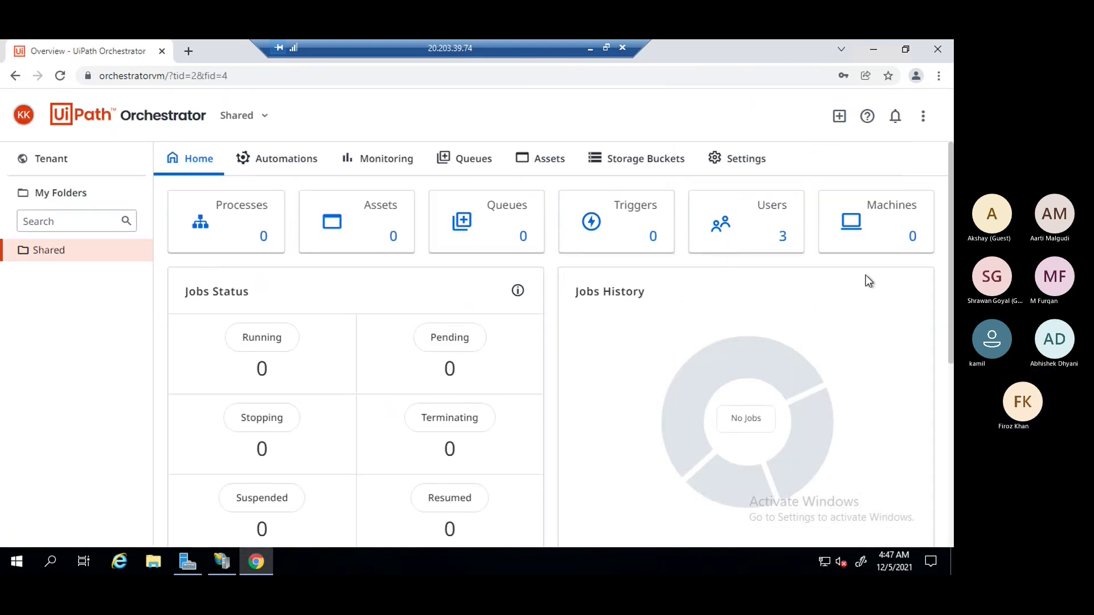
Scroll the Home dashboard, then open the tenant's empty Configured robots list.
{"action": "mouse_move", "coordinate": [951, 163]}
{"action": "left_mouse_down"}
{"action": "mouse_move", "coordinate": [951, 287]}
{"action": "mouse_move", "coordinate": [953, 163]}
{"action": "left_mouse_up"}
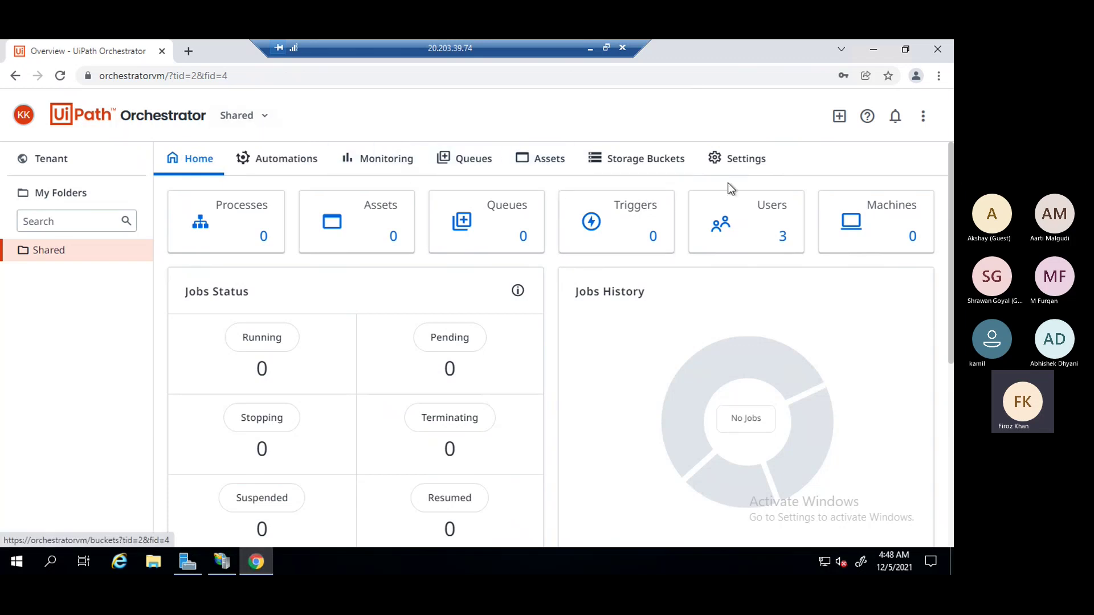
{"action": "left_click", "coordinate": [84, 171]}
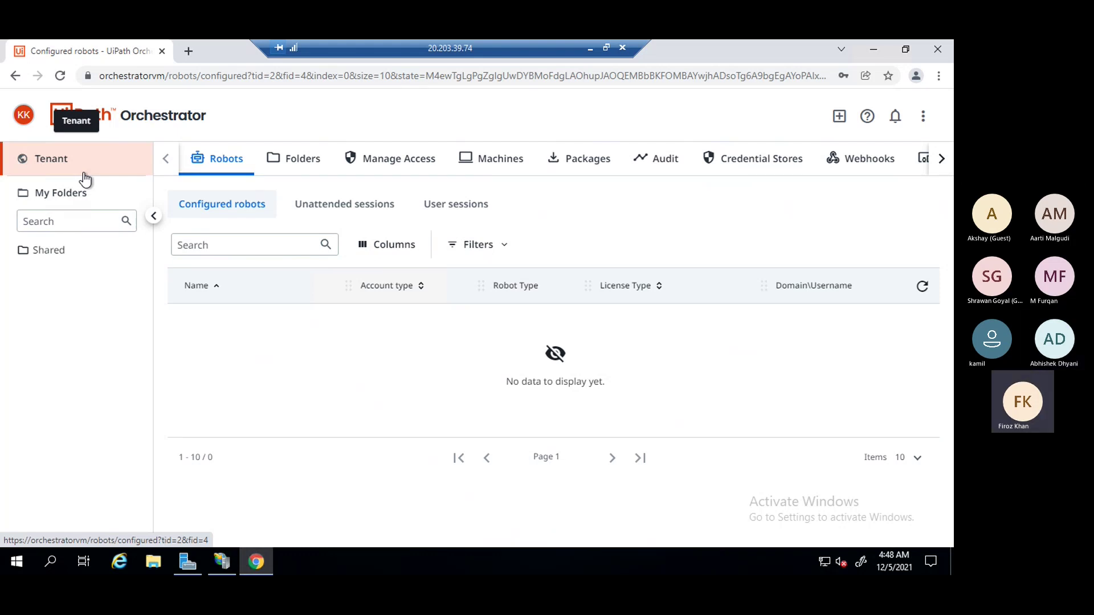
Sign out and change the login organization to Admin.
{"action": "left_click", "coordinate": [26, 117]}
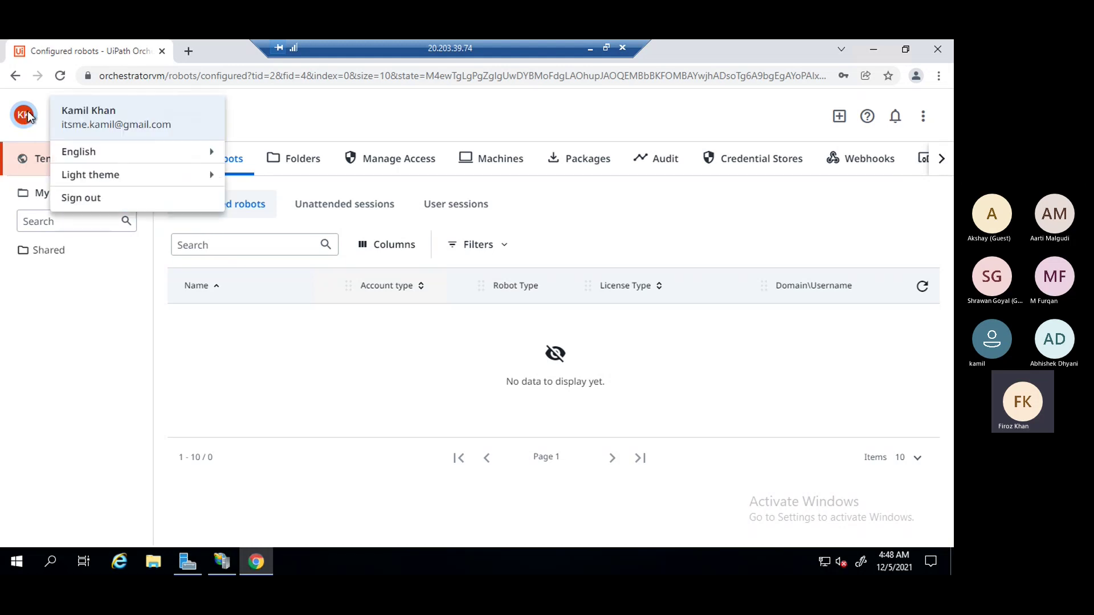
{"action": "left_click", "coordinate": [110, 206]}
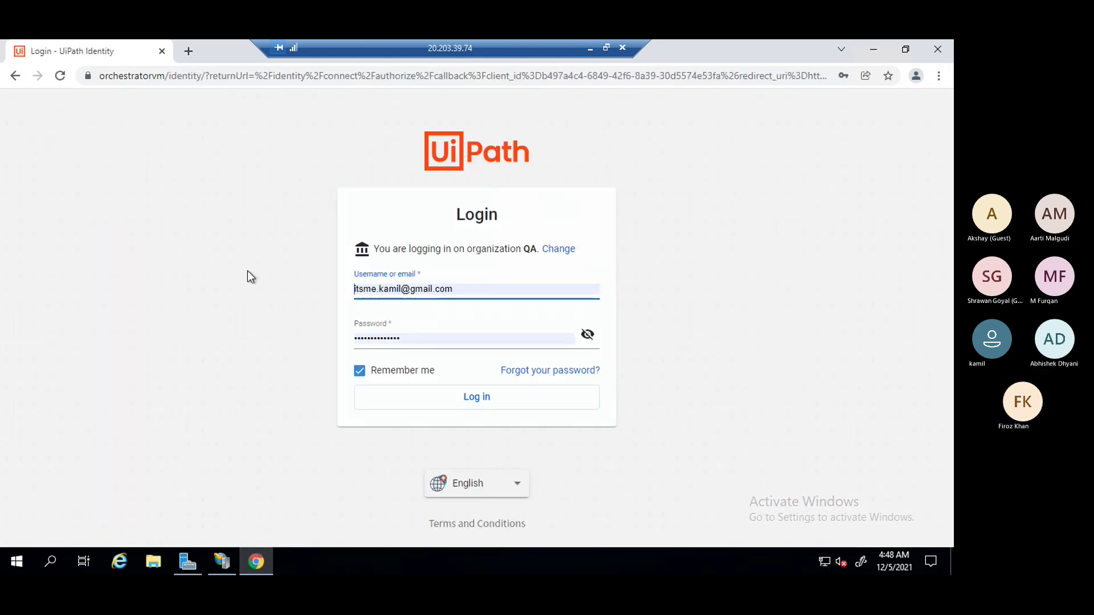
{"action": "left_click", "coordinate": [558, 249]}
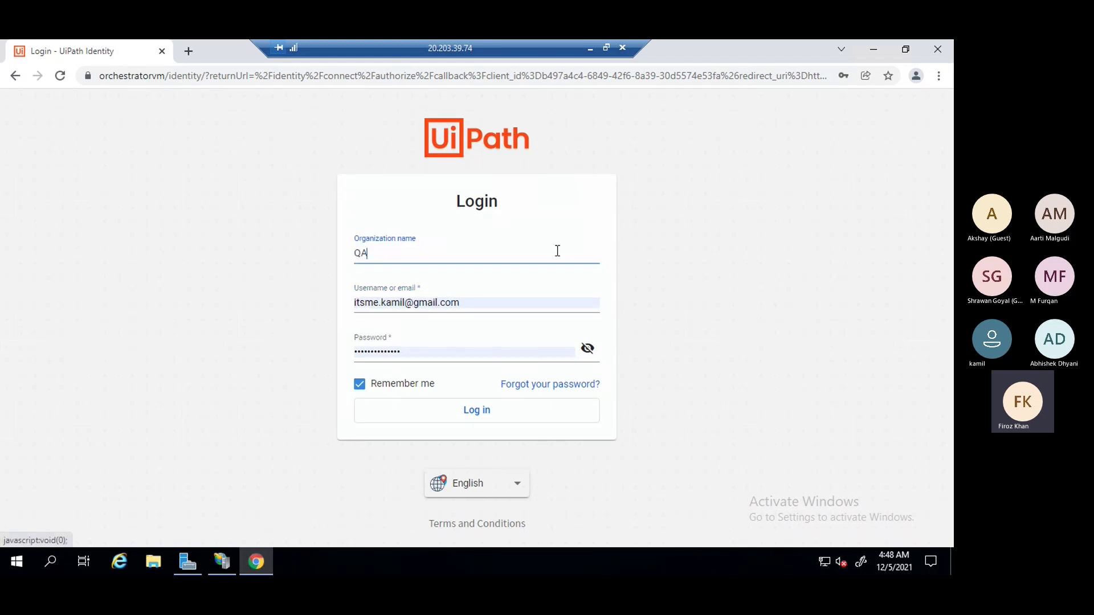
{"action": "key", "text": "BackSpace"}
{"action": "key", "text": "BackSpace"}
{"action": "type", "text": "Admin"}
{"action": "key", "text": "BackSpace"}
{"action": "key", "text": "BackSpace"}
{"action": "key", "text": "BackSpace"}
{"action": "key", "text": "BackSpace"}
{"action": "type", "text": "in"}
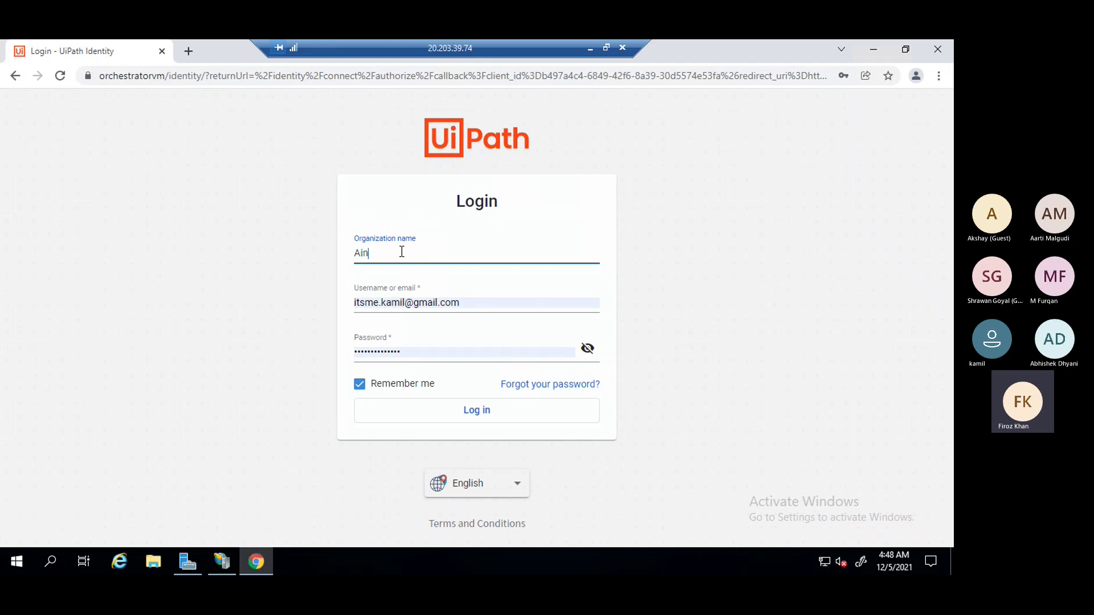
{"action": "key", "text": "BackSpace"}
{"action": "key", "text": "BackSpace"}
{"action": "type", "text": "dmin"}
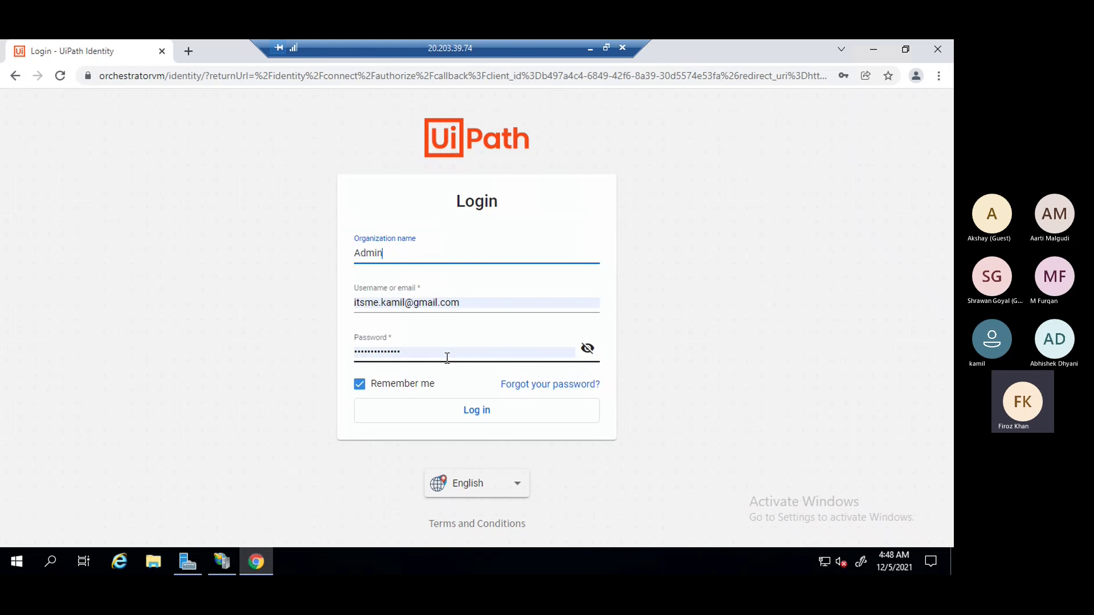
Enter the account password and attempt the login under organization Admin.
{"action": "left_click", "coordinate": [430, 353]}
{"action": "key", "text": "BackSpace"}
{"action": "key", "text": "BackSpace"}
{"action": "key", "text": "BackSpace"}
{"action": "key", "text": "BackSpace"}
{"action": "key", "text": "BackSpace"}
{"action": "key", "text": "BackSpace"}
{"action": "key", "text": "BackSpace"}
{"action": "key", "text": "BackSpace"}
{"action": "key", "text": "BackSpace"}
{"action": "key", "text": "BackSpace"}
{"action": "key", "text": "BackSpace"}
{"action": "key", "text": "BackSpace"}
{"action": "key", "text": "BackSpace"}
{"action": "key", "text": "BackSpace"}
{"action": "type", "text": "•••••••"}
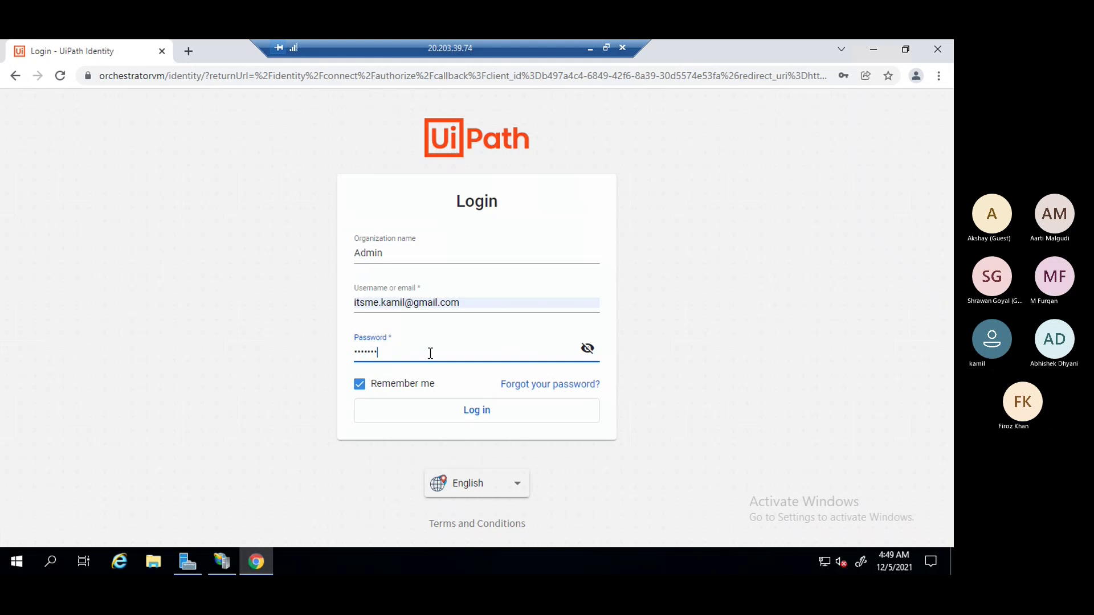
{"action": "type", "text": "••••••"}
{"action": "left_click", "coordinate": [467, 415]}
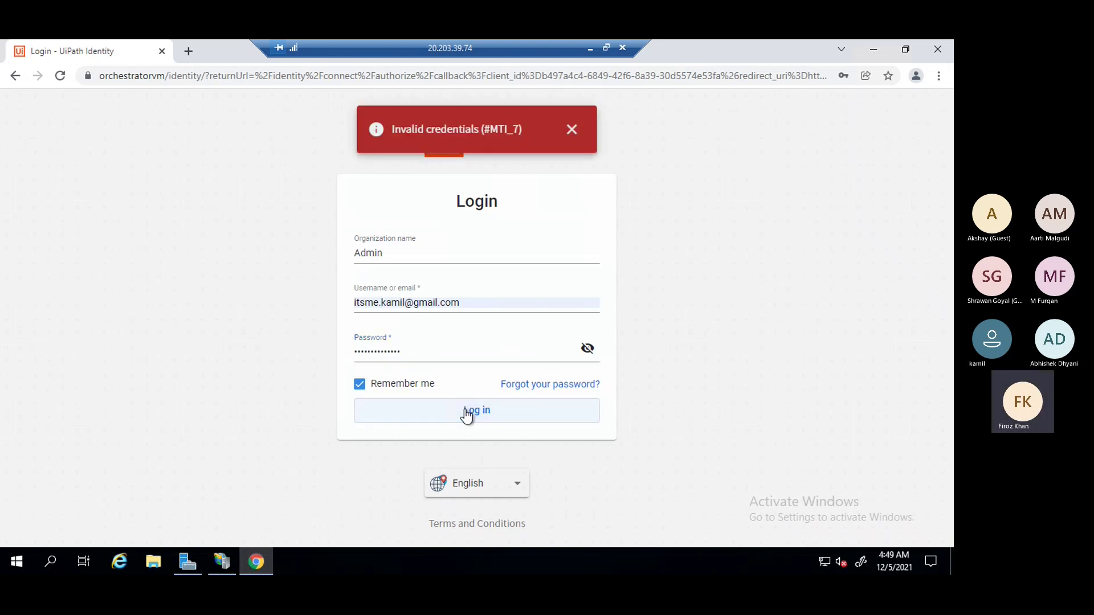
Retry with username Admin, which is rejected, then go back to the previous login page.
{"action": "left_click", "coordinate": [473, 303]}
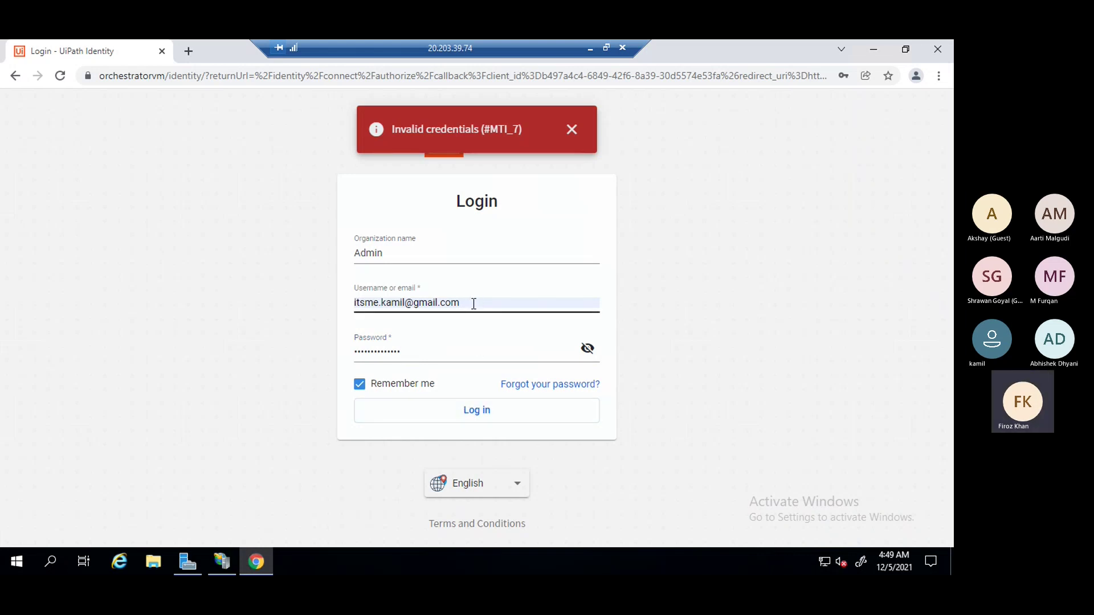
{"action": "left_click", "coordinate": [474, 303]}
{"action": "key", "text": "BackSpace"}
{"action": "key", "text": "BackSpace"}
{"action": "key", "text": "BackSpace"}
{"action": "key", "text": "BackSpace"}
{"action": "key", "text": "BackSpace"}
{"action": "key", "text": "BackSpace"}
{"action": "key", "text": "BackSpace"}
{"action": "key", "text": "BackSpace"}
{"action": "key", "text": "BackSpace"}
{"action": "key", "text": "BackSpace"}
{"action": "key", "text": "BackSpace"}
{"action": "key", "text": "BackSpace"}
{"action": "key", "text": "BackSpace"}
{"action": "key", "text": "BackSpace"}
{"action": "key", "text": "BackSpace"}
{"action": "key", "text": "BackSpace"}
{"action": "key", "text": "BackSpace"}
{"action": "key", "text": "BackSpace"}
{"action": "key", "text": "BackSpace"}
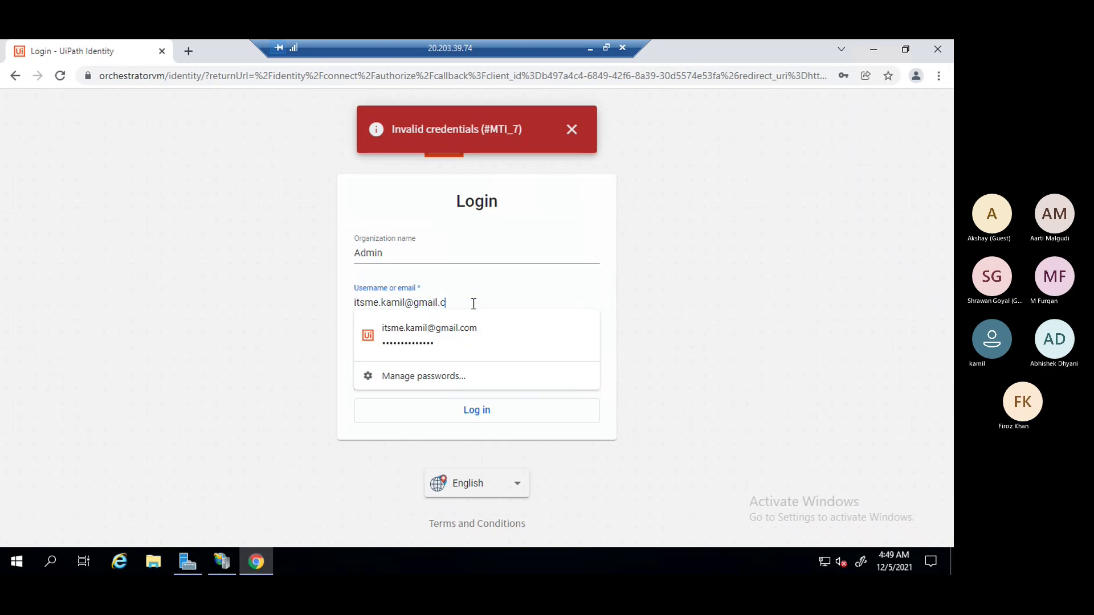
{"action": "key", "text": "BackSpace"}
{"action": "key", "text": "BackSpace"}
{"action": "type", "text": "Admin"}
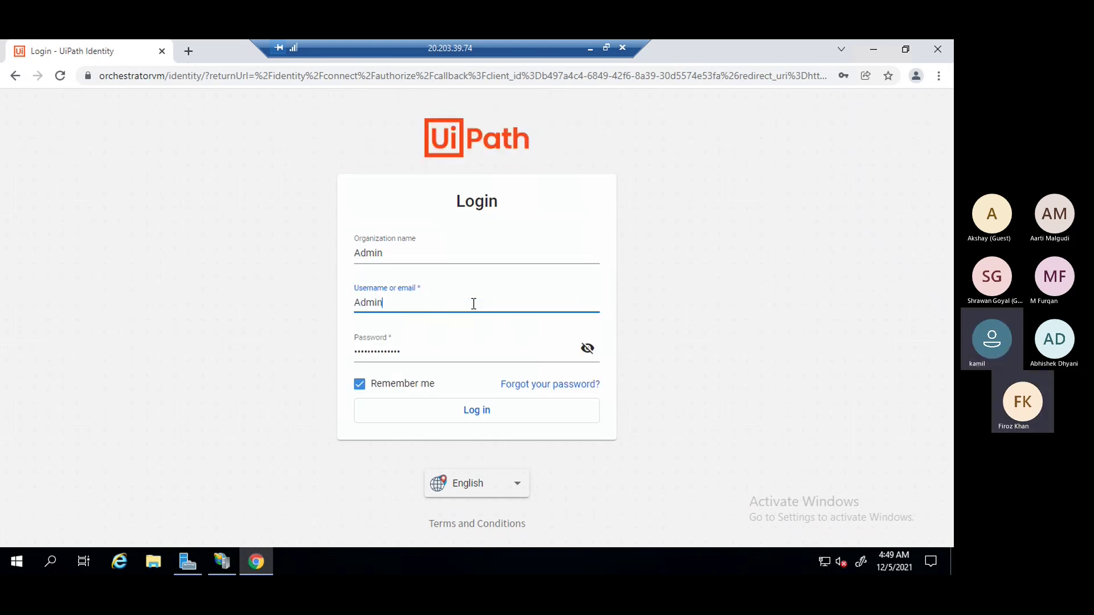
{"action": "left_click", "coordinate": [475, 409]}
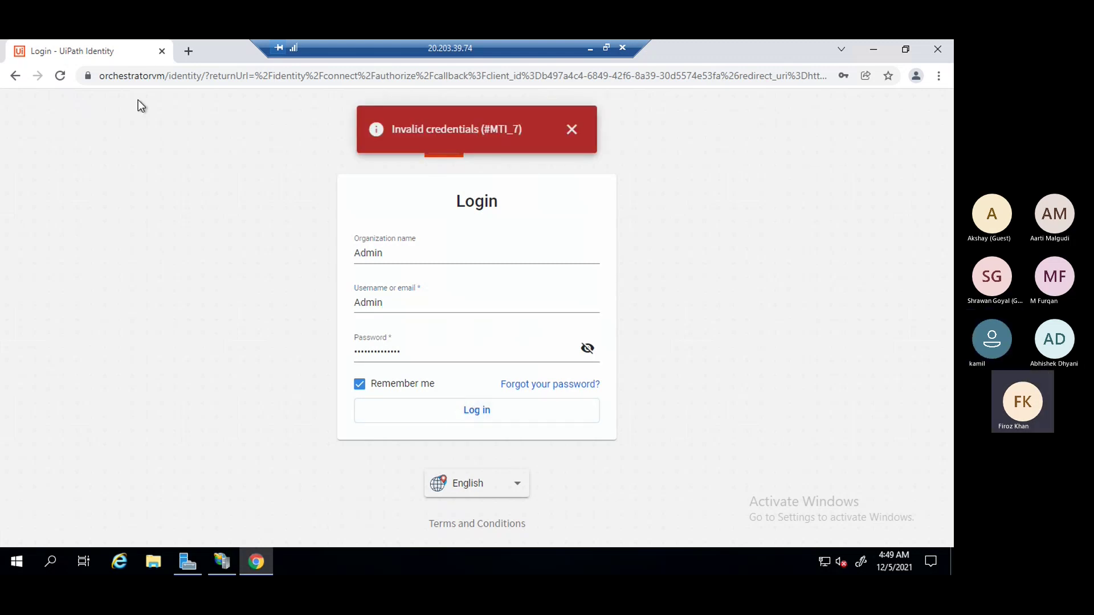
{"action": "left_click", "coordinate": [16, 76]}
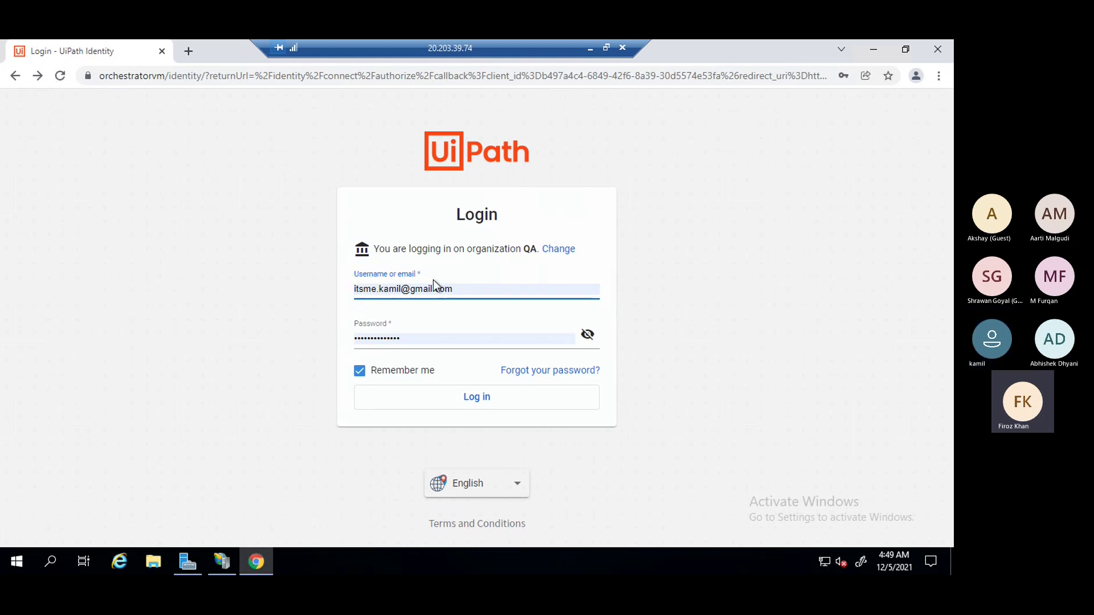
Try logging in as Admin under organization Default, then clear the organization name again.
{"action": "left_click", "coordinate": [559, 249]}
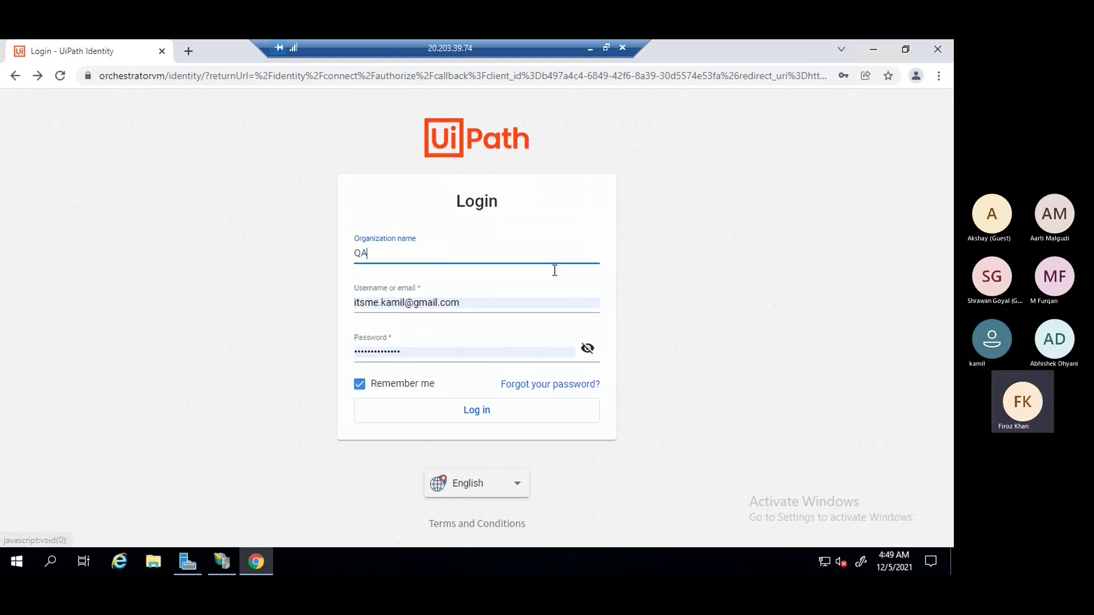
{"action": "key", "text": "BackSpace"}
{"action": "key", "text": "BackSpace"}
{"action": "type", "text": "De"}
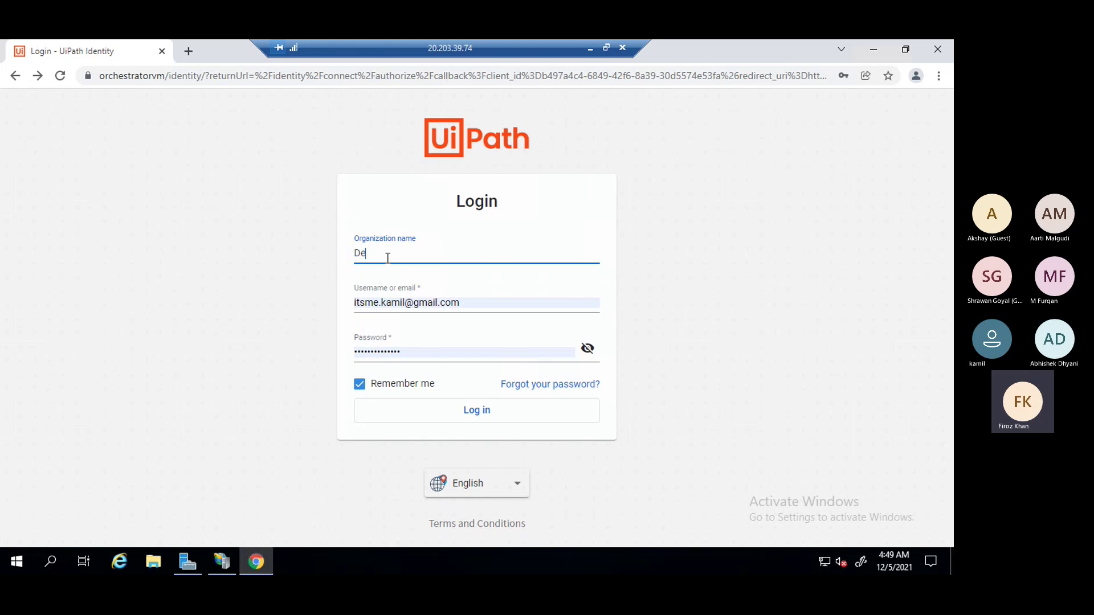
{"action": "type", "text": "fault"}
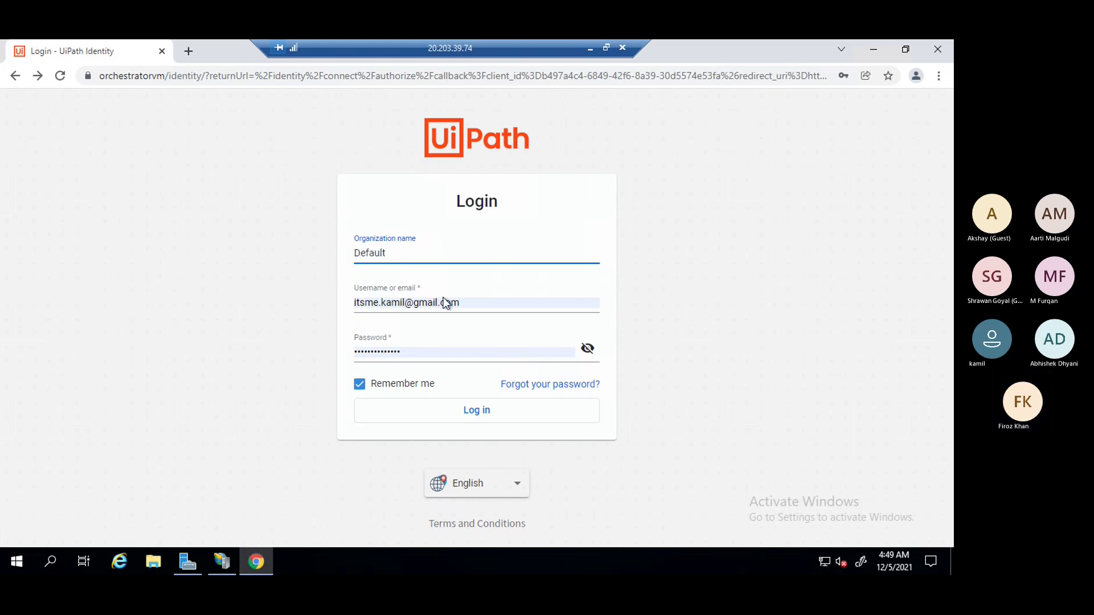
{"action": "triple_click", "coordinate": [467, 303]}
{"action": "type", "text": "Admin"}
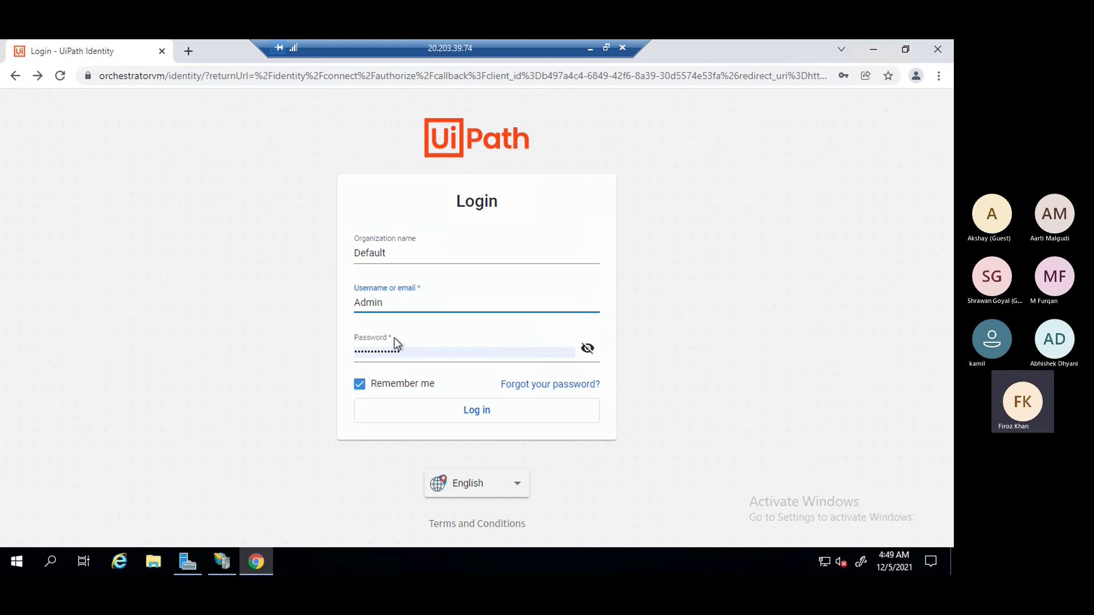
{"action": "left_click", "coordinate": [427, 353]}
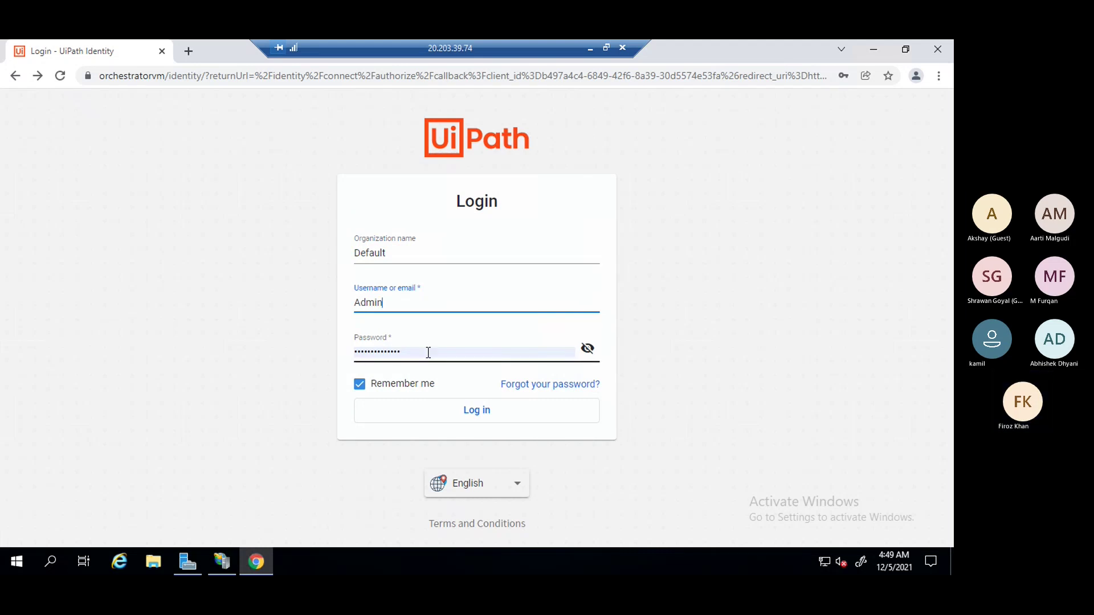
{"action": "key", "text": "BackSpace"}
{"action": "key", "text": "BackSpace"}
{"action": "key", "text": "BackSpace"}
{"action": "key", "text": "BackSpace"}
{"action": "key", "text": "BackSpace"}
{"action": "key", "text": "BackSpace"}
{"action": "key", "text": "BackSpace"}
{"action": "key", "text": "BackSpace"}
{"action": "key", "text": "BackSpace"}
{"action": "key", "text": "BackSpace"}
{"action": "key", "text": "BackSpace"}
{"action": "key", "text": "BackSpace"}
{"action": "key", "text": "BackSpace"}
{"action": "key", "text": "BackSpace"}
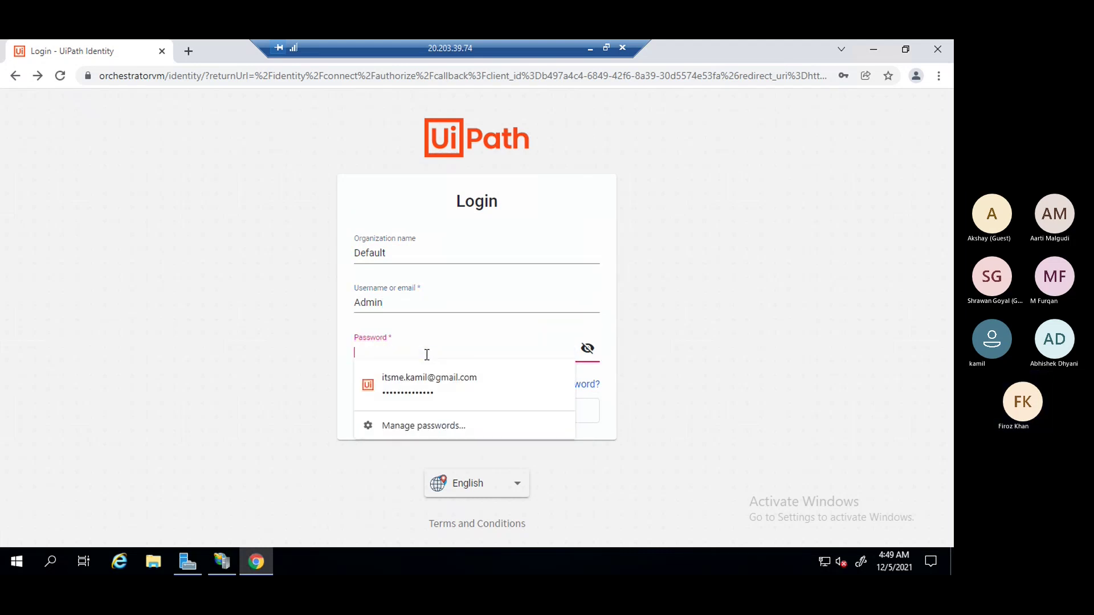
{"action": "type", "text": "**********"}
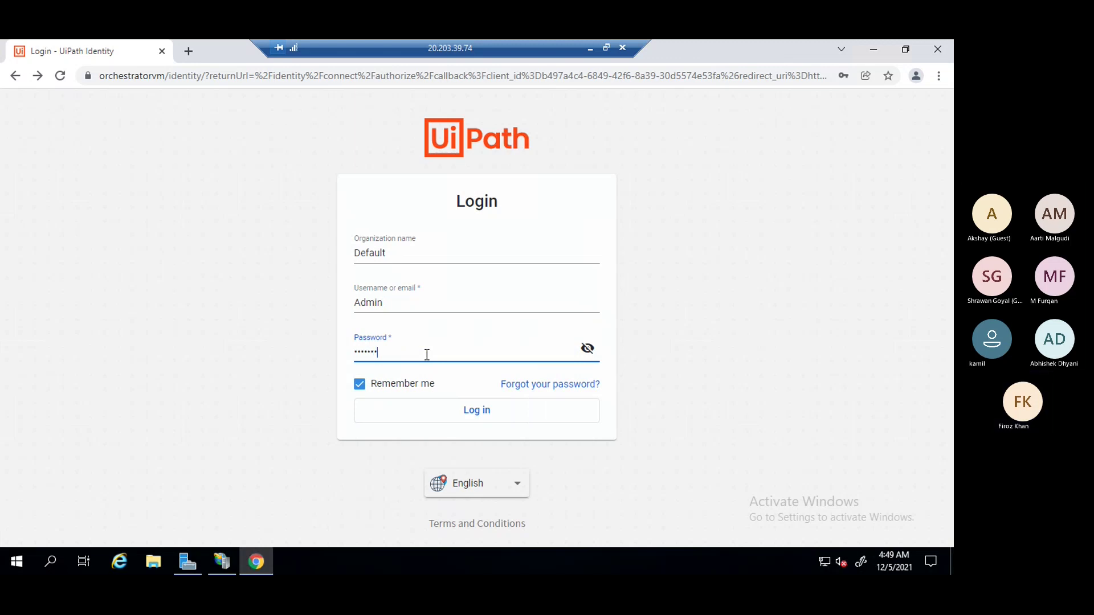
{"action": "type", "text": "****"}
{"action": "left_click", "coordinate": [459, 413]}
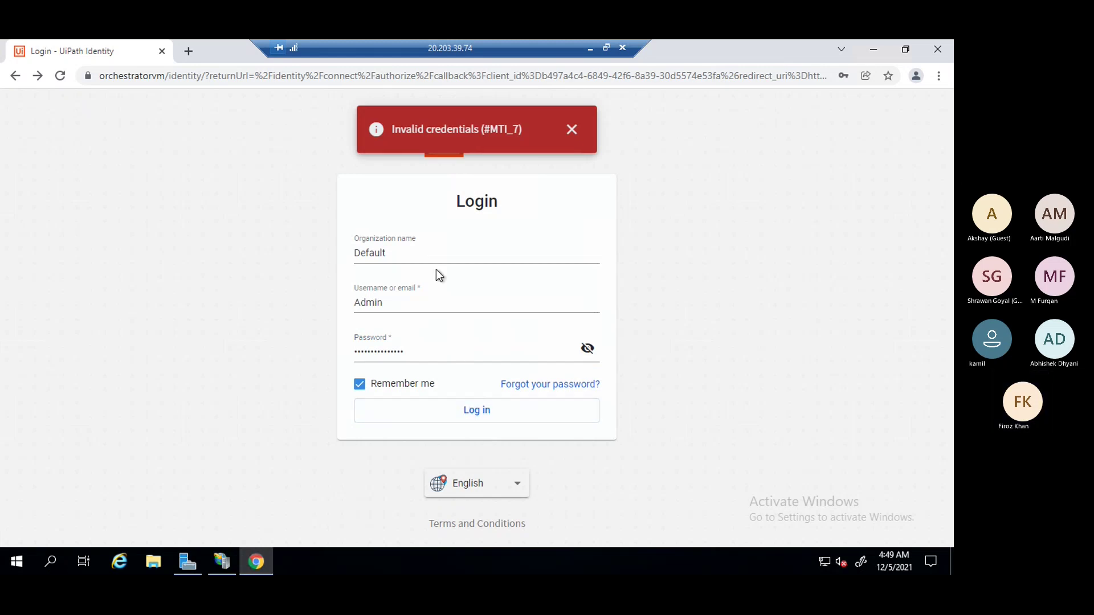
{"action": "left_click", "coordinate": [416, 253]}
{"action": "key", "text": "BackSpace"}
{"action": "key", "text": "BackSpace"}
{"action": "key", "text": "BackSpace"}
{"action": "key", "text": "BackSpace"}
{"action": "key", "text": "BackSpace"}
{"action": "key", "text": "BackSpace"}
{"action": "key", "text": "BackSpace"}
Resubmit the login with organization 'Host' and open the OA account menu.
{"action": "type", "text": "Host"}
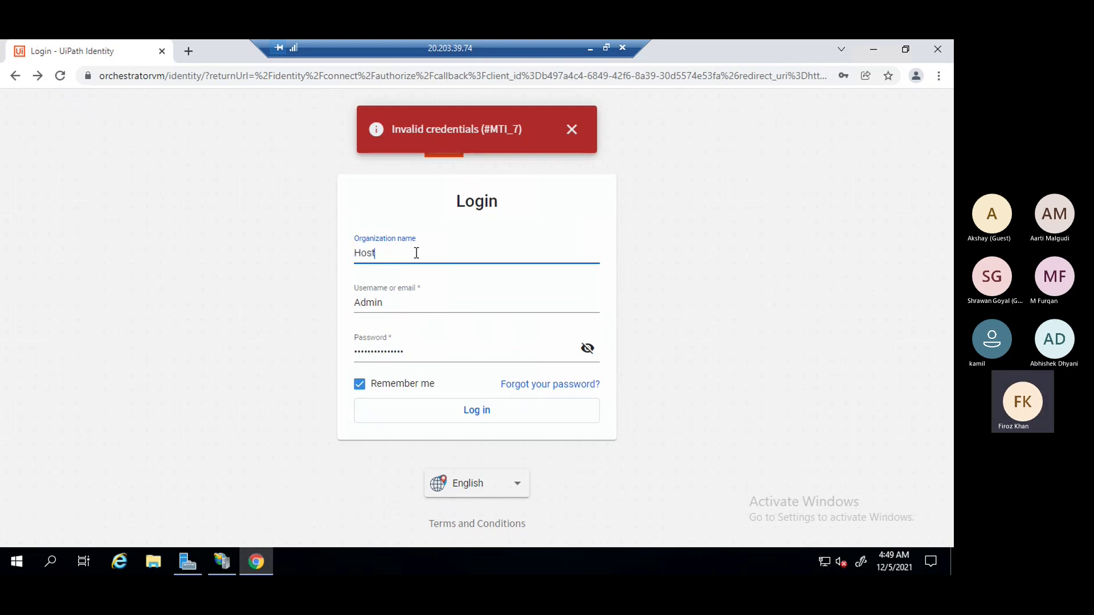
{"action": "left_click", "coordinate": [494, 412]}
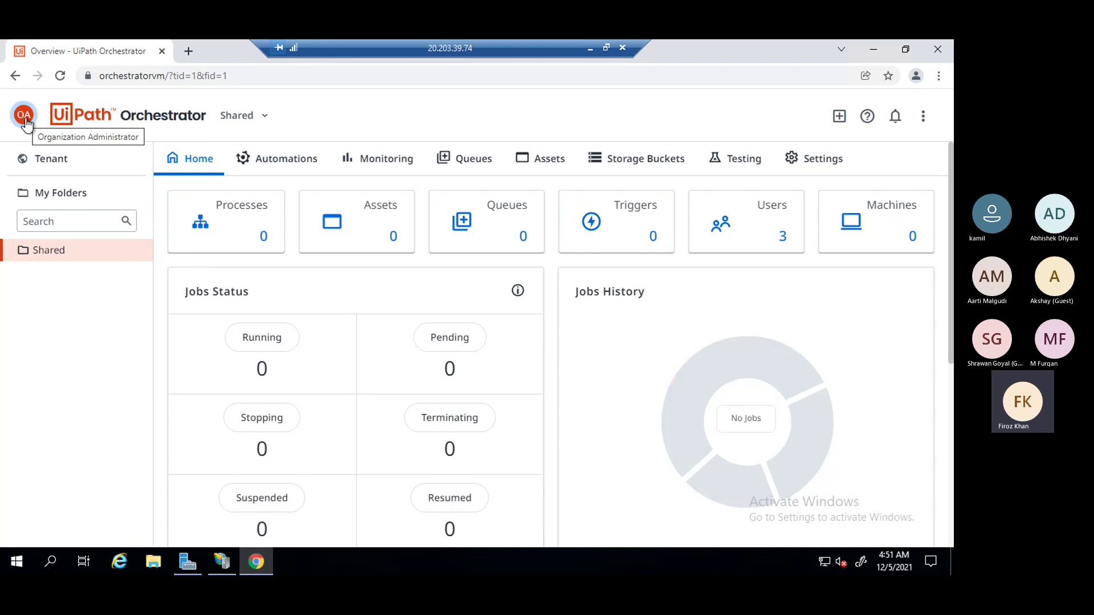
{"action": "left_click", "coordinate": [26, 121]}
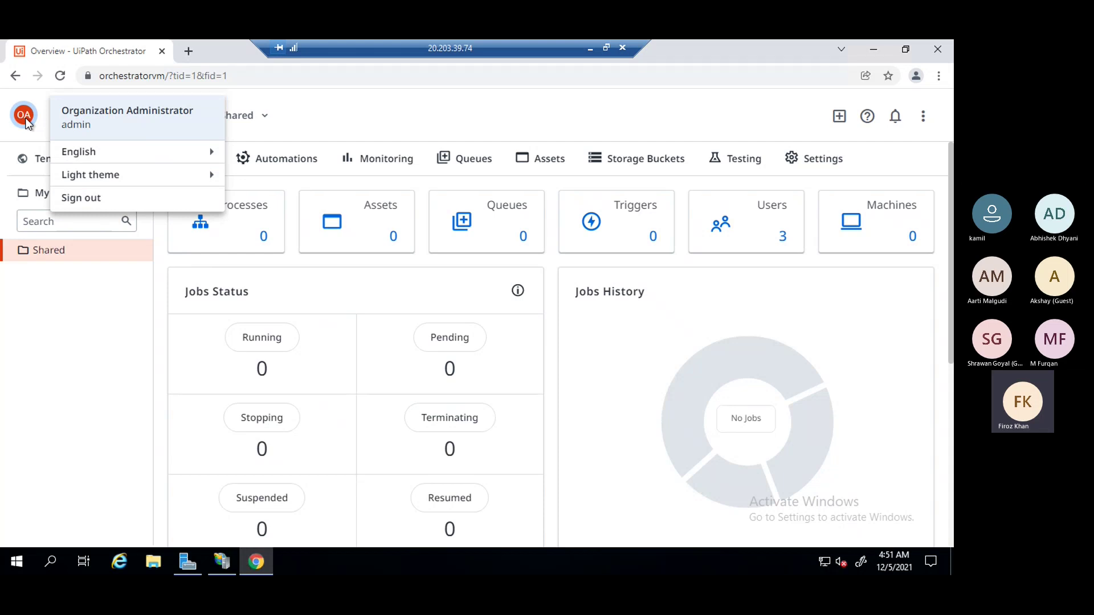
Sign out, then log back in with organization 'Host' and username 'Admin'.
{"action": "left_click", "coordinate": [104, 198]}
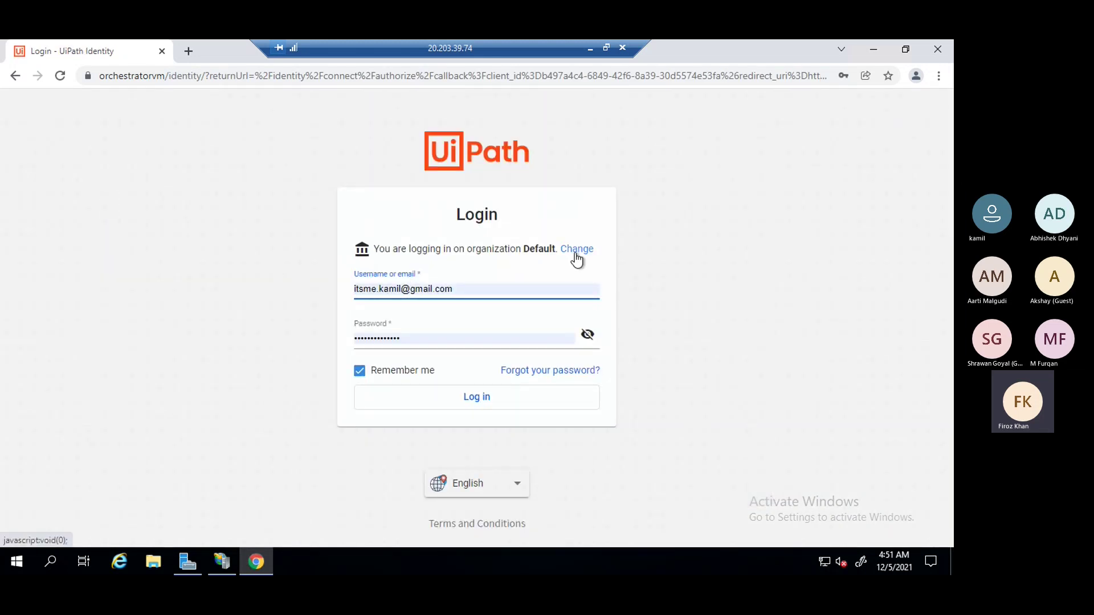
{"action": "left_click", "coordinate": [577, 249]}
{"action": "key", "text": "BackSpace"}
{"action": "key", "text": "BackSpace"}
{"action": "key", "text": "BackSpace"}
{"action": "key", "text": "BackSpace"}
{"action": "key", "text": "BackSpace"}
{"action": "key", "text": "BackSpace"}
{"action": "key", "text": "BackSpace"}
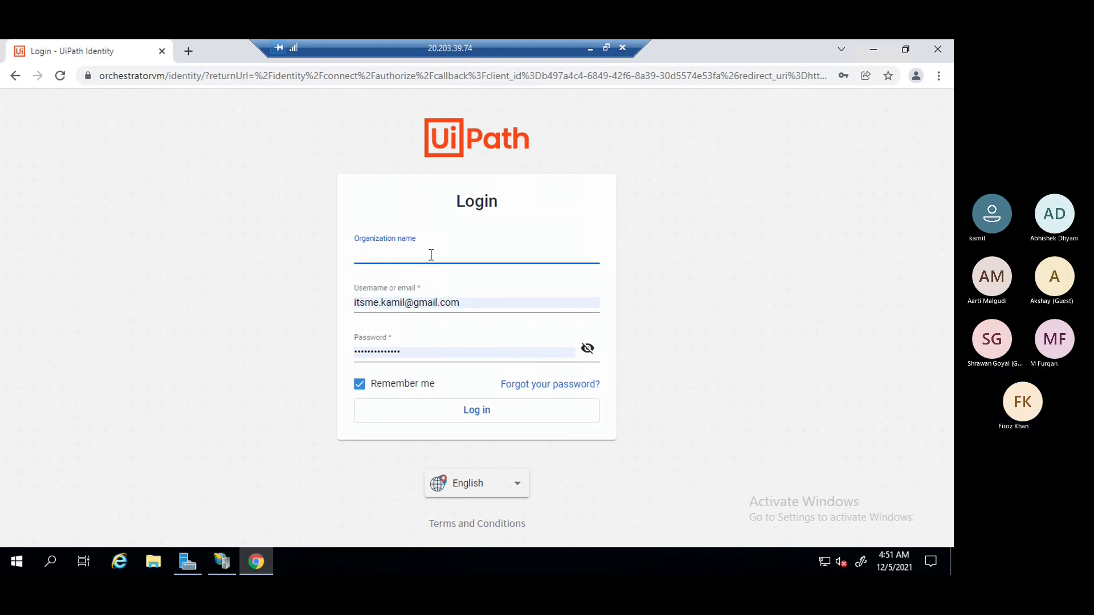
{"action": "type", "text": "Host"}
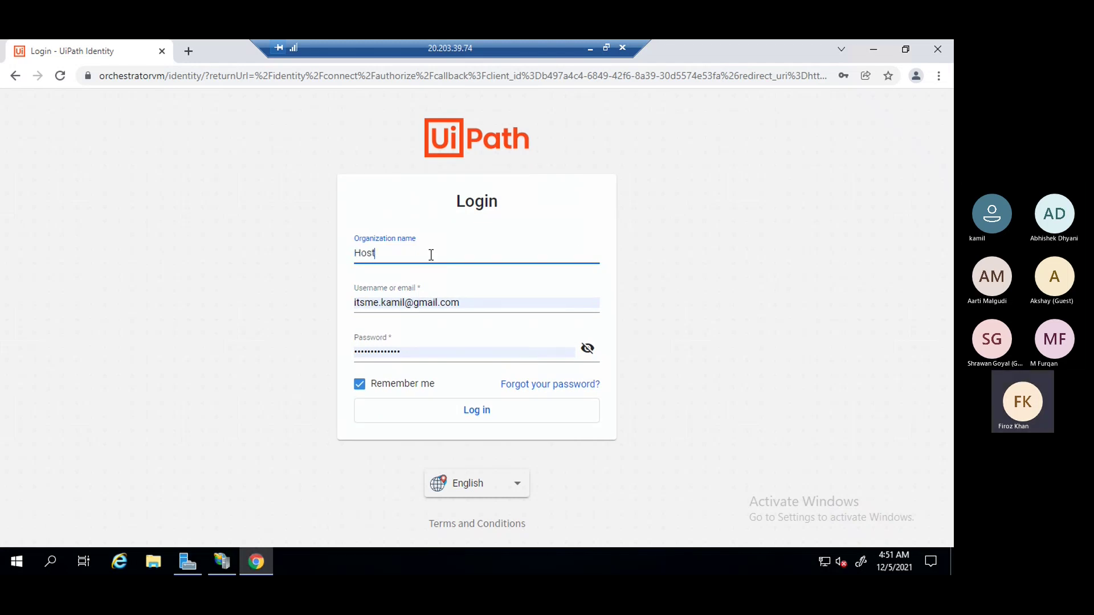
{"action": "left_click", "coordinate": [473, 305]}
{"action": "key", "text": "BackSpace"}
{"action": "key", "text": "BackSpace"}
{"action": "key", "text": "BackSpace"}
{"action": "key", "text": "BackSpace"}
{"action": "key", "text": "BackSpace"}
{"action": "key", "text": "BackSpace"}
{"action": "key", "text": "BackSpace"}
{"action": "key", "text": "BackSpace"}
{"action": "key", "text": "BackSpace"}
{"action": "key", "text": "BackSpace"}
{"action": "key", "text": "BackSpace"}
{"action": "key", "text": "BackSpace"}
{"action": "key", "text": "BackSpace"}
{"action": "key", "text": "BackSpace"}
{"action": "key", "text": "BackSpace"}
{"action": "key", "text": "BackSpace"}
{"action": "key", "text": "BackSpace"}
{"action": "key", "text": "BackSpace"}
{"action": "key", "text": "BackSpace"}
{"action": "key", "text": "BackSpace"}
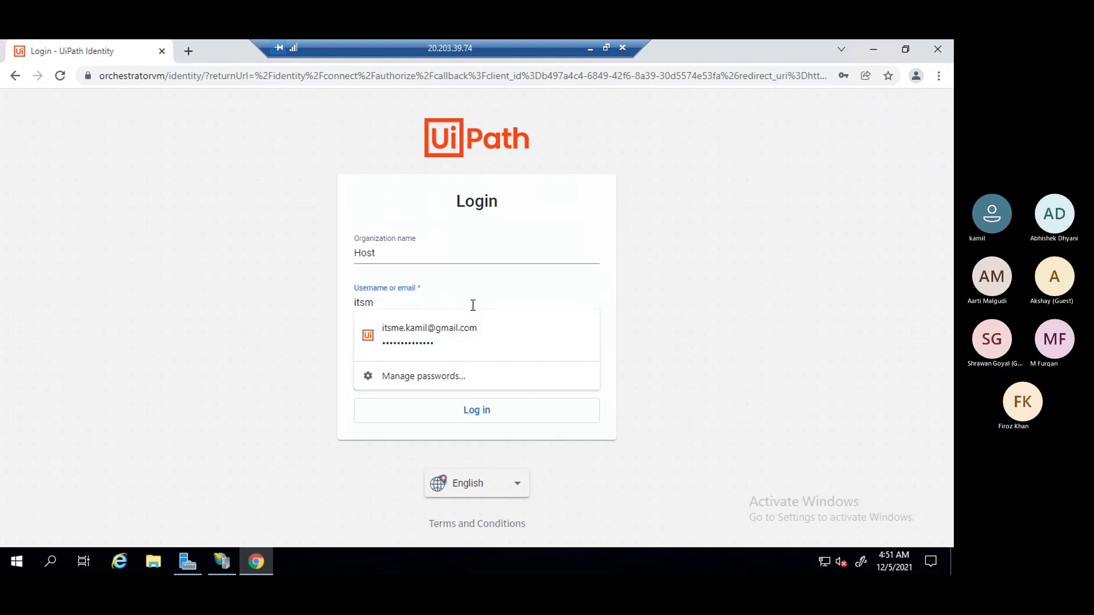
{"action": "type", "text": "Admin"}
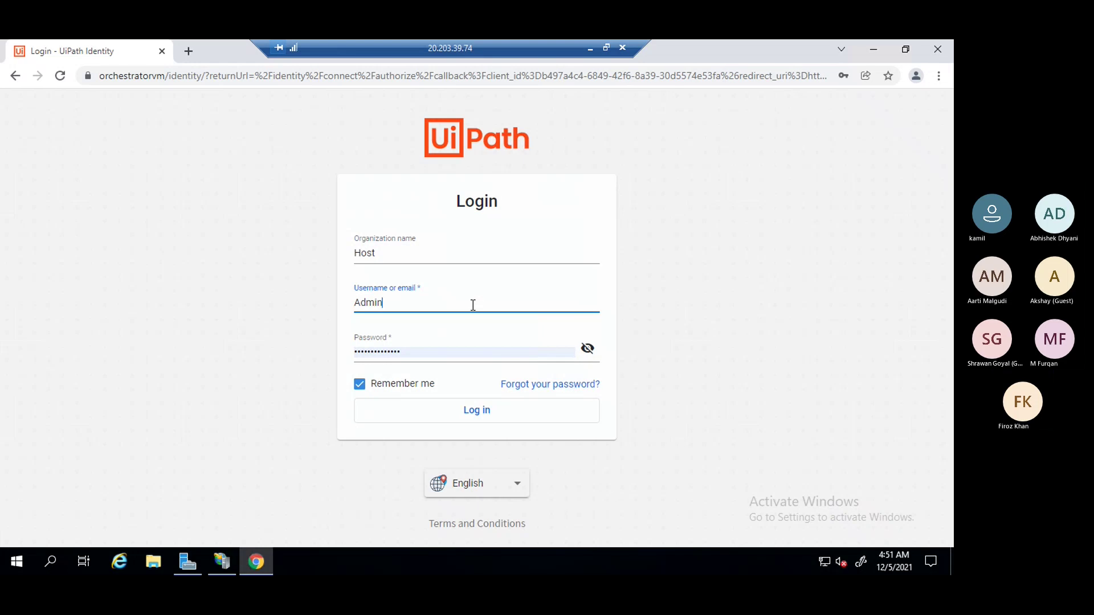
{"action": "left_click", "coordinate": [477, 417]}
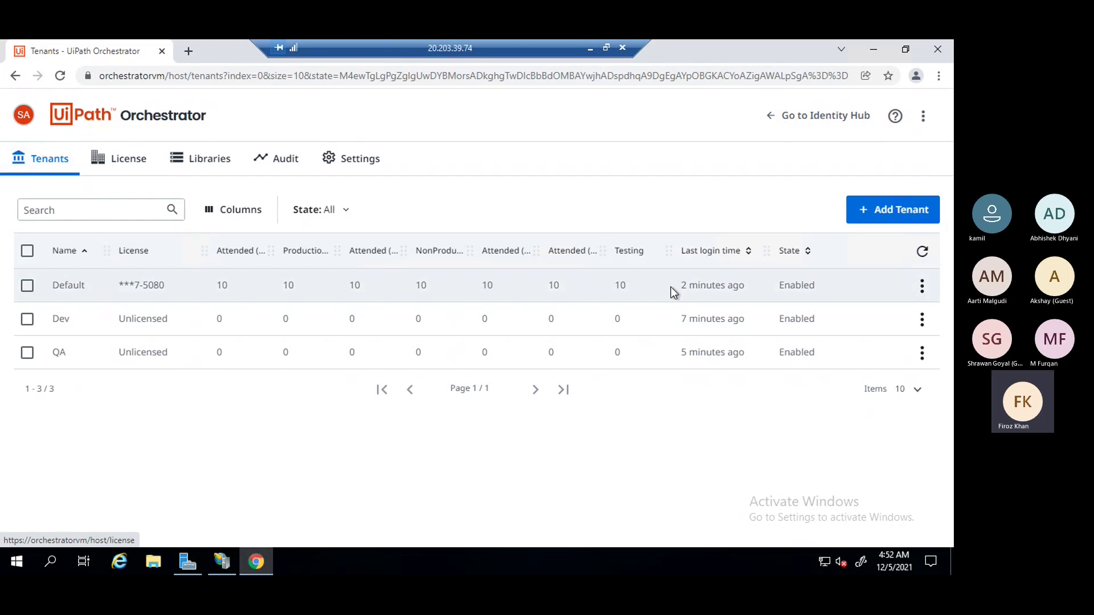
{"action": "left_click", "coordinate": [865, 214]}
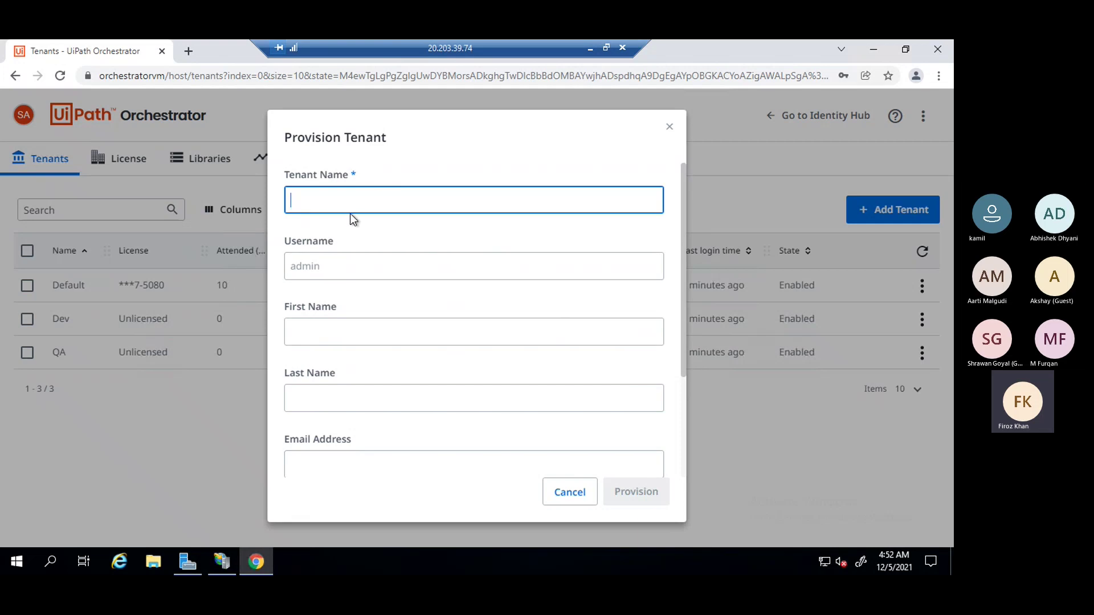
{"action": "left_click", "coordinate": [812, 498]}
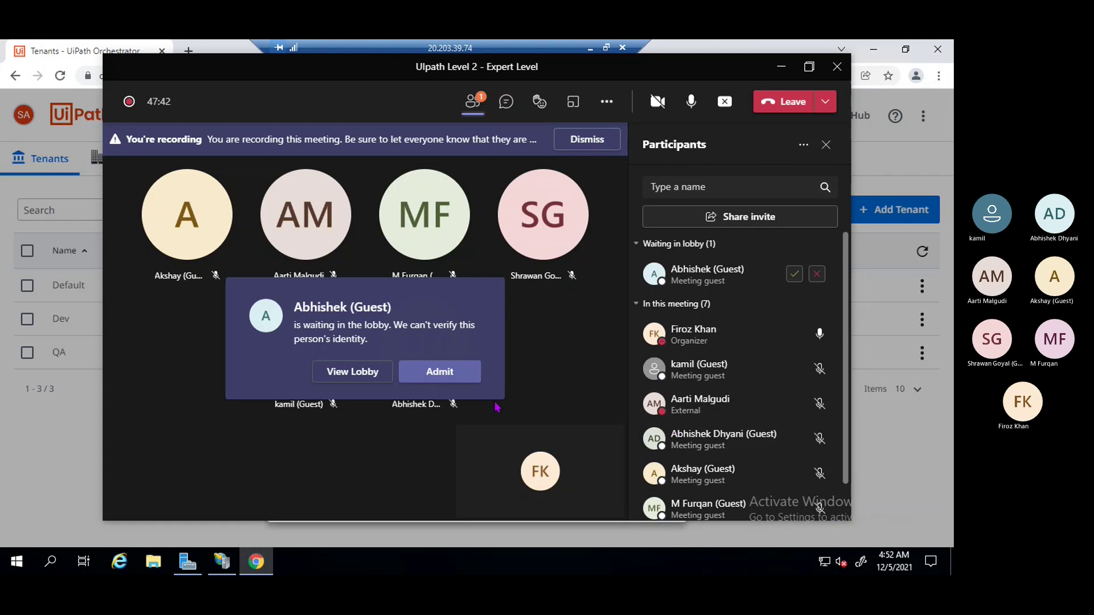
{"action": "left_click", "coordinate": [459, 374]}
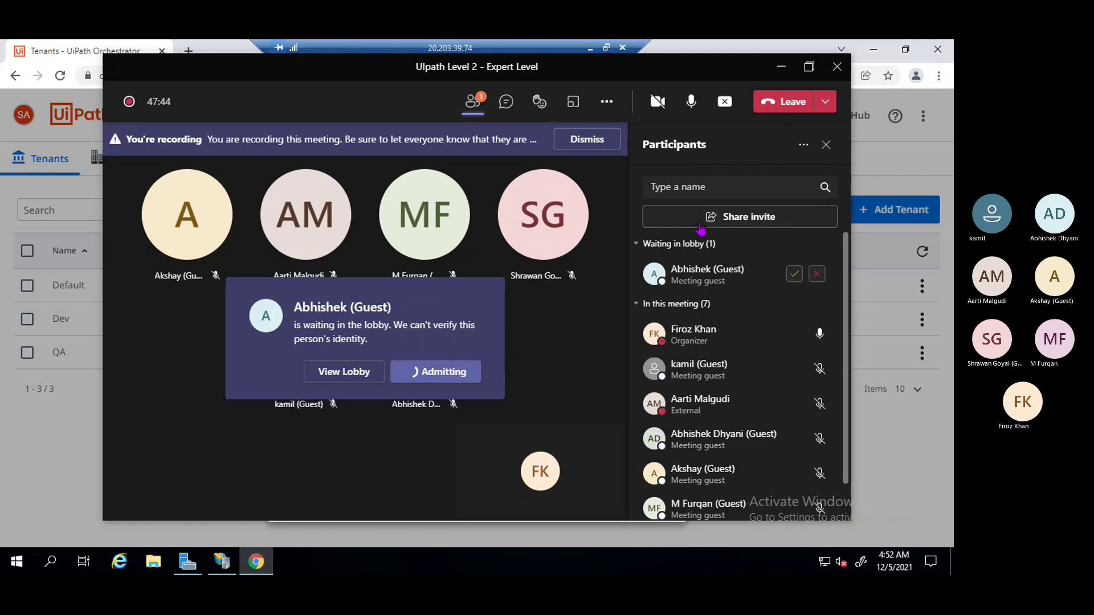
{"action": "left_click", "coordinate": [783, 67]}
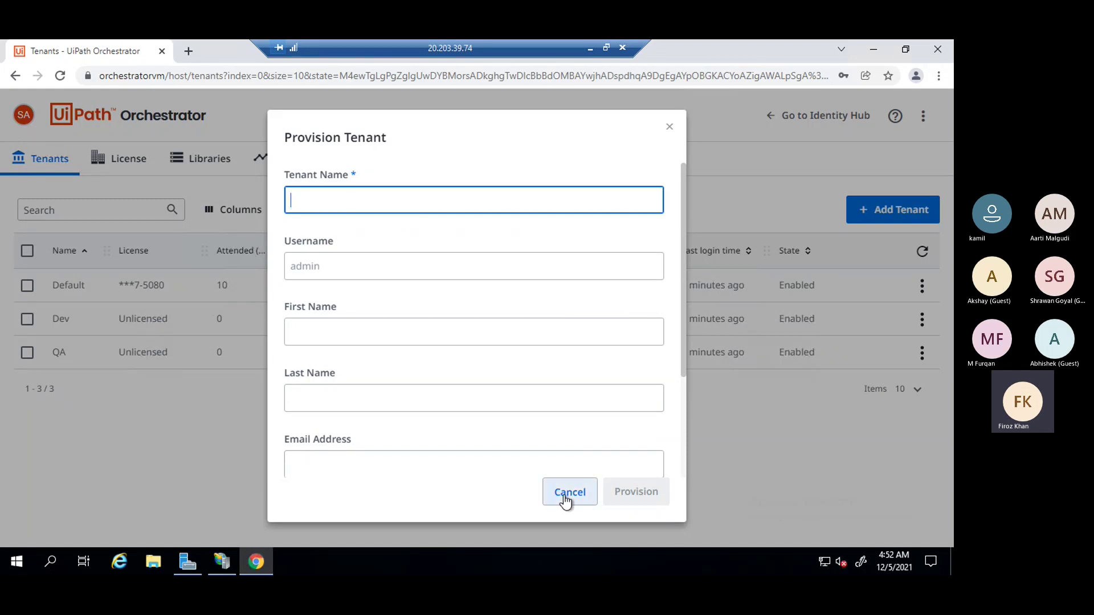
{"action": "left_click", "coordinate": [569, 493]}
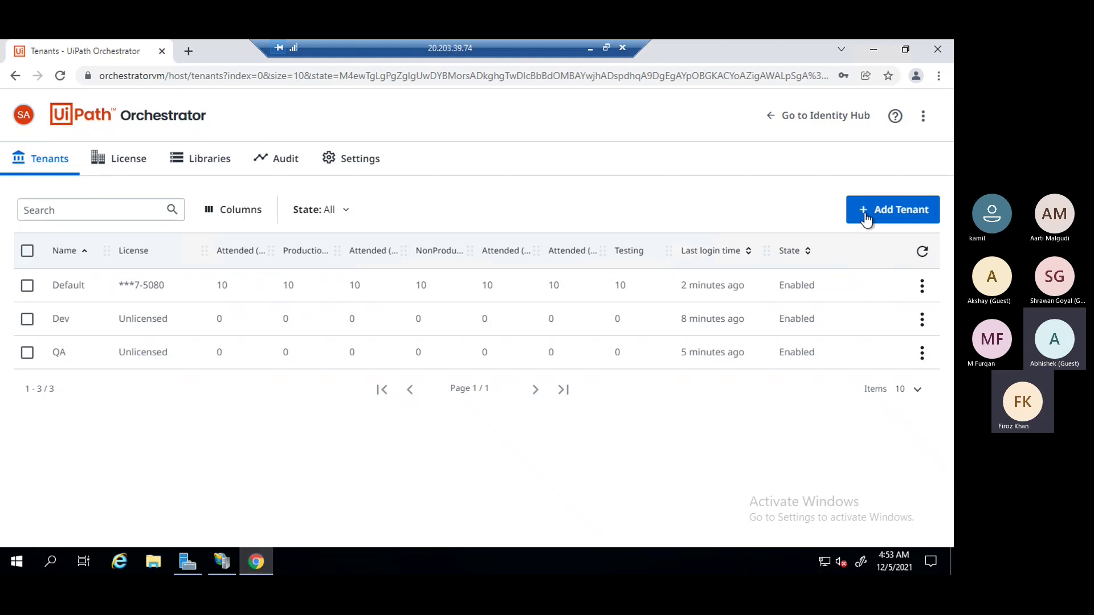
{"action": "left_click", "coordinate": [866, 217]}
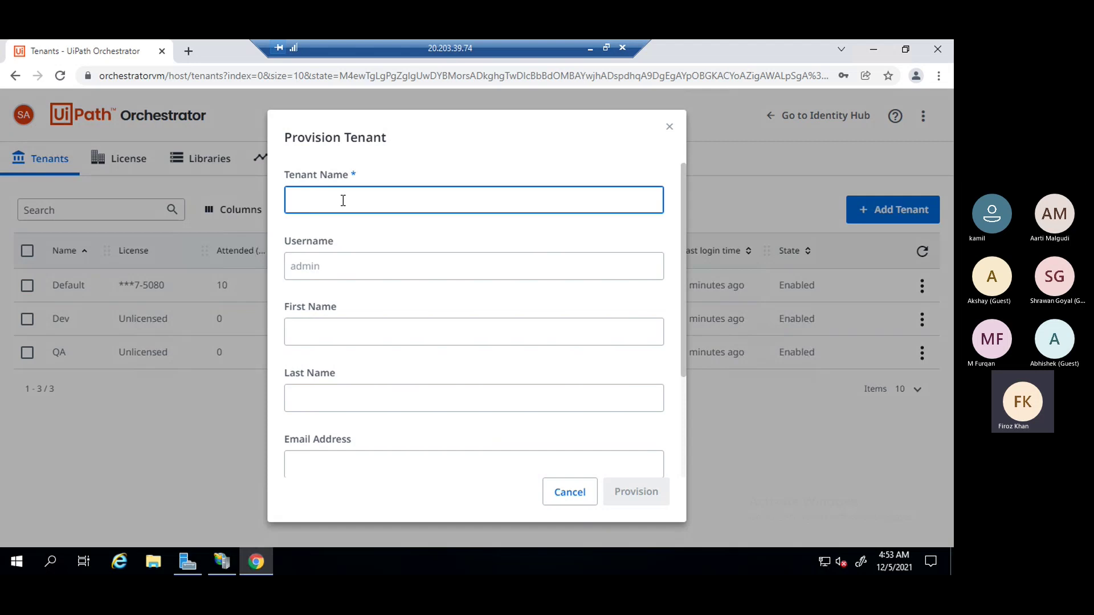
{"action": "type", "text": "S"}
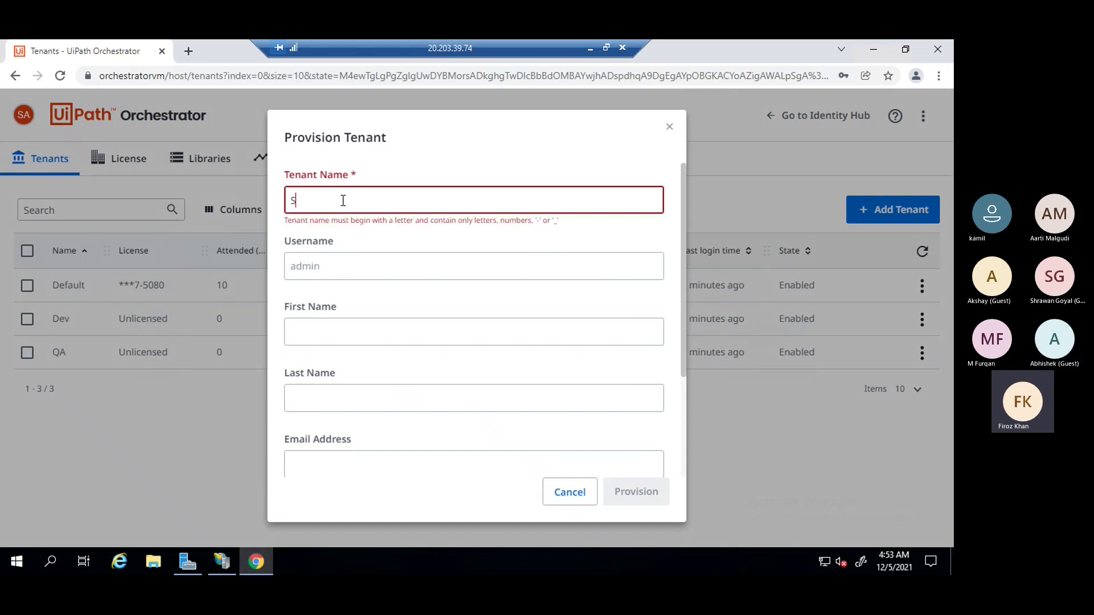
{"action": "type", "text": "taging"}
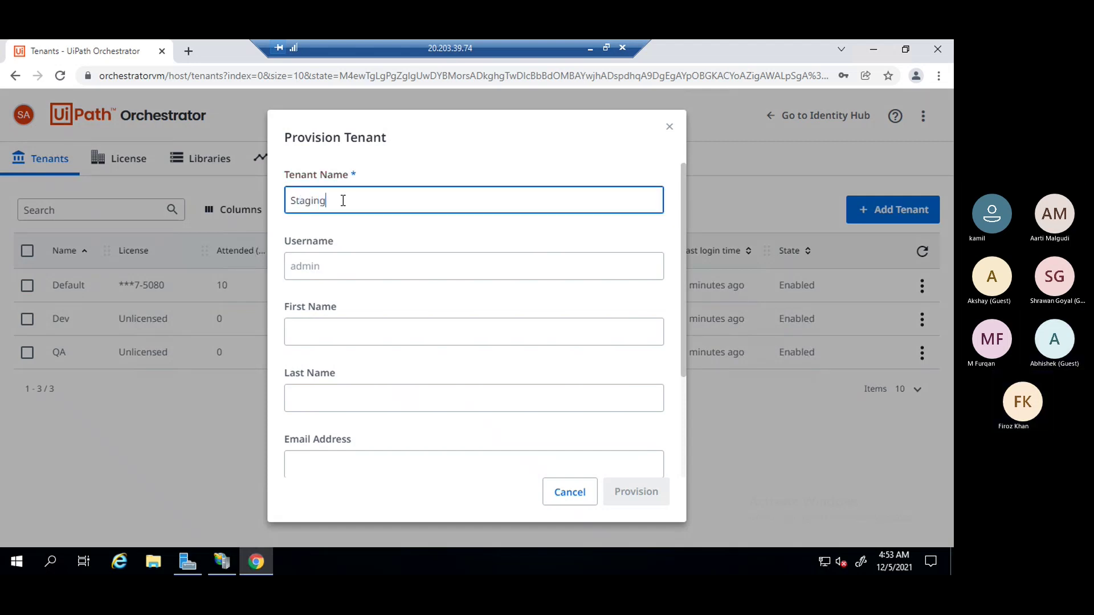
{"action": "left_click", "coordinate": [333, 270]}
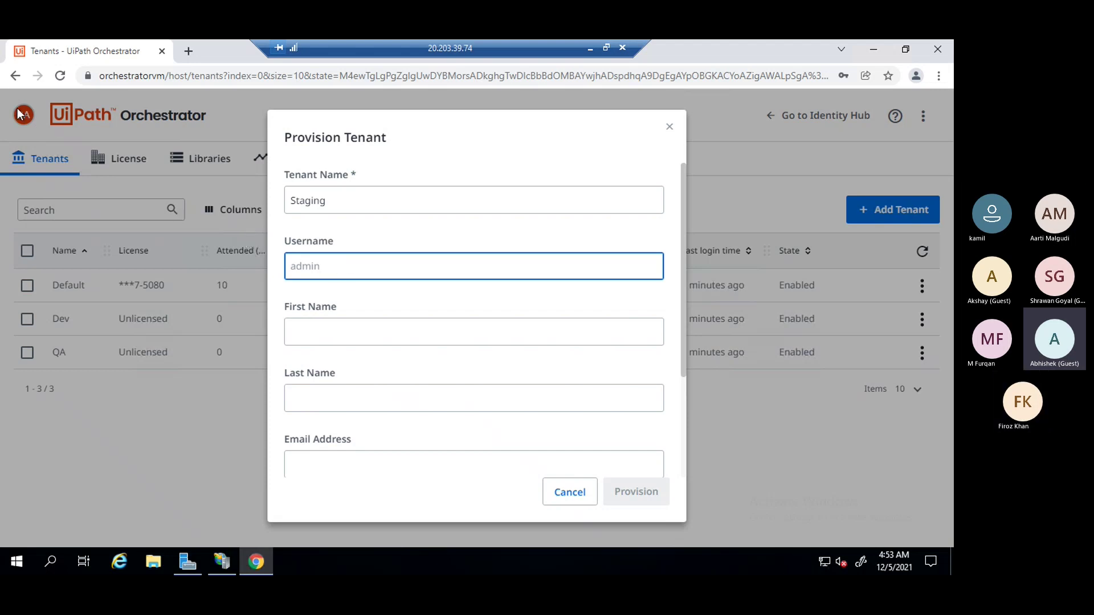
{"action": "left_click", "coordinate": [565, 490]}
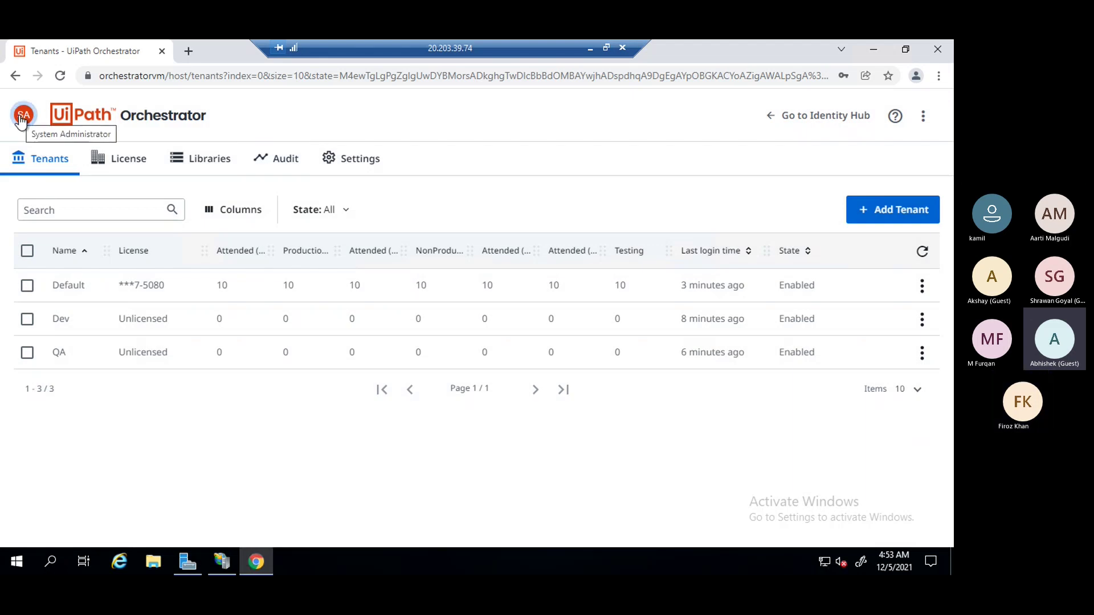
{"action": "left_click", "coordinate": [870, 215]}
{"action": "type", "text": "Staging"}
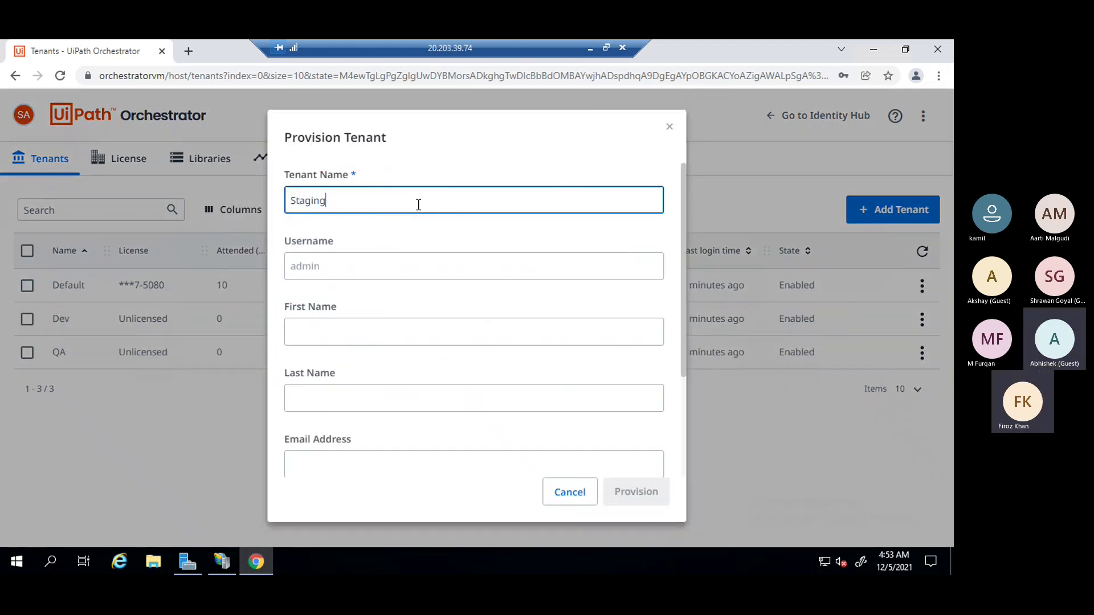
{"action": "key", "text": "Left"}
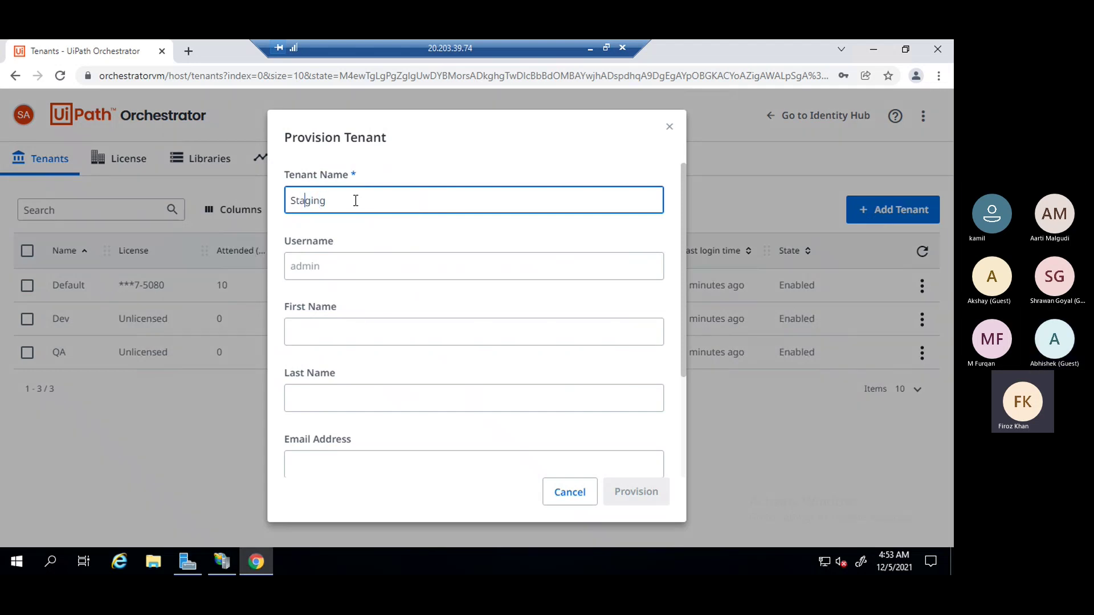
{"action": "left_click", "coordinate": [331, 264]}
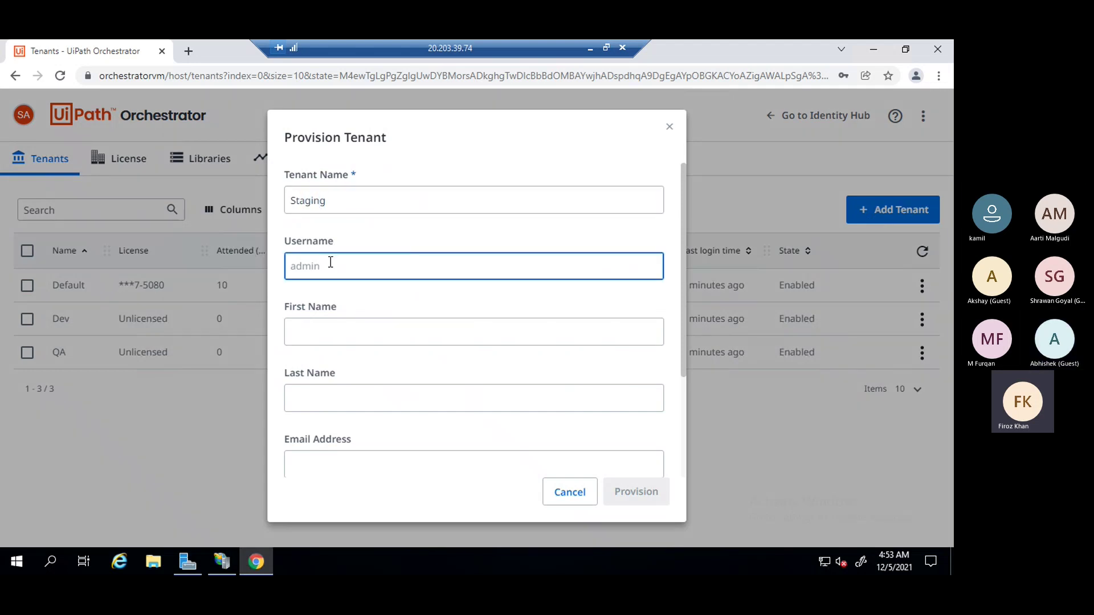
{"action": "left_click", "coordinate": [326, 328]}
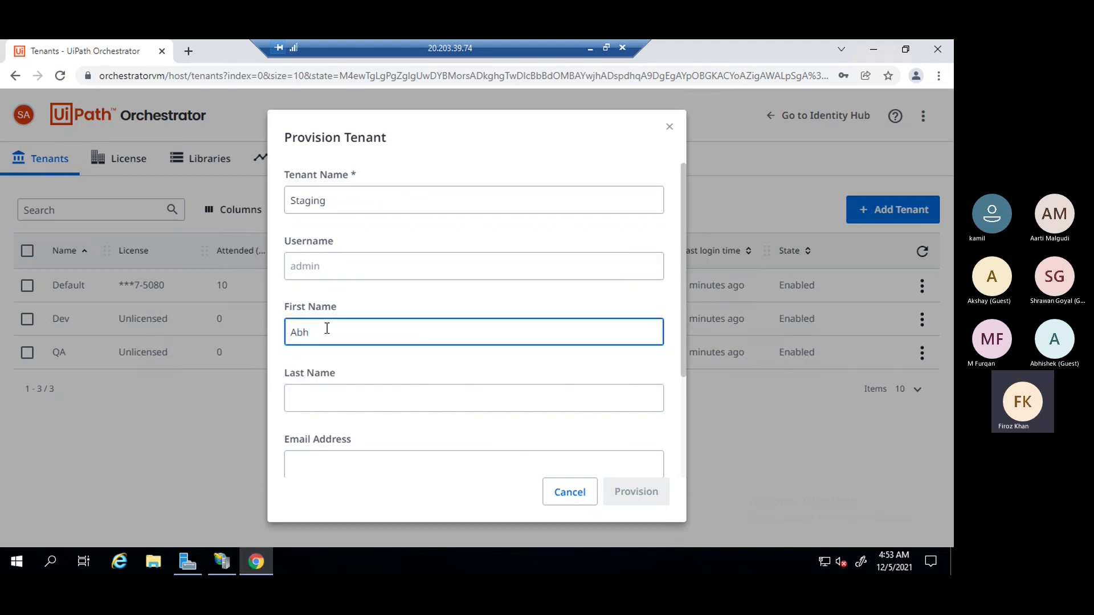
{"action": "type", "text": "ishek"}
{"action": "left_click", "coordinate": [325, 392]}
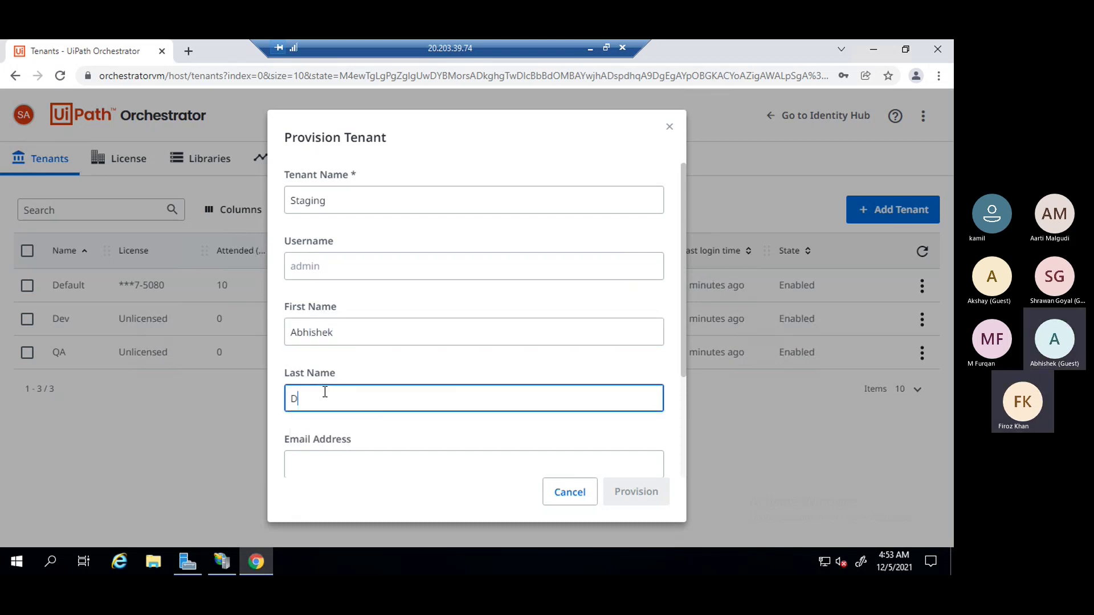
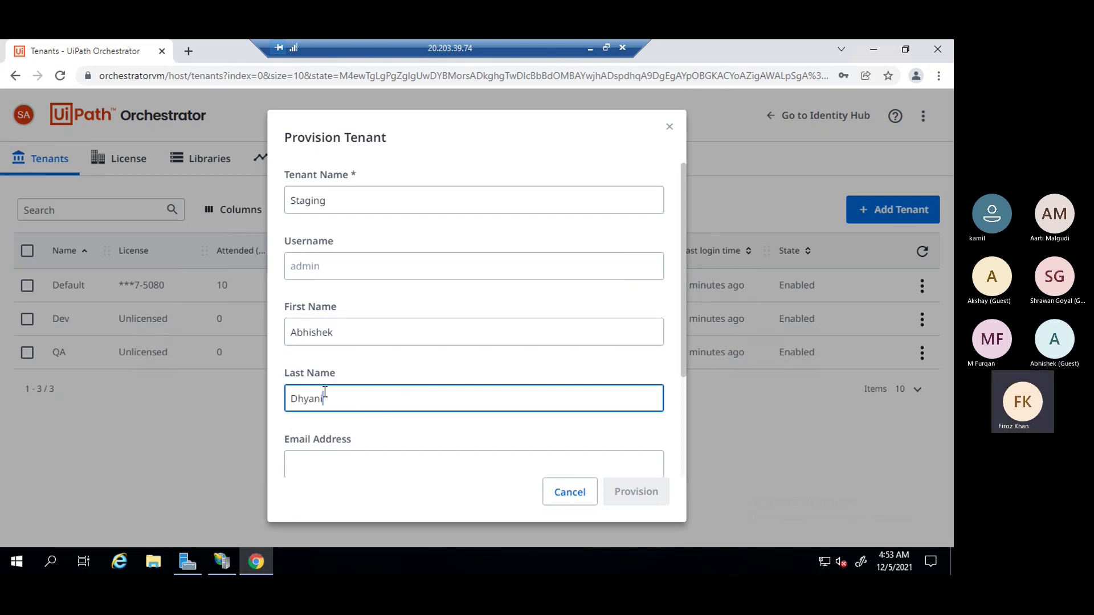
{"action": "left_click_drag", "start_coordinate": [683, 320], "coordinate": [682, 398]}
{"action": "left_click", "coordinate": [335, 354]}
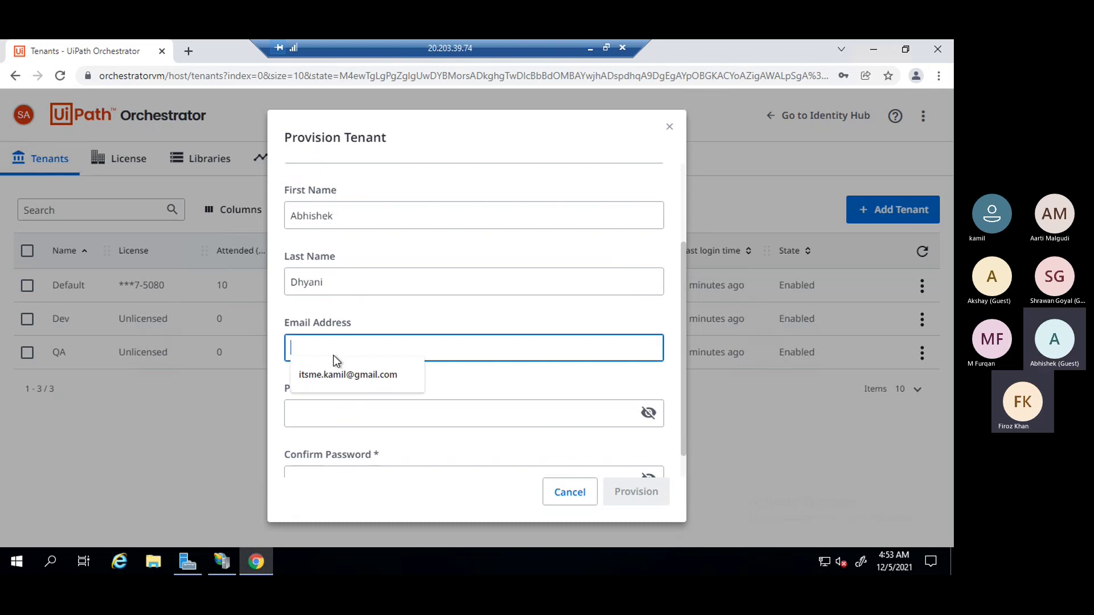
{"action": "type", "text": "abhsekh."}
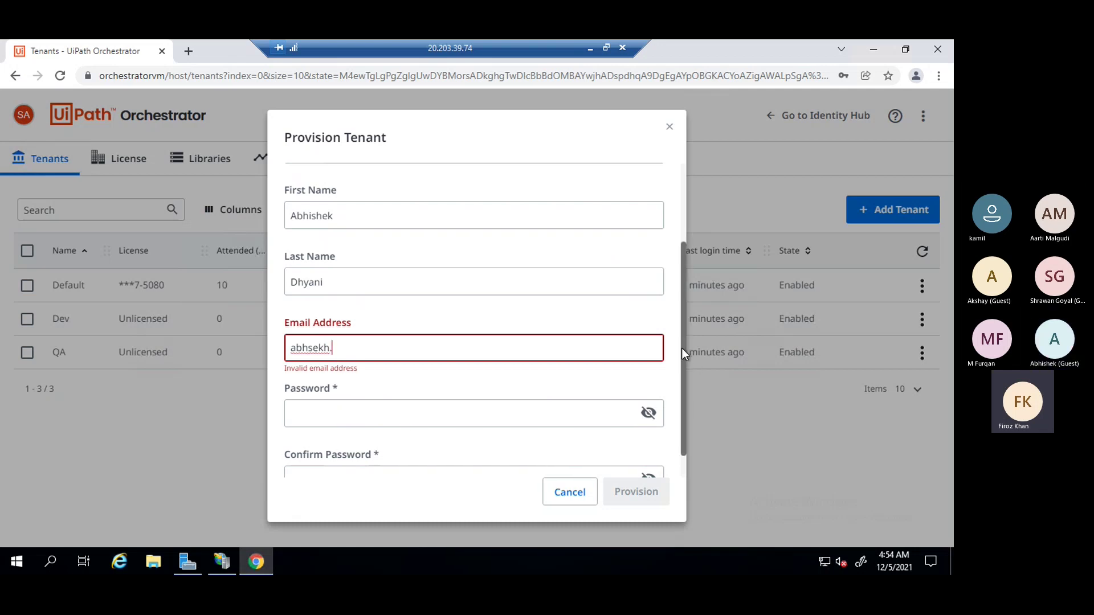
{"action": "left_click_drag", "start_coordinate": [681, 348], "coordinate": [686, 408]}
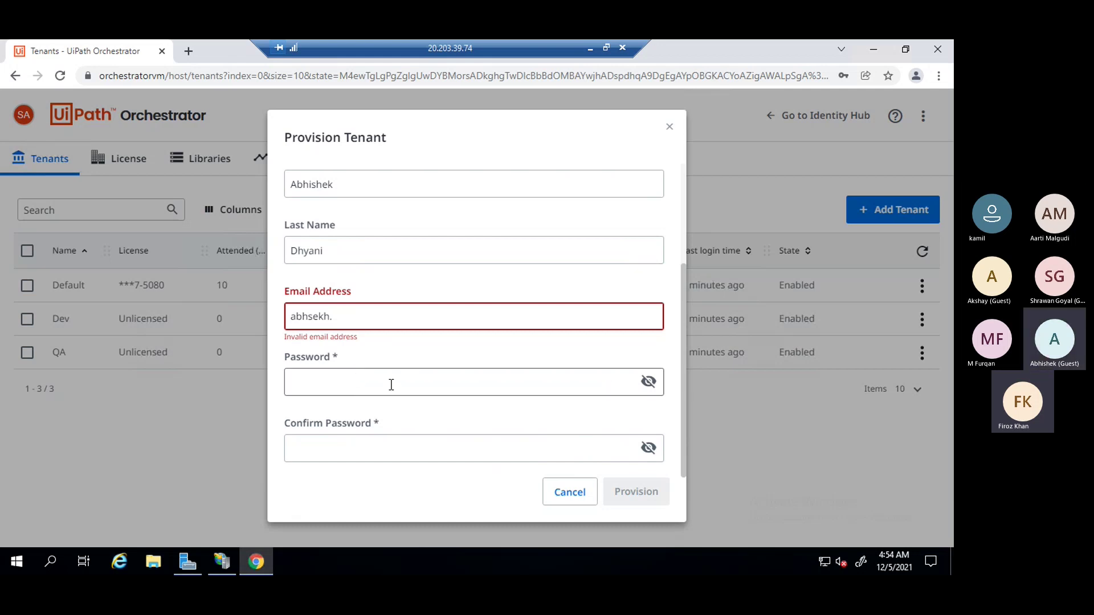
{"action": "left_click", "coordinate": [575, 495]}
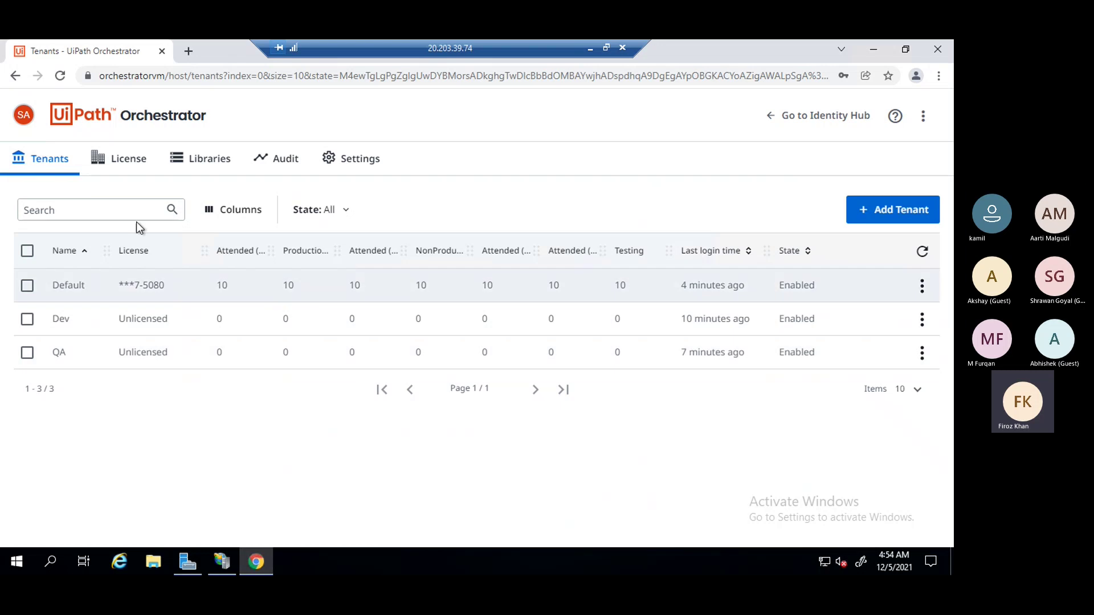
Browse the host Libraries list, then view the Audit trail of the Dev and QA tenant creations.
{"action": "left_click", "coordinate": [217, 178]}
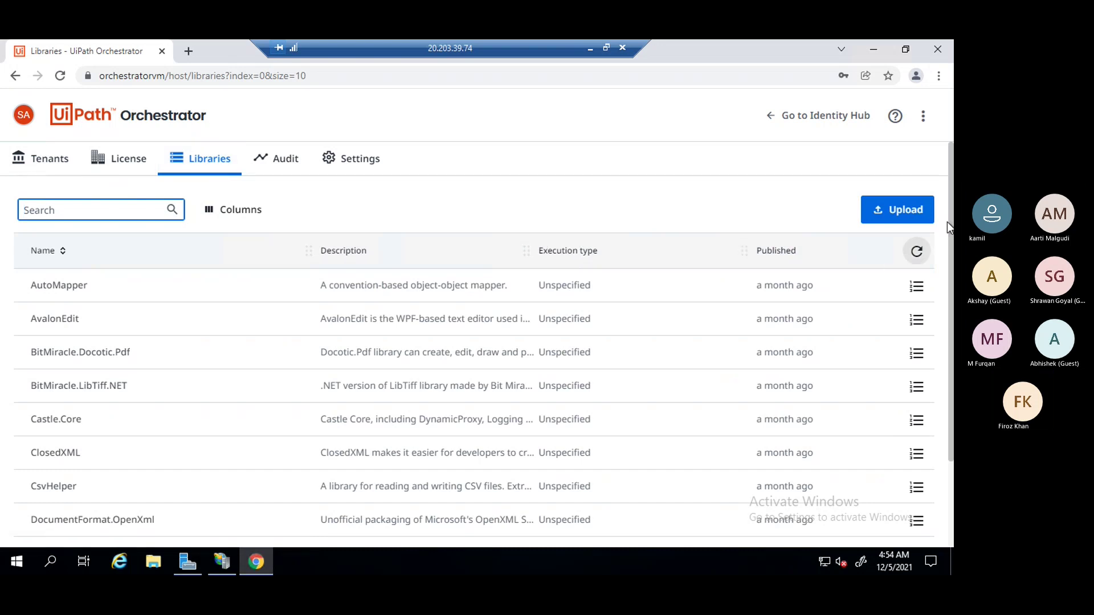
{"action": "scroll", "coordinate": [950, 388], "scroll_direction": "down", "scroll_amount": 2}
{"action": "scroll", "coordinate": [474, 342], "scroll_direction": "up", "scroll_amount": 2}
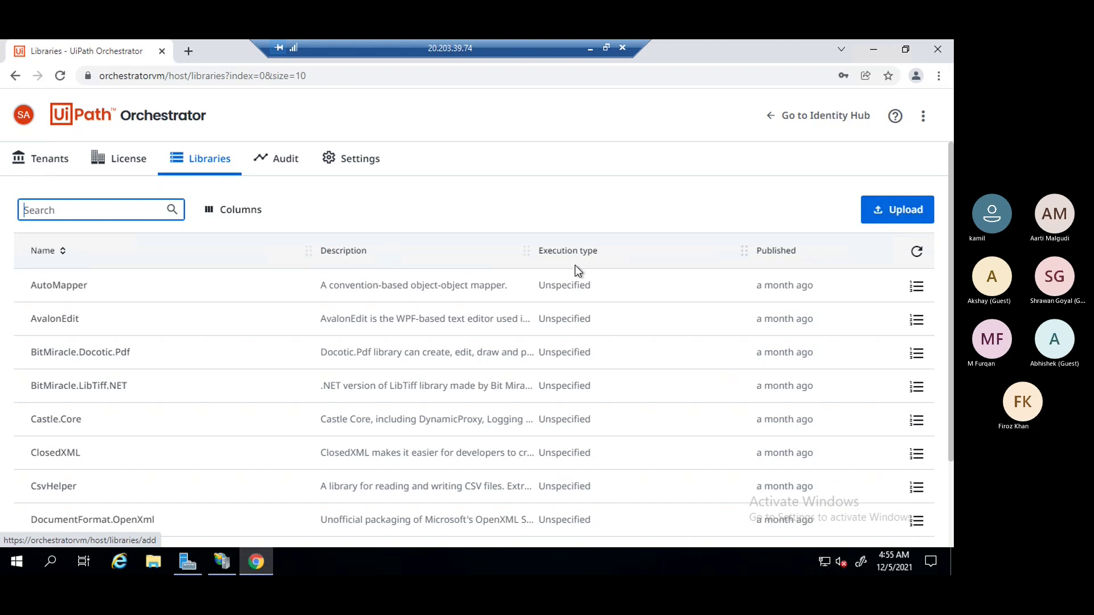
{"action": "left_click", "coordinate": [286, 165]}
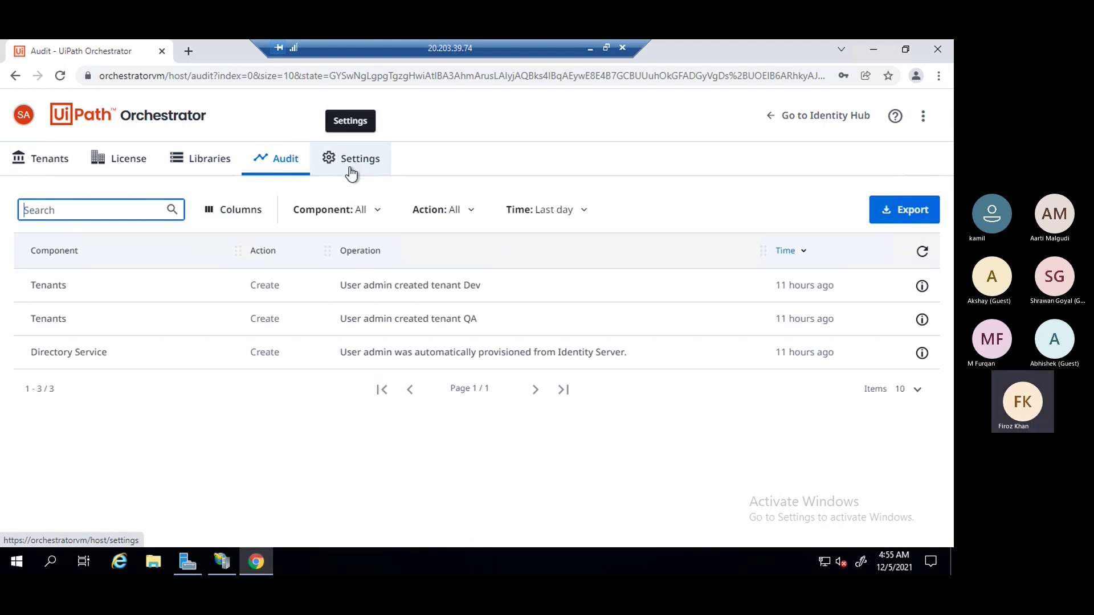
Sign out of the host session and delete the remembered username on the login page.
{"action": "left_click", "coordinate": [26, 118]}
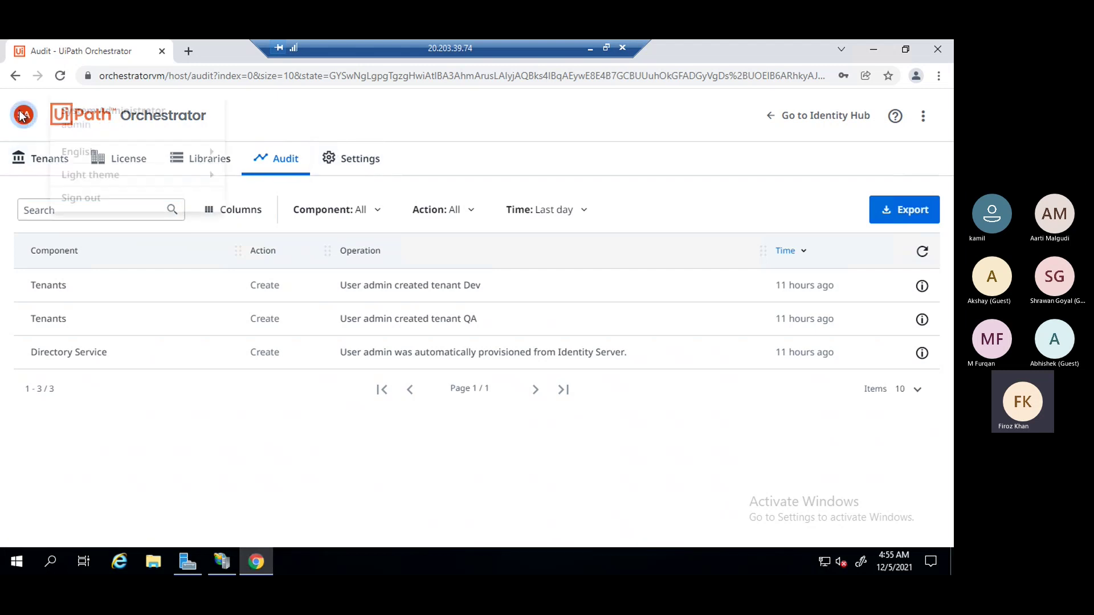
{"action": "left_click", "coordinate": [105, 200]}
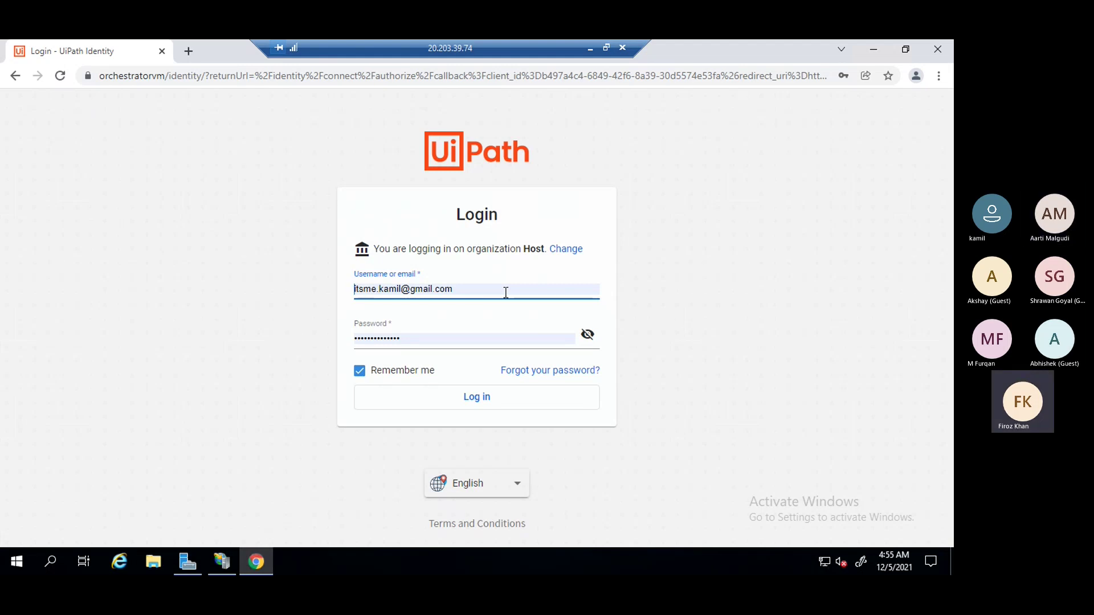
{"action": "left_click_drag", "start_coordinate": [506, 292], "coordinate": [346, 285]}
{"action": "key", "text": "BackSpace"}
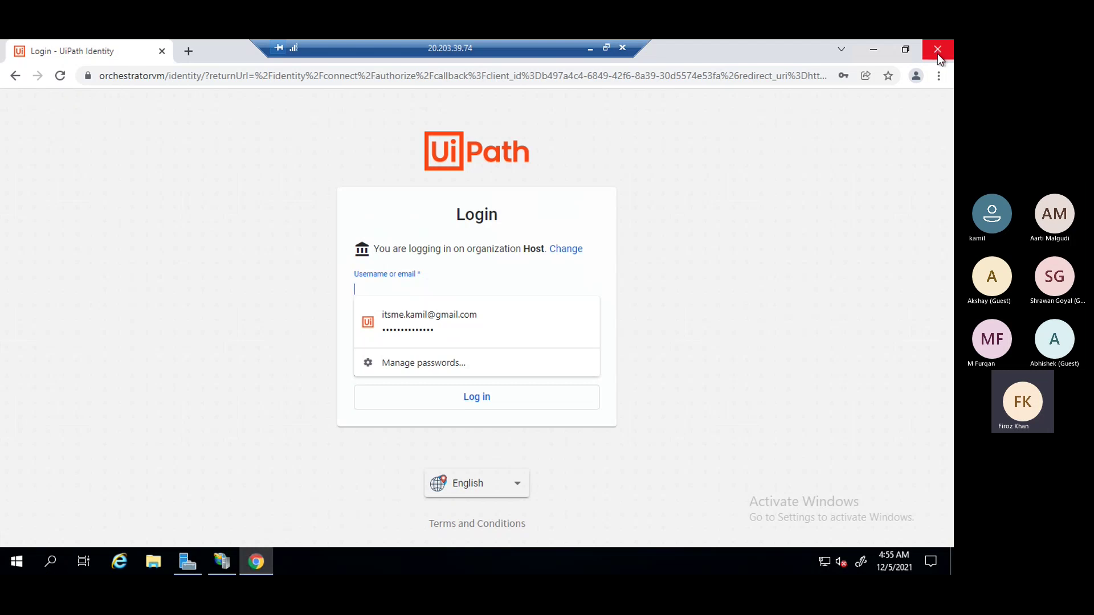
Close the browser and minimize Server Manager and IIS Manager to clear the desktop.
{"action": "left_click", "coordinate": [939, 48]}
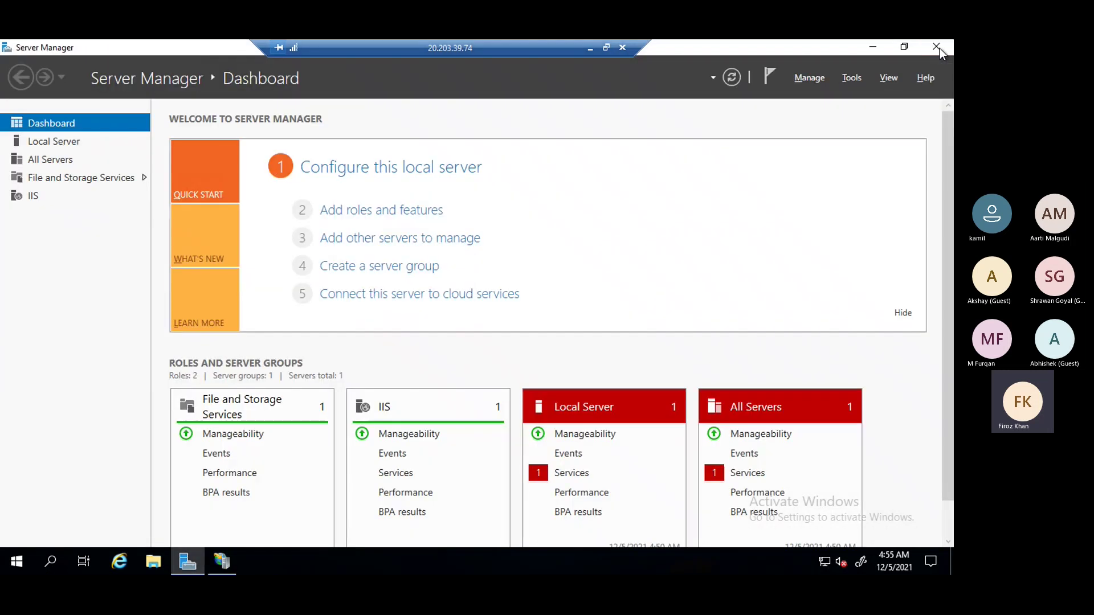
{"action": "left_click", "coordinate": [873, 47]}
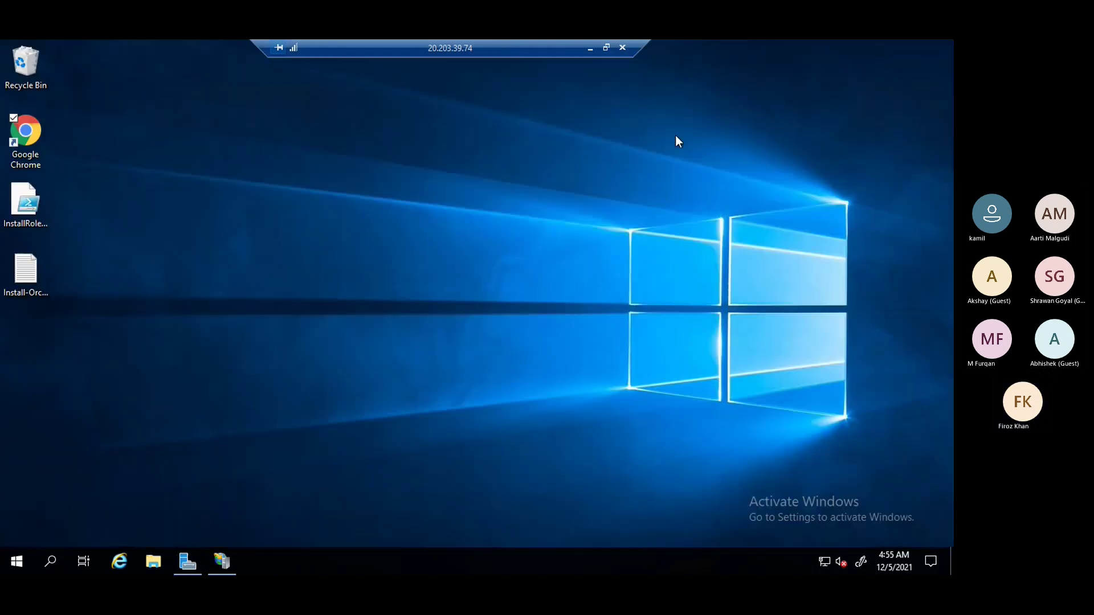
{"action": "left_click", "coordinate": [54, 559]}
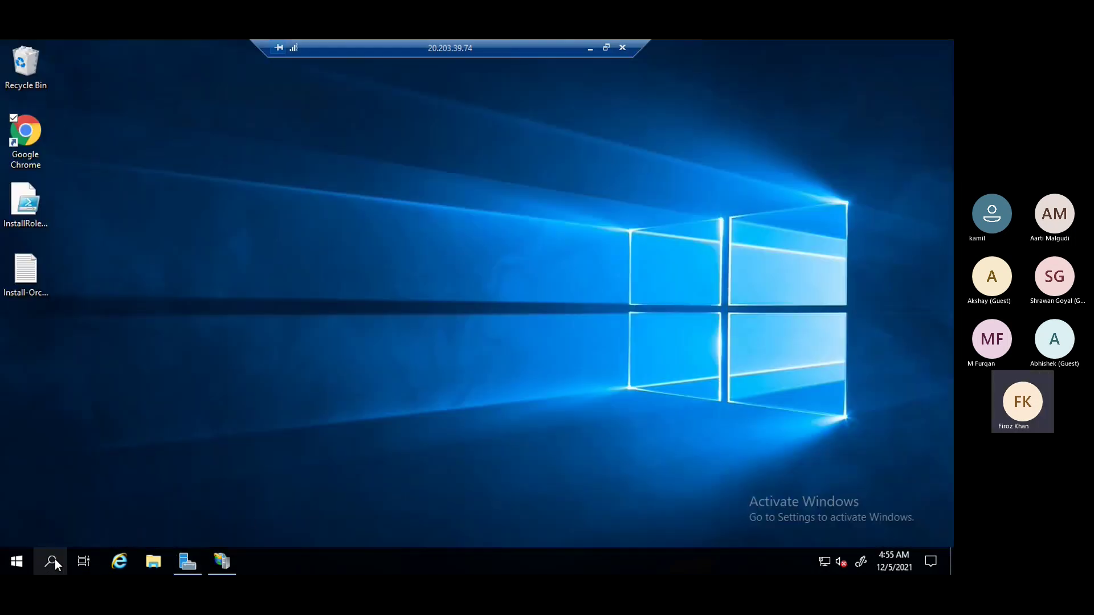
{"action": "type", "text": "c"}
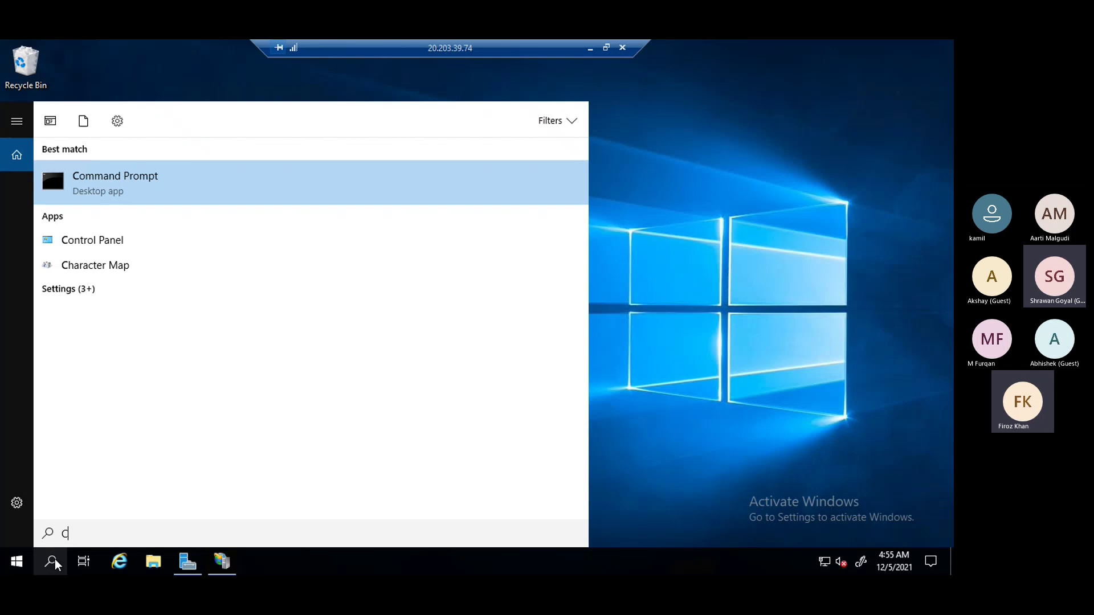
{"action": "key", "text": "BackSpace"}
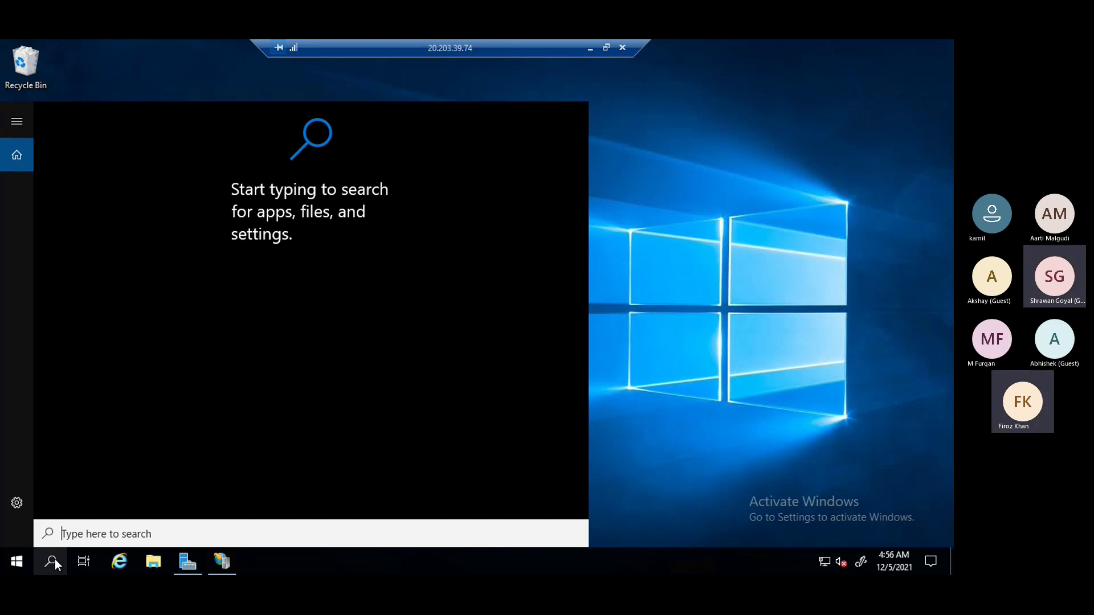
{"action": "left_click", "coordinate": [659, 345]}
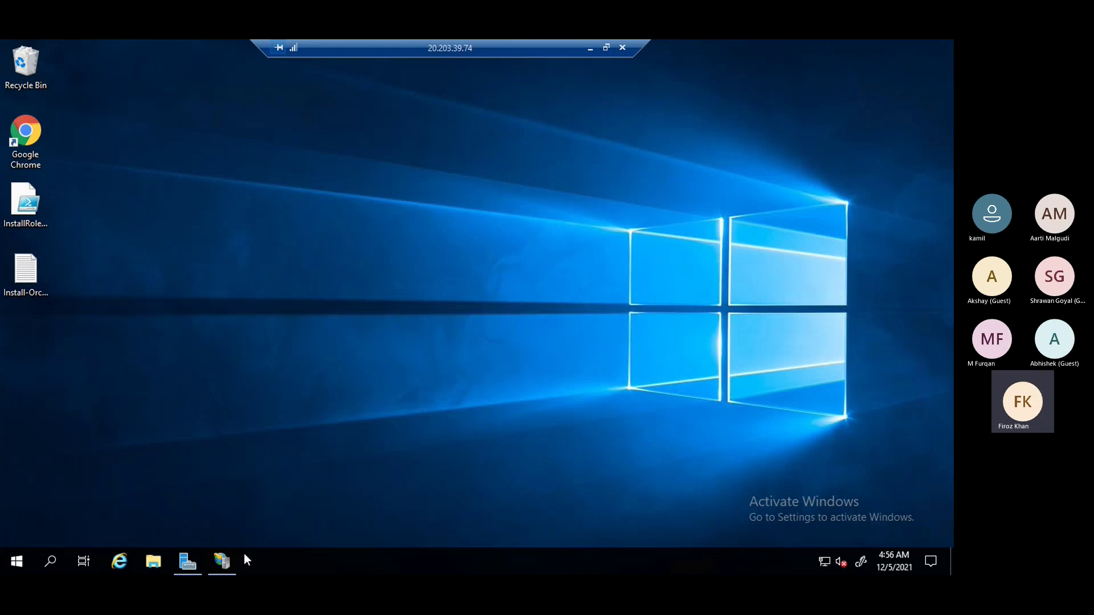
{"action": "left_click", "coordinate": [222, 561]}
{"action": "left_click", "coordinate": [222, 562]}
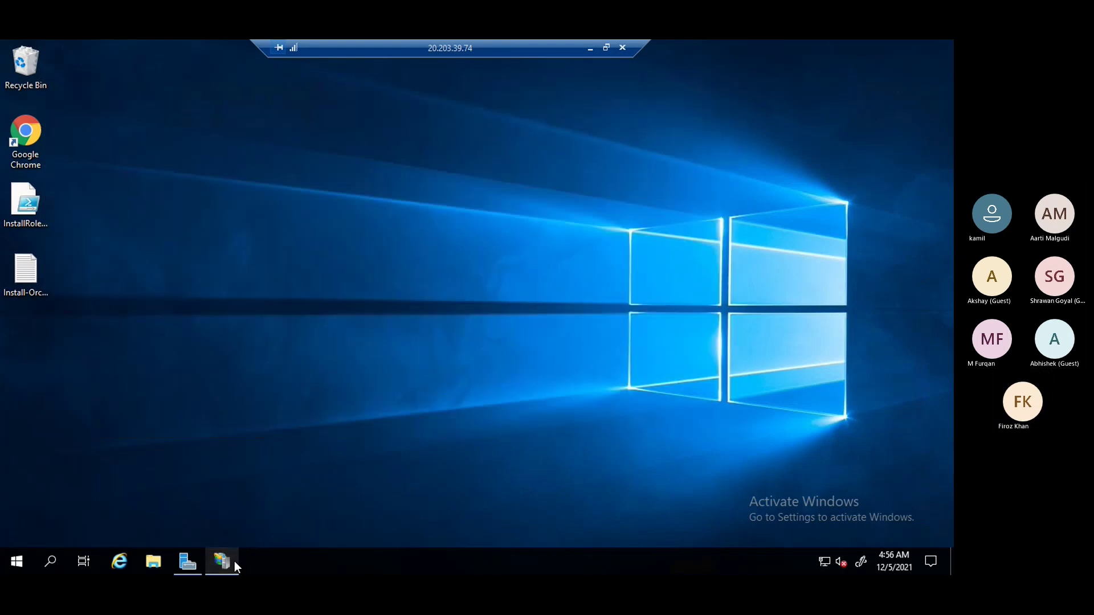
{"action": "left_click", "coordinate": [187, 562]}
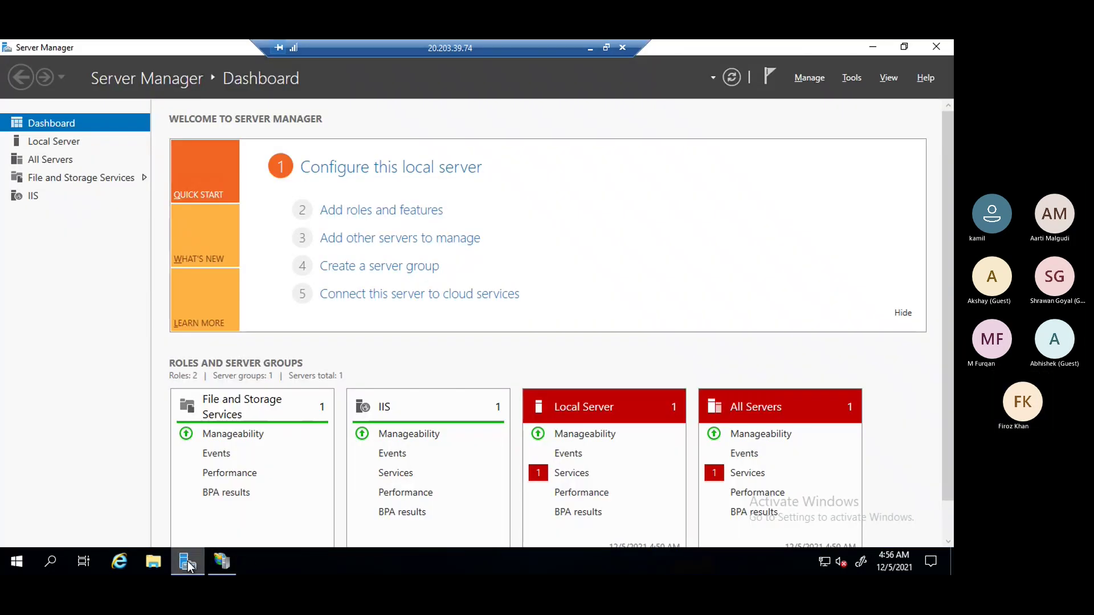
{"action": "left_click", "coordinate": [188, 563]}
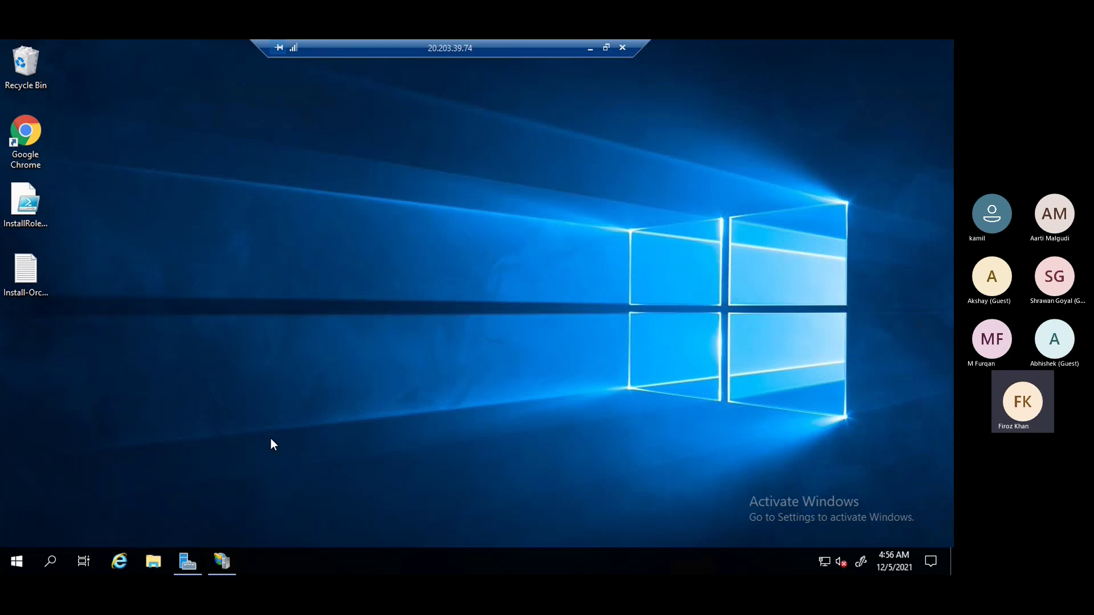
Search for 'Con' in Windows search and launch Control Panel.
{"action": "left_click", "coordinate": [50, 564]}
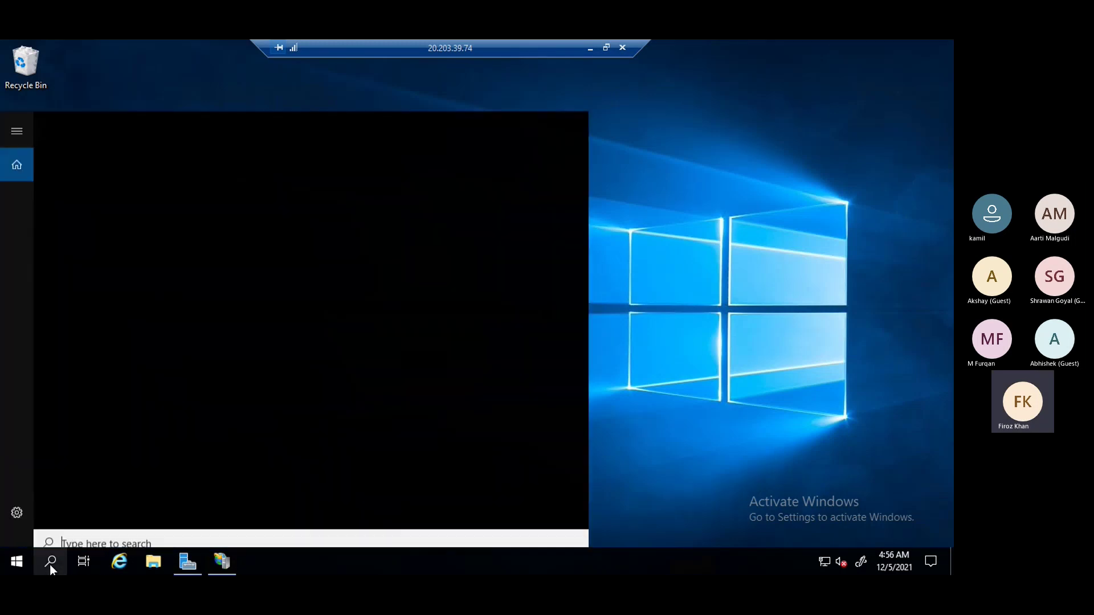
{"action": "type", "text": "Con"}
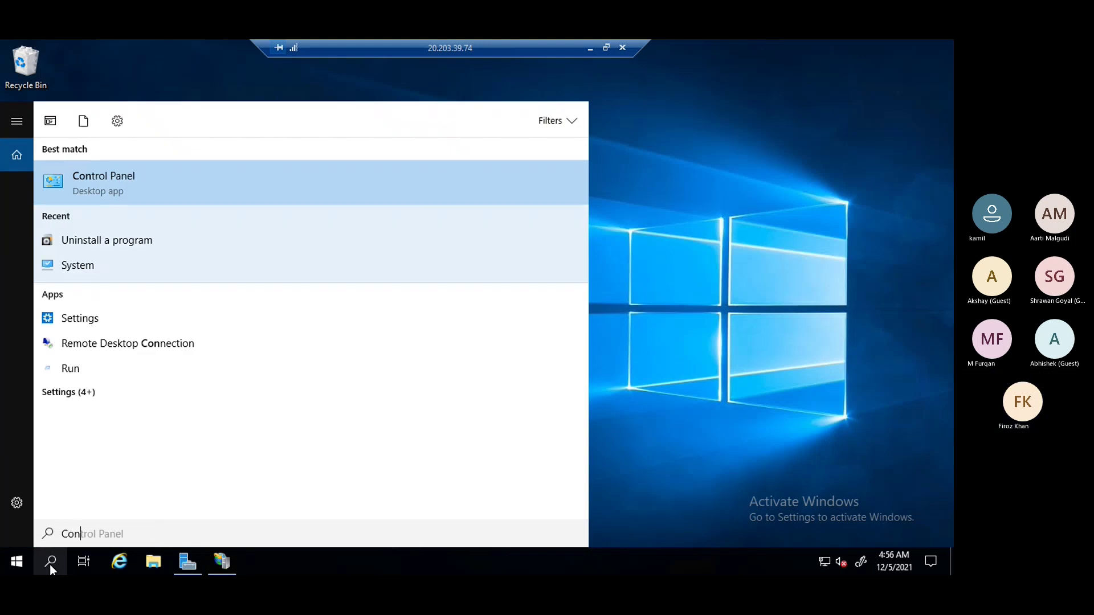
{"action": "left_click", "coordinate": [117, 181]}
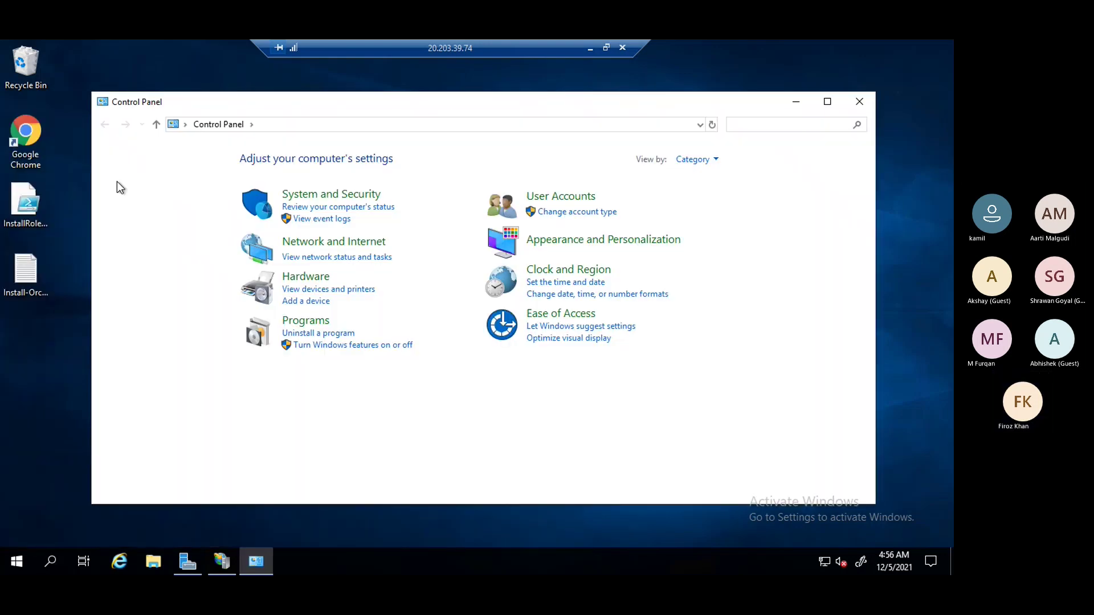
Open the maximized Programs and Features list and select UiPath Orchestrator 21.10.0 at the bottom.
{"action": "left_click", "coordinate": [307, 335]}
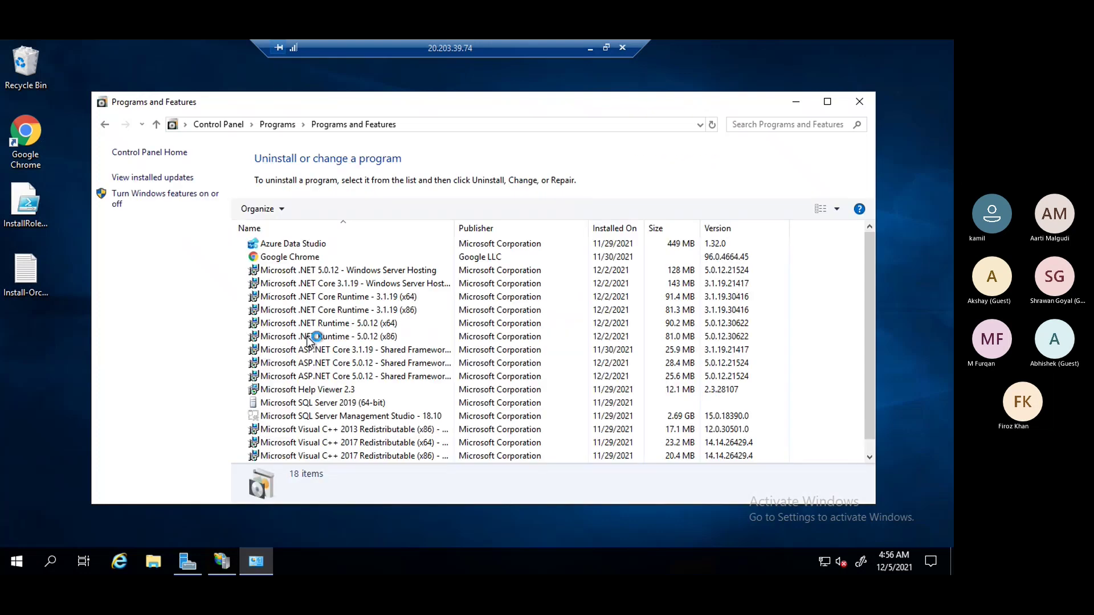
{"action": "left_click", "coordinate": [829, 102]}
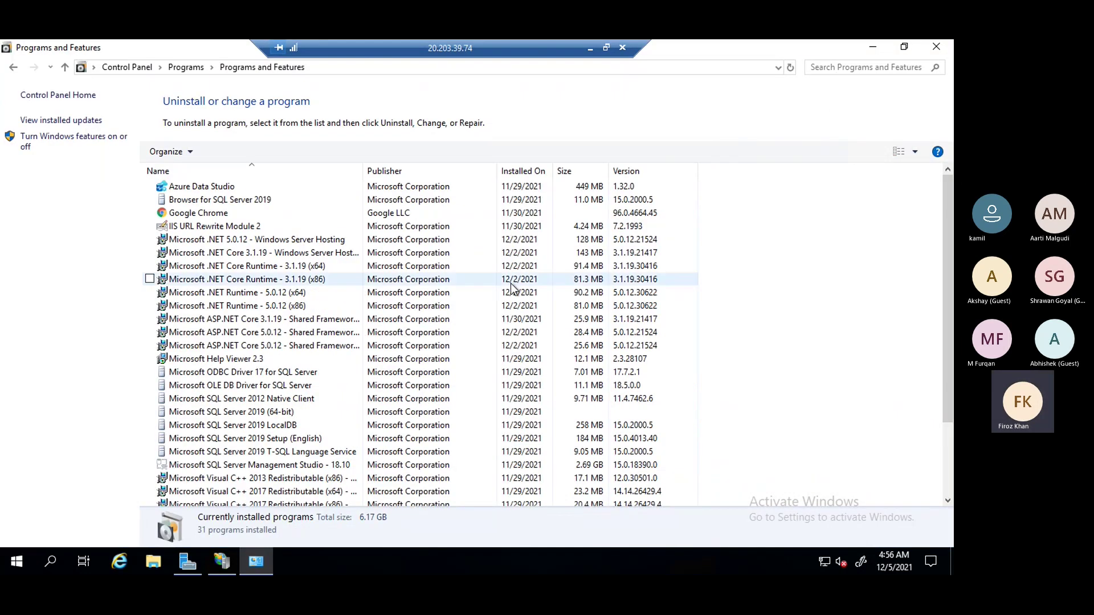
{"action": "left_click", "coordinate": [302, 256]}
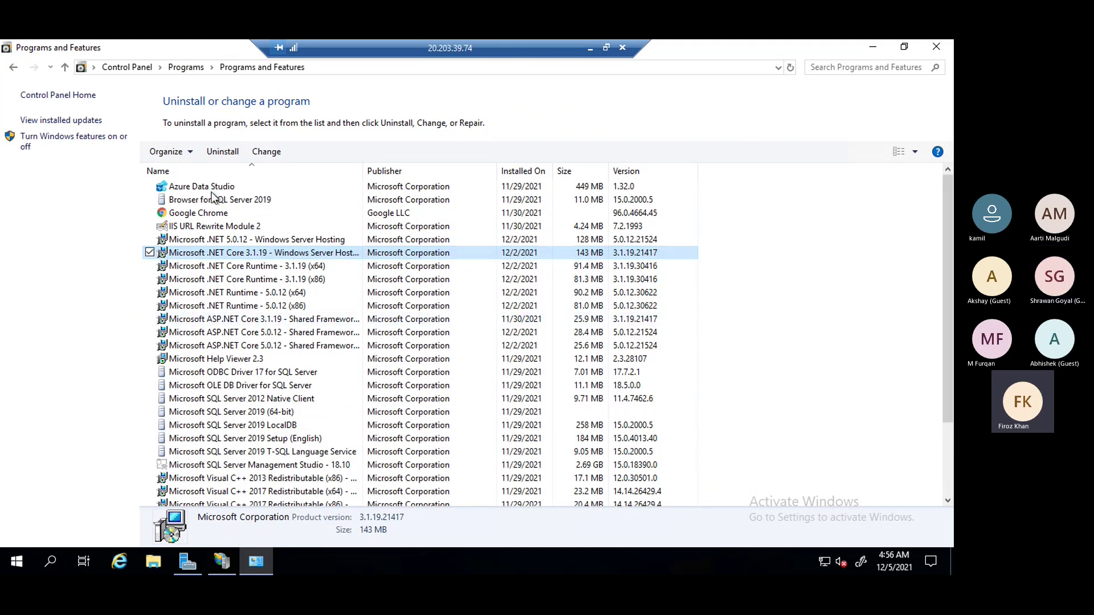
{"action": "left_click", "coordinate": [208, 227]}
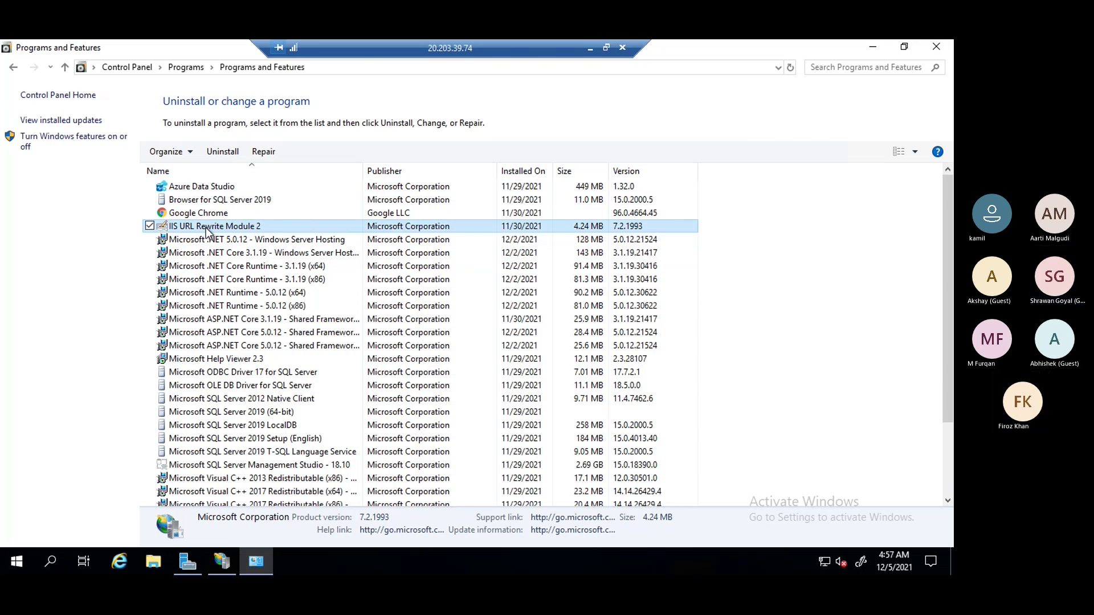
{"action": "left_click_drag", "start_coordinate": [951, 206], "coordinate": [951, 259]}
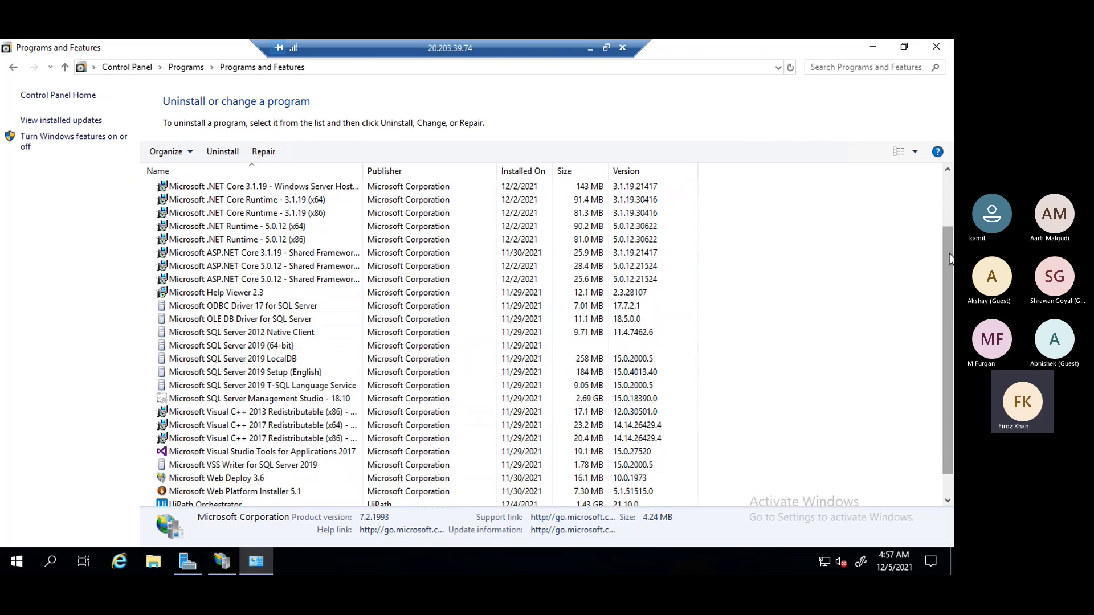
{"action": "left_click_drag", "start_coordinate": [951, 259], "coordinate": [950, 310]}
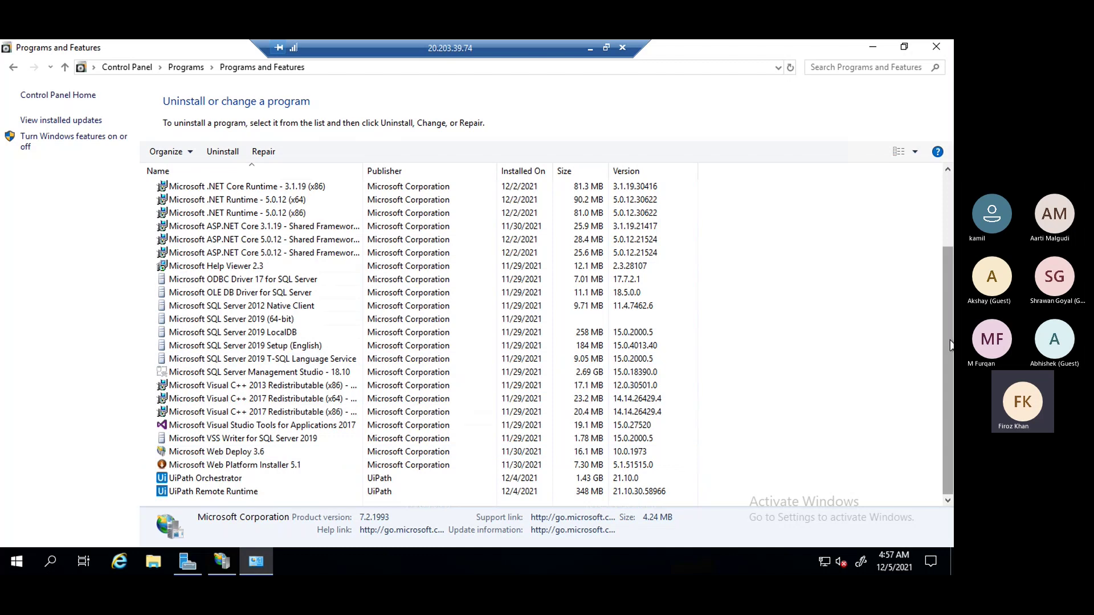
{"action": "mouse_move", "coordinate": [950, 342]}
{"action": "left_mouse_down"}
{"action": "mouse_move", "coordinate": [951, 260]}
{"action": "mouse_move", "coordinate": [951, 334]}
{"action": "left_mouse_up"}
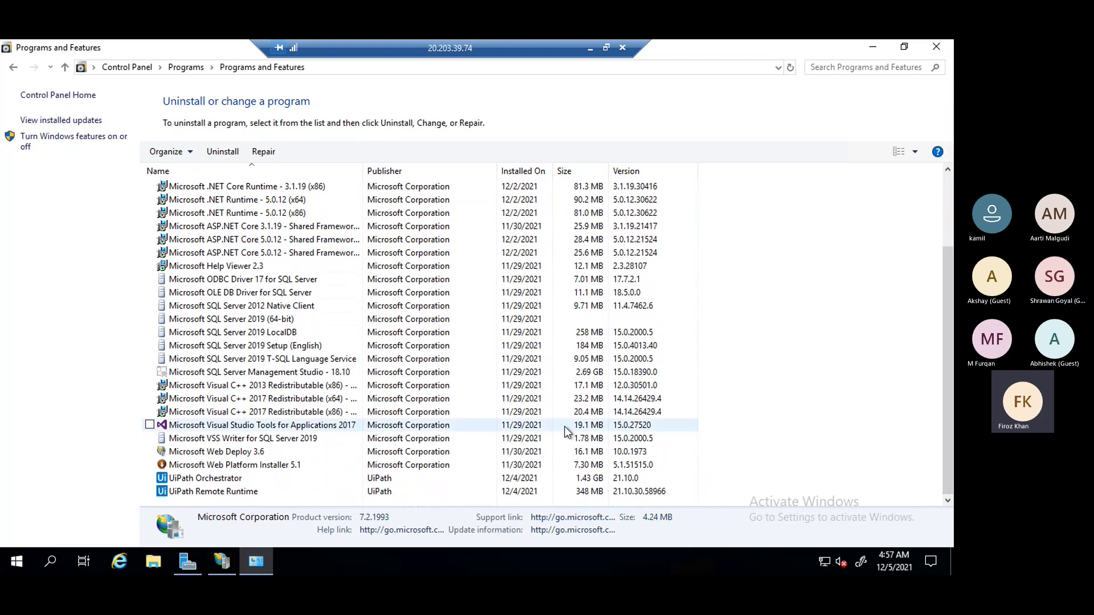
{"action": "left_click", "coordinate": [217, 481]}
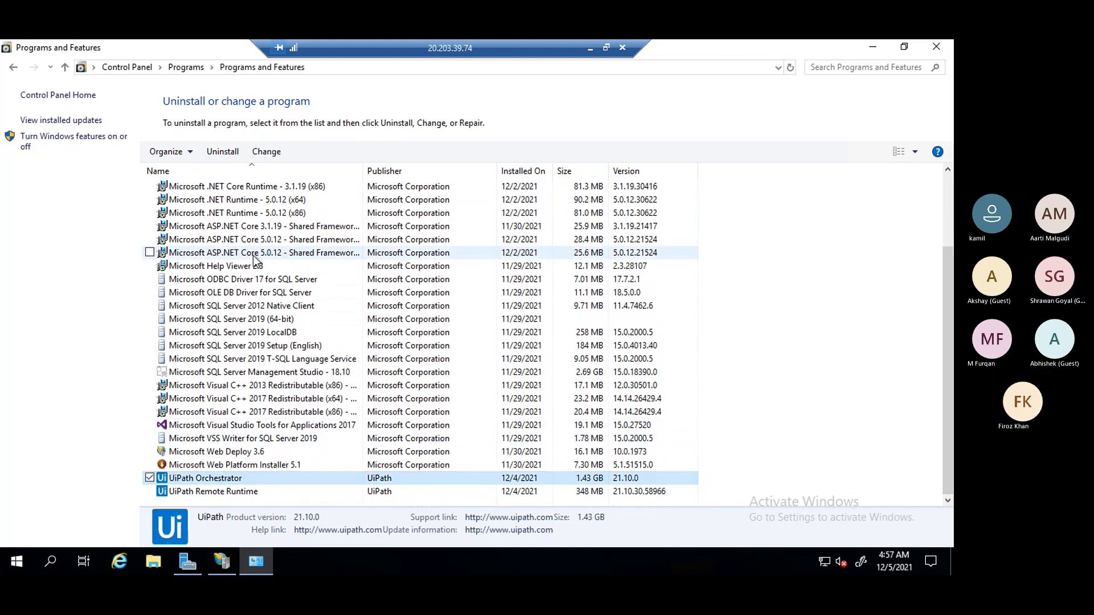
Uninstall UiPath Orchestrator, confirming with Yes and accepting the reboot-required warning.
{"action": "left_click", "coordinate": [215, 154]}
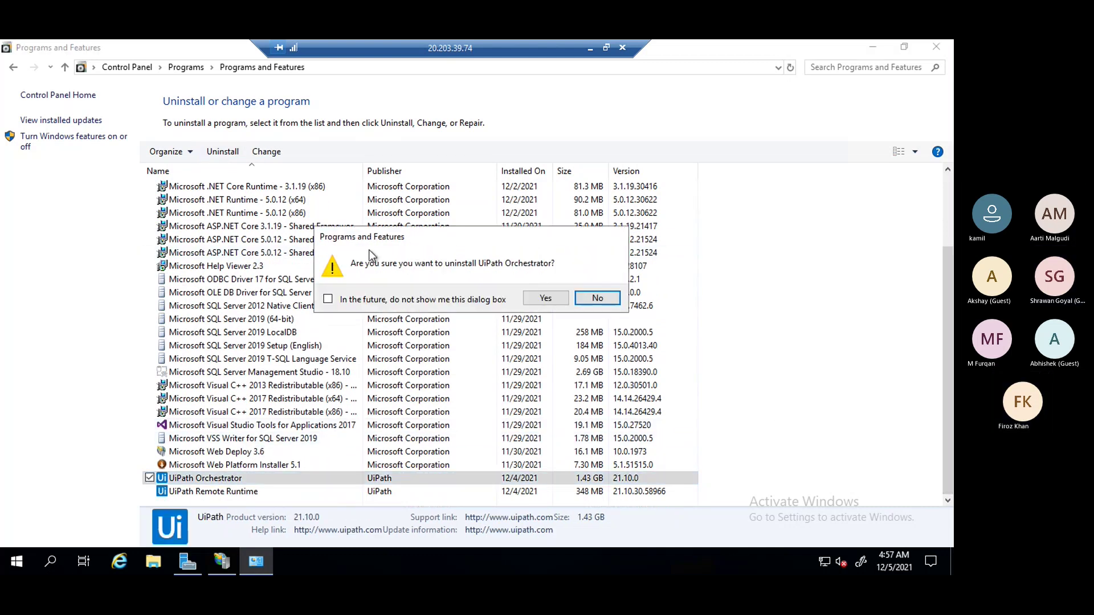
{"action": "left_click", "coordinate": [545, 300]}
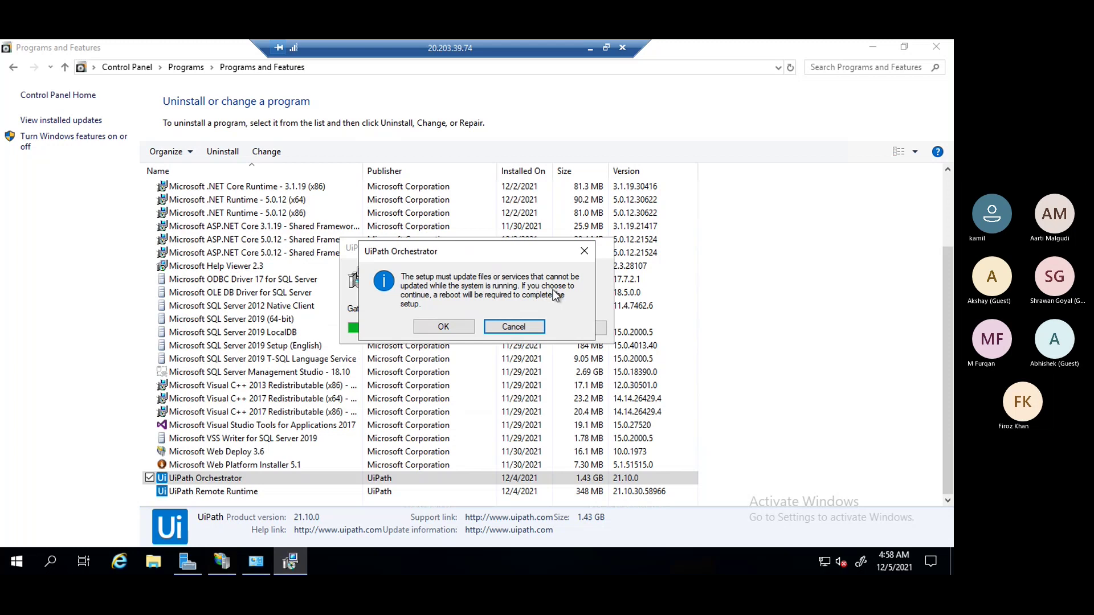
{"action": "left_click", "coordinate": [443, 328]}
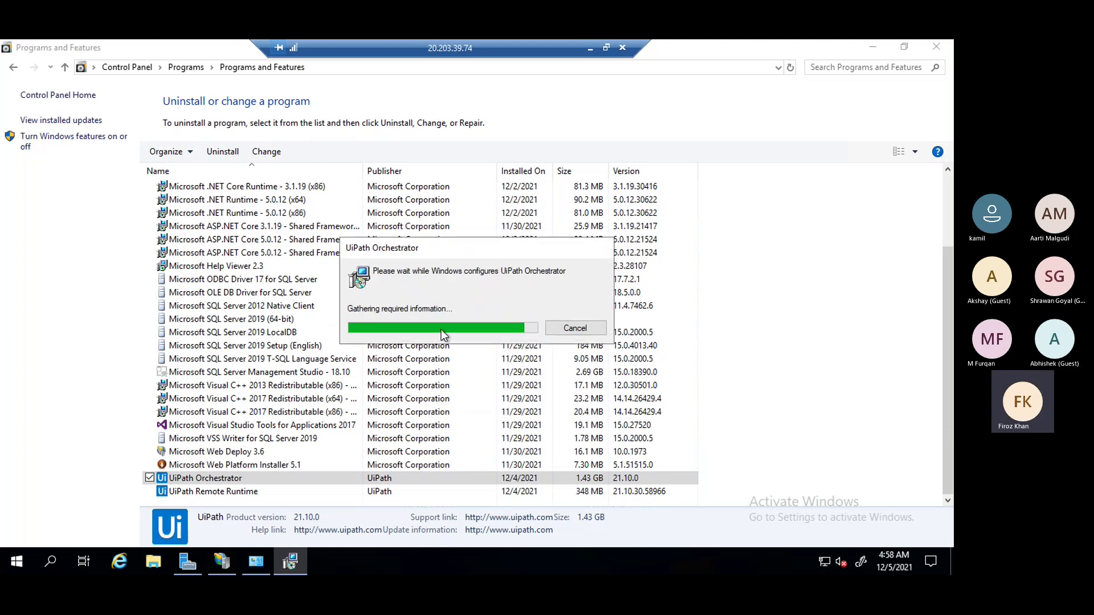
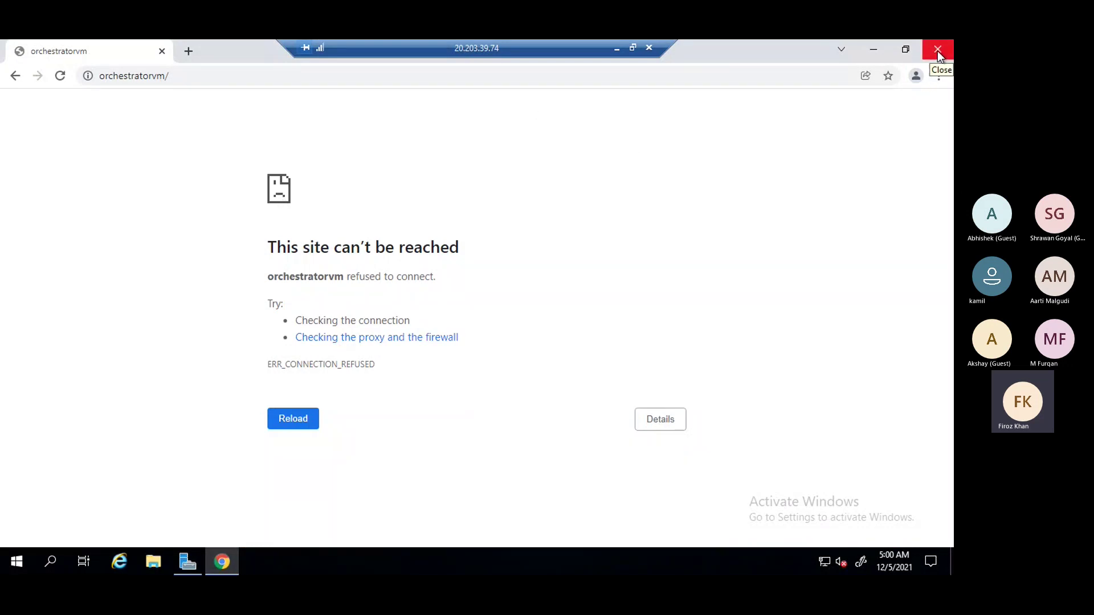
Close Chrome's unreachable orchestratorvm page and launch Server Manager by searching 'Ser'.
{"action": "left_click", "coordinate": [937, 52]}
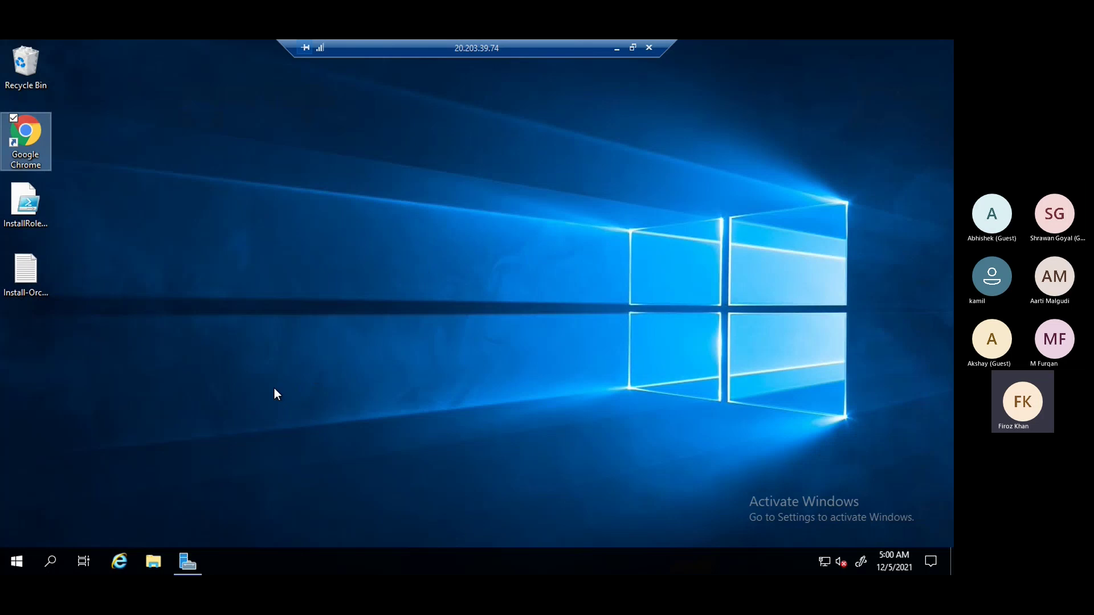
{"action": "left_click", "coordinate": [50, 559]}
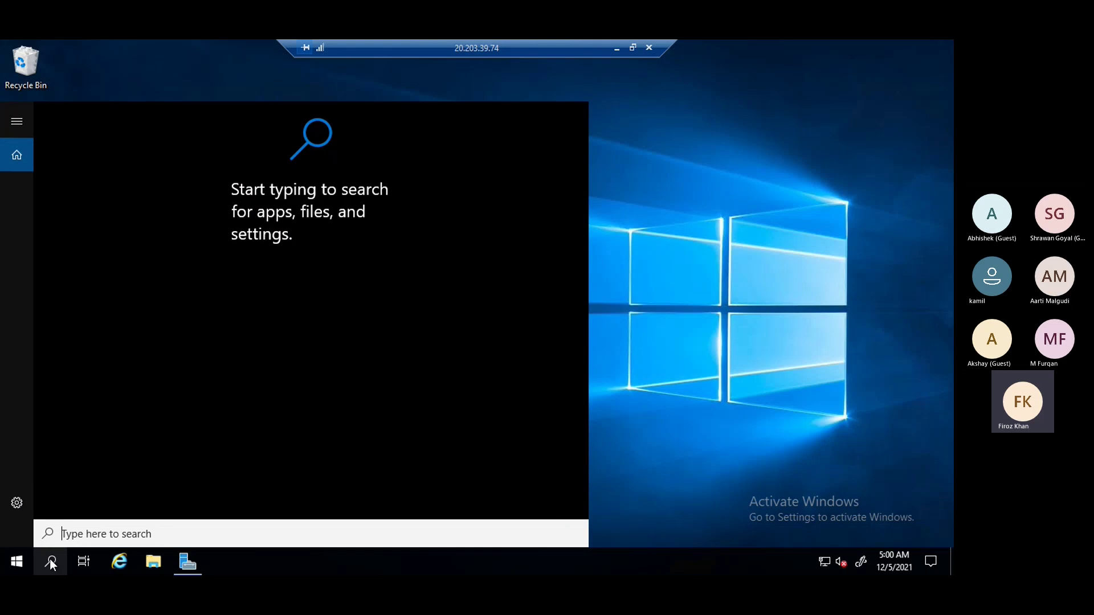
{"action": "type", "text": "Ser"}
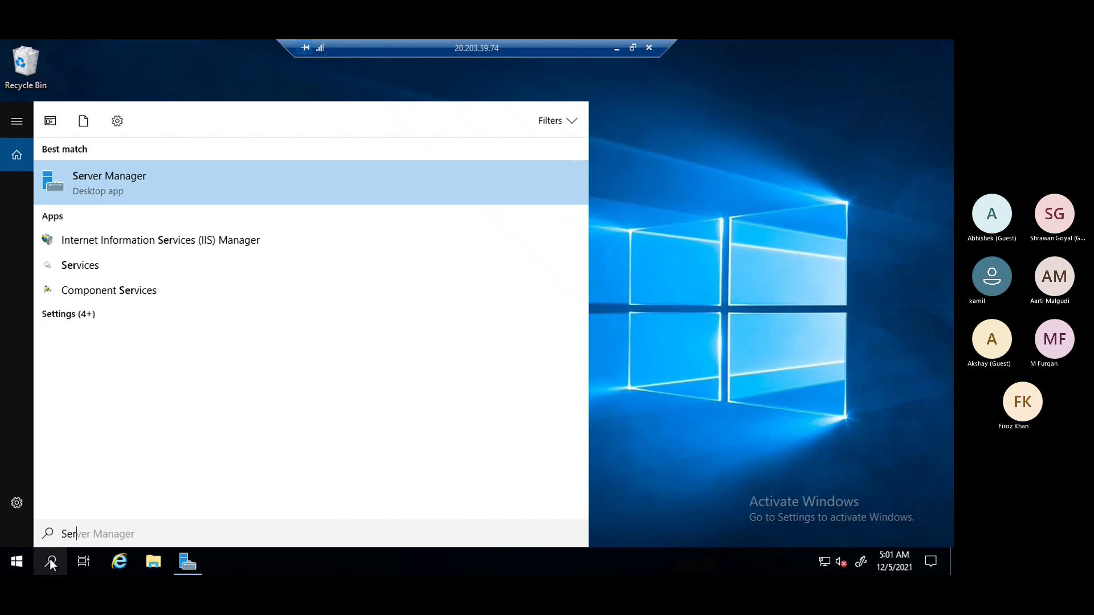
{"action": "left_click", "coordinate": [161, 182]}
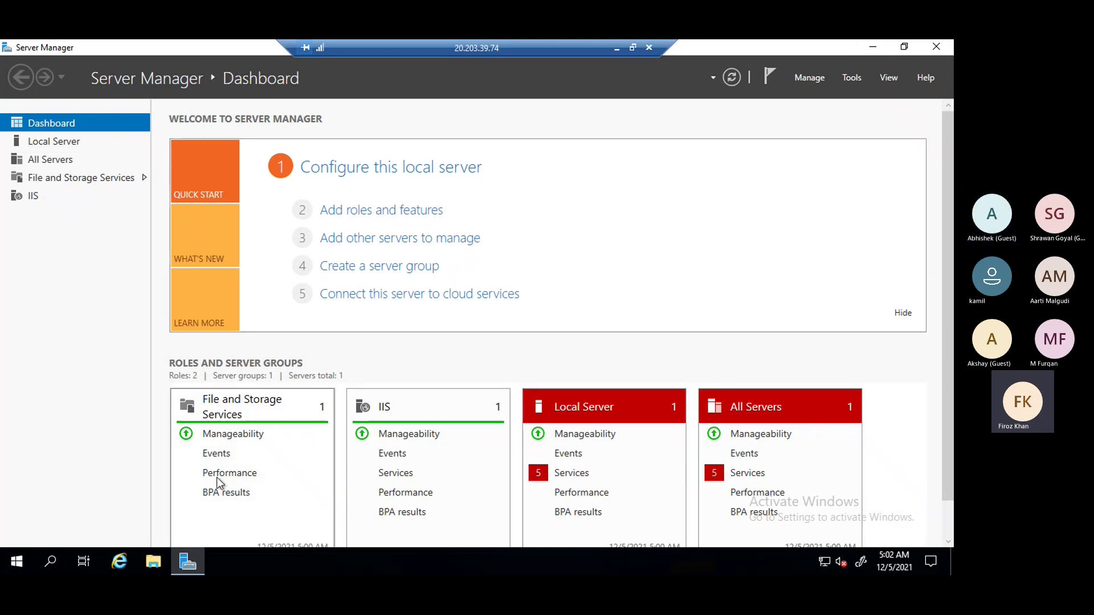
Minimize Server Manager and the remote session, then view the Azure account details.
{"action": "left_click", "coordinate": [872, 47]}
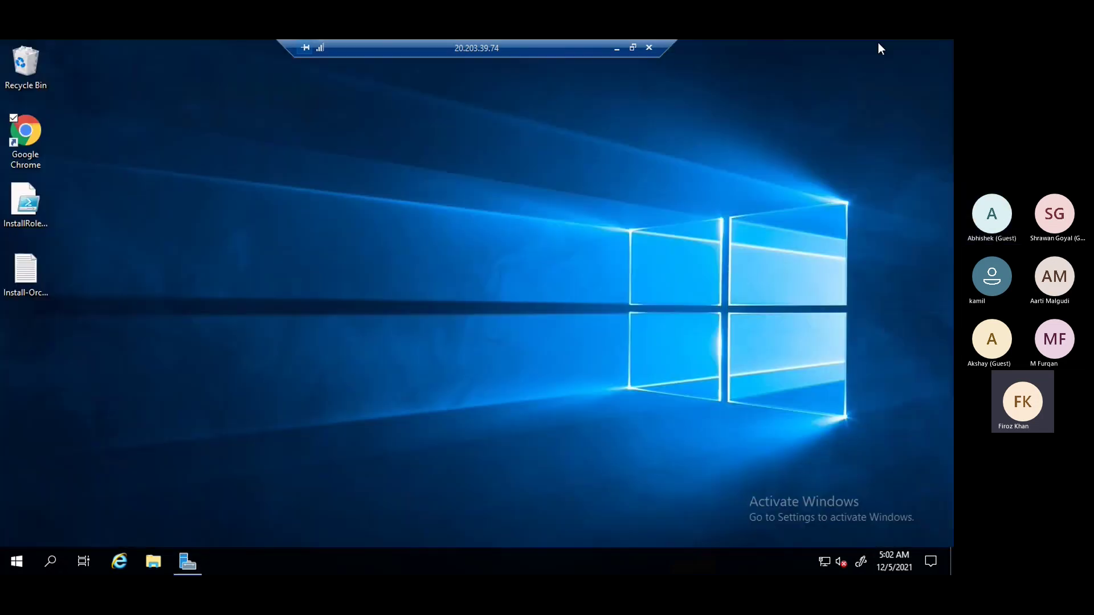
{"action": "left_click", "coordinate": [616, 48]}
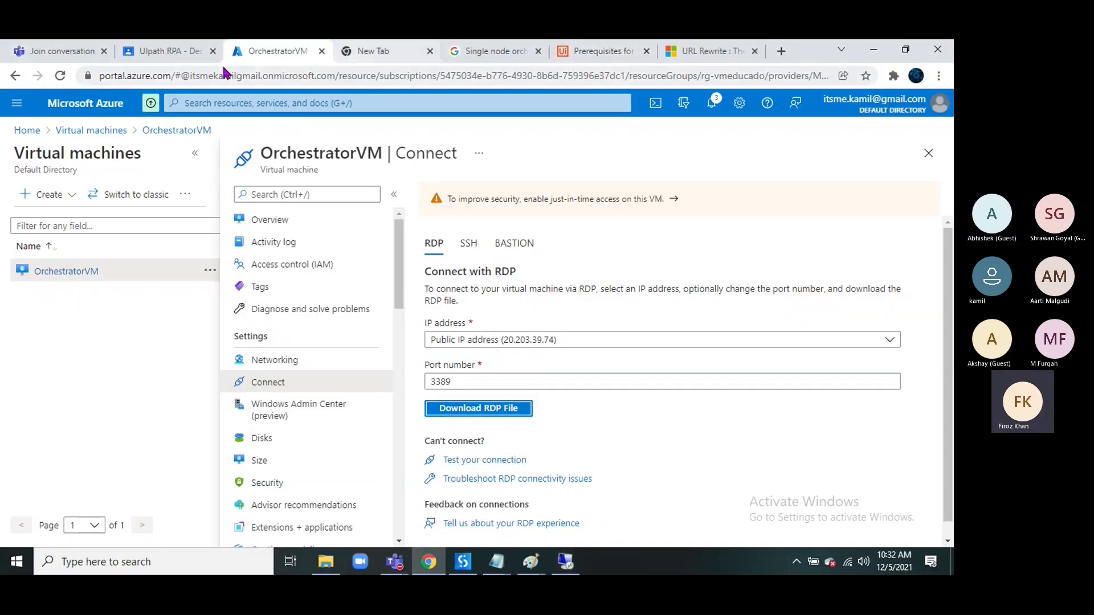
{"action": "left_click", "coordinate": [892, 107]}
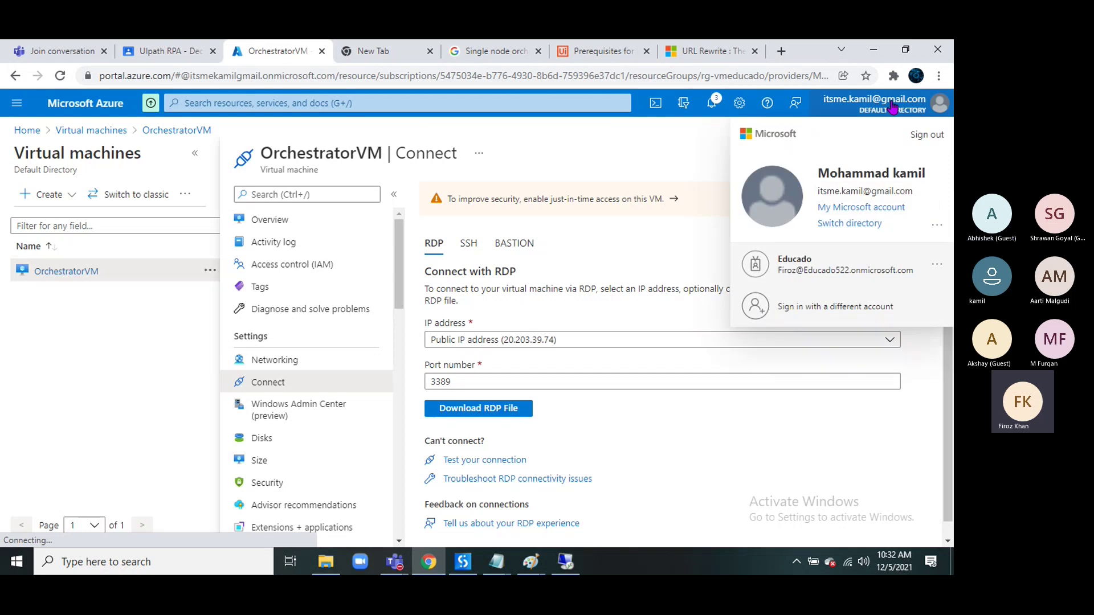
Check the portal notifications confirming OrchestratorVM started, close them, and minimize Chrome.
{"action": "left_click", "coordinate": [657, 171]}
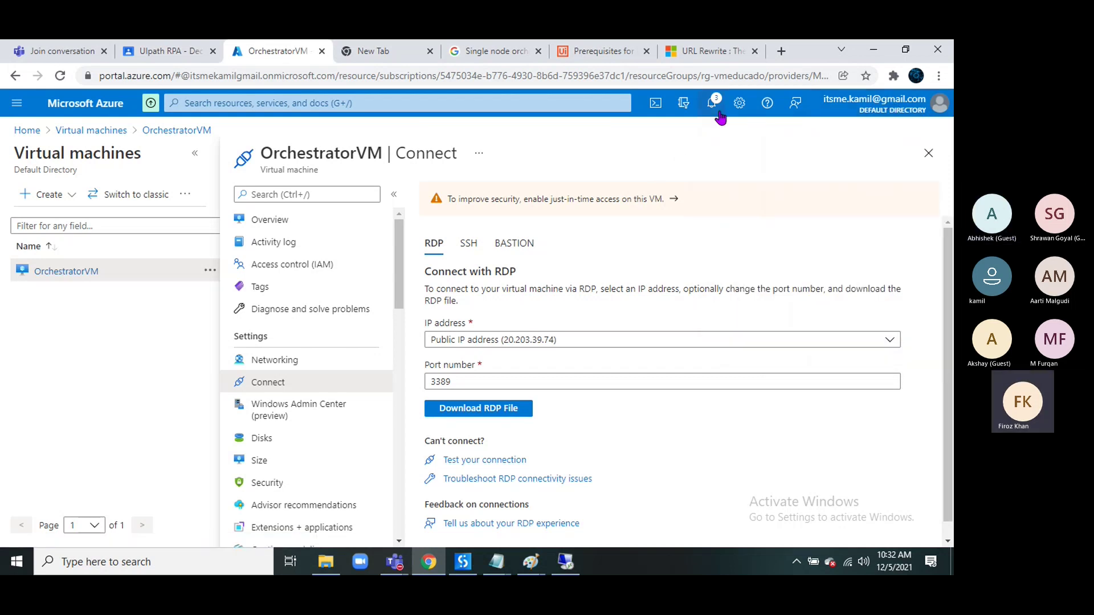
{"action": "left_click", "coordinate": [712, 103]}
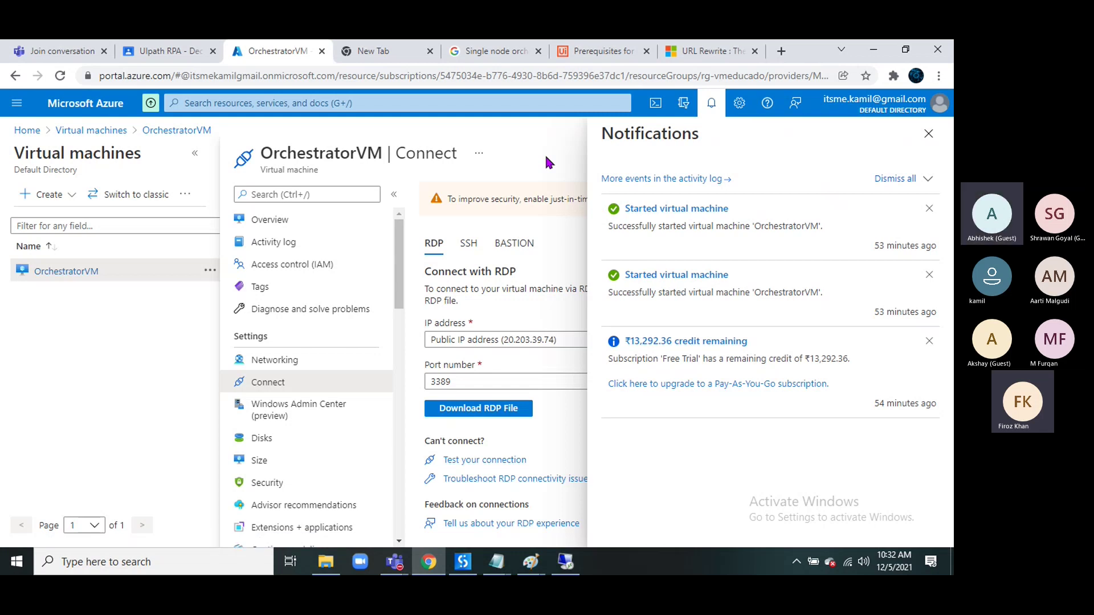
{"action": "left_click", "coordinate": [929, 133]}
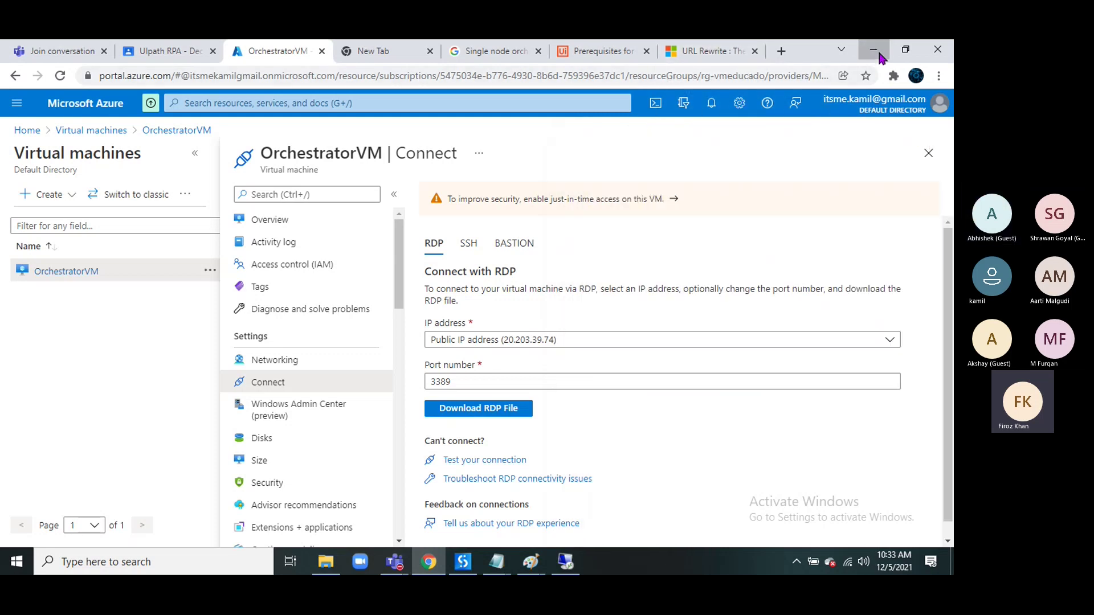
{"action": "left_click", "coordinate": [873, 50]}
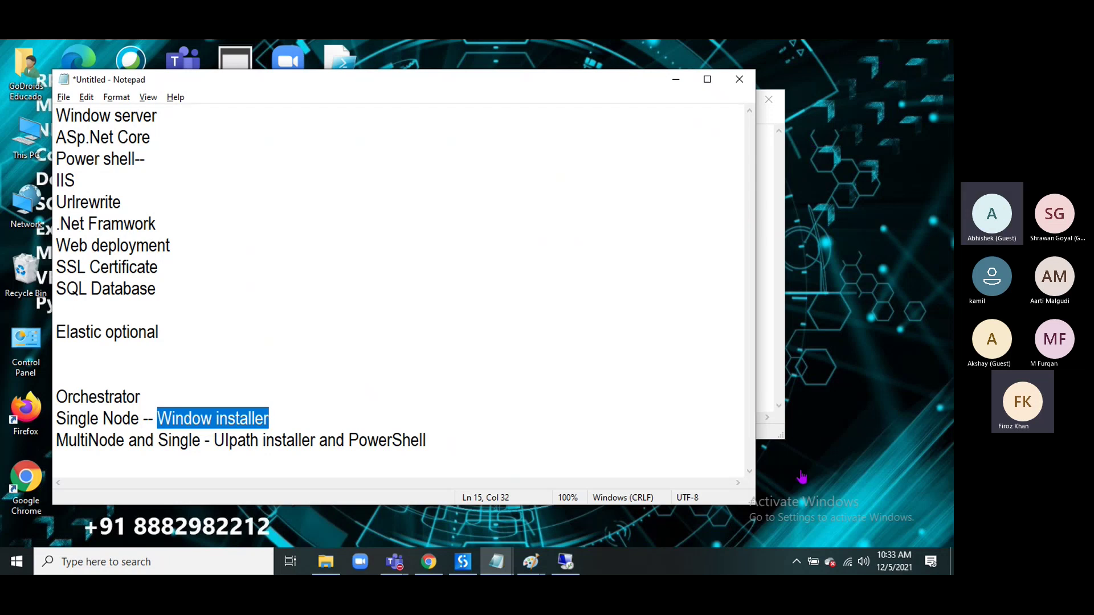
Bring the Remote Desktop session to OrchestratorVM back to the front.
{"action": "left_click", "coordinate": [565, 564]}
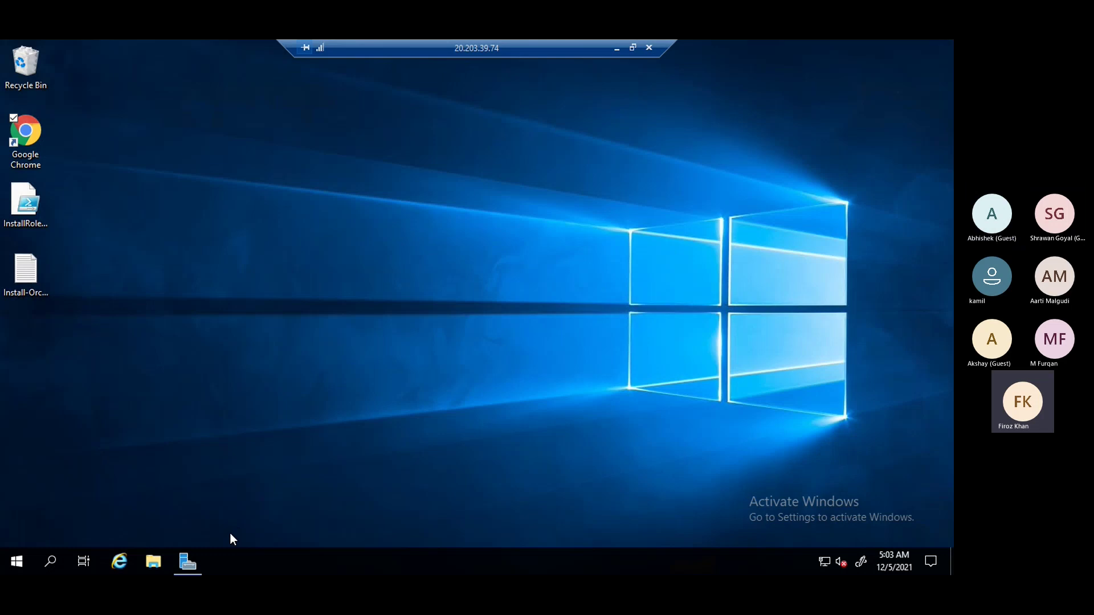
Open Server Manager and advance the Add Roles and Features Wizard to Installation Type.
{"action": "left_click", "coordinate": [51, 563]}
{"action": "type", "text": "Server"}
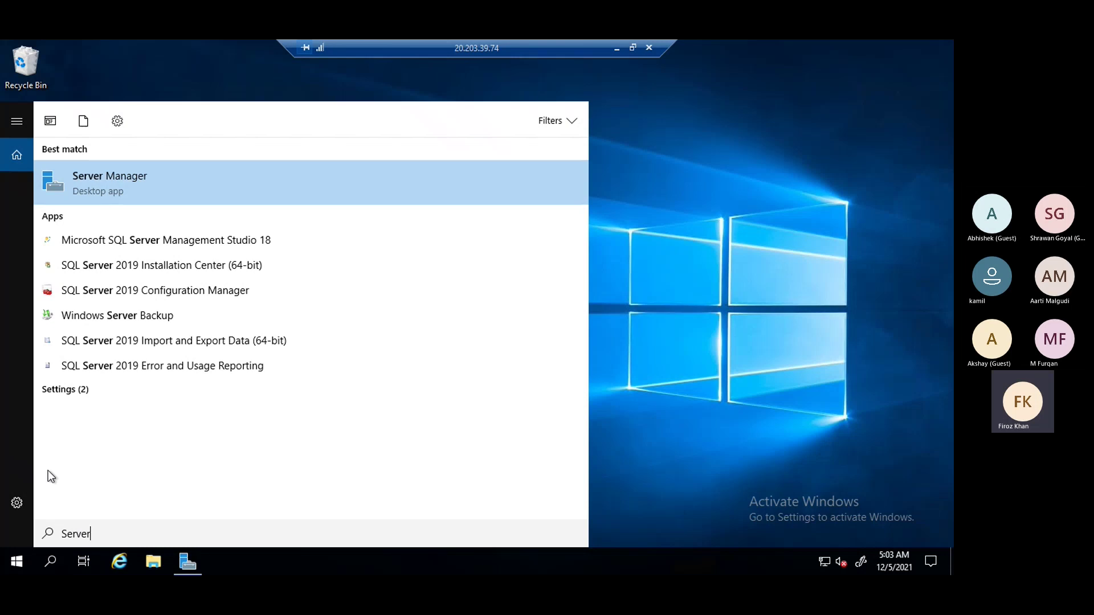
{"action": "left_click", "coordinate": [182, 180]}
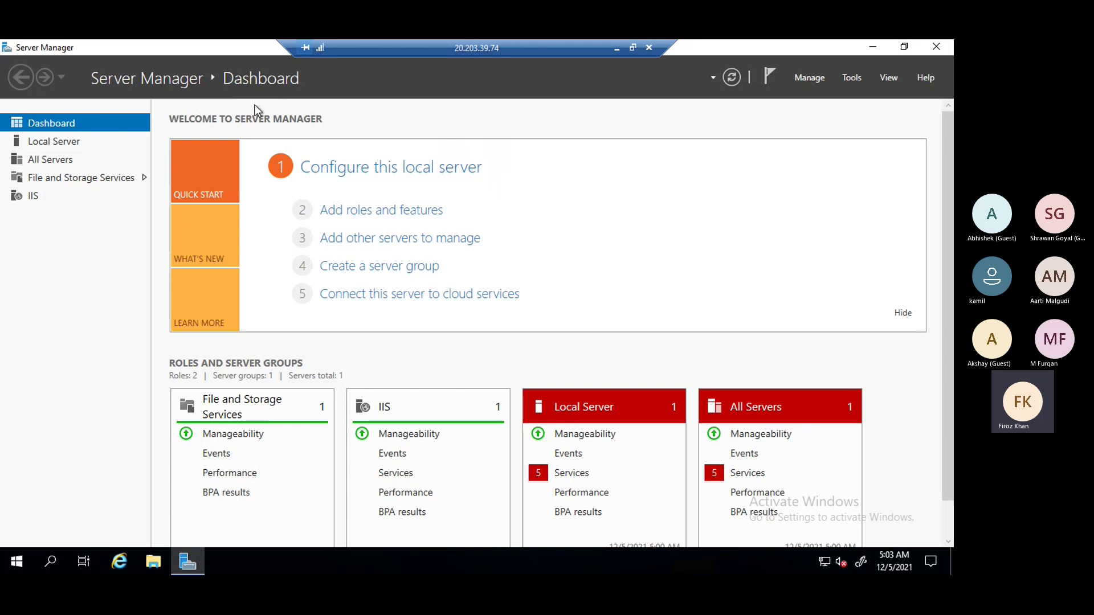
{"action": "left_click", "coordinate": [360, 219]}
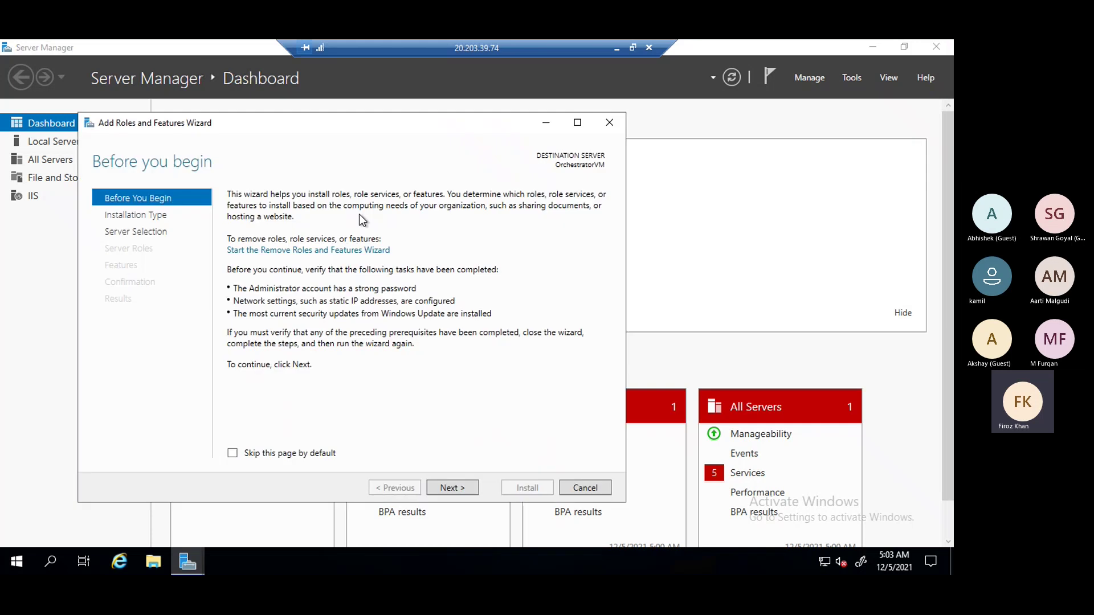
{"action": "left_click_drag", "start_coordinate": [362, 126], "coordinate": [481, 106]}
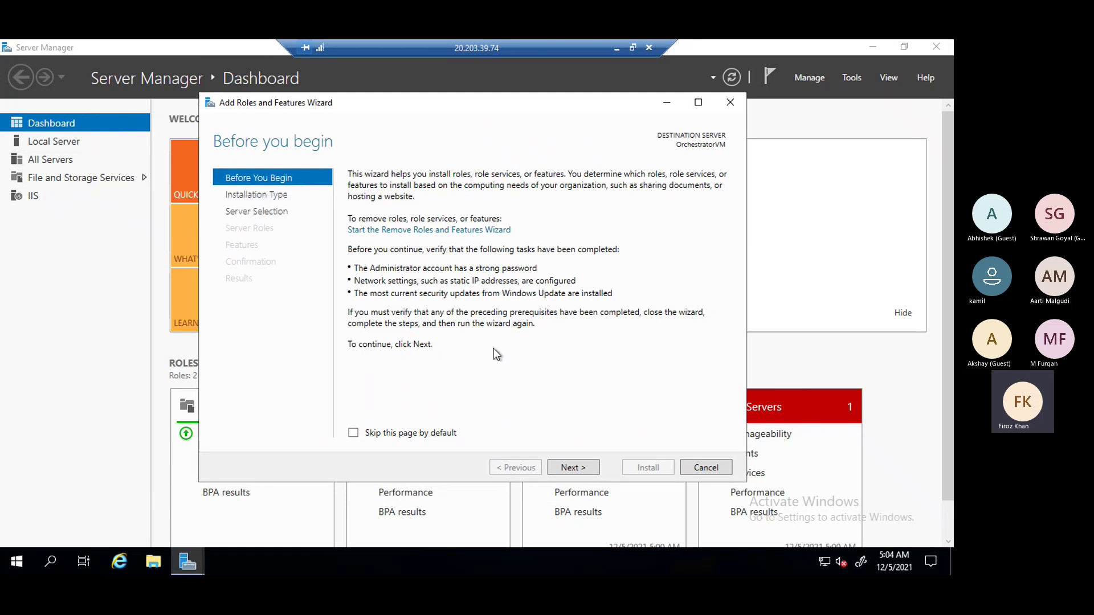
{"action": "left_click", "coordinate": [580, 471]}
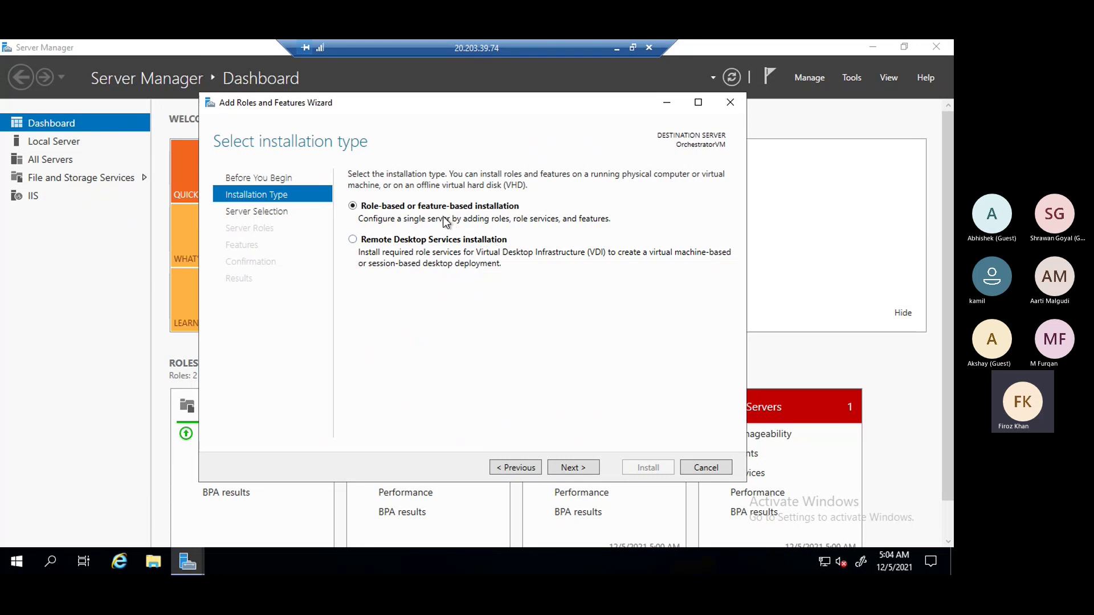
On the local desktop, bring up the UiPath installation Prerequisites docs, scrolled to the top.
{"action": "left_click", "coordinate": [616, 48]}
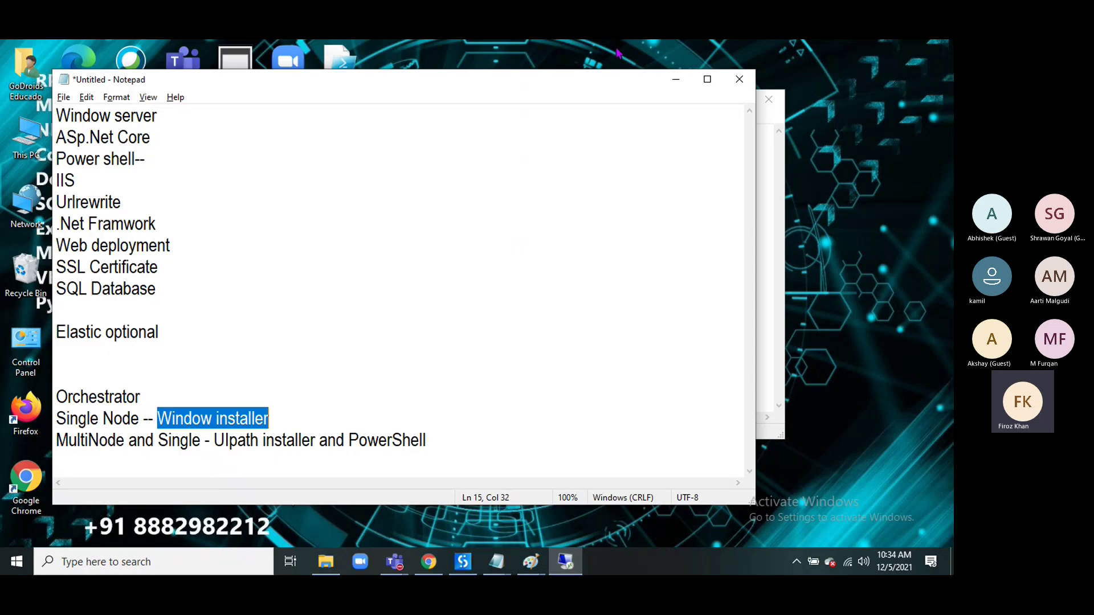
{"action": "left_click", "coordinate": [429, 562]}
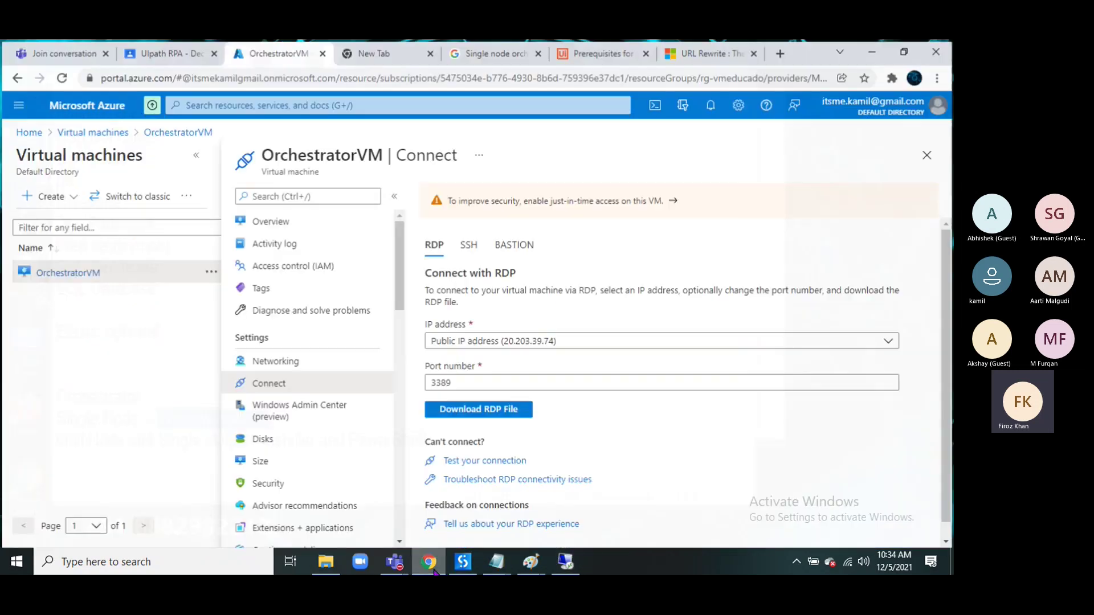
{"action": "left_click", "coordinate": [620, 53]}
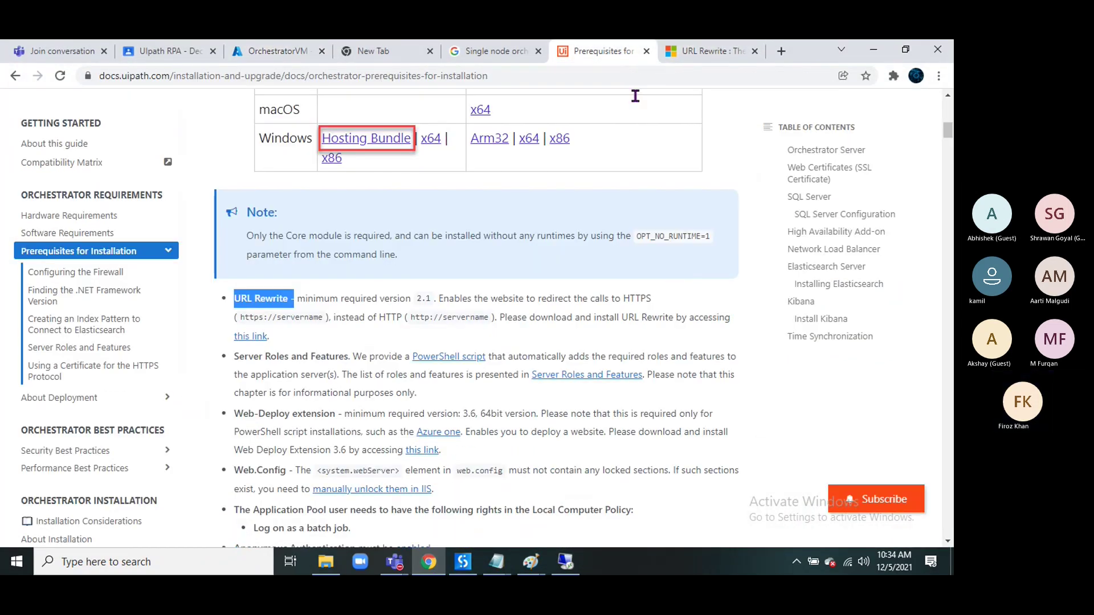
{"action": "scroll", "coordinate": [705, 291], "scroll_direction": "up", "scroll_amount": 8}
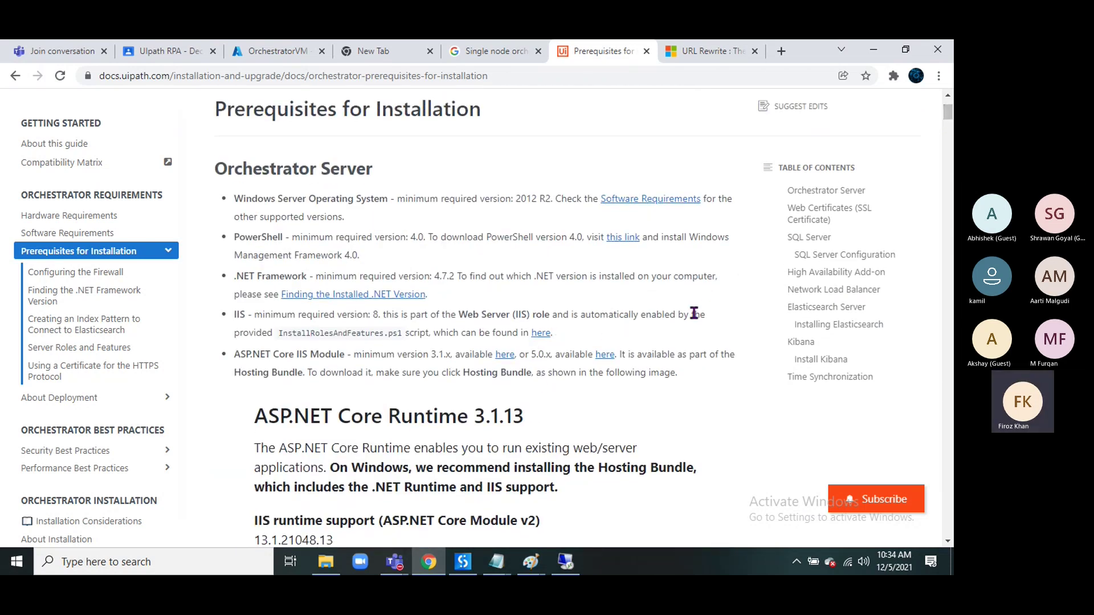
Open InstallRolesAndFeatures.ps1 and select its list of IIS features, then minimize Chrome.
{"action": "left_click", "coordinate": [541, 335]}
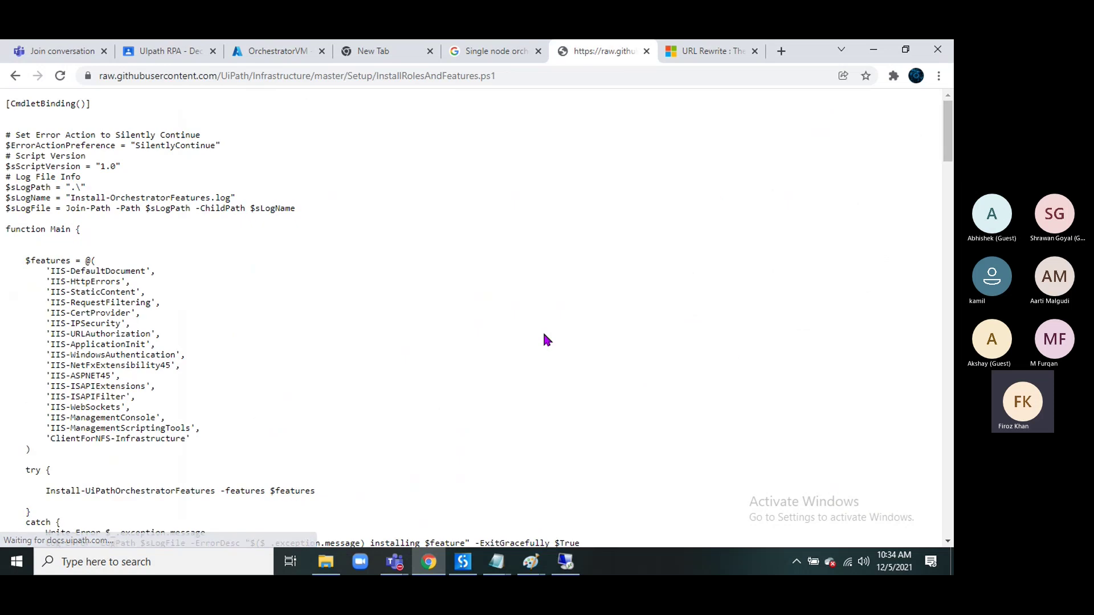
{"action": "left_click_drag", "start_coordinate": [51, 271], "coordinate": [195, 444]}
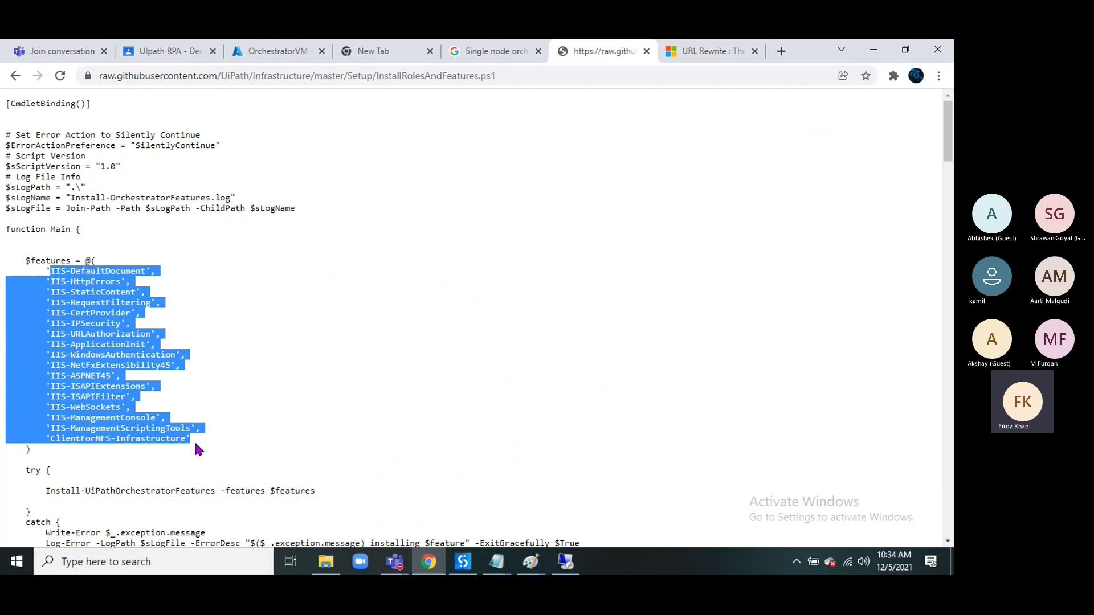
{"action": "left_click", "coordinate": [878, 49]}
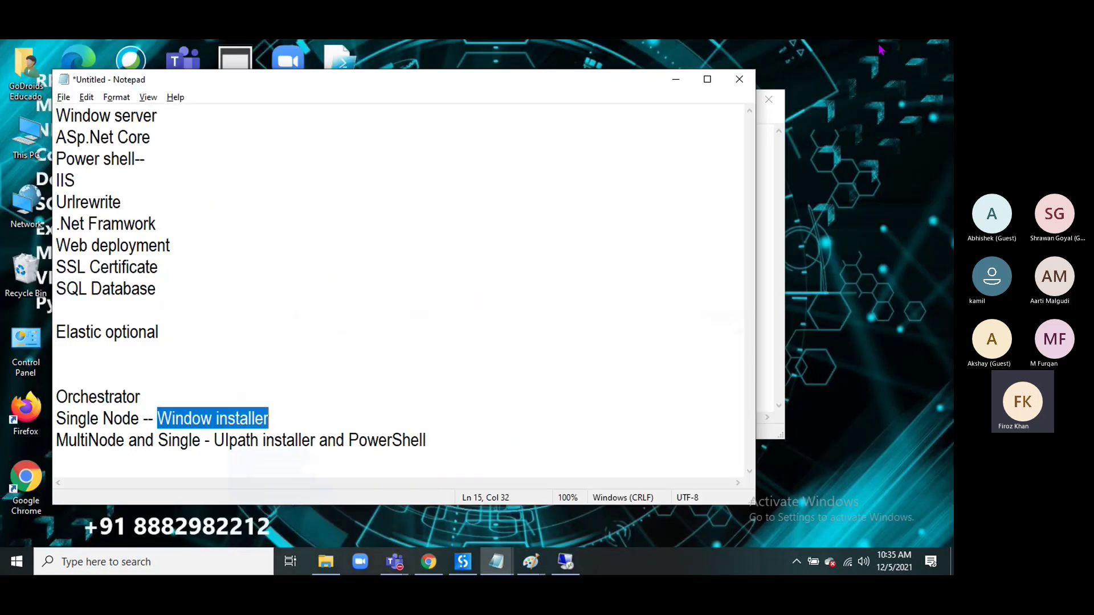
In the remote wizard, advance past destination server to the Server Roles list.
{"action": "left_click", "coordinate": [566, 562]}
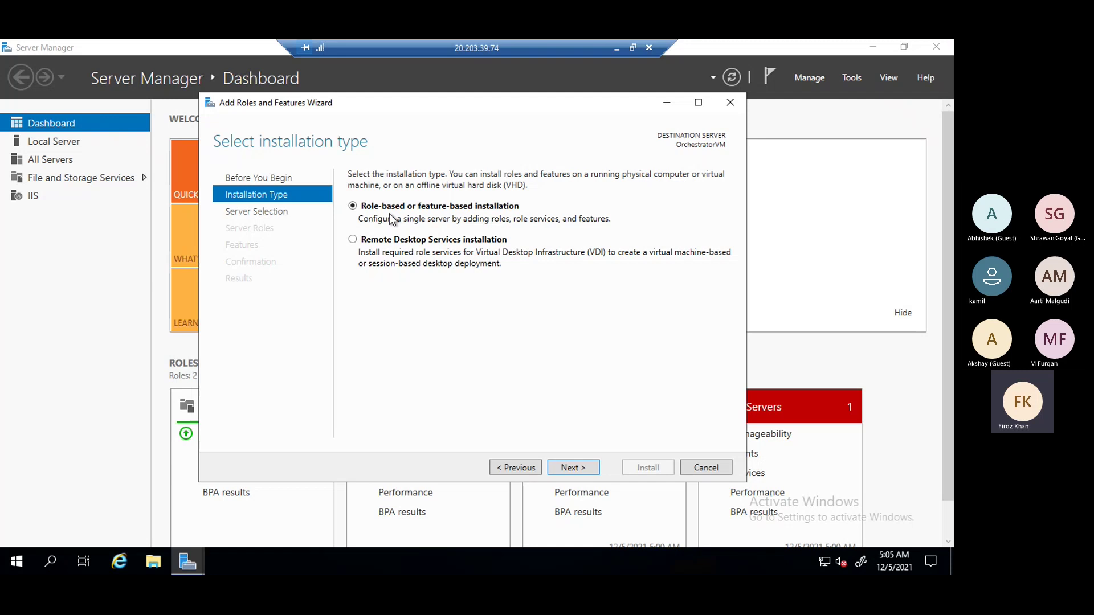
{"action": "left_click", "coordinate": [590, 469]}
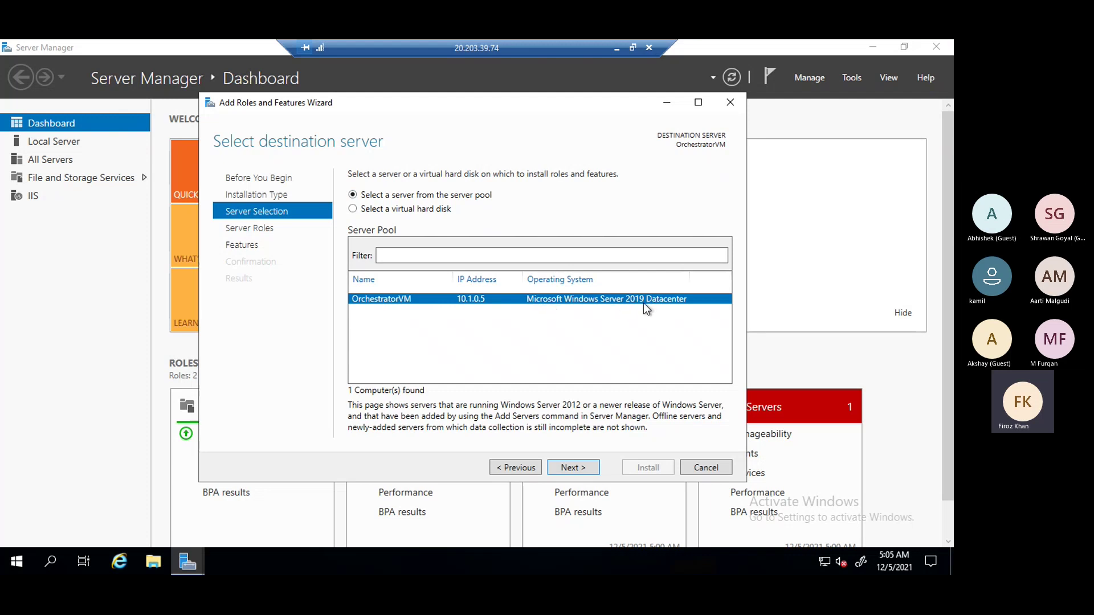
{"action": "left_click", "coordinate": [572, 468]}
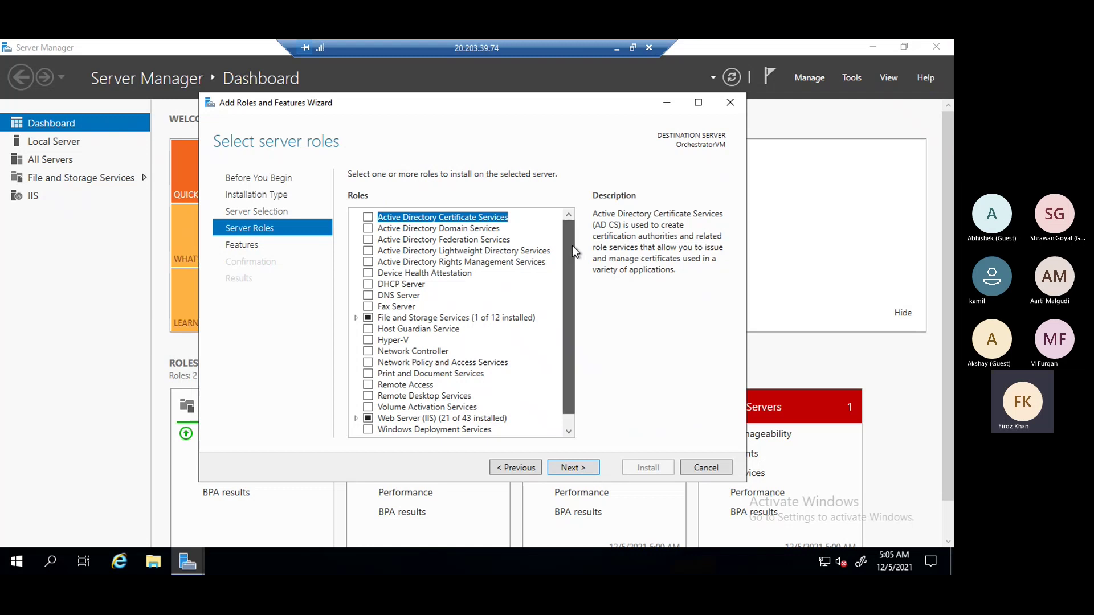
Expand Web Server (IIS) > Application Development, review 8 of 11 installed, then cancel.
{"action": "left_click_drag", "start_coordinate": [572, 245], "coordinate": [572, 273]}
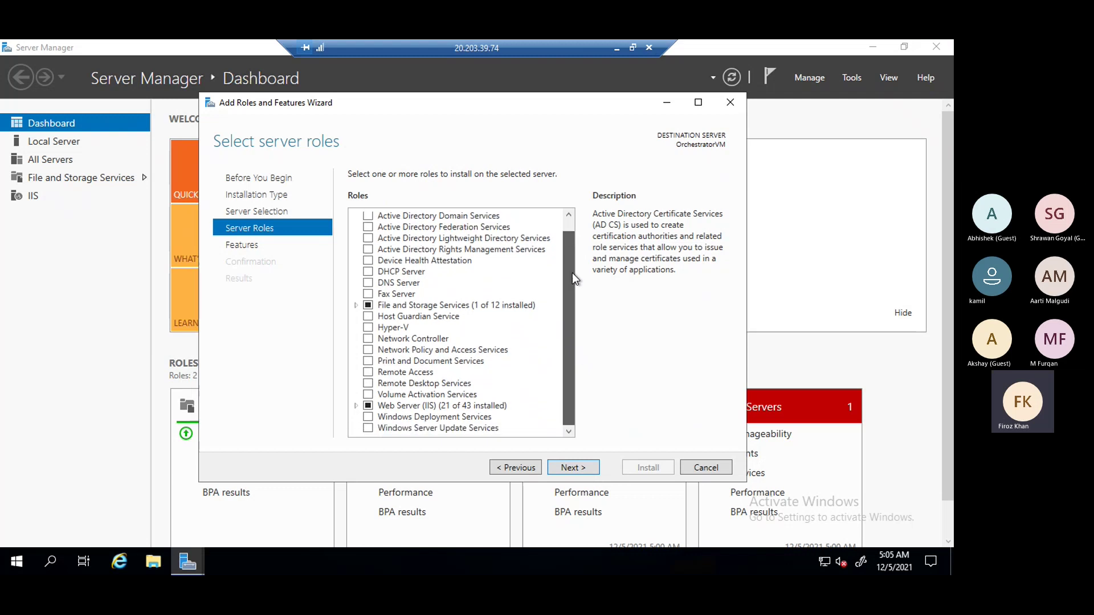
{"action": "left_click", "coordinate": [356, 406]}
{"action": "left_click_drag", "start_coordinate": [570, 300], "coordinate": [573, 384]}
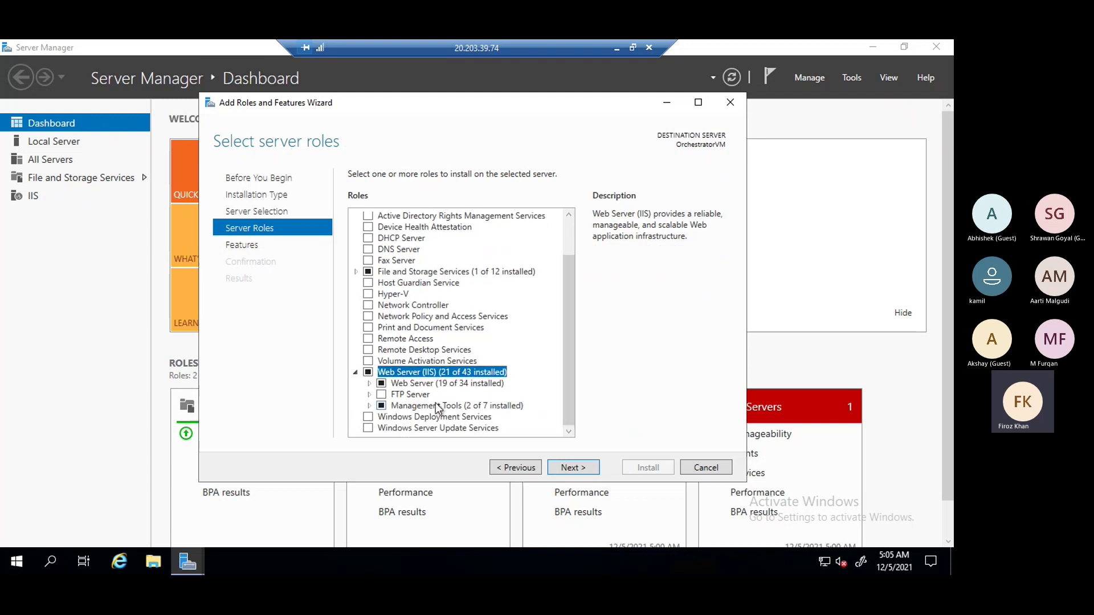
{"action": "left_click", "coordinate": [370, 384]}
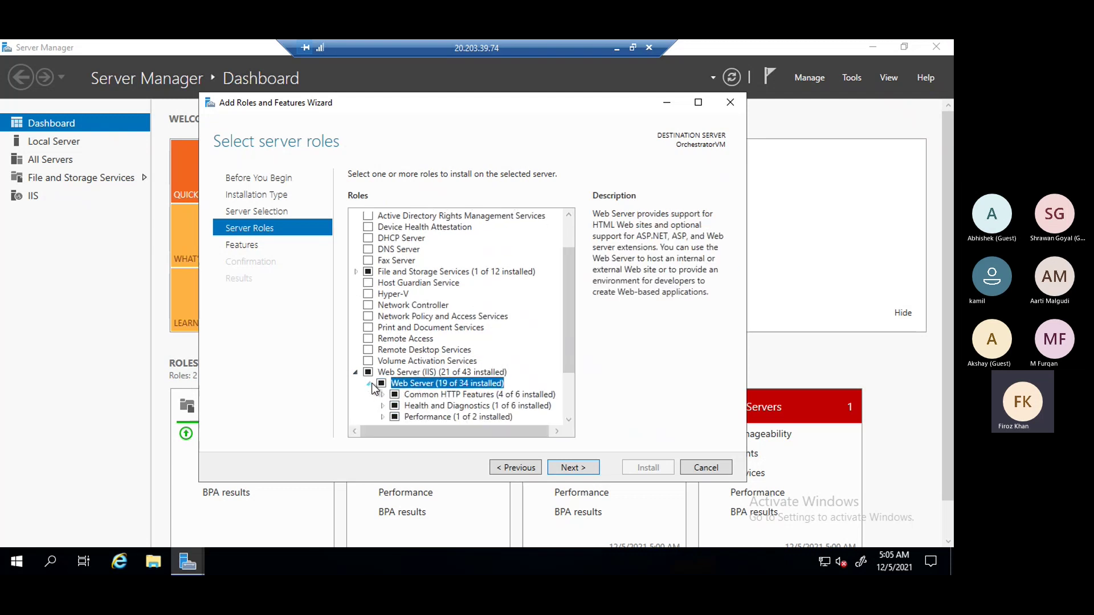
{"action": "left_click_drag", "start_coordinate": [565, 327], "coordinate": [566, 387]}
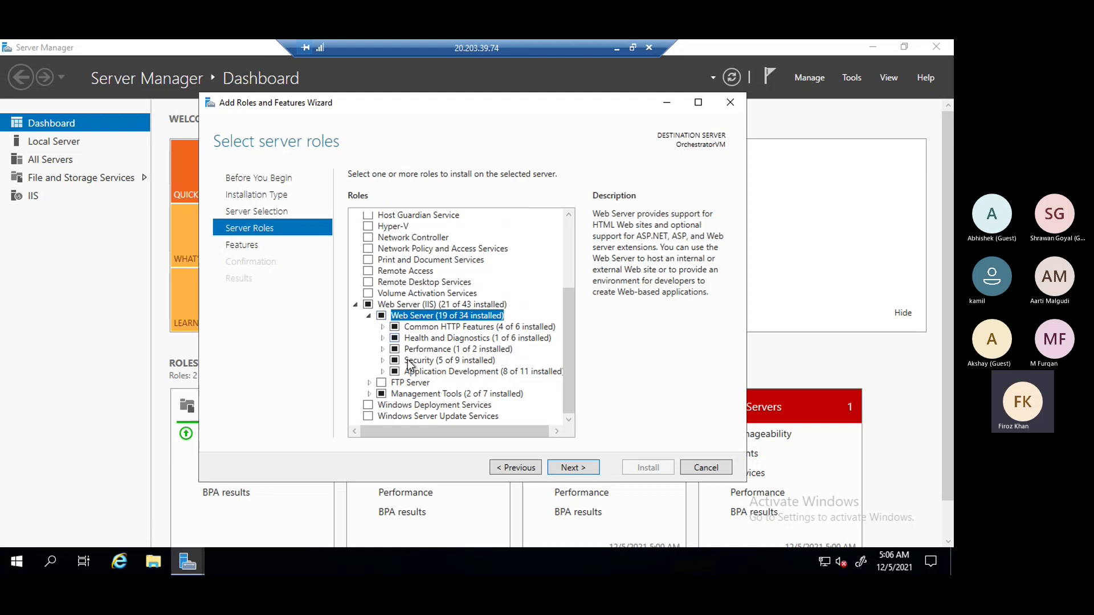
{"action": "left_click", "coordinate": [383, 371]}
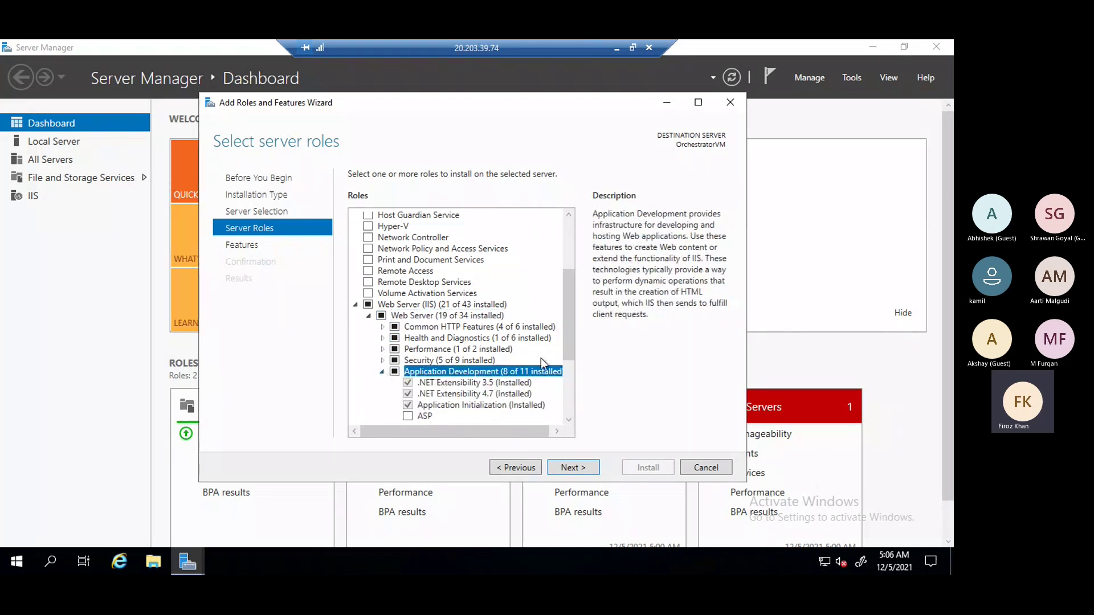
{"action": "left_click_drag", "start_coordinate": [565, 327], "coordinate": [572, 368]}
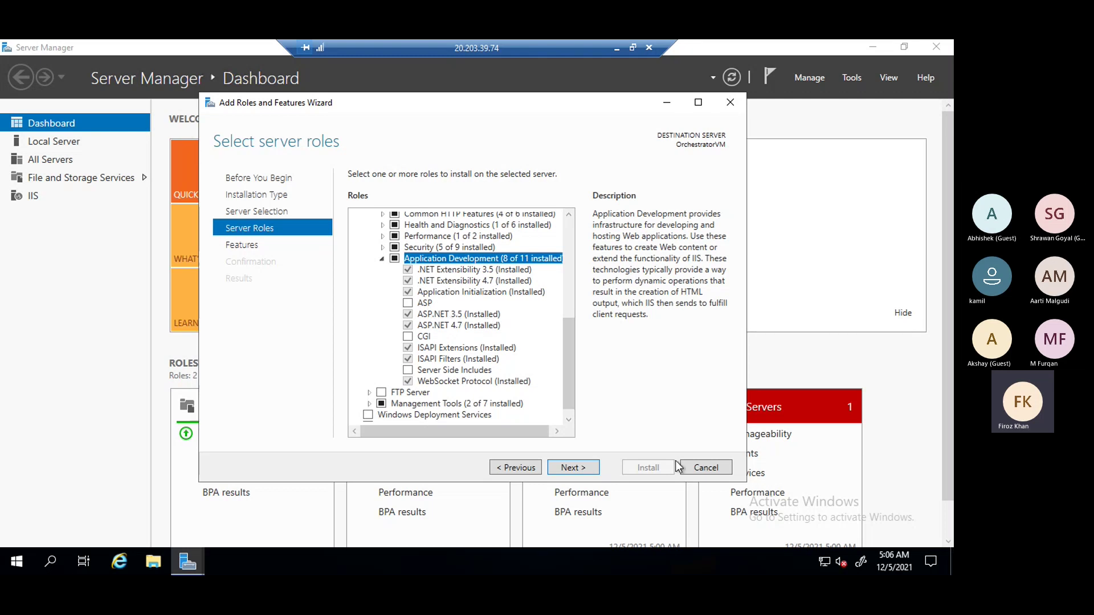
{"action": "left_click", "coordinate": [705, 467]}
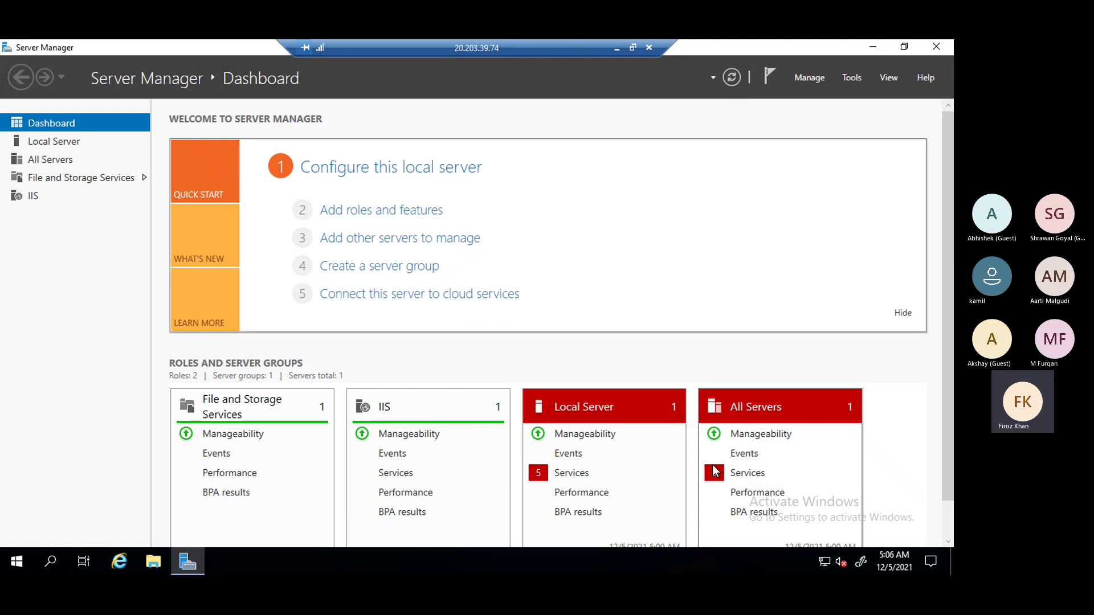
Launch Chrome on the server, search 'asp .net core download', and open Microsoft's Download .NET page.
{"action": "left_click", "coordinate": [876, 49]}
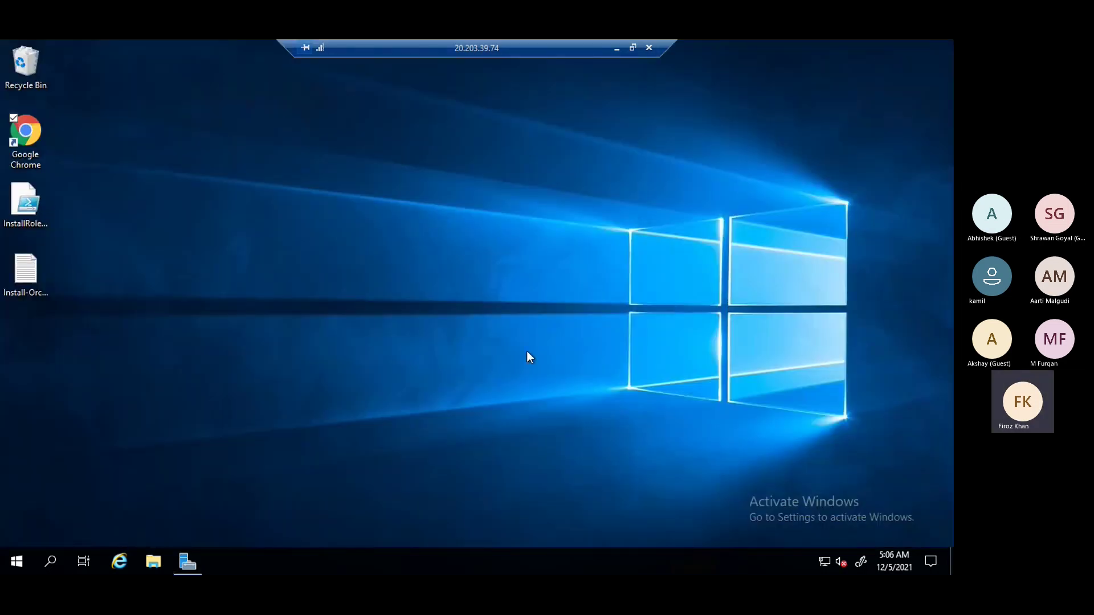
{"action": "double_click", "coordinate": [39, 146]}
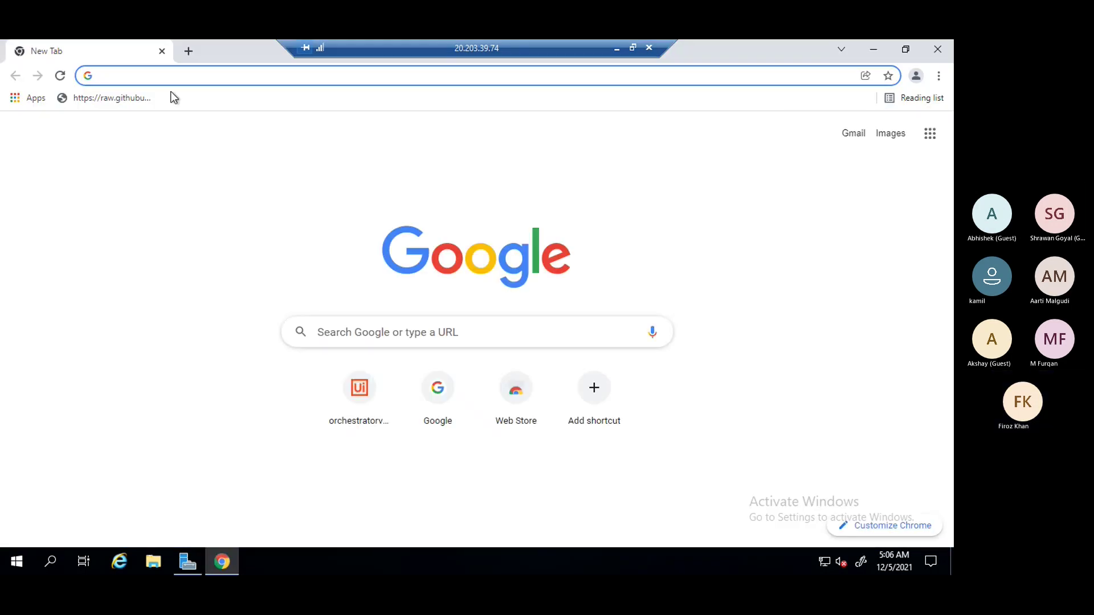
{"action": "type", "text": "Asp"}
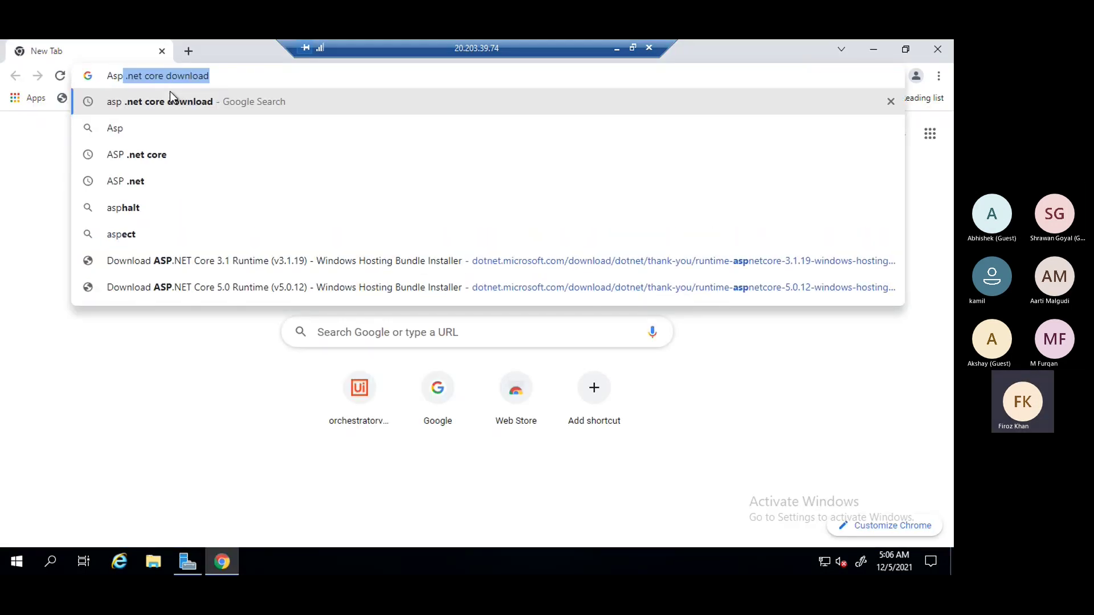
{"action": "left_click", "coordinate": [240, 76]}
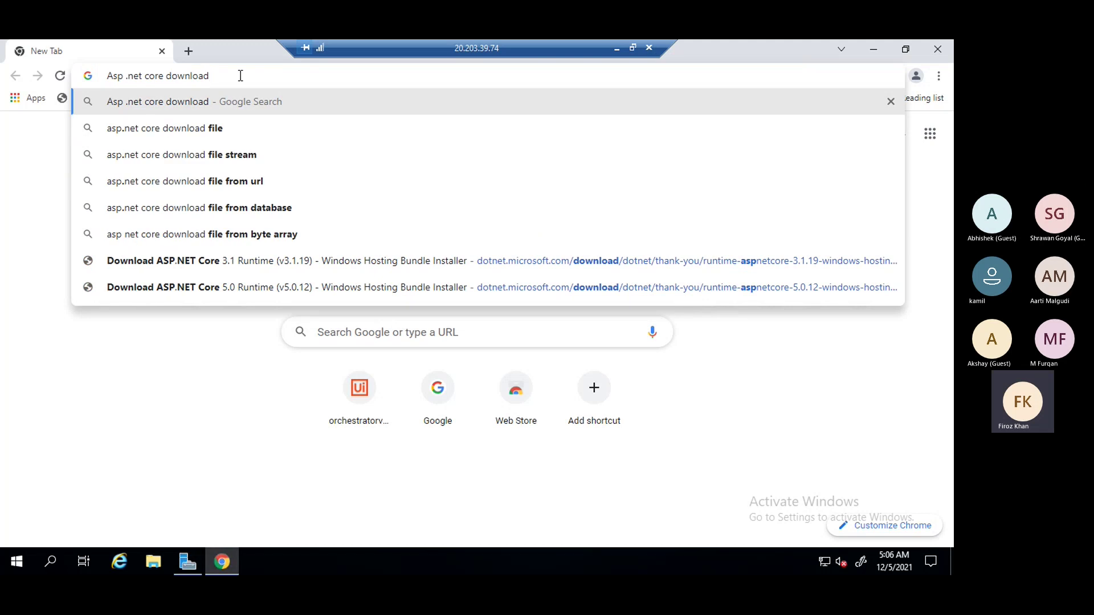
{"action": "key", "text": "Return"}
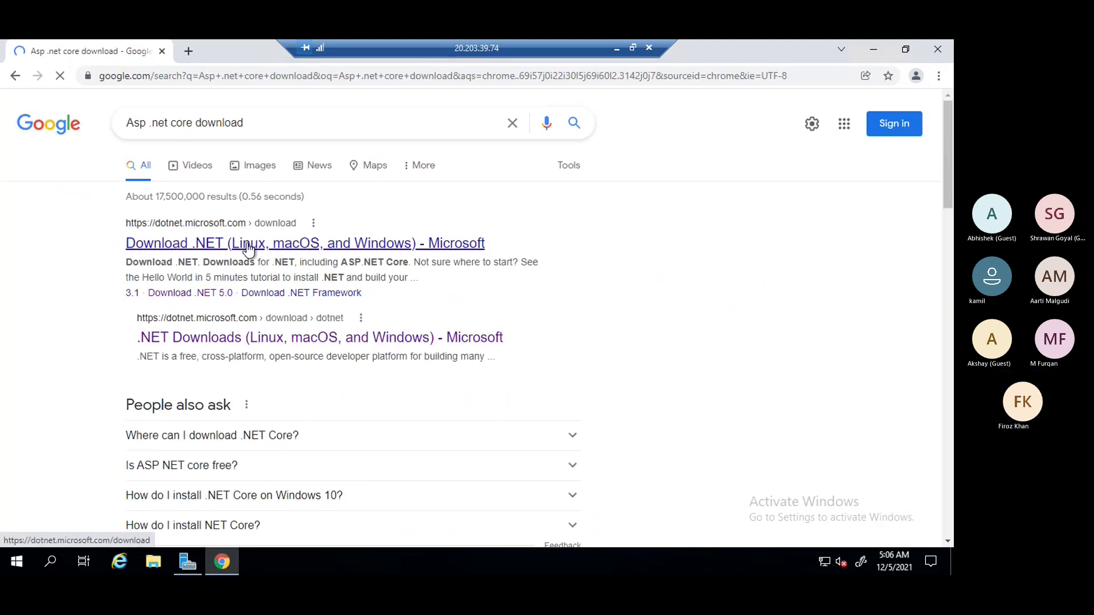
{"action": "left_click", "coordinate": [210, 244]}
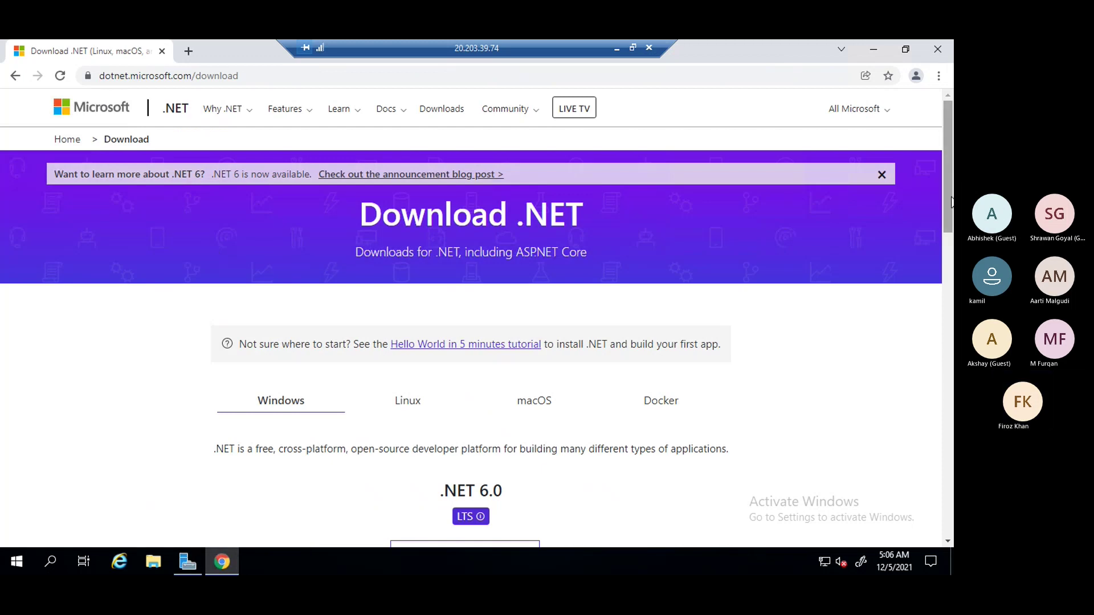
{"action": "left_click_drag", "start_coordinate": [949, 193], "coordinate": [953, 167]}
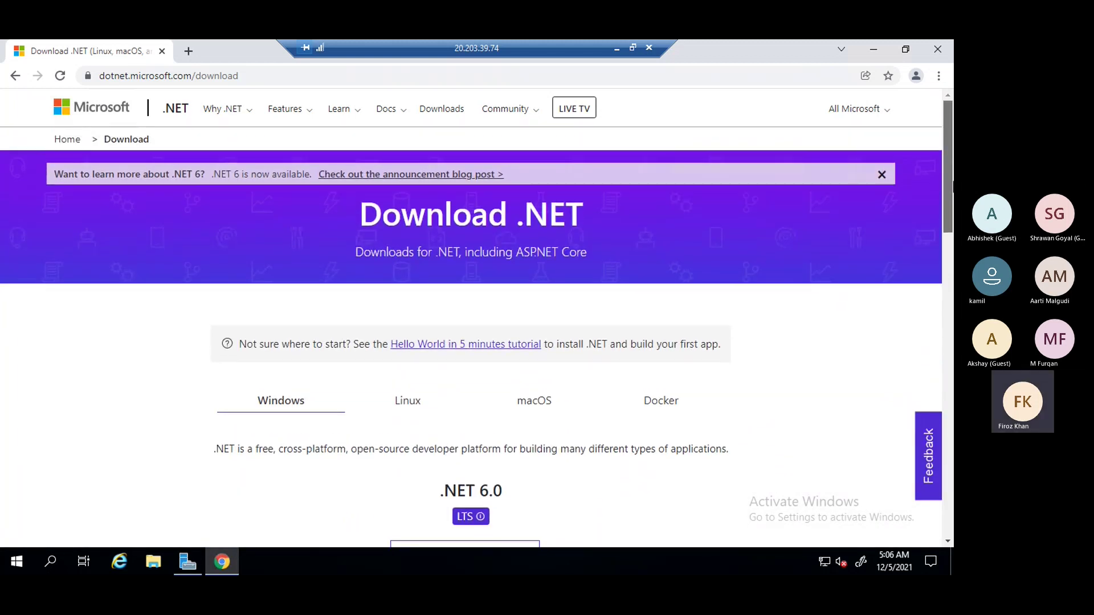
{"action": "left_click", "coordinate": [18, 76]}
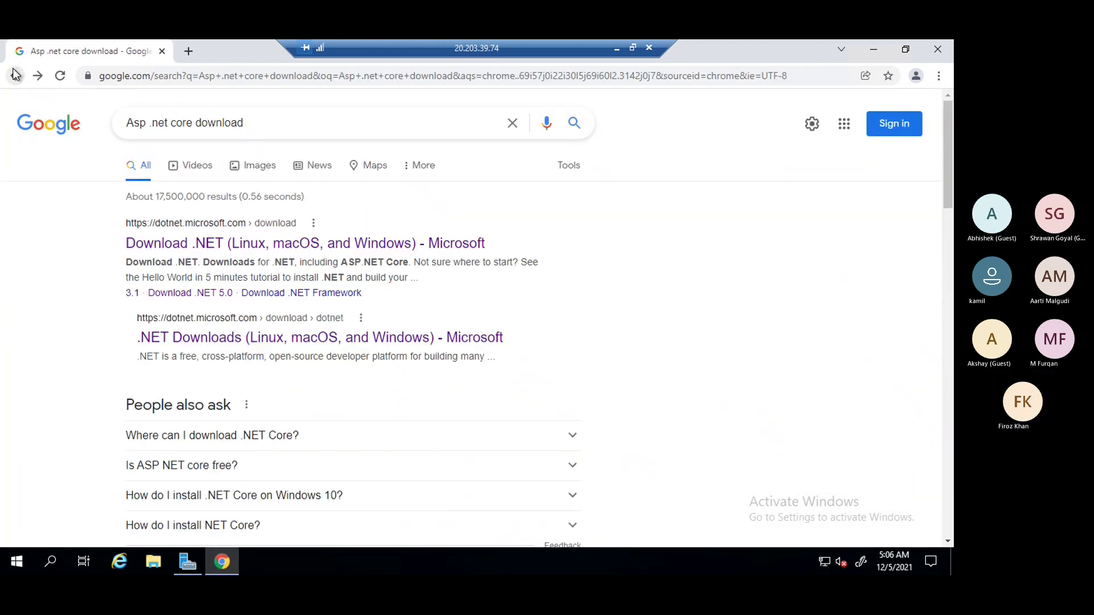
Rerun the search as 'asp.net core download', open Download .NET, and list all .NET versions.
{"action": "left_click", "coordinate": [151, 124]}
{"action": "key", "text": "BackSpace"}
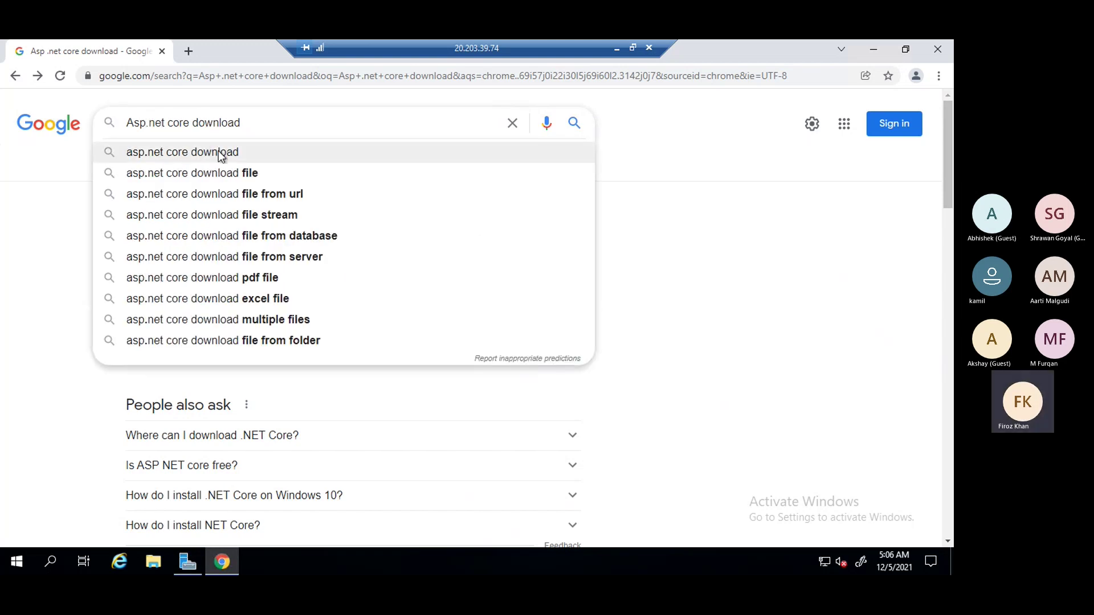
{"action": "left_click", "coordinate": [221, 152]}
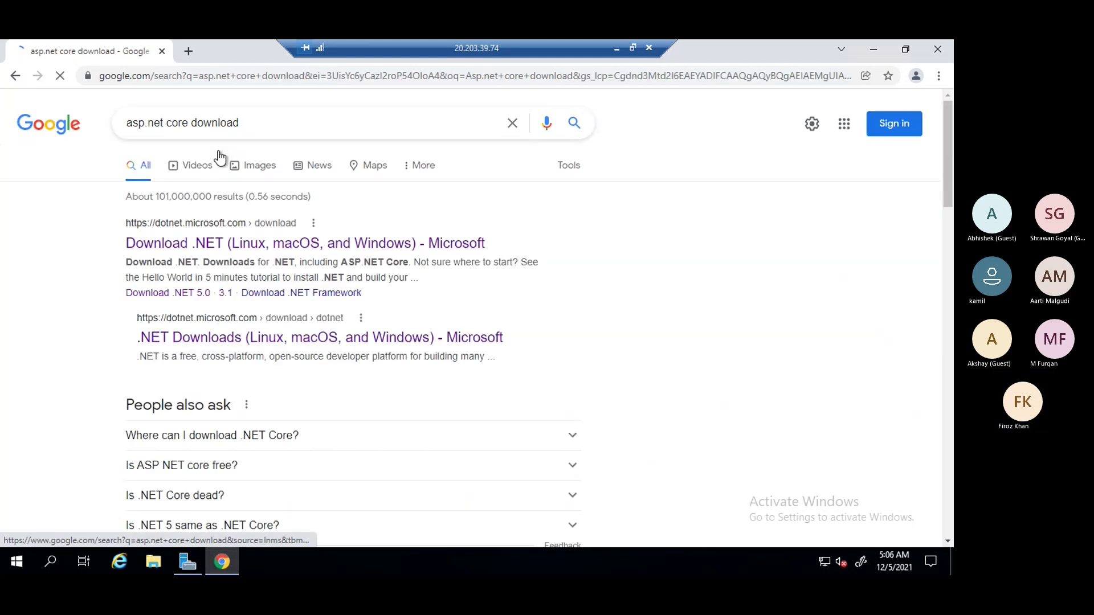
{"action": "left_click", "coordinate": [234, 244]}
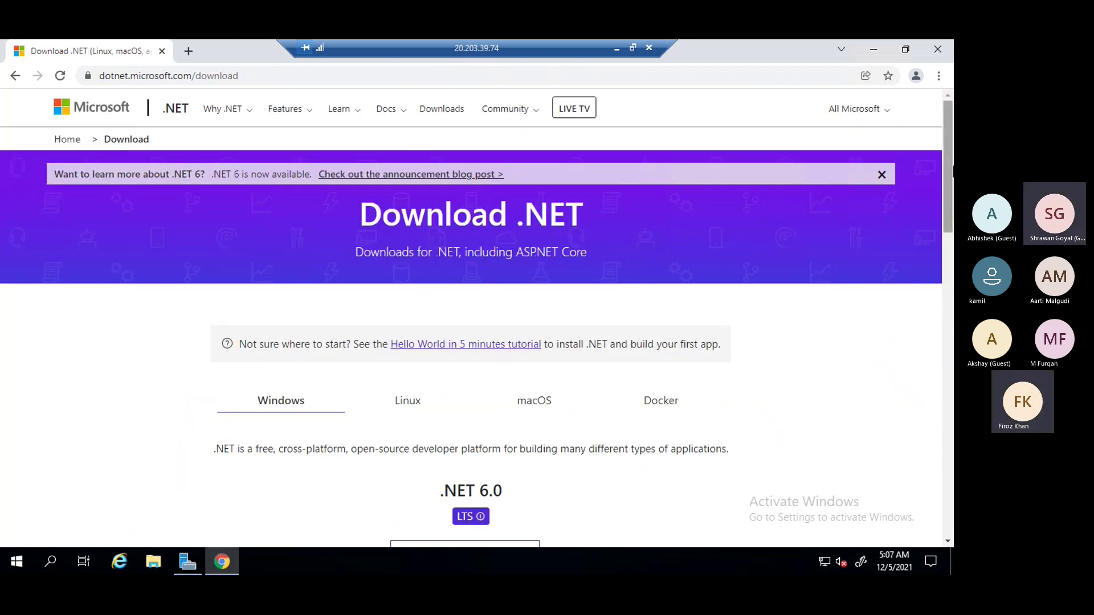
{"action": "scroll", "coordinate": [948, 228], "scroll_direction": "down", "scroll_amount": 3}
{"action": "scroll", "coordinate": [949, 228], "scroll_direction": "down", "scroll_amount": 1}
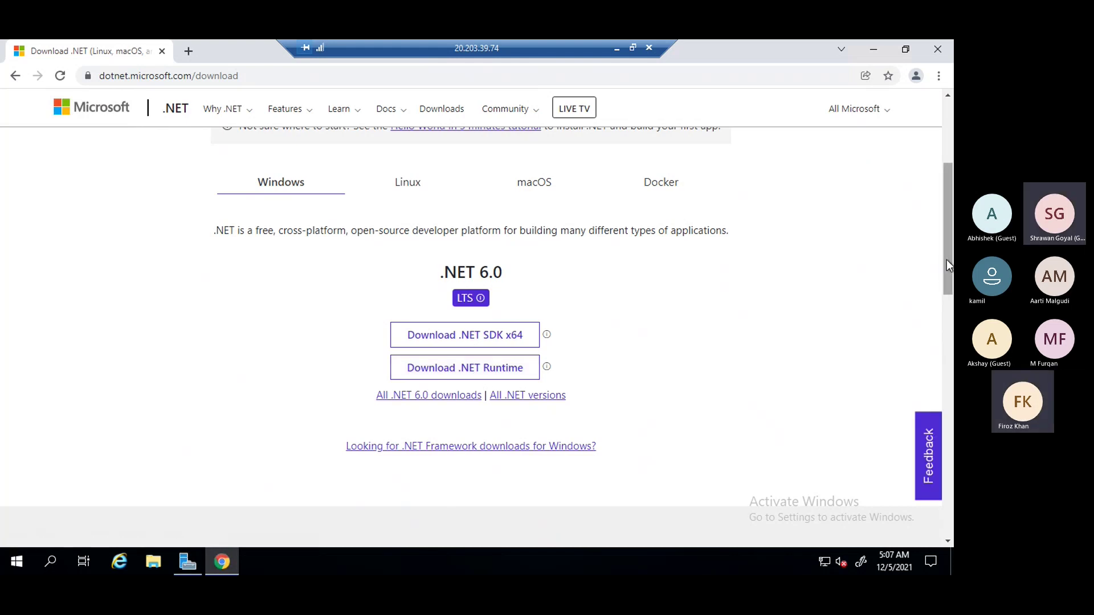
{"action": "left_click", "coordinate": [565, 401]}
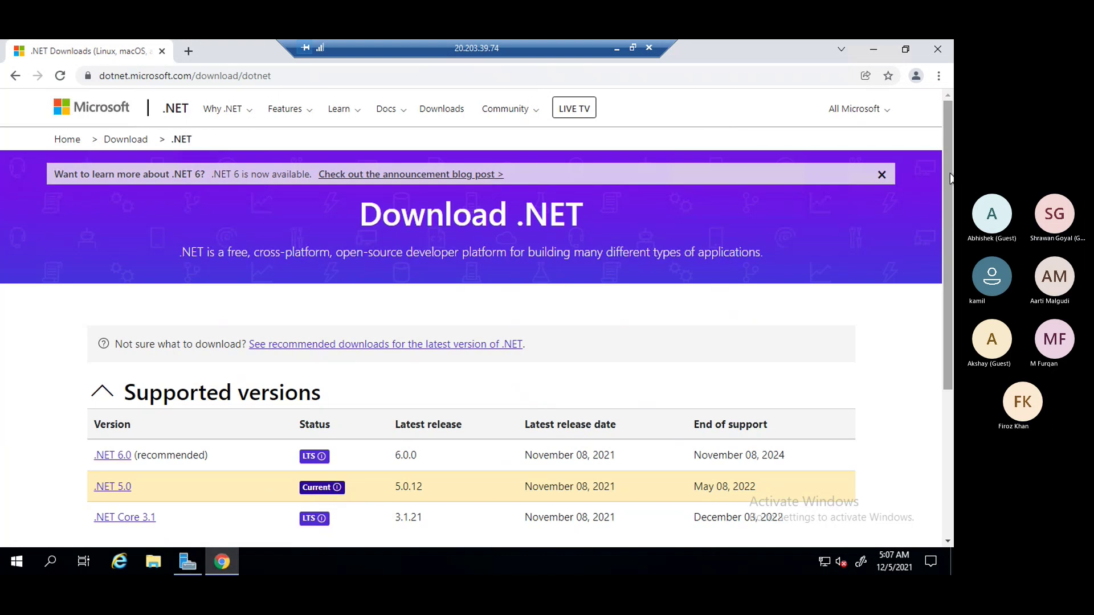
{"action": "left_click_drag", "start_coordinate": [950, 178], "coordinate": [951, 256]}
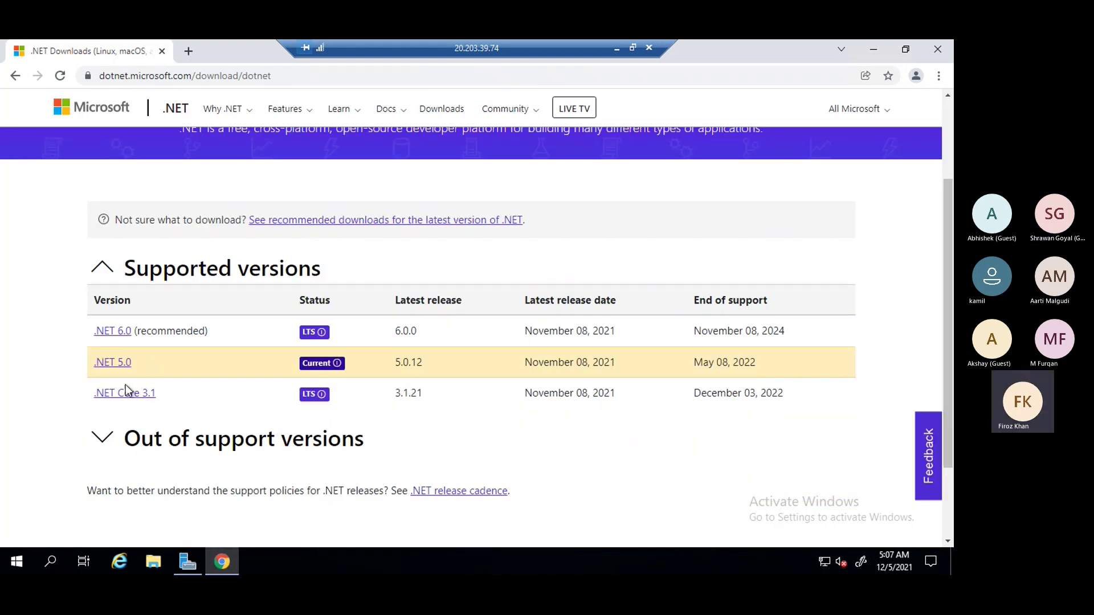
Open .NET Core 3.1 downloads, expand release 3.1.19, and download its Windows Hosting Bundle.
{"action": "left_click", "coordinate": [122, 400]}
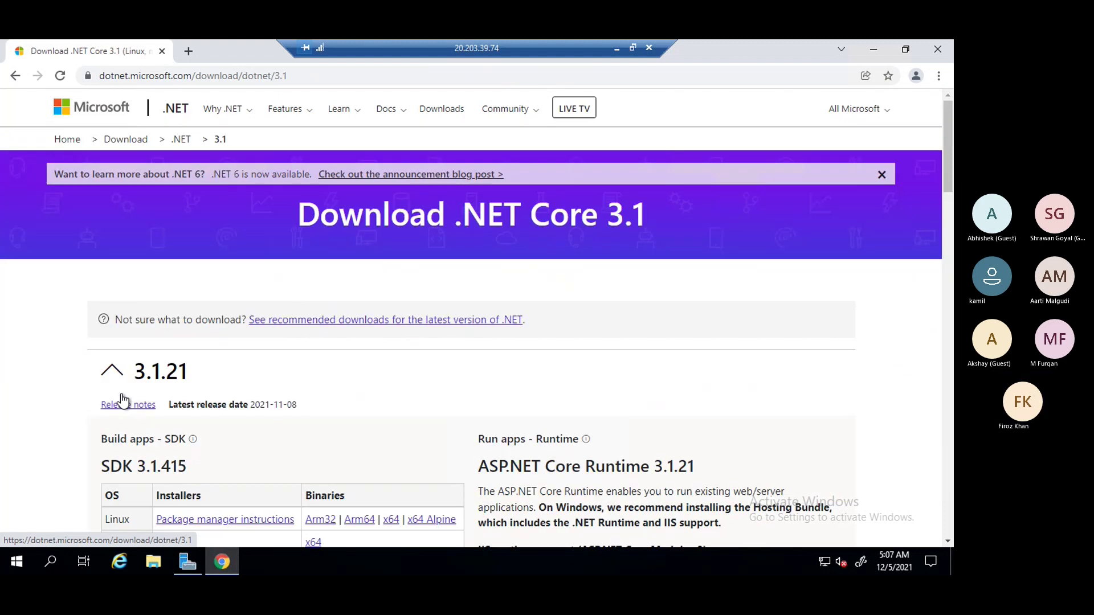
{"action": "left_click_drag", "start_coordinate": [952, 165], "coordinate": [952, 213]}
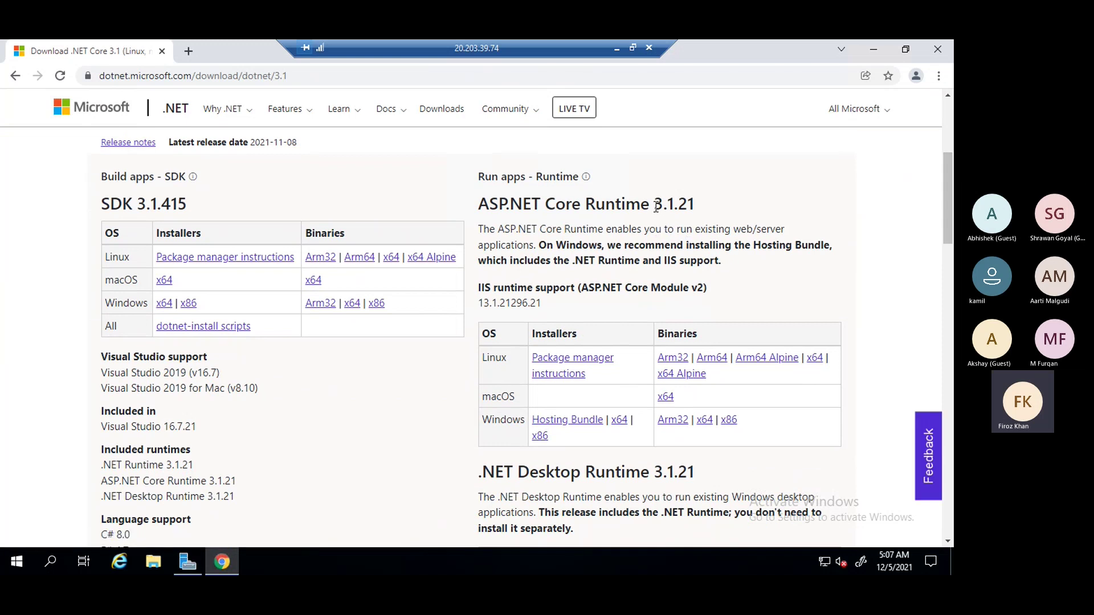
{"action": "left_click_drag", "start_coordinate": [654, 207], "coordinate": [701, 212]}
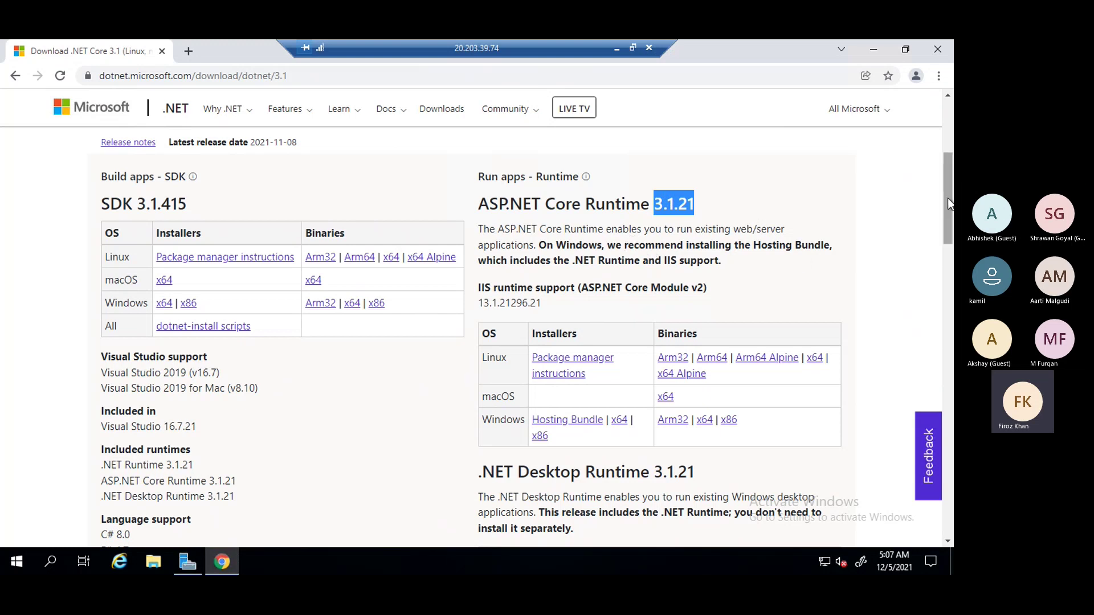
{"action": "left_click_drag", "start_coordinate": [950, 202], "coordinate": [950, 248]}
{"action": "scroll", "coordinate": [536, 268], "scroll_direction": "down", "scroll_amount": 7}
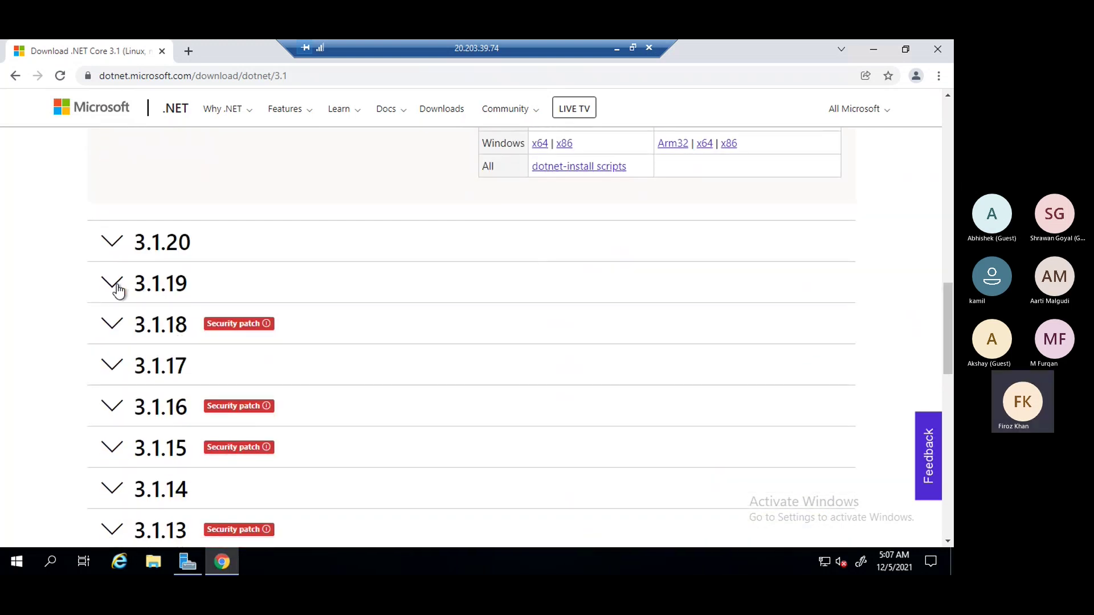
{"action": "left_click", "coordinate": [114, 288]}
{"action": "left_click_drag", "start_coordinate": [951, 252], "coordinate": [951, 253]}
{"action": "scroll", "coordinate": [791, 249], "scroll_direction": "down", "scroll_amount": 3}
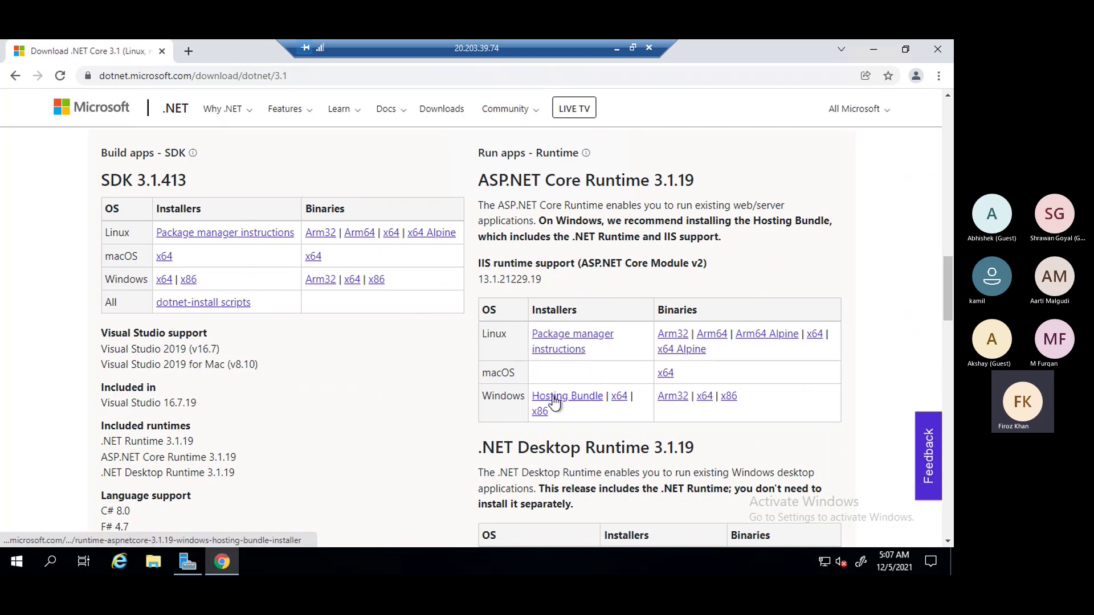
{"action": "left_click", "coordinate": [553, 399]}
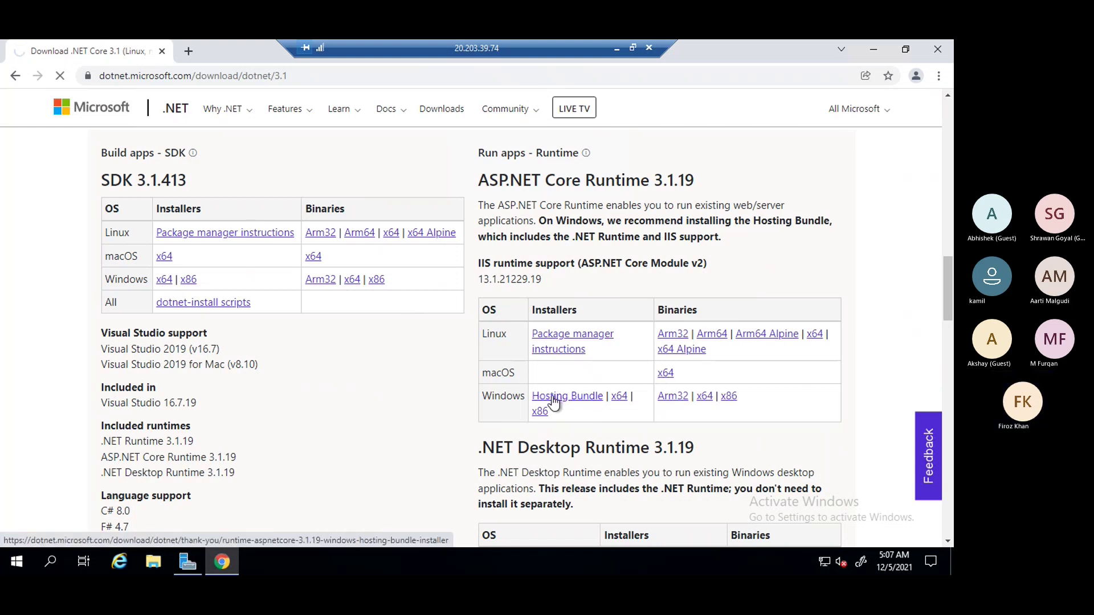
{"action": "scroll", "coordinate": [855, 291], "scroll_direction": "down", "scroll_amount": 5}
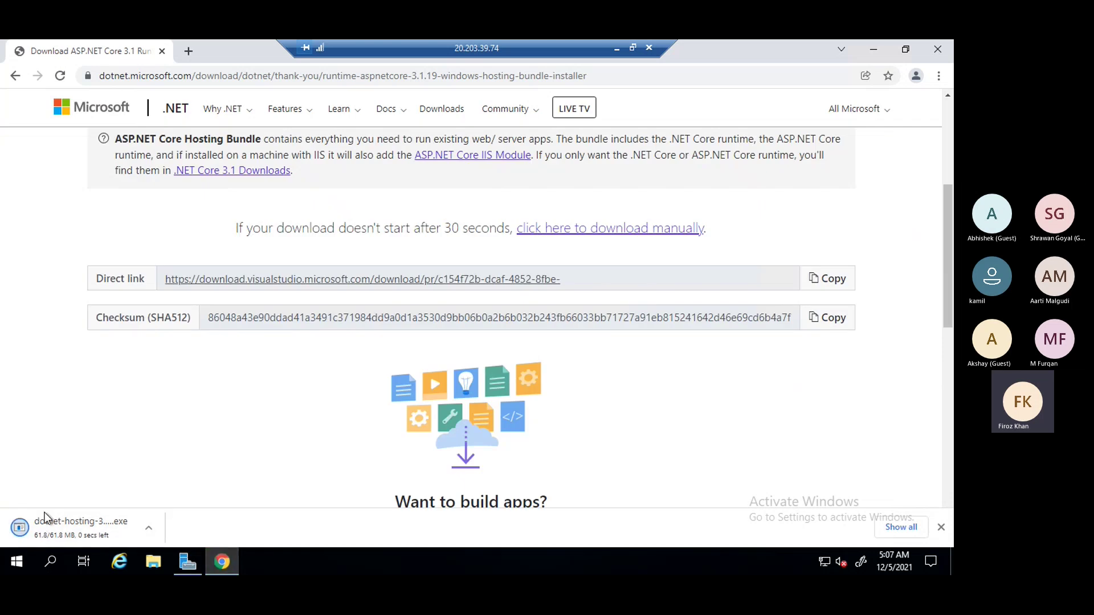
Show dotnet-hosting-3.1.19-win (2) in Downloads, then minimize Server Manager and the folder.
{"action": "left_click", "coordinate": [147, 532]}
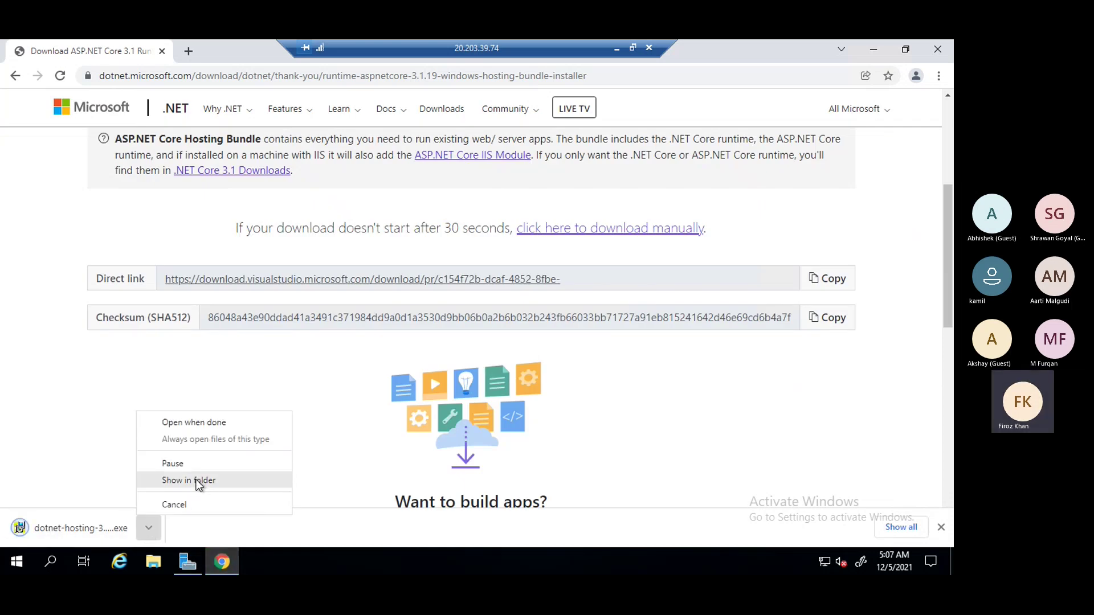
{"action": "left_click", "coordinate": [196, 482]}
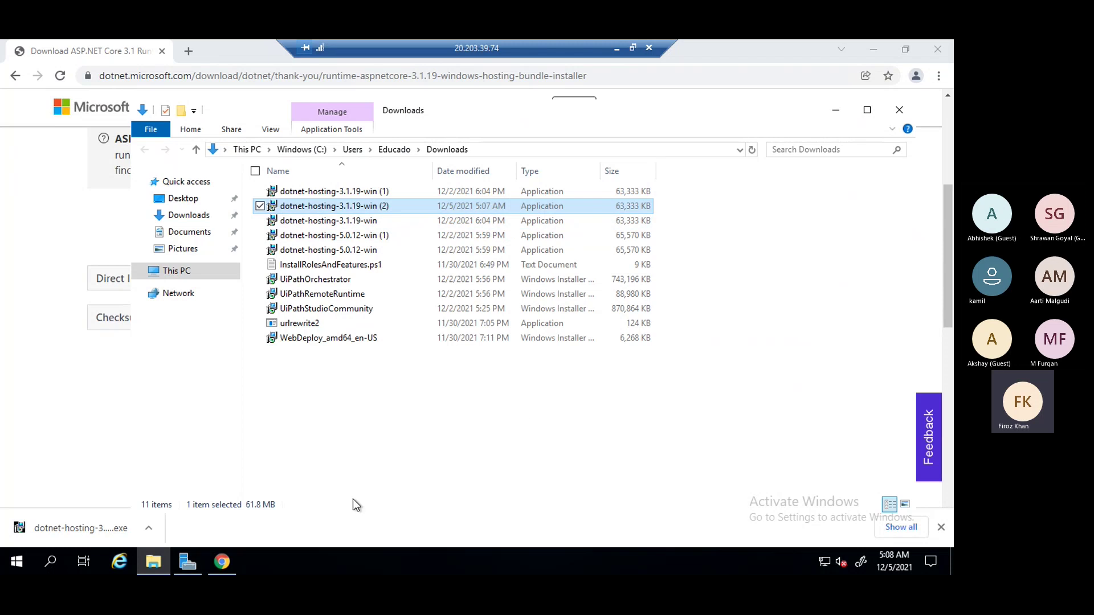
{"action": "left_click", "coordinate": [197, 564]}
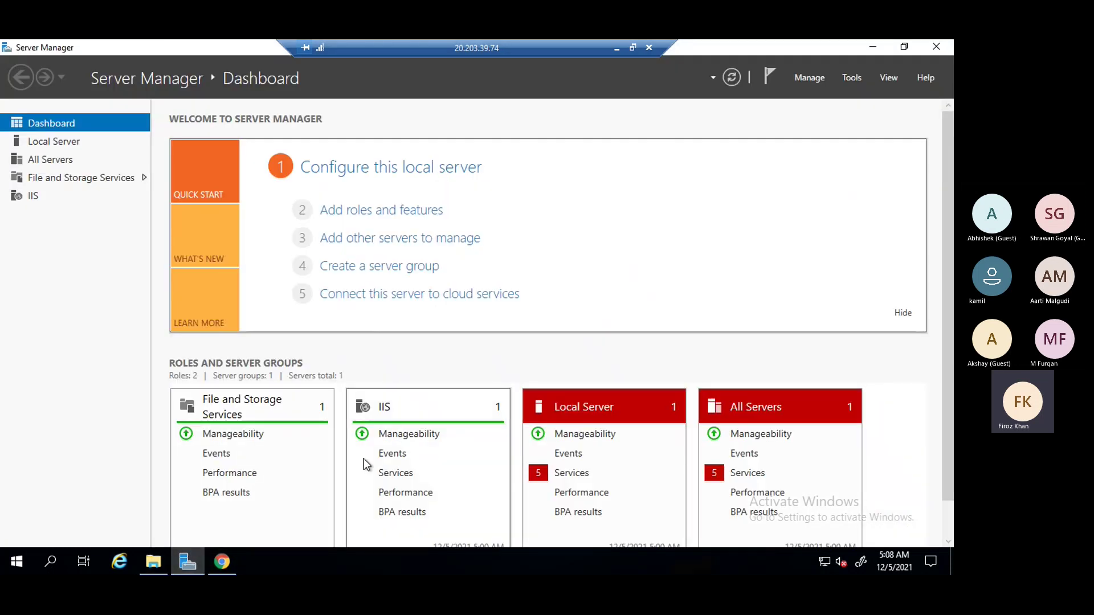
{"action": "left_click", "coordinate": [875, 47]}
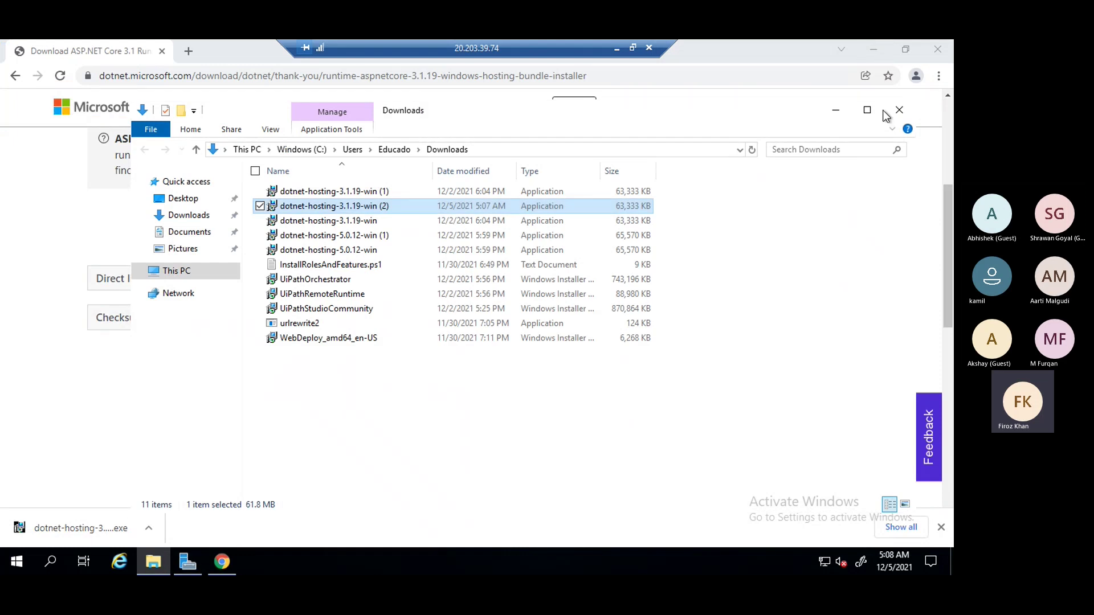
{"action": "left_click", "coordinate": [835, 110]}
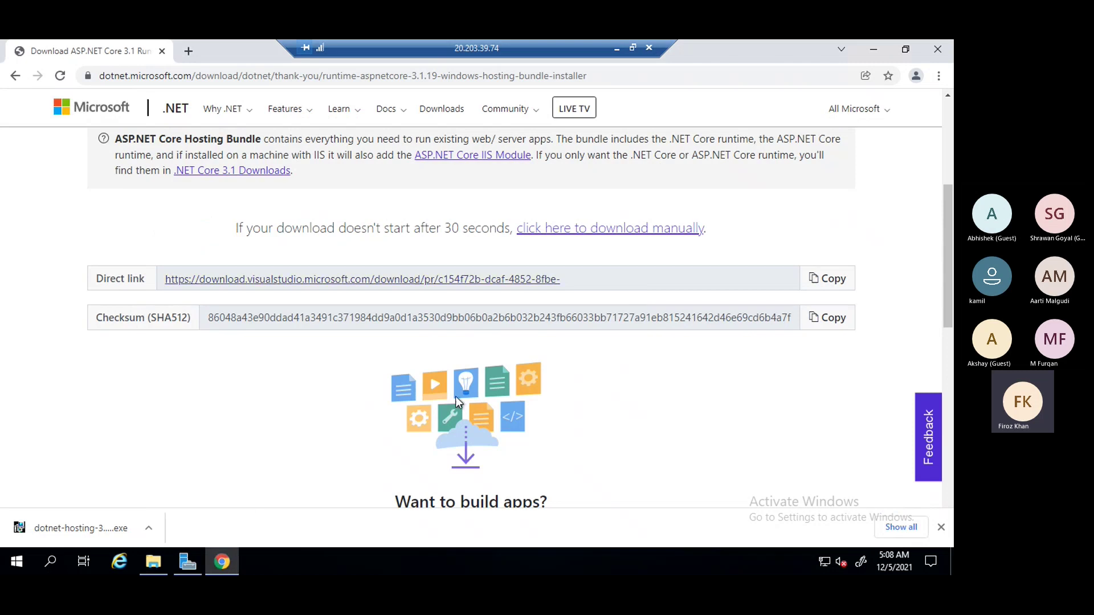
Open Notepad and note 'Asp .Net core 3.1.19' as a prerequisite.
{"action": "left_click", "coordinate": [52, 563]}
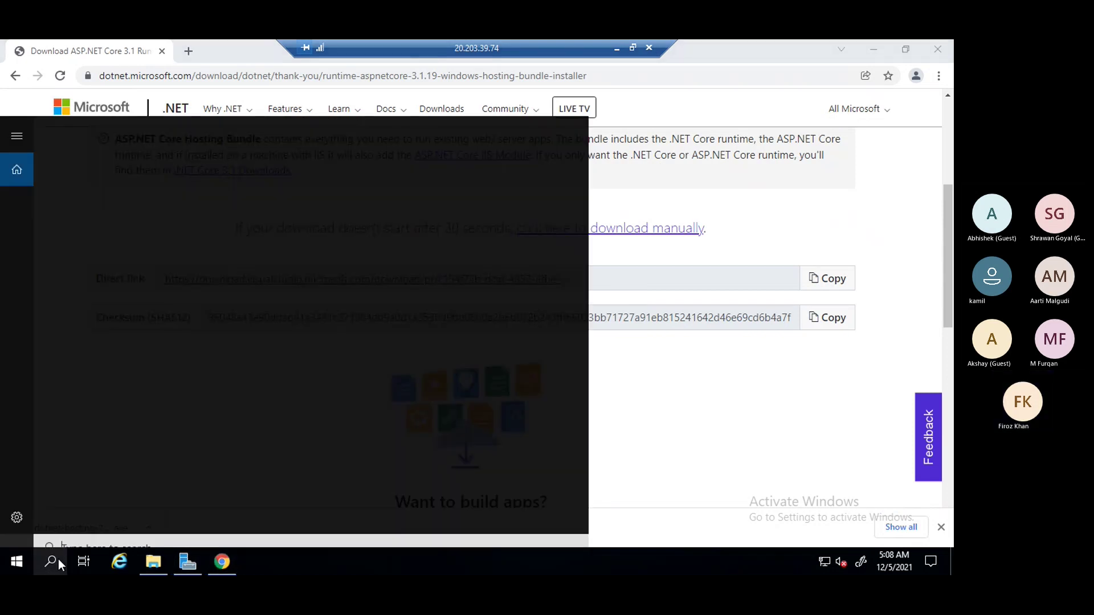
{"action": "type", "text": "No"}
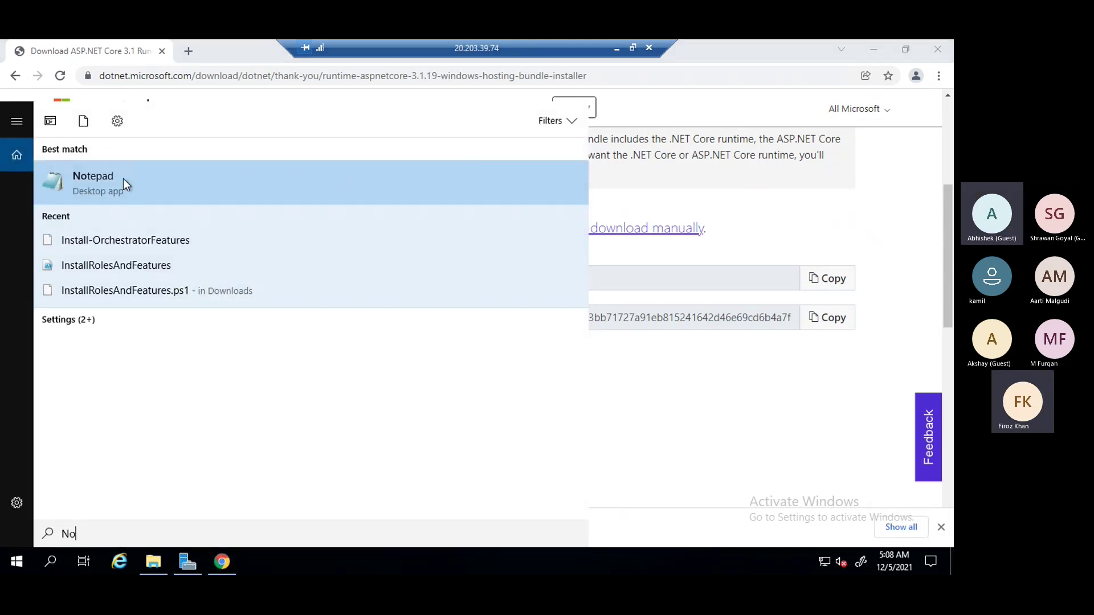
{"action": "left_click", "coordinate": [122, 181]}
{"action": "type", "text": "As"}
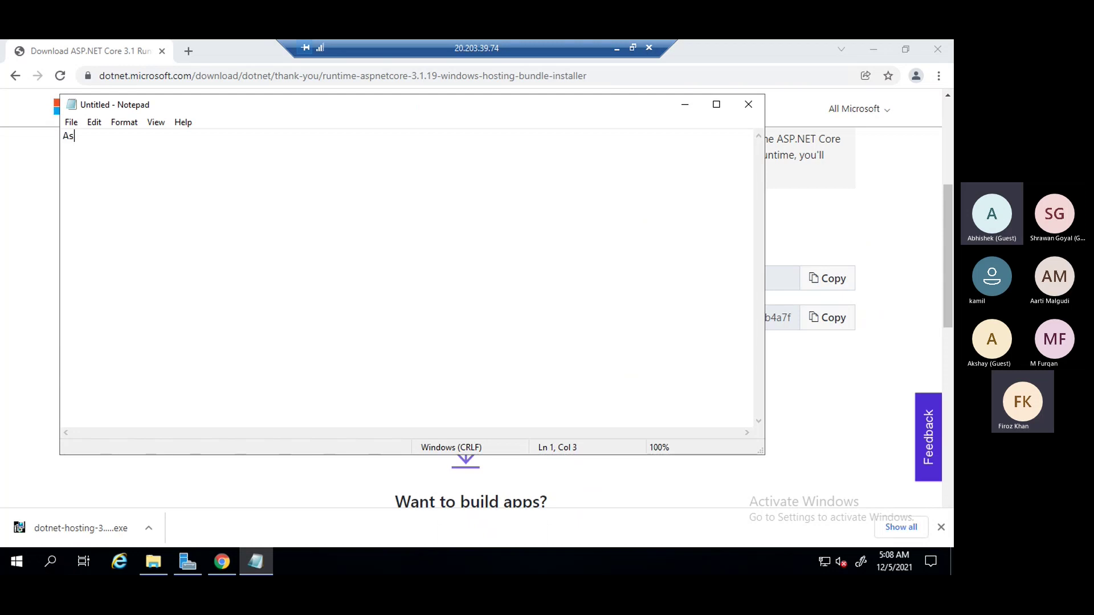
{"action": "type", "text": "p >net"}
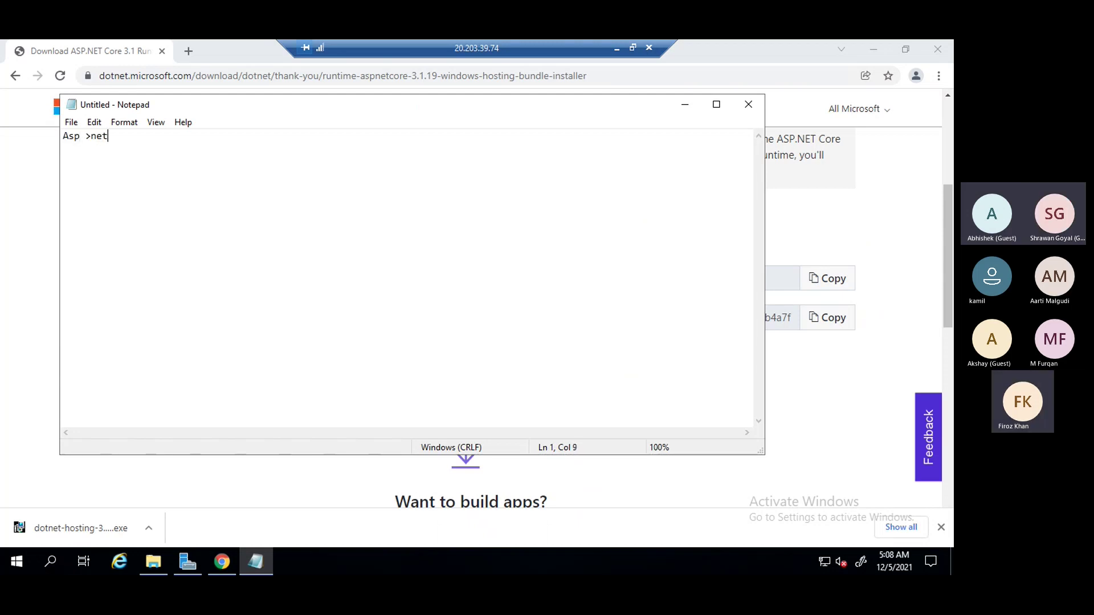
{"action": "key", "text": "BackSpace"}
{"action": "key", "text": "BackSpace"}
{"action": "key", "text": "BackSpace"}
{"action": "key", "text": "BackSpace"}
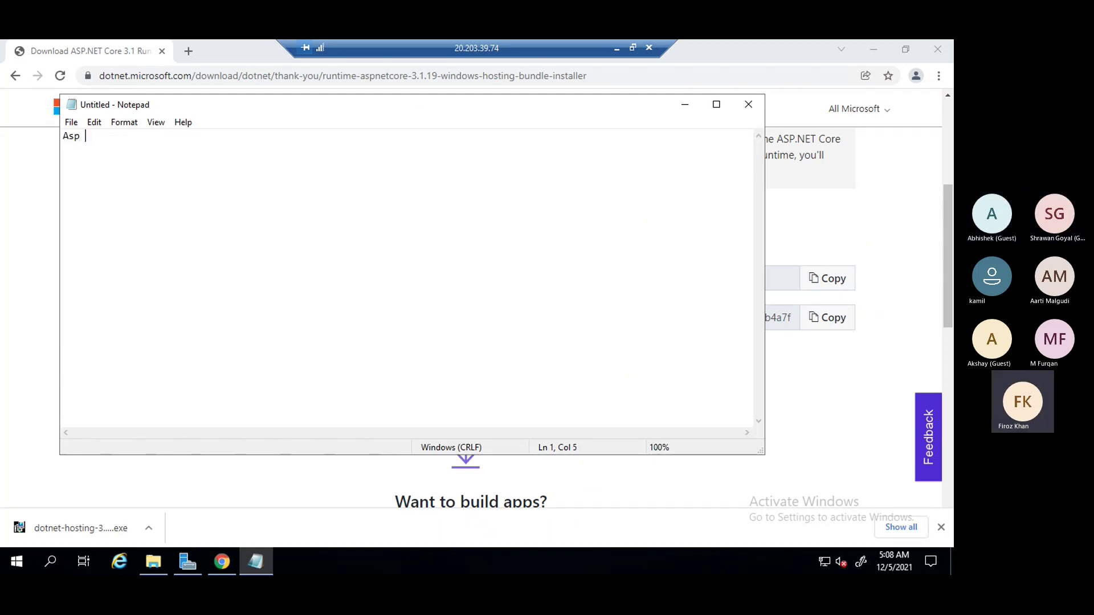
{"action": "type", "text": ".Net core 3.1.19"}
Add '.Net Framework' on a new line, then search Windows for 'rege' to find Registry Editor.
{"action": "key", "text": "Return"}
{"action": "type", "text": ".Net Fra"}
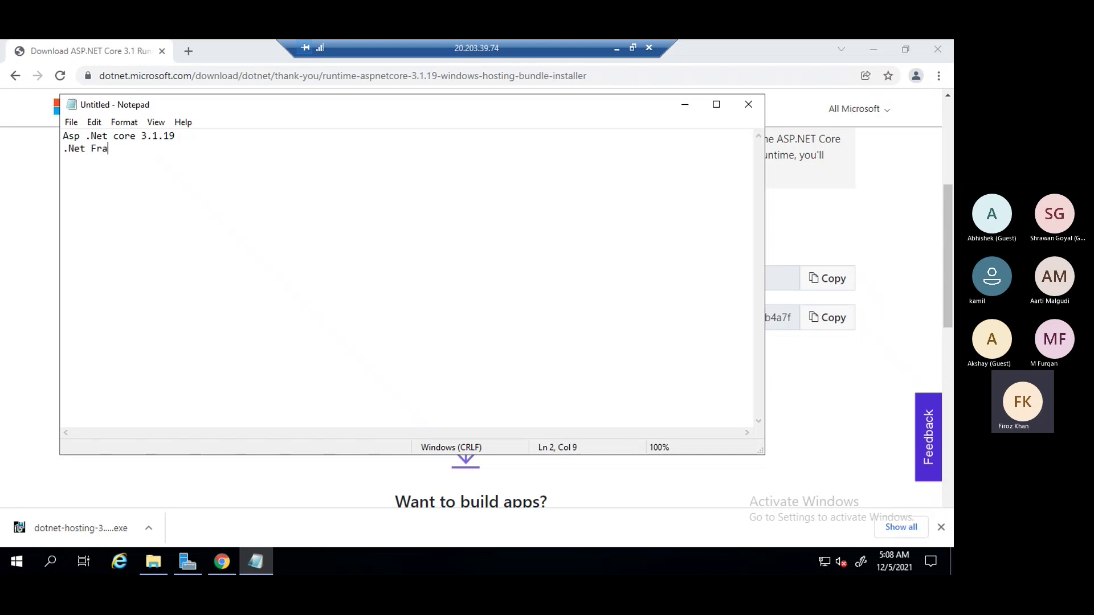
{"action": "type", "text": "mework"}
{"action": "left_click", "coordinate": [50, 562]}
{"action": "type", "text": "rege"}
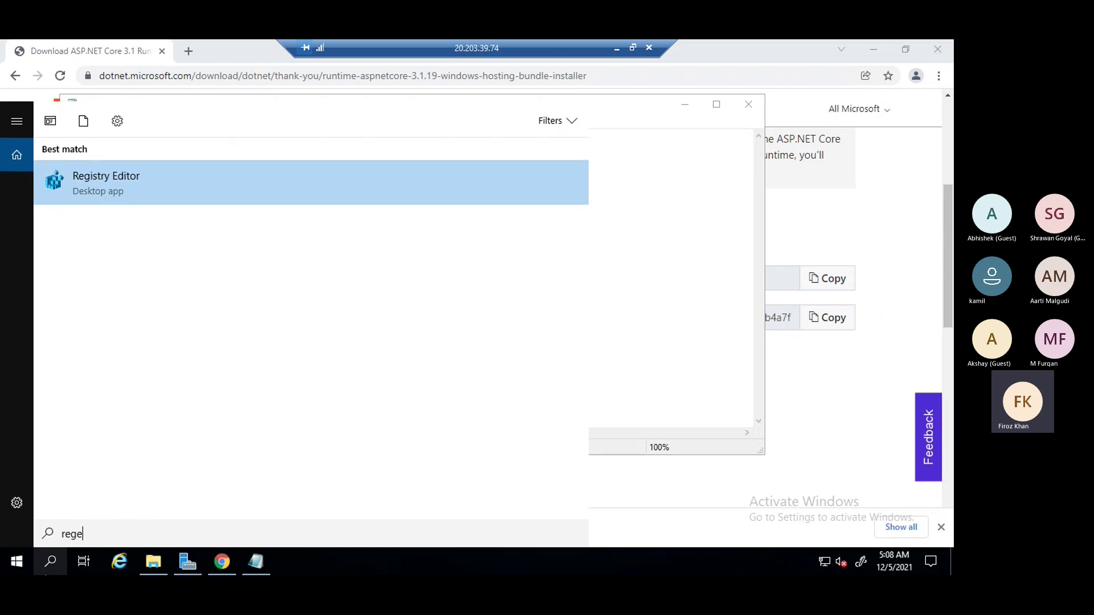
Confirm Registry Editor's .NETFramework v4.0.30319 SKUs key lists Version=v4.8, then minimize it.
{"action": "key", "text": "Return"}
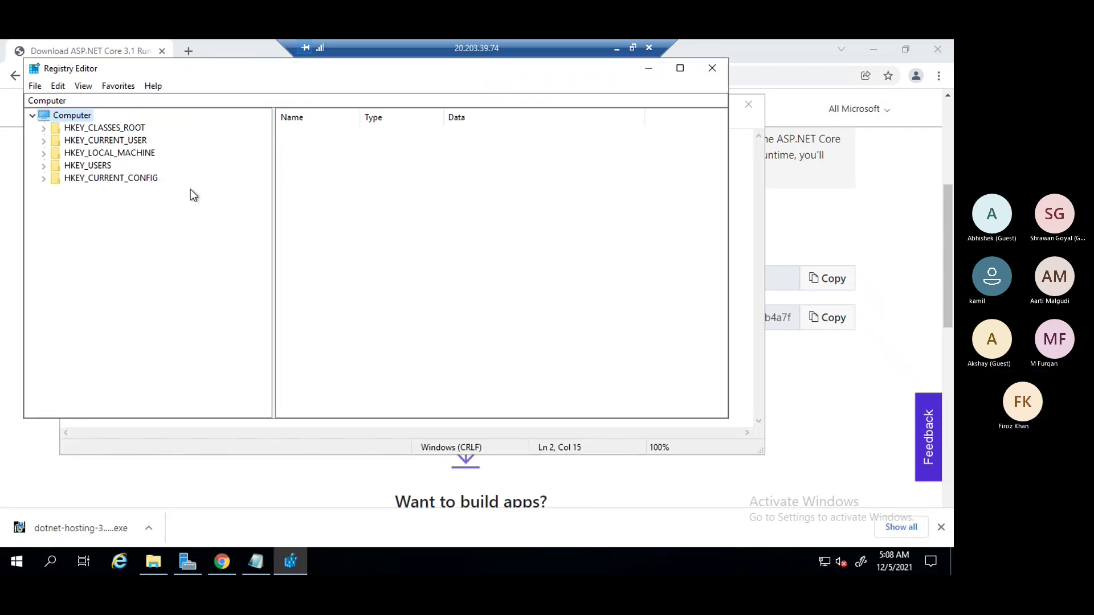
{"action": "left_click", "coordinate": [42, 154]}
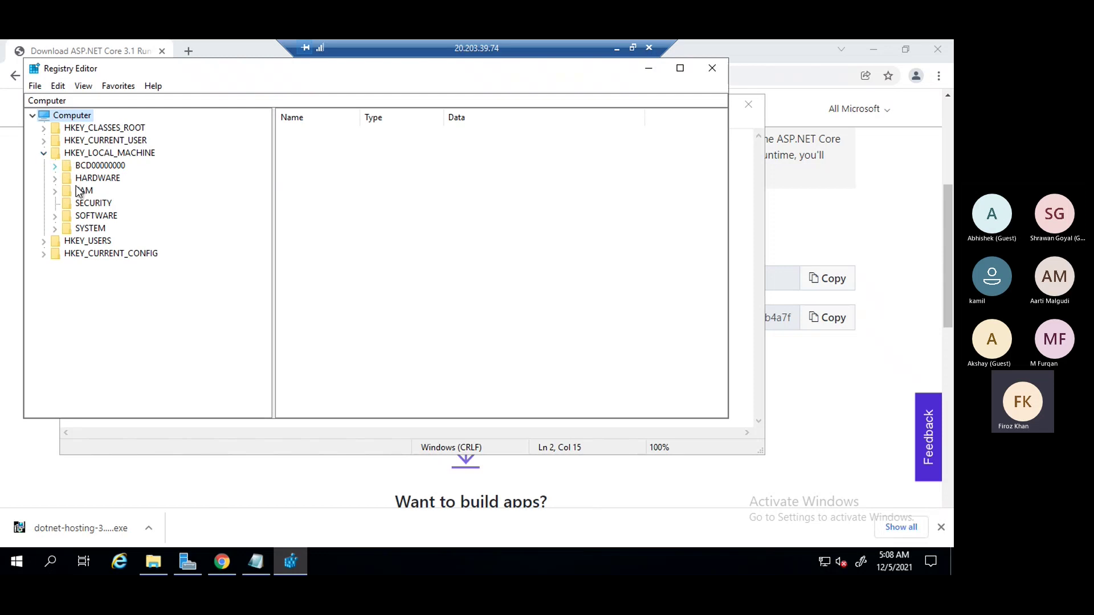
{"action": "left_click", "coordinate": [55, 216]}
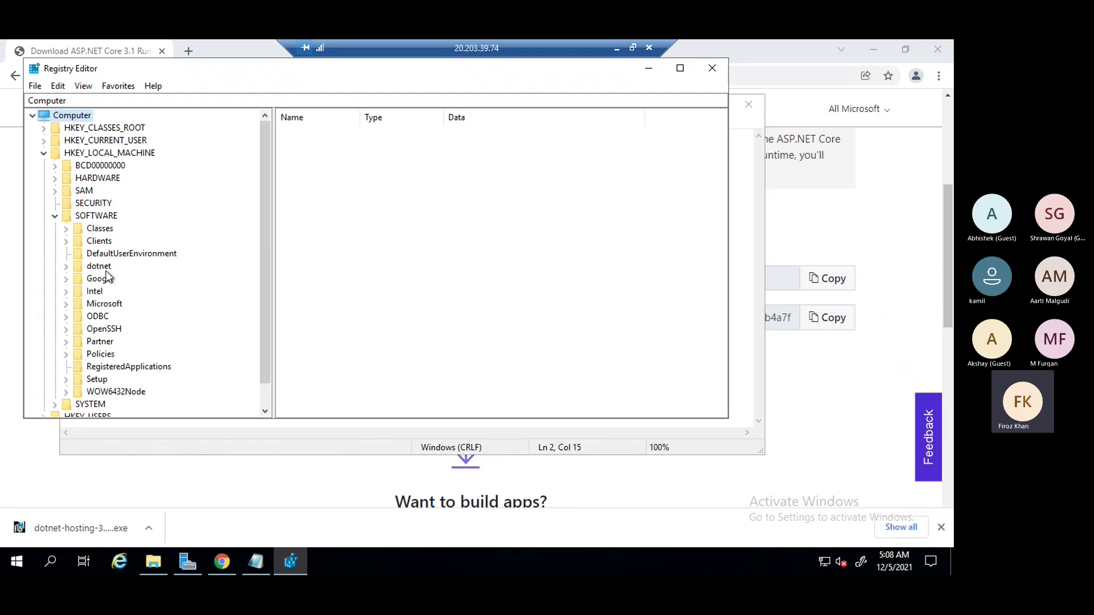
{"action": "left_click", "coordinate": [67, 305]}
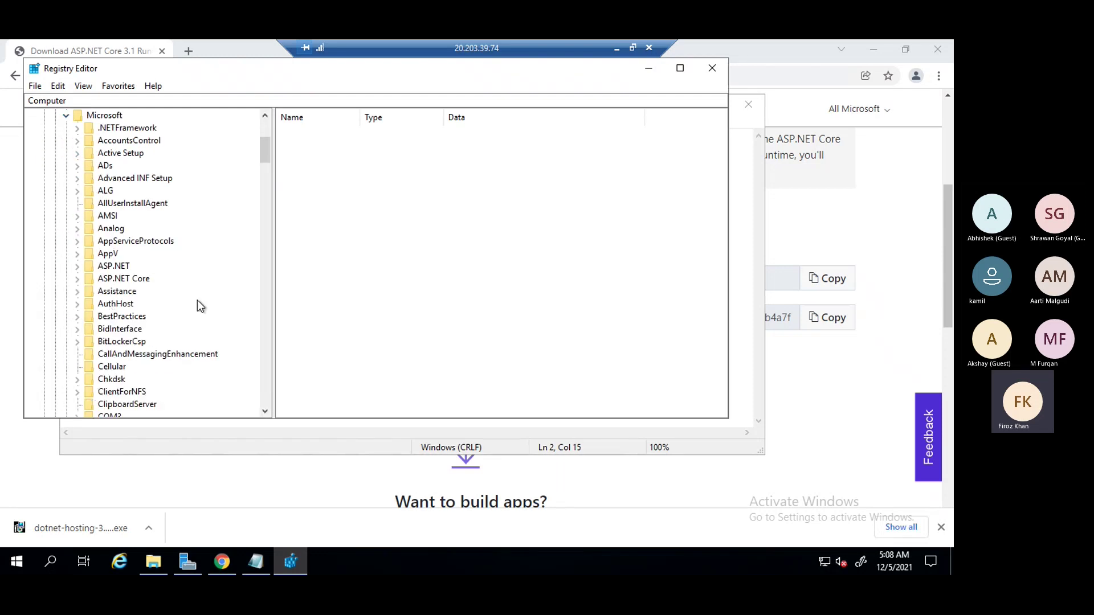
{"action": "left_click", "coordinate": [77, 129]}
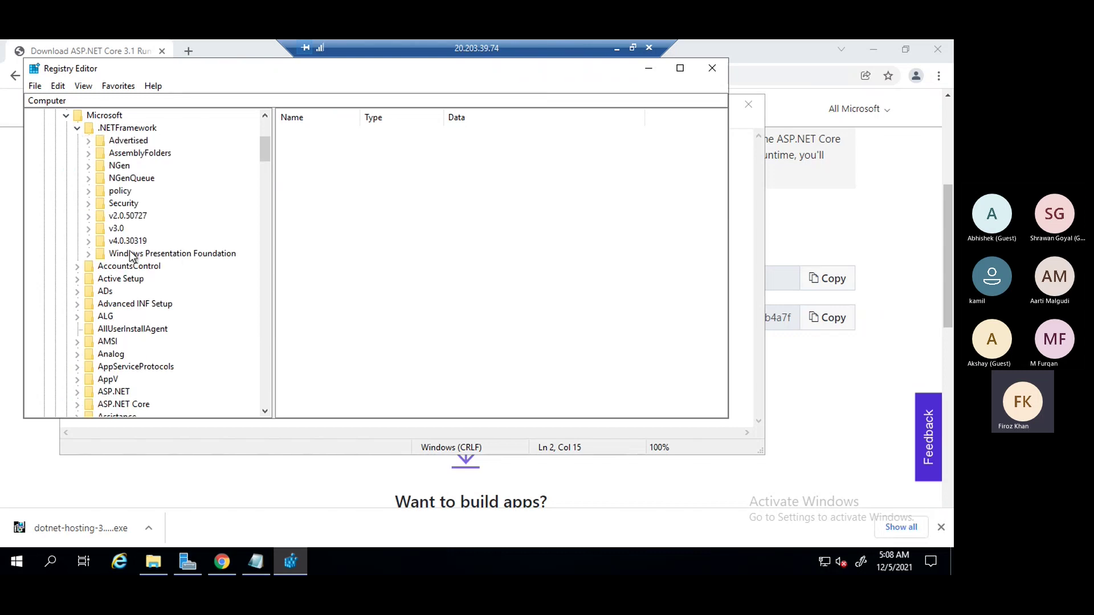
{"action": "left_click", "coordinate": [88, 241]}
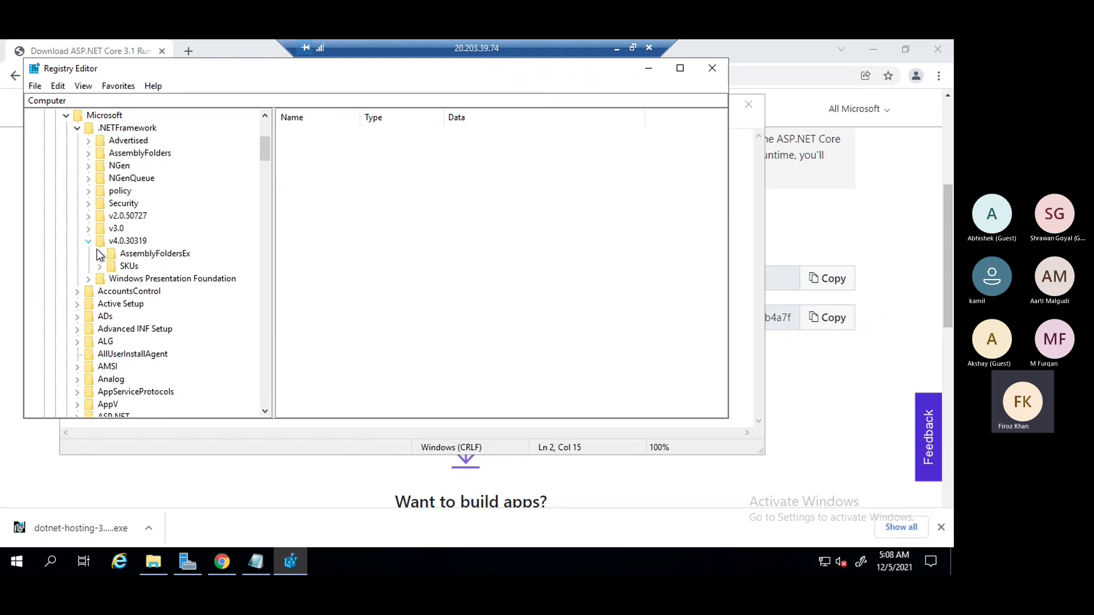
{"action": "left_click", "coordinate": [100, 267]}
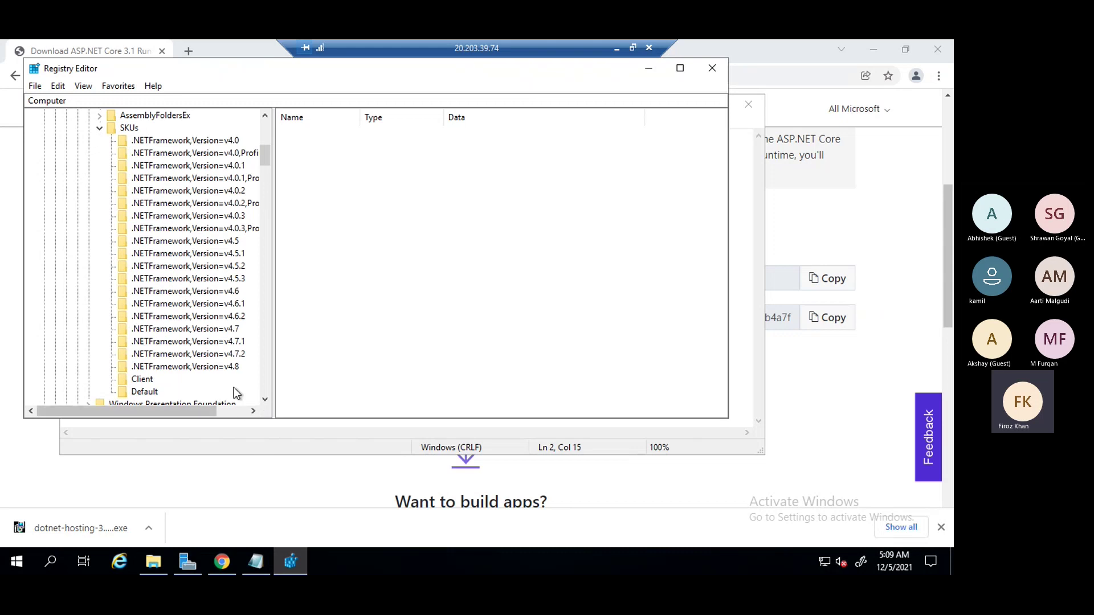
{"action": "left_click", "coordinate": [228, 371]}
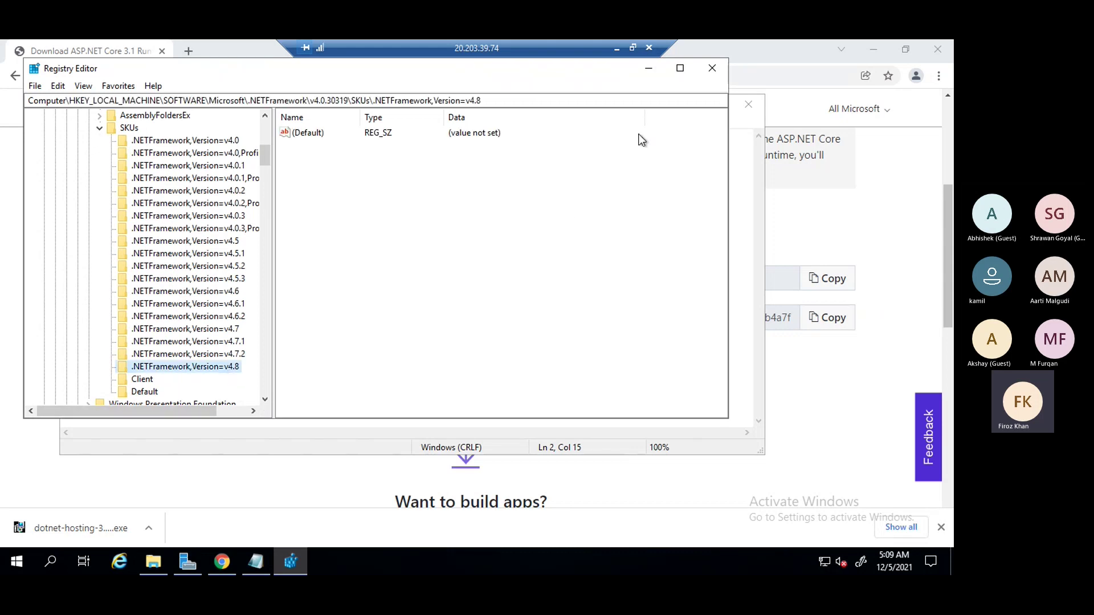
{"action": "left_click", "coordinate": [649, 68]}
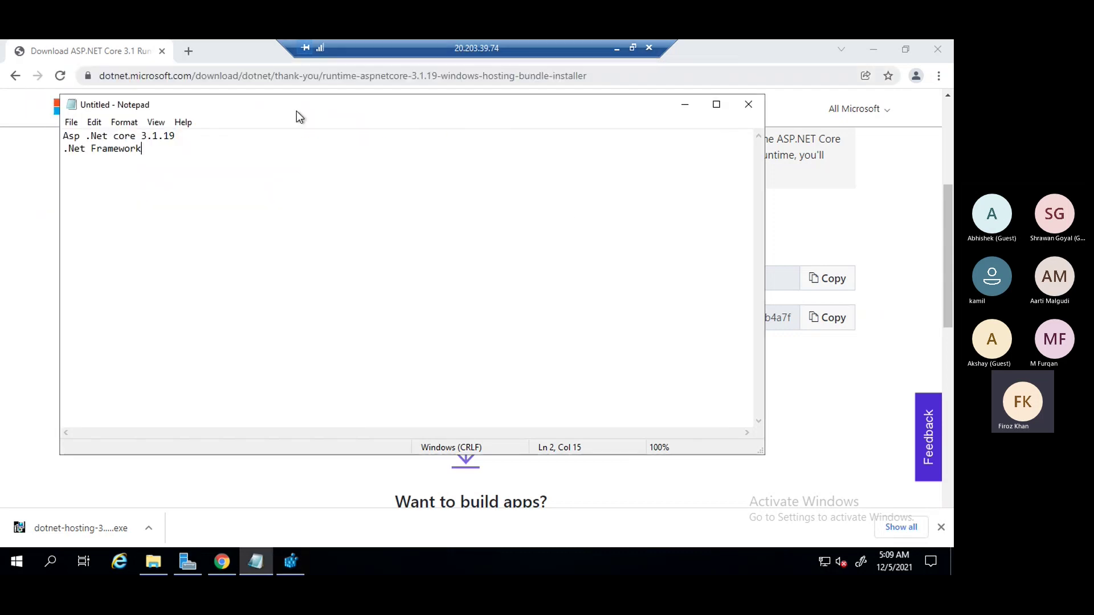
Search 'net framework' in a new Chrome tab and open the Download .NET Framework 4.7.2 page.
{"action": "left_click", "coordinate": [188, 51]}
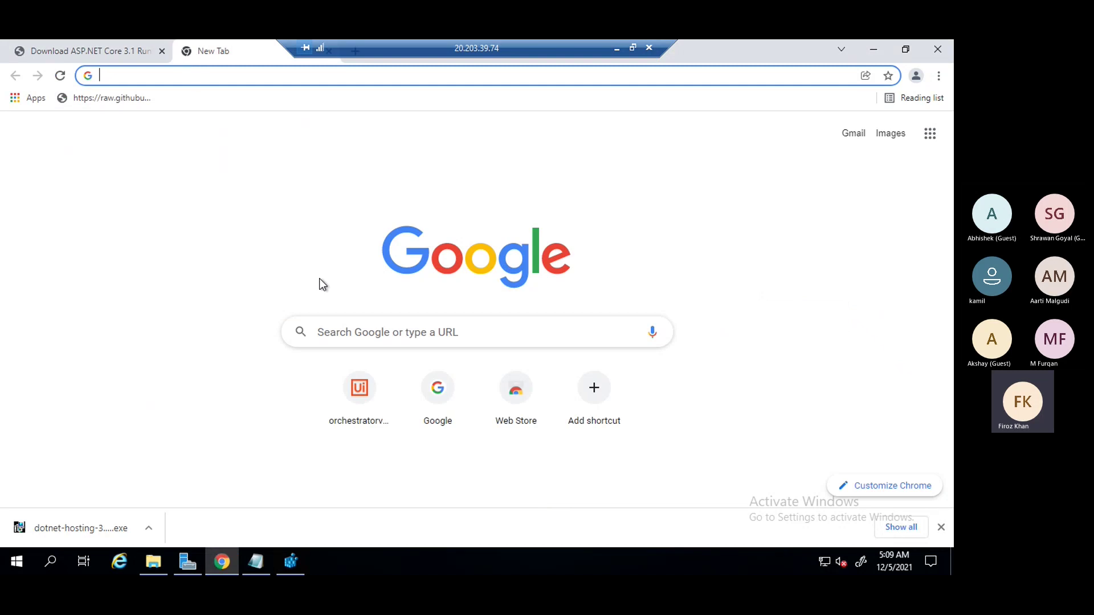
{"action": "left_click", "coordinate": [355, 334]}
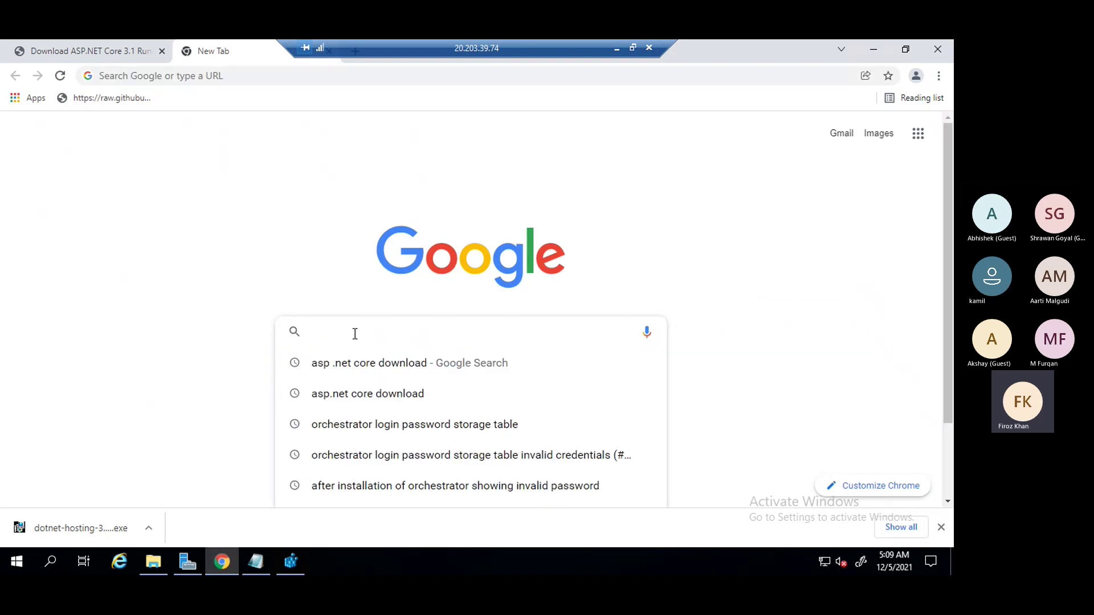
{"action": "type", "text": ">net "}
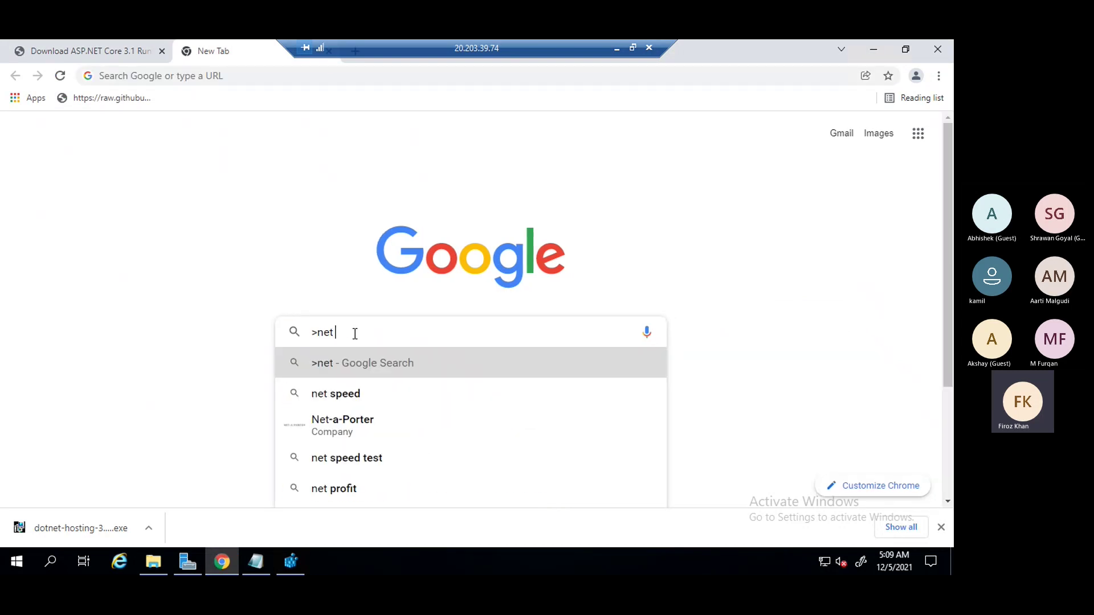
{"action": "type", "text": "fra"}
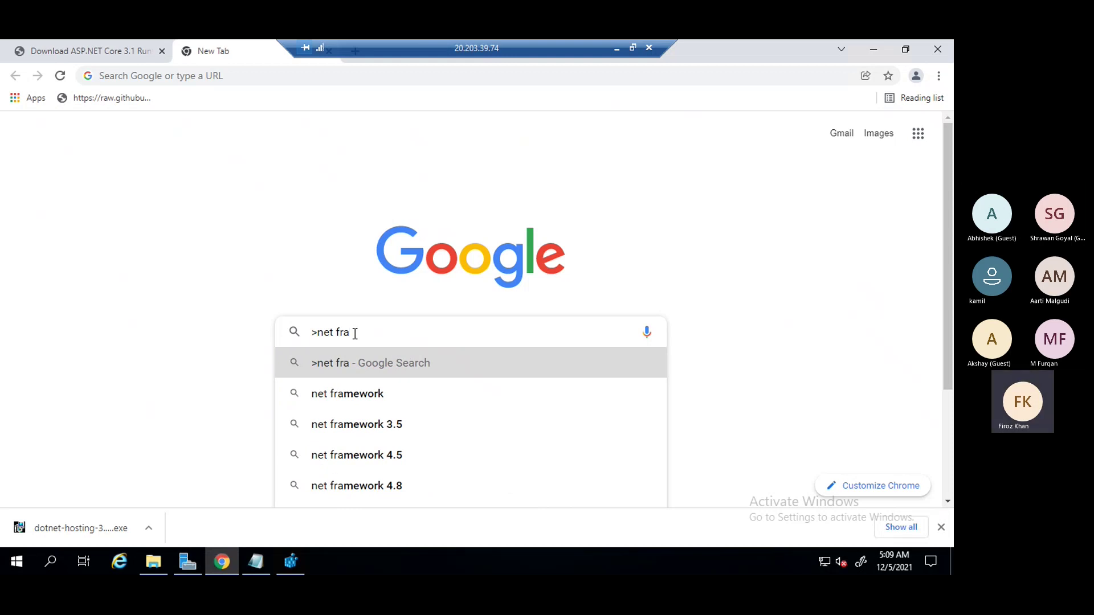
{"action": "key", "text": "Down"}
{"action": "key", "text": "Return"}
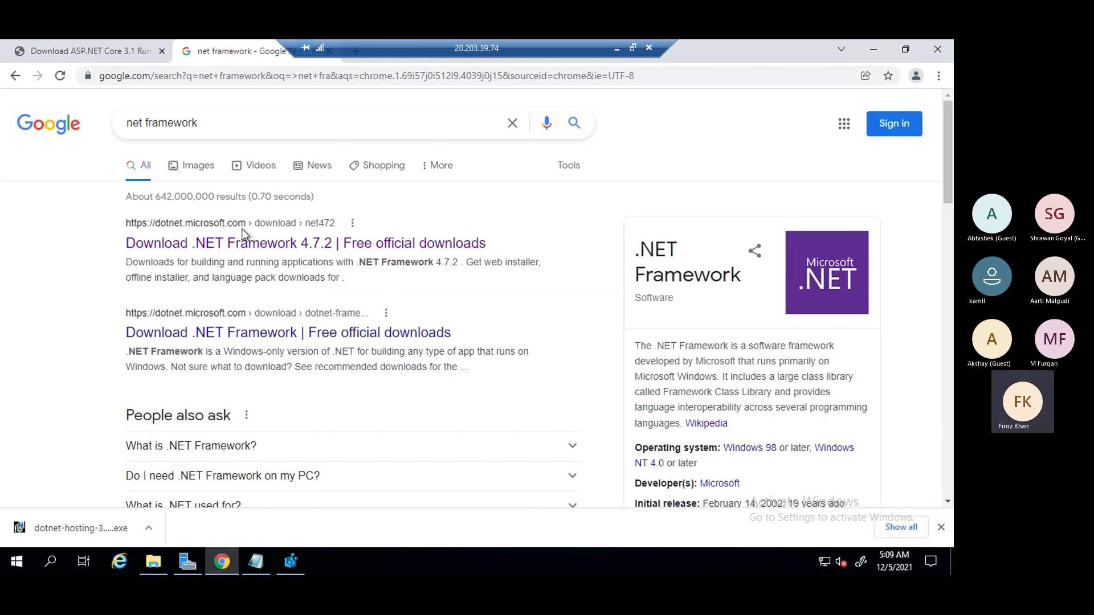
{"action": "left_click", "coordinate": [227, 249]}
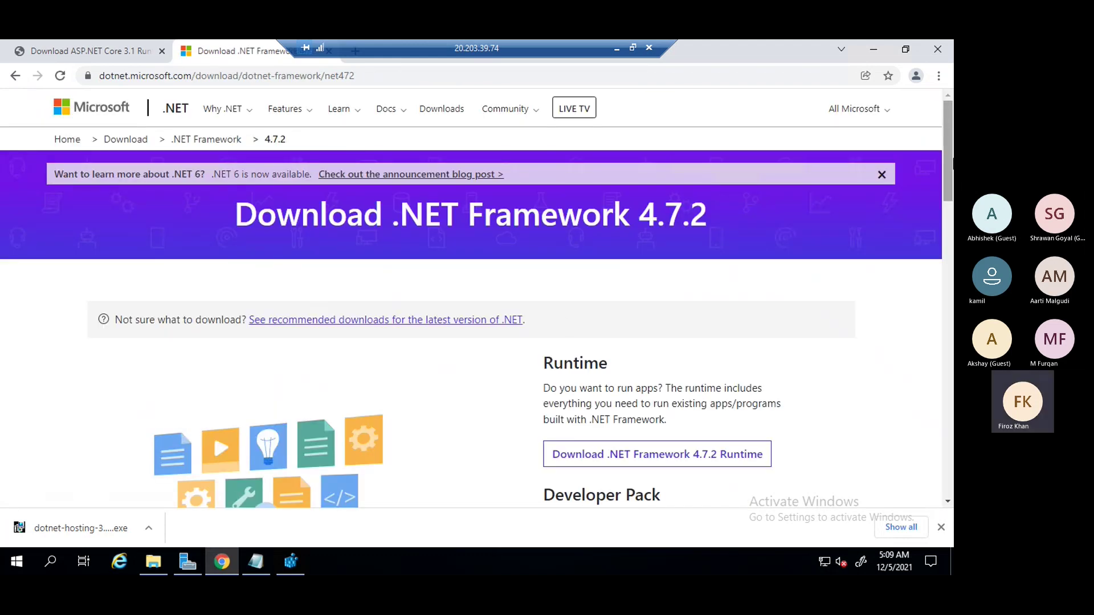
{"action": "scroll", "coordinate": [815, 262], "scroll_direction": "down", "scroll_amount": 5}
{"action": "scroll", "coordinate": [513, 316], "scroll_direction": "down", "scroll_amount": 3}
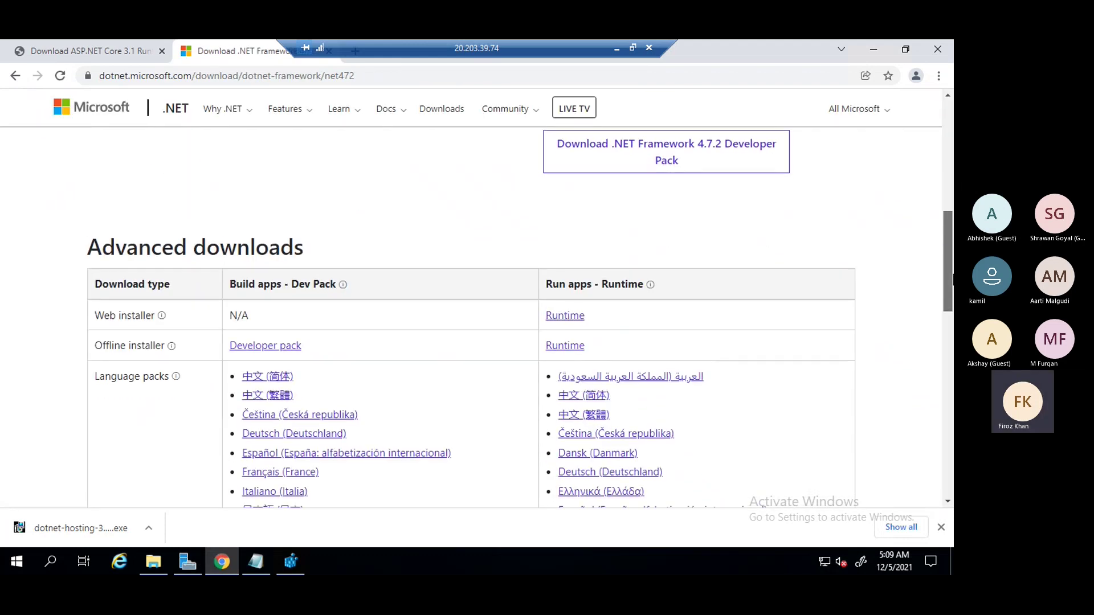
{"action": "key", "text": "F5"}
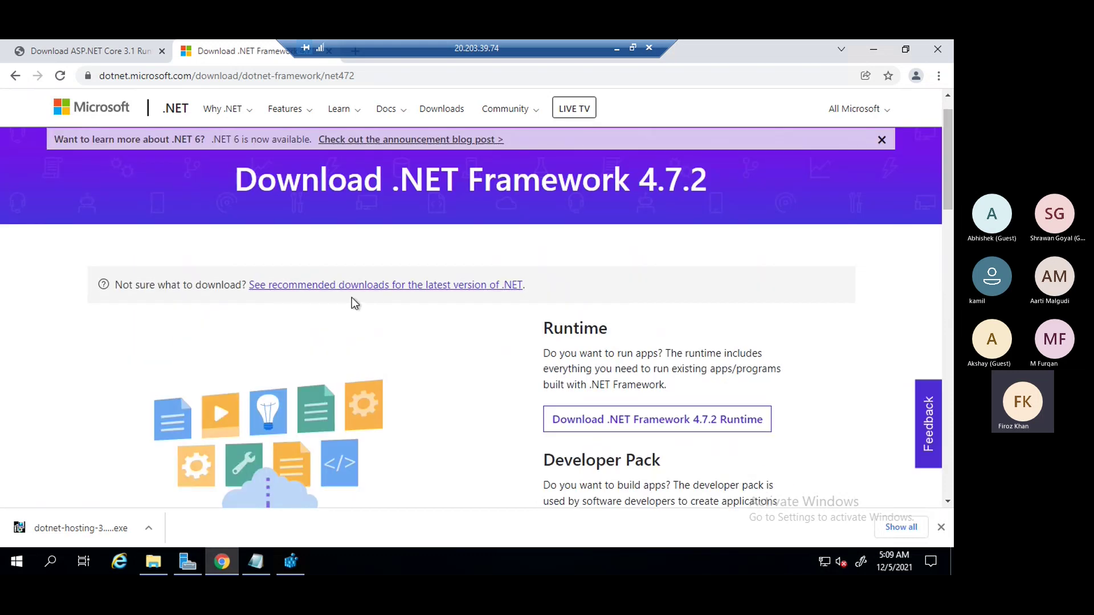
Browse the recommended and all-versions .NET download pages, then return to the 4.7.2 page.
{"action": "left_click", "coordinate": [388, 291]}
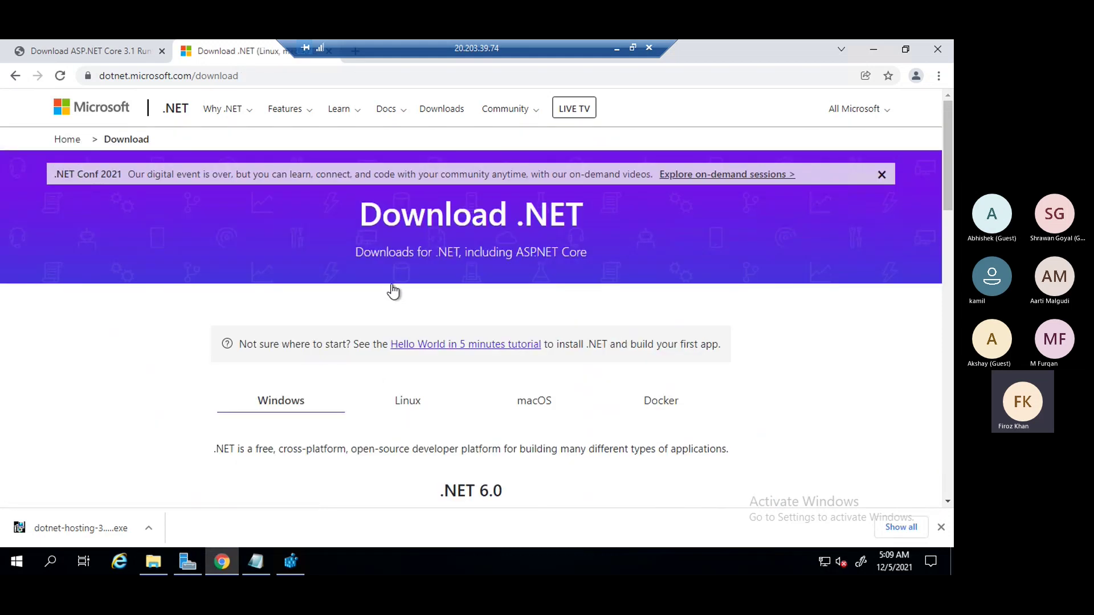
{"action": "scroll", "coordinate": [472, 313], "scroll_direction": "down", "scroll_amount": 3}
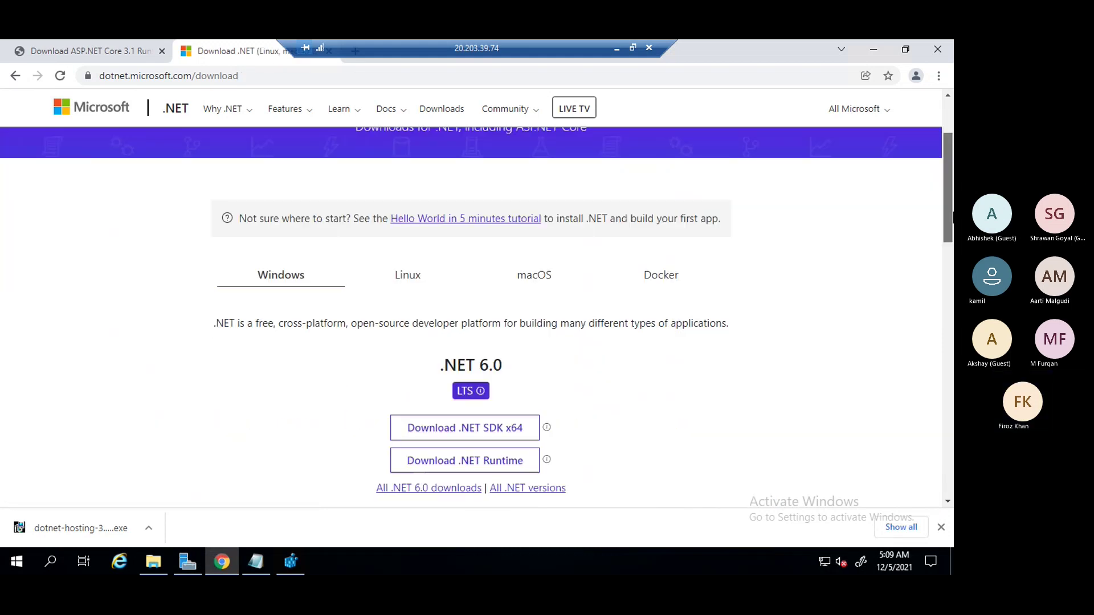
{"action": "scroll", "coordinate": [472, 313], "scroll_direction": "down", "scroll_amount": 2}
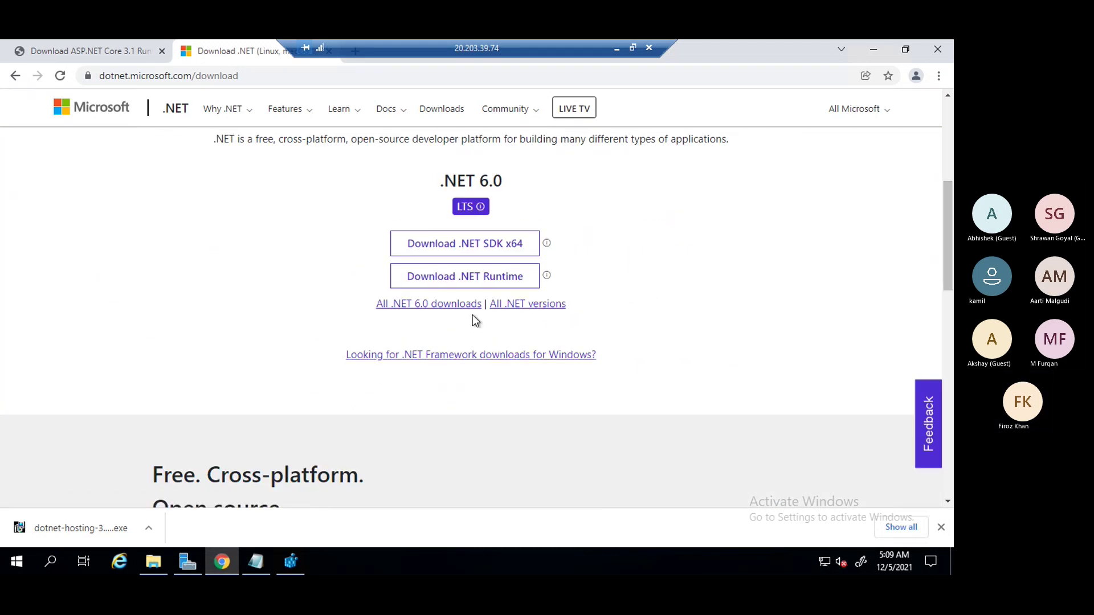
{"action": "left_click", "coordinate": [541, 308]}
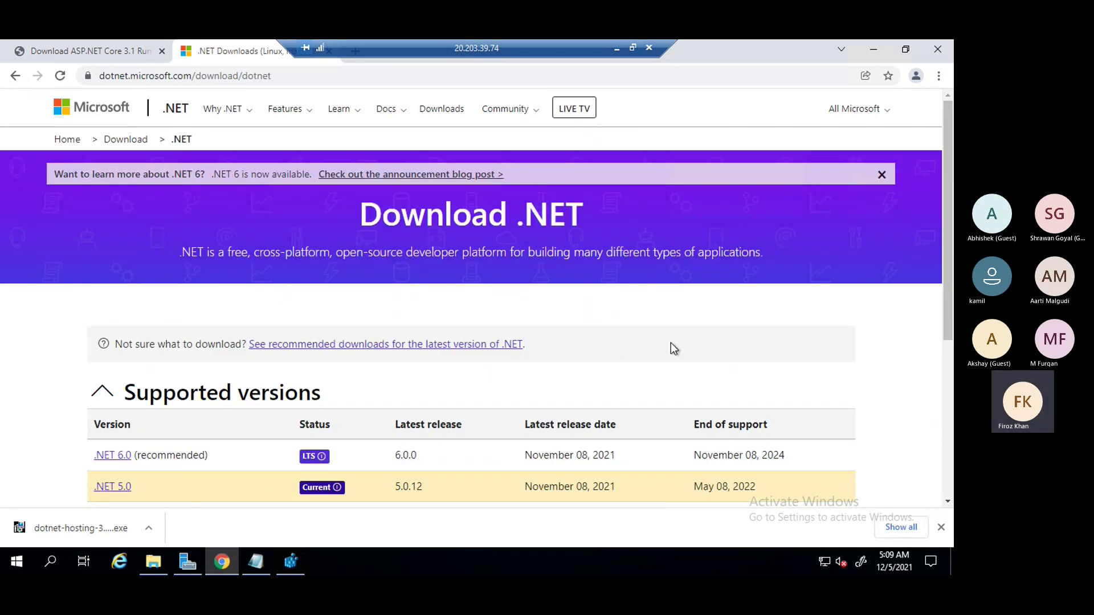
{"action": "scroll", "coordinate": [471, 301], "scroll_direction": "down", "scroll_amount": 3}
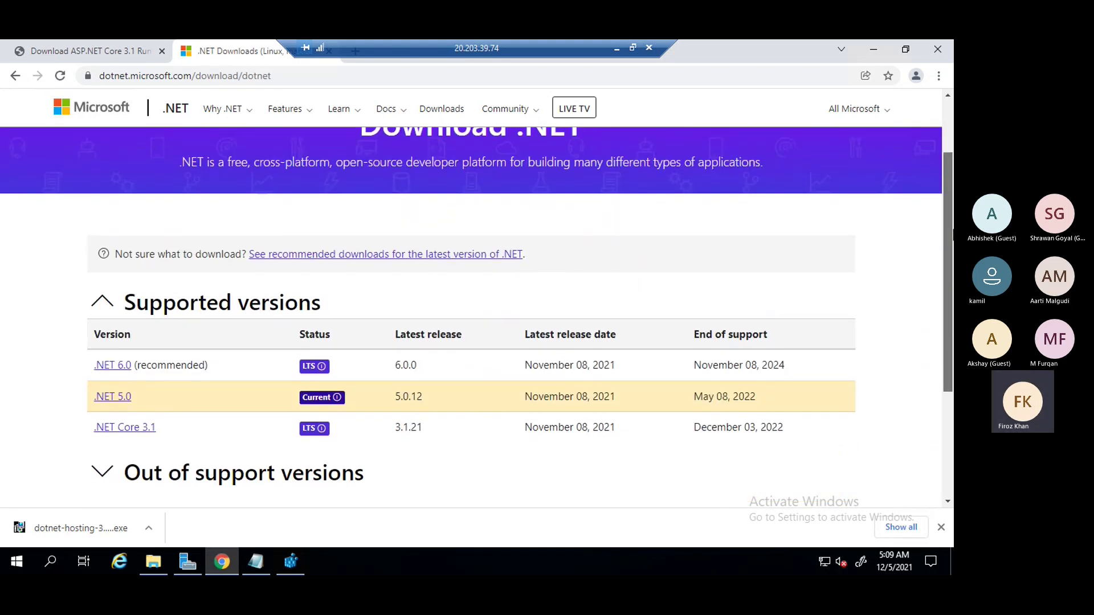
{"action": "scroll", "coordinate": [471, 301], "scroll_direction": "down", "scroll_amount": 2}
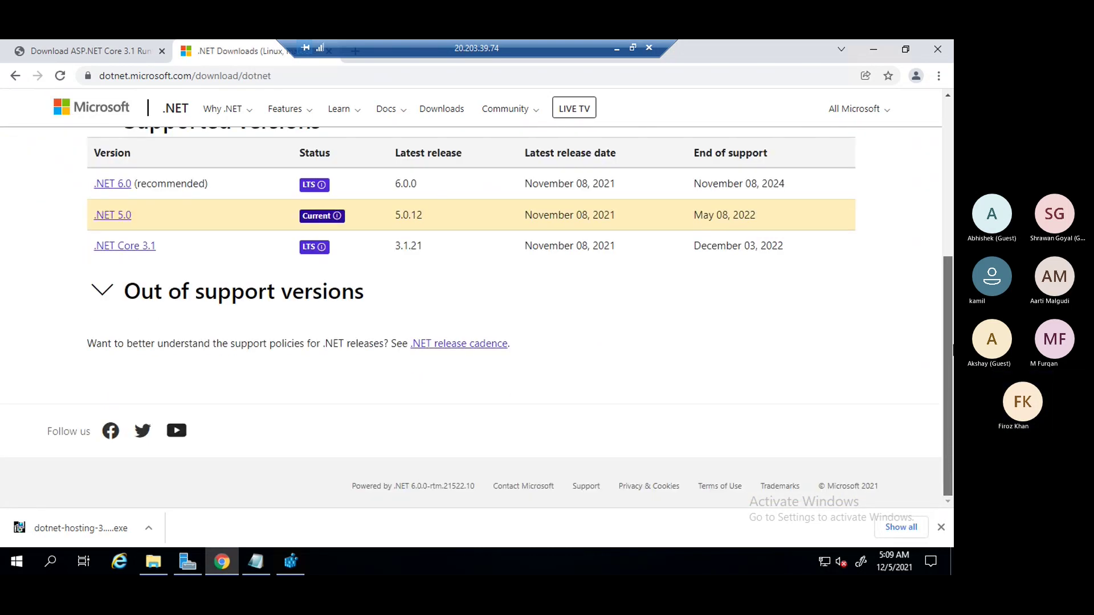
{"action": "left_click", "coordinate": [60, 76]}
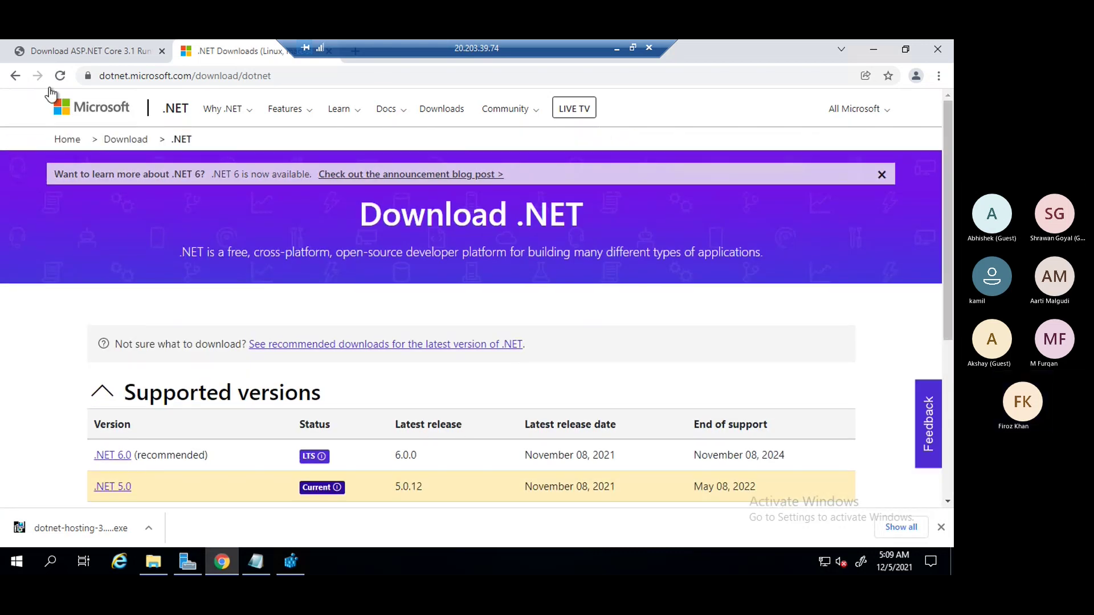
{"action": "left_click", "coordinate": [16, 76]}
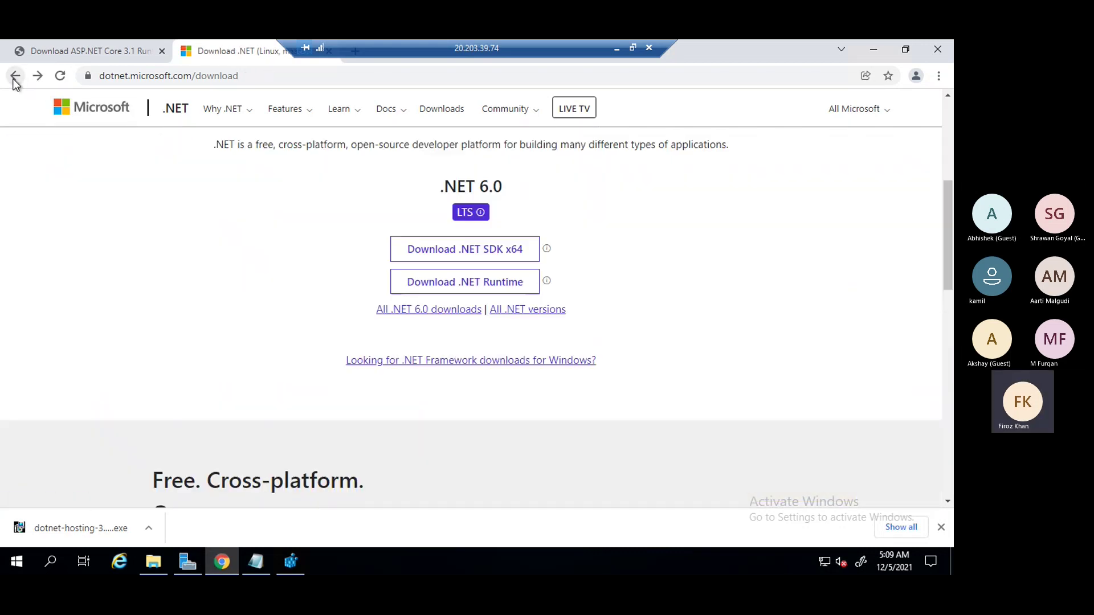
{"action": "left_click", "coordinate": [14, 77]}
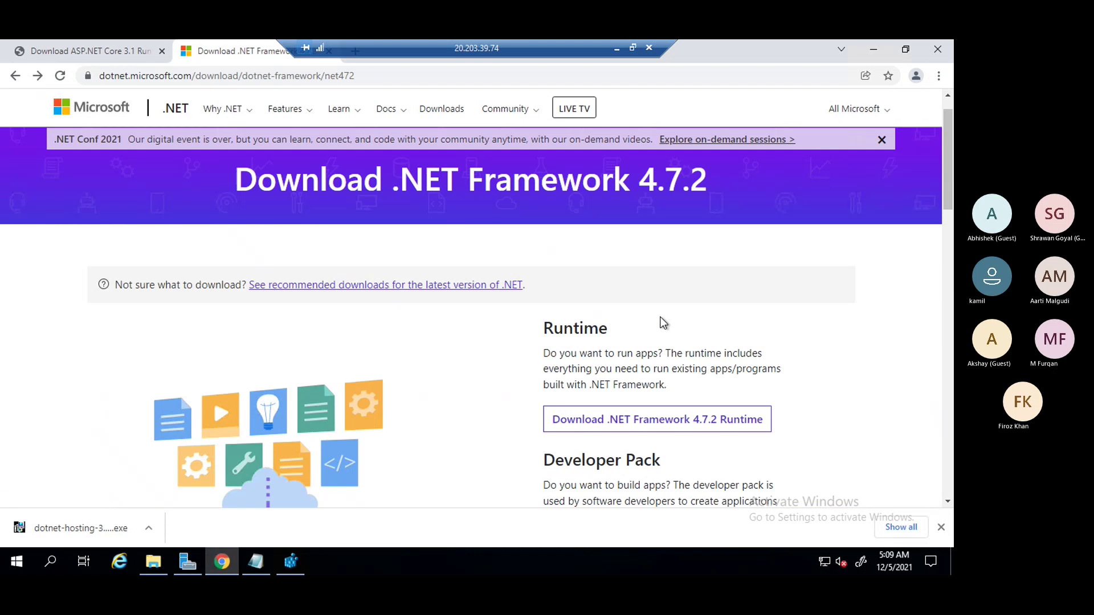
{"action": "left_click_drag", "start_coordinate": [947, 192], "coordinate": [953, 229]}
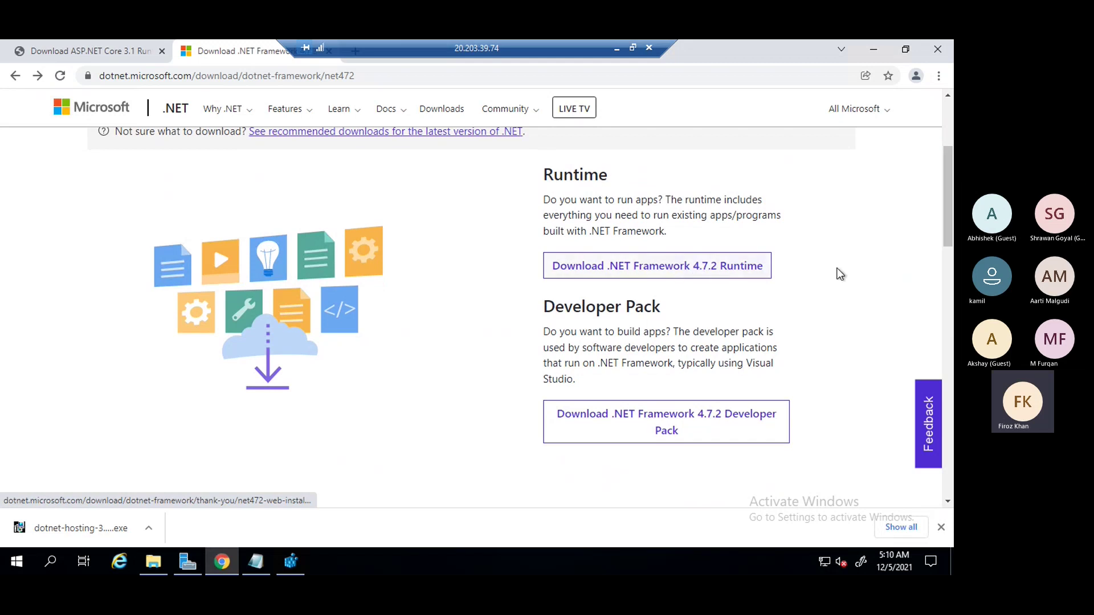
{"action": "left_click_drag", "start_coordinate": [949, 208], "coordinate": [950, 167]}
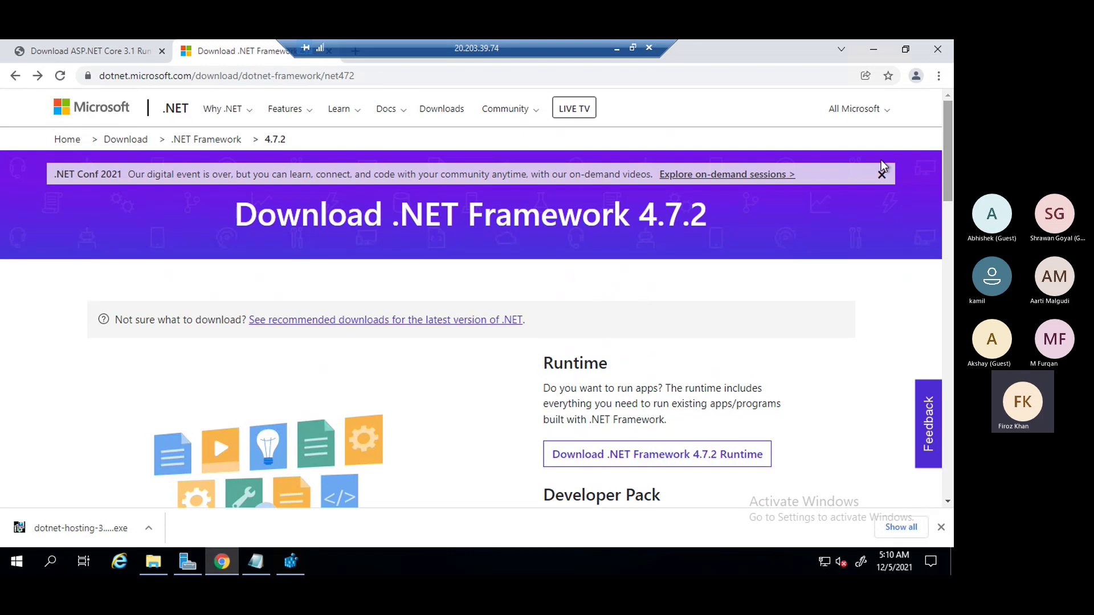
Open the .NET Framework 4.8 download page from the downloads overview, then return to the notes.
{"action": "left_click", "coordinate": [207, 142]}
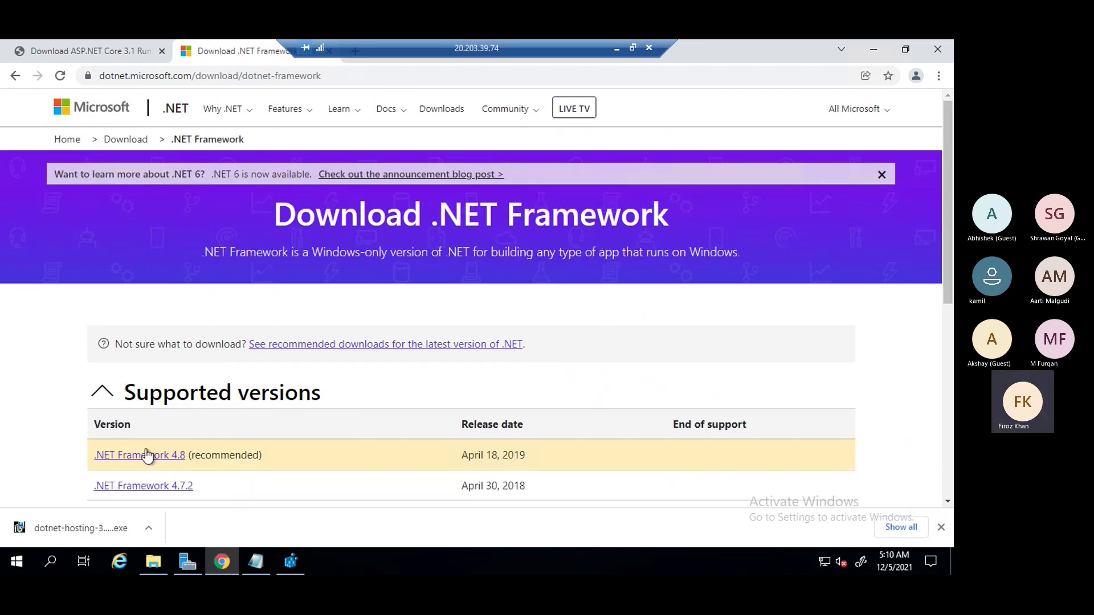
{"action": "left_click_drag", "start_coordinate": [949, 236], "coordinate": [952, 299]}
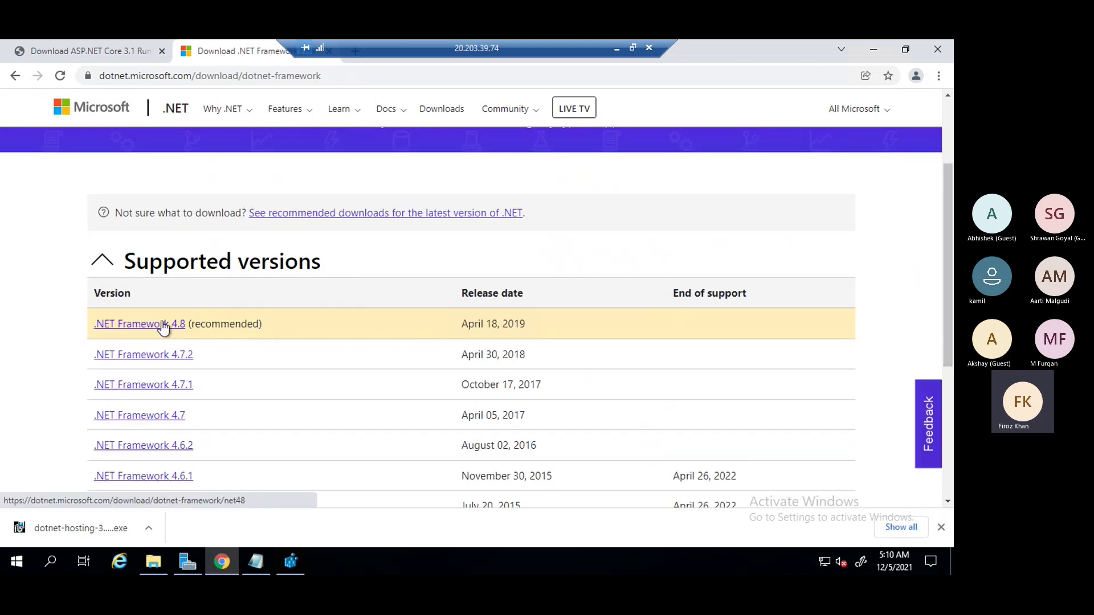
{"action": "left_click", "coordinate": [164, 328]}
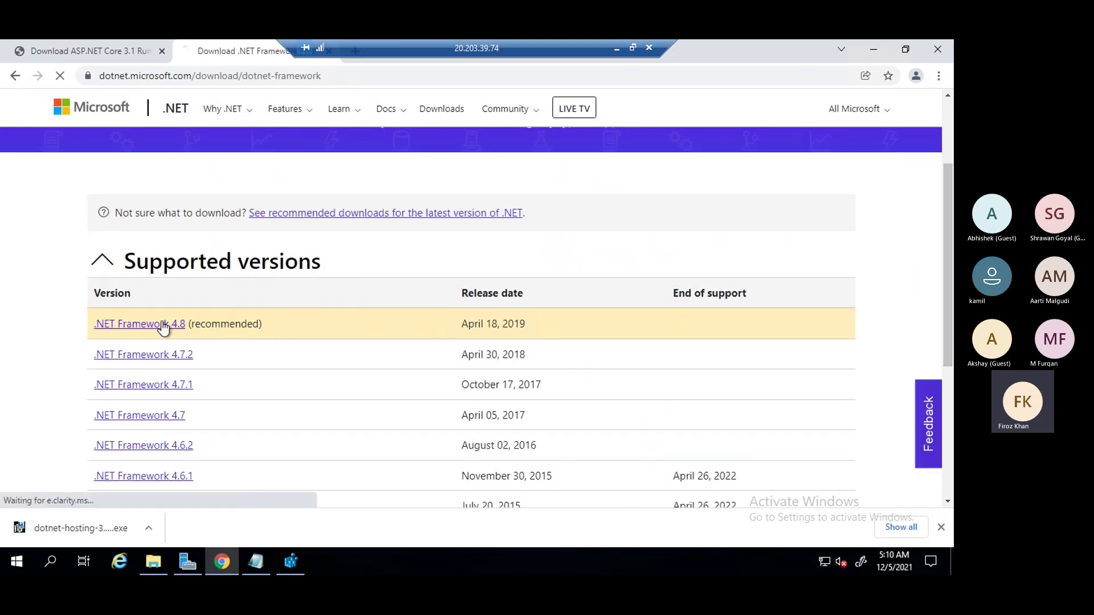
{"action": "left_click_drag", "start_coordinate": [950, 180], "coordinate": [951, 249]}
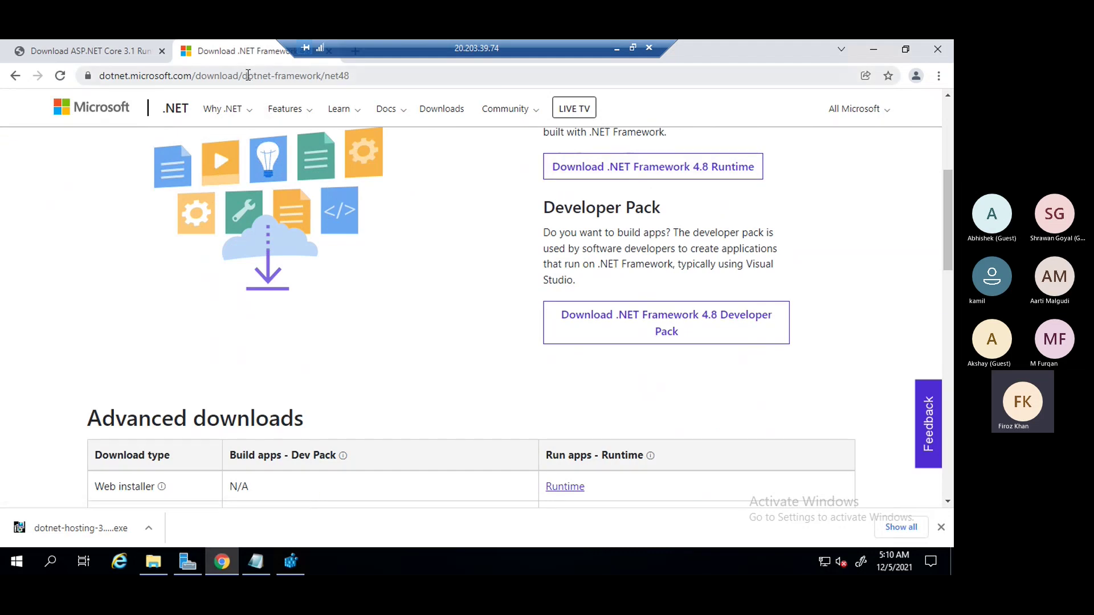
{"action": "left_click", "coordinate": [255, 561]}
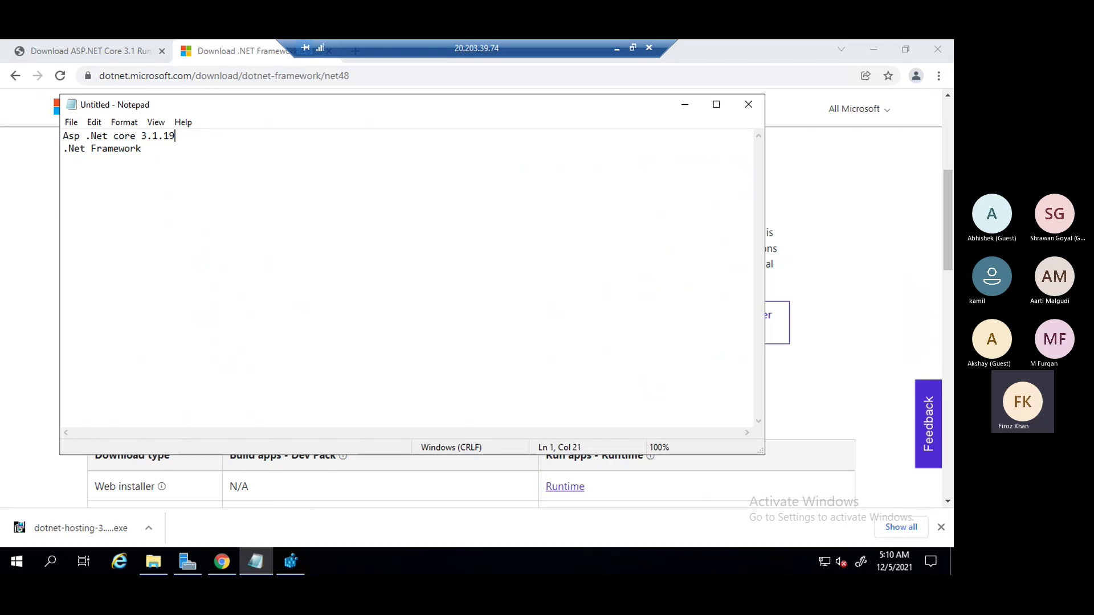
Mark 'Asp .Net core 3.1.19' and '.Net Framework' as Install and add a 'urlwrite' line.
{"action": "type", "text": "Install"}
{"action": "left_click", "coordinate": [187, 154]}
{"action": "type", "text": "Ins"}
{"action": "key", "text": "BackSpace"}
{"action": "type", "text": "nstal"}
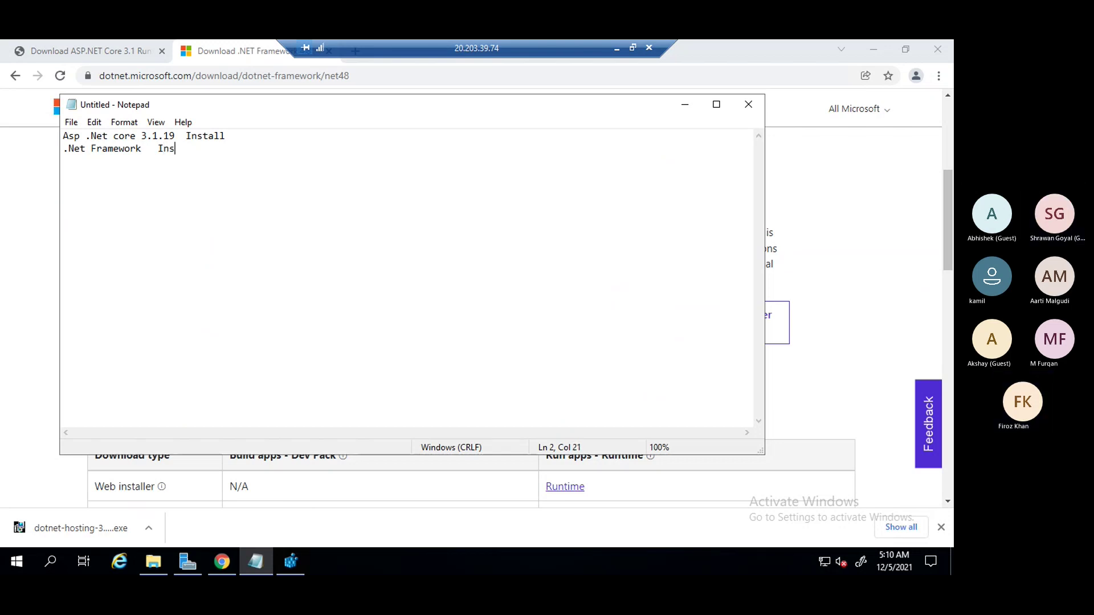
{"action": "type", "text": "l"}
{"action": "key", "text": "Return"}
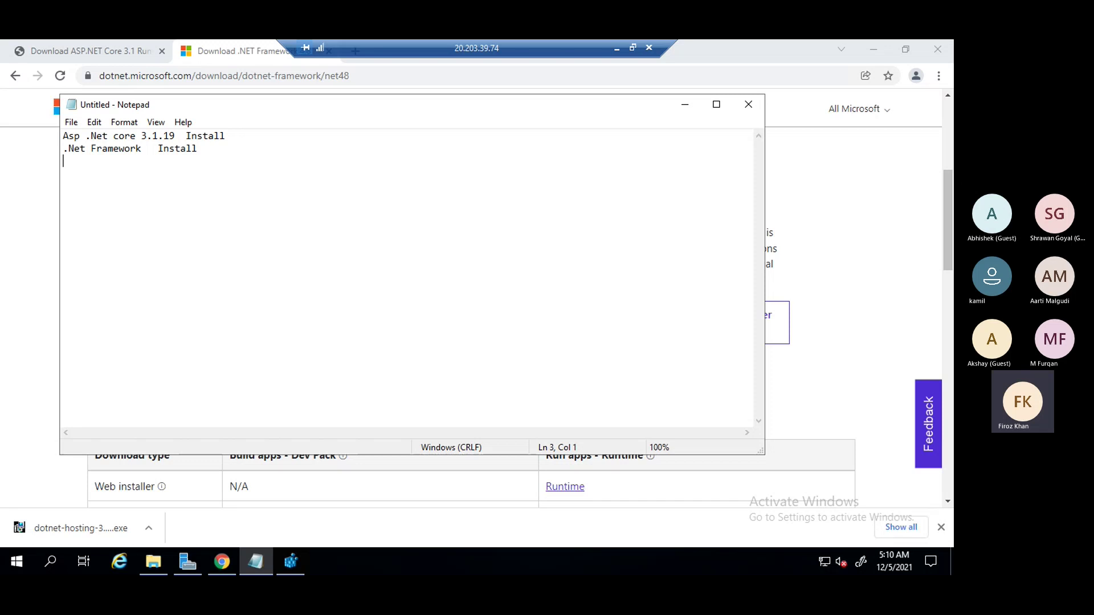
{"action": "type", "text": "urlwrite"}
Search Google for 'urlrewrite' and download urlrewrite2 (1).exe from the iis.net URL Rewrite page.
{"action": "left_click", "coordinate": [96, 45]}
{"action": "left_click", "coordinate": [142, 76]}
{"action": "type", "text": "g"}
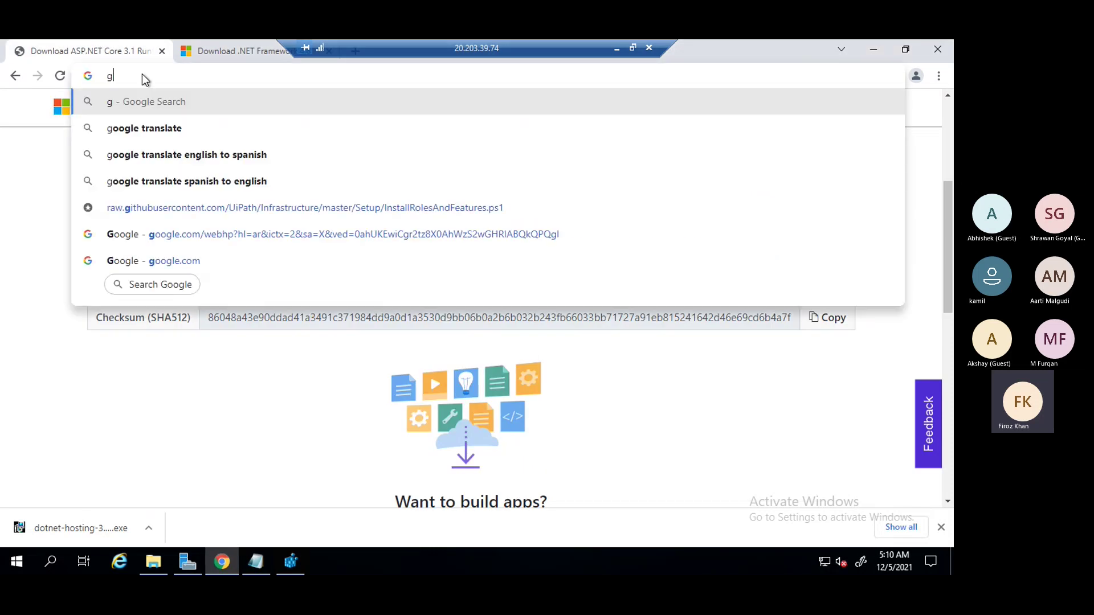
{"action": "key", "text": "BackSpace"}
{"action": "type", "text": "urlwrite"}
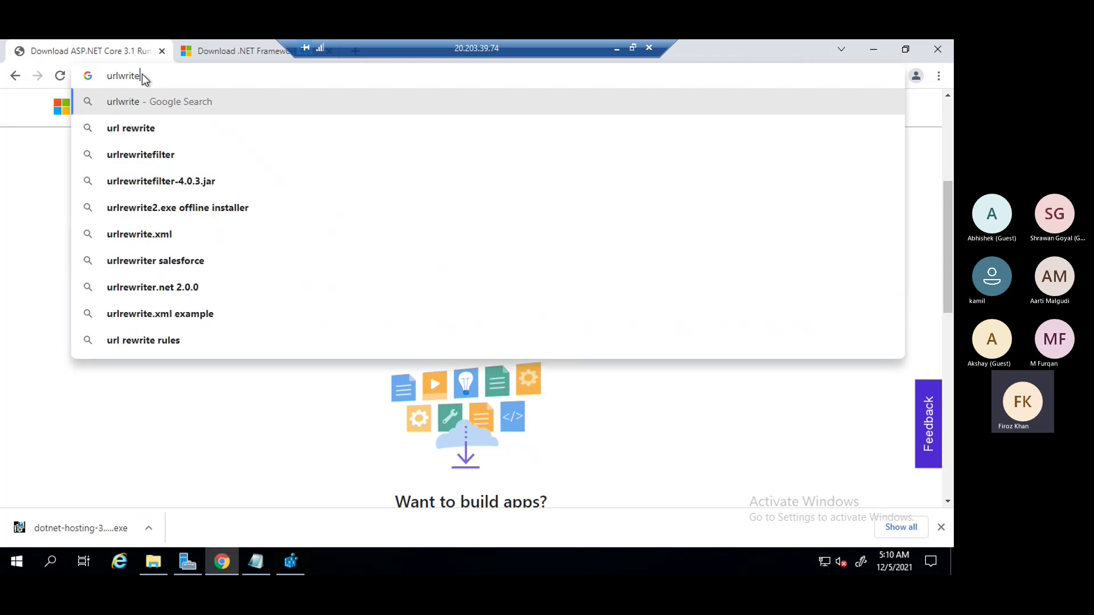
{"action": "key", "text": "Return"}
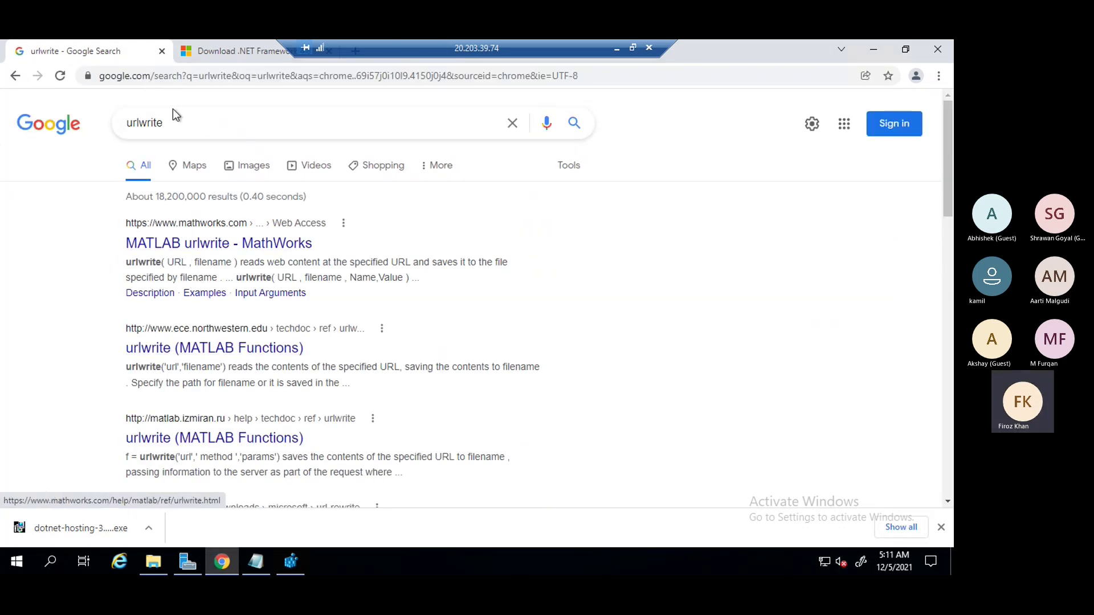
{"action": "left_click", "coordinate": [188, 131]}
{"action": "key", "text": "BackSpace"}
{"action": "key", "text": "BackSpace"}
{"action": "key", "text": "BackSpace"}
{"action": "key", "text": "BackSpace"}
{"action": "key", "text": "BackSpace"}
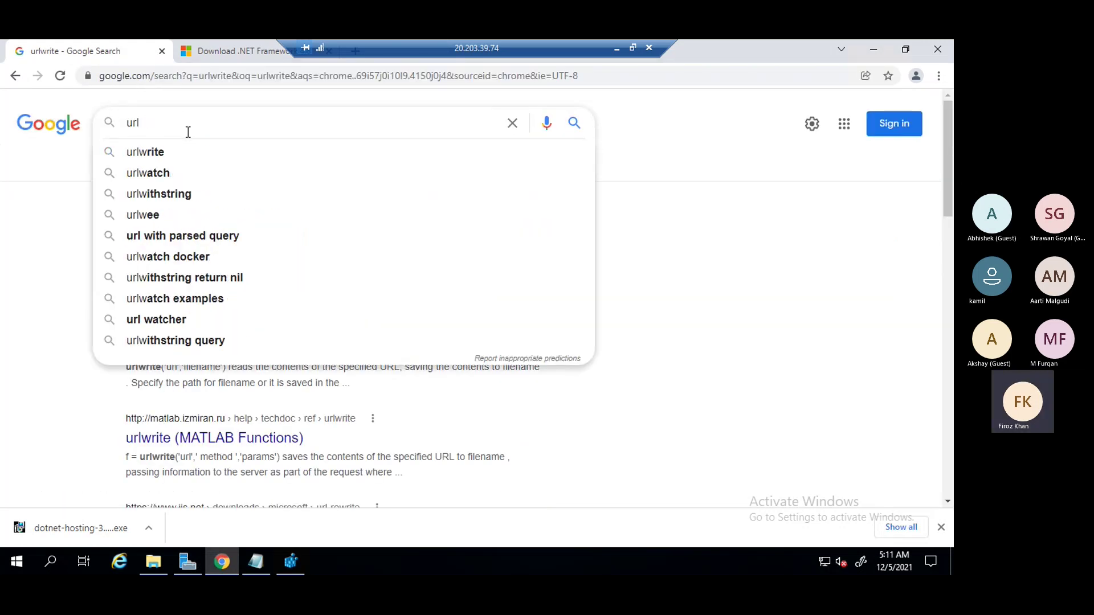
{"action": "key", "text": "BackSpace"}
{"action": "type", "text": "lr"}
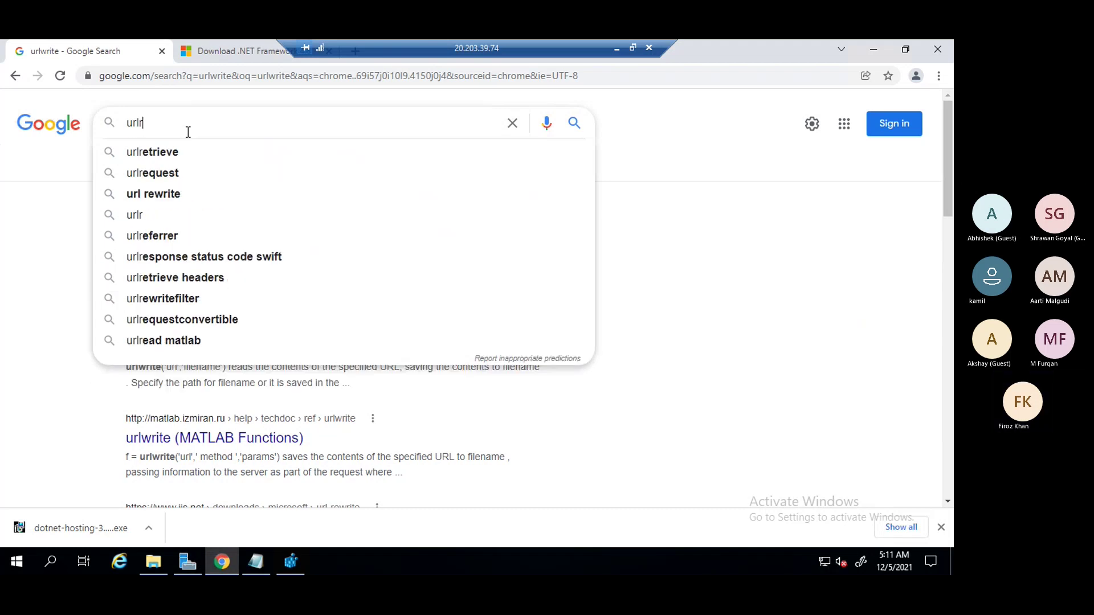
{"action": "type", "text": "ewrite"}
{"action": "key", "text": "Return"}
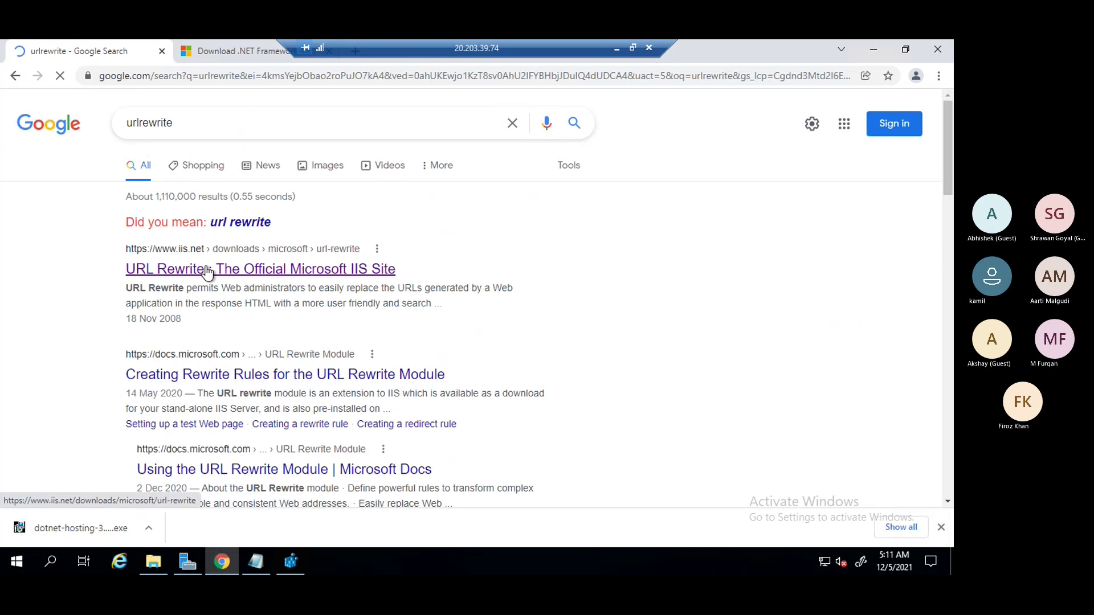
{"action": "left_click", "coordinate": [207, 271]}
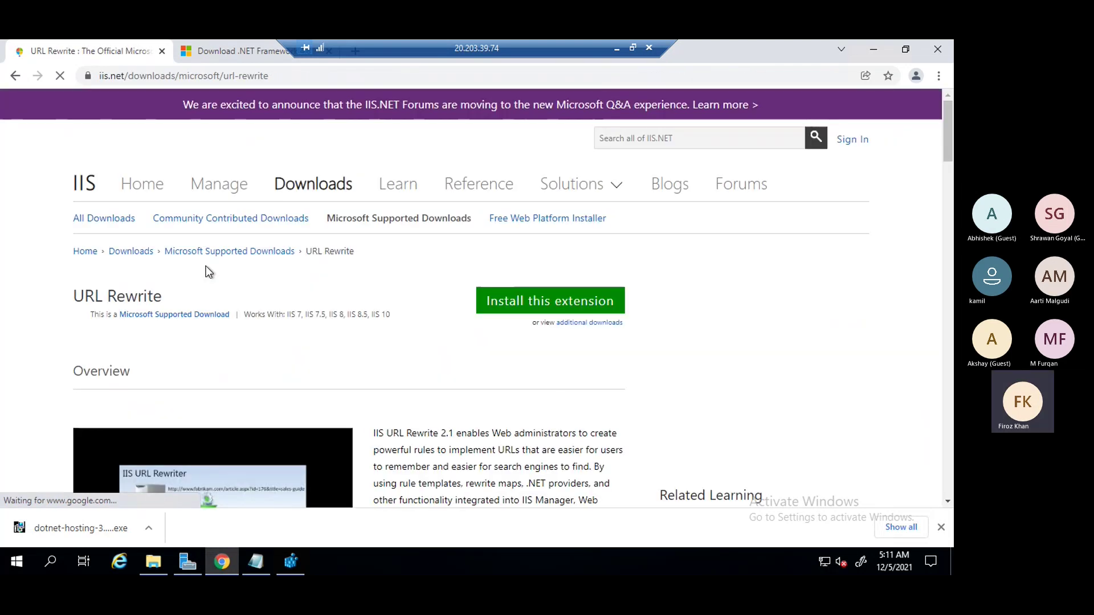
{"action": "left_click", "coordinate": [542, 301]}
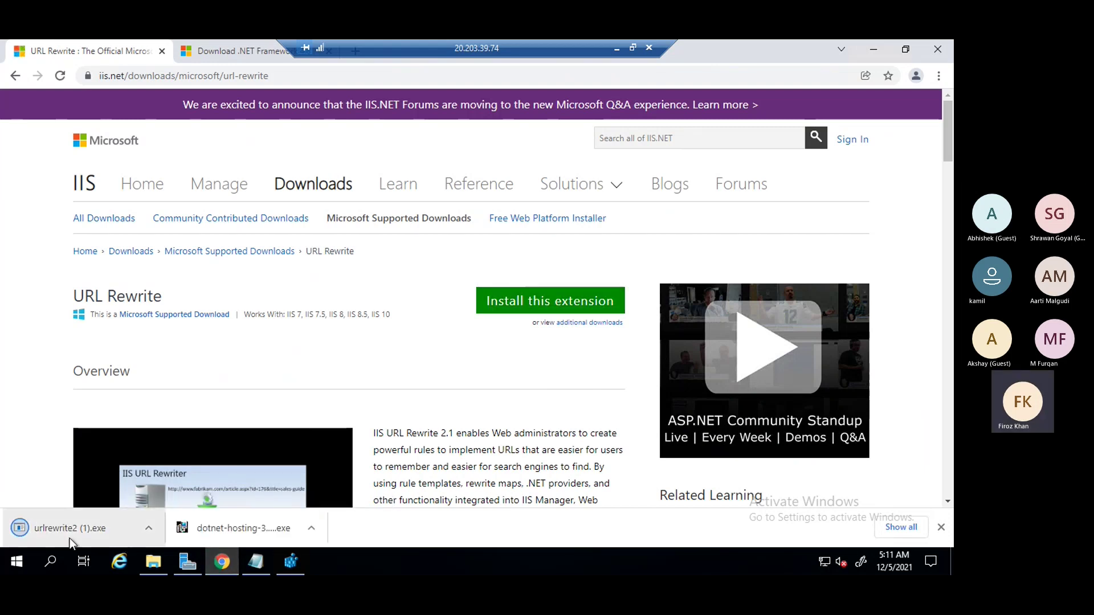
Show urlrewrite2 (1) (124 KB) in the Downloads folder, then return to the Notepad notes.
{"action": "left_click", "coordinate": [150, 534]}
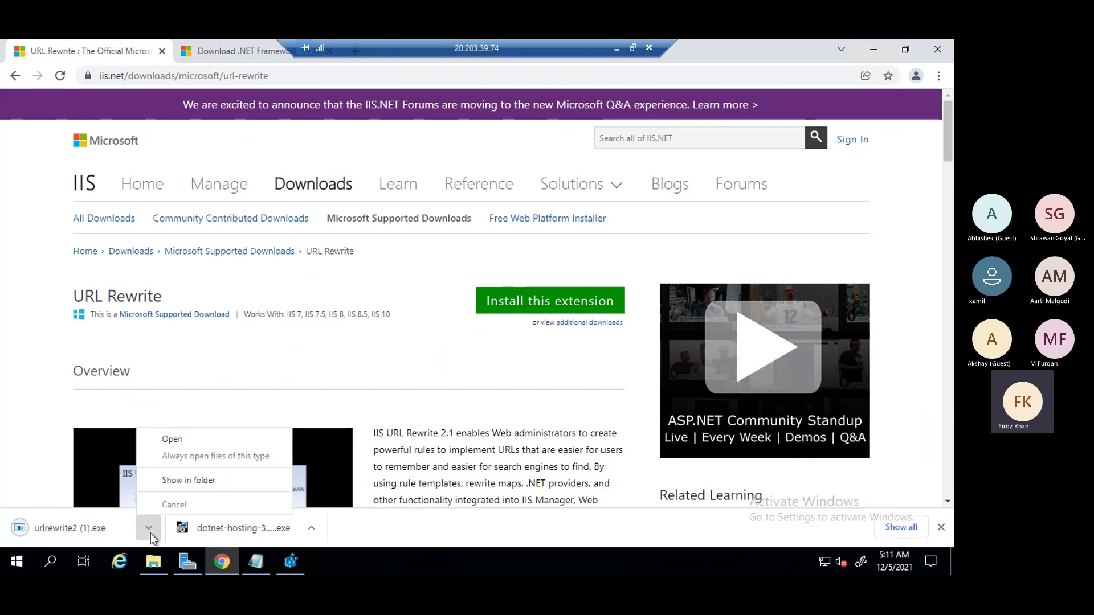
{"action": "left_click", "coordinate": [201, 476]}
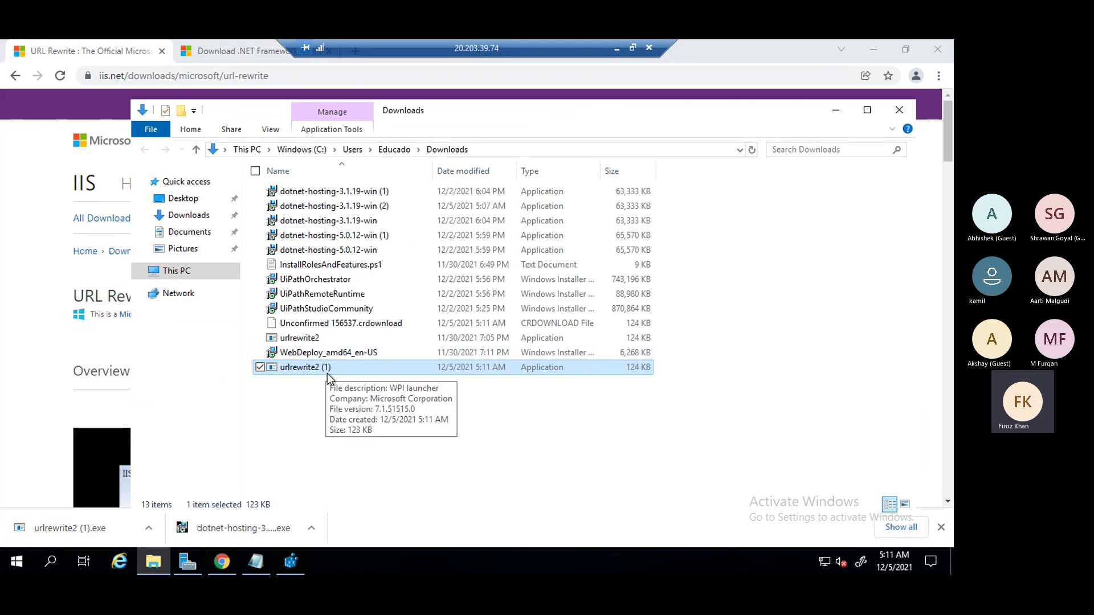
{"action": "left_click", "coordinate": [20, 285]}
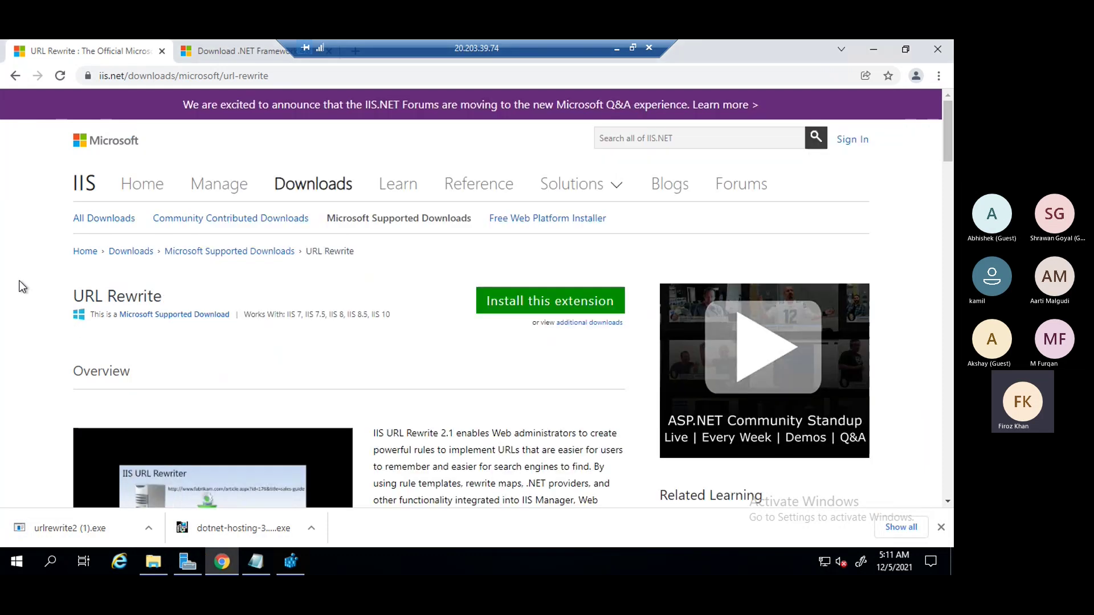
{"action": "left_click", "coordinate": [257, 565]}
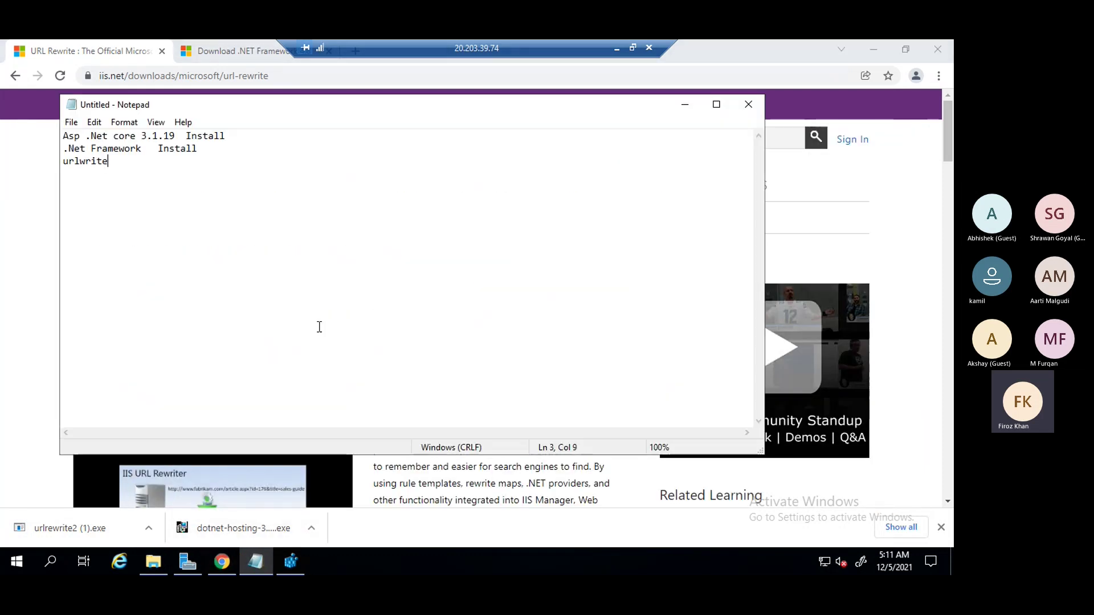
Mark urlwrite as Install, add a 'Webdeployment' line, and return to Chrome.
{"action": "type", "text": "Install"}
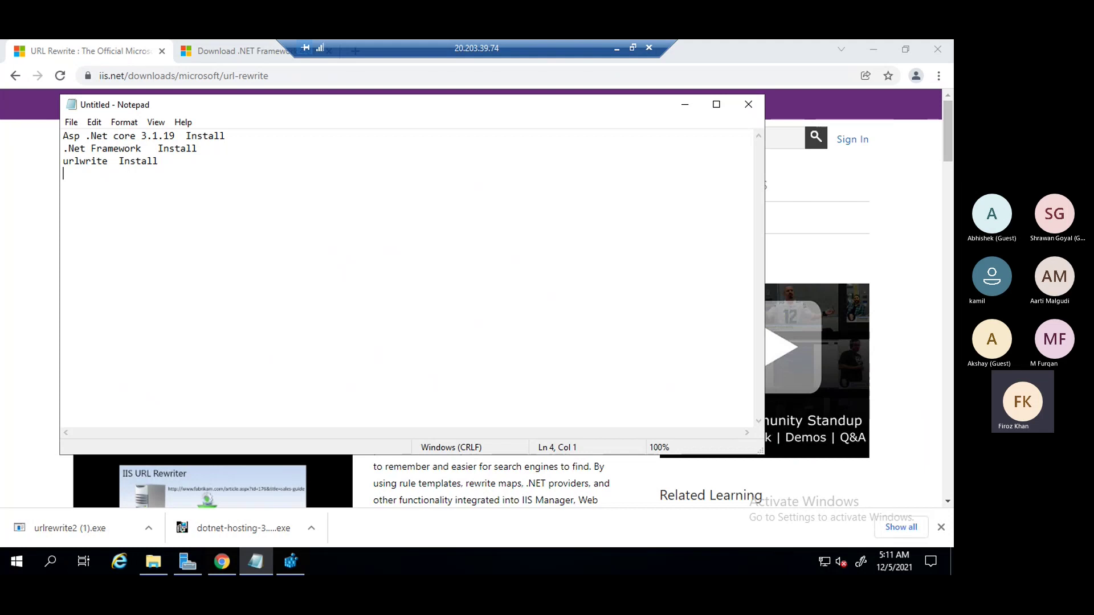
{"action": "type", "text": "Webdeployment"}
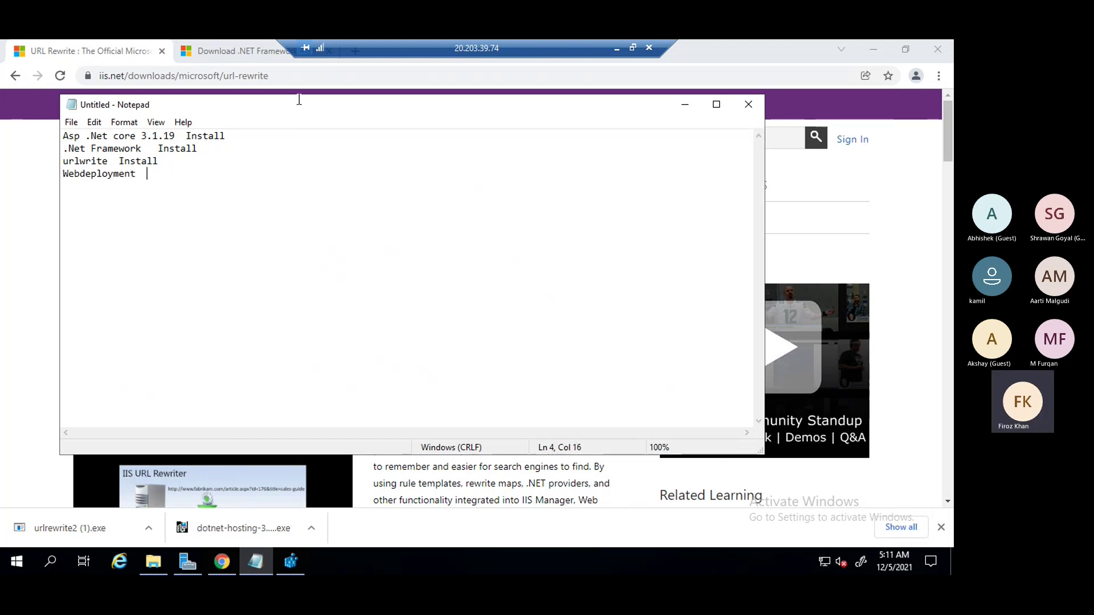
{"action": "left_click", "coordinate": [113, 58]}
Search for 'webdeployment' and 'web deploy 3.6 for hosting servers', check an advertised link, and come back.
{"action": "left_click", "coordinate": [165, 77]}
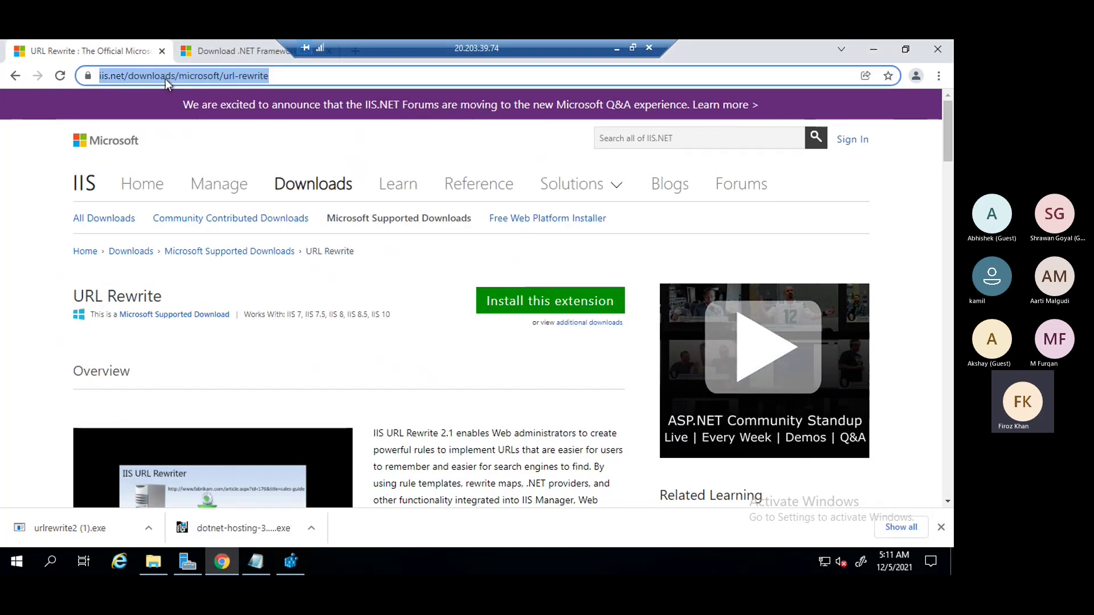
{"action": "type", "text": "webdeplo"}
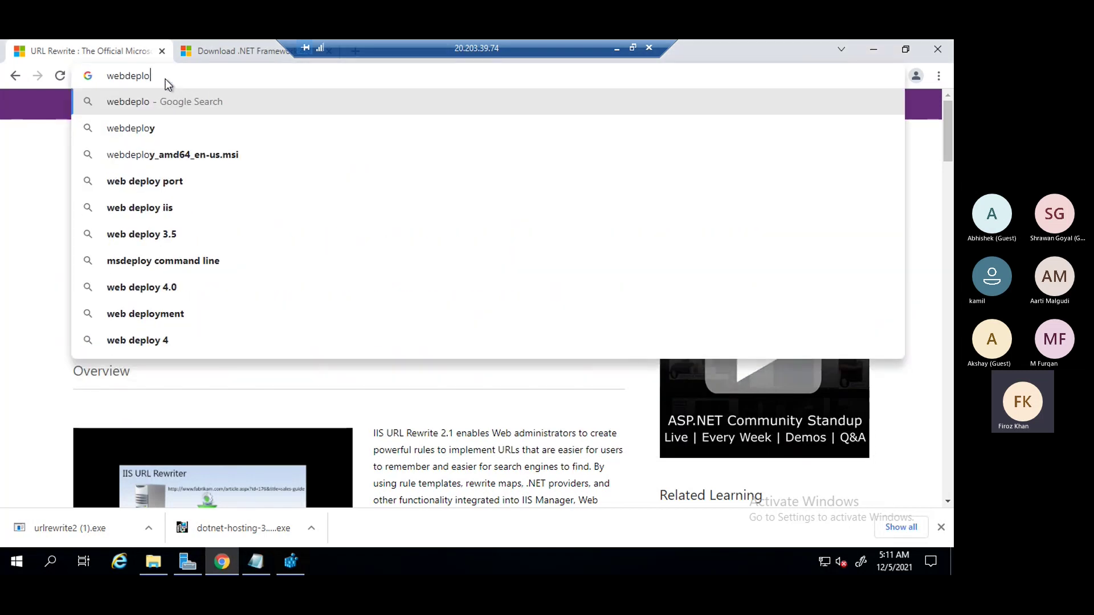
{"action": "type", "text": "yment dow"}
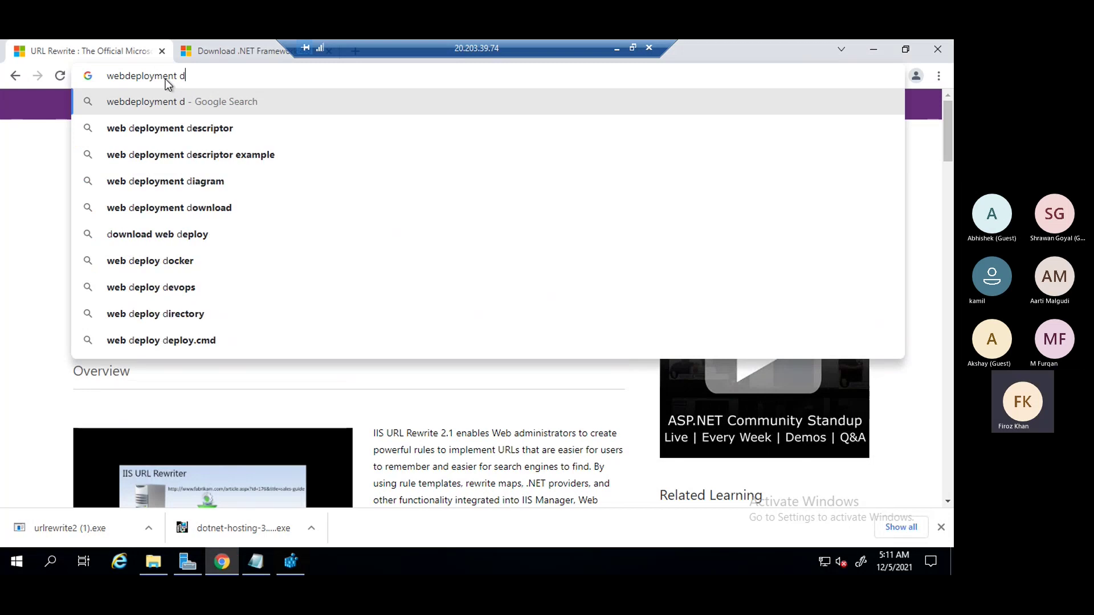
{"action": "key", "text": "BackSpace"}
{"action": "key", "text": "BackSpace"}
{"action": "key", "text": "BackSpace"}
{"action": "key", "text": "BackSpace"}
{"action": "key", "text": "Return"}
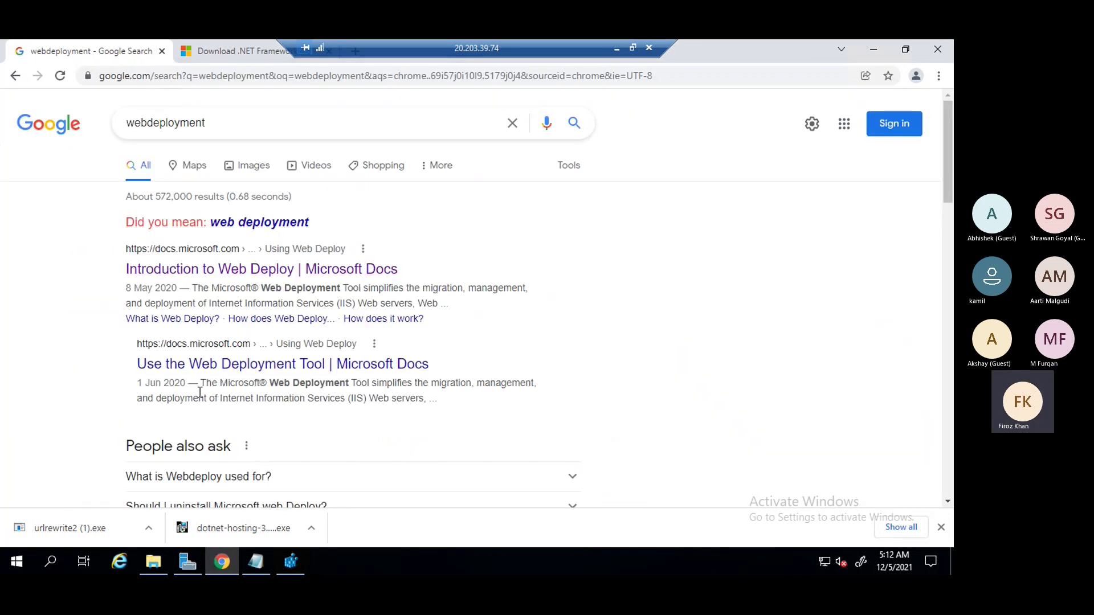
{"action": "left_click", "coordinate": [245, 134]}
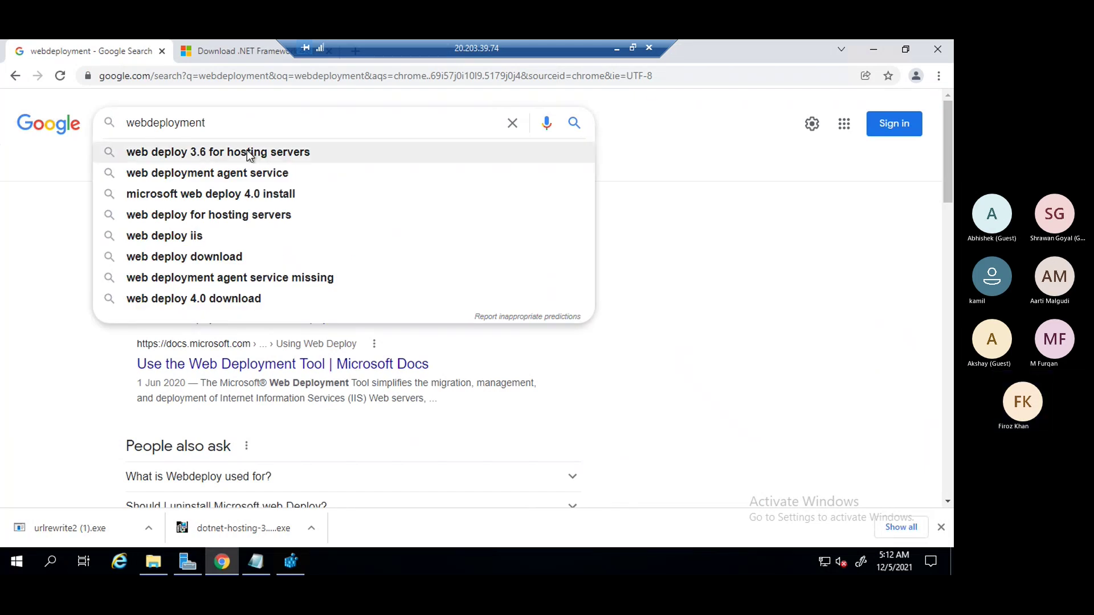
{"action": "left_click", "coordinate": [247, 153]}
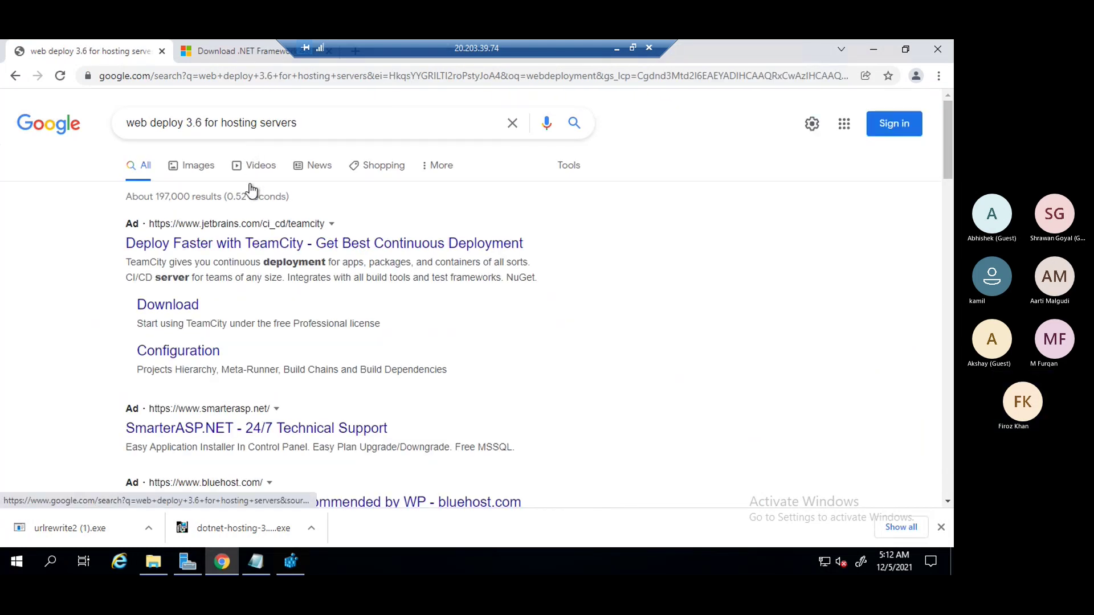
{"action": "left_click", "coordinate": [179, 306]}
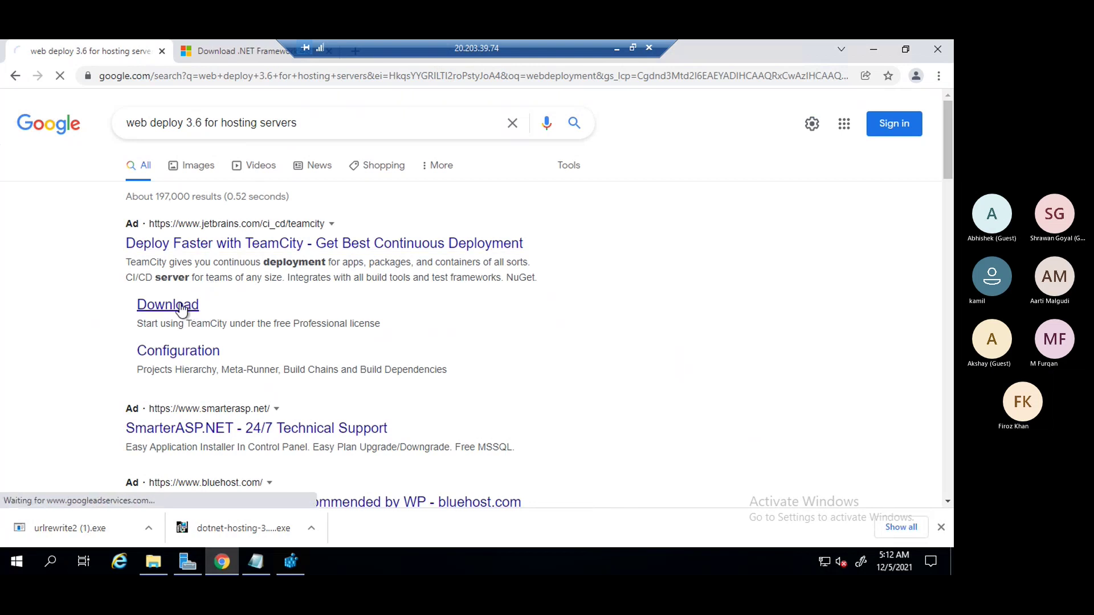
{"action": "left_click", "coordinate": [16, 76]}
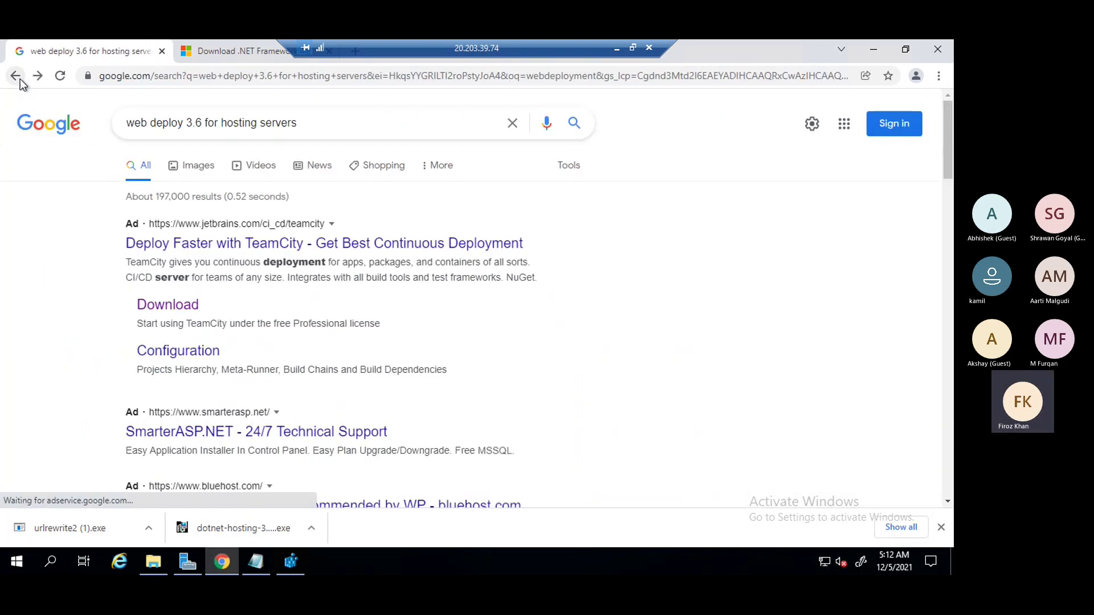
{"action": "left_click", "coordinate": [16, 76]}
Search 'web deploy 3.6', view Microsoft's Web Deploy v3.6 page, go back, and clear the query.
{"action": "left_click", "coordinate": [229, 131]}
{"action": "key", "text": "BackSpace"}
{"action": "key", "text": "BackSpace"}
{"action": "key", "text": "BackSpace"}
{"action": "key", "text": "BackSpace"}
{"action": "key", "text": "BackSpace"}
{"action": "key", "text": "BackSpace"}
{"action": "key", "text": "BackSpace"}
{"action": "key", "text": "BackSpace"}
{"action": "key", "text": "BackSpace"}
{"action": "key", "text": "BackSpace"}
{"action": "type", "text": "deploy"}
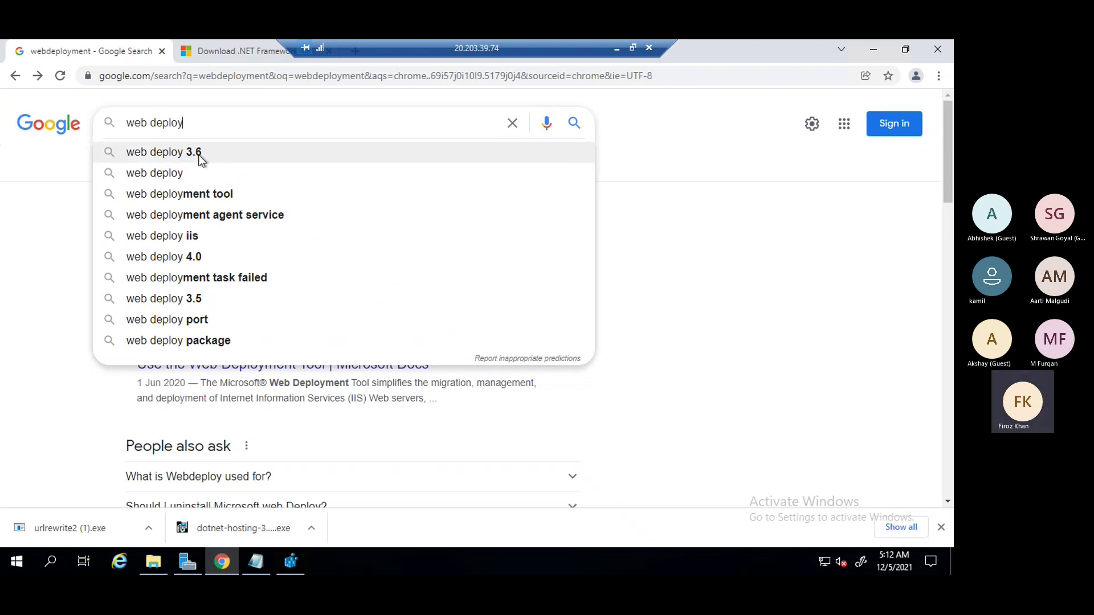
{"action": "left_click", "coordinate": [192, 152]}
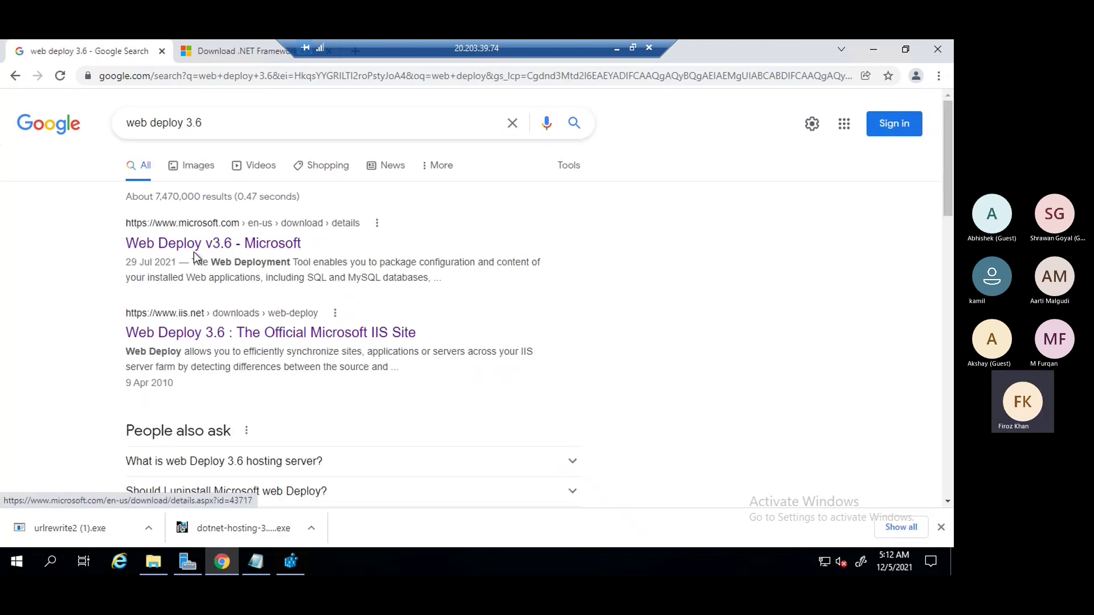
{"action": "left_click", "coordinate": [192, 245]}
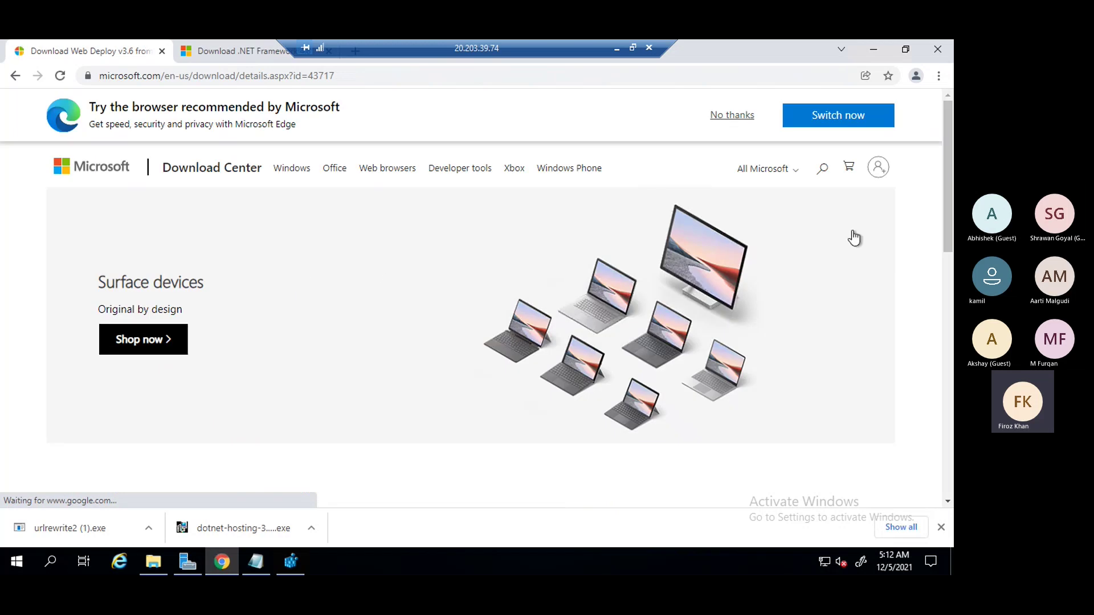
{"action": "left_click_drag", "start_coordinate": [948, 183], "coordinate": [908, 139]}
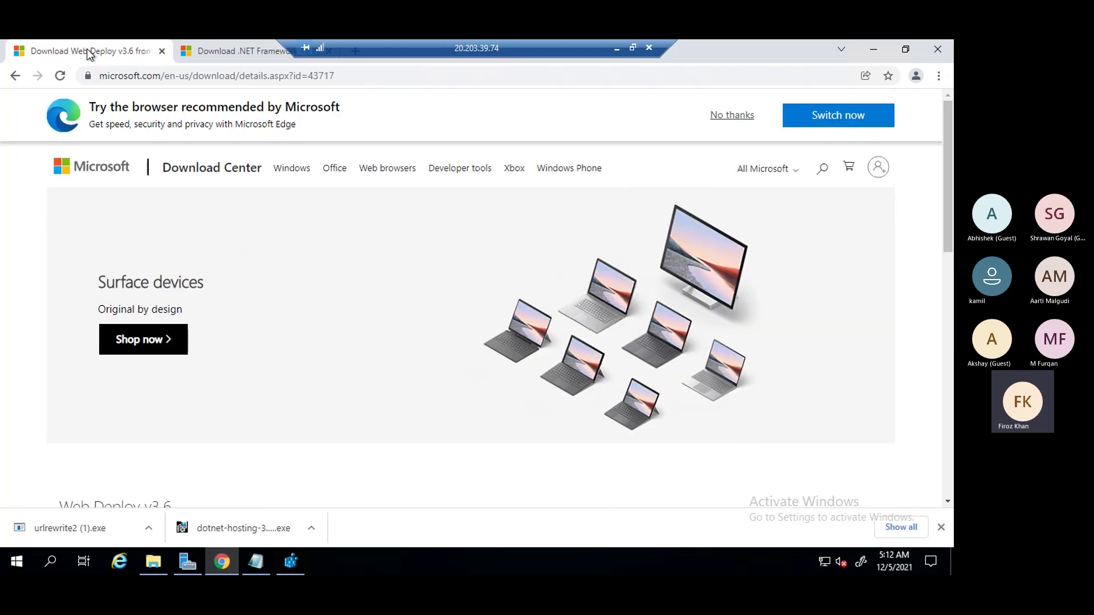
{"action": "left_click", "coordinate": [21, 77]}
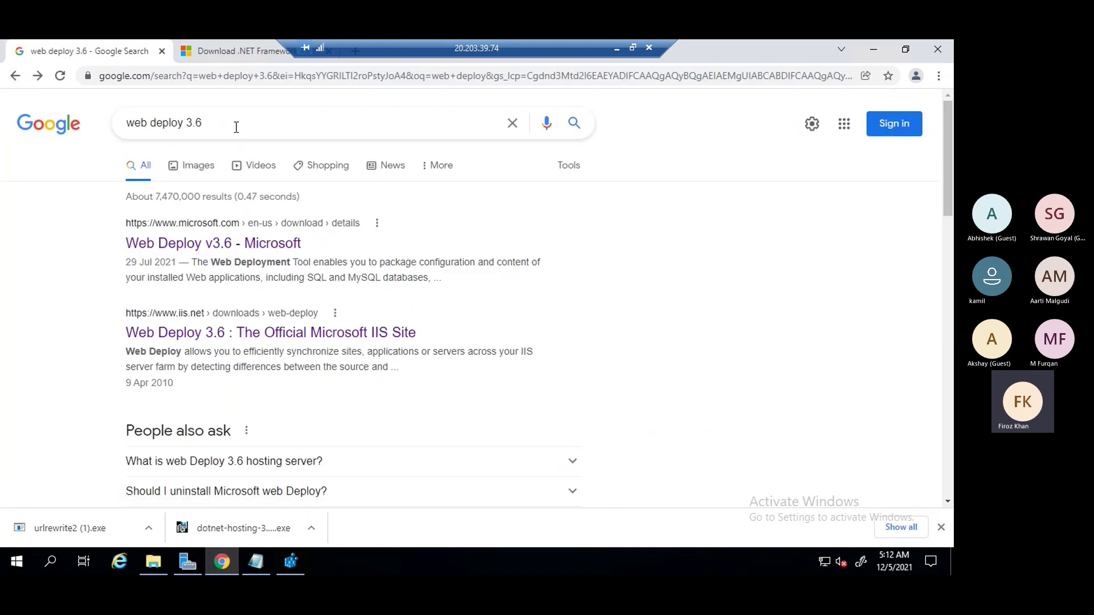
{"action": "left_click_drag", "start_coordinate": [223, 127], "coordinate": [53, 112]}
{"action": "key", "text": "BackSpace"}
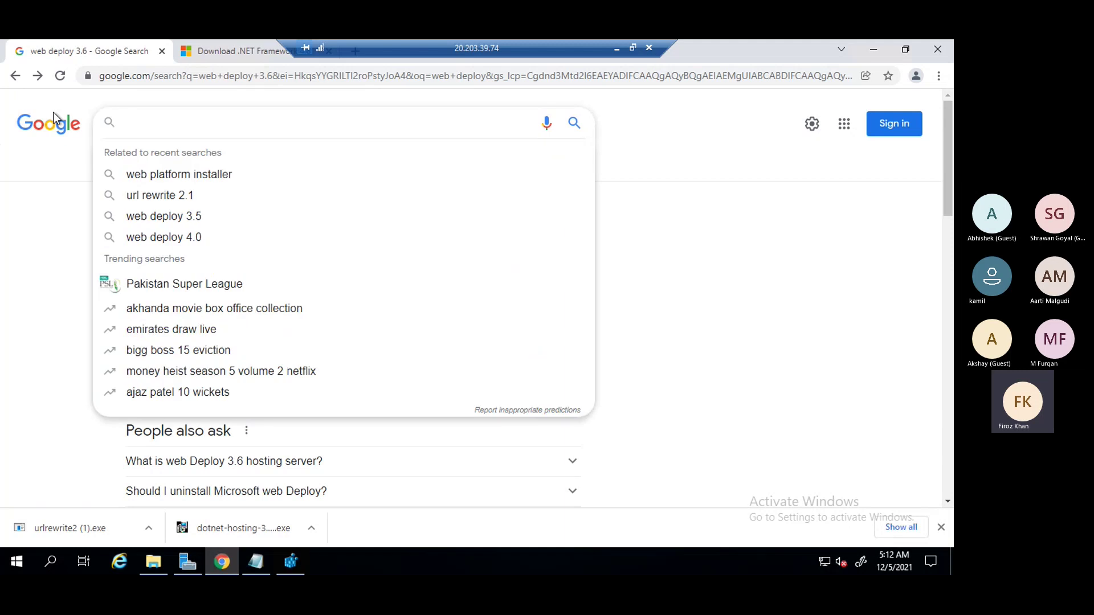
Add a 'SQL Server DB' line below Webdeployment in the checklist, then return to Chrome.
{"action": "left_click", "coordinate": [254, 564]}
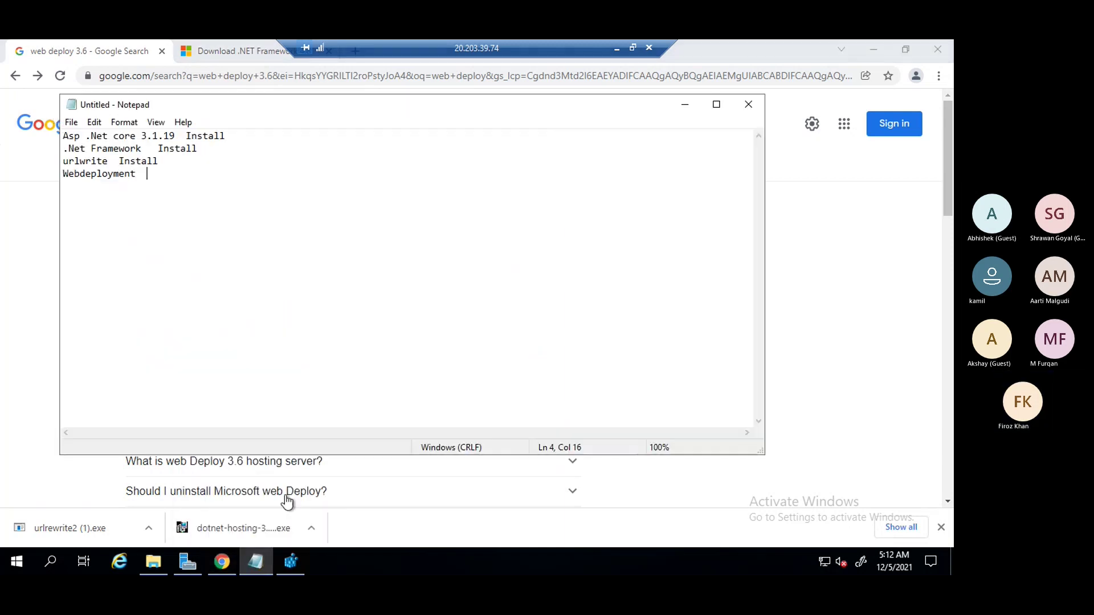
{"action": "key", "text": "Return"}
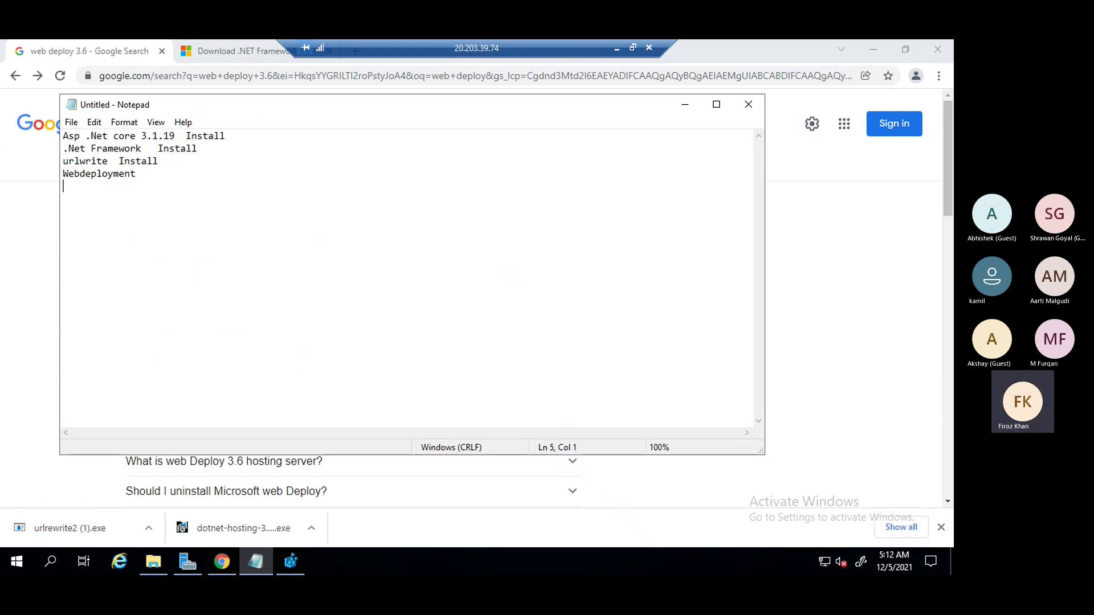
{"action": "type", "text": "SQL Server DB"}
{"action": "left_click", "coordinate": [765, 55]}
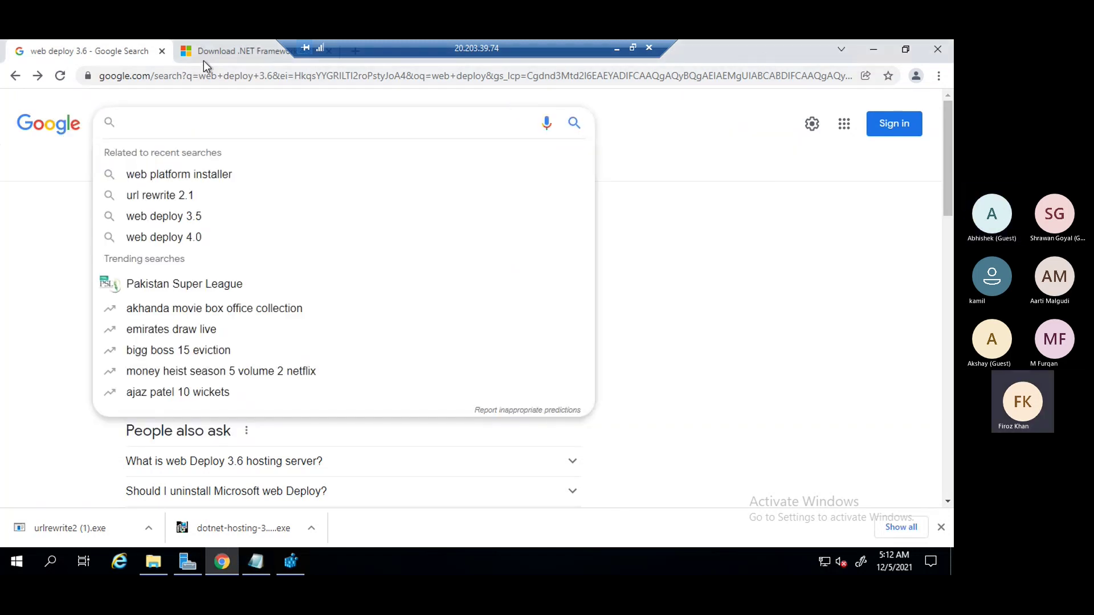
Search 'sql server 2019' and scroll Microsoft's SQL Server downloads page to the free Developer and Express editions.
{"action": "left_click", "coordinate": [165, 78]}
{"action": "type", "text": "Sql s"}
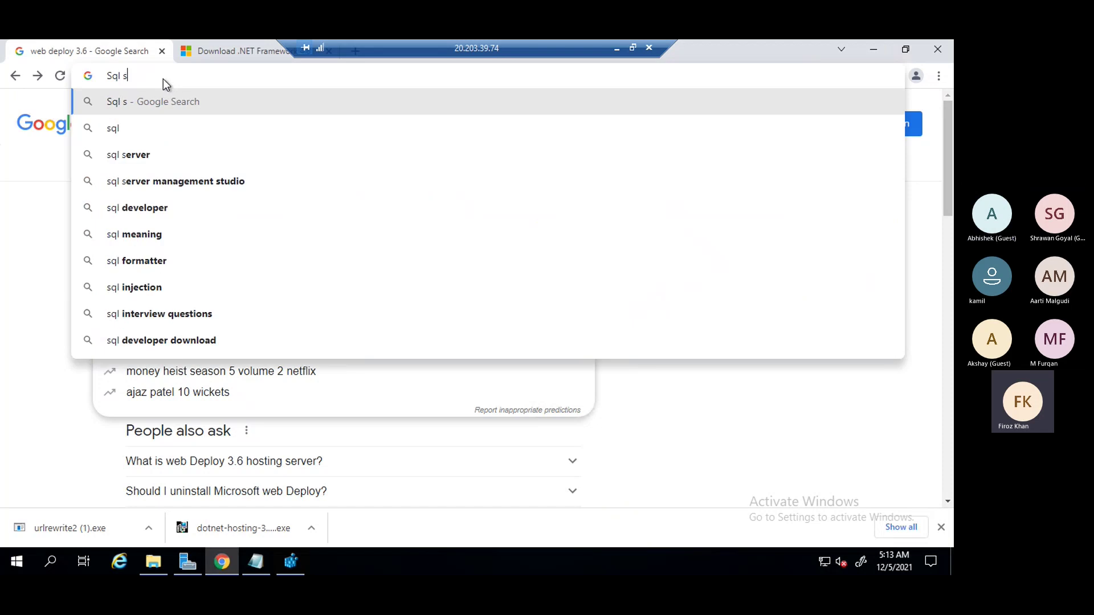
{"action": "type", "text": "erver"}
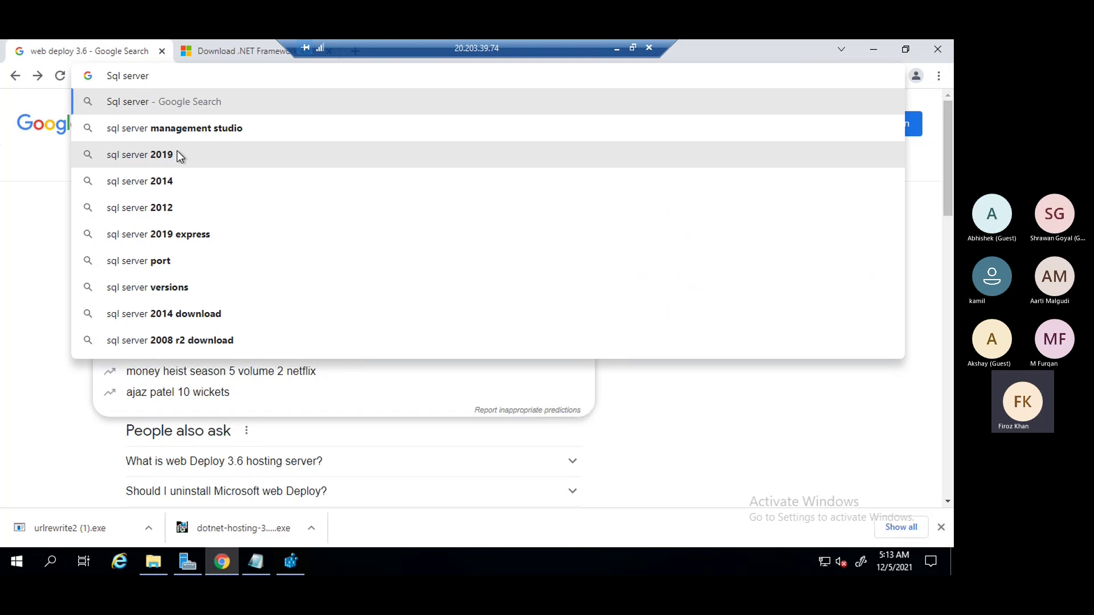
{"action": "left_click", "coordinate": [178, 151]}
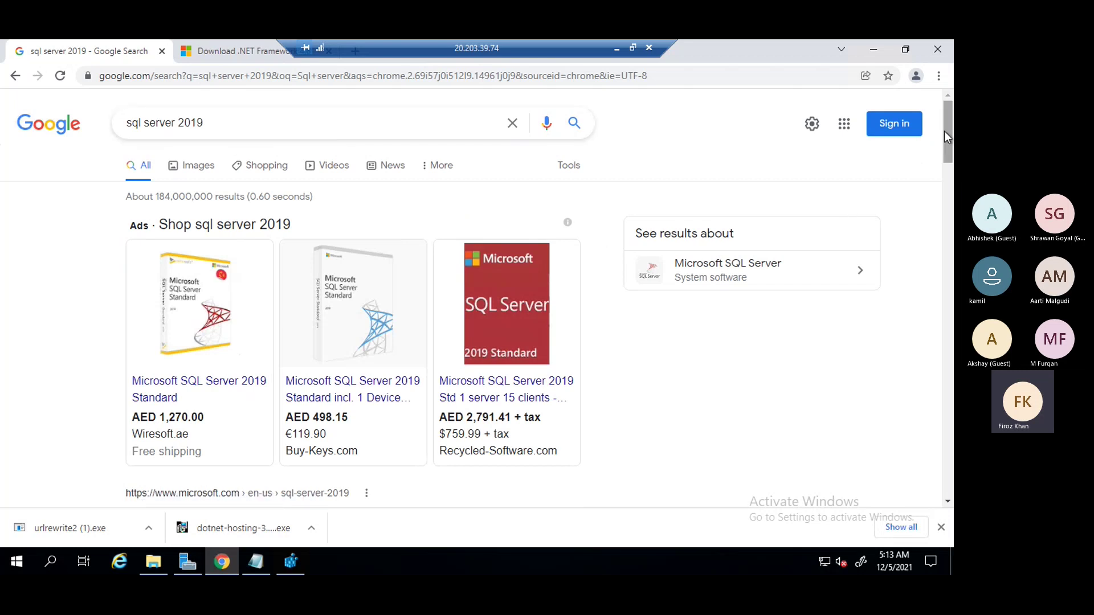
{"action": "left_click_drag", "start_coordinate": [945, 133], "coordinate": [949, 156]}
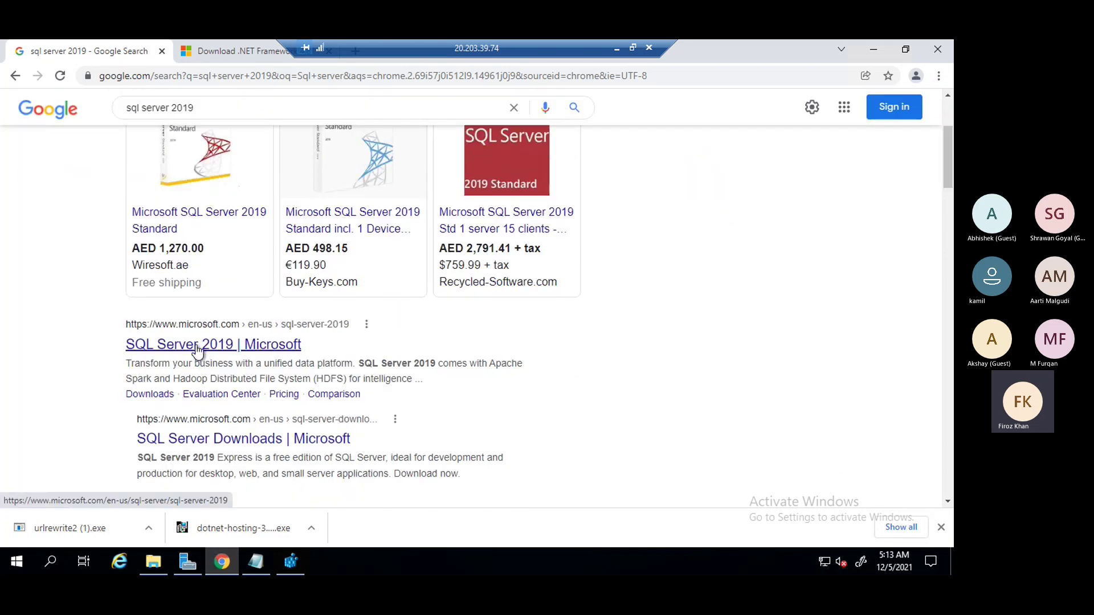
{"action": "left_click", "coordinate": [209, 440]}
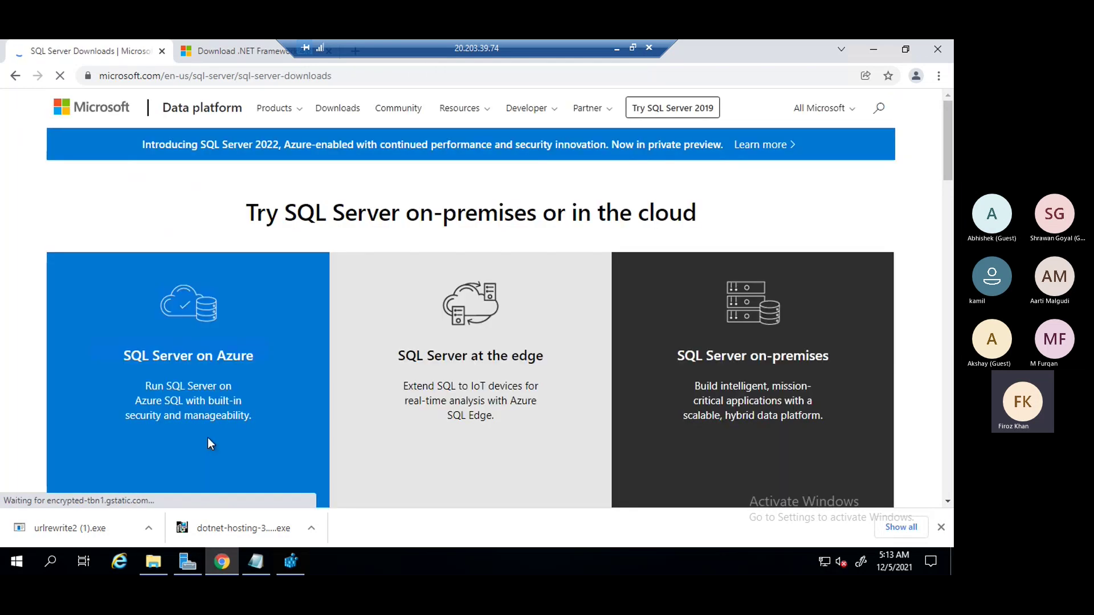
{"action": "left_click_drag", "start_coordinate": [949, 147], "coordinate": [945, 257]}
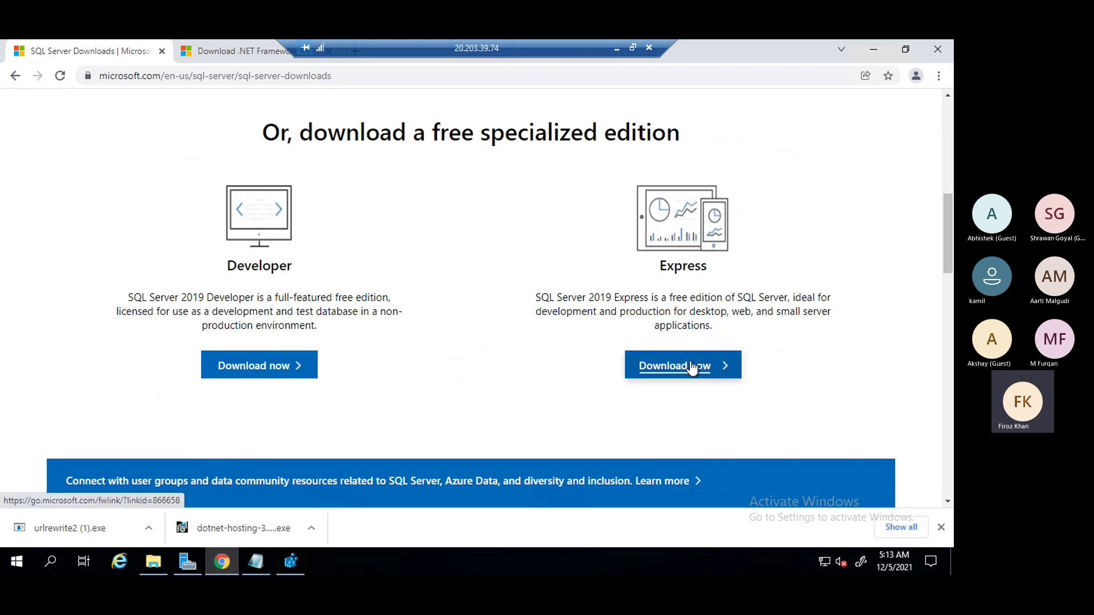
{"action": "mouse_move", "coordinate": [950, 227]}
{"action": "left_mouse_down"}
{"action": "mouse_move", "coordinate": [951, 264]}
{"action": "mouse_move", "coordinate": [952, 169]}
{"action": "mouse_move", "coordinate": [952, 235]}
{"action": "left_mouse_up"}
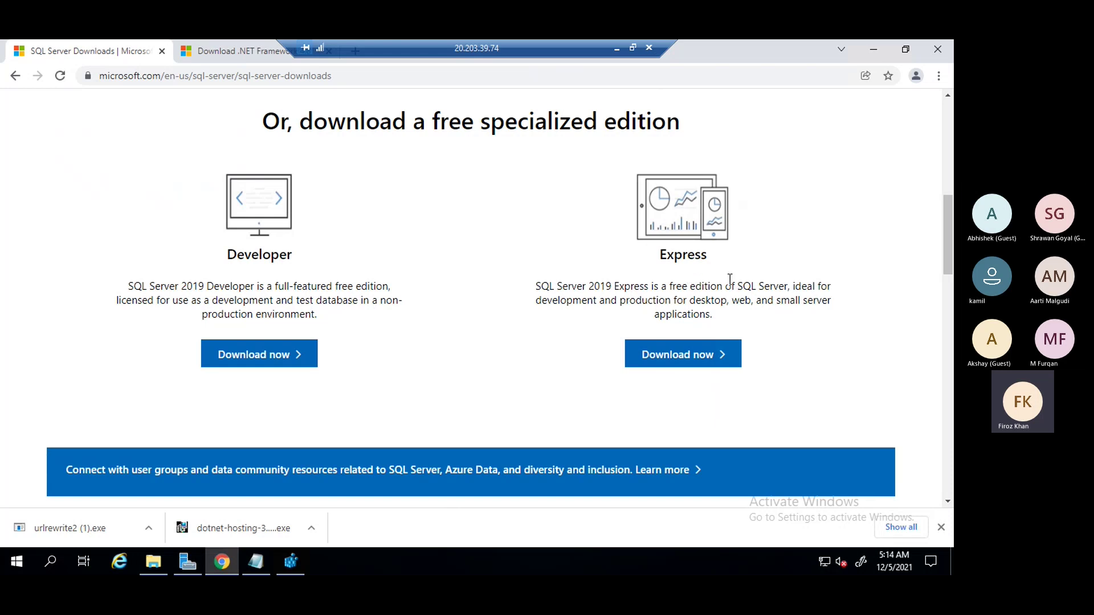
{"action": "left_click", "coordinate": [144, 568]}
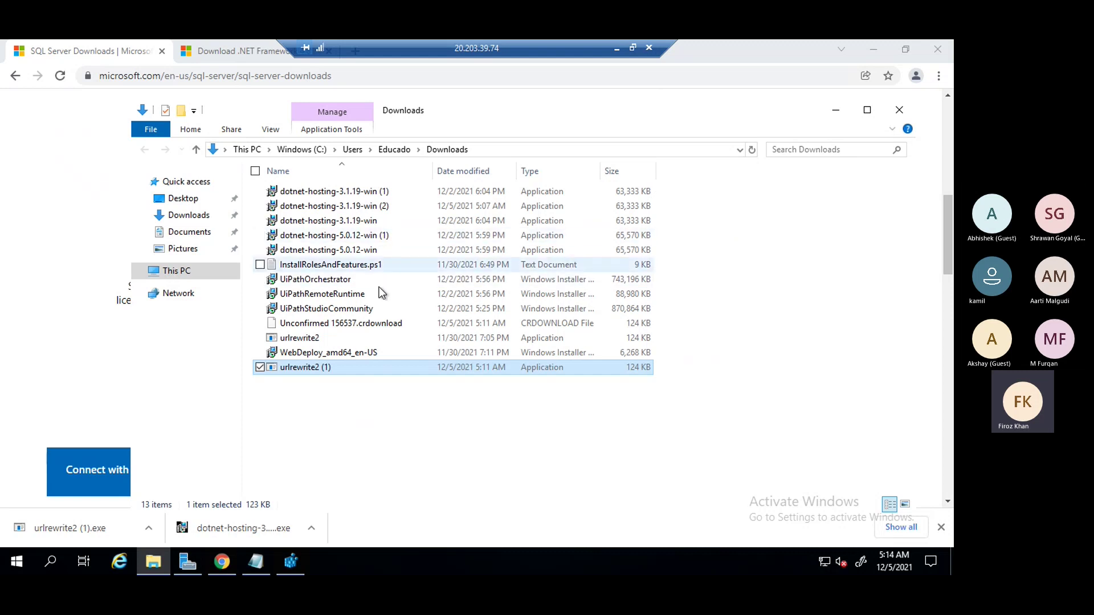
{"action": "left_click", "coordinate": [836, 112]}
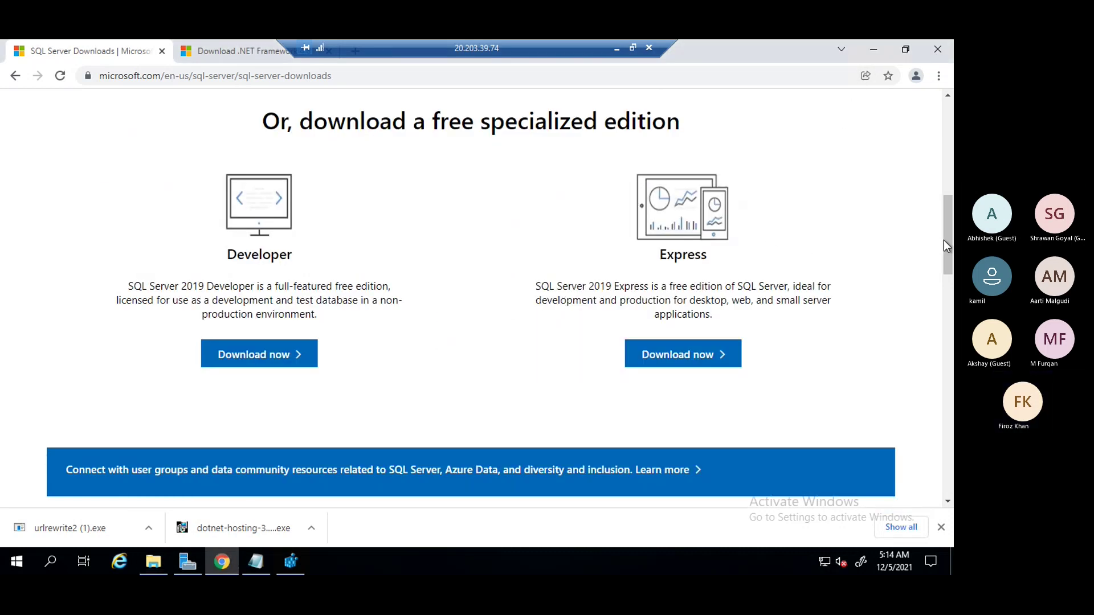
{"action": "mouse_move", "coordinate": [946, 240]}
{"action": "left_mouse_down"}
{"action": "mouse_move", "coordinate": [949, 169]}
{"action": "mouse_move", "coordinate": [949, 229]}
{"action": "left_mouse_up"}
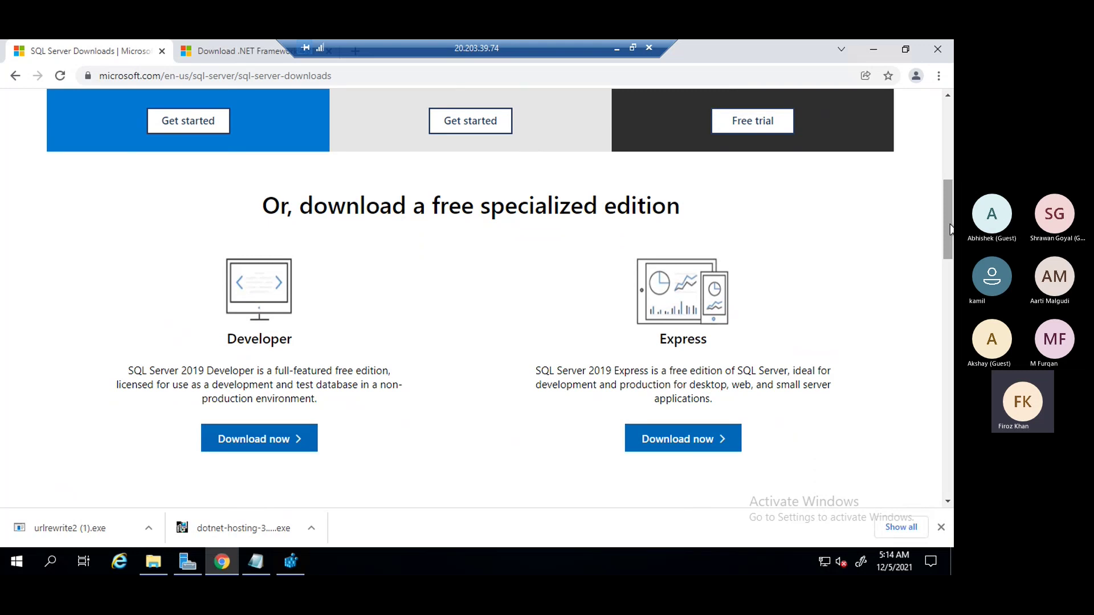
{"action": "scroll", "coordinate": [949, 230], "scroll_direction": "down", "scroll_amount": 1}
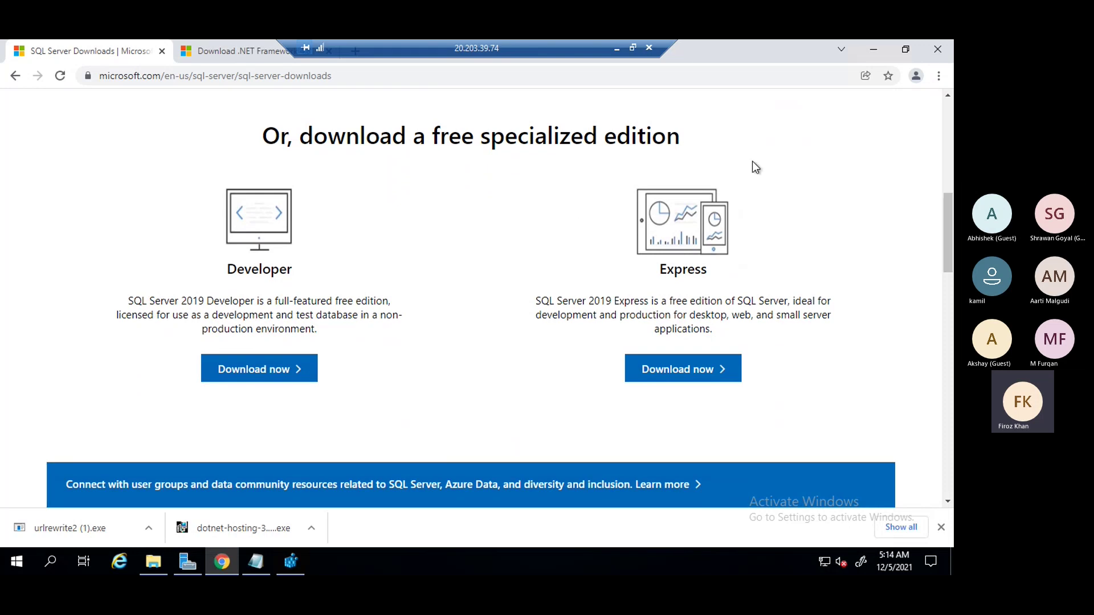
Correct line 5 of the Notepad checklist to read 'SQL Server insall'.
{"action": "left_click", "coordinate": [259, 553]}
{"action": "key", "text": "BackSpace"}
{"action": "key", "text": "BackSpace"}
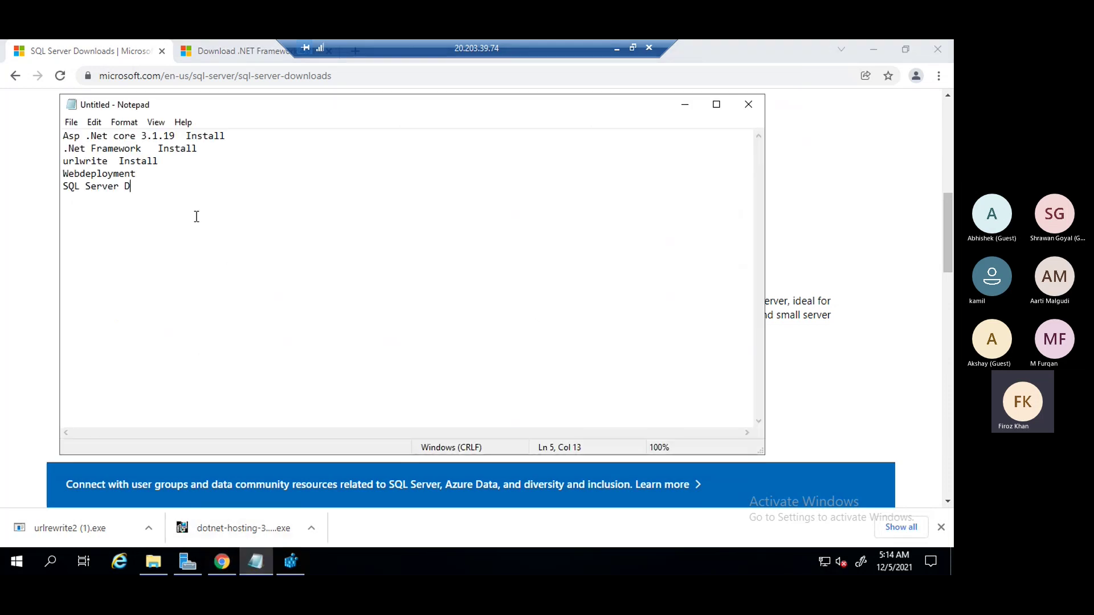
{"action": "type", "text": "insall"}
Add a sixth checklist line reading 'SQL managment stuido'.
{"action": "key", "text": "Return"}
{"action": "type", "text": "SQL manamnet"}
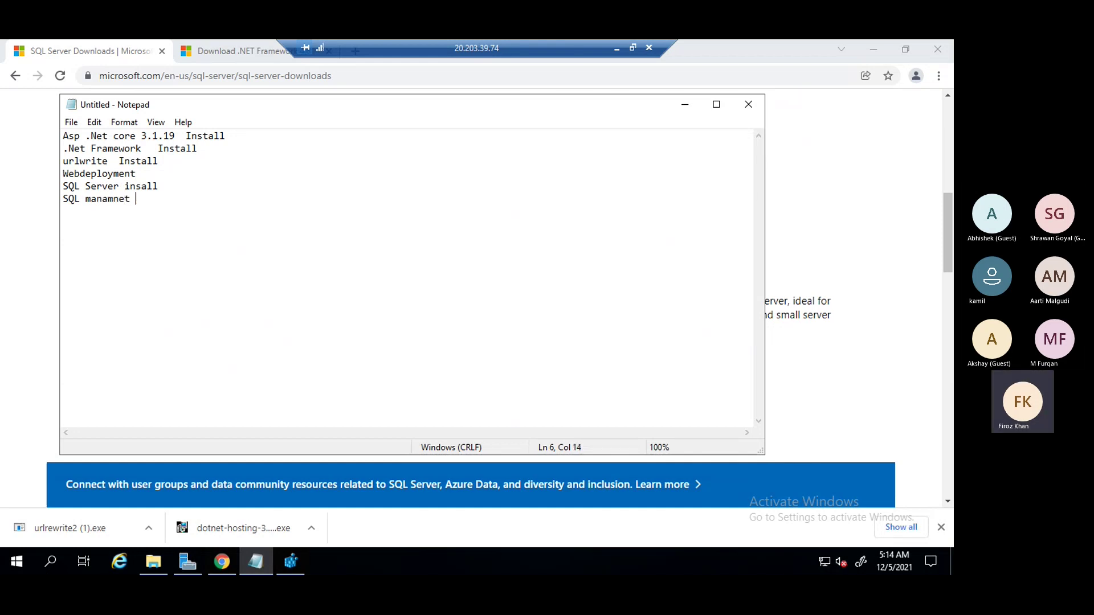
{"action": "key", "text": "alt+Tab"}
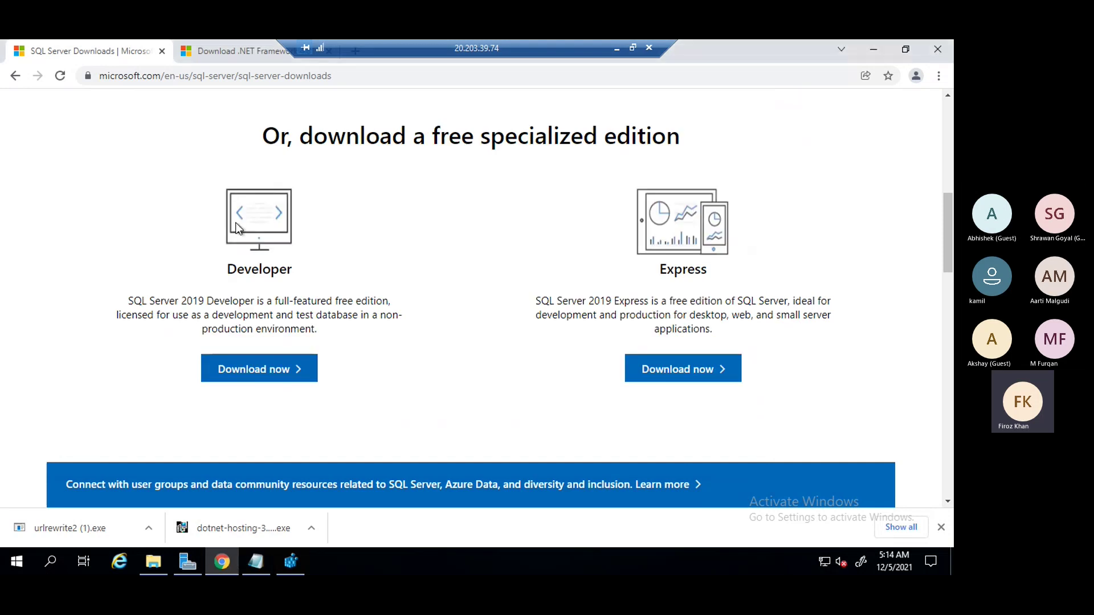
{"action": "key", "text": "alt+Tab"}
{"action": "key", "text": "BackSpace"}
{"action": "key", "text": "BackSpace"}
{"action": "key", "text": "BackSpace"}
{"action": "key", "text": "BackSpace"}
{"action": "key", "text": "BackSpace"}
{"action": "type", "text": "gment stuido"}
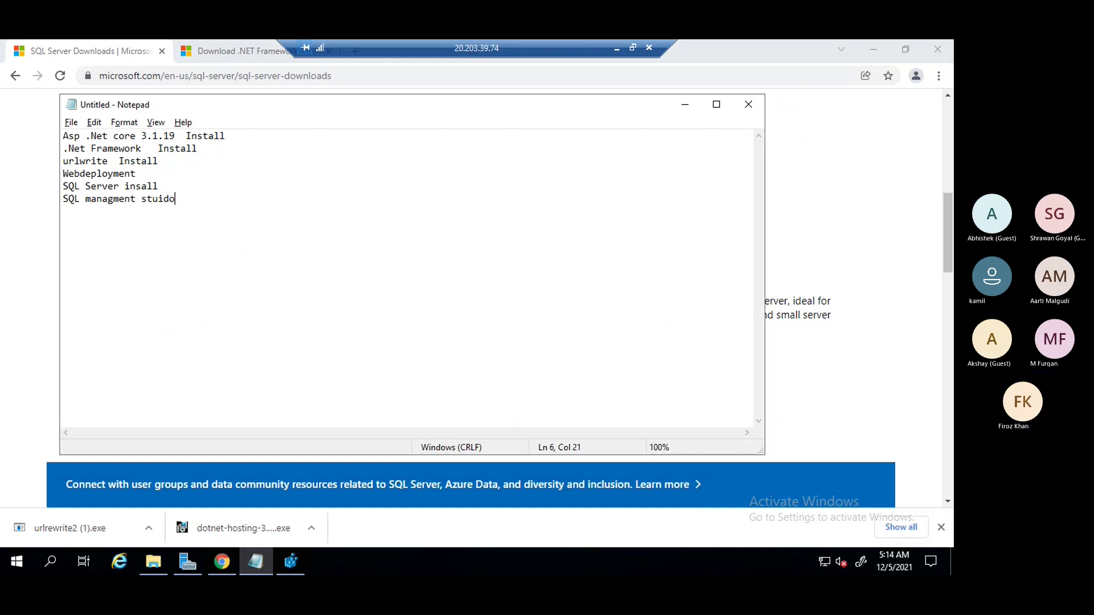
{"action": "key", "text": "alt+Tab"}
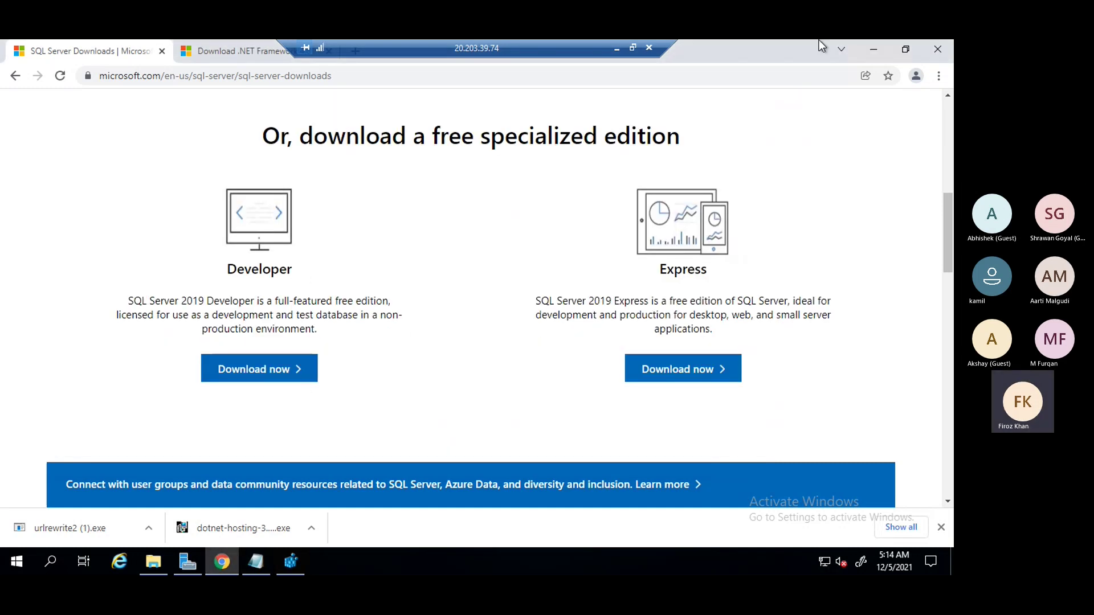
Search 'SQl man' in Chrome and open Microsoft's Download SSMS page.
{"action": "left_click", "coordinate": [163, 84]}
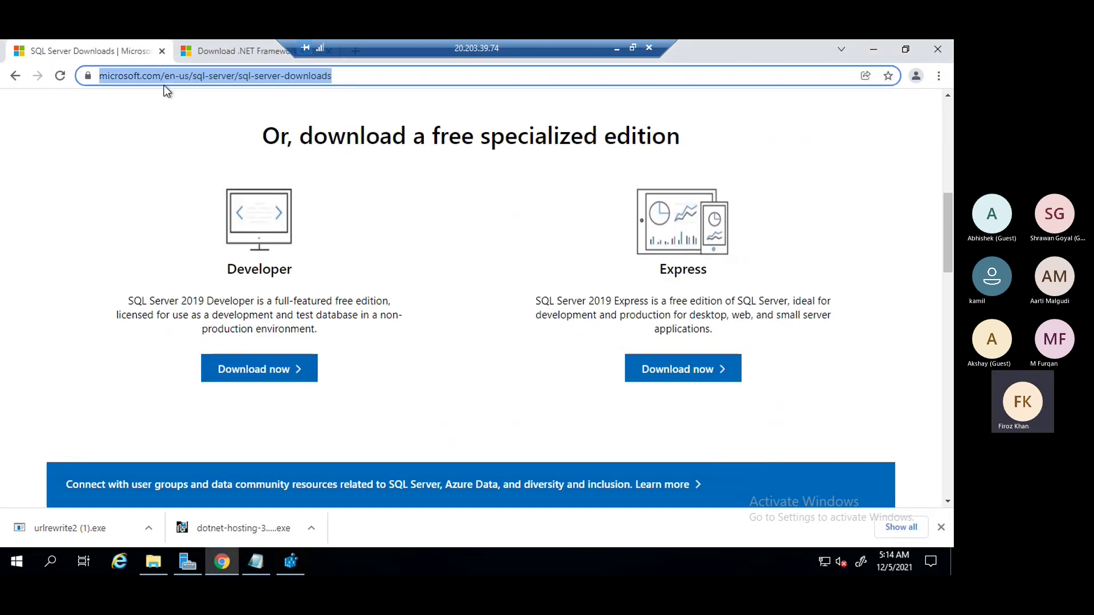
{"action": "type", "text": "SQl man"}
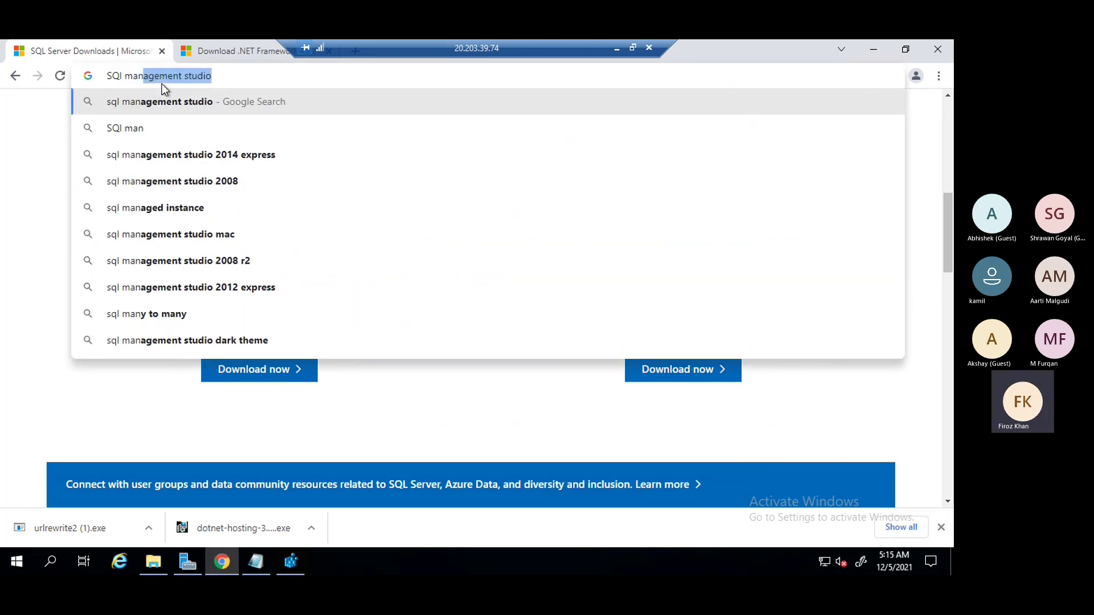
{"action": "key", "text": "Return"}
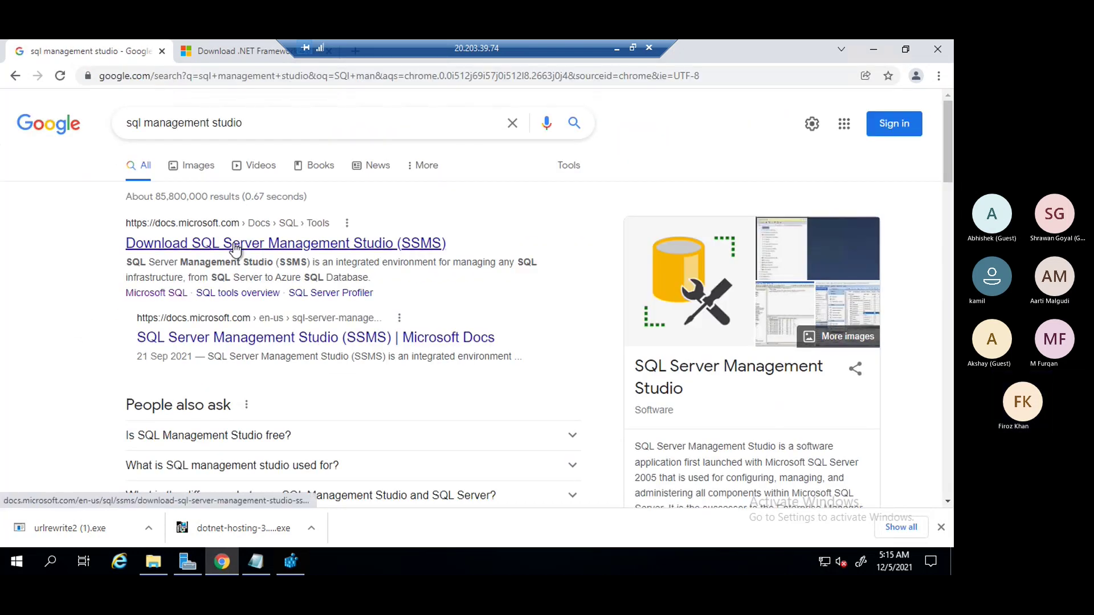
{"action": "left_click", "coordinate": [235, 246]}
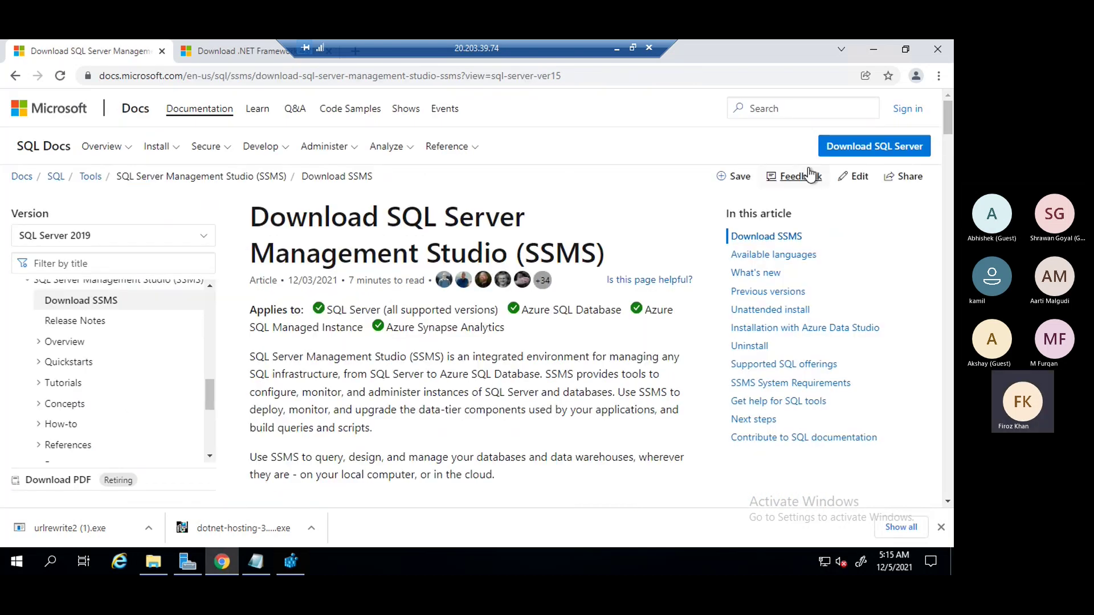
{"action": "scroll", "coordinate": [503, 312], "scroll_direction": "down", "scroll_amount": 4}
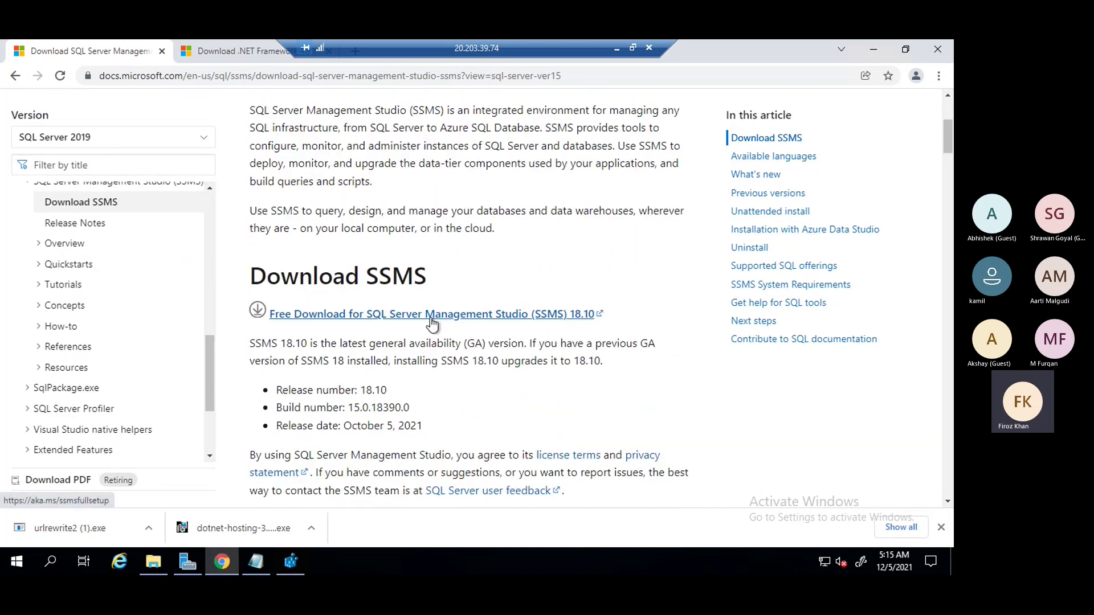
Minimize Chrome so the Notepad checklist shows again.
{"action": "left_click", "coordinate": [51, 560]}
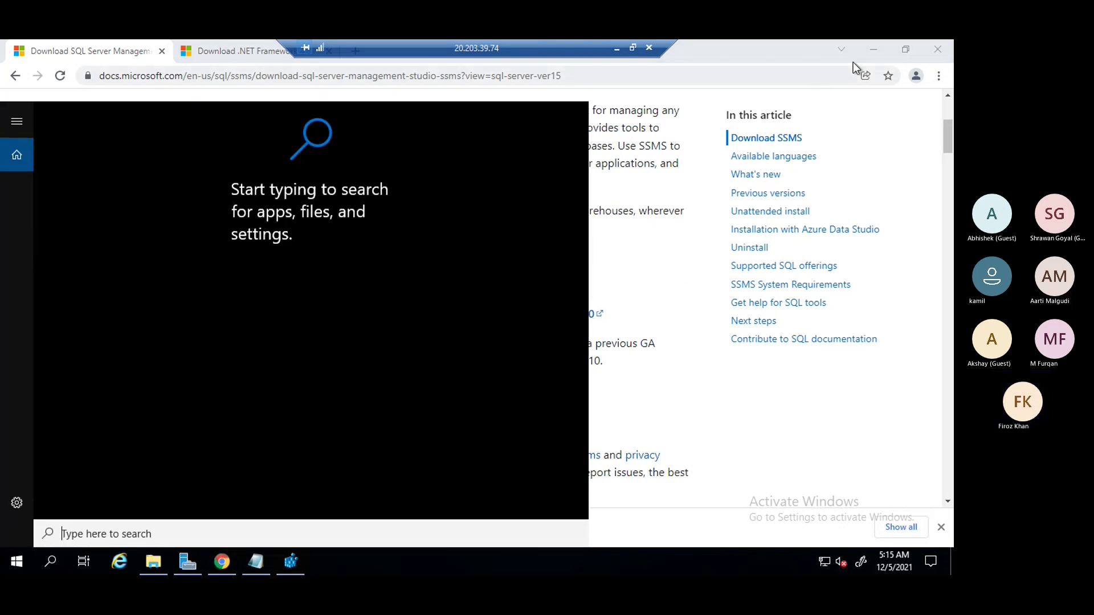
{"action": "left_click", "coordinate": [861, 57]}
{"action": "left_click", "coordinate": [862, 57]}
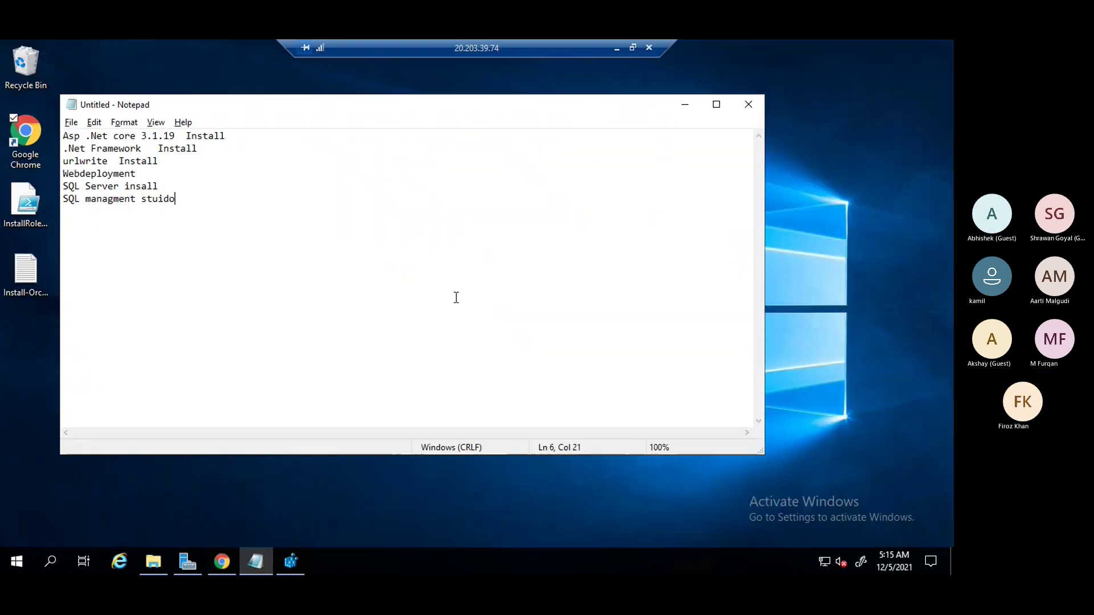
Launch Microsoft SQL Server Management Studio 18 from a Start search for 'ma'.
{"action": "left_click", "coordinate": [685, 104]}
{"action": "left_click", "coordinate": [52, 563]}
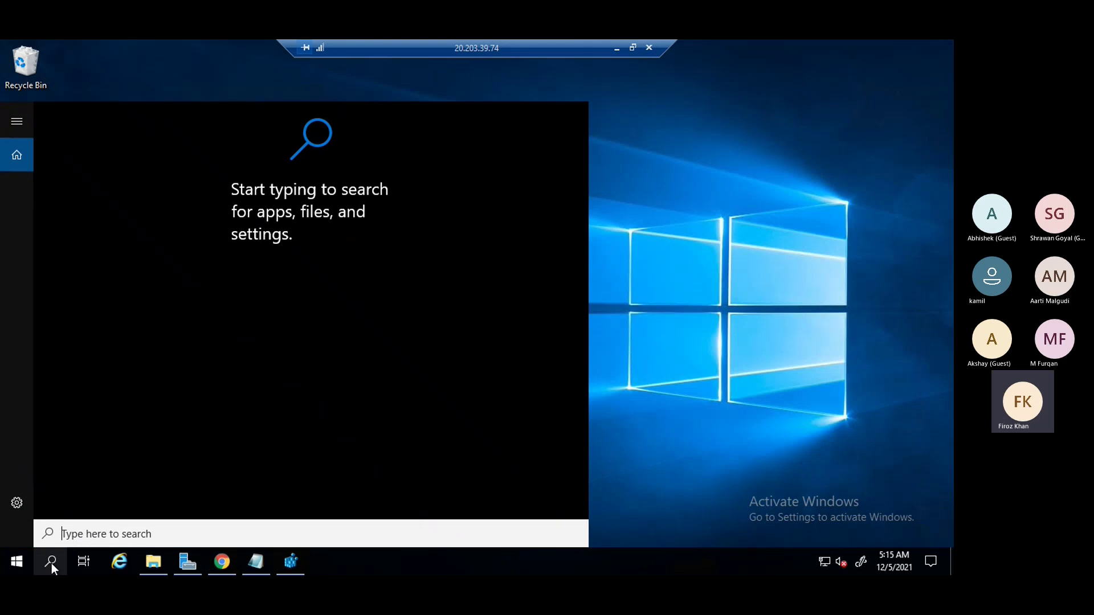
{"action": "type", "text": "Sq"}
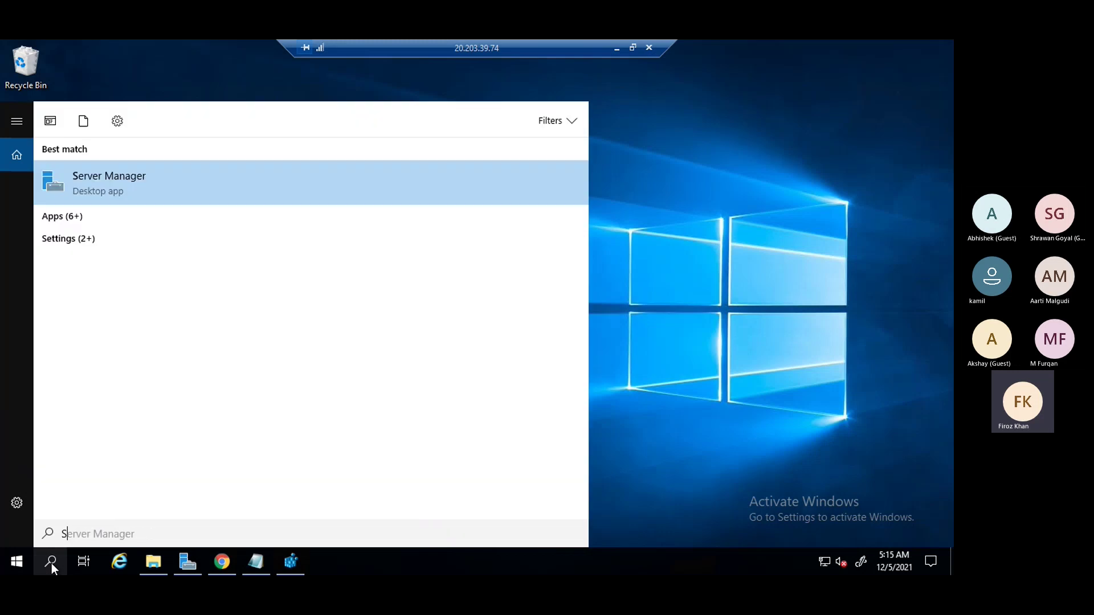
{"action": "key", "text": "BackSpace"}
{"action": "key", "text": "BackSpace"}
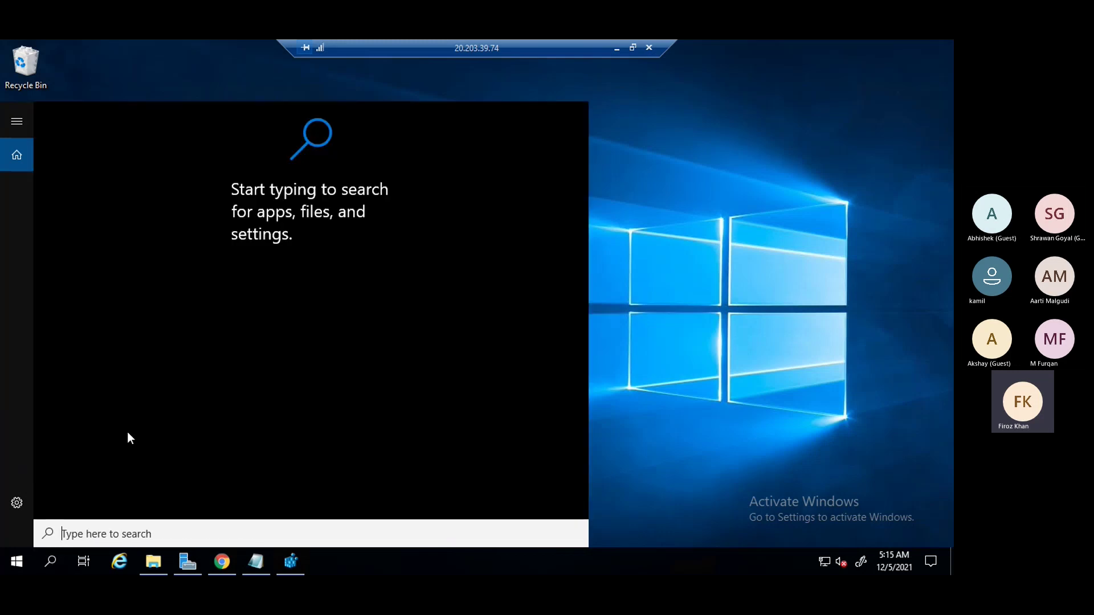
{"action": "type", "text": "ma"}
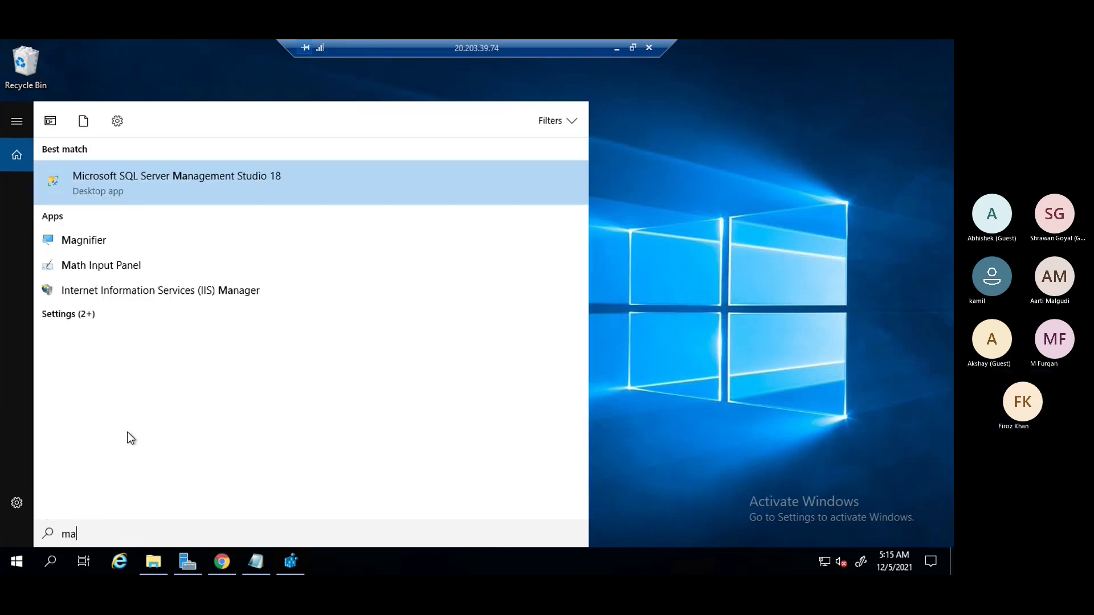
{"action": "left_click", "coordinate": [251, 177]}
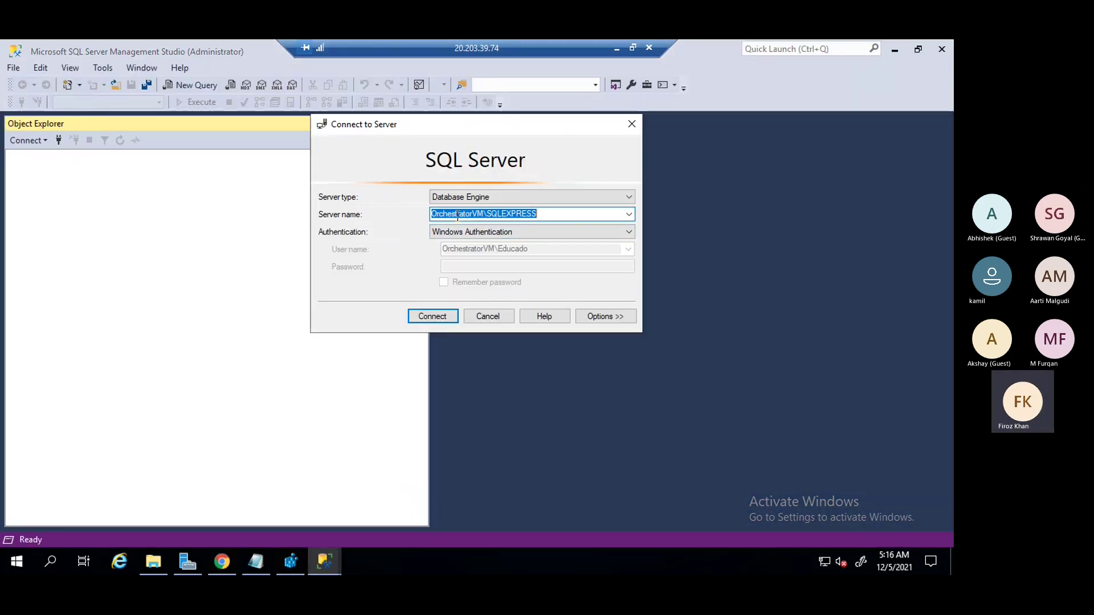
Connect to the OrchestratorVM\SQLEXPRESS server.
{"action": "left_click", "coordinate": [568, 215]}
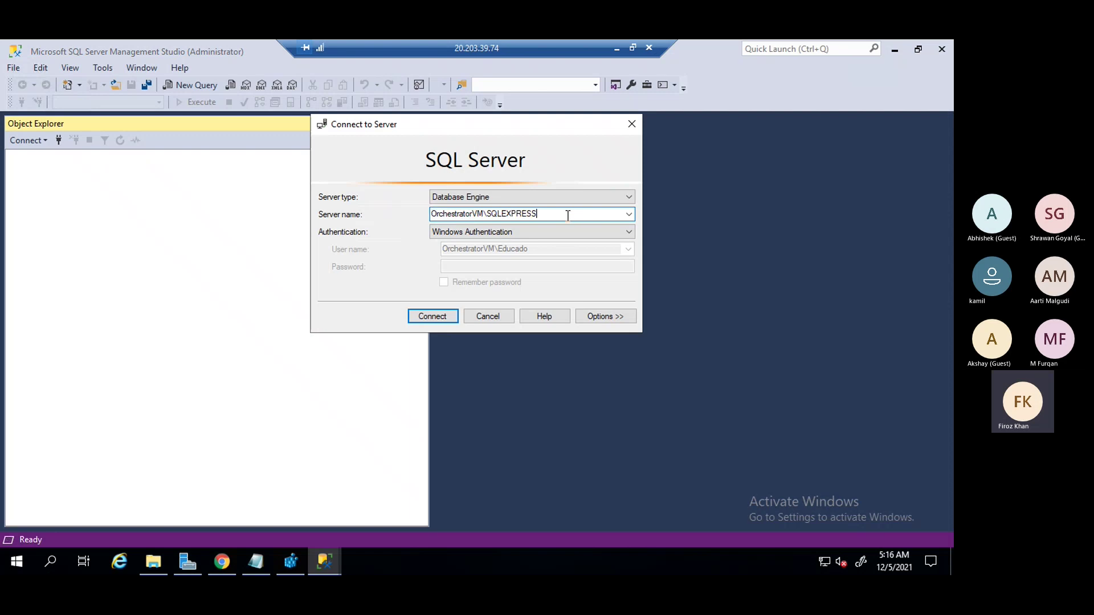
{"action": "left_click_drag", "start_coordinate": [568, 216], "coordinate": [433, 214]}
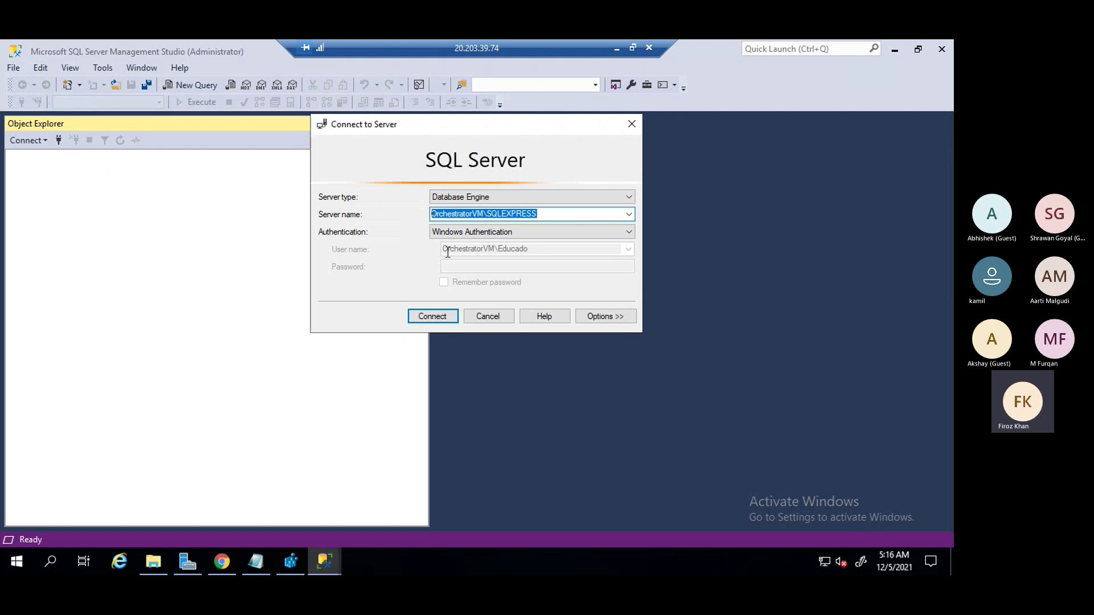
{"action": "left_click", "coordinate": [444, 316]}
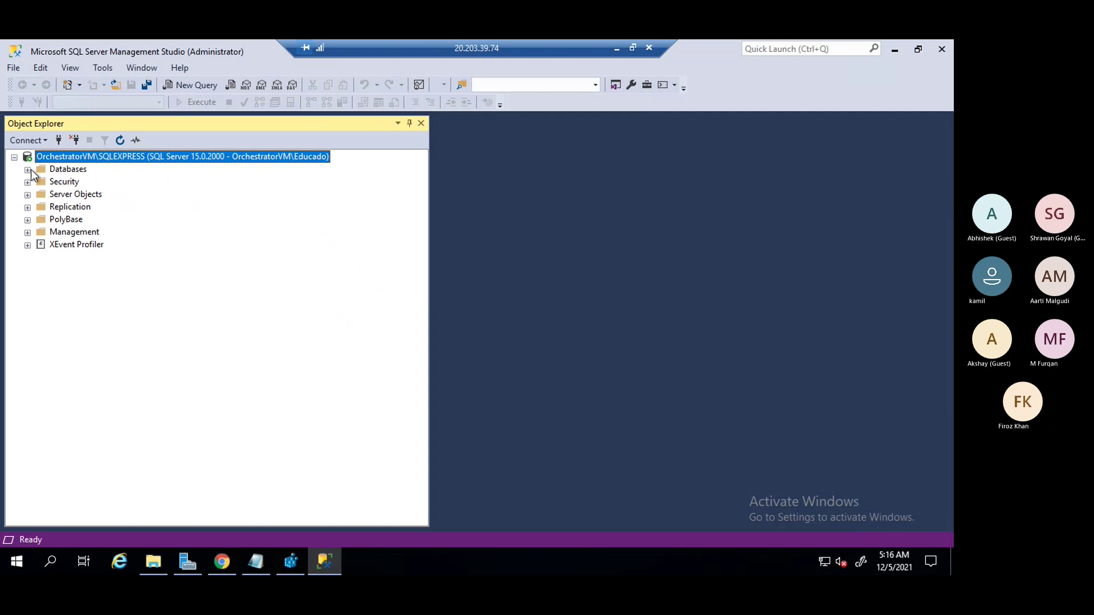
Run Select Top 1000 Rows on UiPathEducado's dbo.Assets table.
{"action": "left_click", "coordinate": [27, 169]}
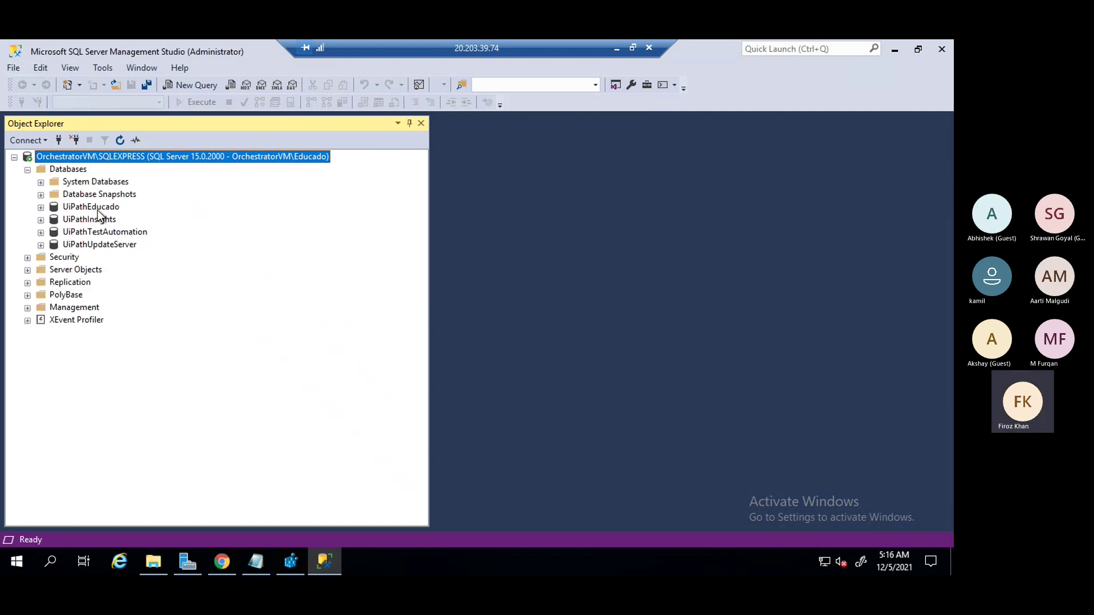
{"action": "left_click", "coordinate": [91, 208]}
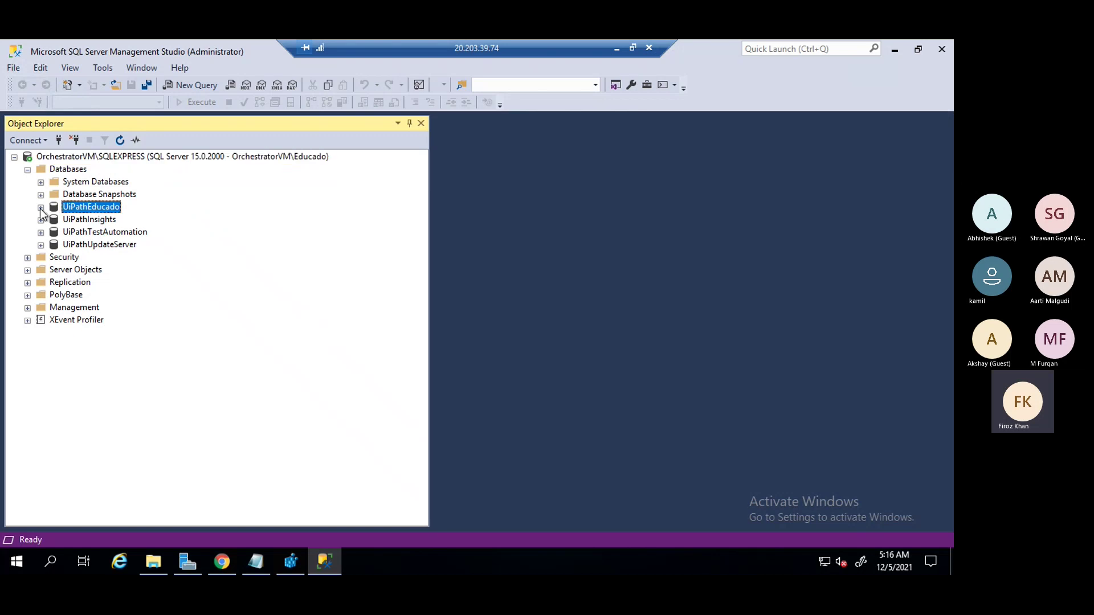
{"action": "left_click", "coordinate": [40, 208]}
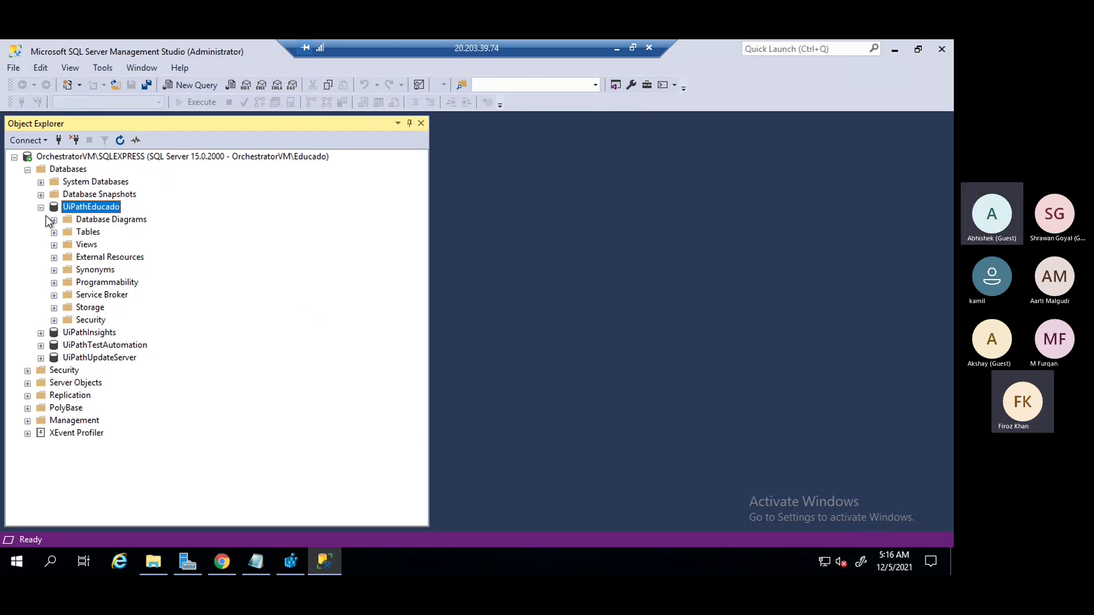
{"action": "left_click", "coordinate": [55, 232]}
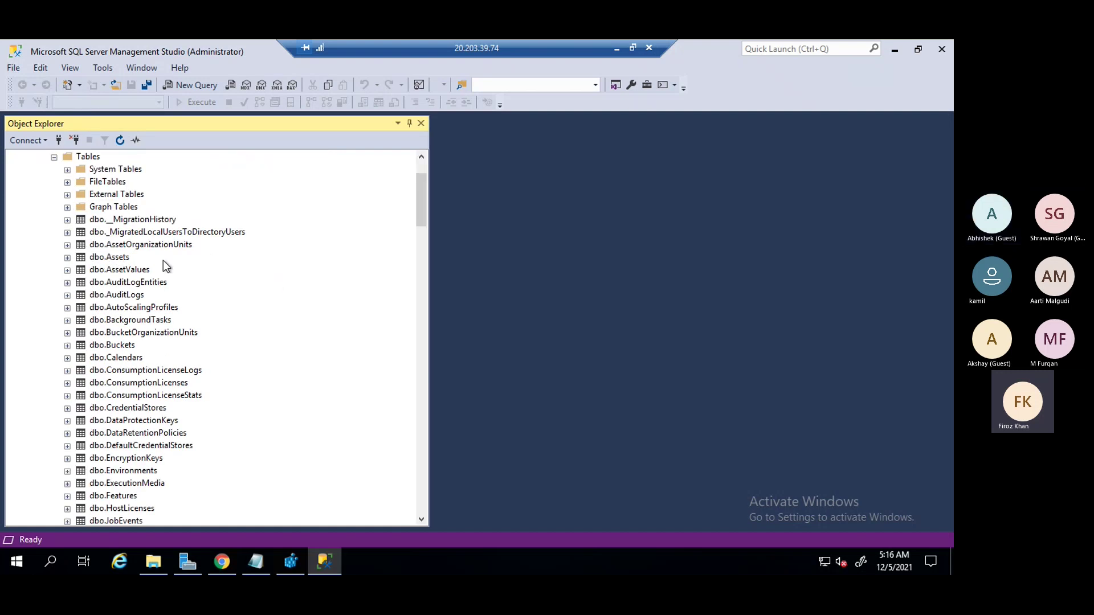
{"action": "left_click", "coordinate": [123, 261]}
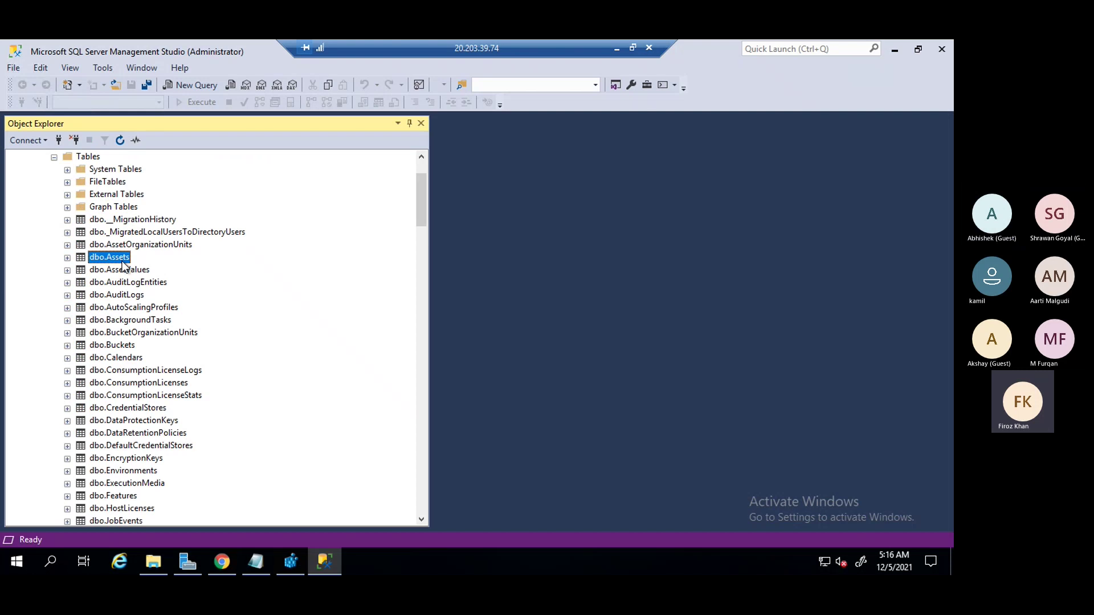
{"action": "right_click", "coordinate": [123, 263]}
{"action": "left_click", "coordinate": [197, 250]}
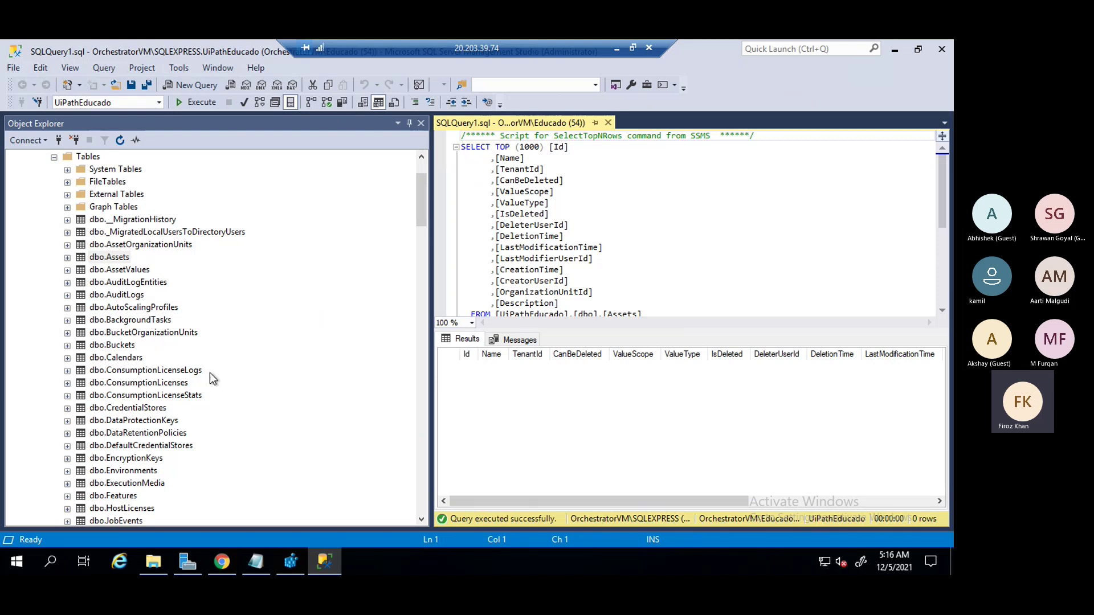
Browse the dbo.JobTriggers, dbo.MachineRobots, dbo.Logs and dbo.Licenses tables, then minimize Management Studio.
{"action": "left_click", "coordinate": [425, 192]}
{"action": "left_click_drag", "start_coordinate": [425, 193], "coordinate": [425, 222]}
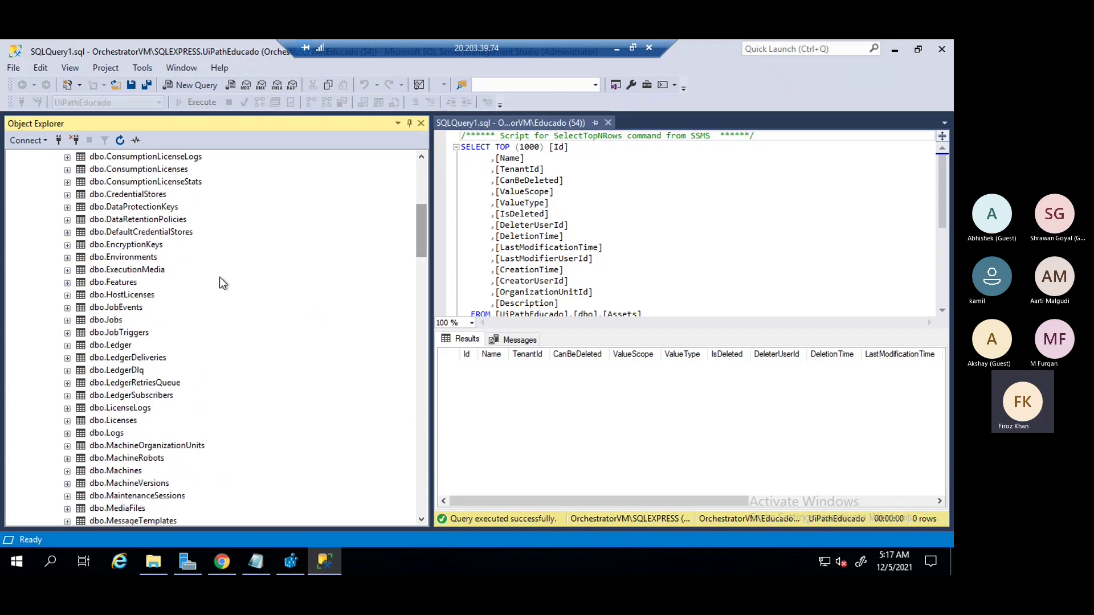
{"action": "left_click", "coordinate": [130, 334]}
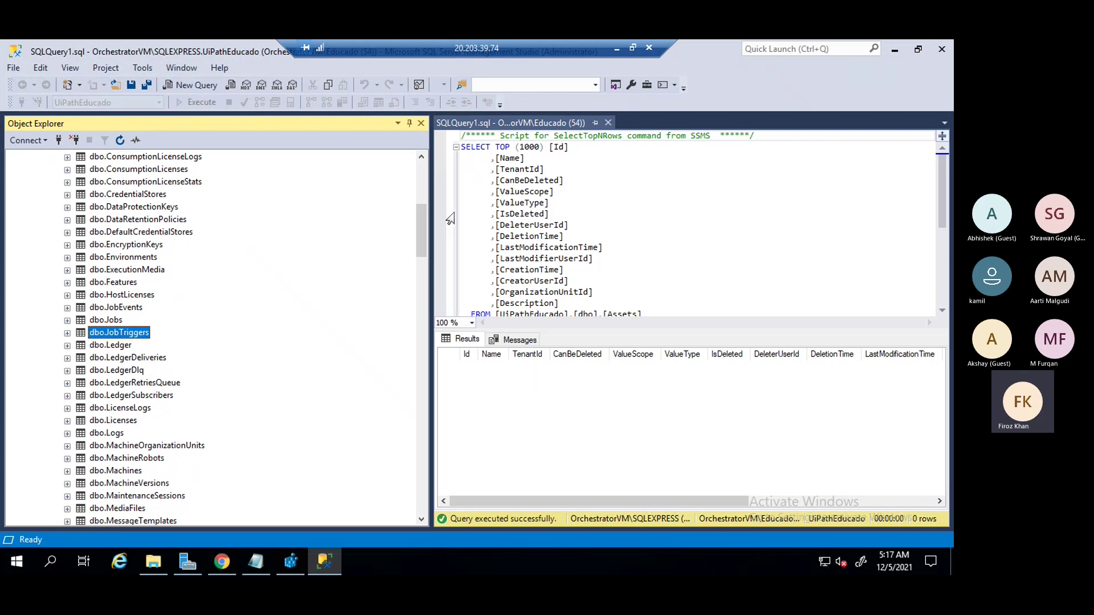
{"action": "mouse_move", "coordinate": [422, 217]}
{"action": "left_mouse_down"}
{"action": "mouse_move", "coordinate": [422, 179]}
{"action": "mouse_move", "coordinate": [422, 199]}
{"action": "left_mouse_up"}
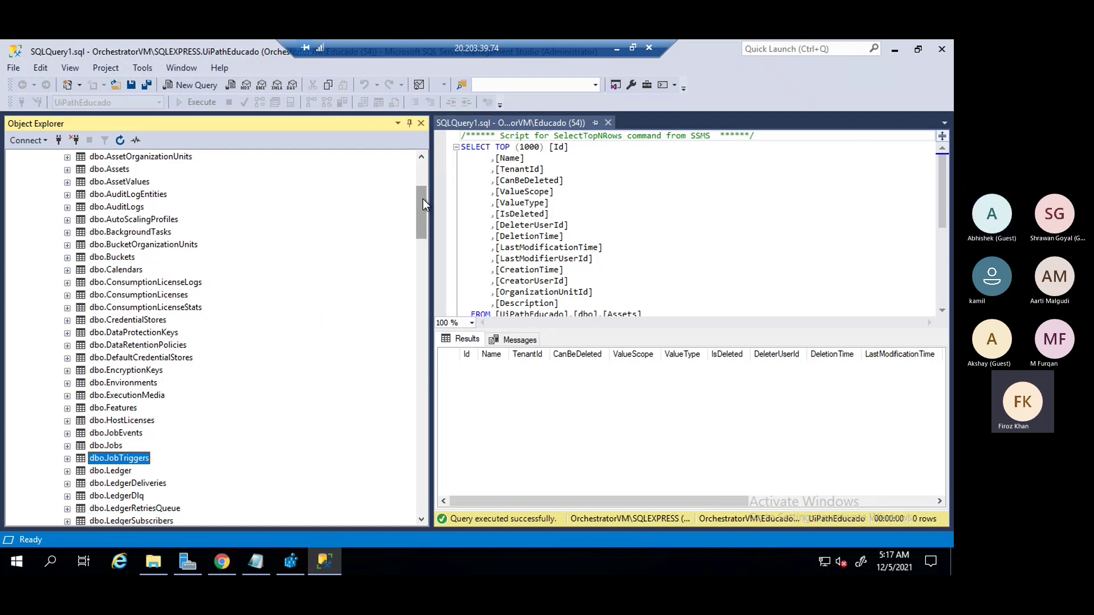
{"action": "left_click_drag", "start_coordinate": [423, 199], "coordinate": [423, 214]}
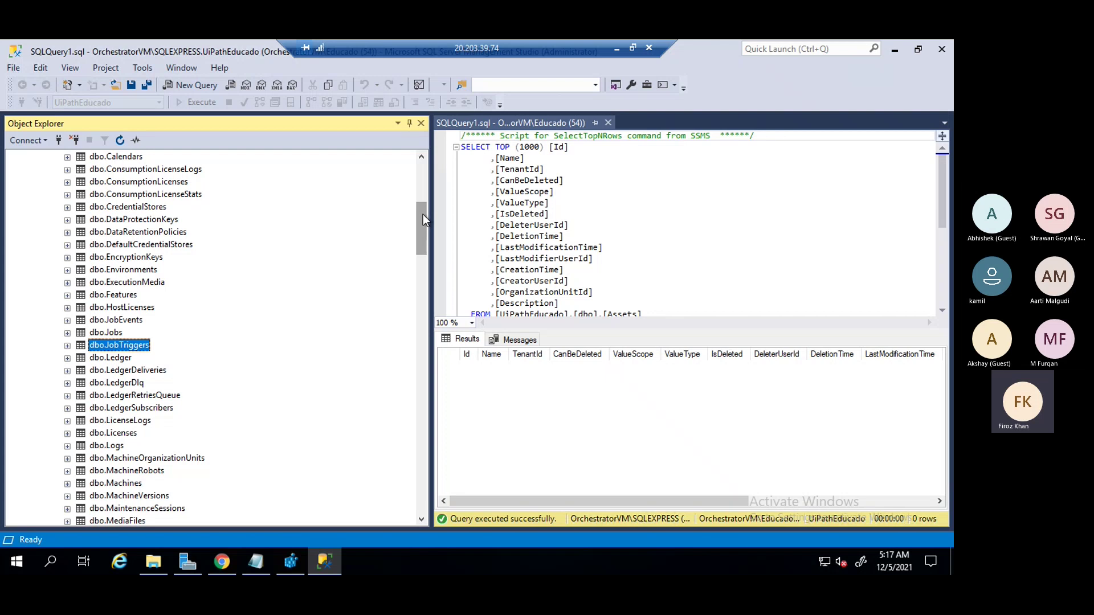
{"action": "left_click_drag", "start_coordinate": [422, 214], "coordinate": [422, 234]}
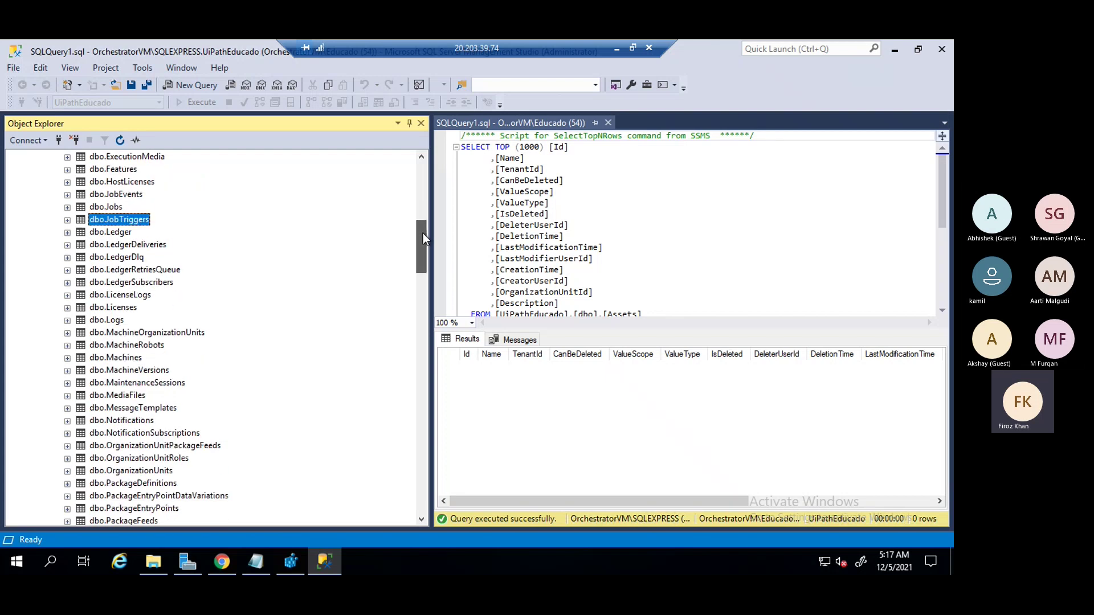
{"action": "left_click", "coordinate": [142, 346]}
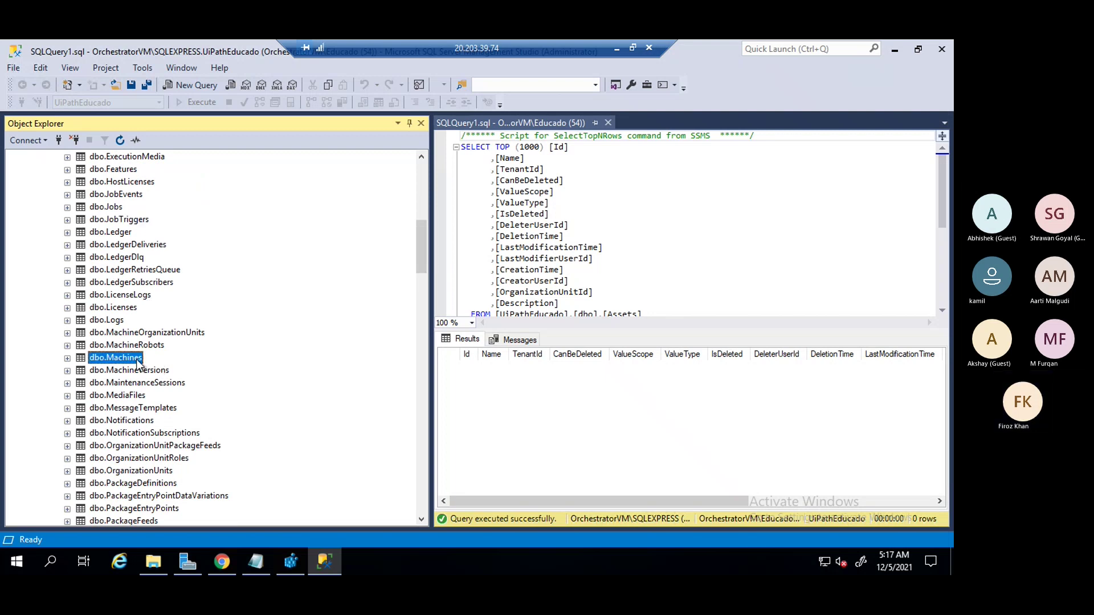
{"action": "left_click", "coordinate": [117, 320]}
{"action": "left_click", "coordinate": [128, 308]}
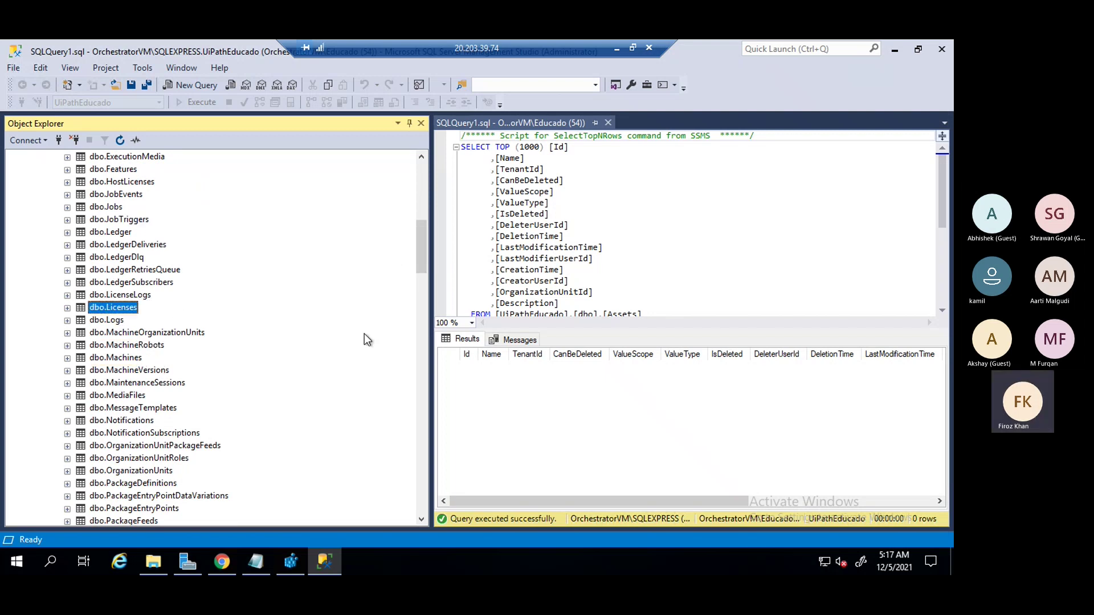
{"action": "left_click_drag", "start_coordinate": [423, 239], "coordinate": [426, 311]}
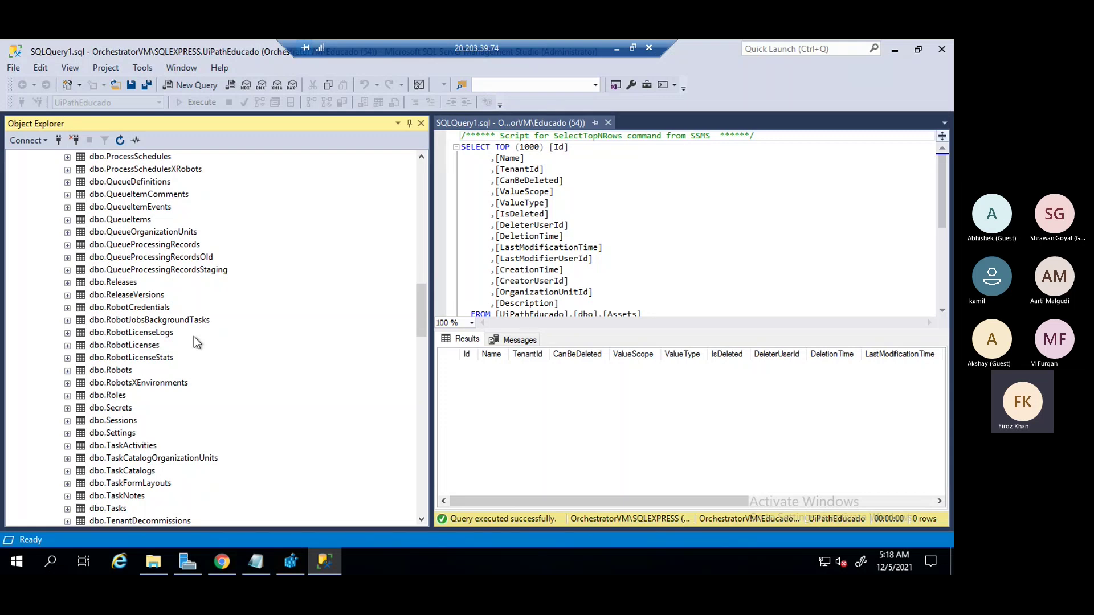
{"action": "left_click", "coordinate": [893, 52]}
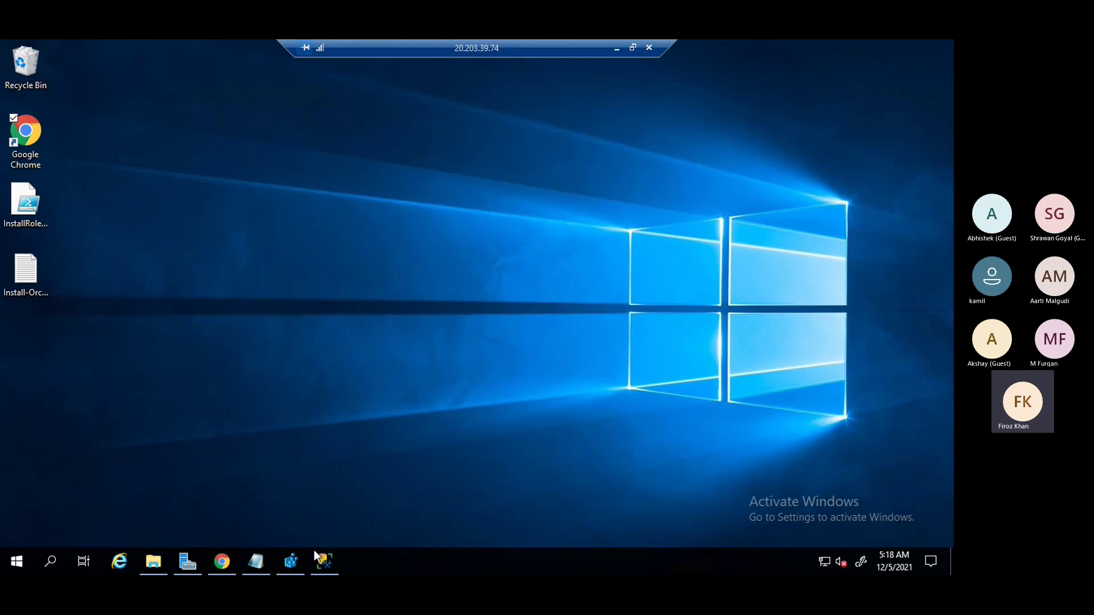
Review the checklist lines from 'urlwrite Install' down to 'SQL managment stuido'.
{"action": "mouse_move", "coordinate": [245, 569]}
{"action": "left_click", "coordinate": [260, 511]}
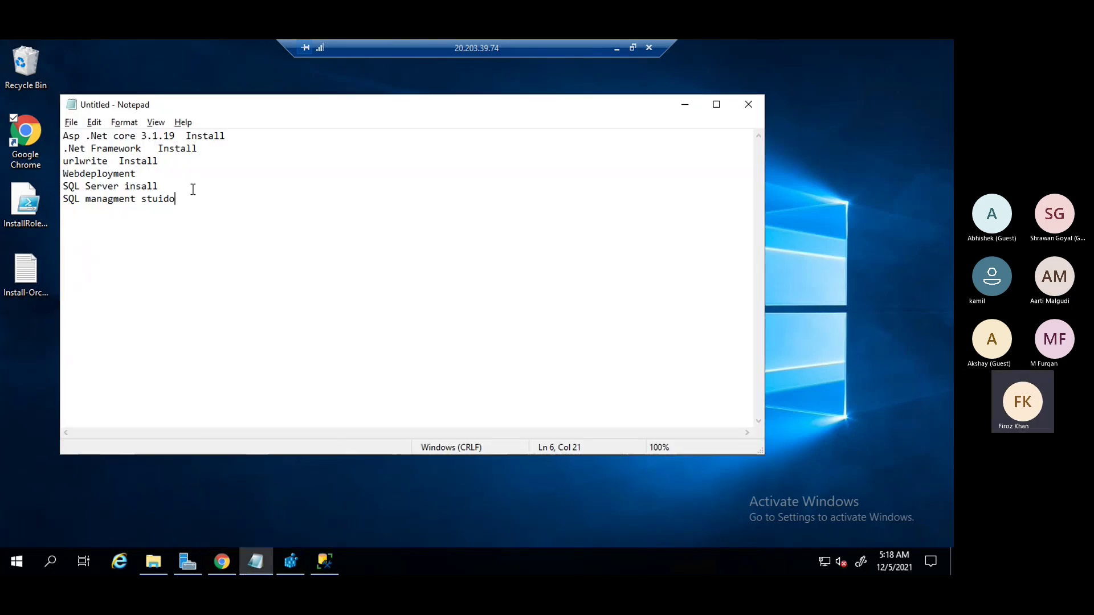
{"action": "left_click_drag", "start_coordinate": [181, 200], "coordinate": [63, 137]}
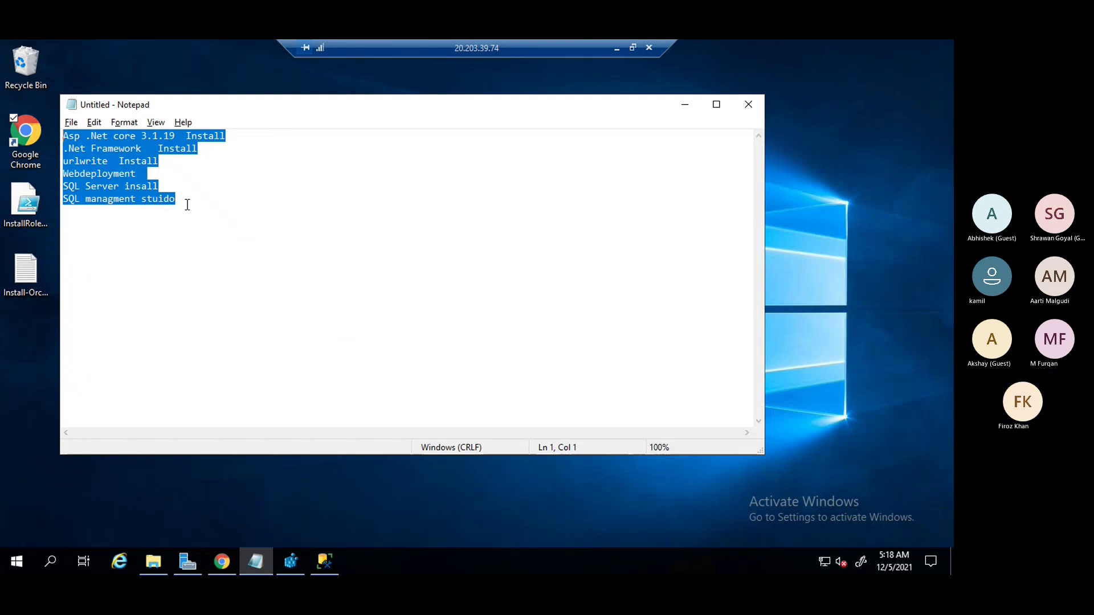
{"action": "left_click", "coordinate": [186, 199]}
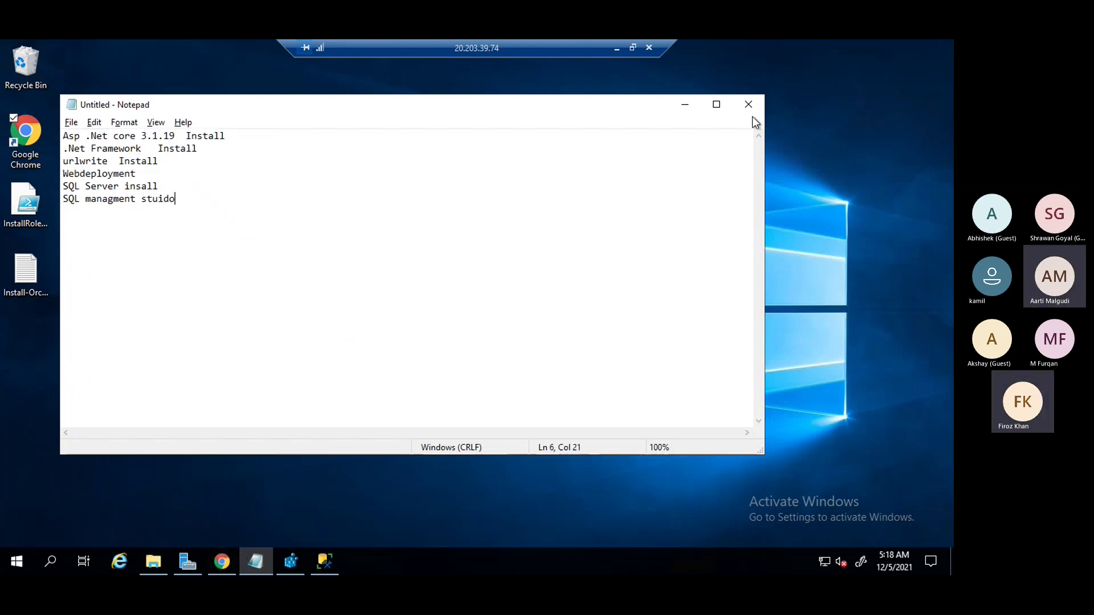
{"action": "left_click", "coordinate": [170, 161]}
{"action": "left_click", "coordinate": [185, 191]}
{"action": "left_click_drag", "start_coordinate": [188, 199], "coordinate": [59, 137]}
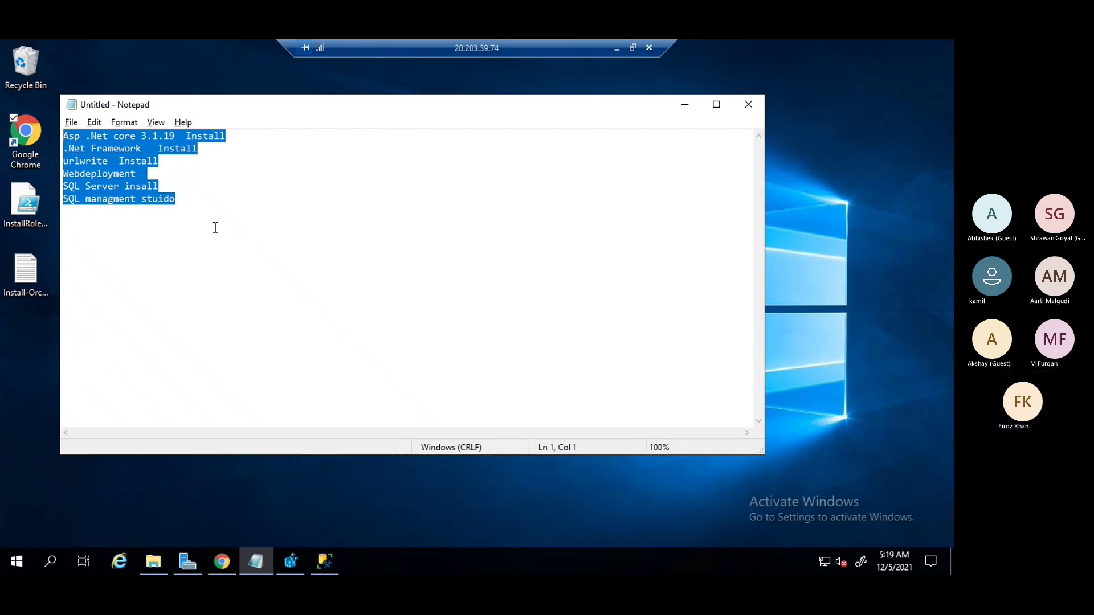
{"action": "left_click", "coordinate": [200, 199]}
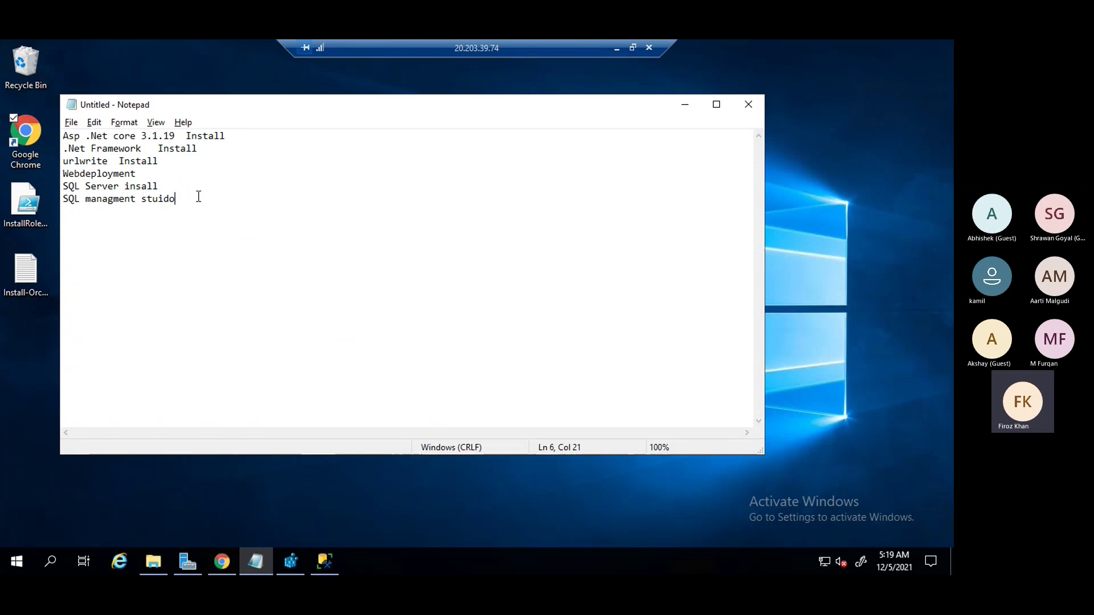
{"action": "left_click_drag", "start_coordinate": [257, 110], "coordinate": [247, 104]}
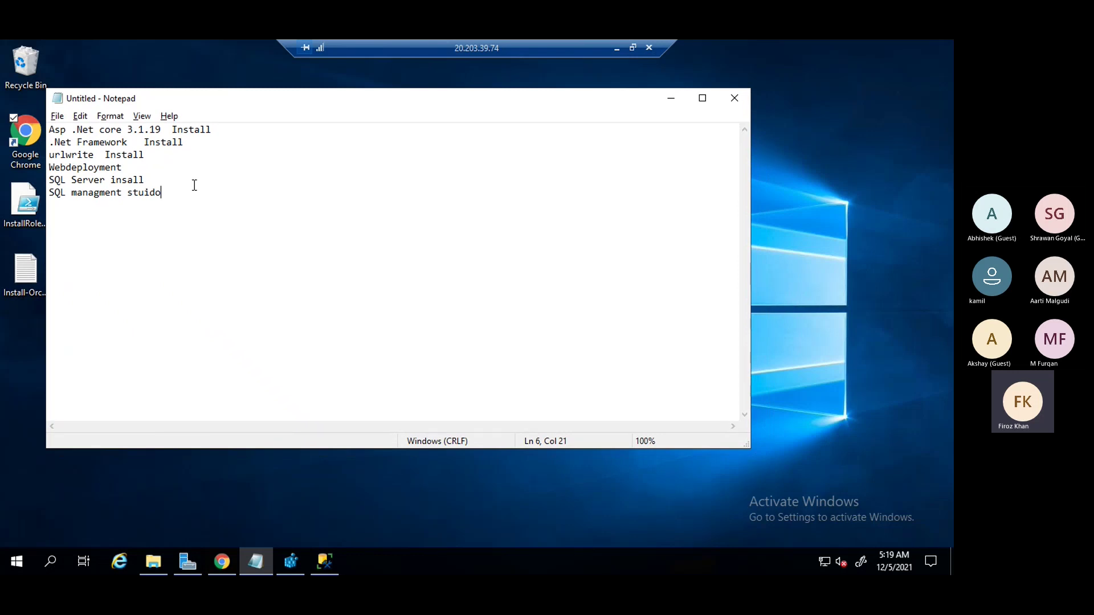
{"action": "left_click_drag", "start_coordinate": [180, 194], "coordinate": [49, 131]}
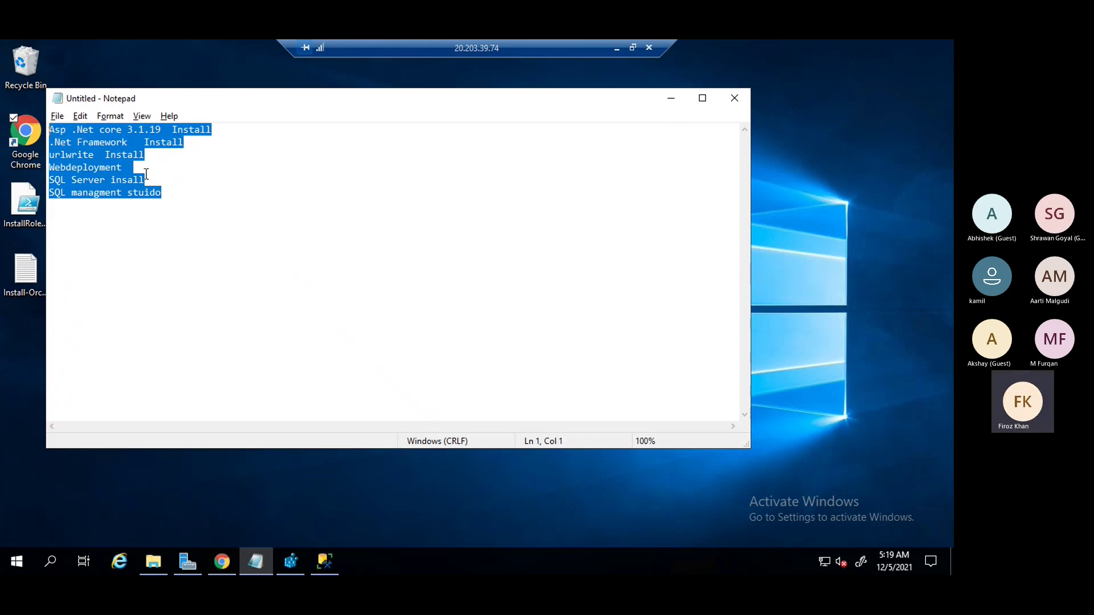
{"action": "left_click", "coordinate": [186, 191]}
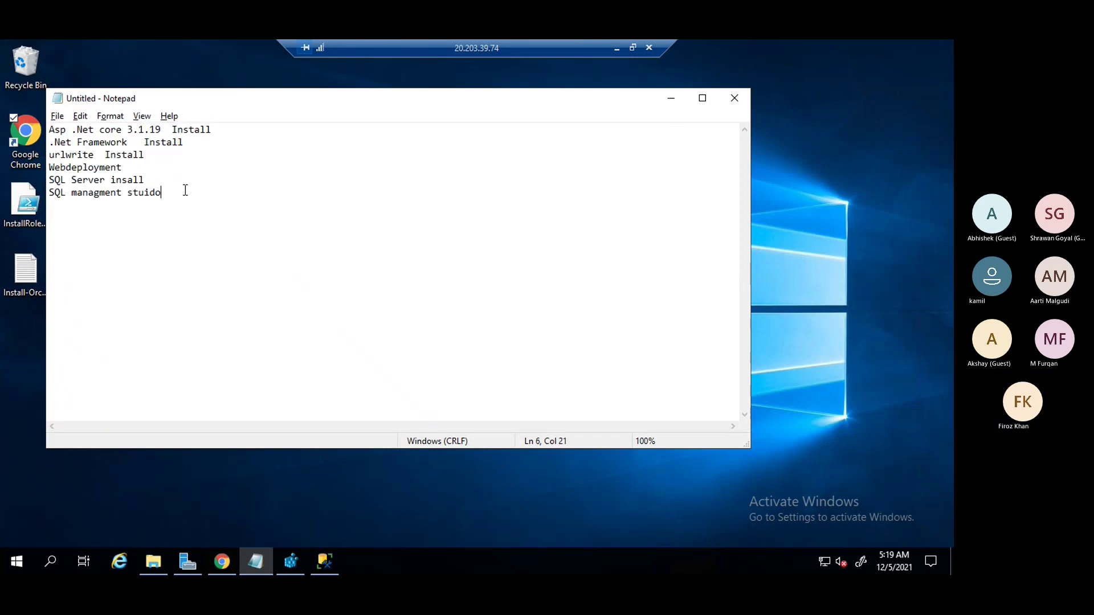
Add a seventh line: 'SSL Certificate -- IIS Server Manager Roles Enbable'.
{"action": "key", "text": "Return"}
{"action": "type", "text": "SSL Certificate"}
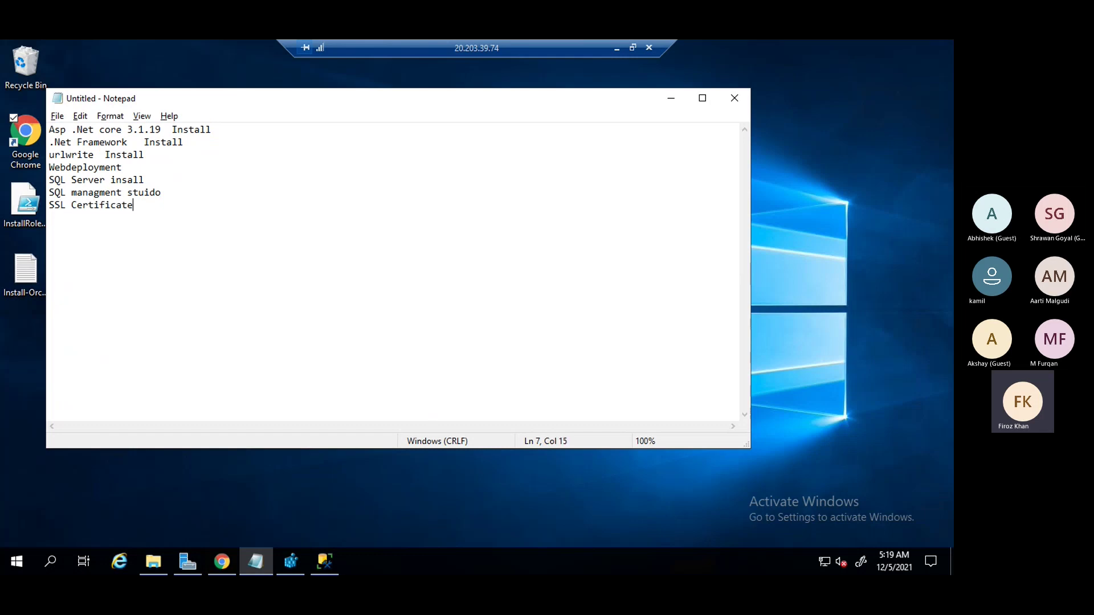
{"action": "type", "text": " --"}
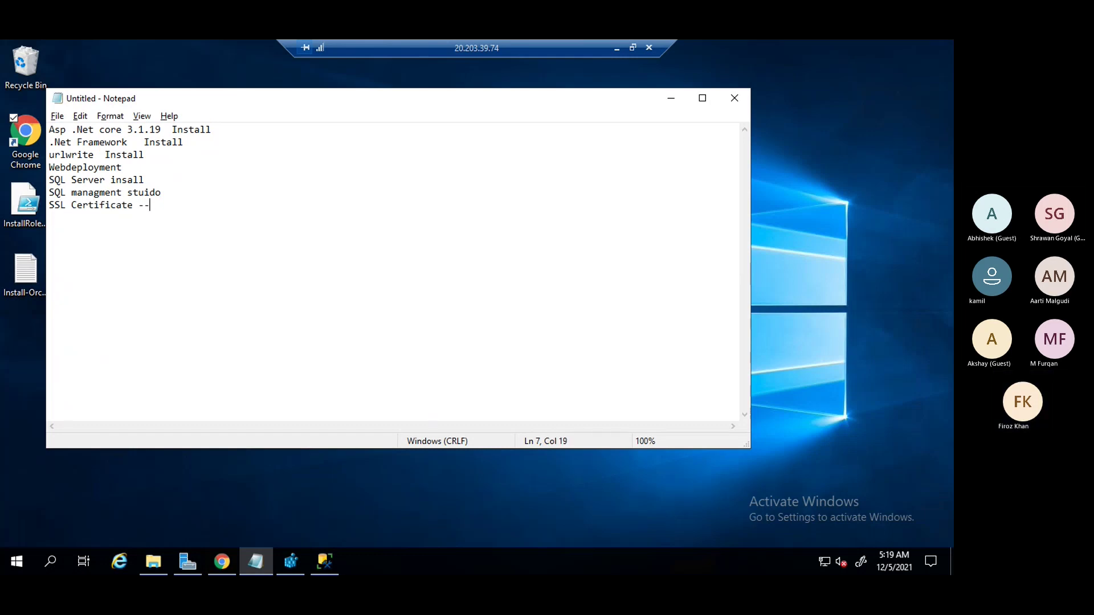
{"action": "type", "text": " Server"}
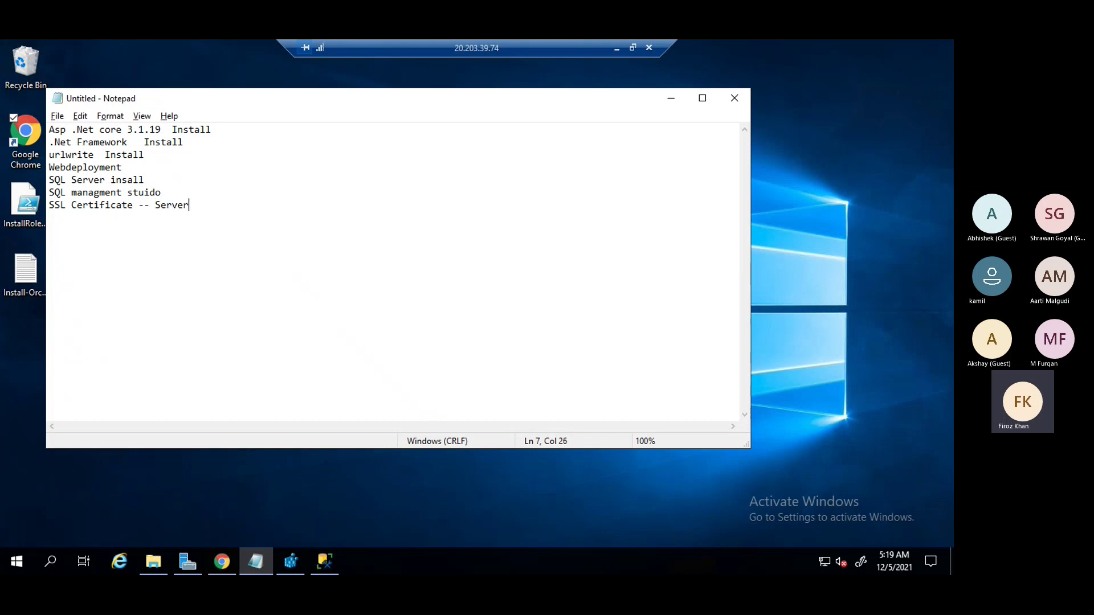
{"action": "type", "text": " Manager Roles Enbable"}
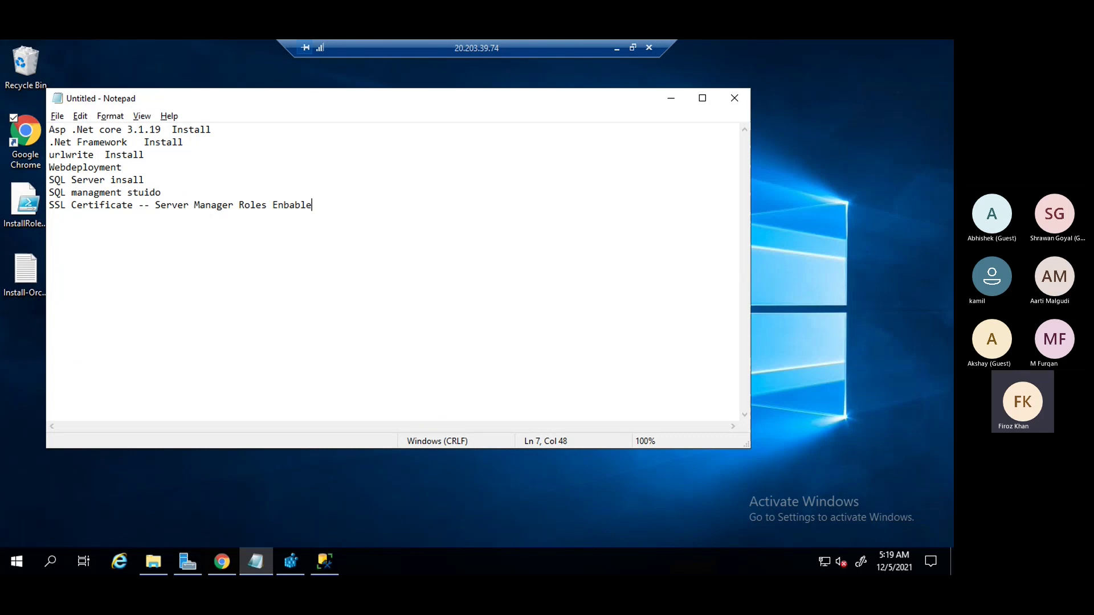
{"action": "left_click", "coordinate": [156, 204]}
{"action": "type", "text": "IIS"}
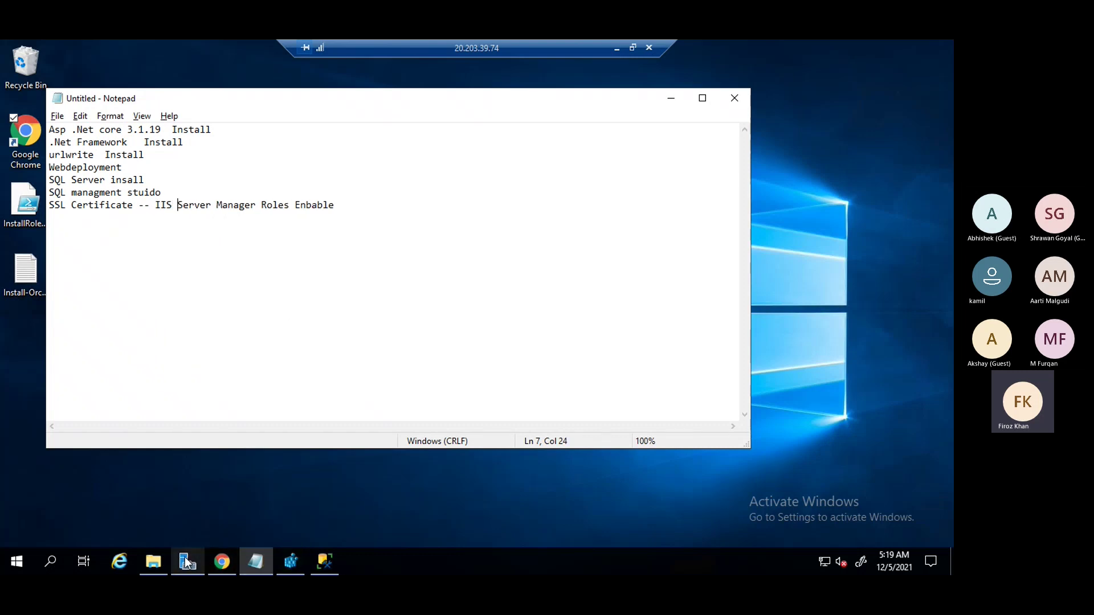
Start the Add Roles and Features wizard and advance to server roles for OrchestratorVM.
{"action": "mouse_move", "coordinate": [185, 556]}
{"action": "left_click", "coordinate": [203, 511]}
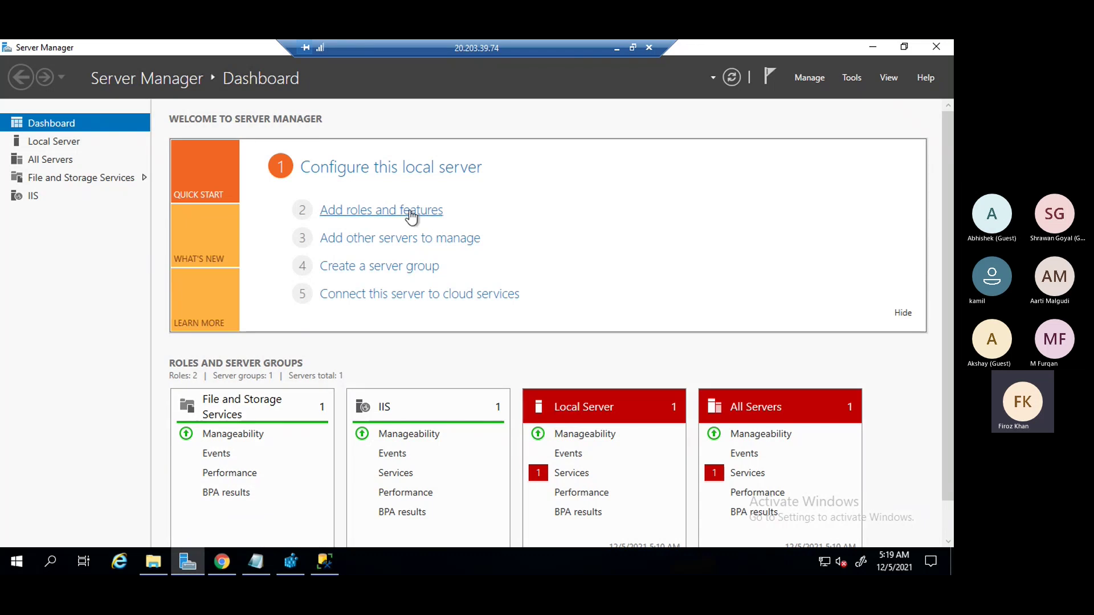
{"action": "left_click", "coordinate": [411, 211]}
{"action": "left_click", "coordinate": [172, 234]}
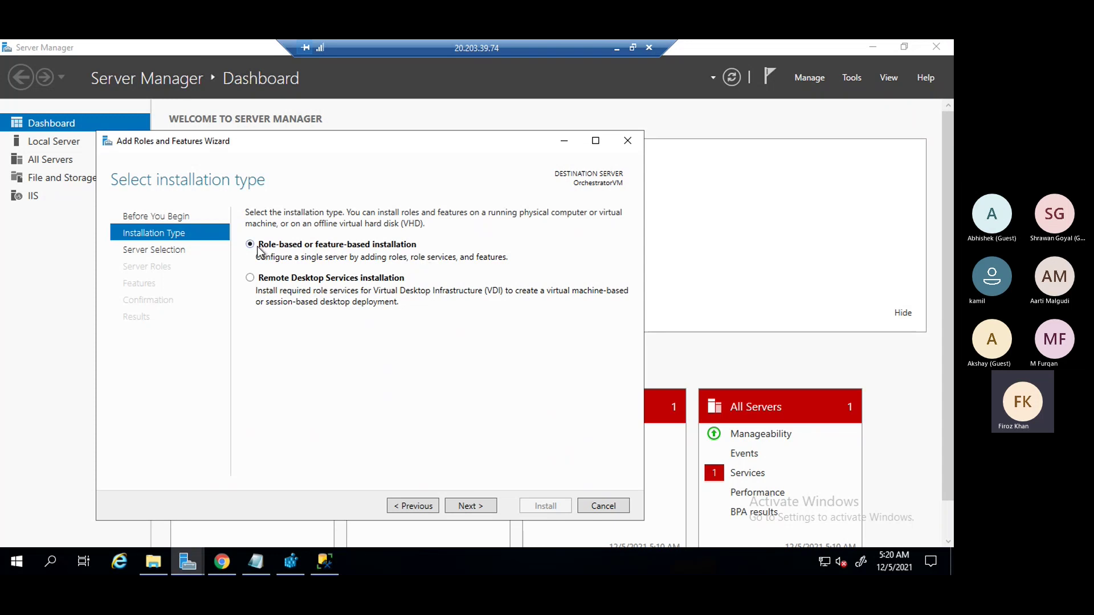
{"action": "left_click", "coordinate": [176, 250]}
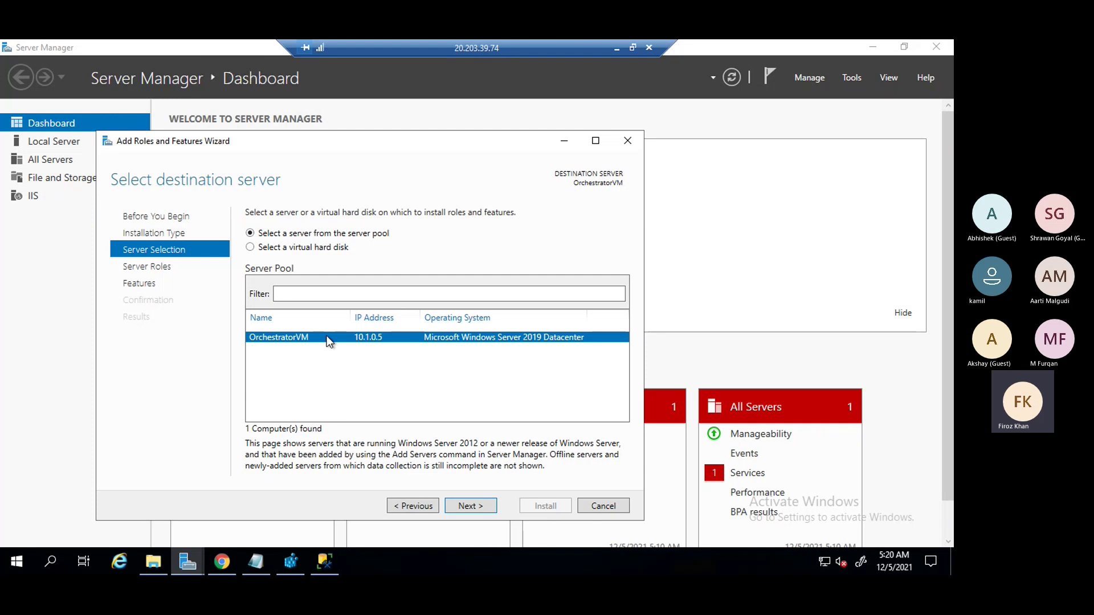
{"action": "left_click", "coordinate": [492, 506]}
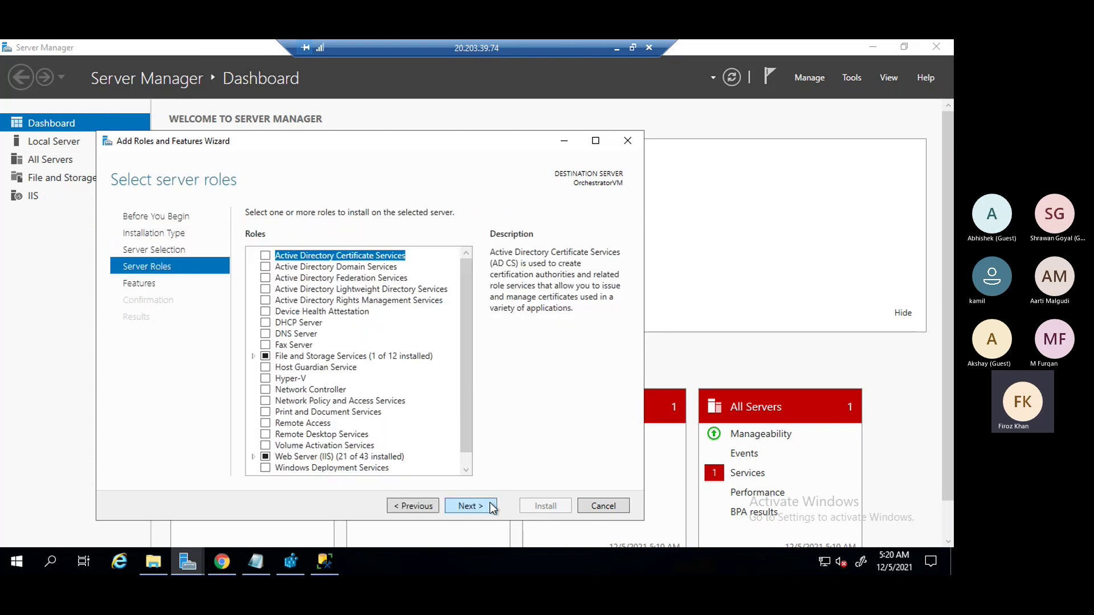
Expand Web Server (IIS) > Web Server > Application Development, showing 8 of 11 installed.
{"action": "left_click_drag", "start_coordinate": [464, 275], "coordinate": [467, 351]}
{"action": "left_click", "coordinate": [253, 444]}
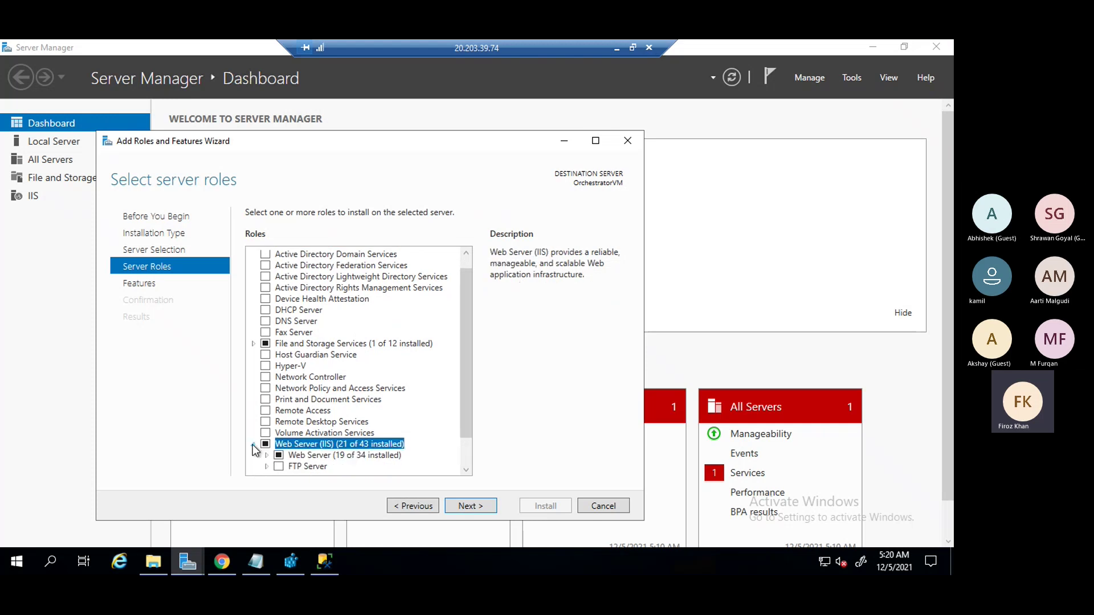
{"action": "left_click_drag", "start_coordinate": [467, 350], "coordinate": [471, 445]}
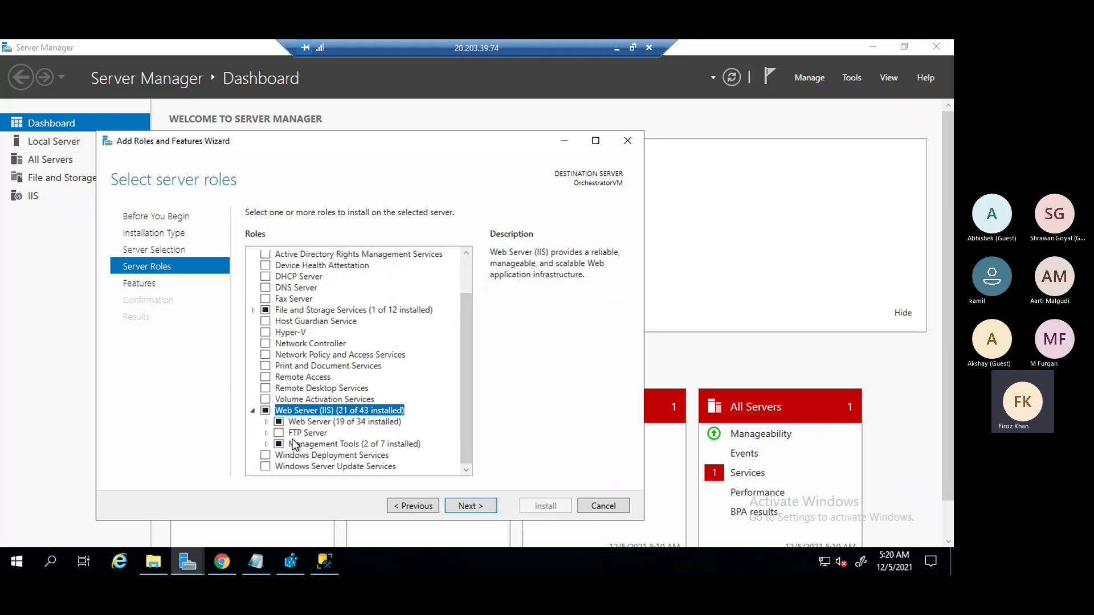
{"action": "left_click", "coordinate": [266, 421]}
{"action": "left_click_drag", "start_coordinate": [470, 331], "coordinate": [470, 422]}
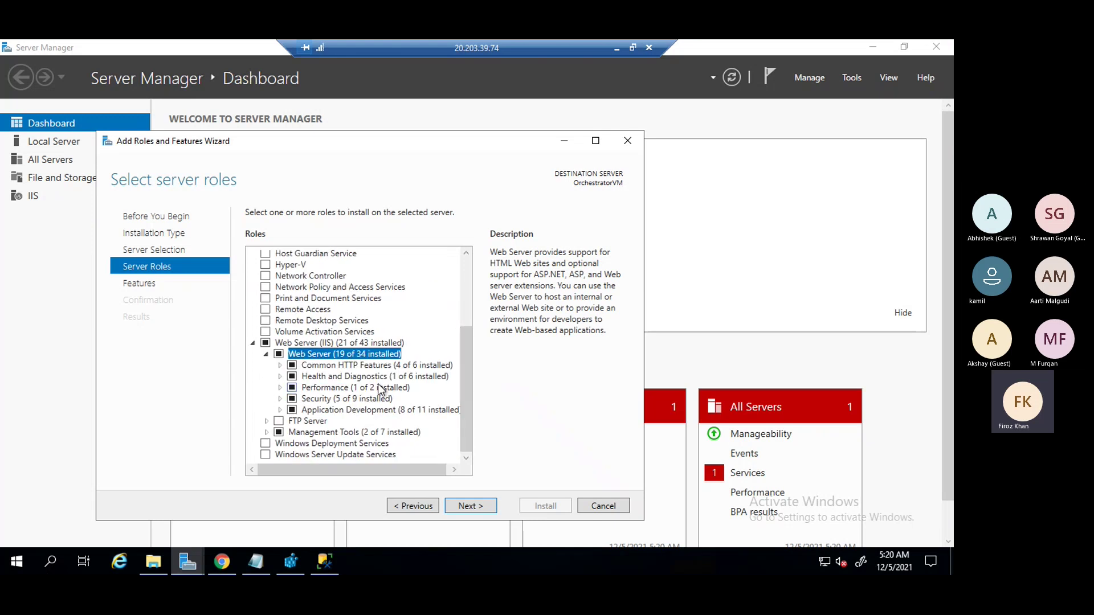
{"action": "left_click", "coordinate": [279, 410]}
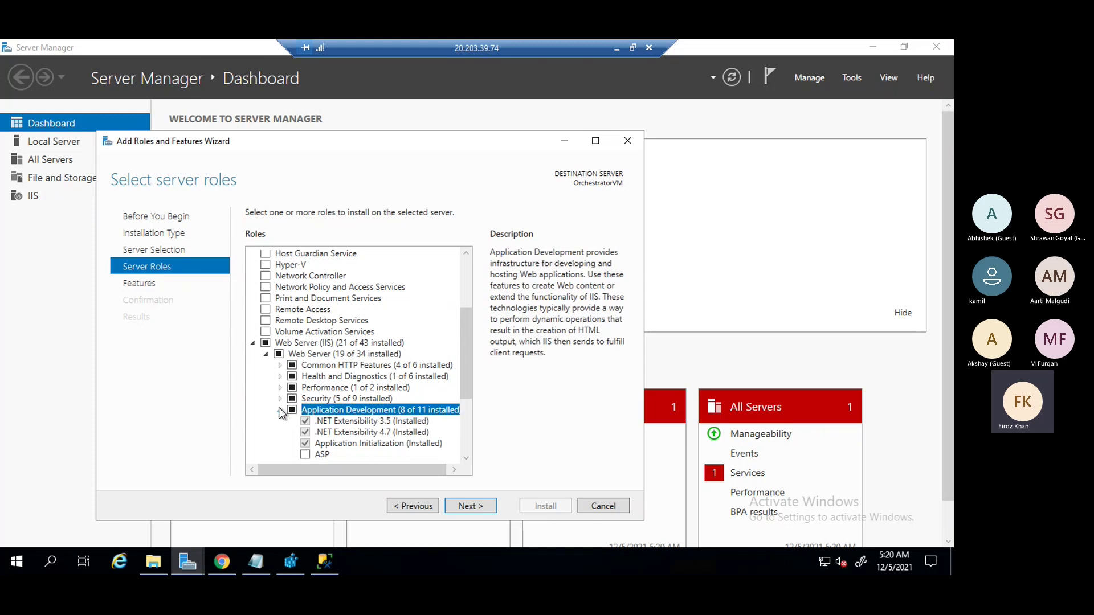
{"action": "left_click_drag", "start_coordinate": [463, 371], "coordinate": [462, 424]}
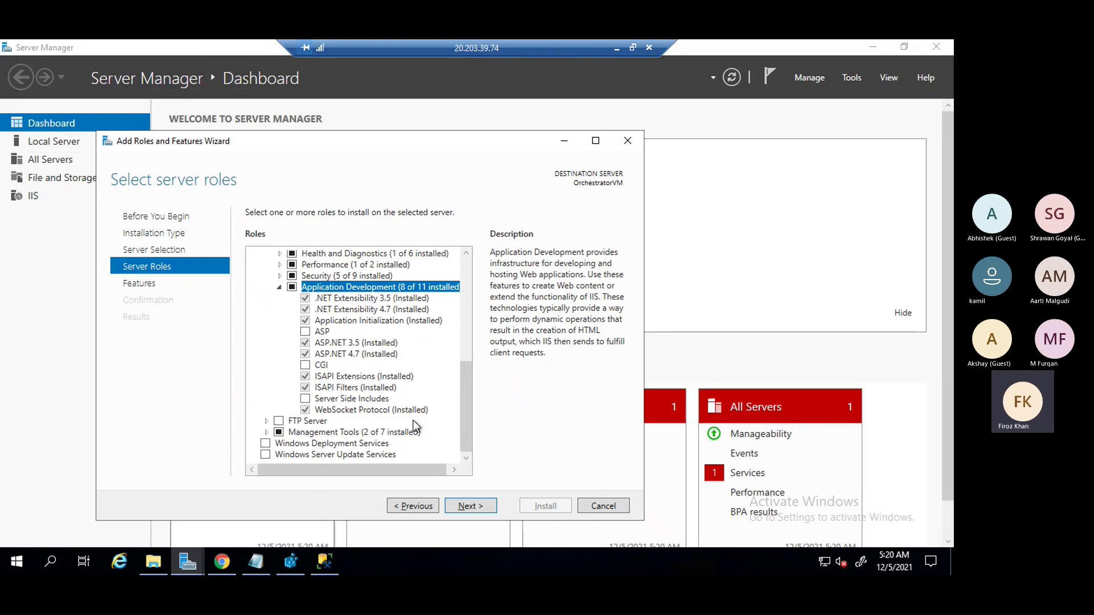
{"action": "double_click", "coordinate": [813, 46]}
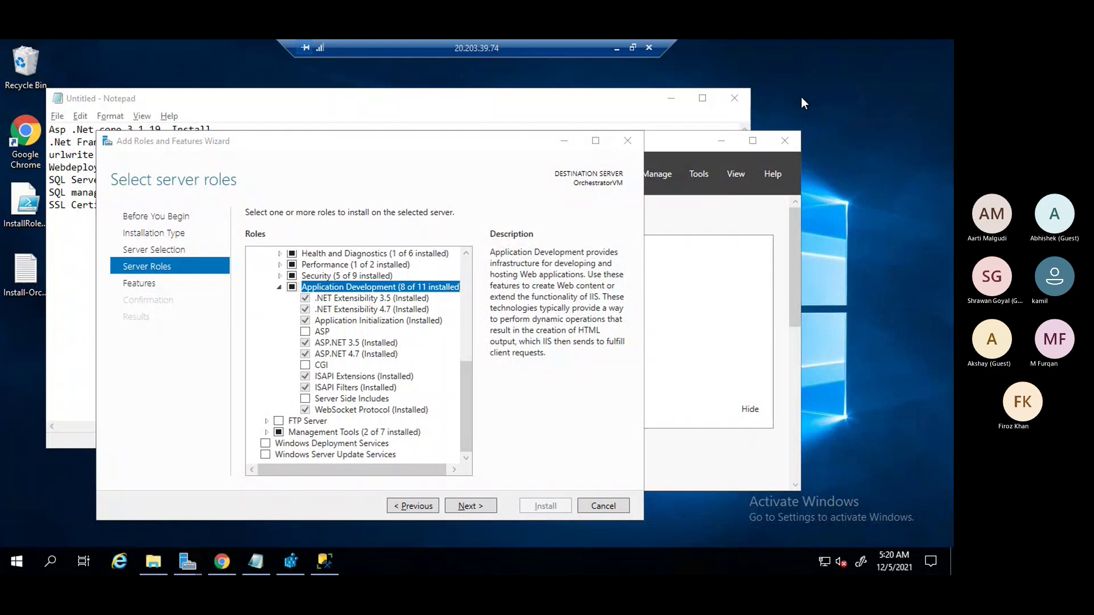
Minimize the remote Notepad and remote desktop session to reveal the local prerequisites notes.
{"action": "left_click", "coordinate": [673, 98]}
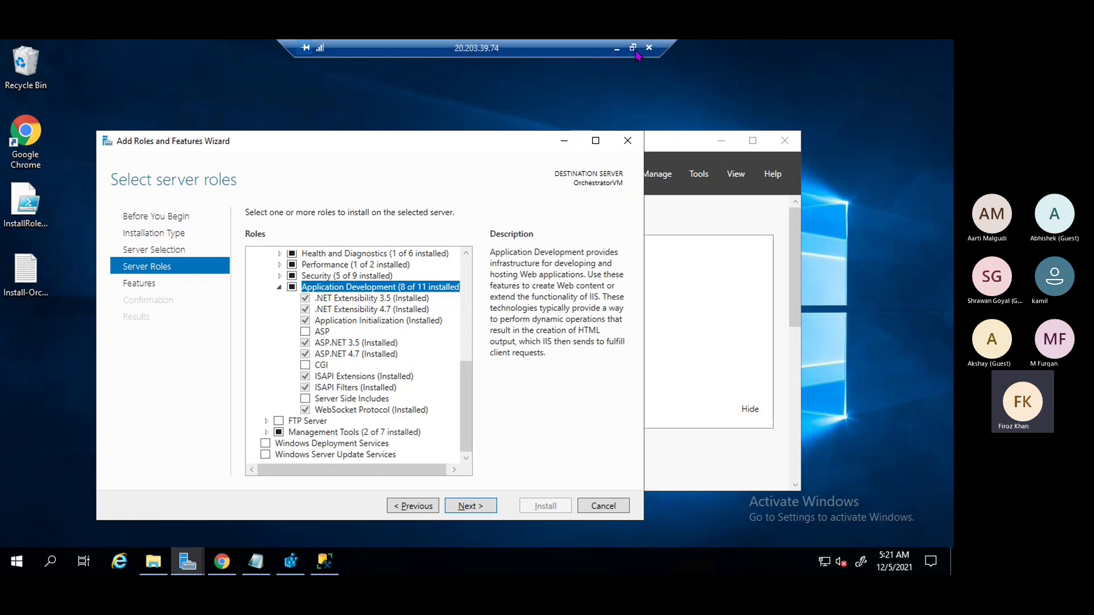
{"action": "left_click", "coordinate": [616, 48]}
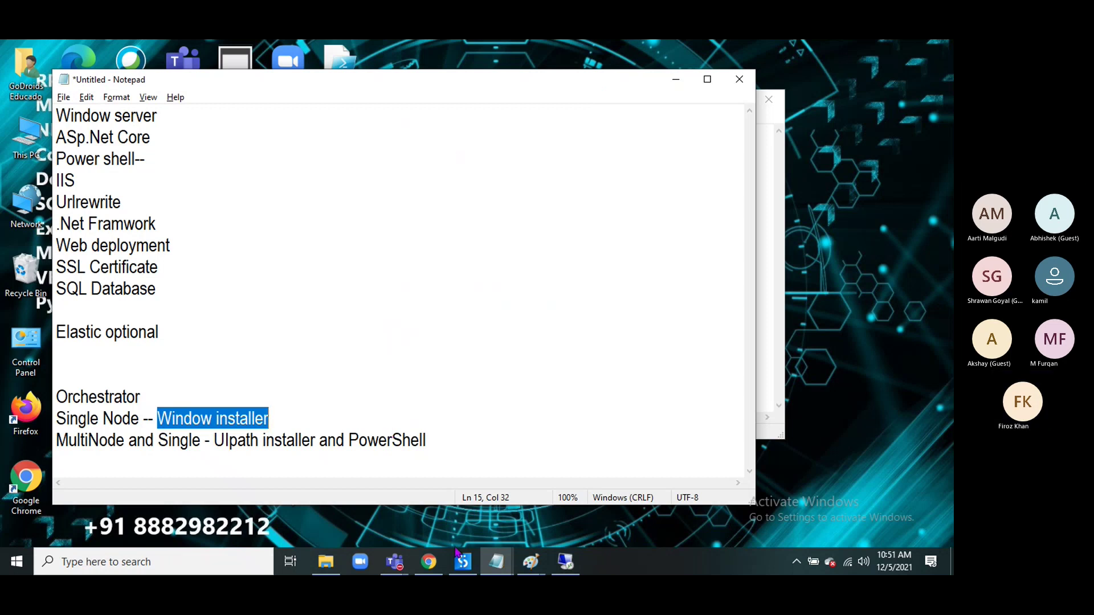
Check InstallRolesAndFeatures.ps1's ISAPIFilter, NetFxExtensibility45 and ASPNET45 features, then return to the remote session.
{"action": "mouse_move", "coordinate": [428, 570]}
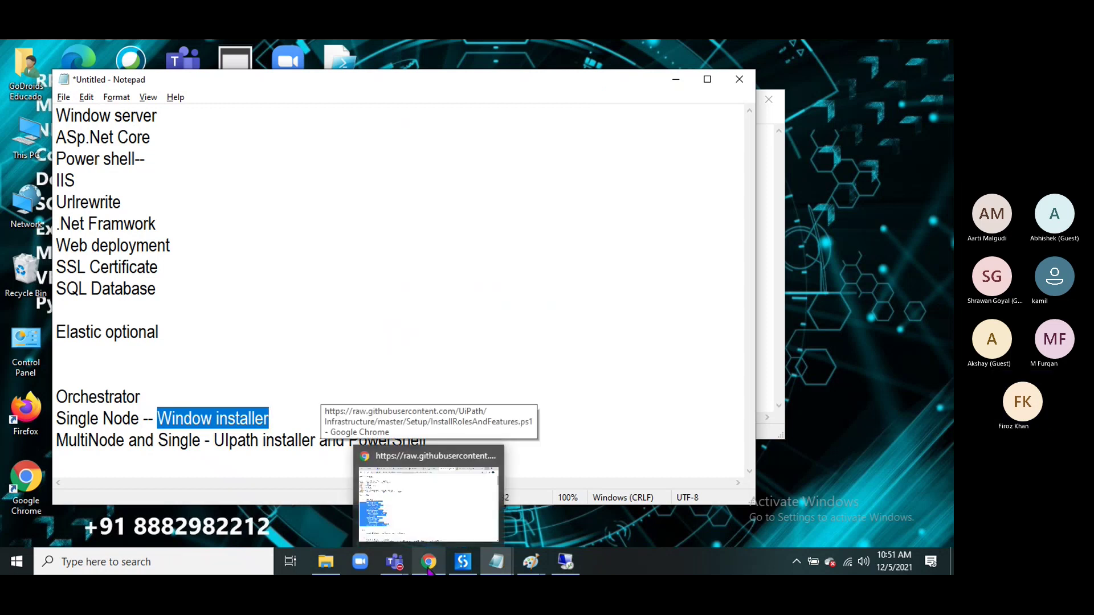
{"action": "left_click", "coordinate": [428, 569]}
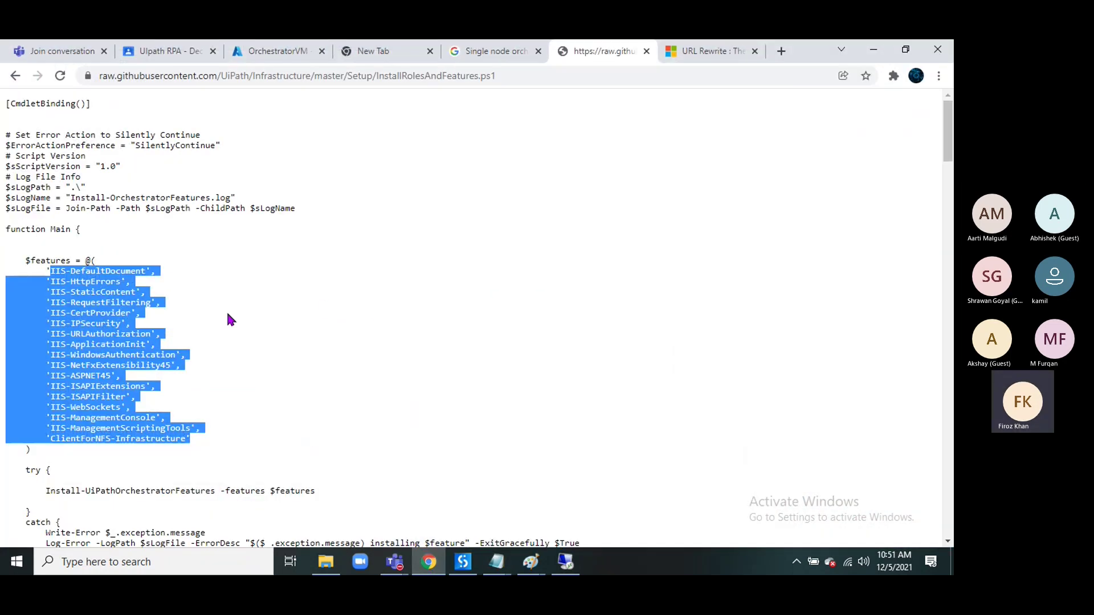
{"action": "left_click", "coordinate": [227, 310]}
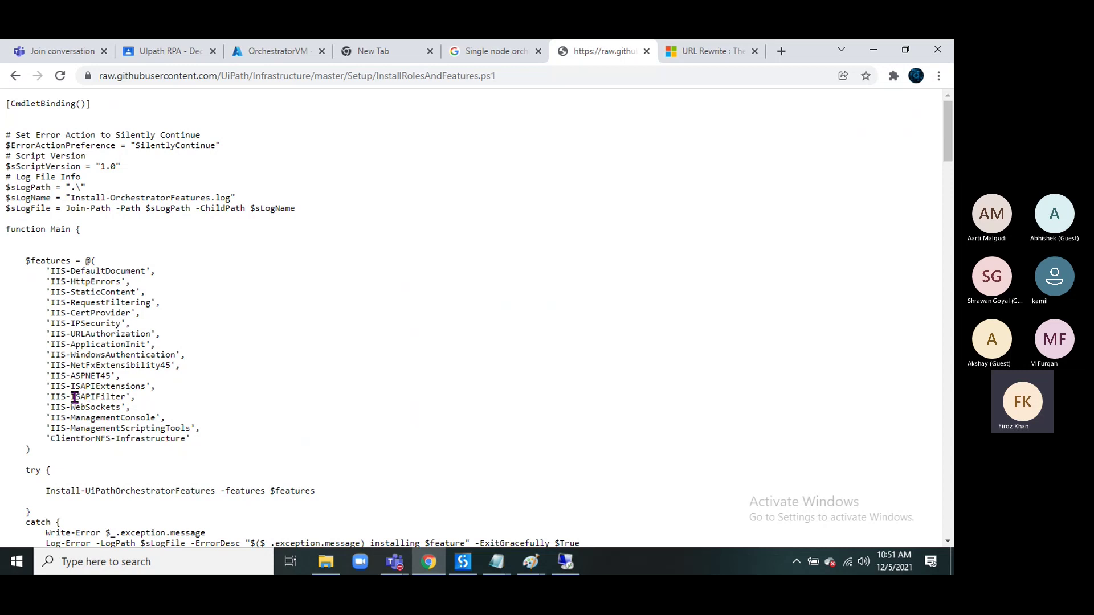
{"action": "left_click_drag", "start_coordinate": [69, 397], "coordinate": [123, 397]}
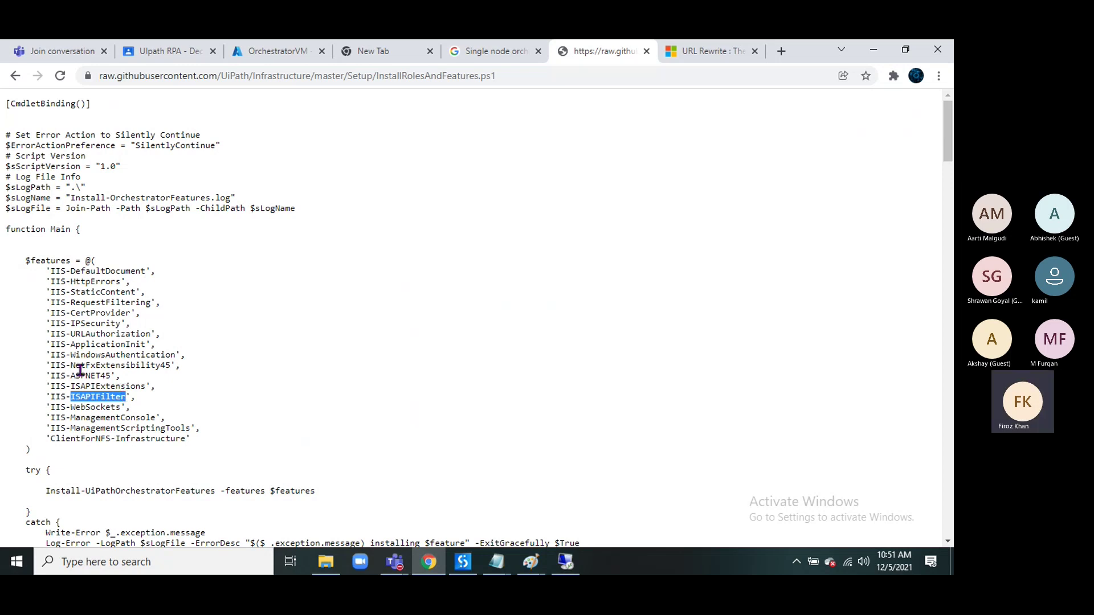
{"action": "left_click_drag", "start_coordinate": [75, 366], "coordinate": [133, 378]}
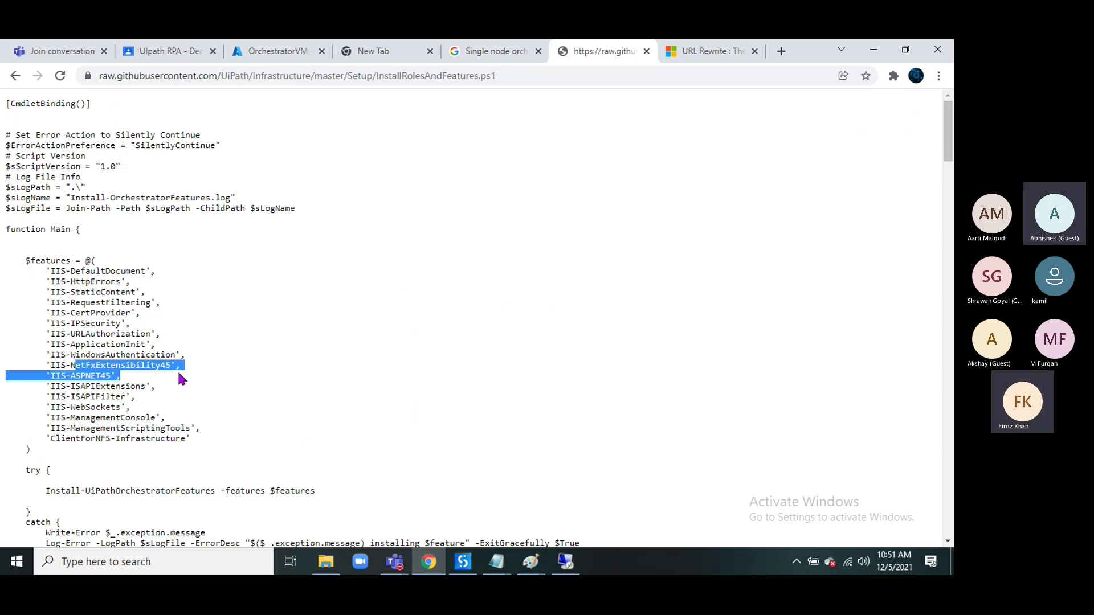
{"action": "left_click", "coordinate": [117, 376]}
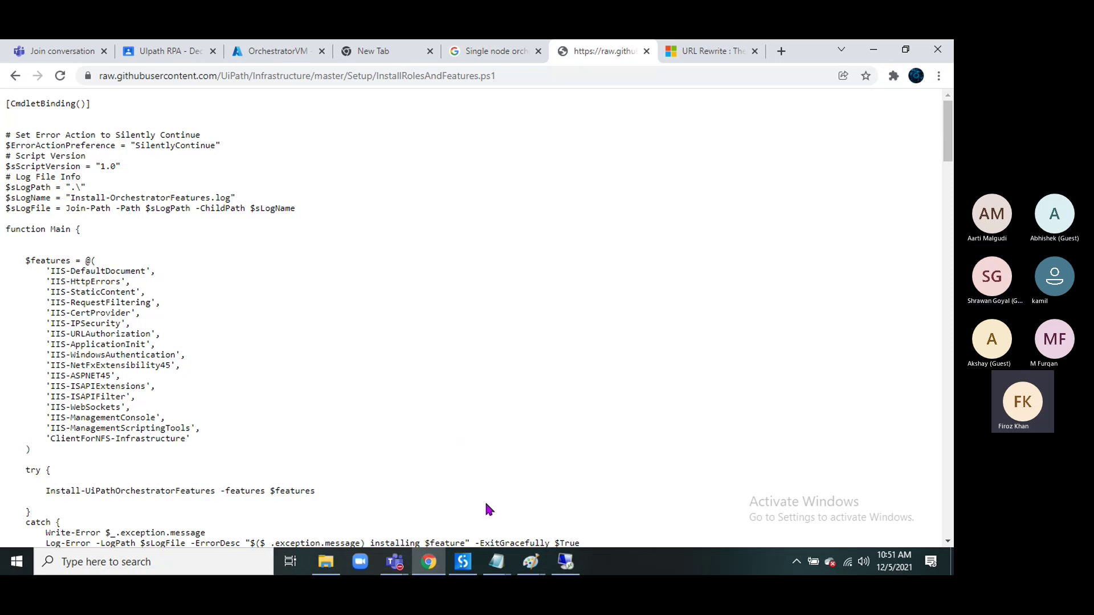
{"action": "left_click", "coordinate": [574, 570]}
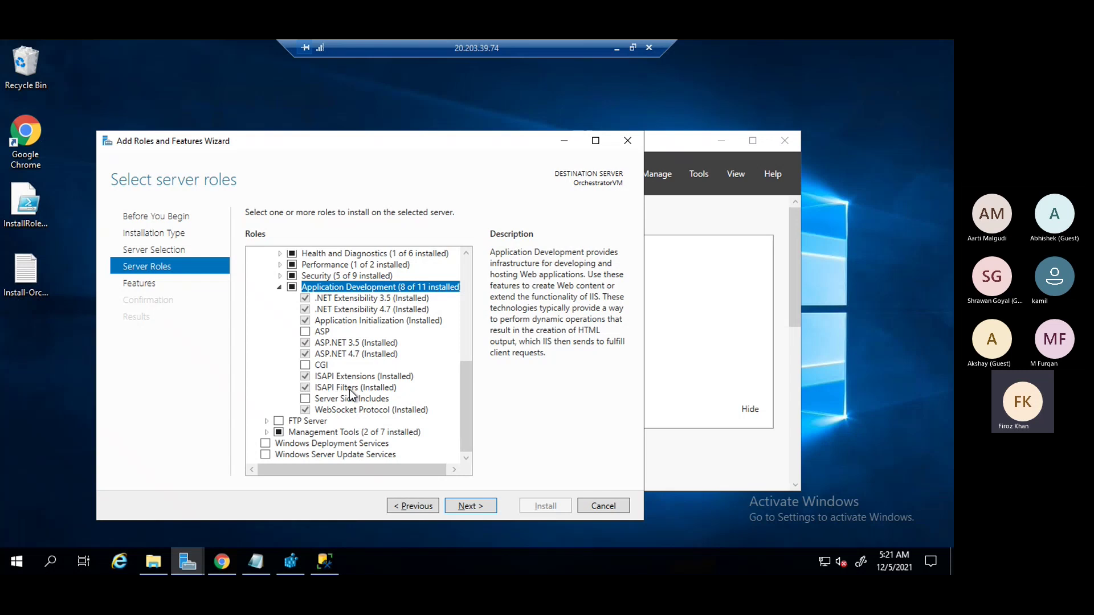
Advance to Select features, then cancel the Add Roles and Features Wizard without installing.
{"action": "left_click", "coordinate": [488, 509]}
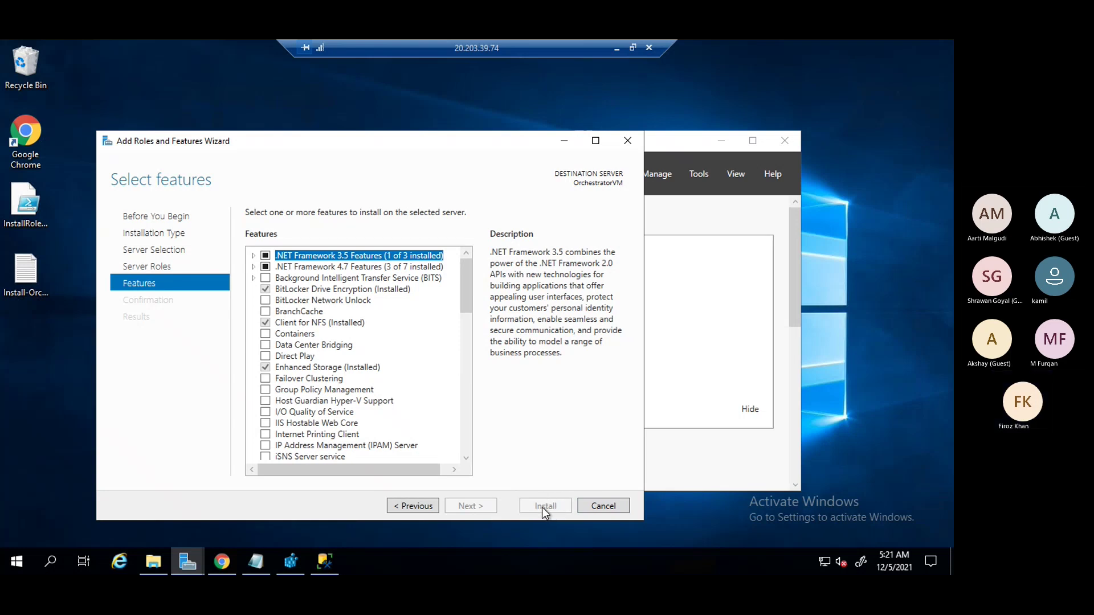
{"action": "left_click", "coordinate": [590, 508]}
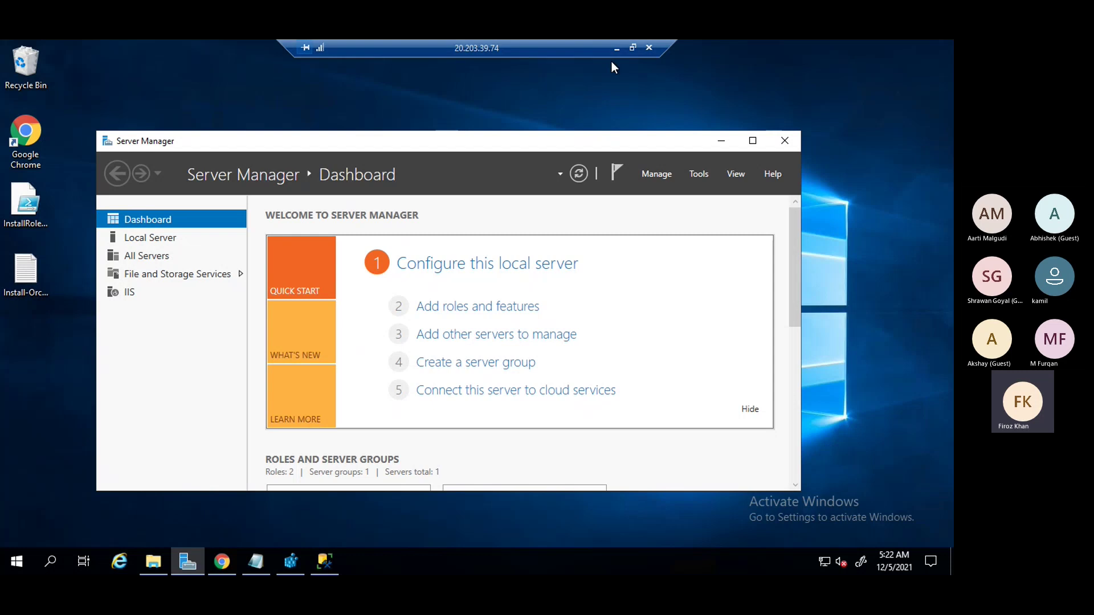
Bring Chrome forward on the Download .NET Framework tab and restore it to a smaller window.
{"action": "left_click", "coordinate": [217, 564]}
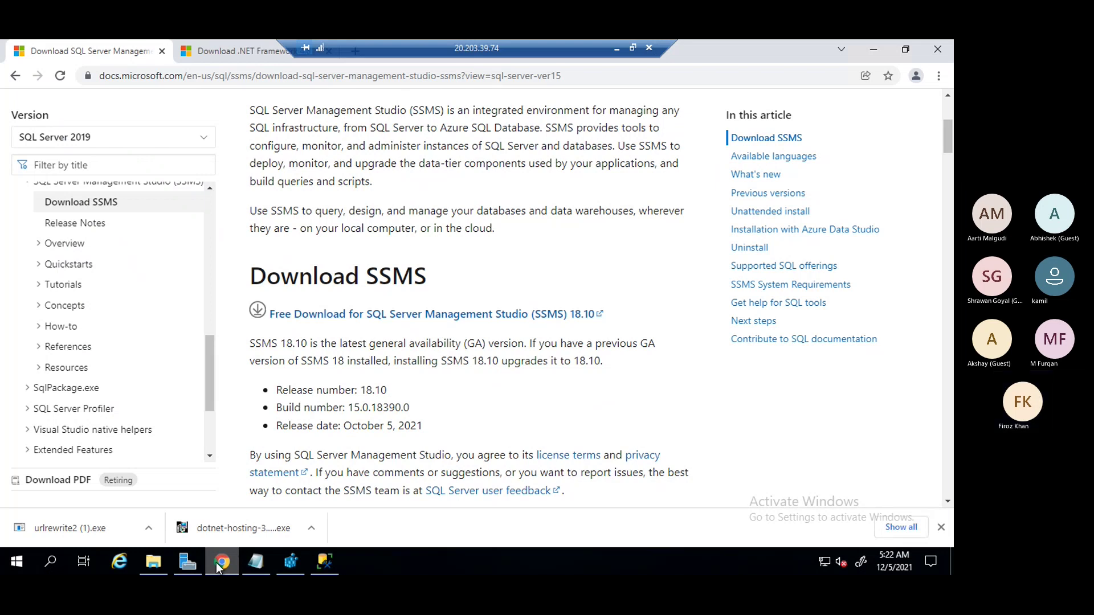
{"action": "left_click", "coordinate": [119, 563]}
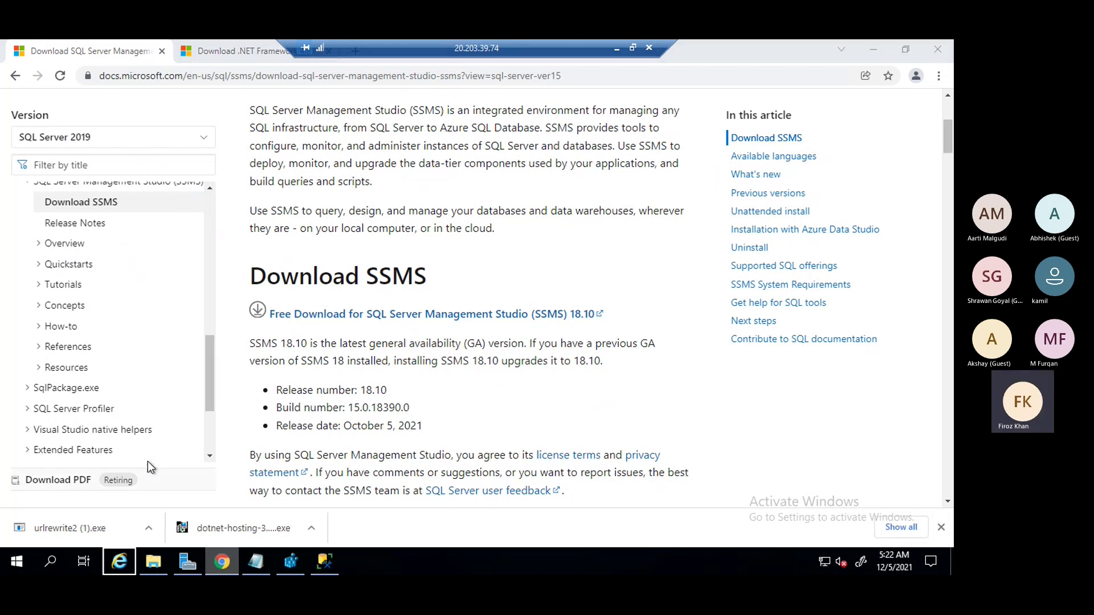
{"action": "left_click", "coordinate": [253, 43]}
{"action": "left_click", "coordinate": [254, 45]}
{"action": "left_click_drag", "start_coordinate": [718, 53], "coordinate": [453, 146]}
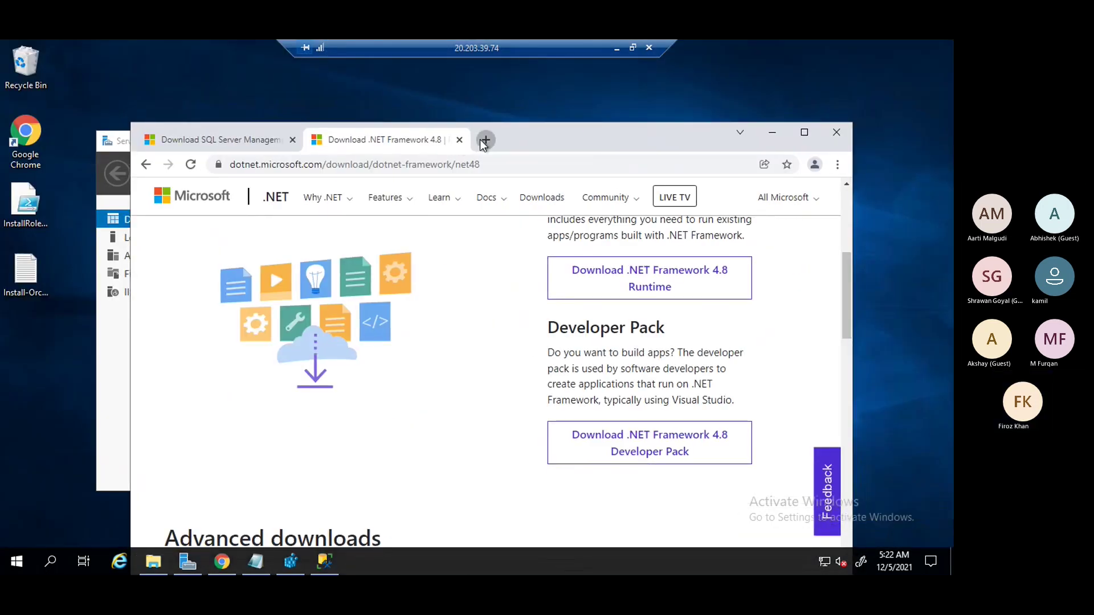
Google 'orchestrator uipath installation' in a new tab and maximize the Chrome window.
{"action": "left_click", "coordinate": [483, 140]}
{"action": "type", "text": "orc"}
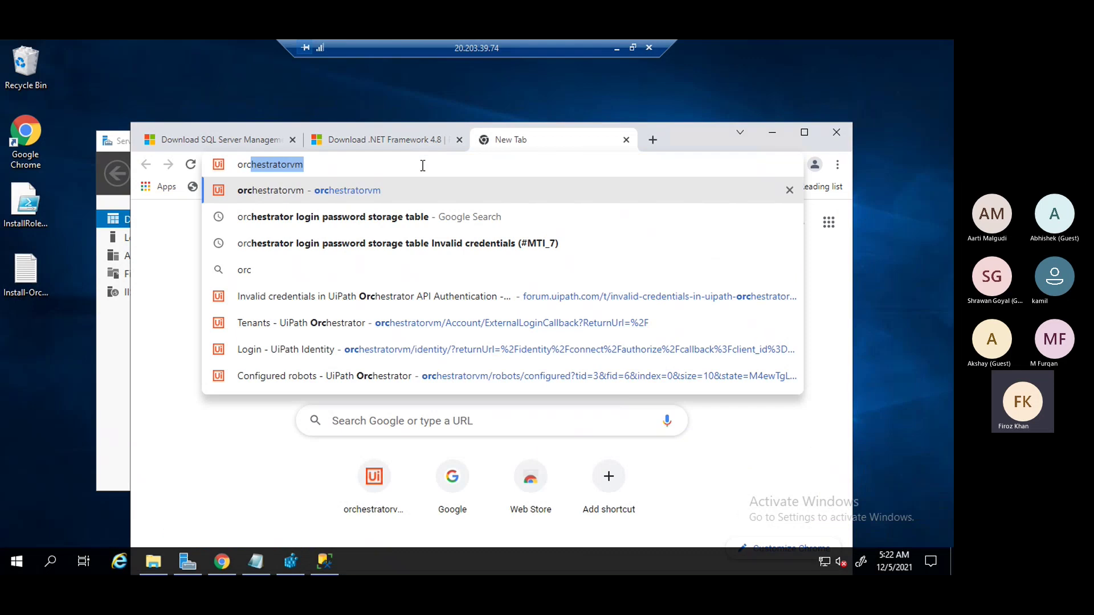
{"action": "type", "text": "het"}
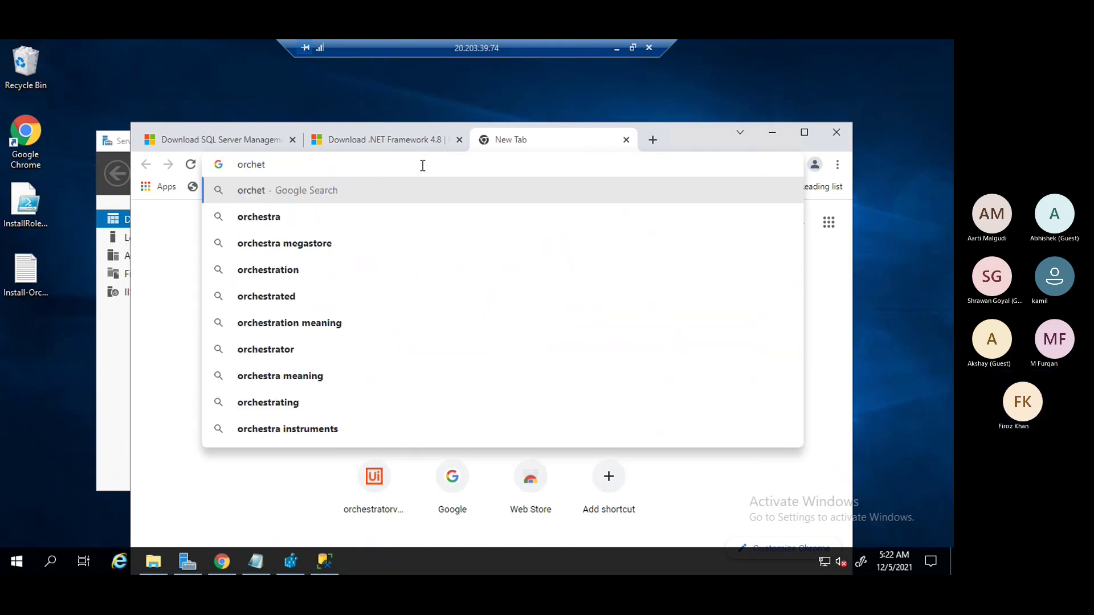
{"action": "key", "text": "BackSpace"}
{"action": "type", "text": "stra"}
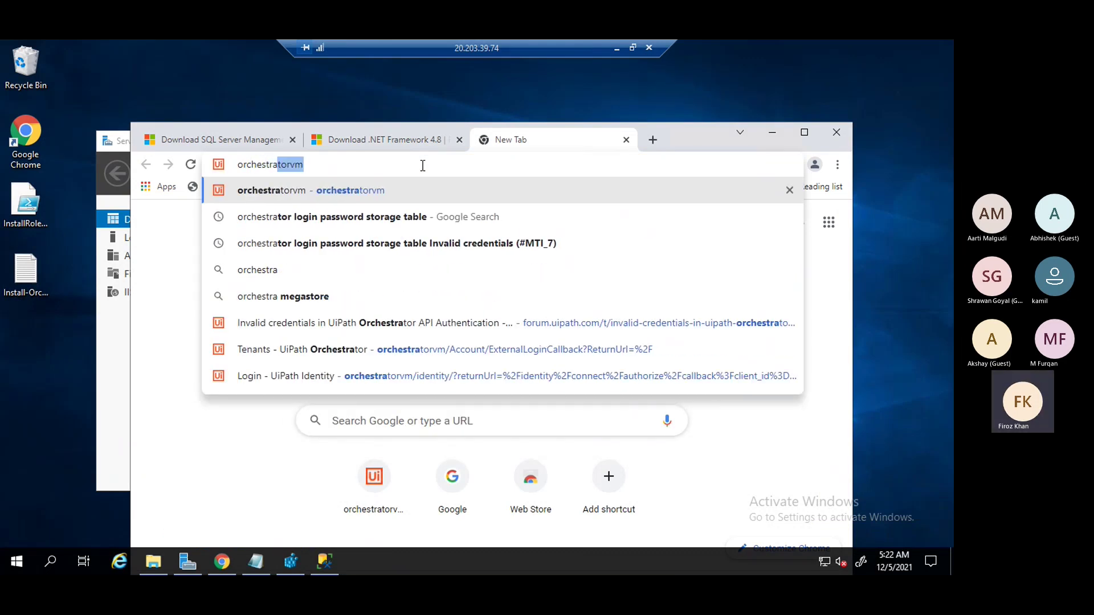
{"action": "type", "text": "tor u"}
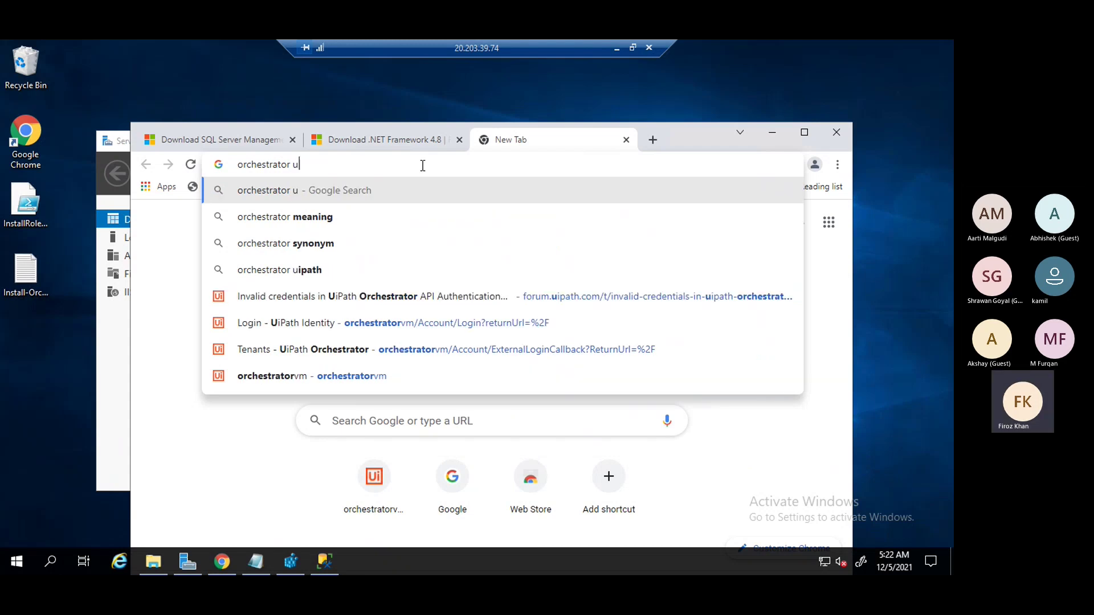
{"action": "type", "text": "ipath installtion"}
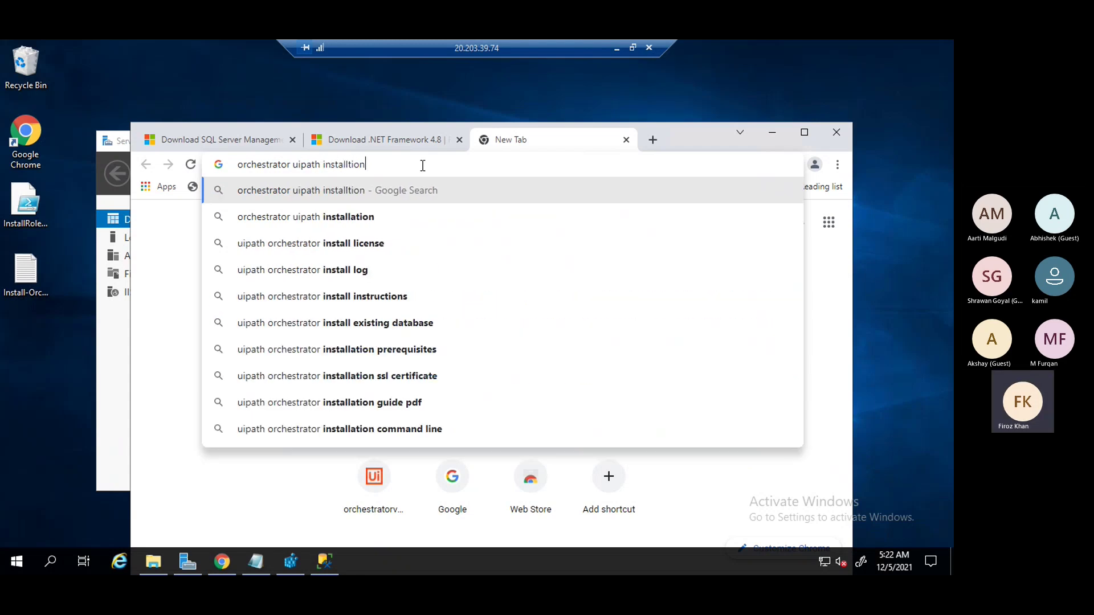
{"action": "key", "text": "Return"}
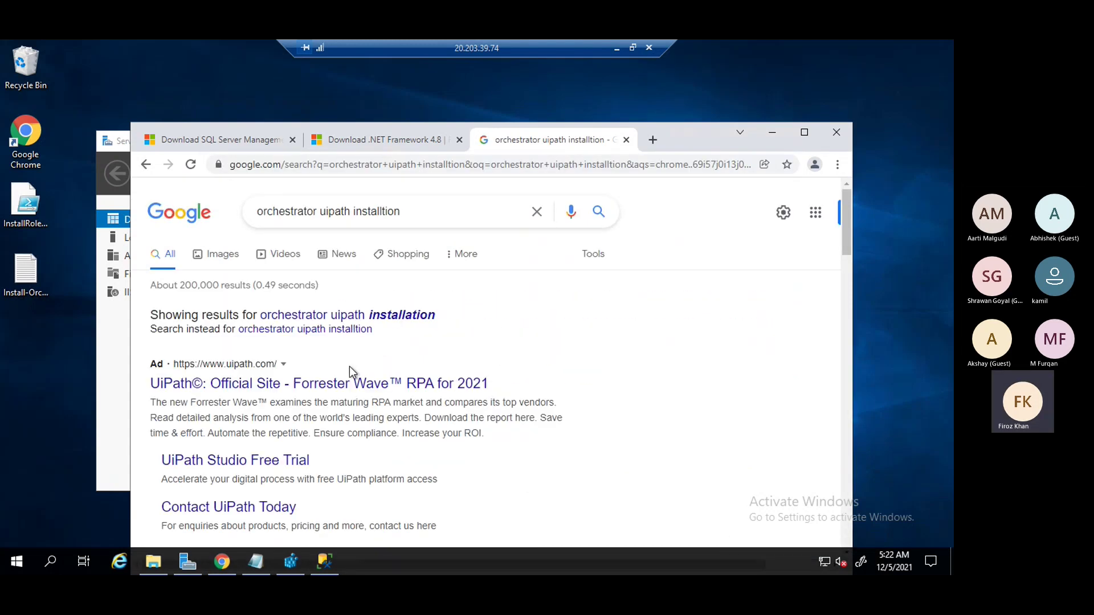
{"action": "left_click", "coordinate": [802, 134]}
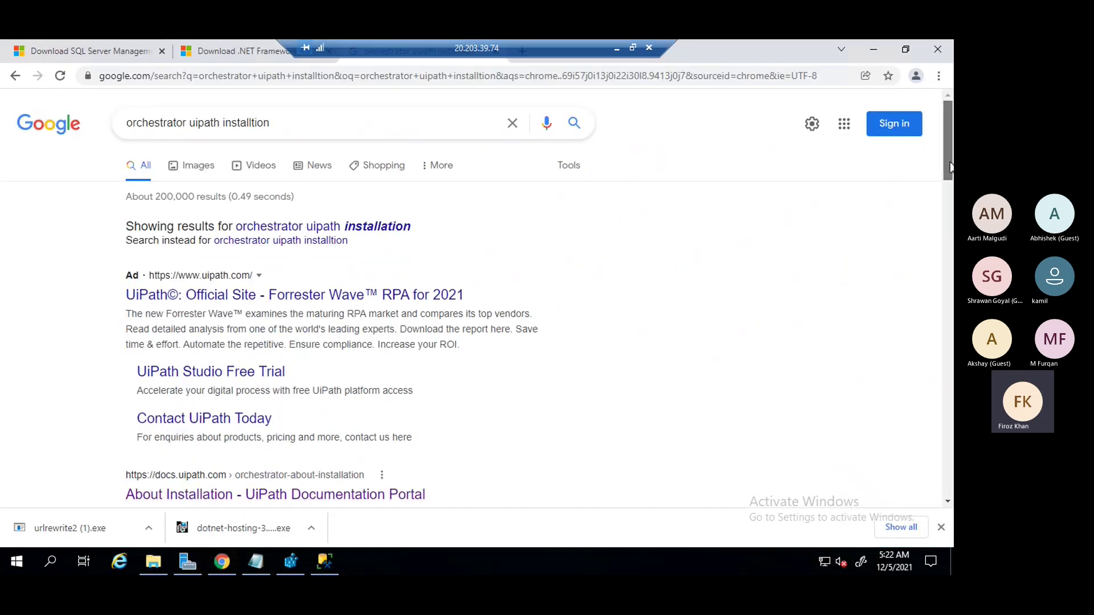
{"action": "scroll", "coordinate": [827, 255], "scroll_direction": "down", "scroll_amount": 3}
Open UiPath's Prerequisites for Installation page and highlight the minimum required IIS version.
{"action": "left_click", "coordinate": [344, 327]}
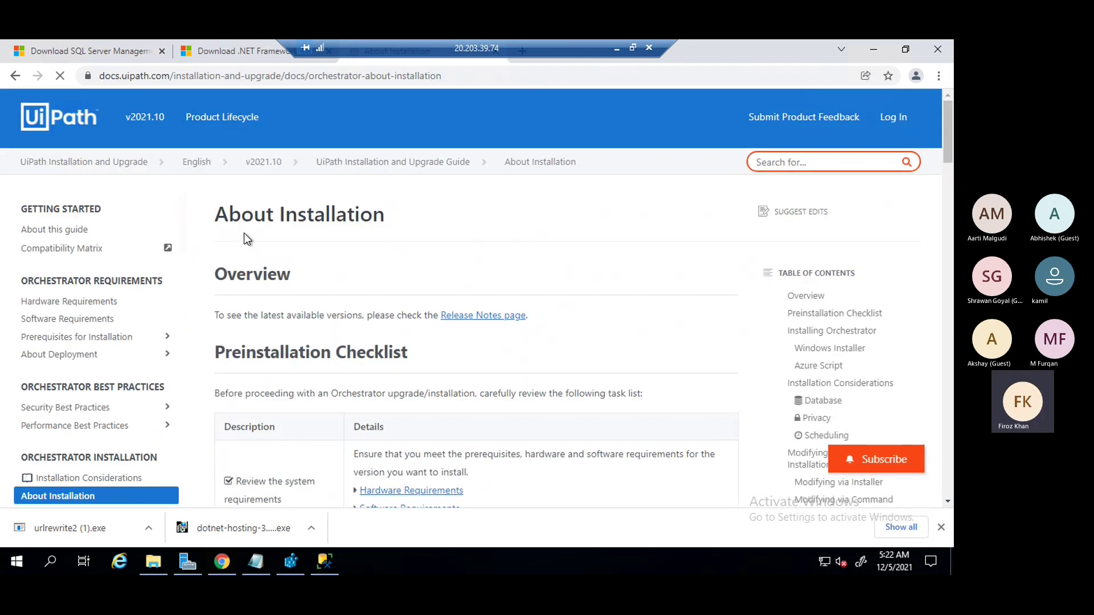
{"action": "left_click", "coordinate": [106, 341]}
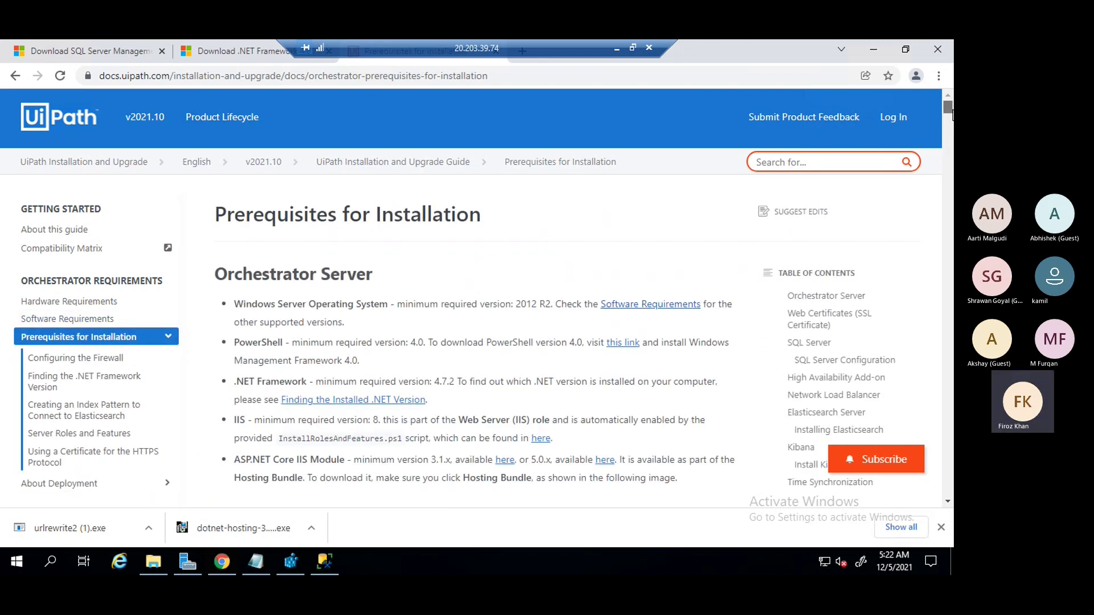
{"action": "scroll", "coordinate": [948, 112], "scroll_direction": "down", "scroll_amount": 2}
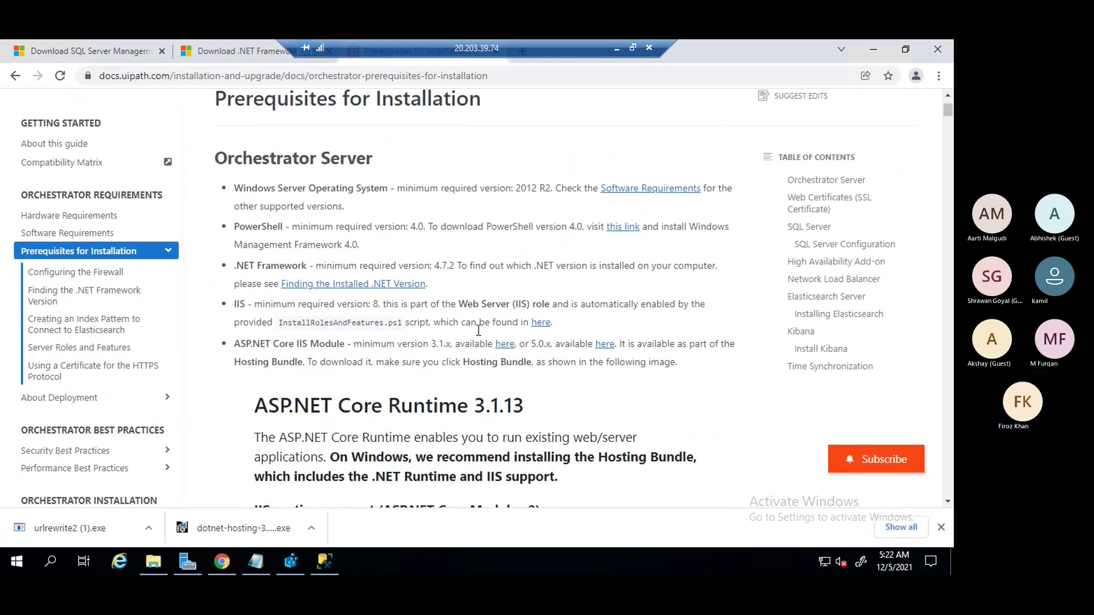
{"action": "left_click_drag", "start_coordinate": [257, 306], "coordinate": [381, 308]}
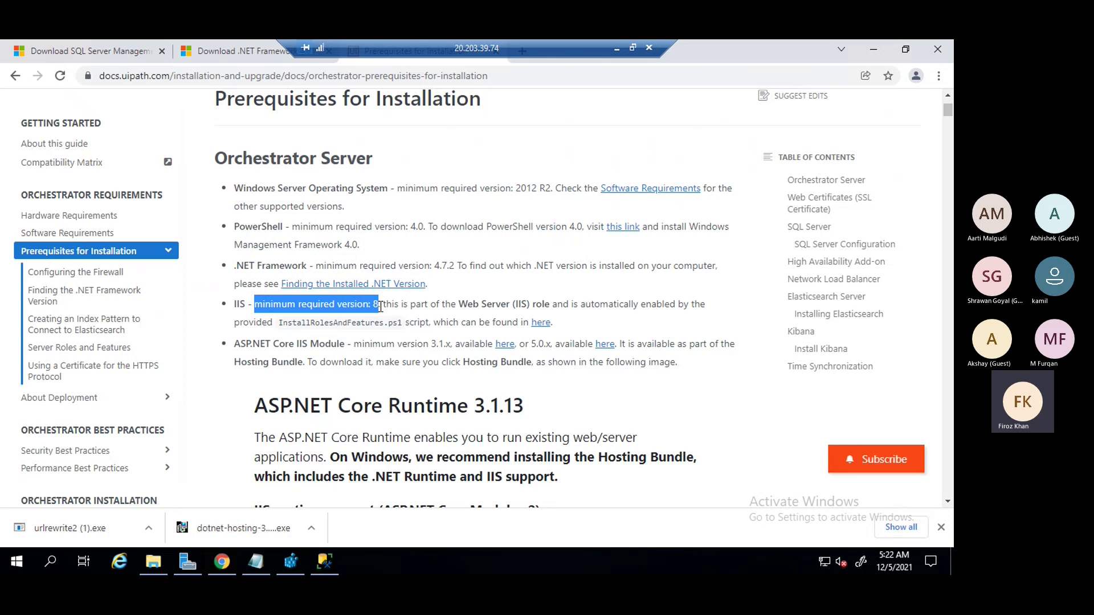
View the InstallRolesAndFeatures.ps1 script in a separate tab, then minimise Chrome.
{"action": "middle_click", "coordinate": [543, 325]}
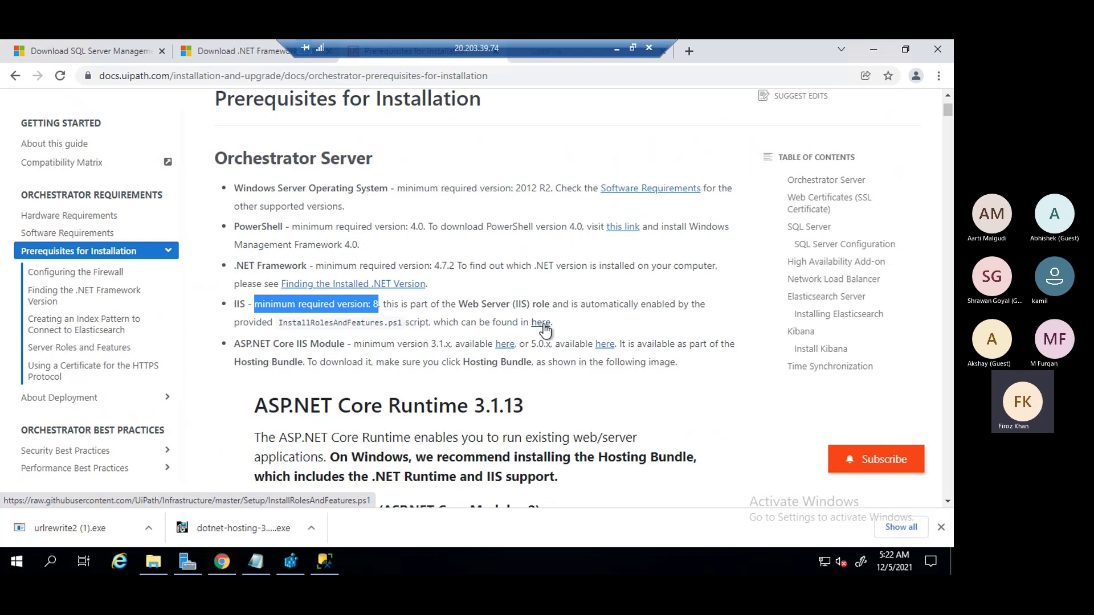
{"action": "left_click", "coordinate": [664, 63]}
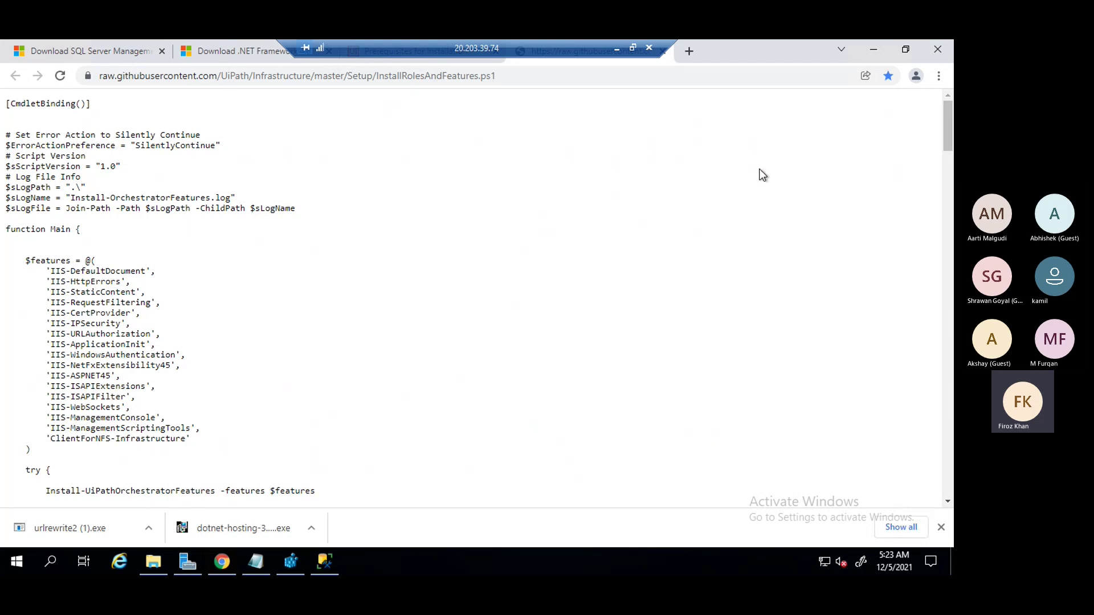
{"action": "left_click", "coordinate": [881, 48]}
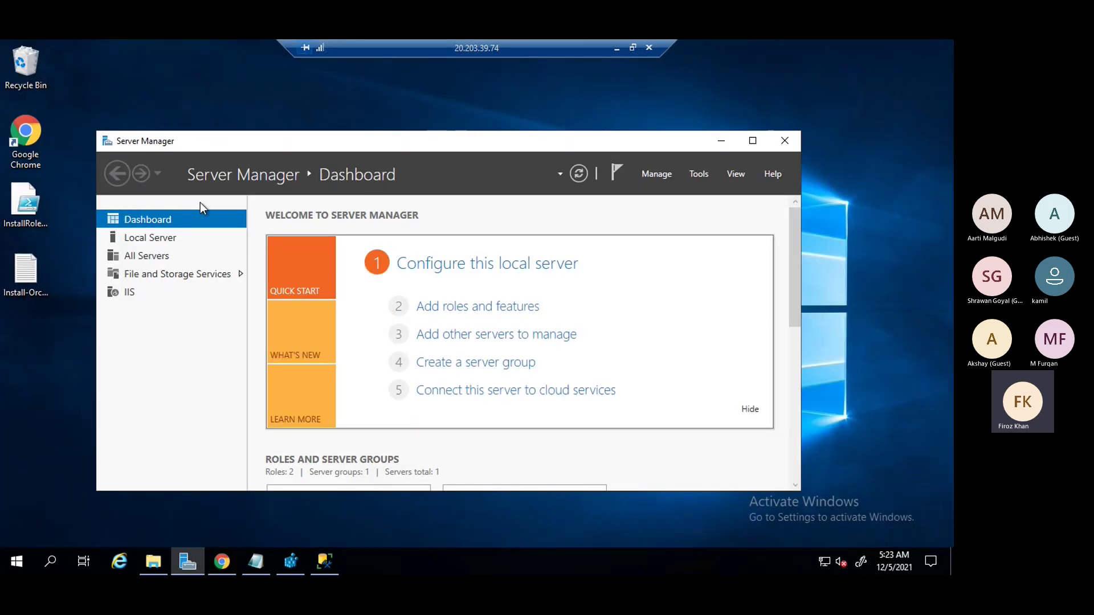
{"action": "right_click", "coordinate": [44, 196]}
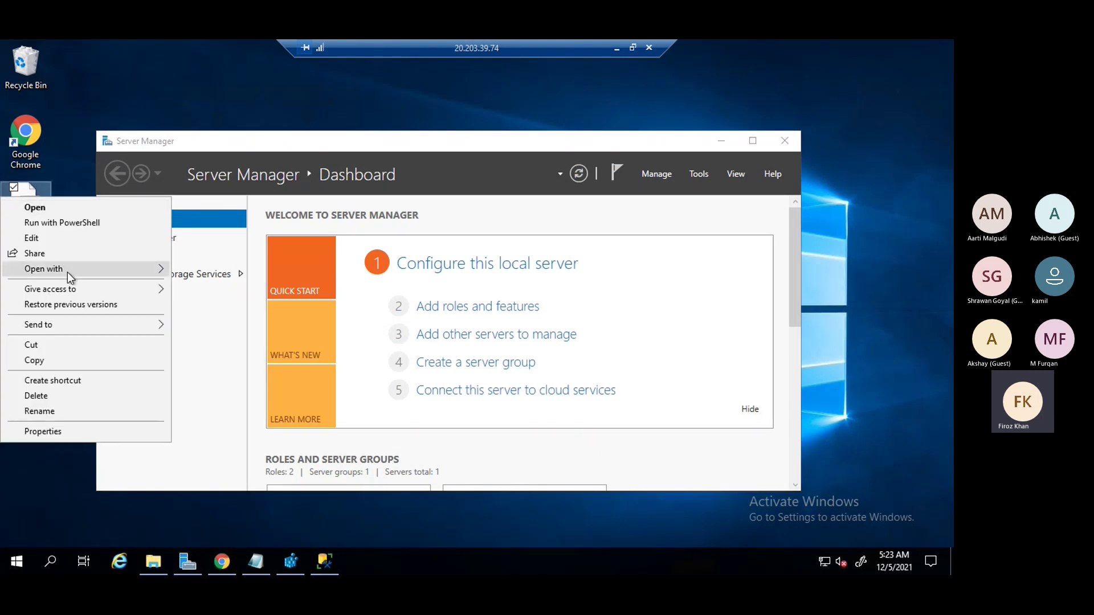
{"action": "mouse_move", "coordinate": [67, 271]}
{"action": "left_click", "coordinate": [220, 272]}
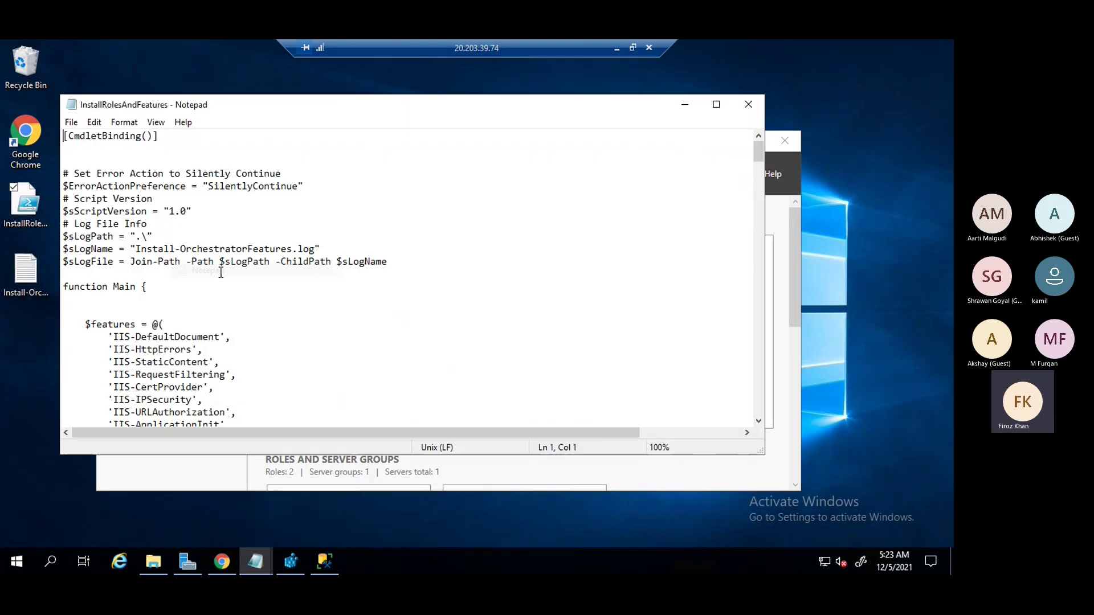
{"action": "left_click_drag", "start_coordinate": [757, 153], "coordinate": [755, 383]}
{"action": "left_click", "coordinate": [754, 104]}
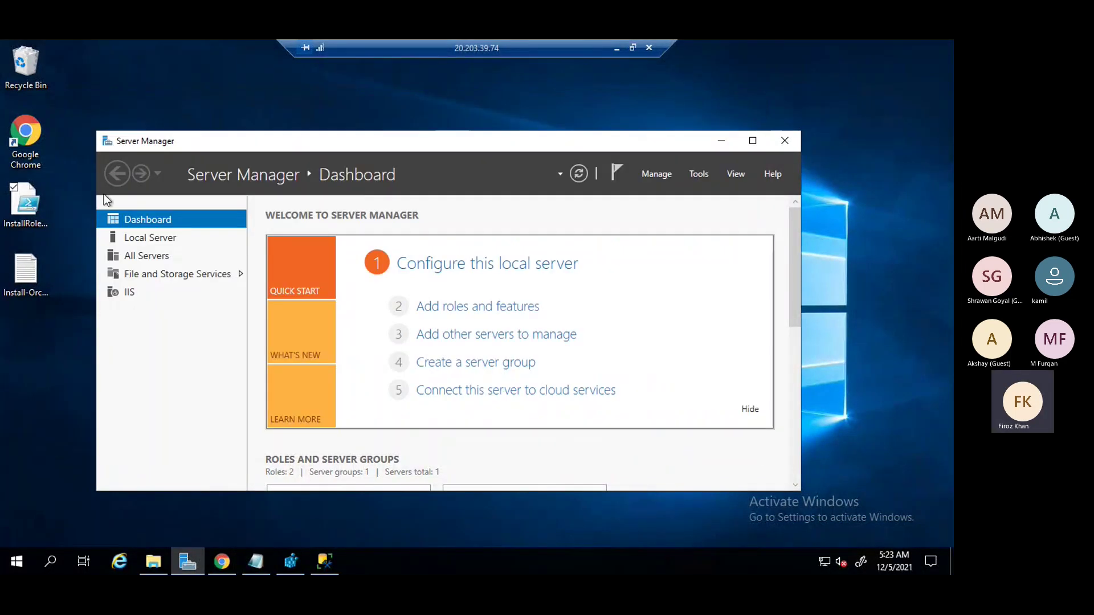
{"action": "right_click", "coordinate": [25, 192]}
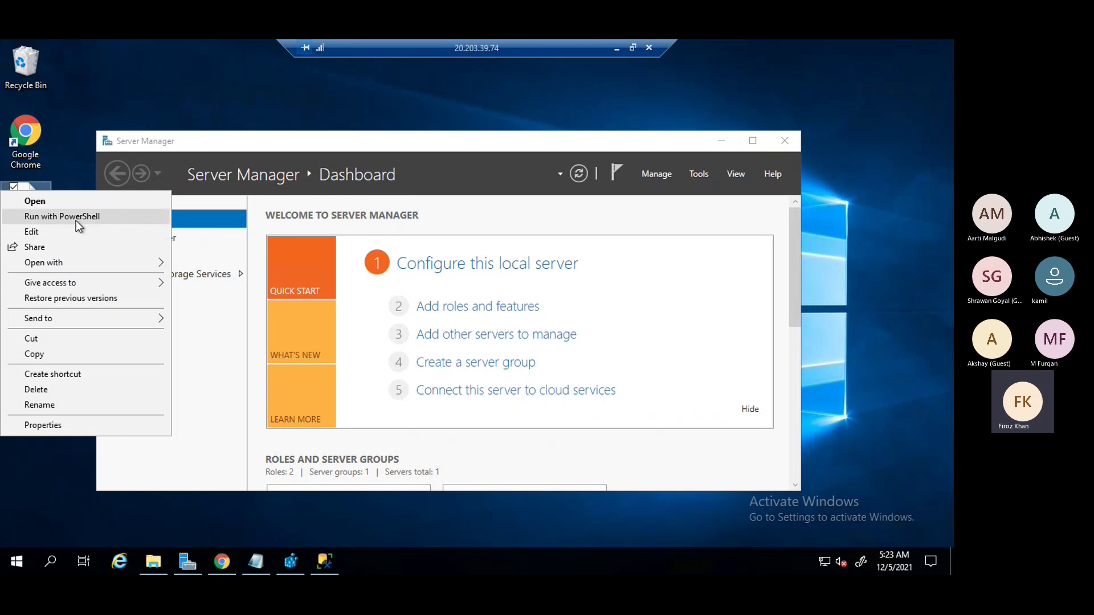
{"action": "left_click", "coordinate": [158, 91]}
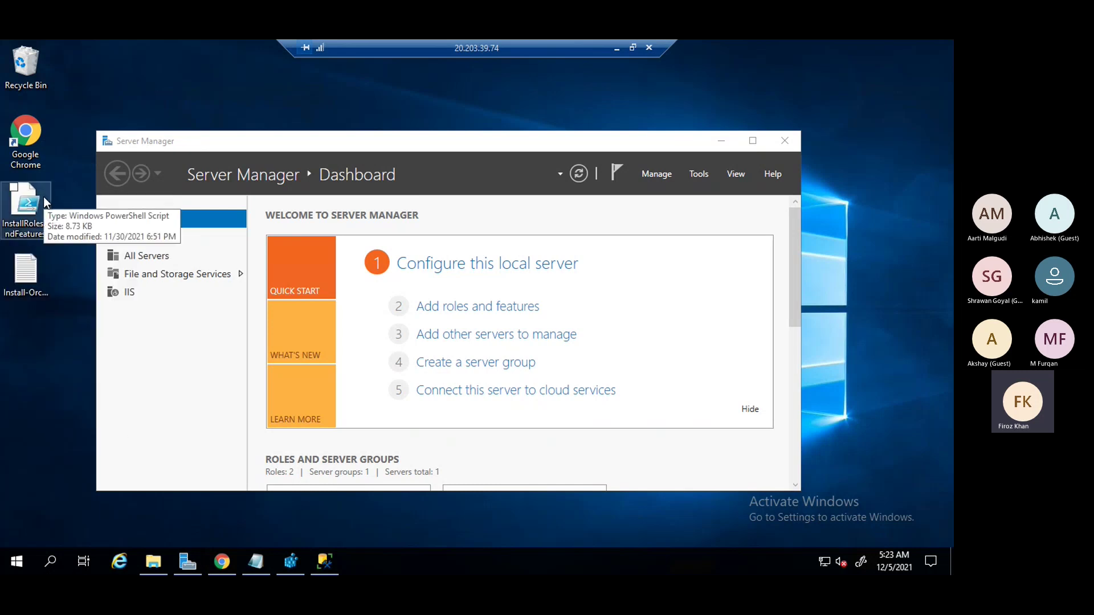
{"action": "left_click", "coordinate": [495, 308]}
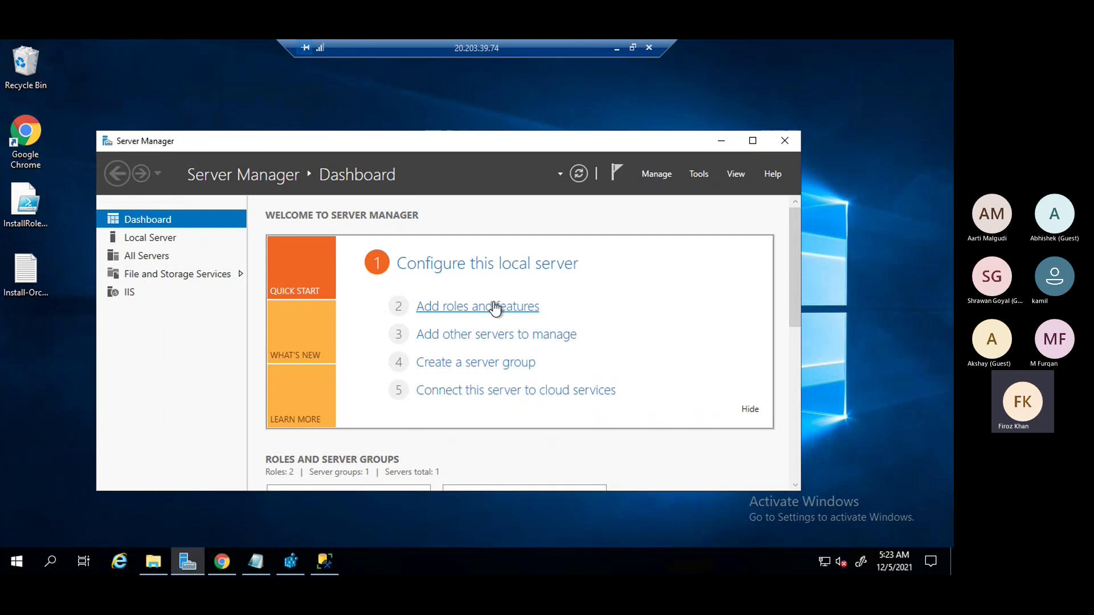
{"action": "left_click", "coordinate": [188, 251]}
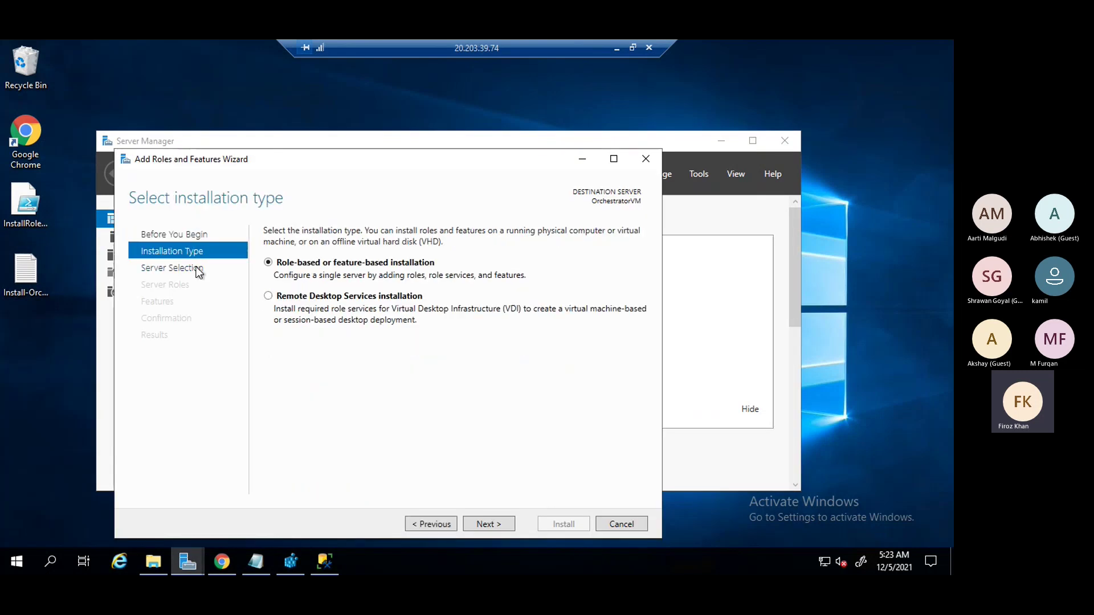
{"action": "left_click", "coordinate": [197, 268]}
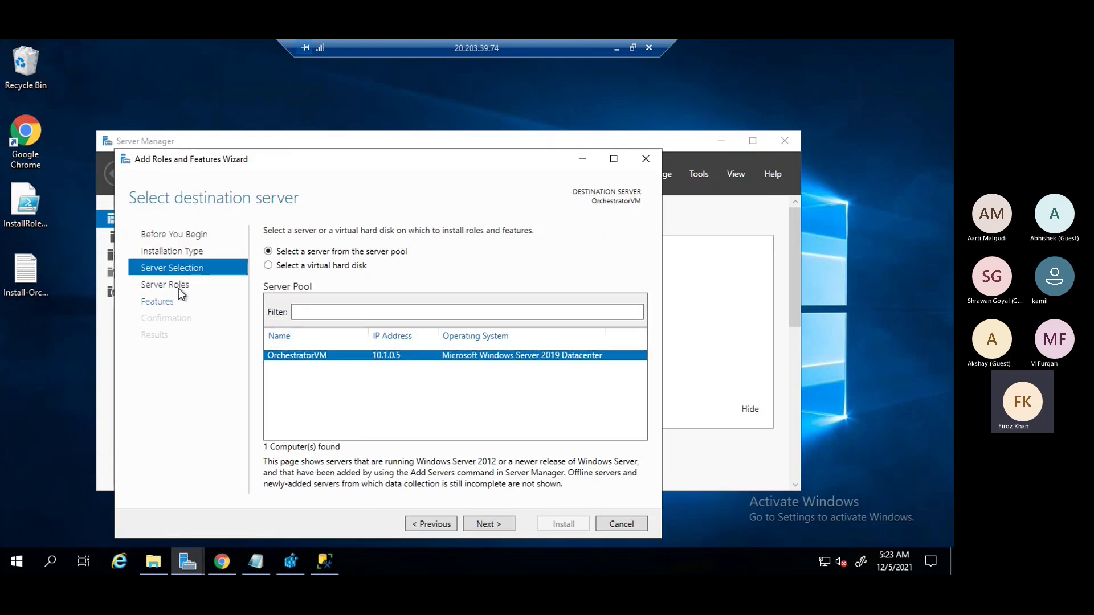
{"action": "left_click", "coordinate": [175, 283]}
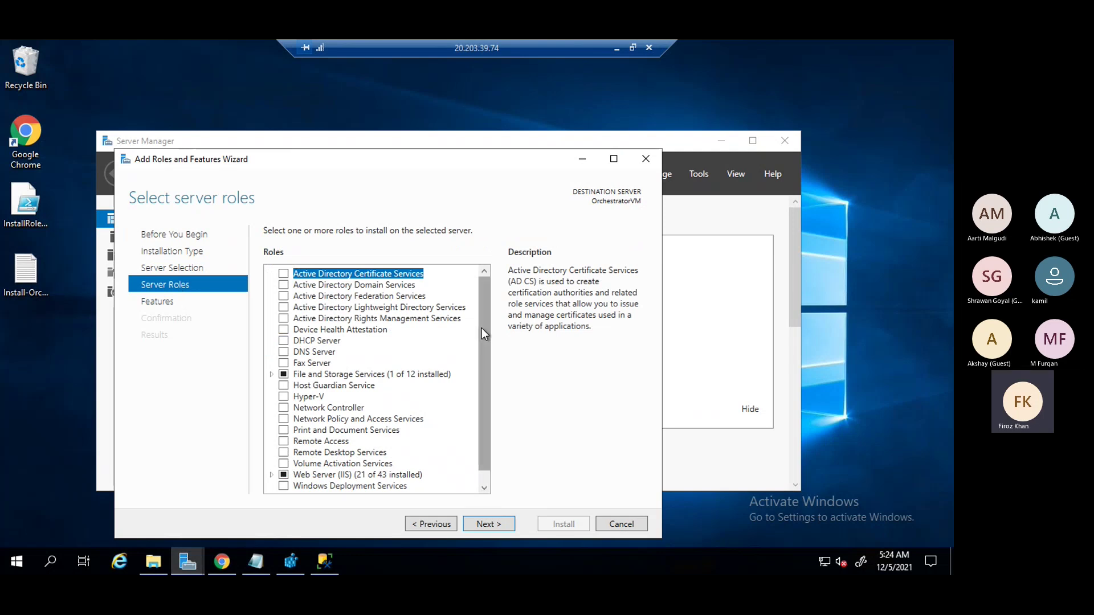
{"action": "scroll", "coordinate": [481, 329], "scroll_direction": "down", "scroll_amount": 1}
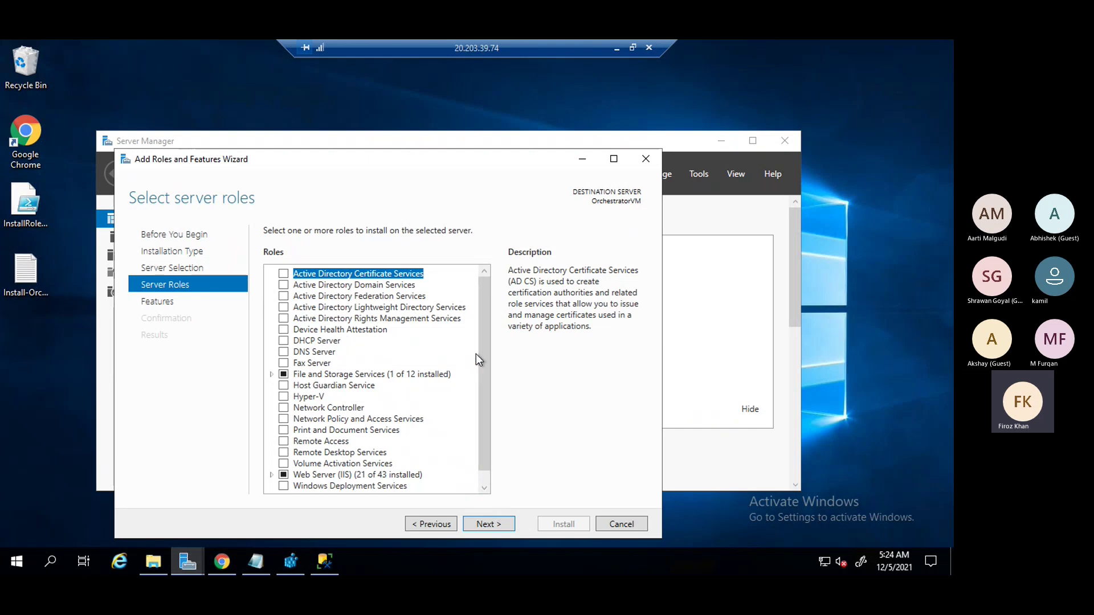
{"action": "left_click_drag", "start_coordinate": [483, 340], "coordinate": [487, 374]}
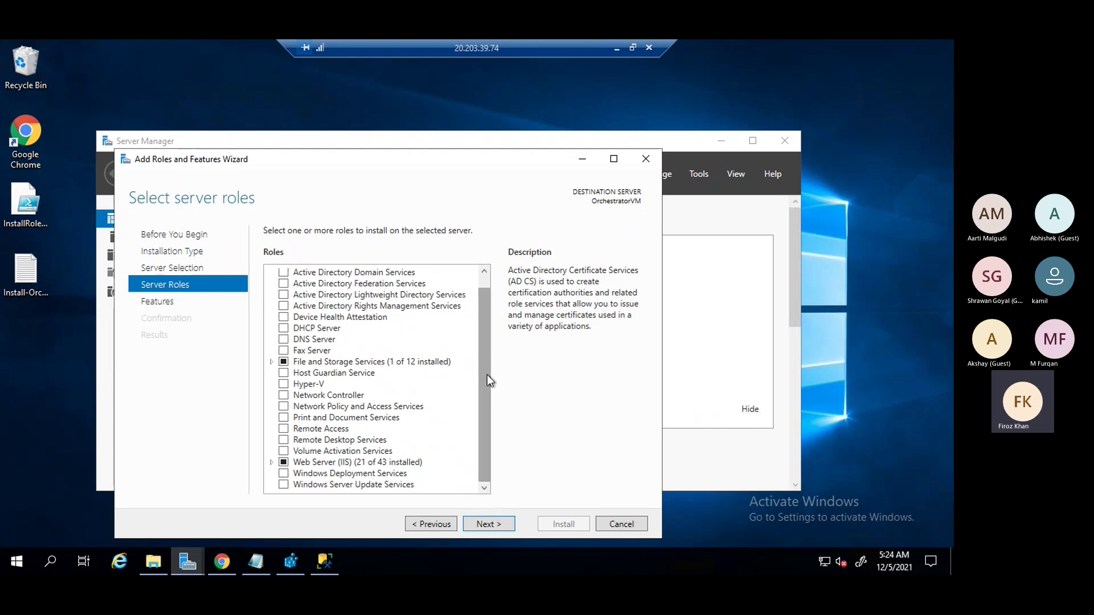
{"action": "left_click", "coordinate": [272, 461]}
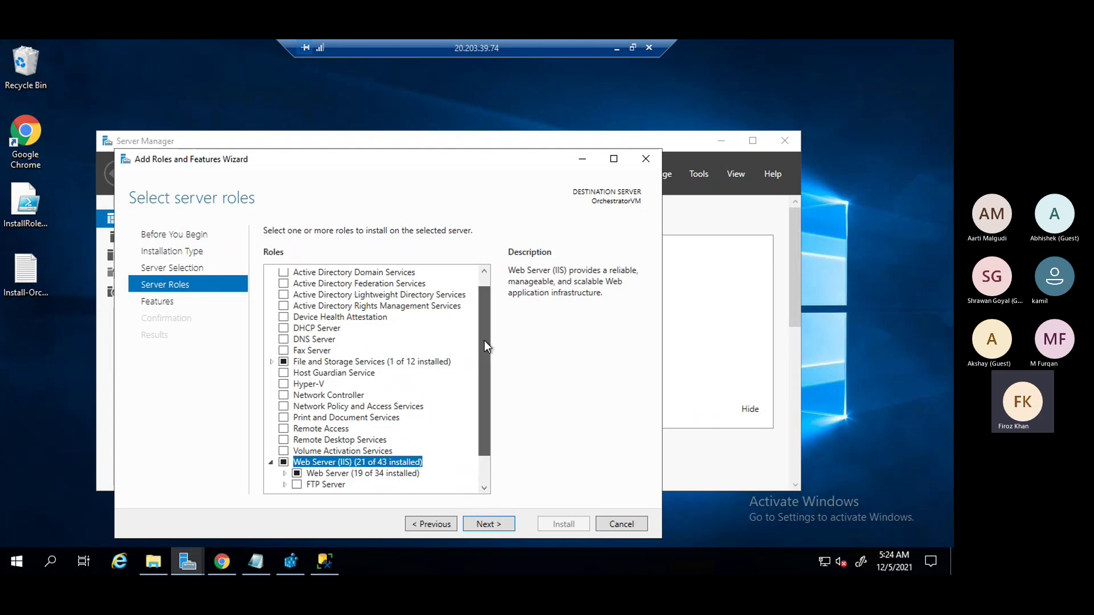
{"action": "scroll", "coordinate": [484, 340], "scroll_direction": "down", "scroll_amount": 1}
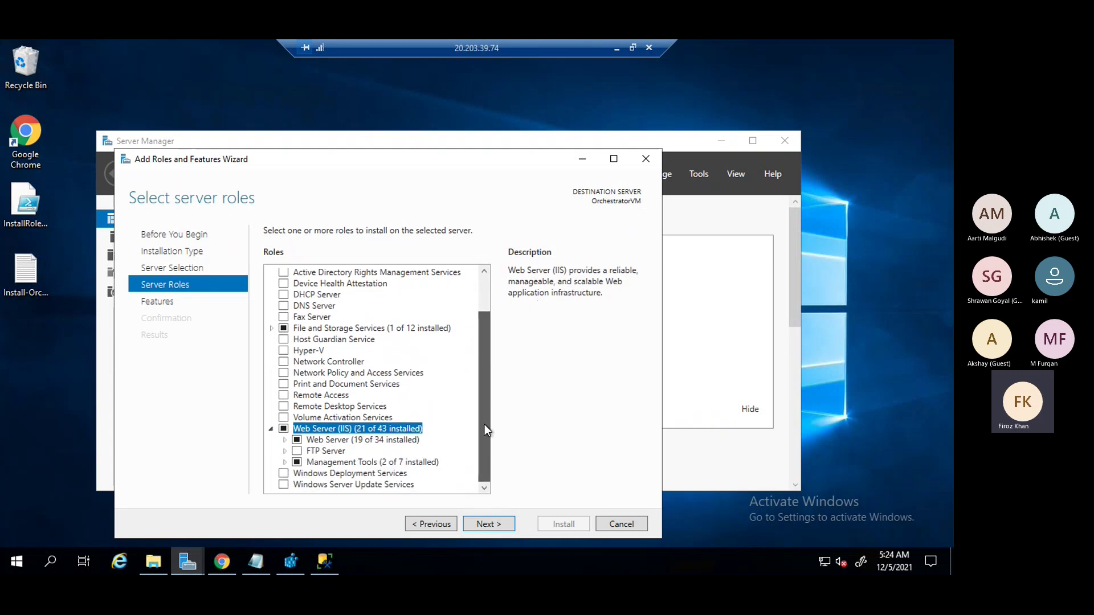
{"action": "left_click", "coordinate": [284, 441]}
{"action": "left_click_drag", "start_coordinate": [483, 347], "coordinate": [487, 468]}
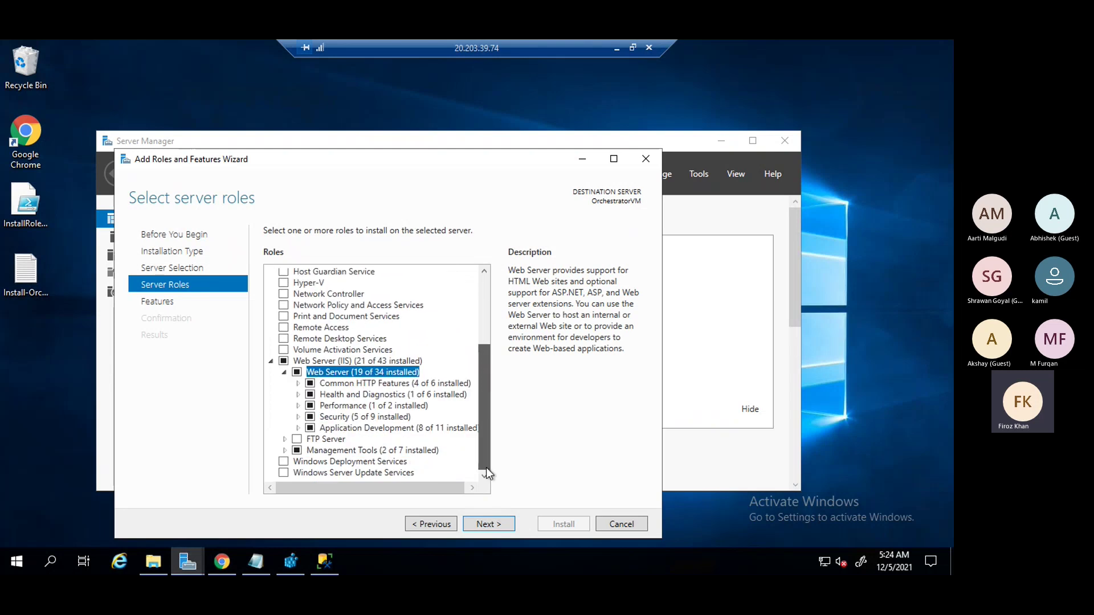
{"action": "left_click", "coordinate": [298, 428]}
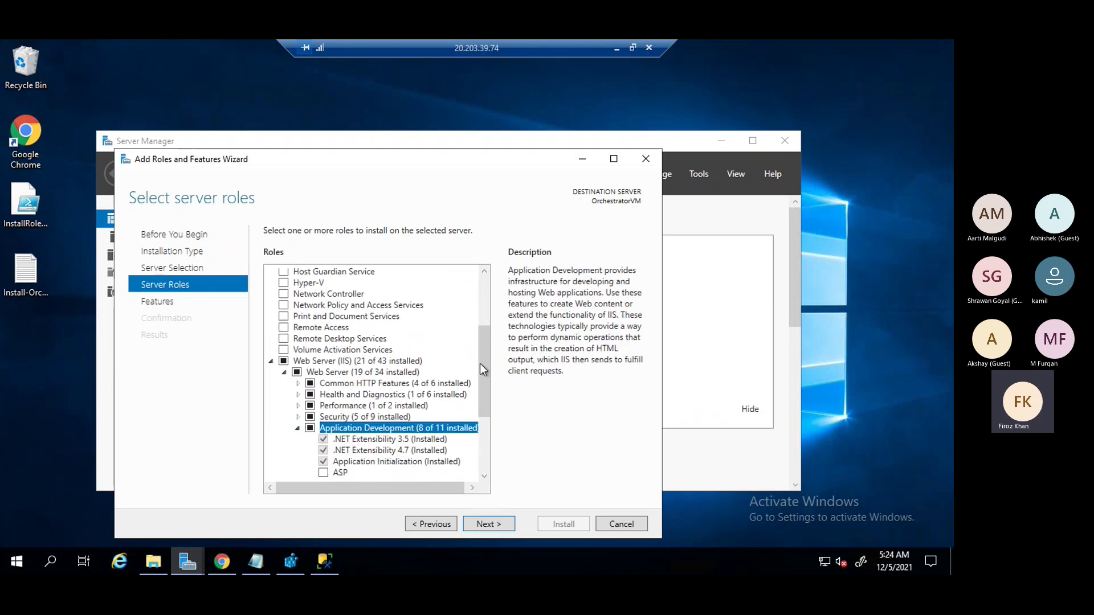
{"action": "left_click_drag", "start_coordinate": [481, 354], "coordinate": [483, 384]}
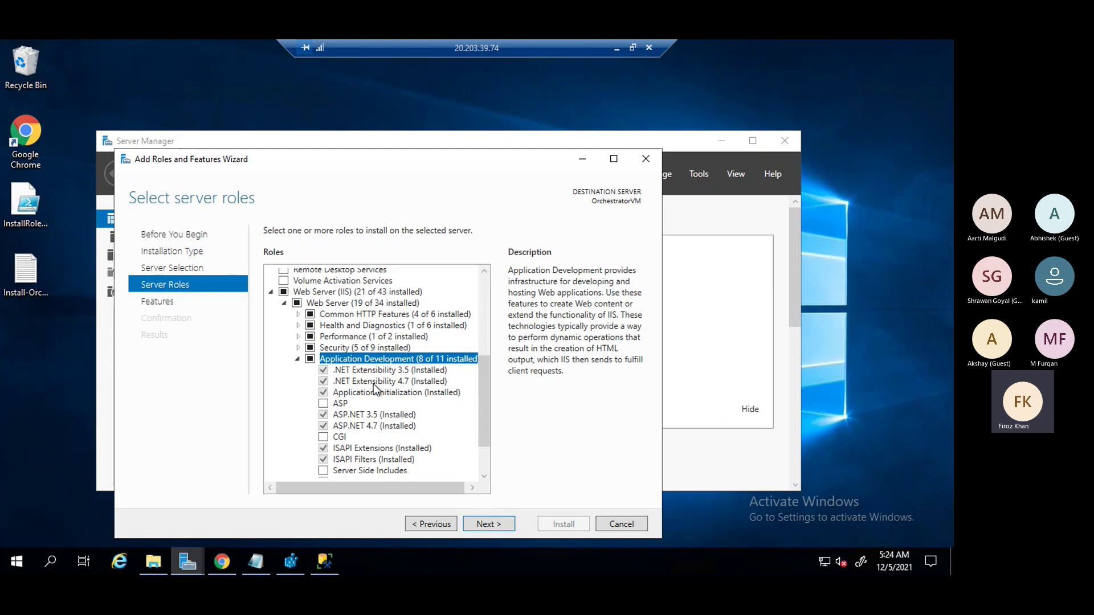
{"action": "left_click_drag", "start_coordinate": [484, 367], "coordinate": [484, 392]}
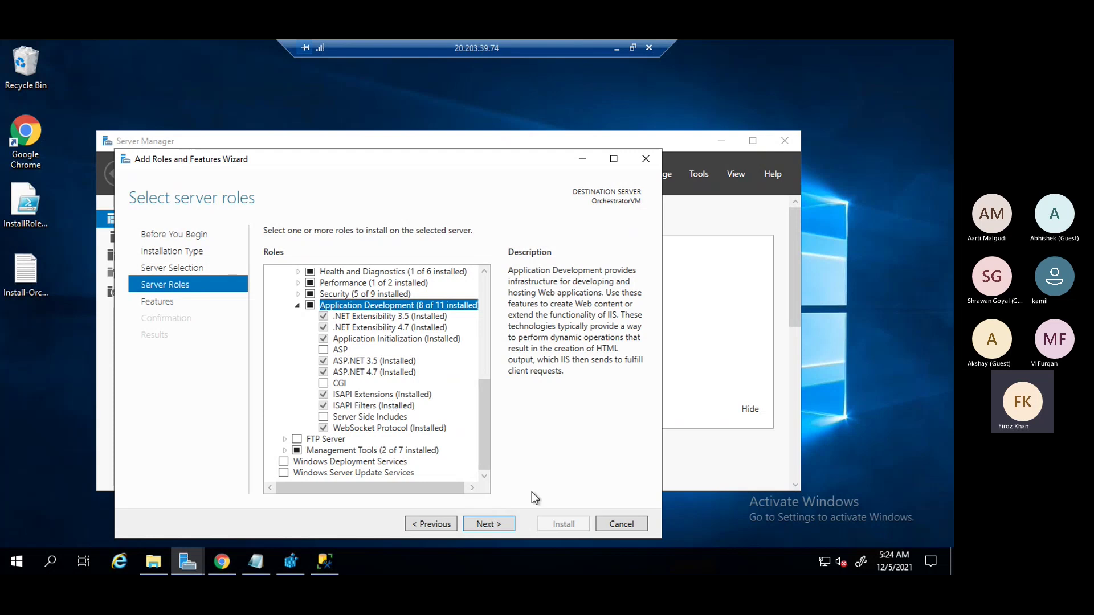
{"action": "left_click", "coordinate": [624, 525]}
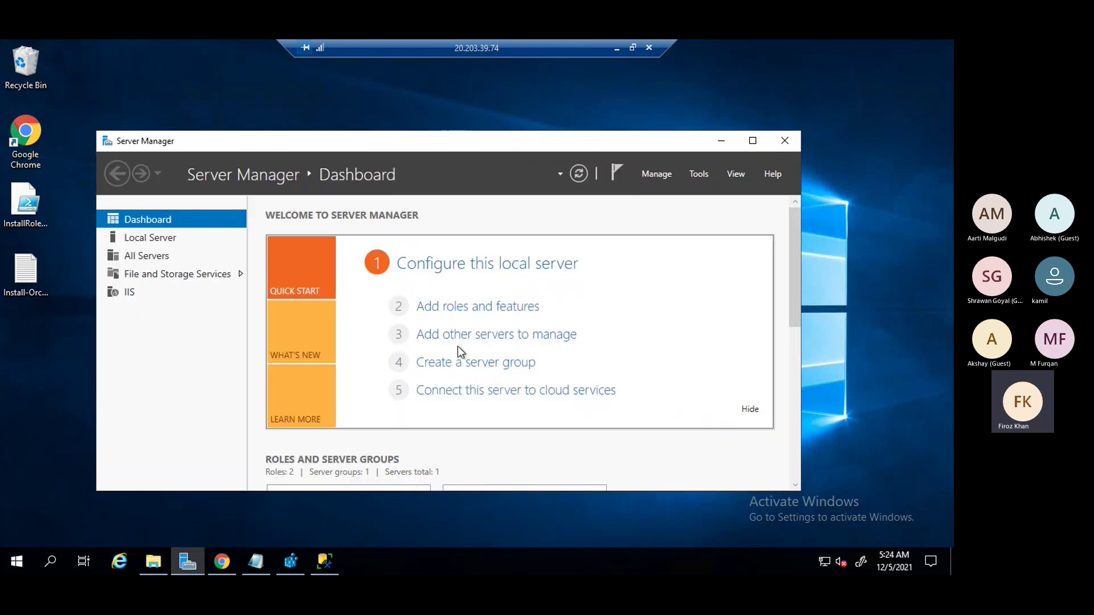
Run the desktop InstallRolesAndFeatures script with PowerShell and shift Server Manager slightly right.
{"action": "right_click", "coordinate": [43, 227]}
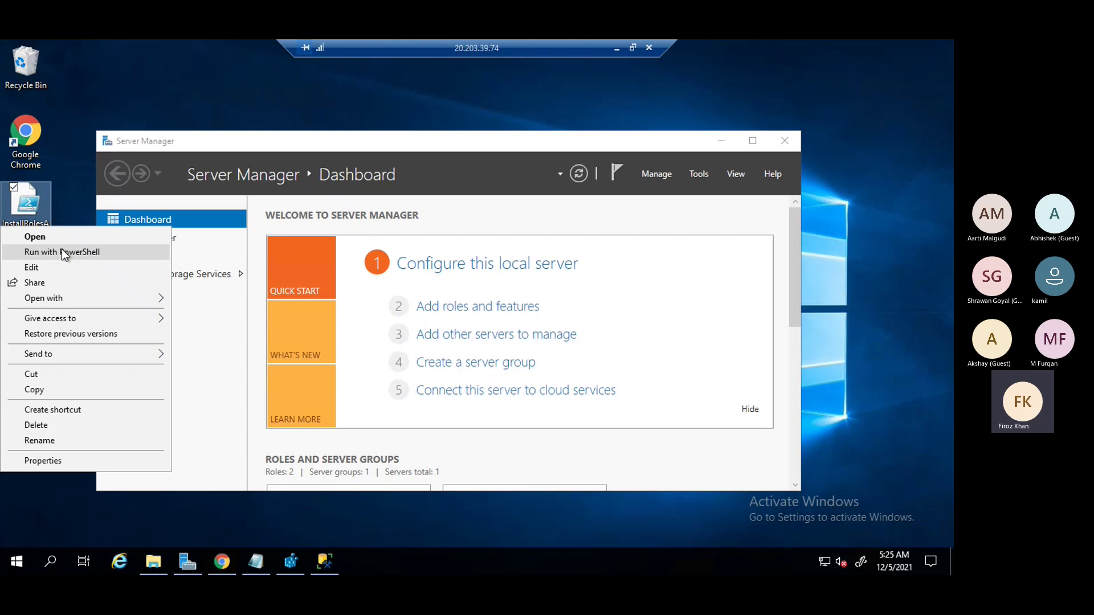
{"action": "left_click", "coordinate": [332, 146]}
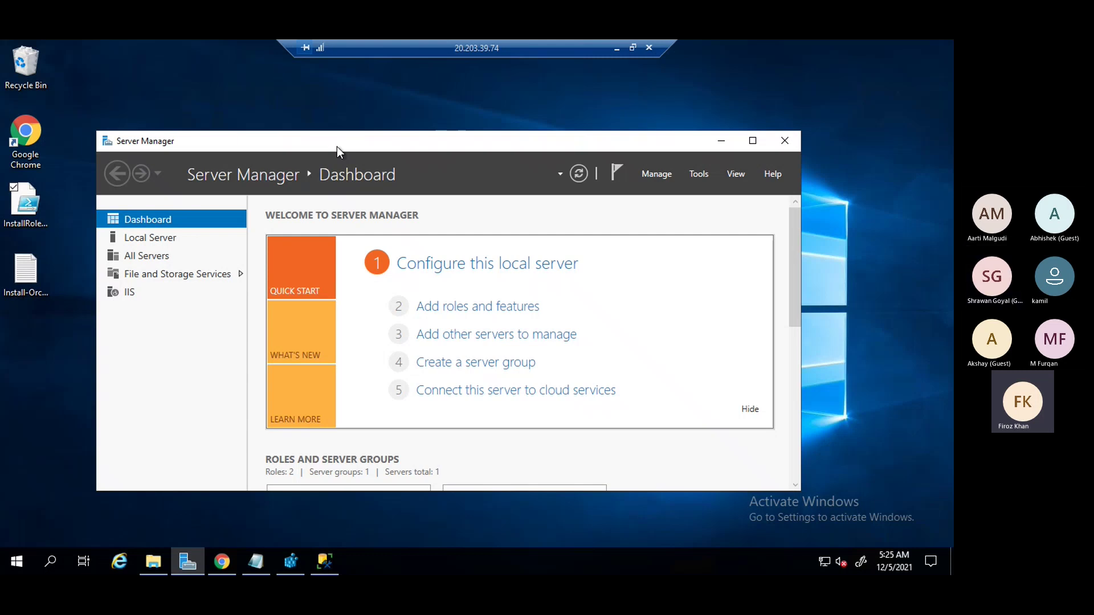
{"action": "left_click_drag", "start_coordinate": [337, 148], "coordinate": [392, 143]}
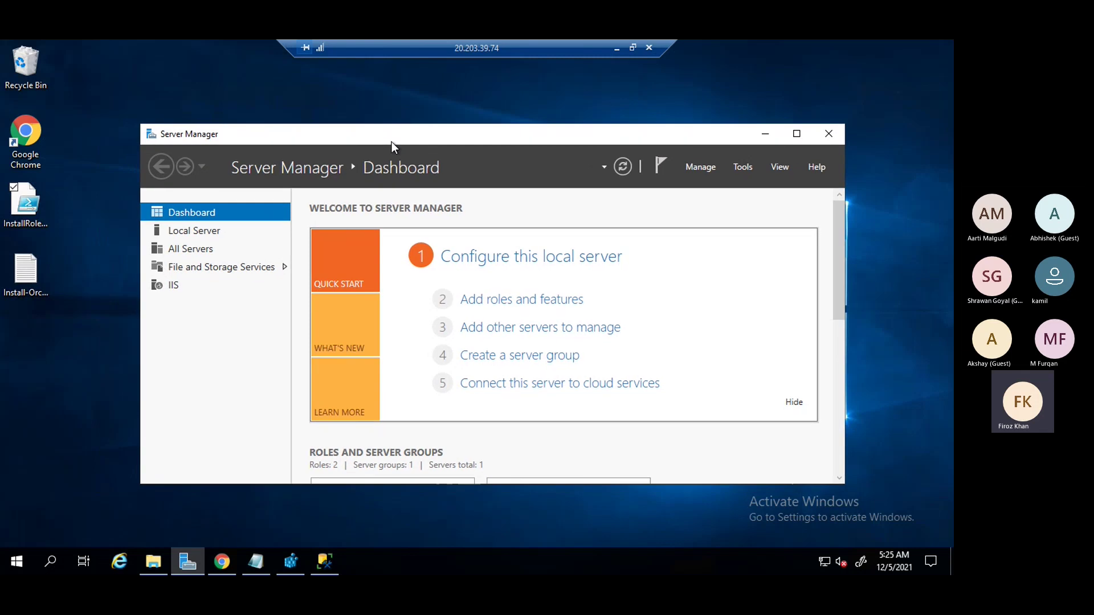
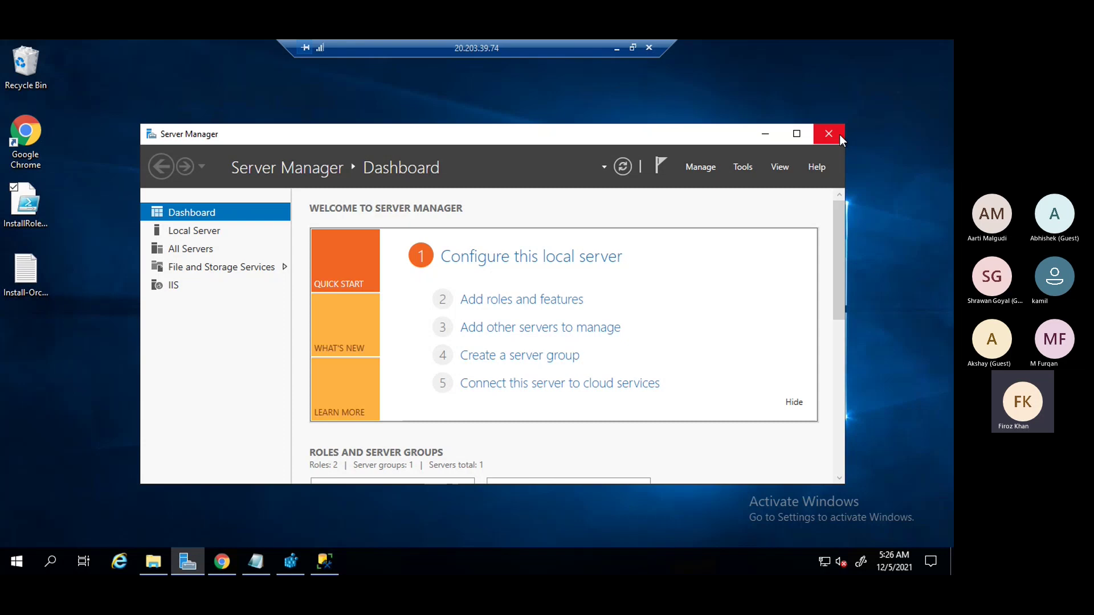
Close Server Manager and restore the seven-item server setup checklist in Notepad.
{"action": "left_click", "coordinate": [839, 135]}
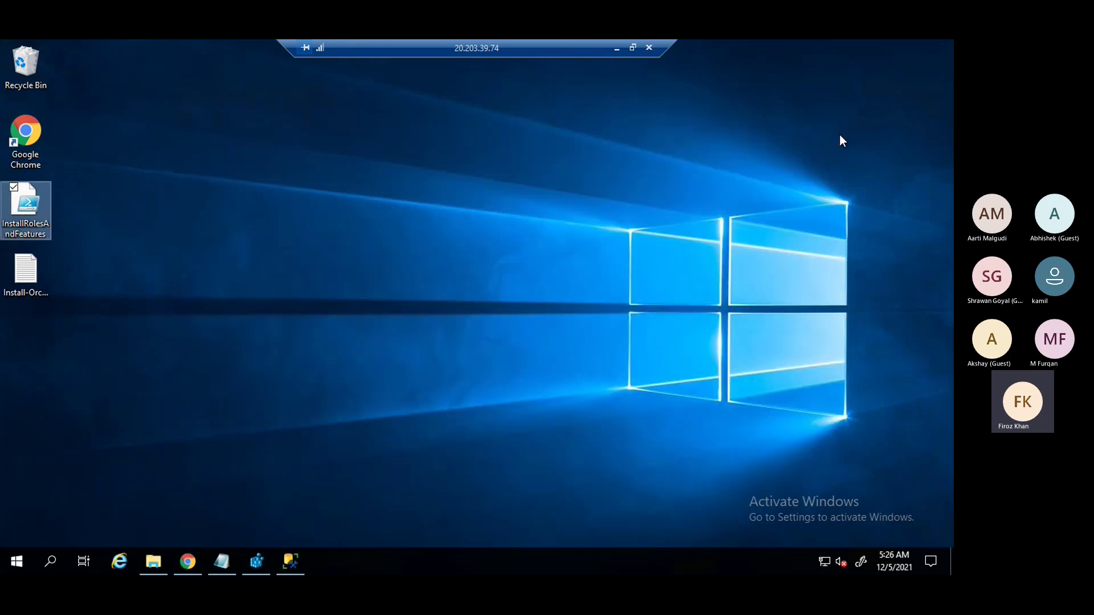
{"action": "left_click", "coordinate": [230, 563]}
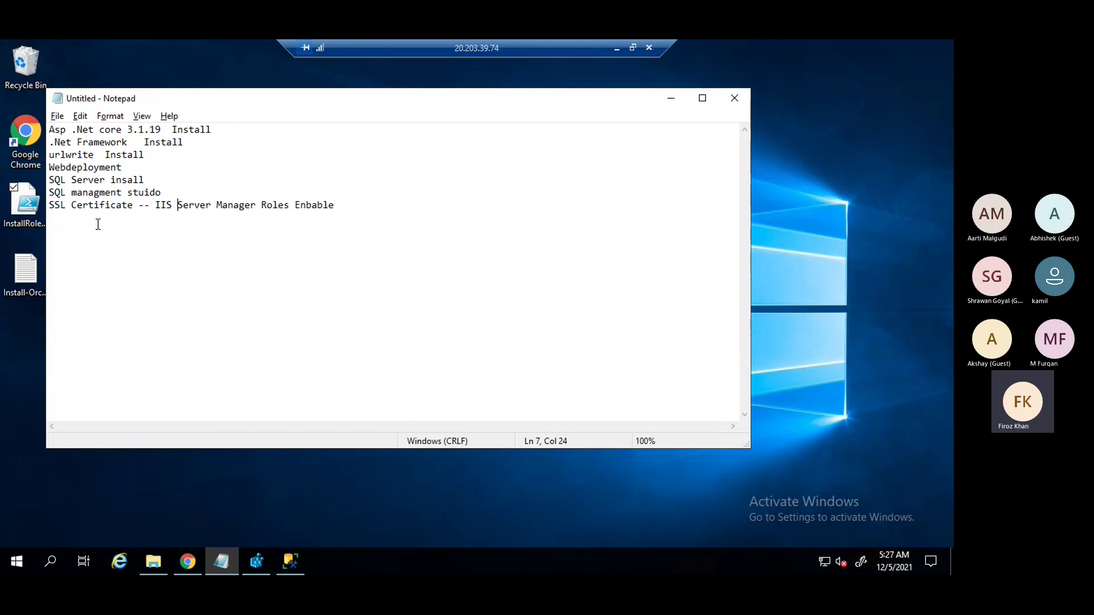
{"action": "left_click", "coordinate": [20, 329]}
{"action": "left_click", "coordinate": [53, 562]}
Launch IIS Manager by running inetmgr from the Windows Run dialog.
{"action": "type", "text": "run"}
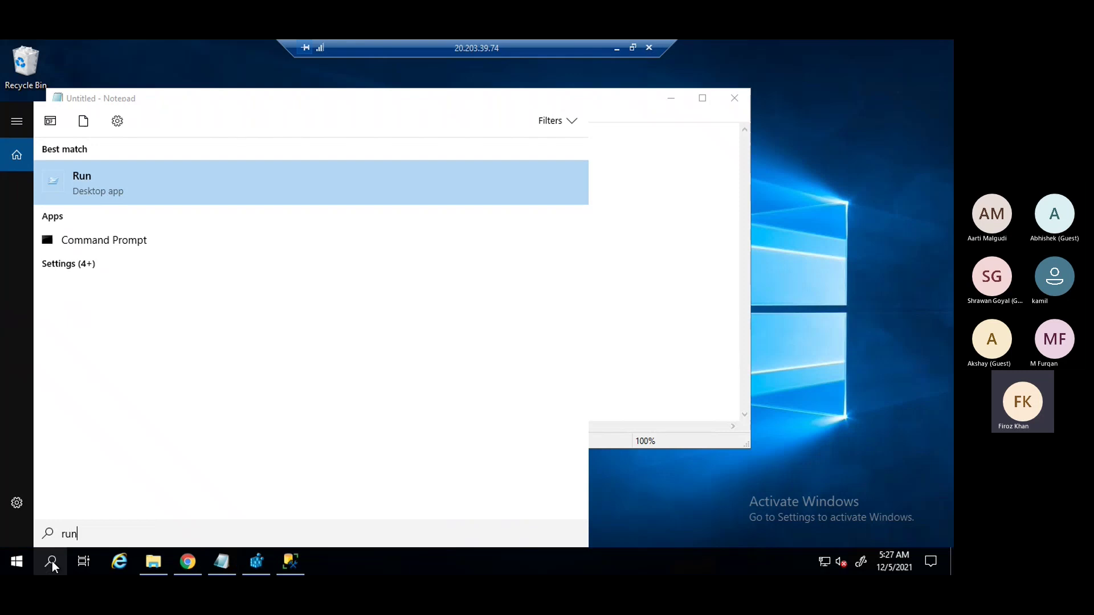
{"action": "key", "text": "Return"}
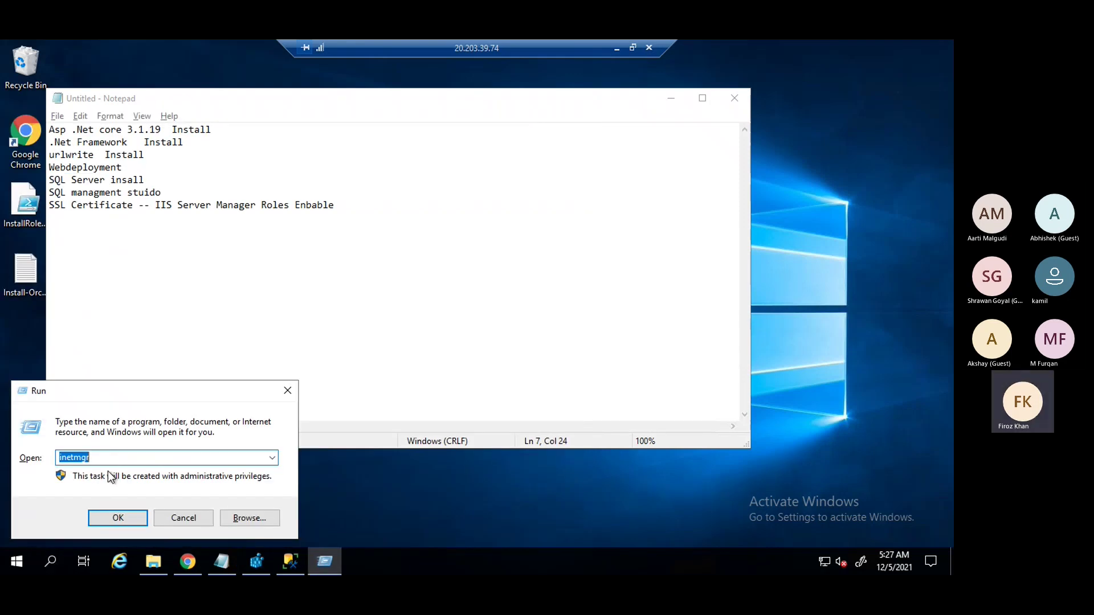
{"action": "left_click", "coordinate": [109, 459]}
{"action": "left_click", "coordinate": [118, 517]}
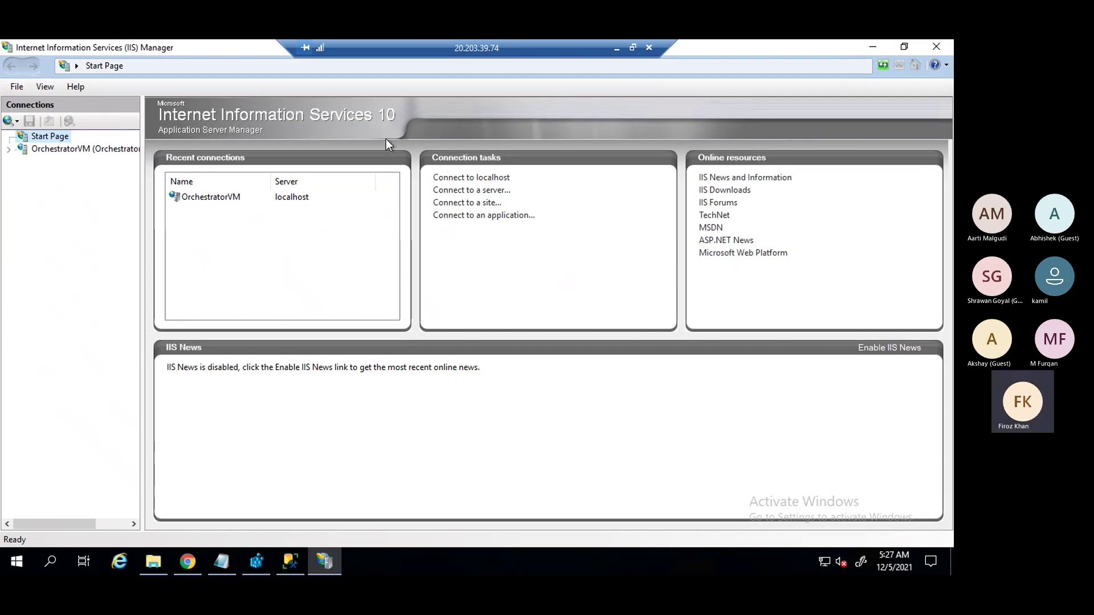
Show OrchestratorVM's Server Certificates, listing EducadoSSL and TenantEncryptionCert.
{"action": "left_click", "coordinate": [71, 152]}
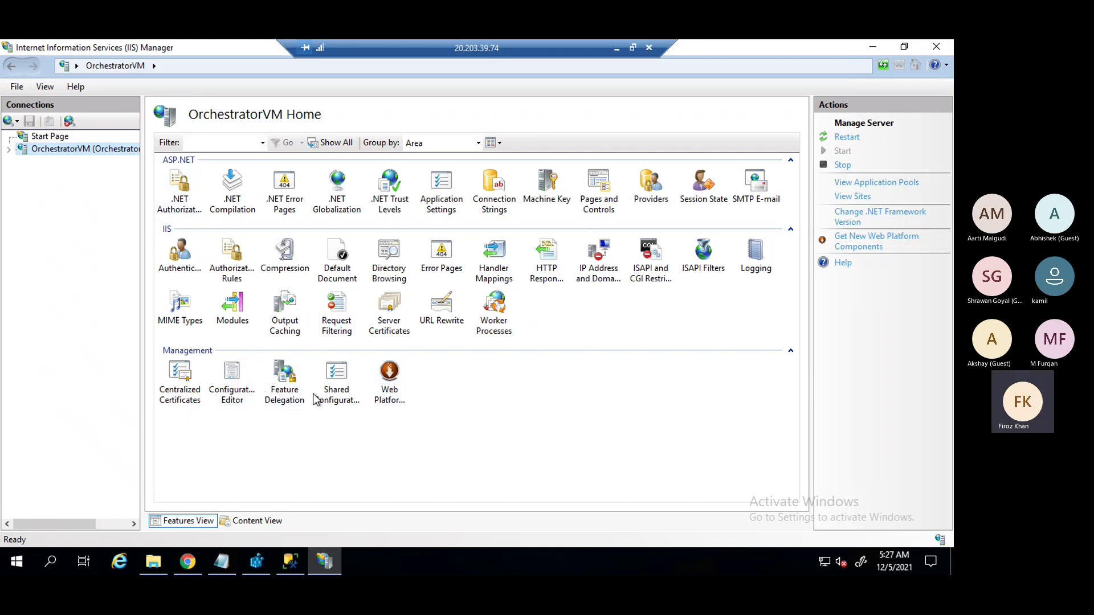
{"action": "double_click", "coordinate": [402, 317]}
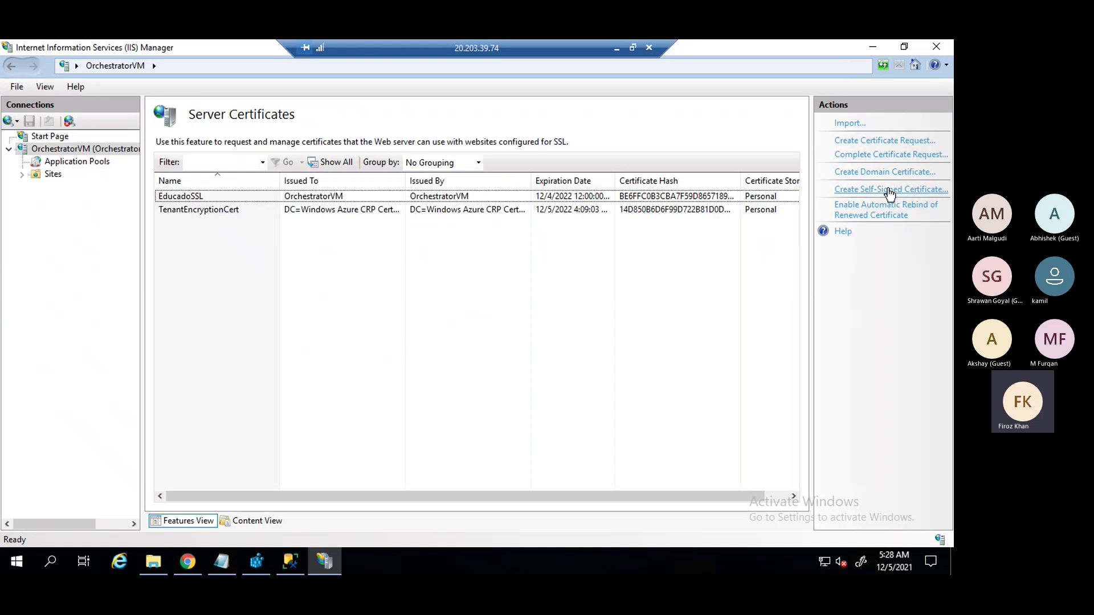
{"action": "left_click", "coordinate": [890, 191]}
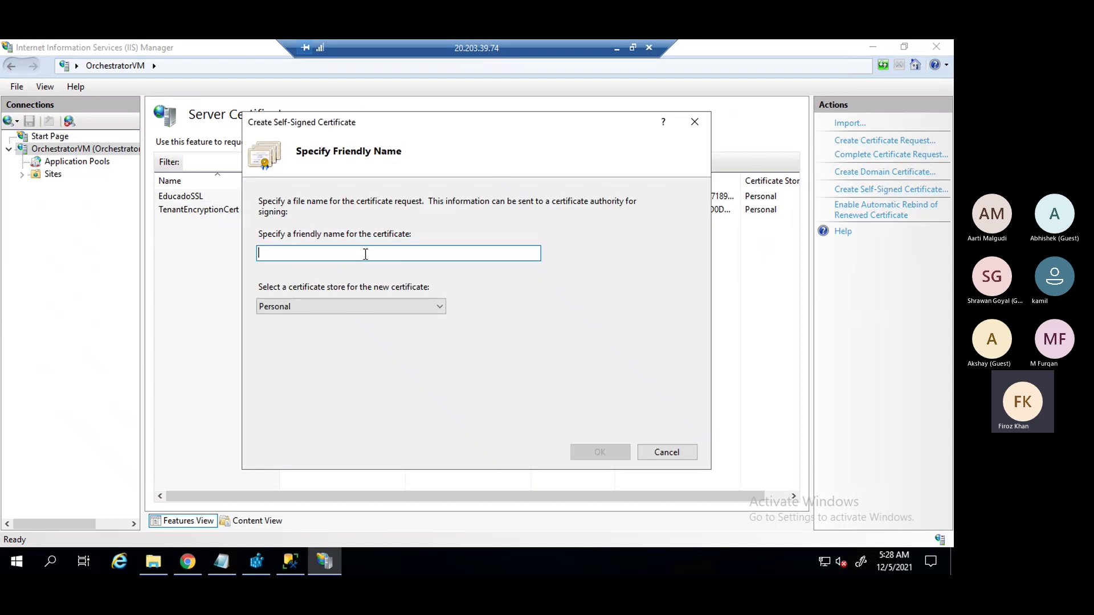
{"action": "left_click", "coordinate": [297, 310]}
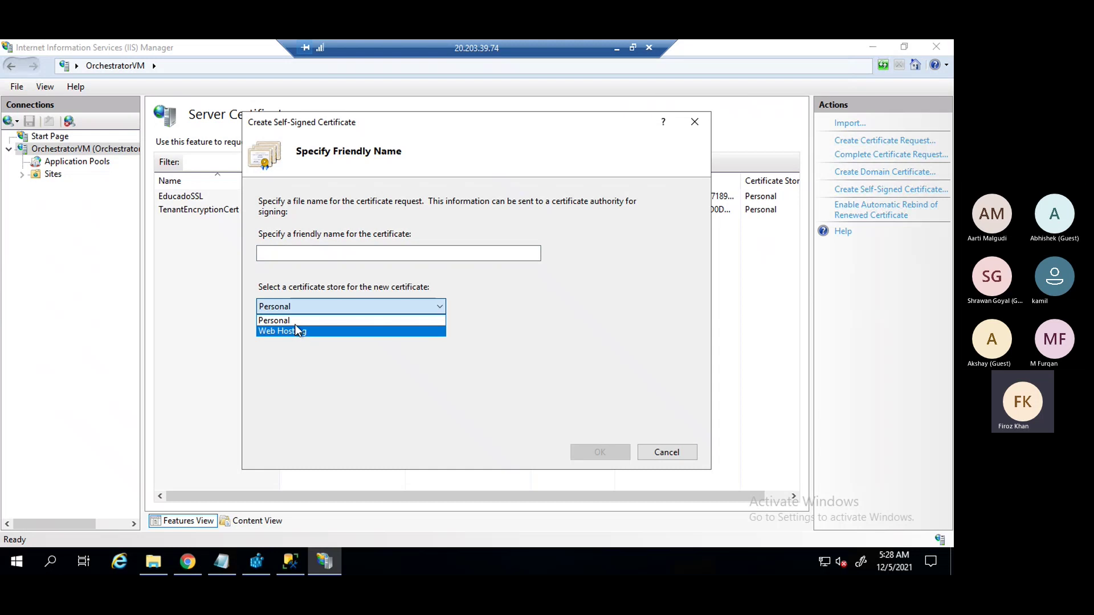
{"action": "left_click", "coordinate": [295, 322]}
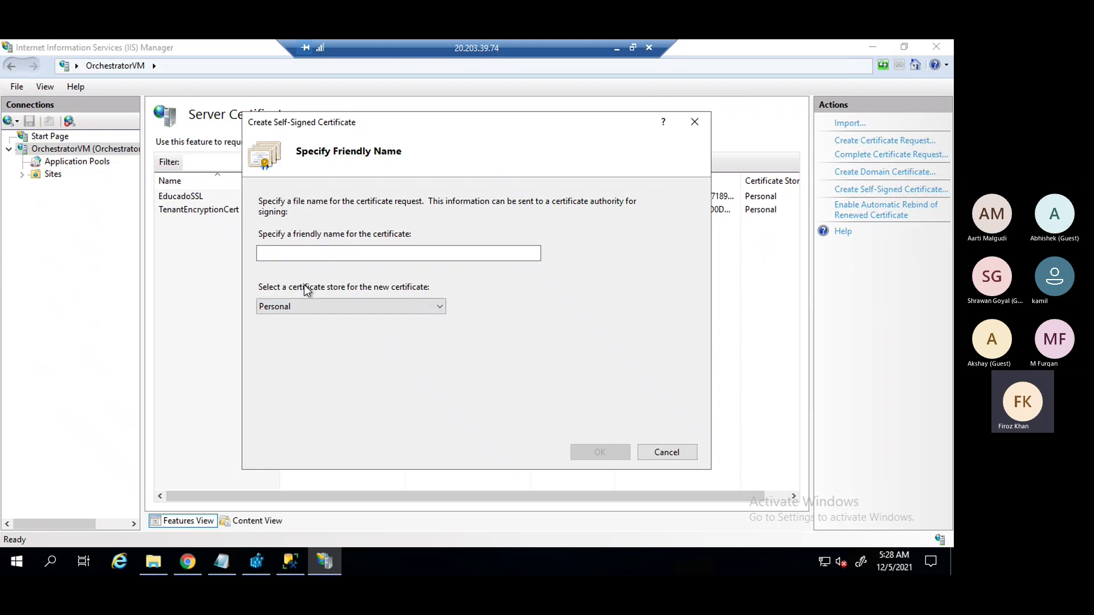
{"action": "left_click", "coordinate": [303, 257]}
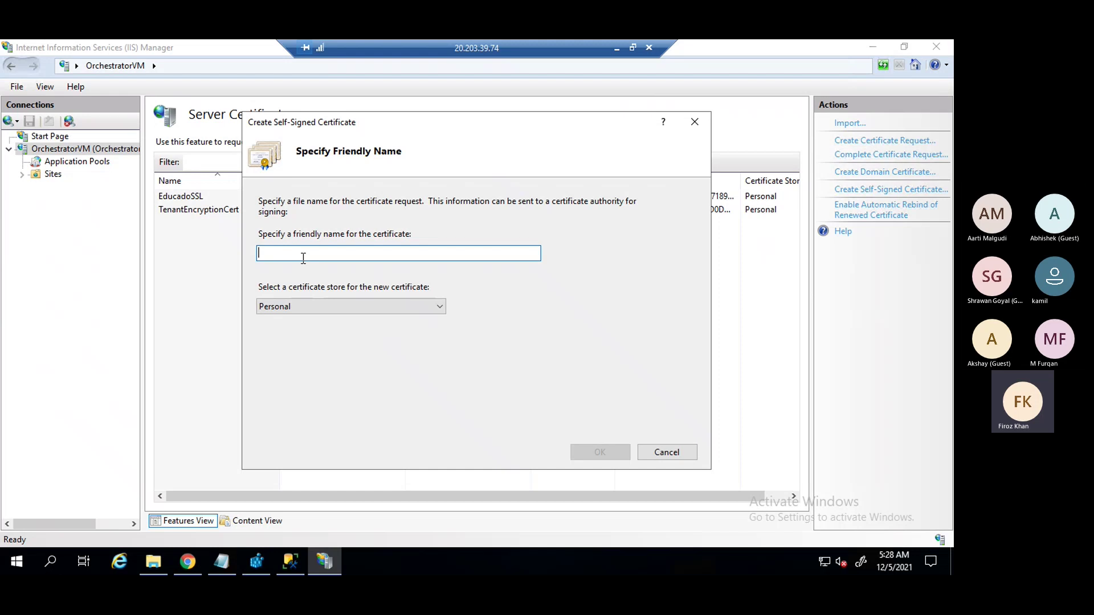
{"action": "type", "text": "Educado"}
{"action": "key", "text": "BackSpace"}
{"action": "key", "text": "BackSpace"}
{"action": "key", "text": "BackSpace"}
{"action": "type", "text": "s"}
{"action": "key", "text": "BackSpace"}
{"action": "type", "text": "ado"}
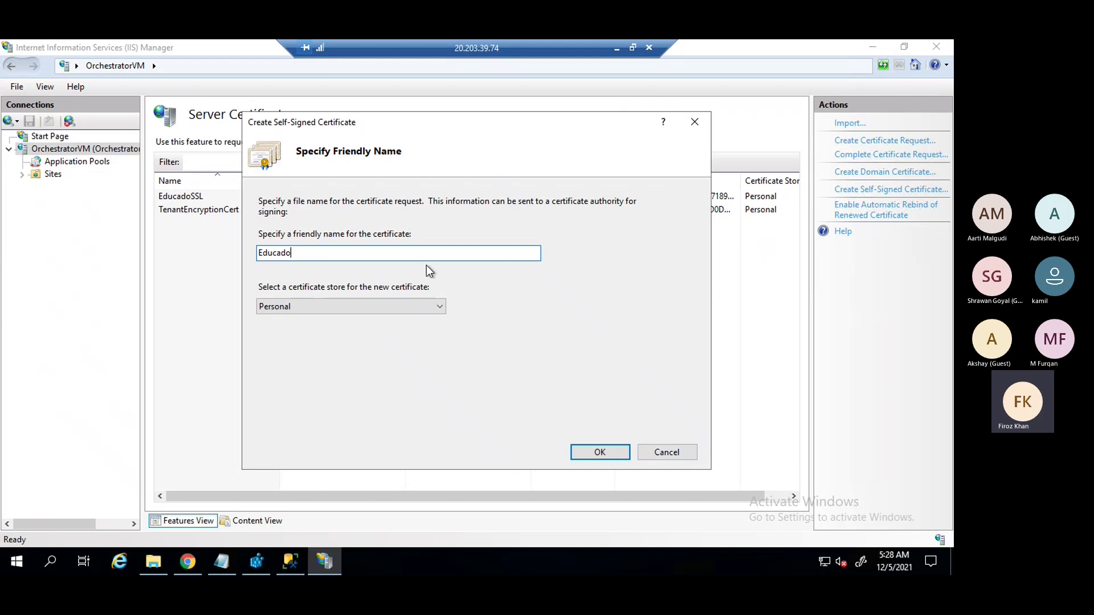
{"action": "type", "text": "SSL"}
{"action": "left_click", "coordinate": [652, 453]}
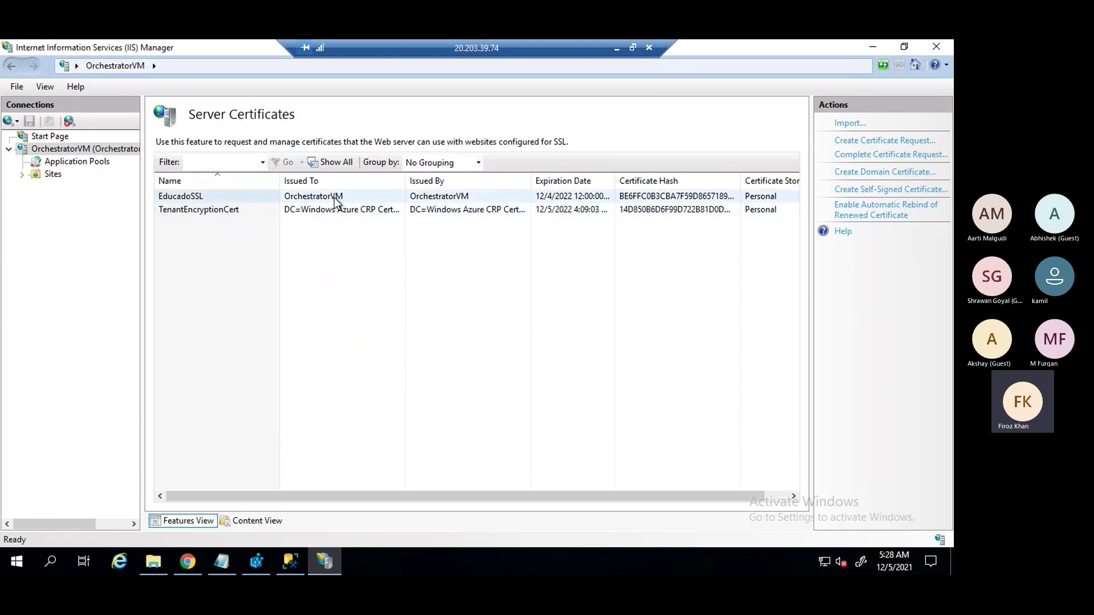
Append 'Done' to the SSL Certificate and SQL management studio checklist lines, then minimise Notepad.
{"action": "left_click", "coordinate": [877, 47]}
{"action": "left_click", "coordinate": [363, 208]}
{"action": "type", "text": "Done"}
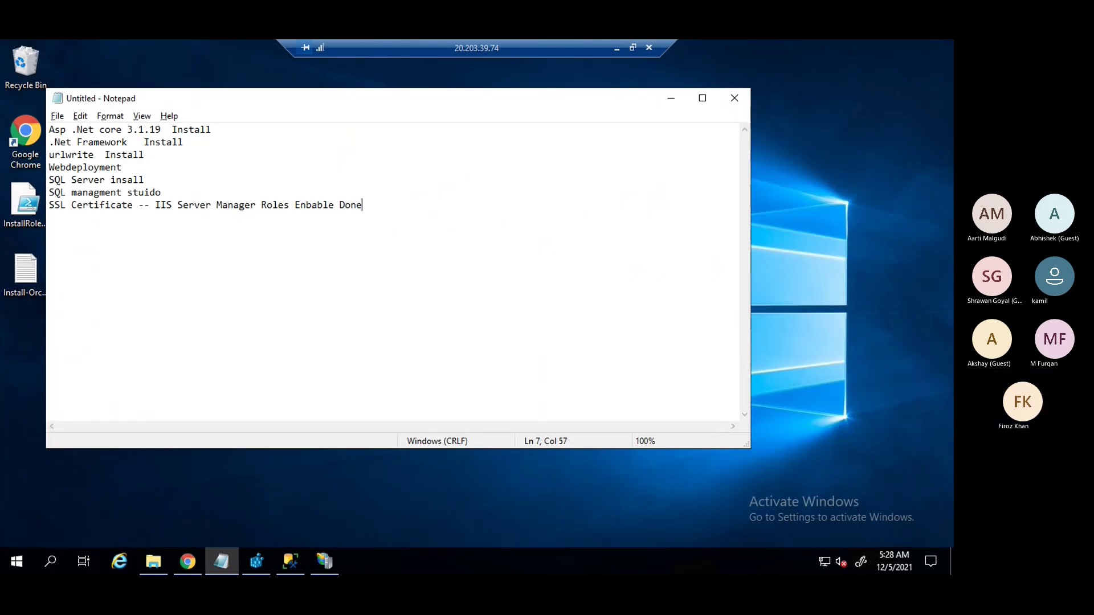
{"action": "left_click", "coordinate": [209, 191]}
{"action": "type", "text": "Doe"}
{"action": "key", "text": "BackSpace"}
{"action": "type", "text": "ne"}
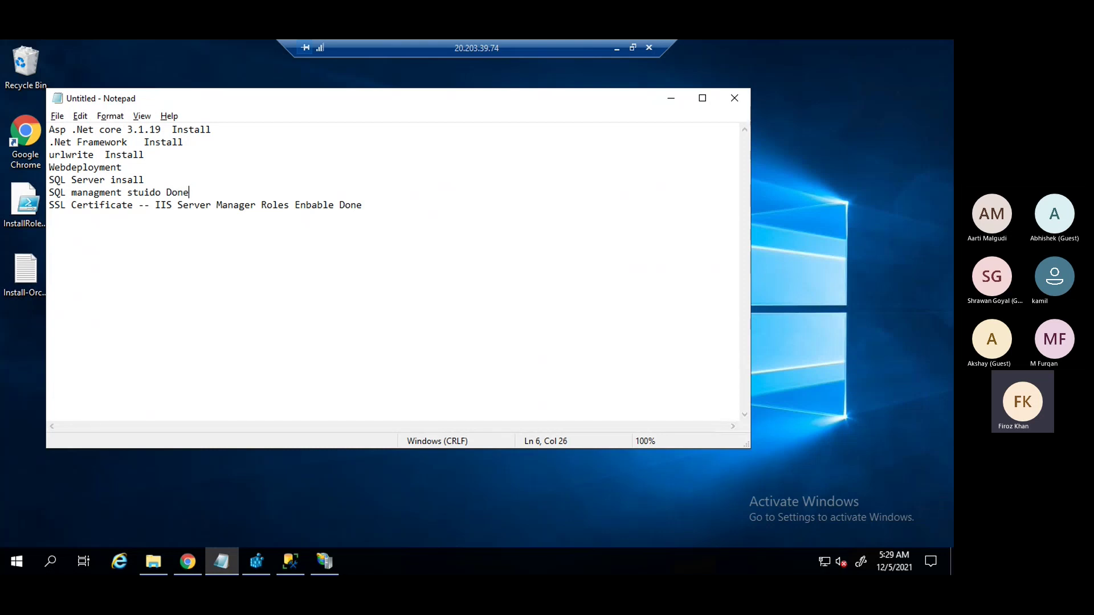
{"action": "left_click", "coordinate": [672, 100]}
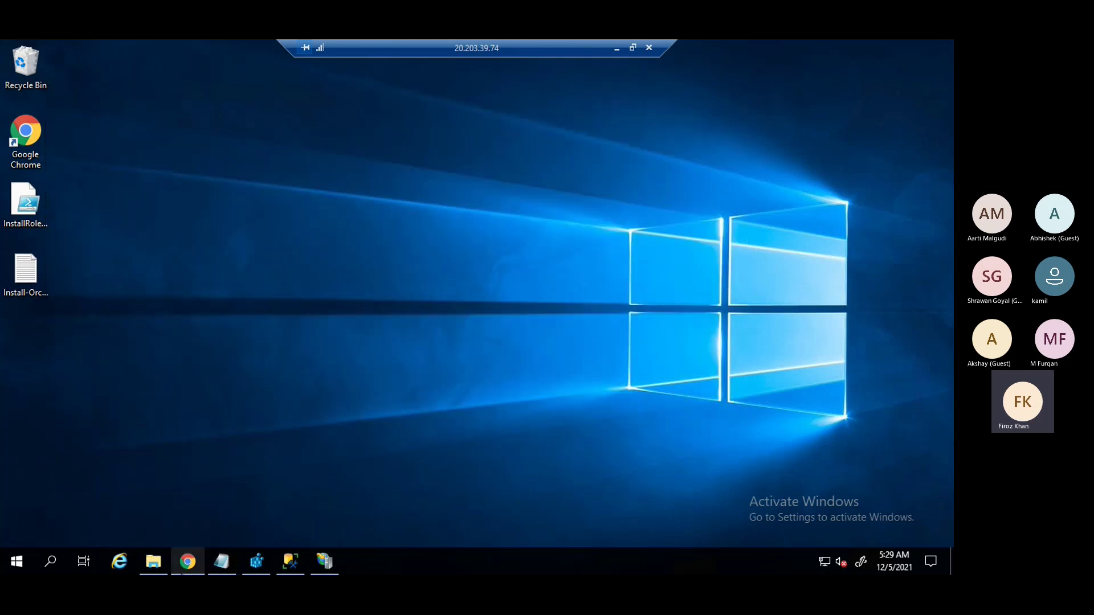
Restore Chrome and show the Downloads folder holding the UiPath installers in File Explorer.
{"action": "left_click", "coordinate": [181, 570]}
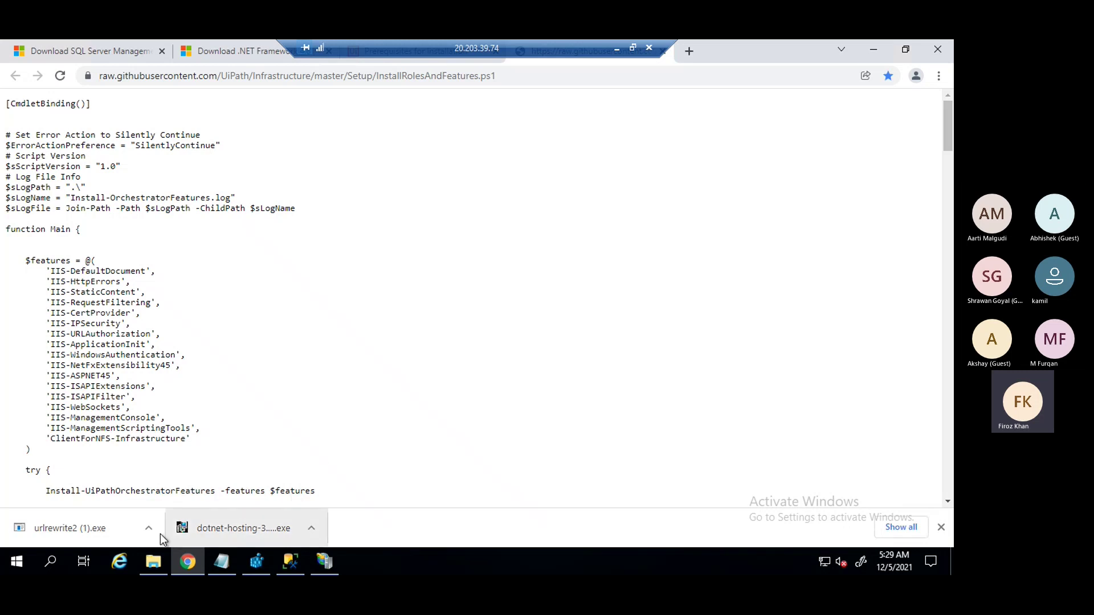
{"action": "left_click", "coordinate": [159, 557]}
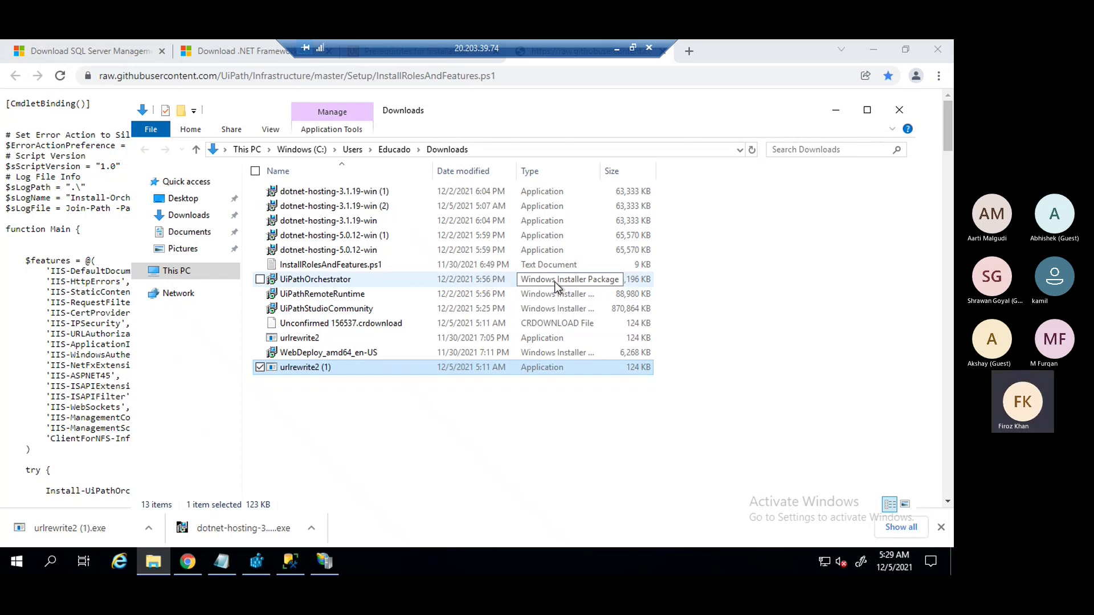
Launch the UiPathOrchestrator v21.10.0 installer from Downloads and minimise the Explorer window.
{"action": "double_click", "coordinate": [338, 283]}
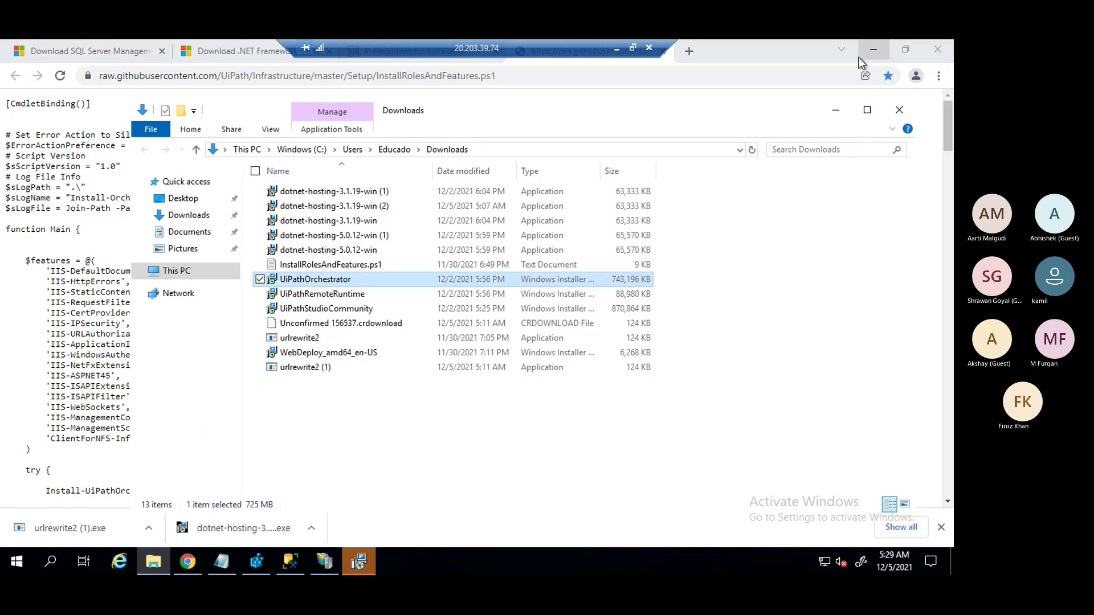
{"action": "left_click", "coordinate": [360, 563]}
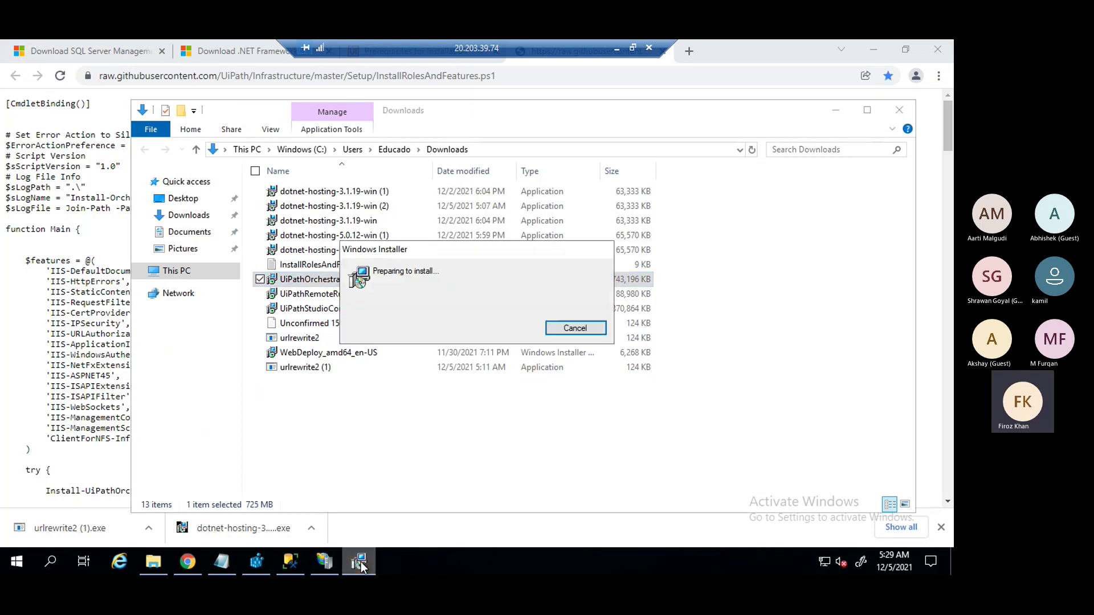
{"action": "left_click", "coordinate": [842, 110]}
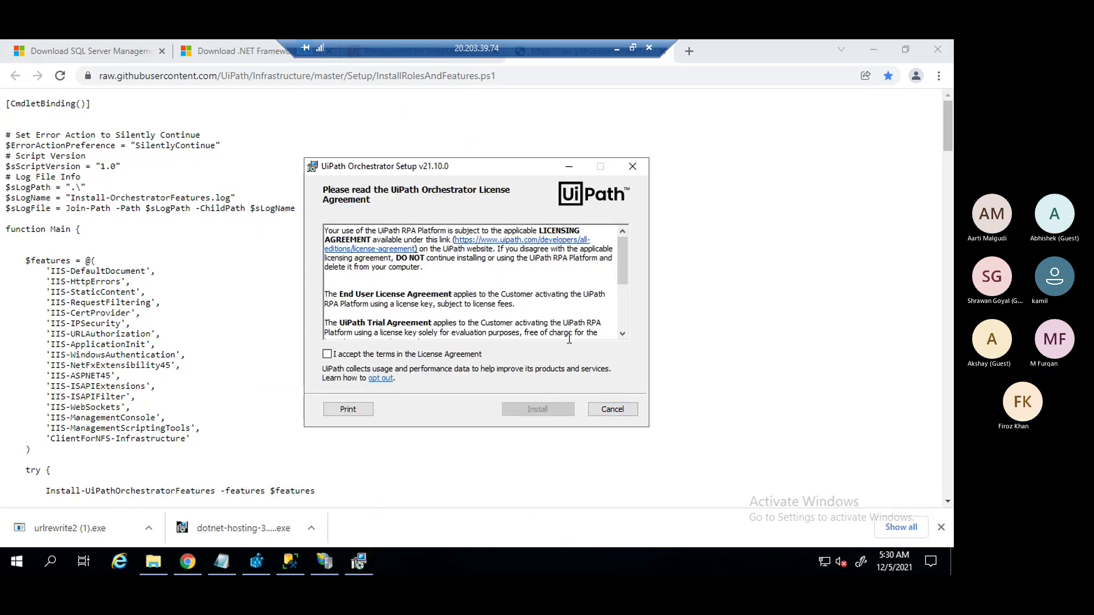
Accept the license agreement and include Insights Integration and Test Automation in the installed features.
{"action": "left_click", "coordinate": [338, 358]}
{"action": "left_click", "coordinate": [542, 411]}
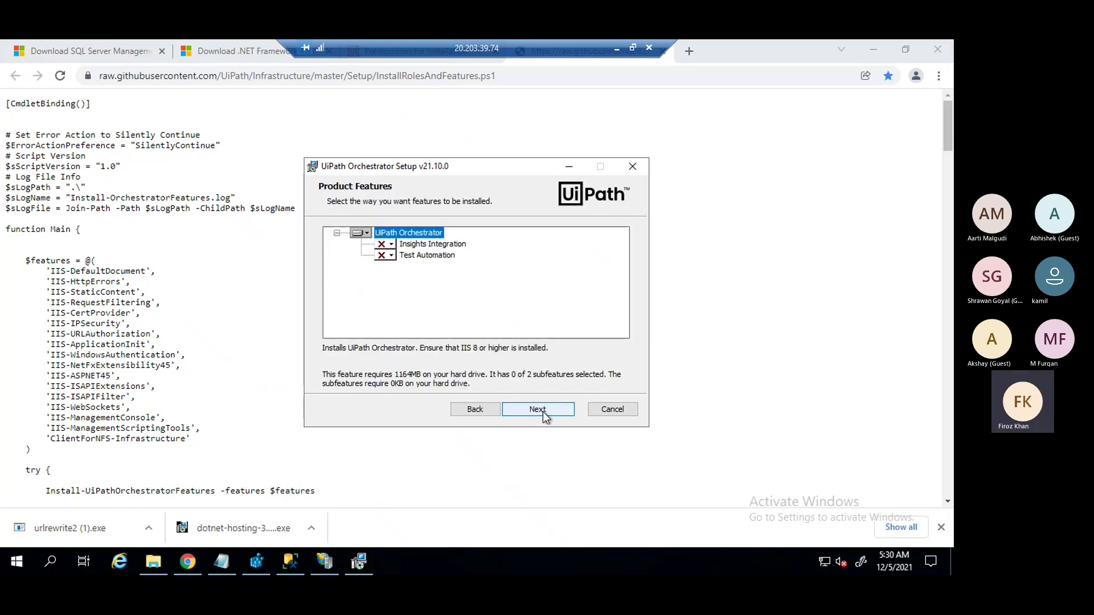
{"action": "left_click", "coordinate": [391, 243]}
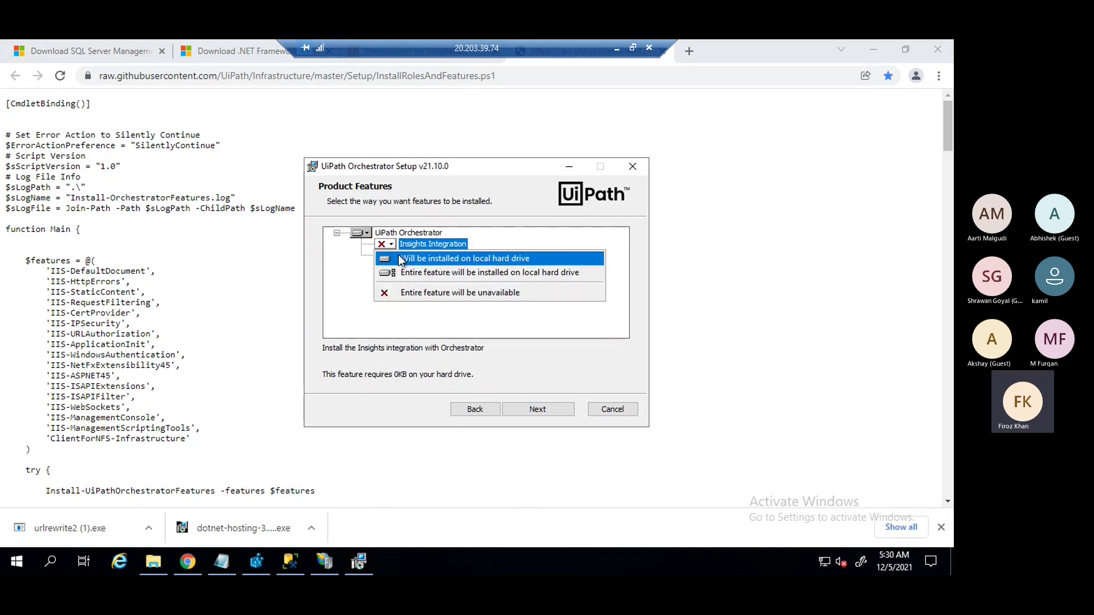
{"action": "left_click", "coordinate": [399, 257]}
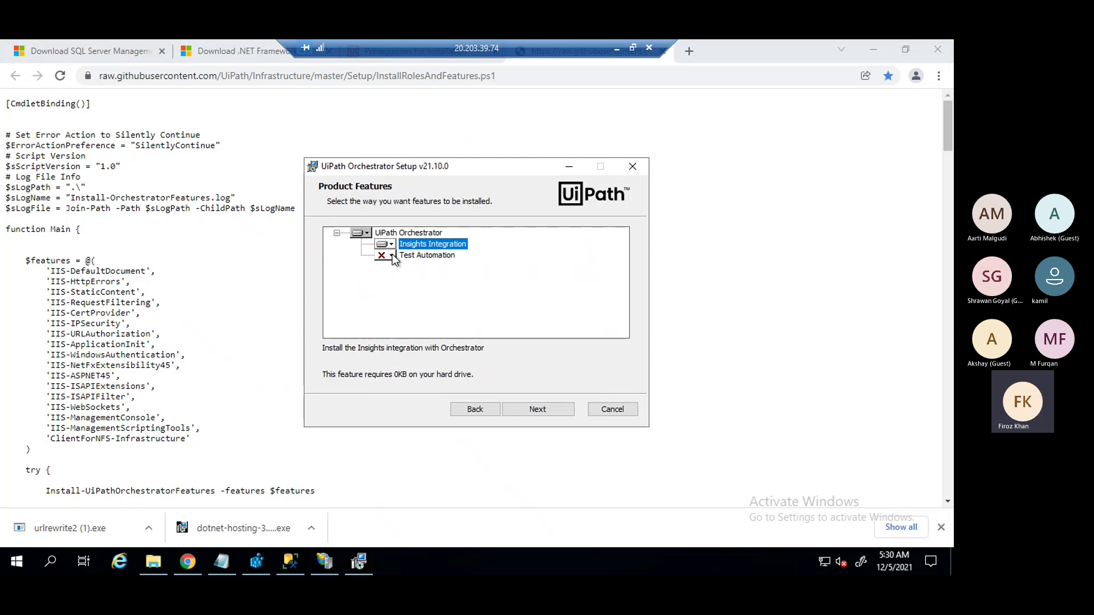
{"action": "left_click", "coordinate": [392, 254]}
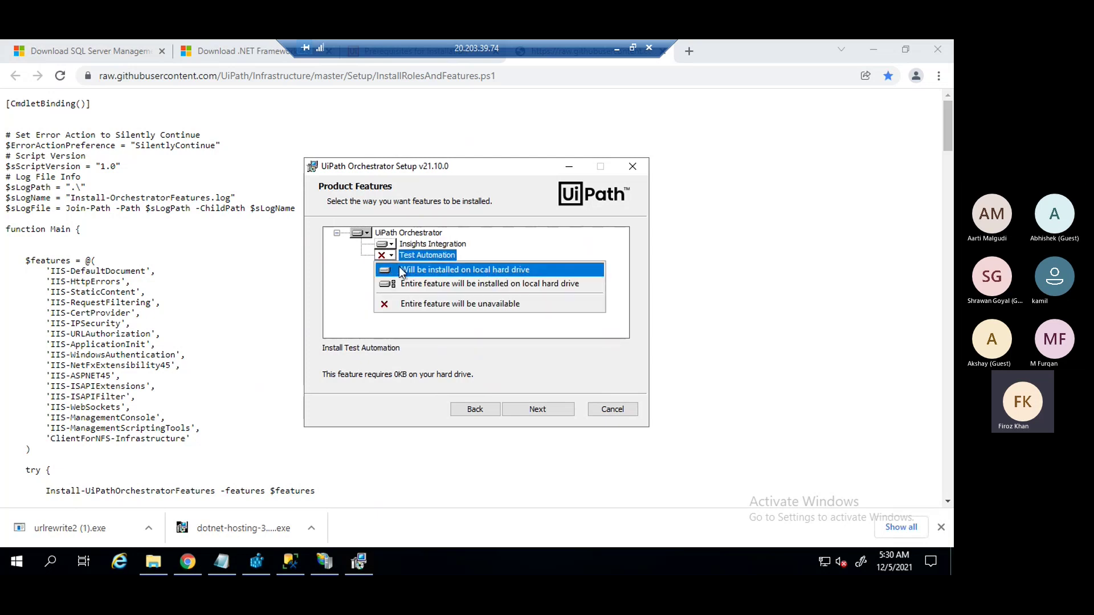
{"action": "left_click", "coordinate": [401, 271]}
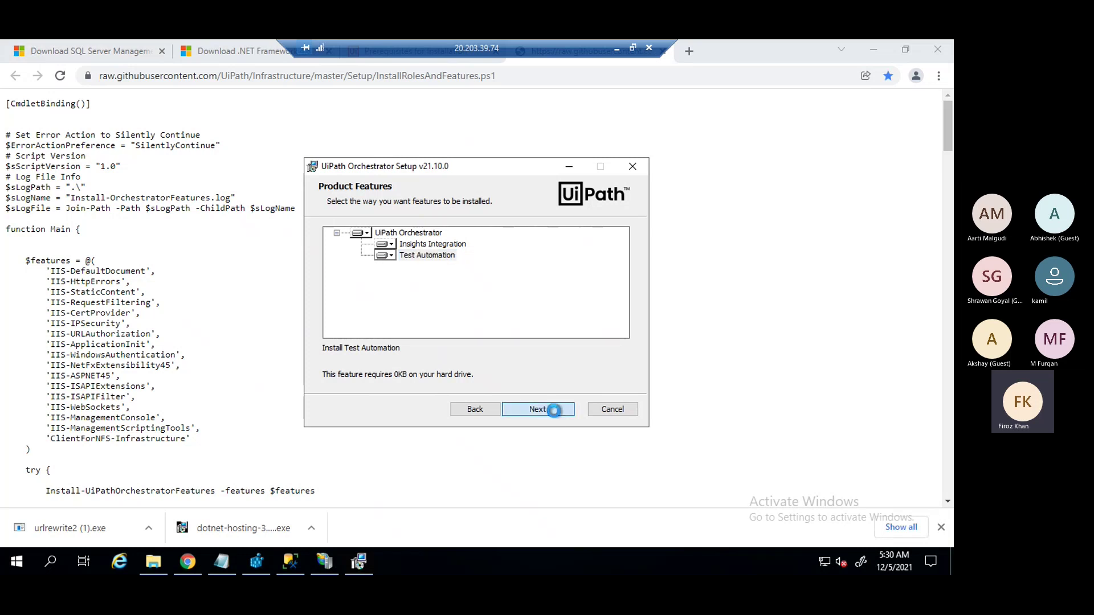
{"action": "left_click", "coordinate": [554, 411]}
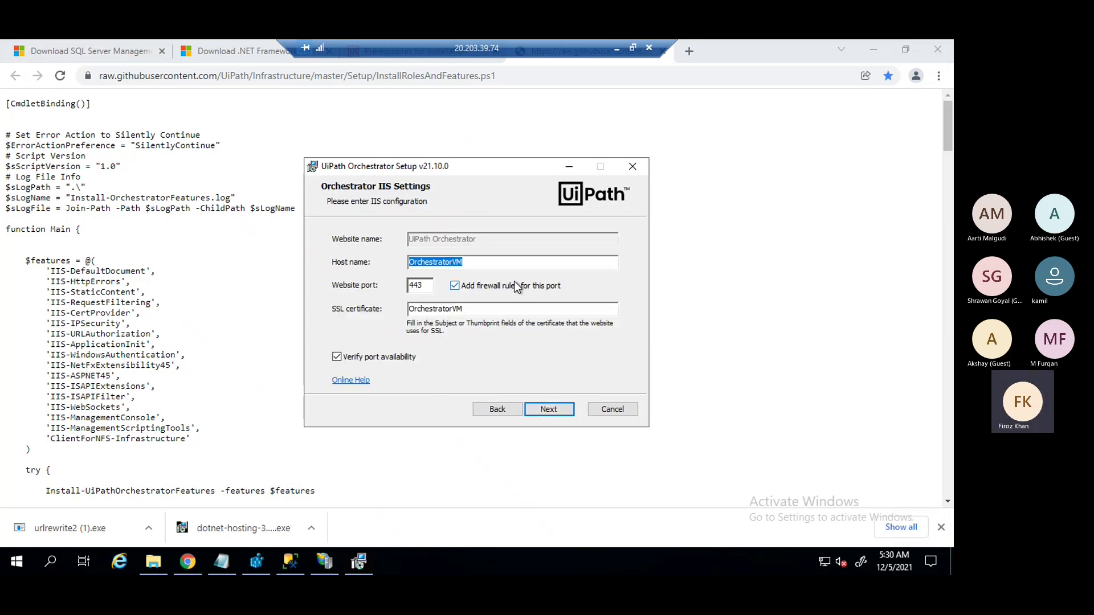
Confirm host OrchestratorVM, port 443 and the OrchestratorVM SSL certificate in the IIS settings.
{"action": "left_click", "coordinate": [494, 262]}
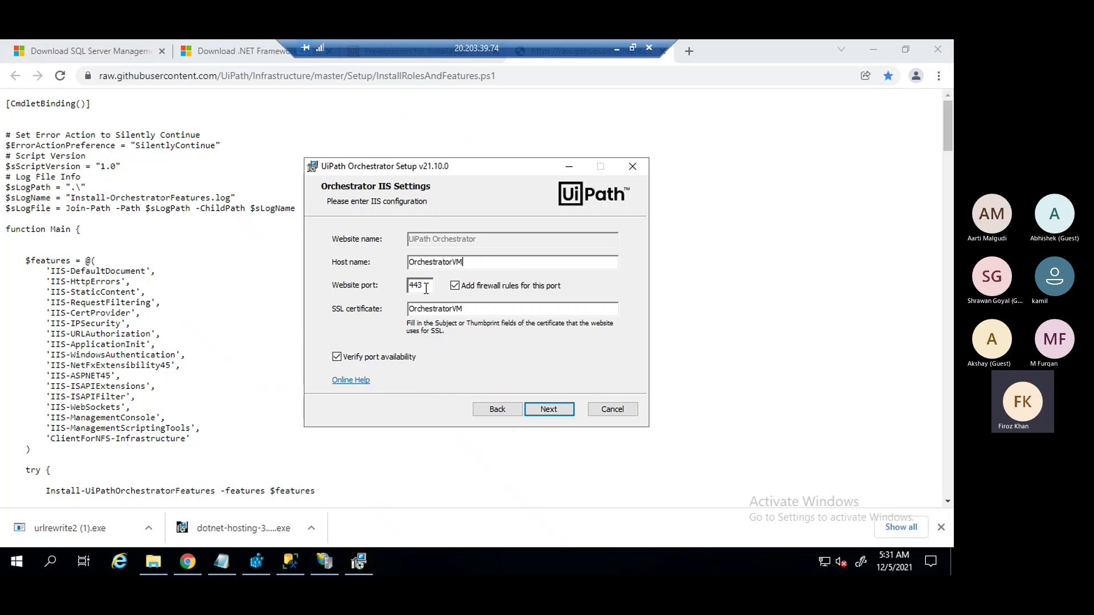
{"action": "double_click", "coordinate": [473, 311]}
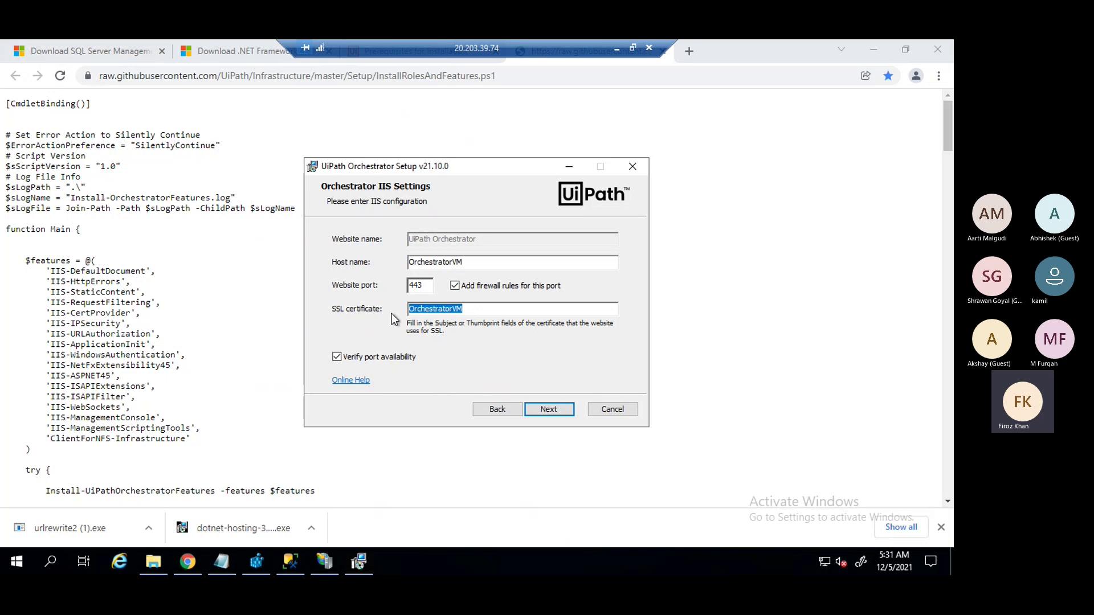
{"action": "left_click", "coordinate": [476, 312]}
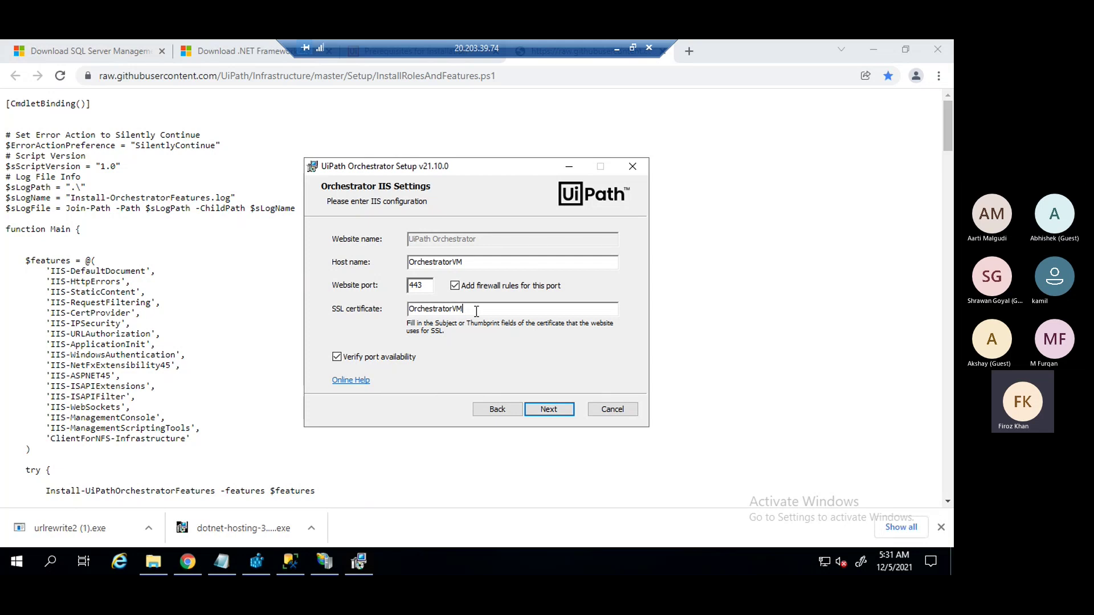
{"action": "left_click_drag", "start_coordinate": [456, 312], "coordinate": [403, 310]}
{"action": "left_click", "coordinate": [485, 314]}
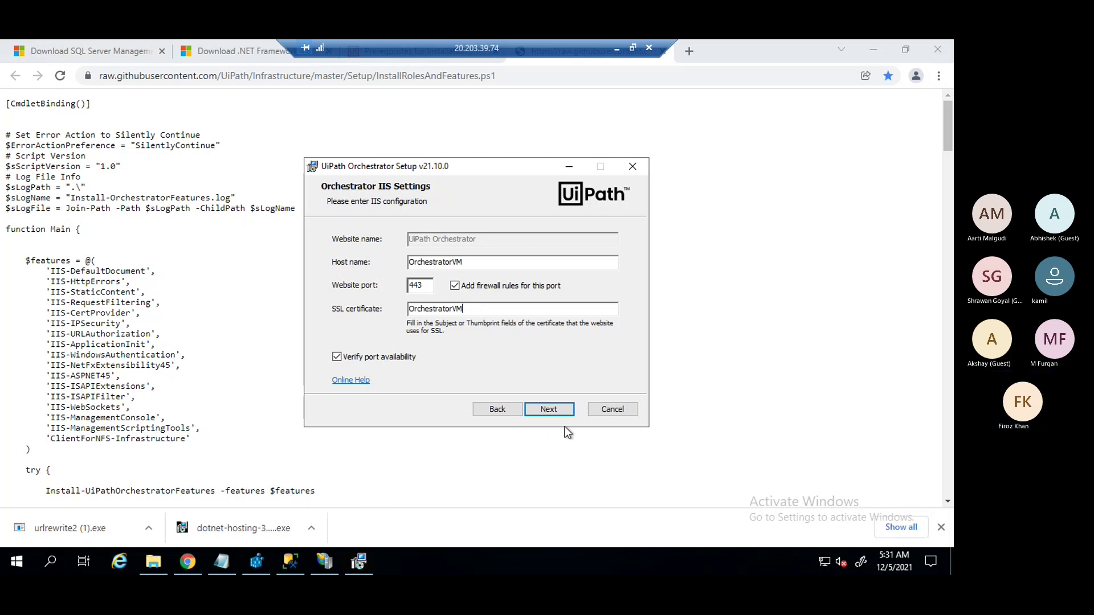
{"action": "left_click", "coordinate": [556, 411]}
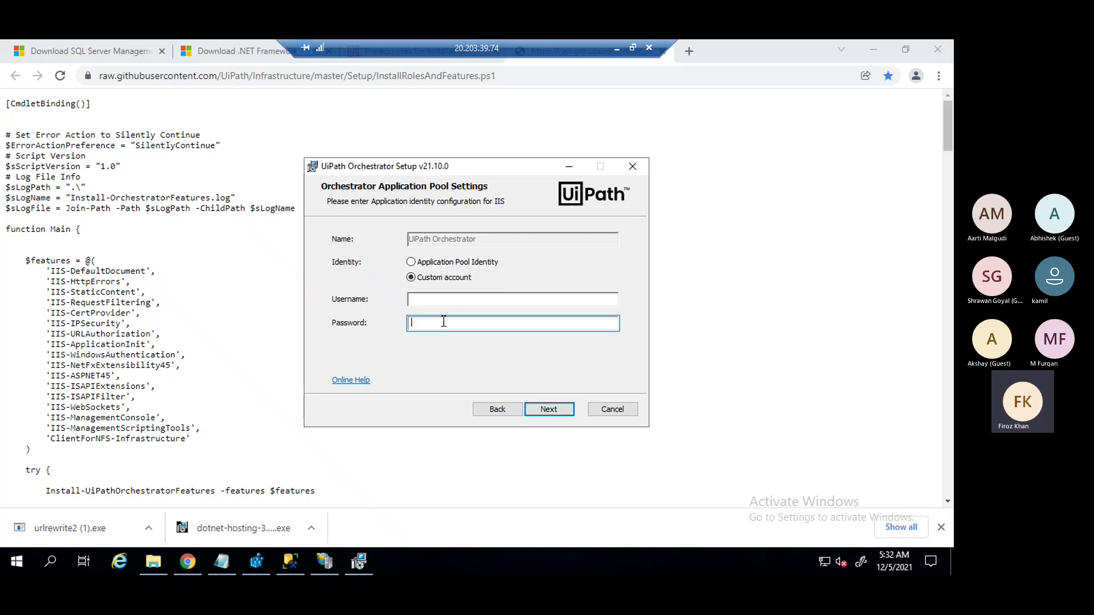
Enter the custom application pool account's username and password and submit them.
{"action": "key", "text": "Tab"}
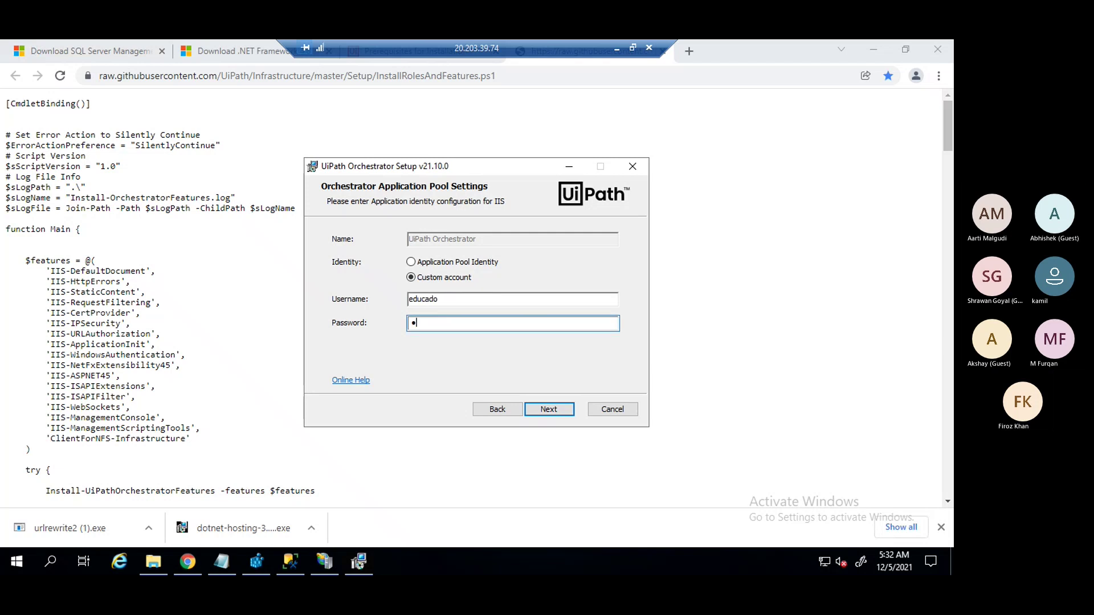
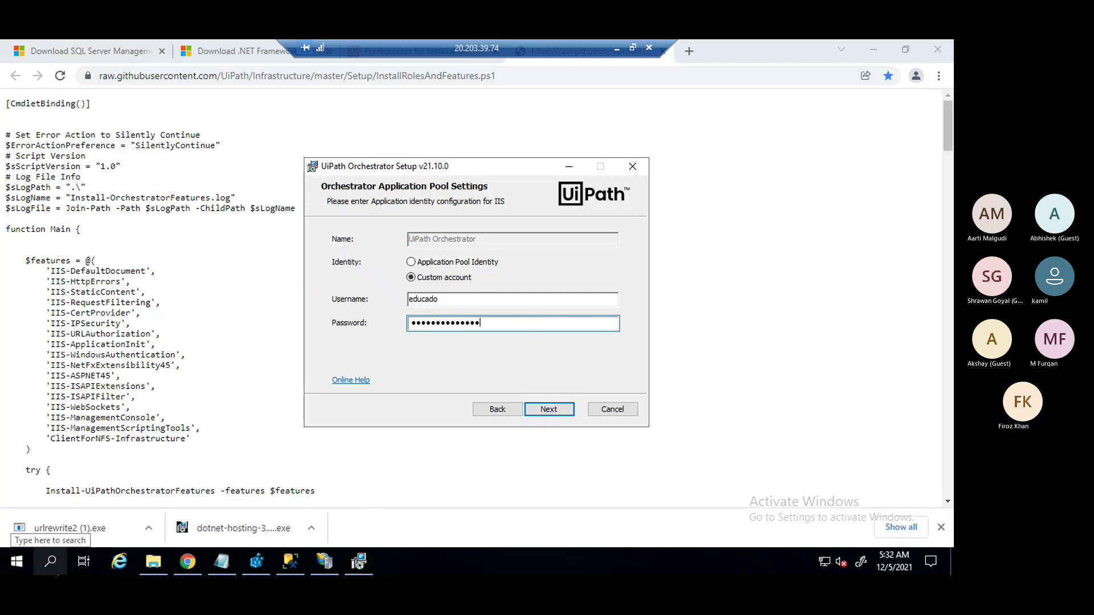
{"action": "left_click", "coordinate": [50, 562]}
{"action": "type", "text": "cmd"}
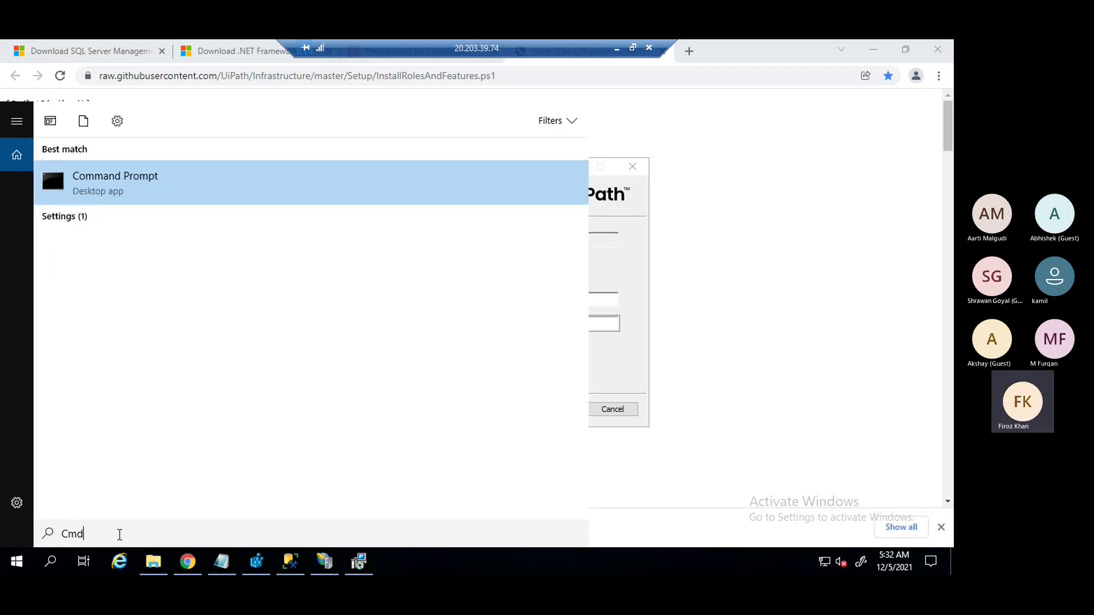
{"action": "left_click", "coordinate": [640, 329]}
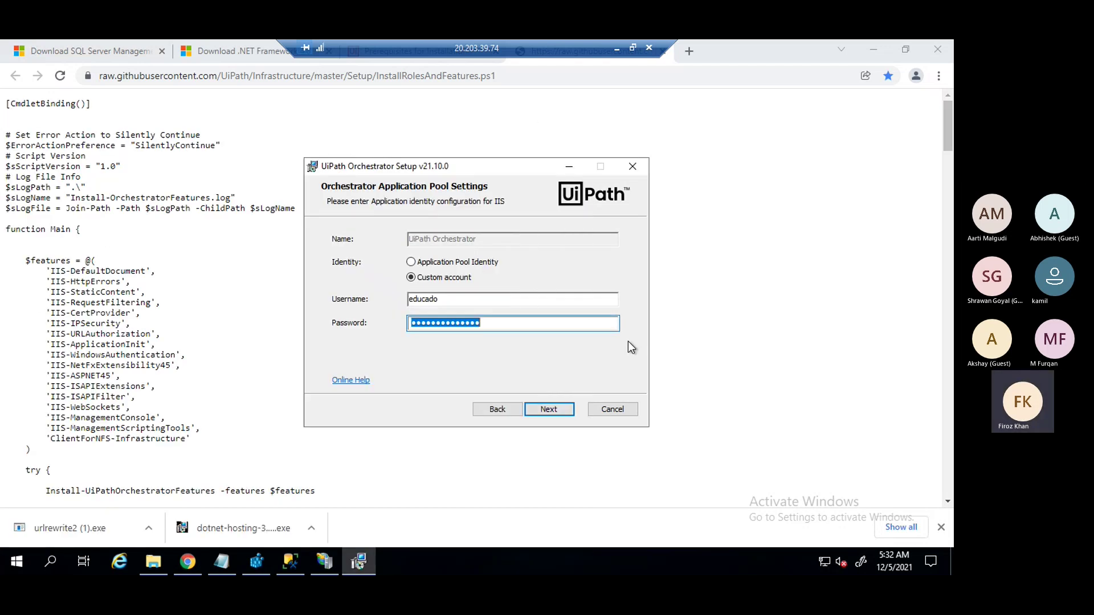
{"action": "left_click", "coordinate": [562, 405]}
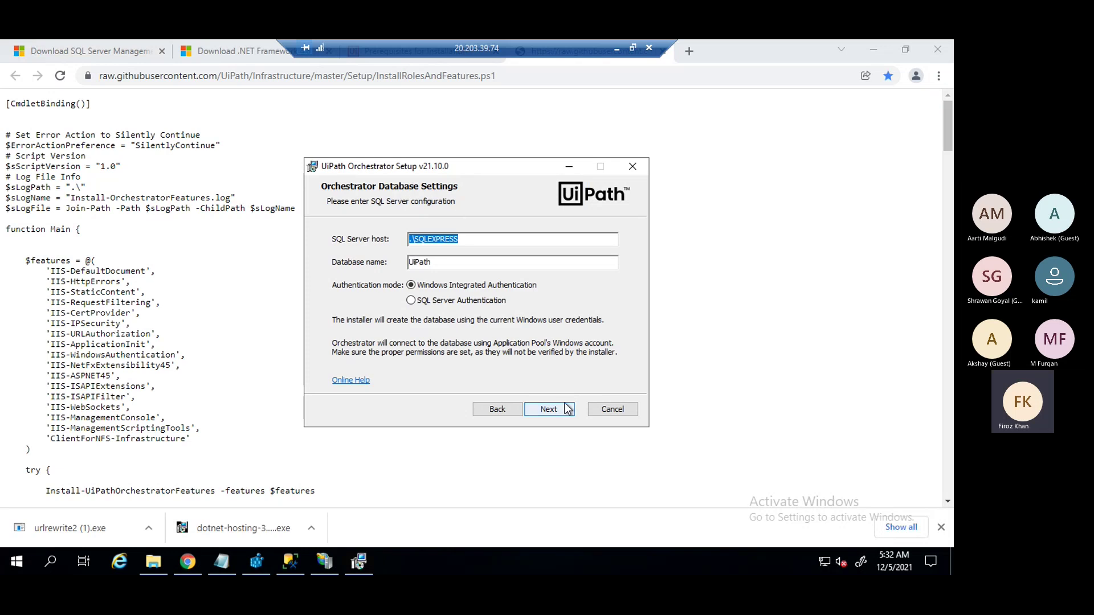
{"action": "left_click", "coordinate": [506, 408]}
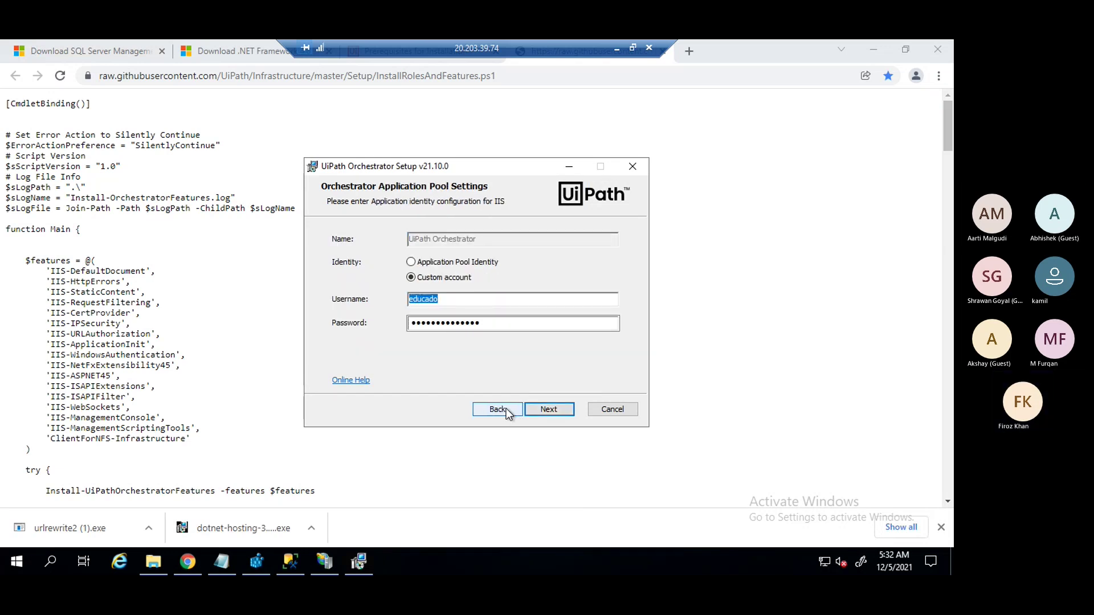
{"action": "left_click", "coordinate": [546, 412]}
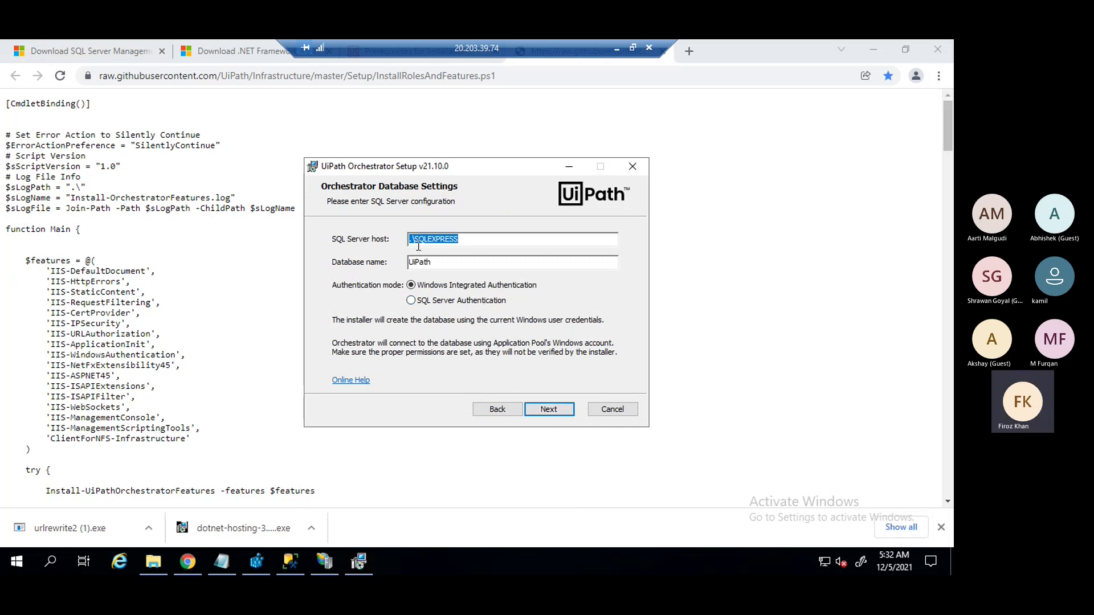
{"action": "left_click", "coordinate": [412, 242]}
Launch SQL Server Management Studio 18 and show its Connect to Server dialog.
{"action": "mouse_move", "coordinate": [294, 562]}
{"action": "left_click", "coordinate": [28, 570]}
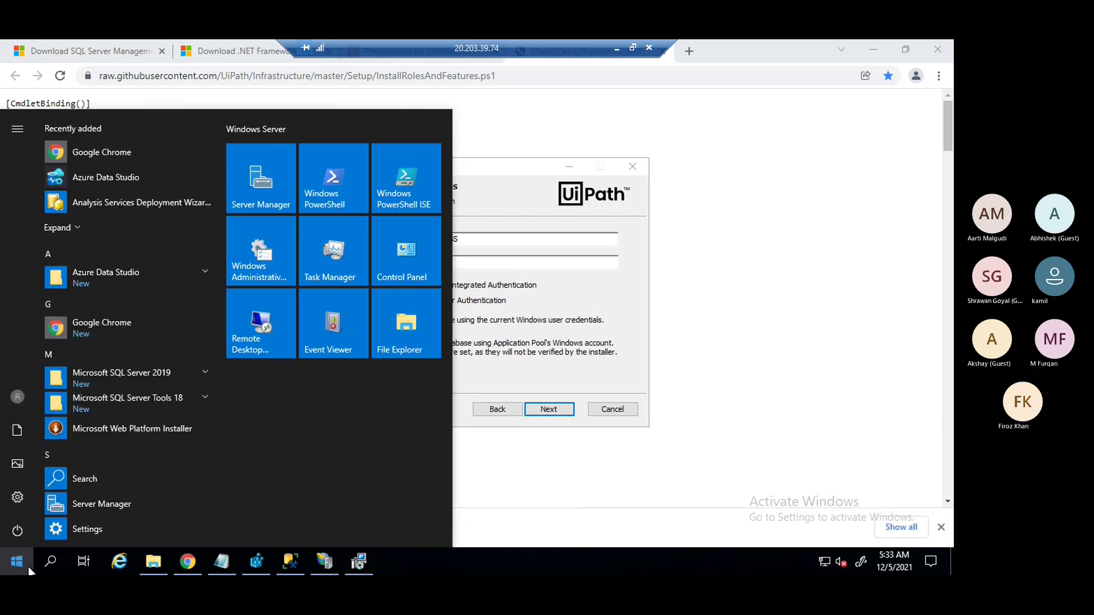
{"action": "left_click", "coordinate": [43, 566]}
{"action": "type", "text": "Sq"}
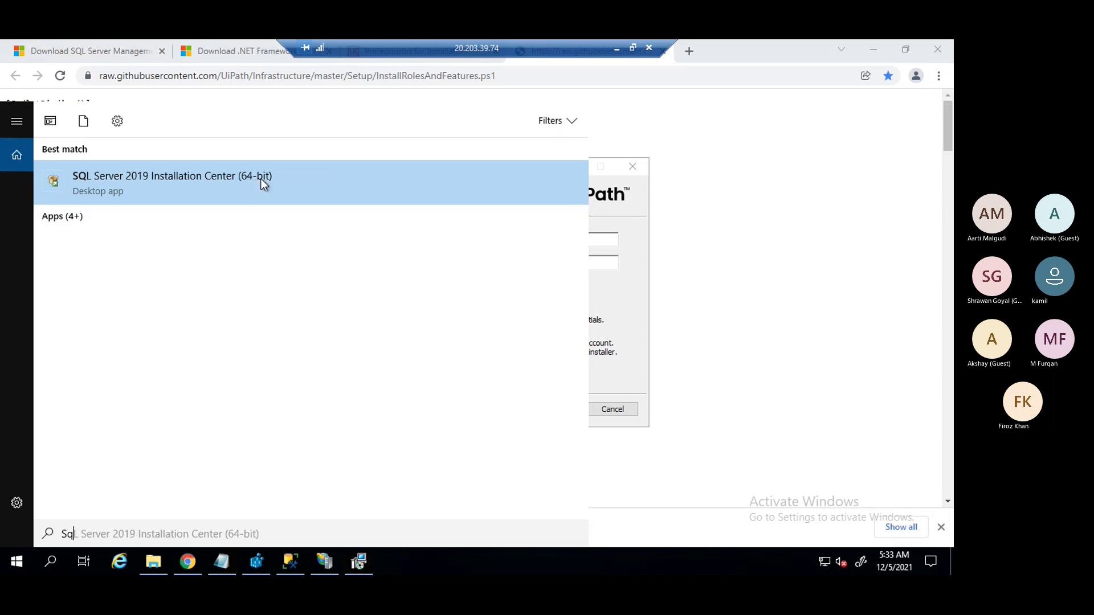
{"action": "key", "text": "BackSpace"}
{"action": "key", "text": "BackSpace"}
{"action": "type", "text": "ma"}
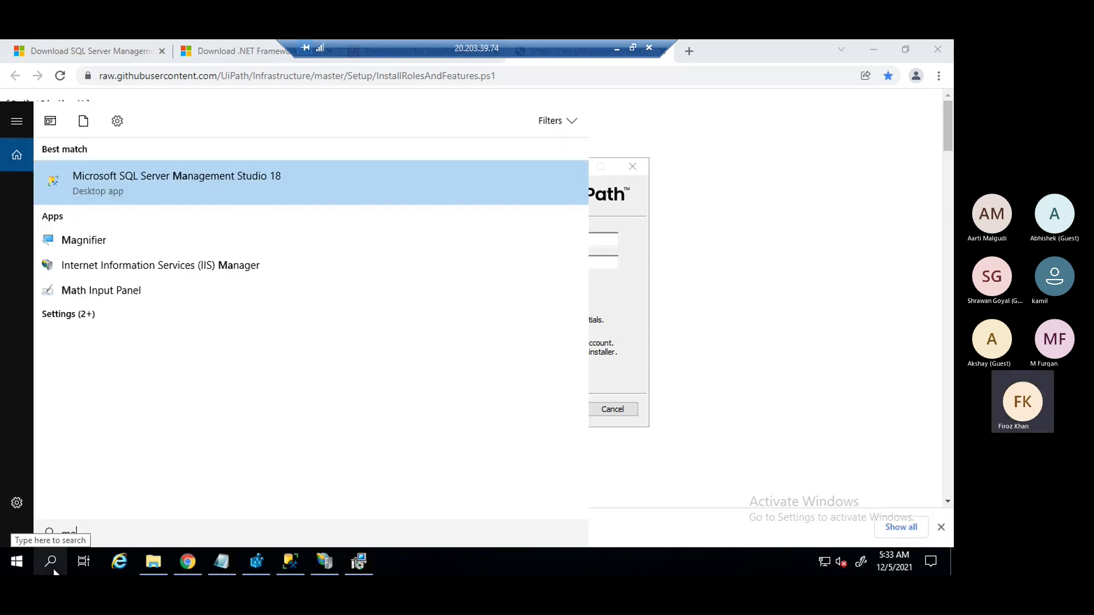
{"action": "left_click", "coordinate": [241, 185]}
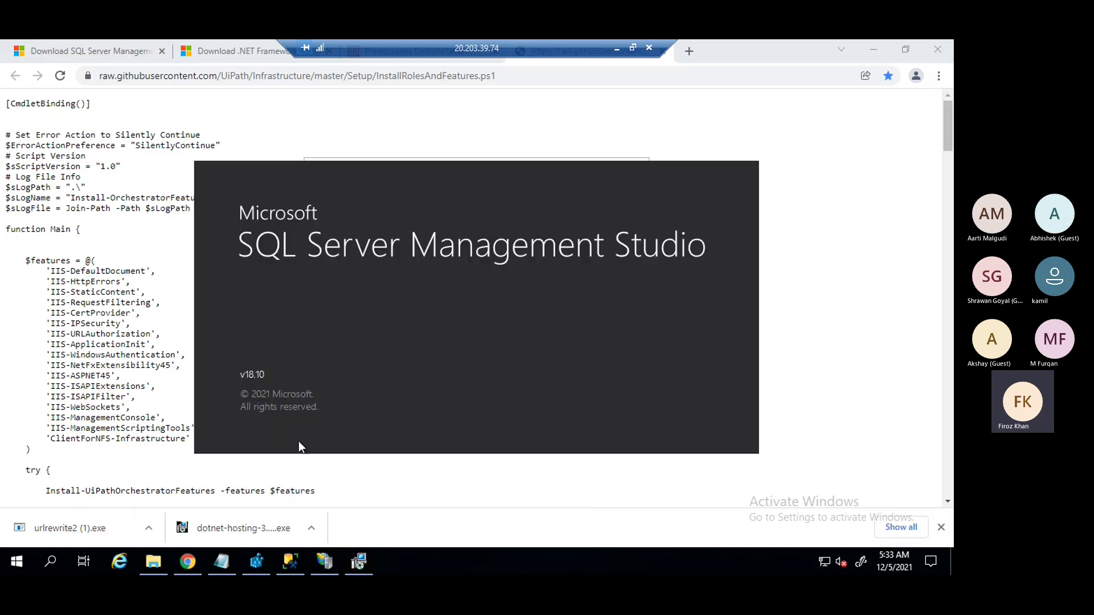
{"action": "left_click", "coordinate": [290, 562]}
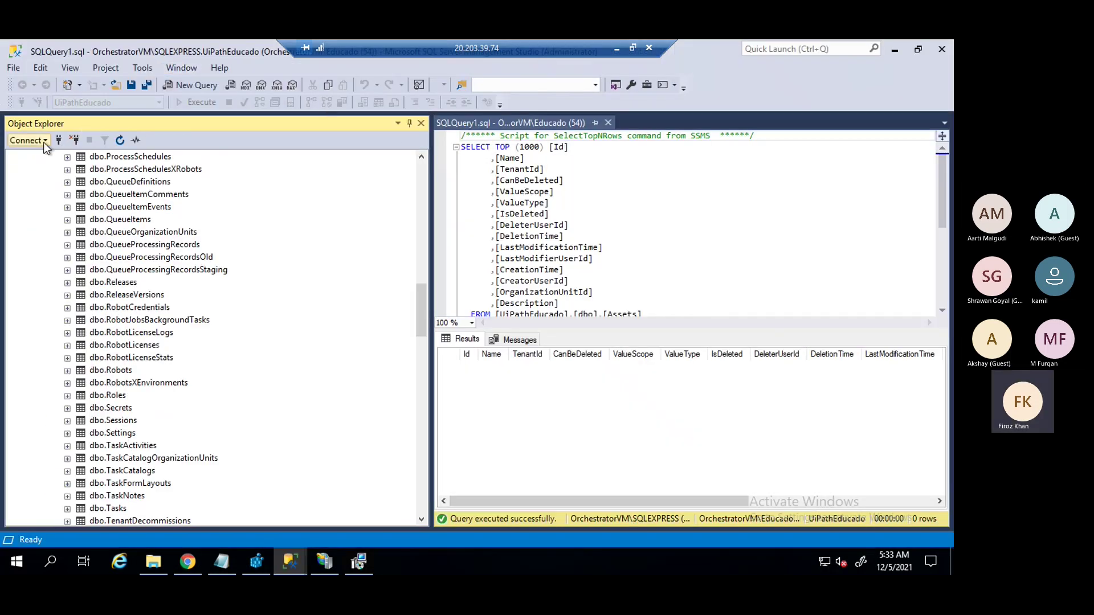
{"action": "mouse_move", "coordinate": [290, 561]}
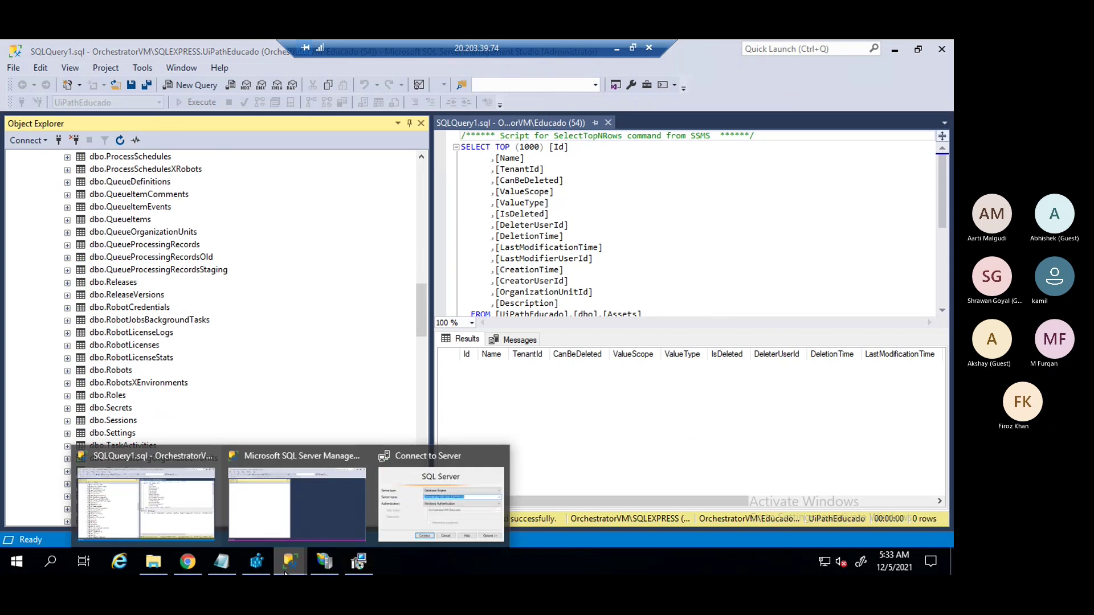
{"action": "left_click", "coordinate": [413, 511]}
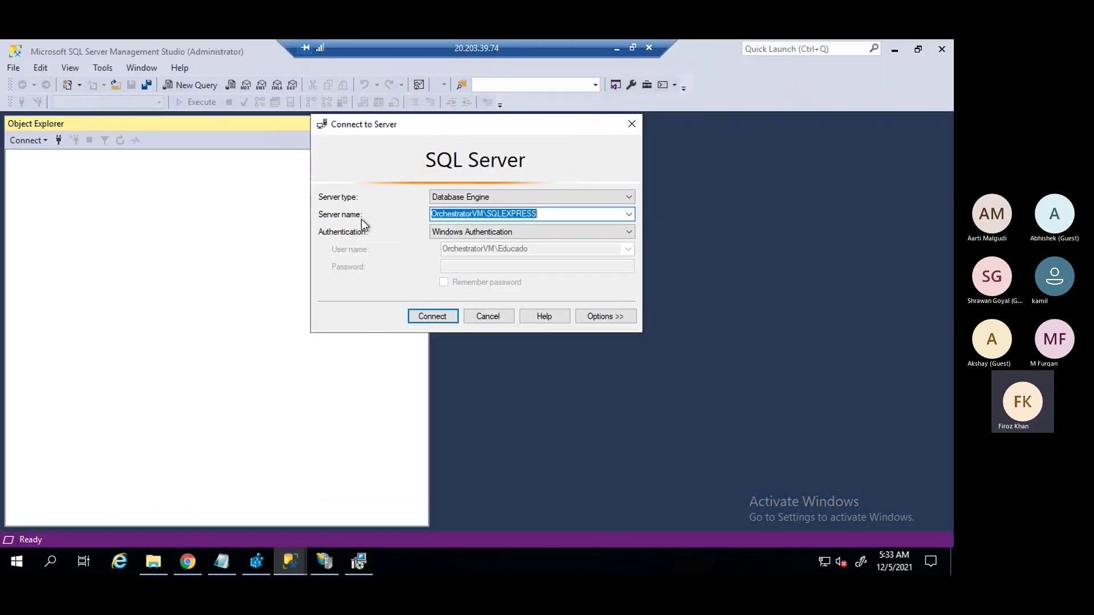
Copy server name OrchestratorVM\SQLEXPRESS and paste it over .\SQLEXPRESS as the SQL Server host.
{"action": "left_click_drag", "start_coordinate": [546, 215], "coordinate": [422, 214]}
{"action": "key", "text": "ctrl+c"}
{"action": "left_click", "coordinate": [359, 562]}
{"action": "left_click", "coordinate": [482, 240]}
{"action": "left_click_drag", "start_coordinate": [478, 239], "coordinate": [378, 239]}
{"action": "key", "text": "ctrl+v"}
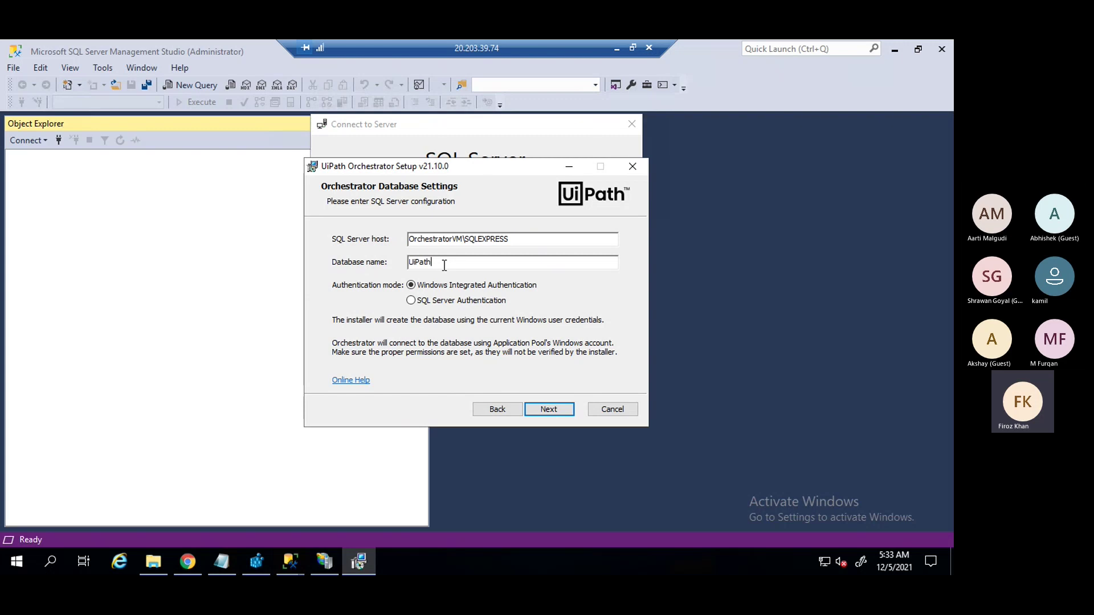
Try the database name UiPathEducado, dismiss the incompatibility error, and remove Educado again.
{"action": "type", "text": "Educado"}
{"action": "left_click", "coordinate": [550, 411]}
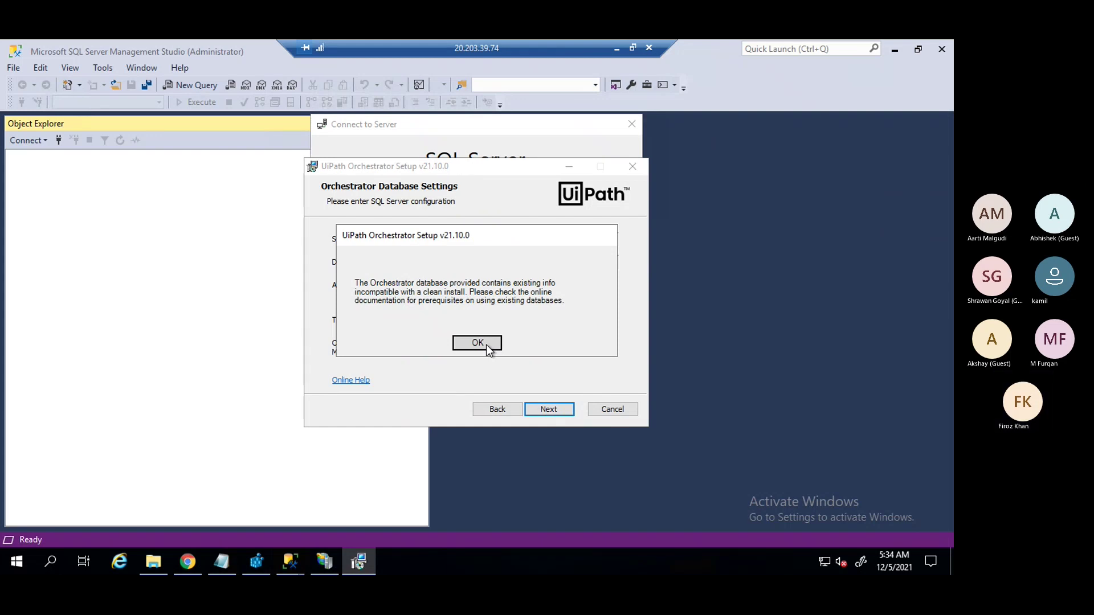
{"action": "left_click", "coordinate": [487, 344]}
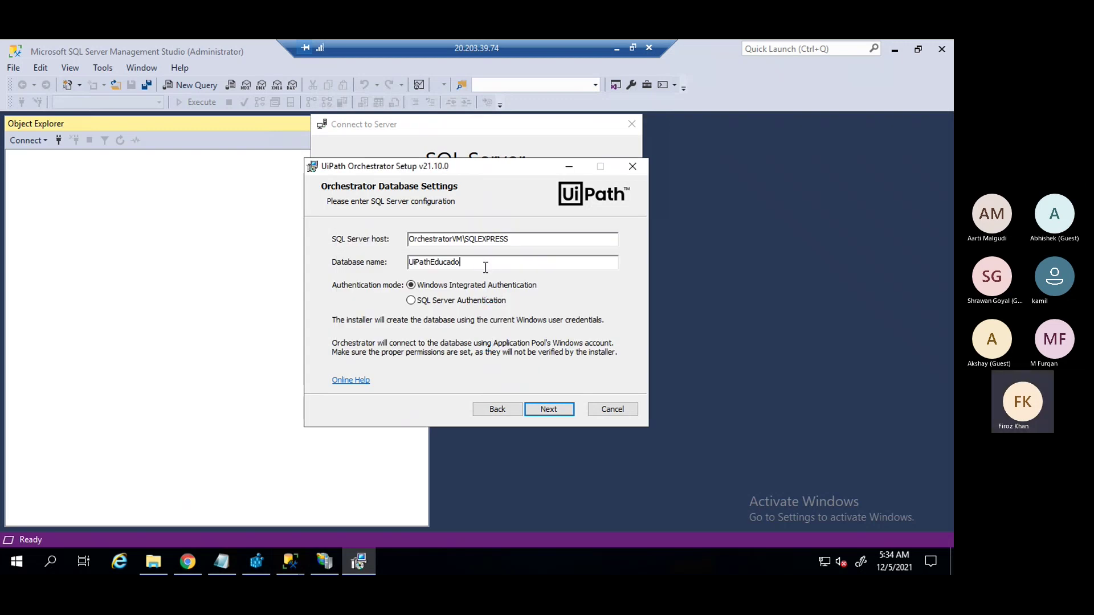
{"action": "key", "text": "BackSpace"}
{"action": "key", "text": "BackSpace"}
{"action": "key", "text": "BackSpace"}
{"action": "key", "text": "BackSpace"}
{"action": "key", "text": "BackSpace"}
{"action": "key", "text": "BackSpace"}
{"action": "key", "text": "BackSpace"}
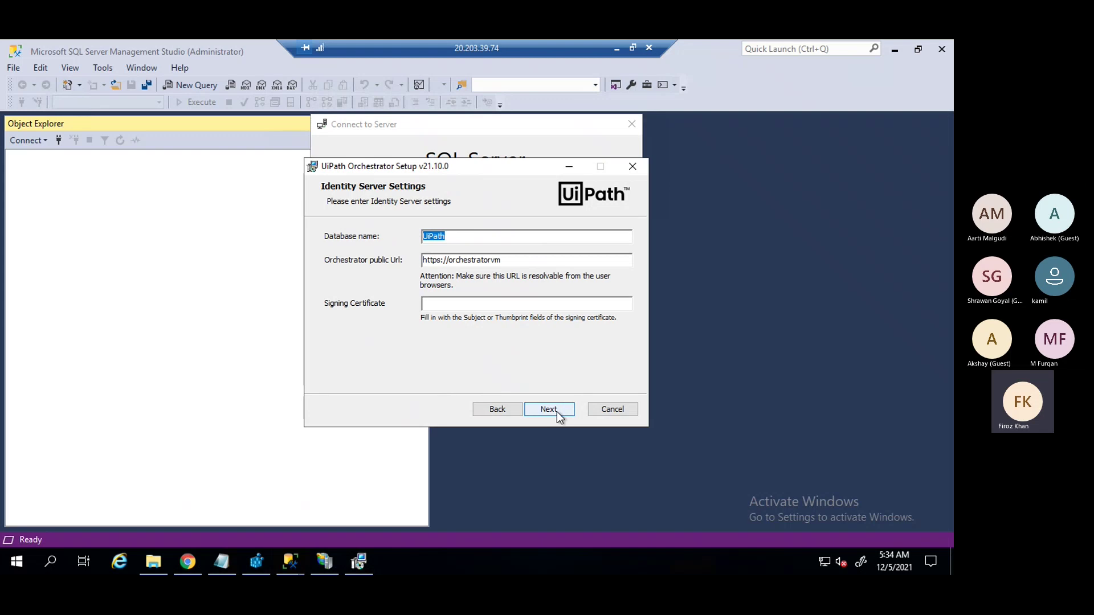
In SSMS, delete the UiPathEducado database, closing existing connections.
{"action": "left_click", "coordinate": [514, 410]}
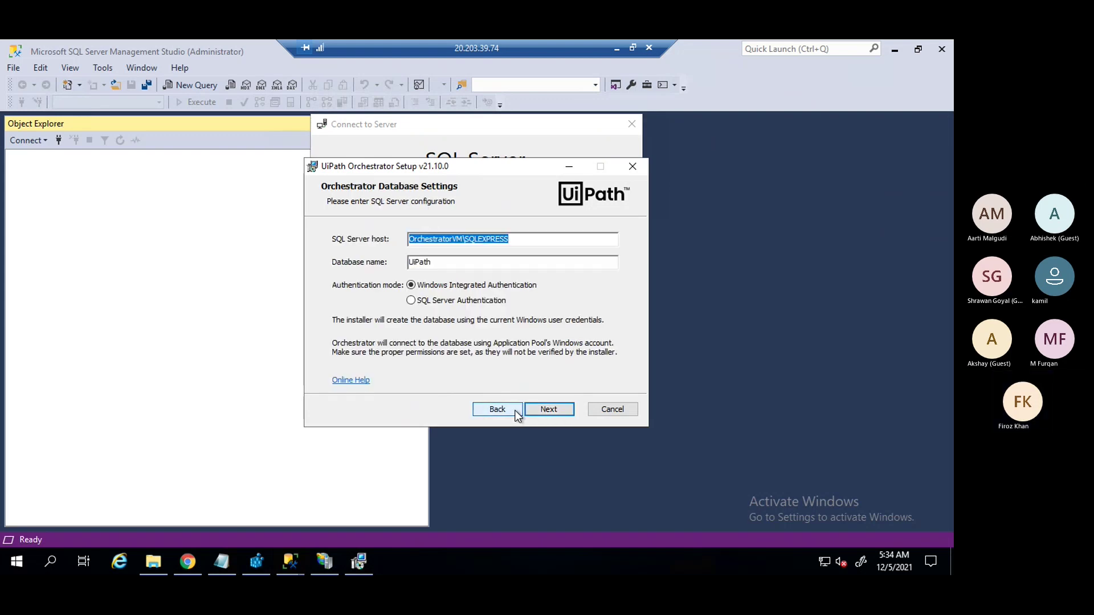
{"action": "left_click", "coordinate": [299, 557]}
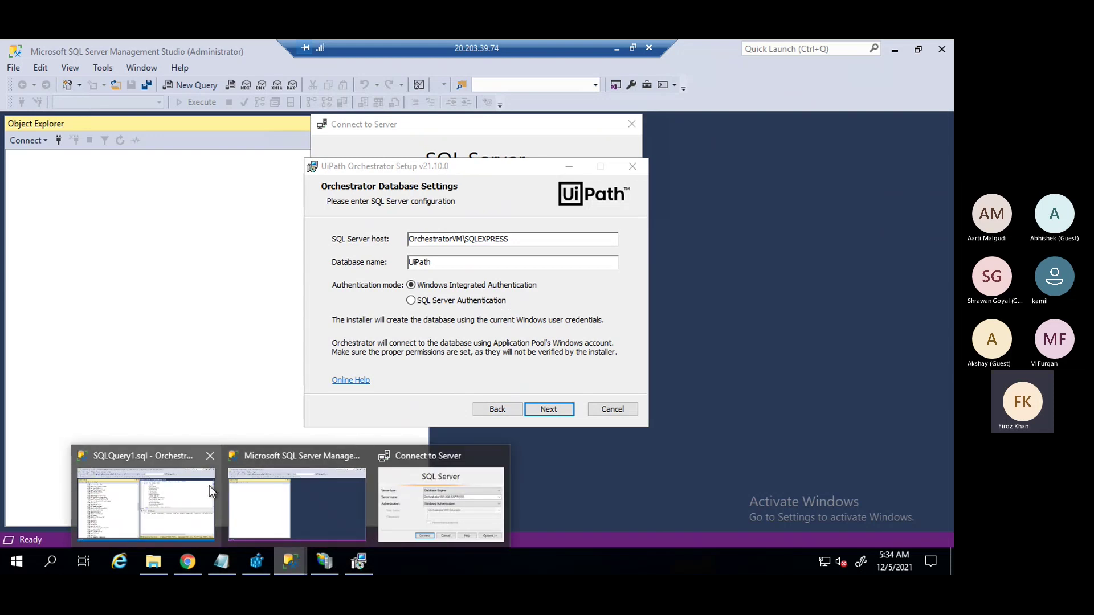
{"action": "left_click", "coordinate": [210, 485]}
{"action": "left_click_drag", "start_coordinate": [422, 312], "coordinate": [418, 138]}
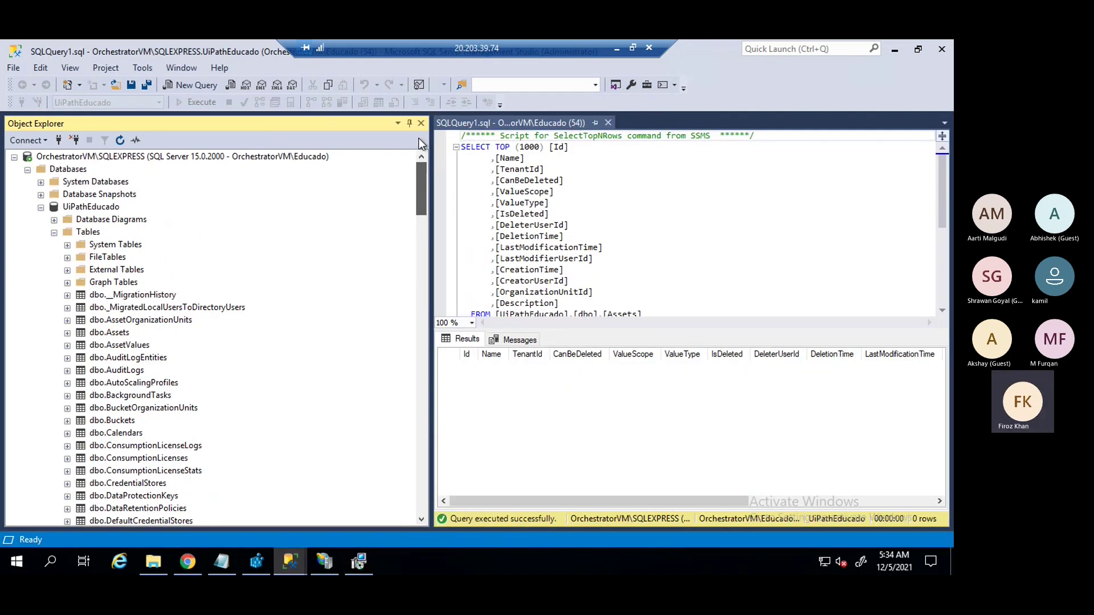
{"action": "left_click", "coordinate": [41, 207]}
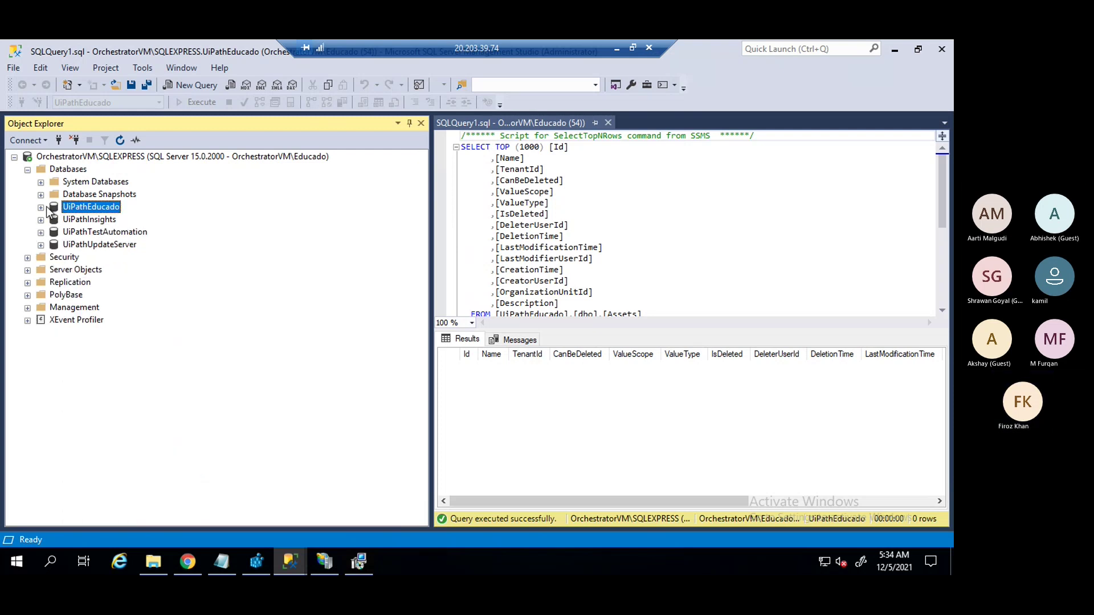
{"action": "right_click", "coordinate": [87, 209]}
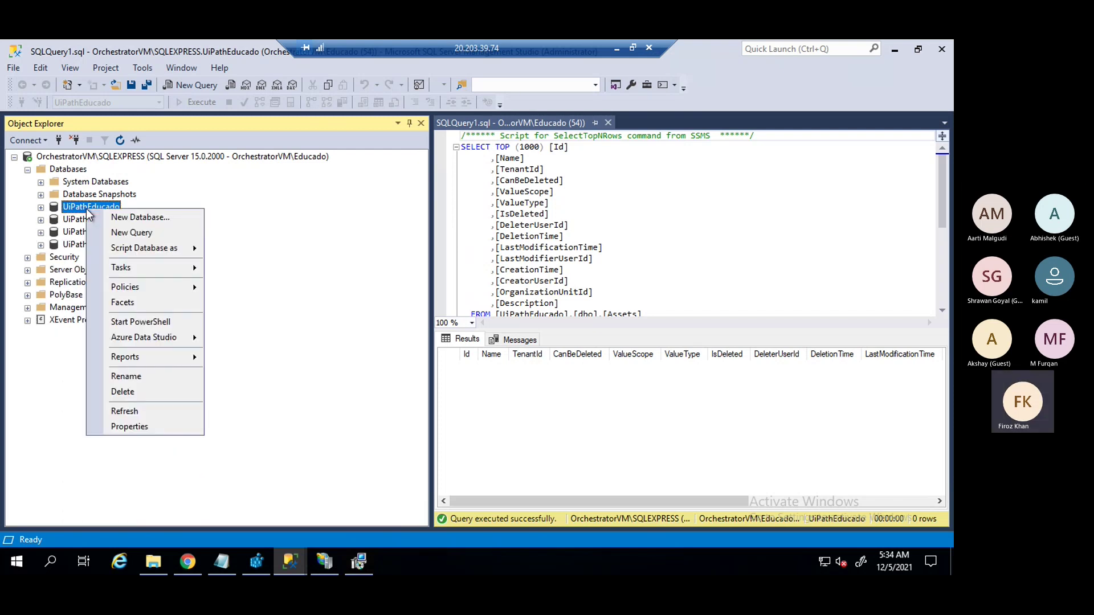
{"action": "left_click", "coordinate": [132, 392]}
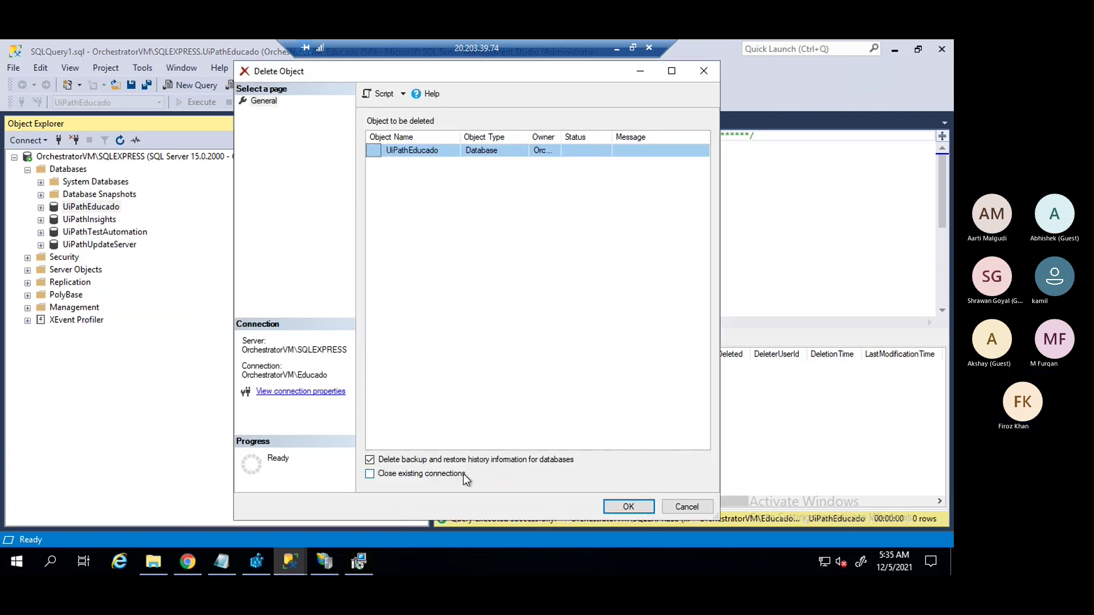
{"action": "left_click", "coordinate": [423, 474]}
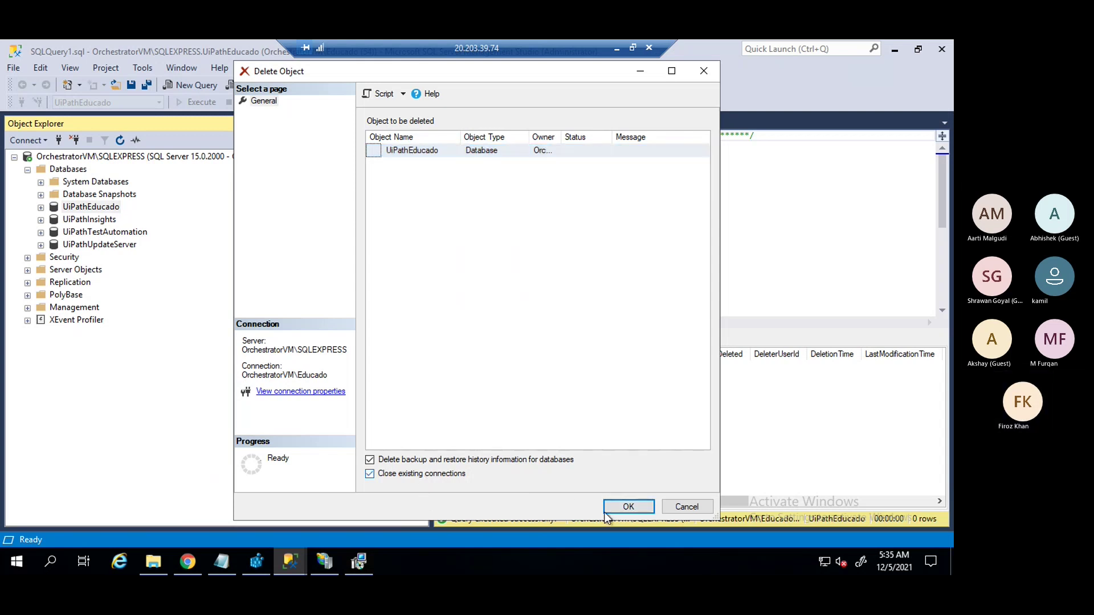
{"action": "left_click", "coordinate": [634, 507]}
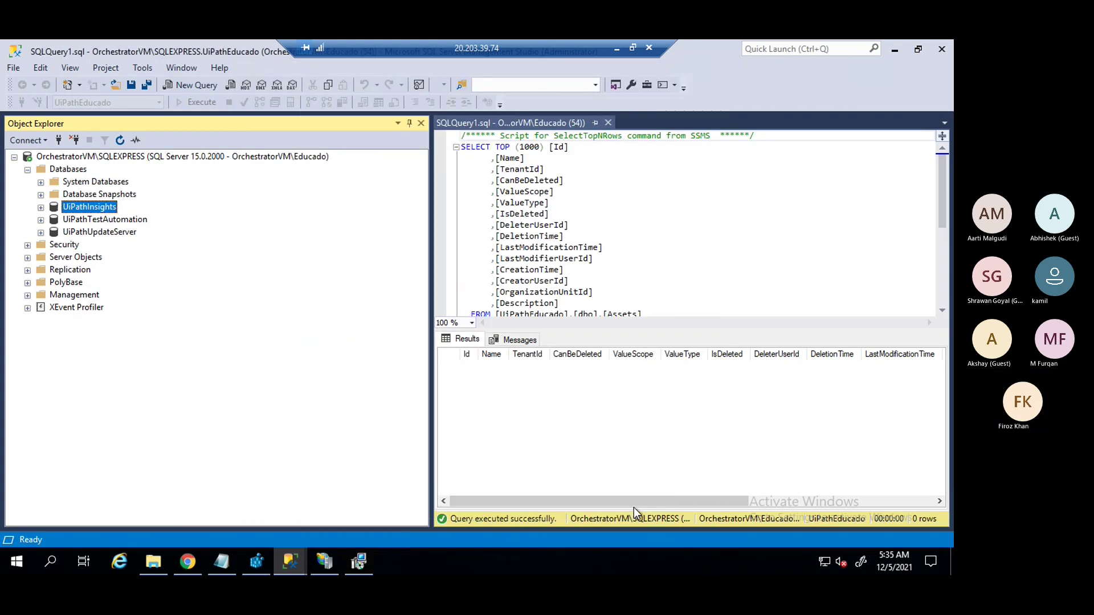
Delete the UiPathInsights, UiPathTestAutomation and UiPathUpdateServer databases, closing existing connections.
{"action": "right_click", "coordinate": [99, 210]}
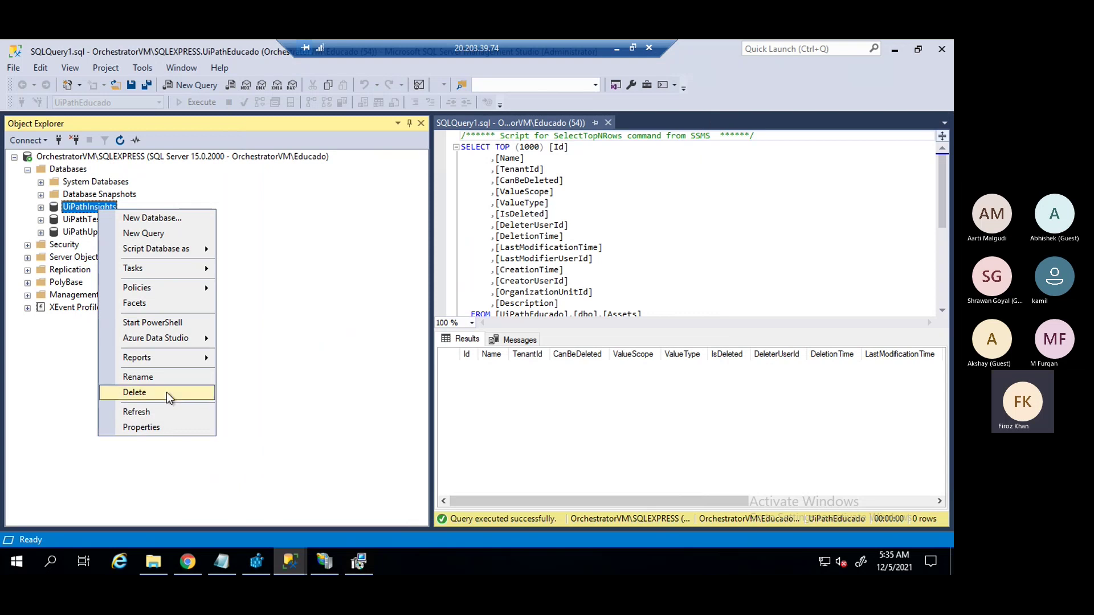
{"action": "left_click", "coordinate": [166, 392]}
{"action": "left_click", "coordinate": [629, 507]}
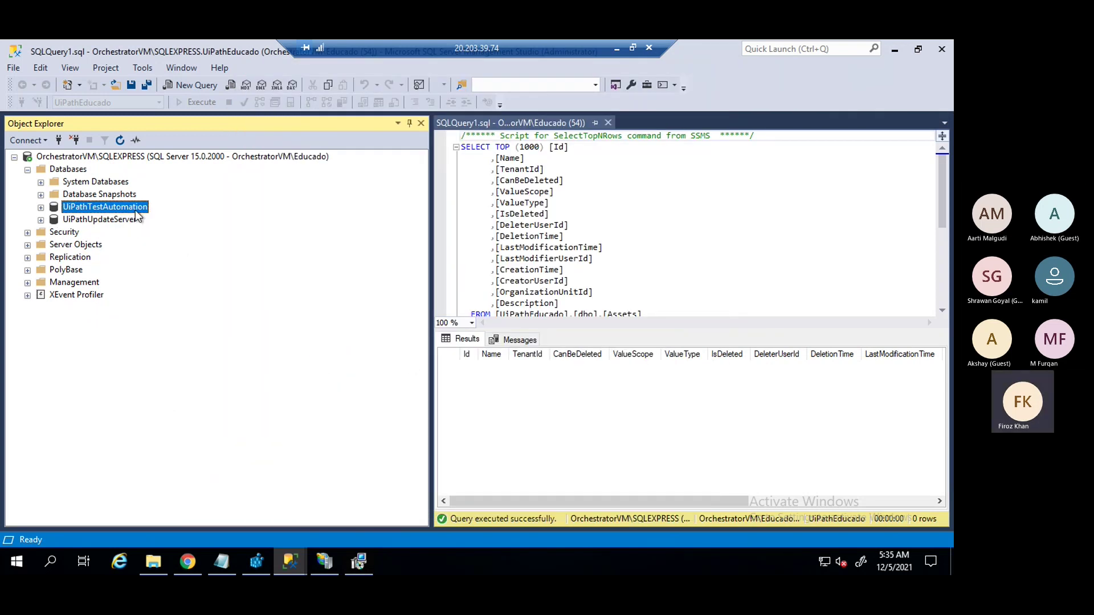
{"action": "right_click", "coordinate": [135, 209]}
{"action": "left_click", "coordinate": [200, 395]}
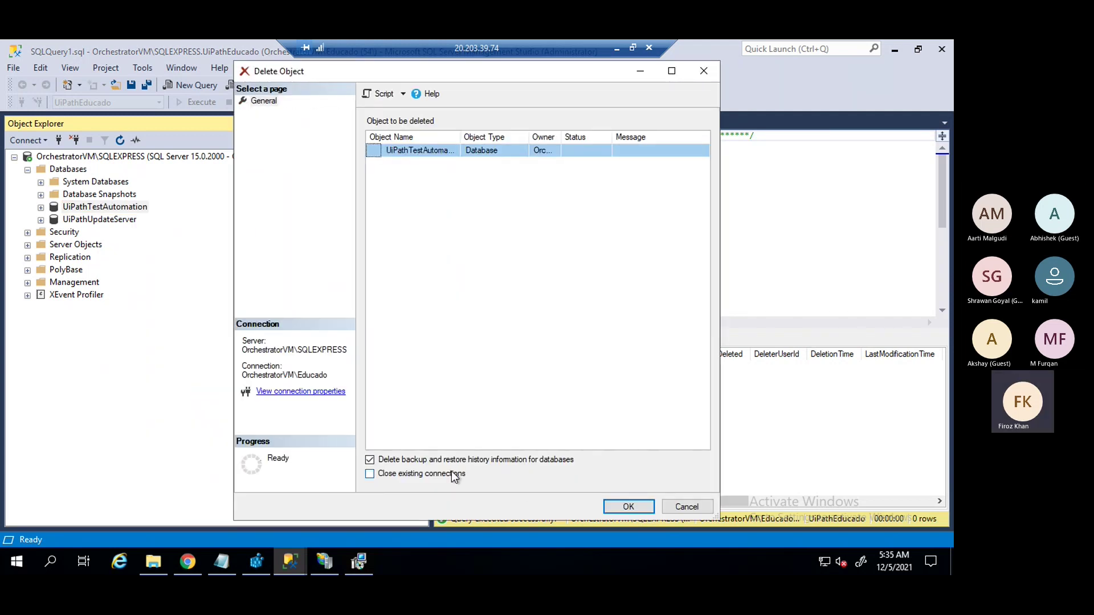
{"action": "left_click", "coordinate": [459, 473]}
{"action": "left_click", "coordinate": [629, 506]}
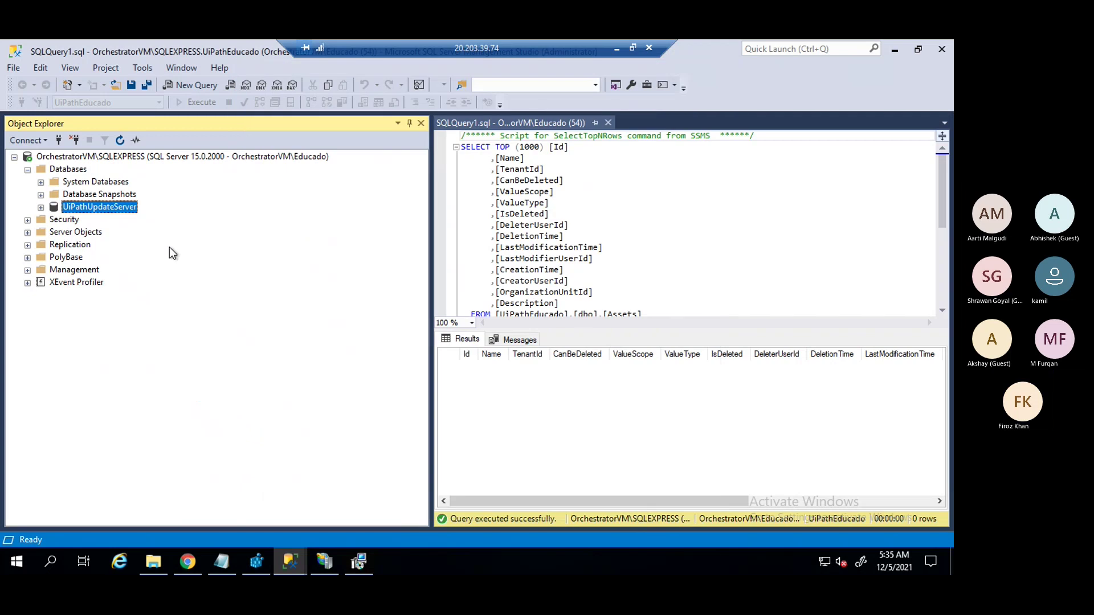
{"action": "right_click", "coordinate": [119, 211]}
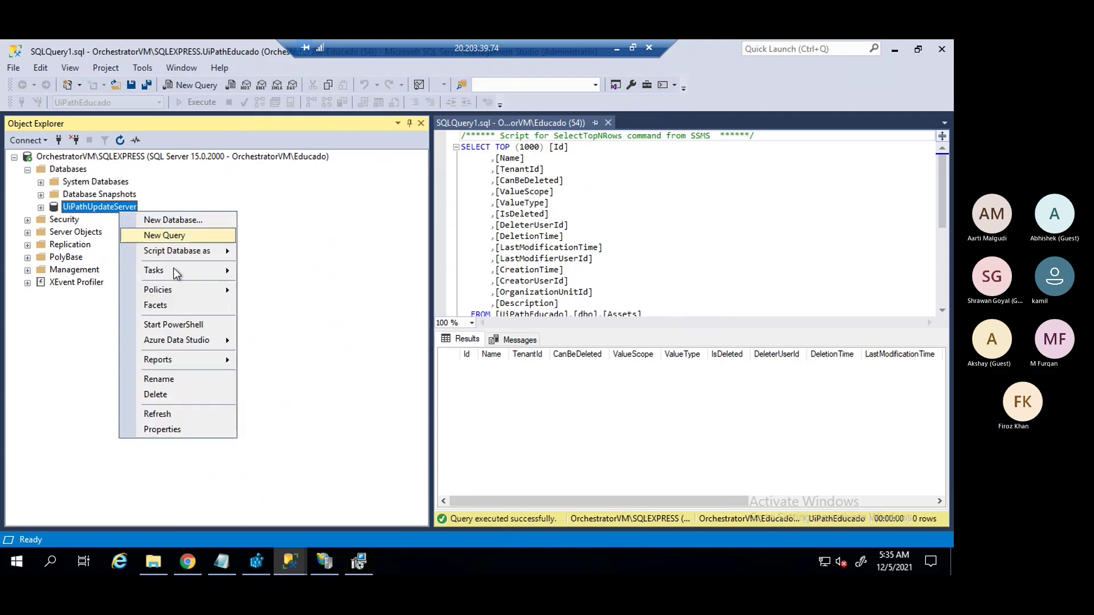
{"action": "left_click", "coordinate": [200, 395]}
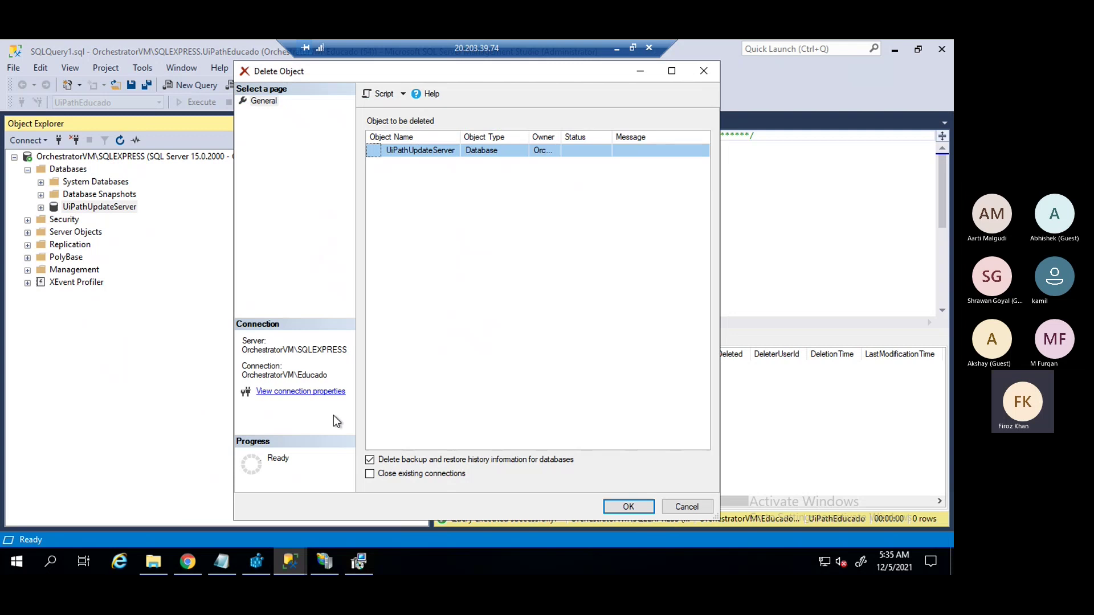
{"action": "left_click", "coordinate": [405, 474]}
{"action": "left_click", "coordinate": [626, 505]}
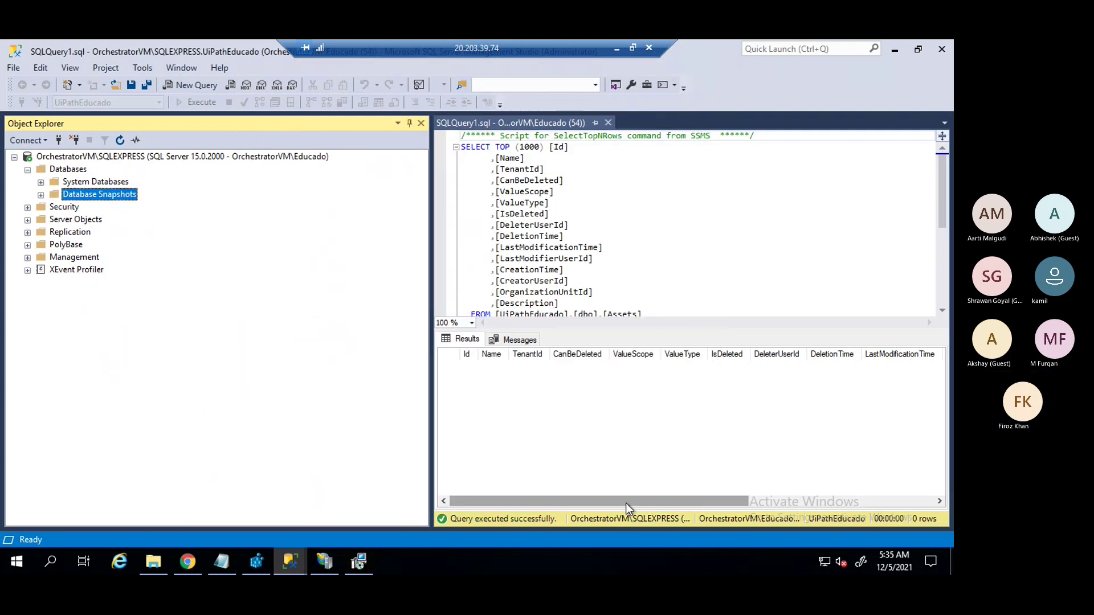
Append OrchestratorEducado to make the database UiPathOrchestratorEducado, continue, and select the public URL.
{"action": "left_click", "coordinate": [364, 556]}
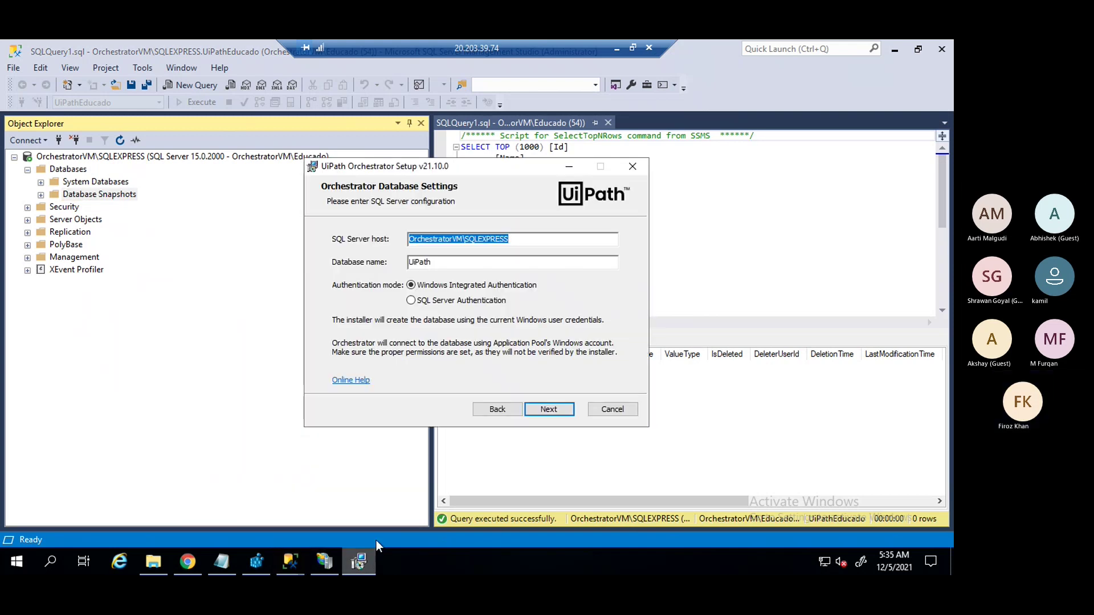
{"action": "left_click", "coordinate": [449, 262]}
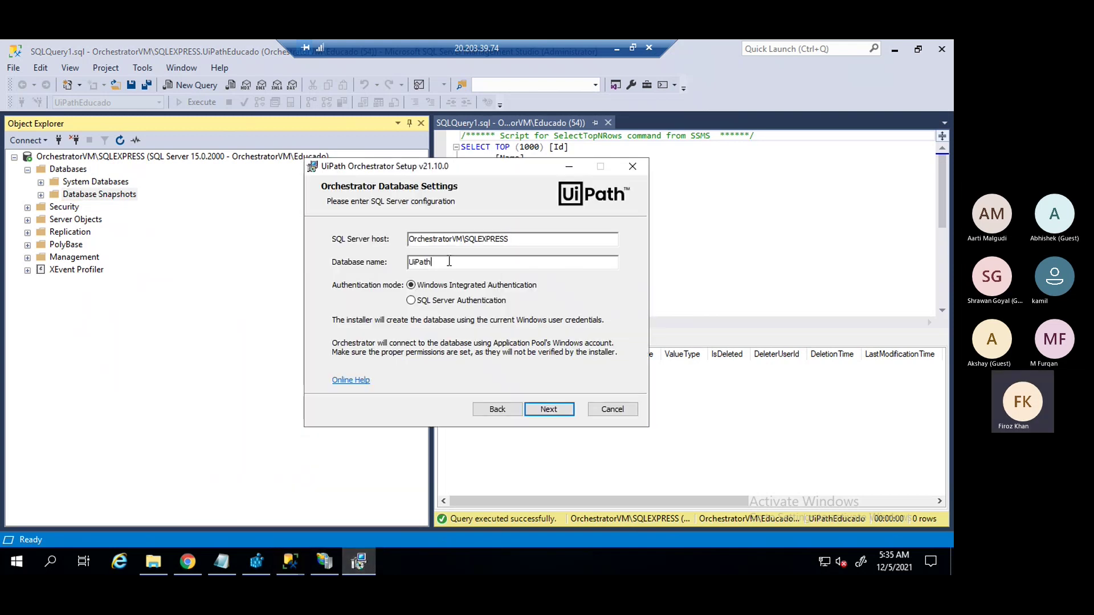
{"action": "type", "text": "Orchestra"}
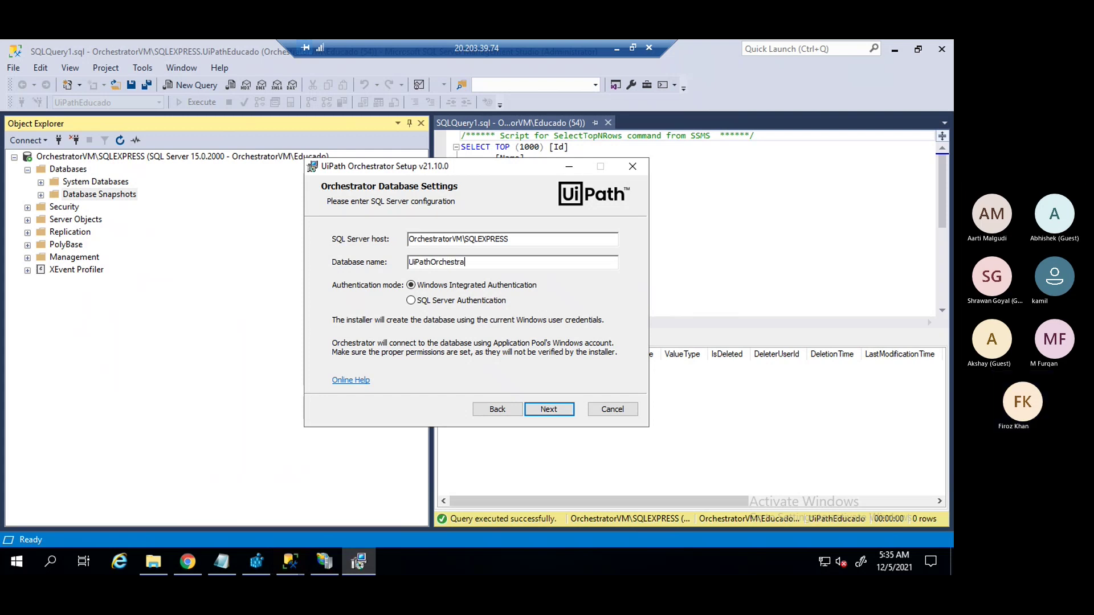
{"action": "type", "text": "torEducado"}
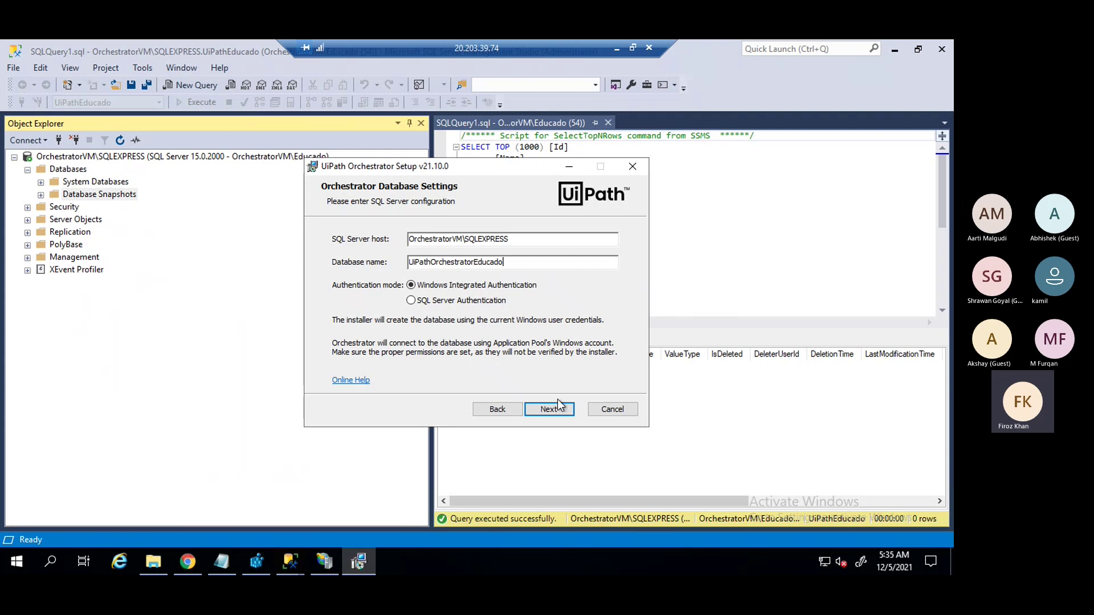
{"action": "left_click", "coordinate": [558, 408]}
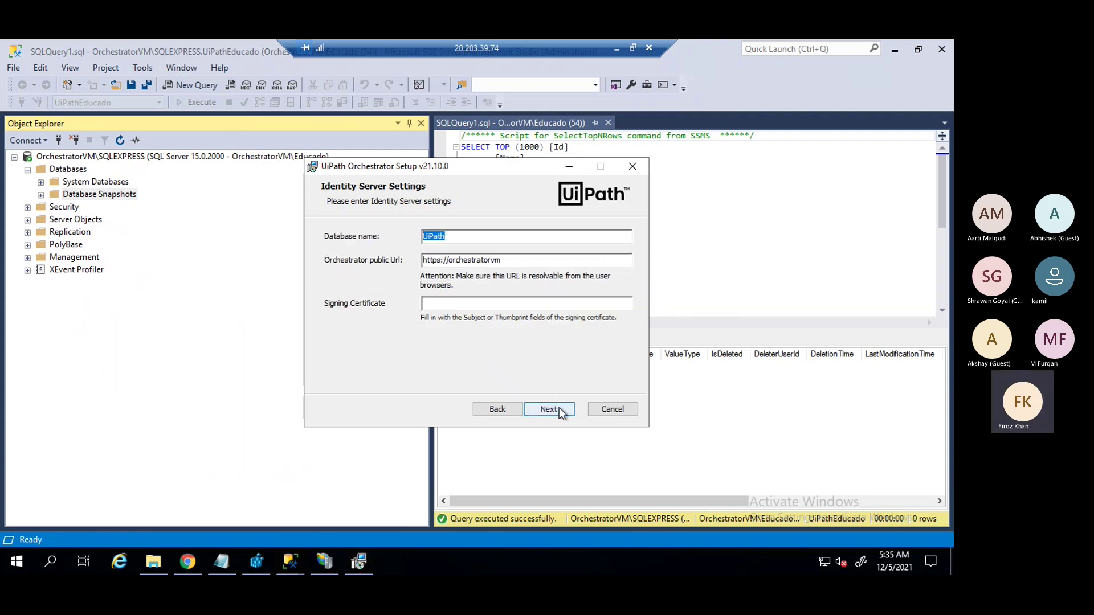
{"action": "left_click", "coordinate": [523, 261]}
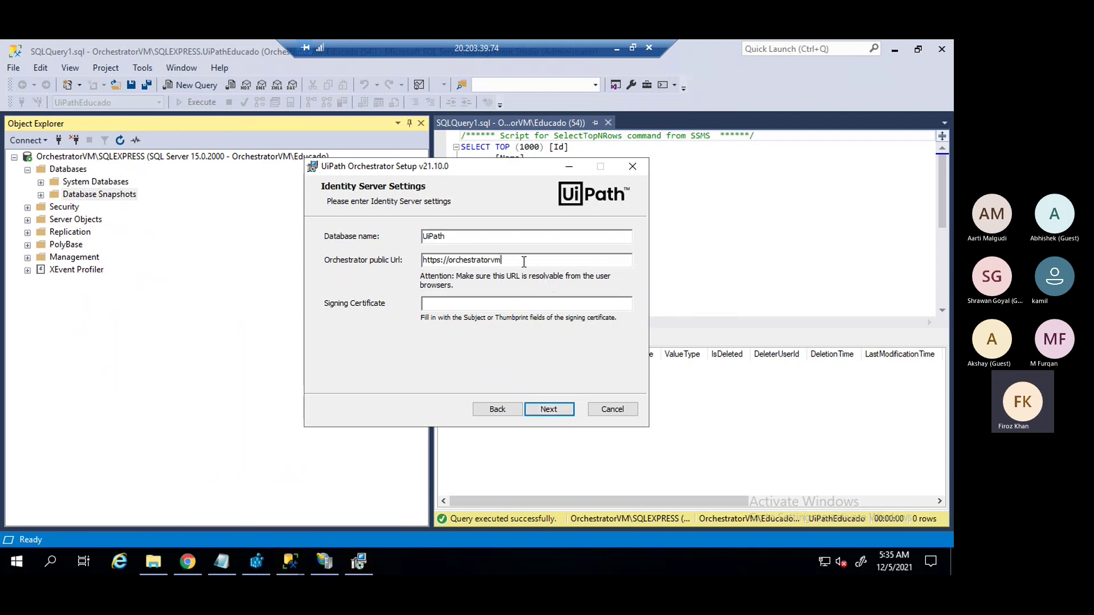
{"action": "left_click_drag", "start_coordinate": [498, 261], "coordinate": [409, 264]}
{"action": "key", "text": "ctrl+c"}
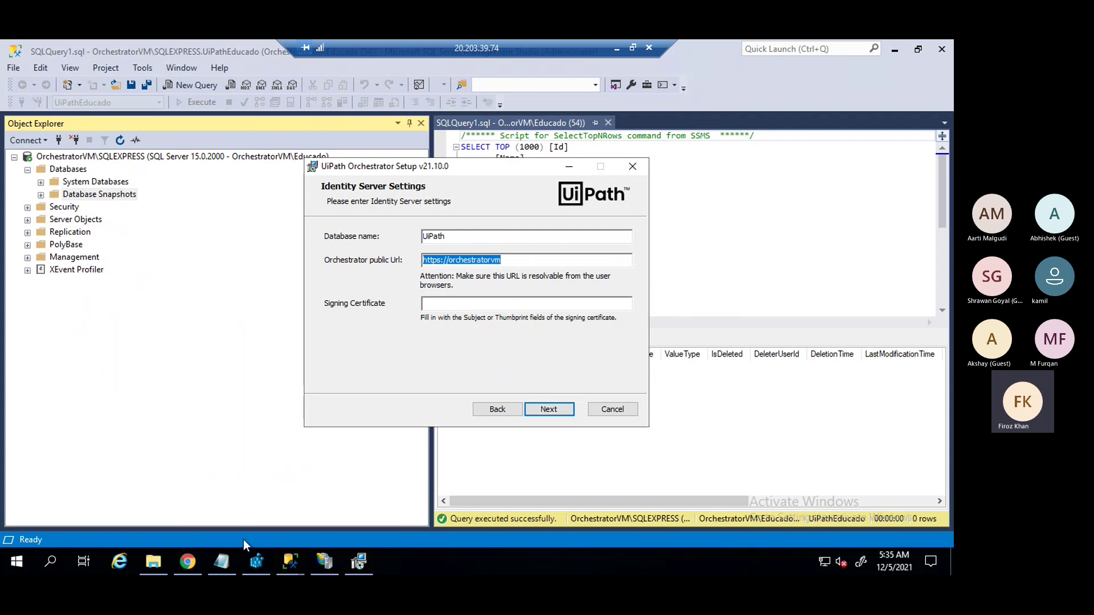
{"action": "left_click", "coordinate": [222, 562]}
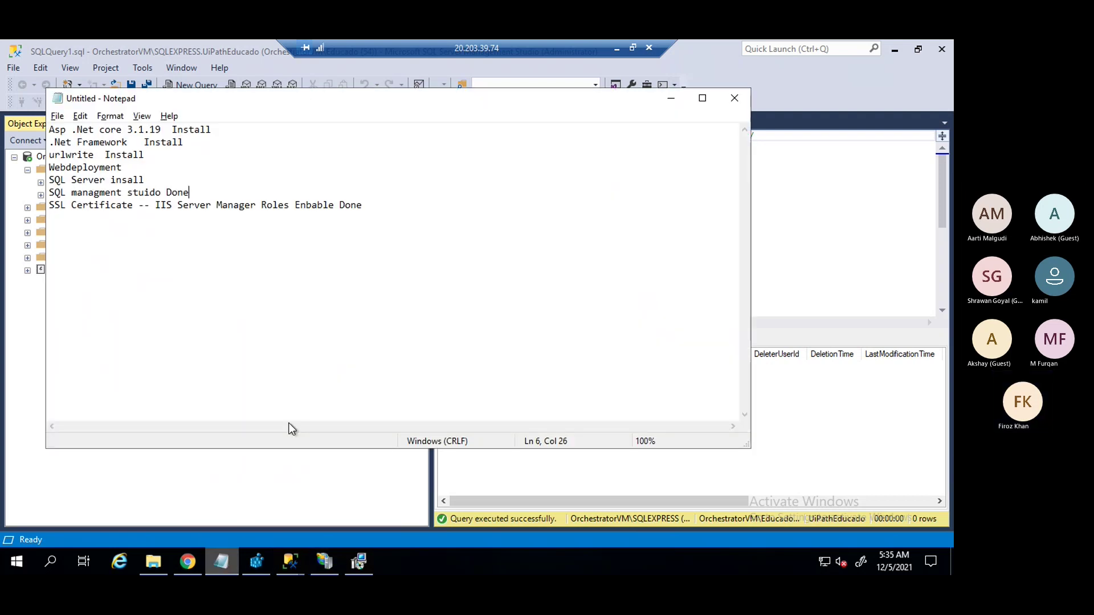
{"action": "left_click", "coordinate": [405, 204]}
{"action": "key", "text": "Return"}
{"action": "key", "text": "Return"}
{"action": "key", "text": "Return"}
{"action": "key", "text": "ctrl+v"}
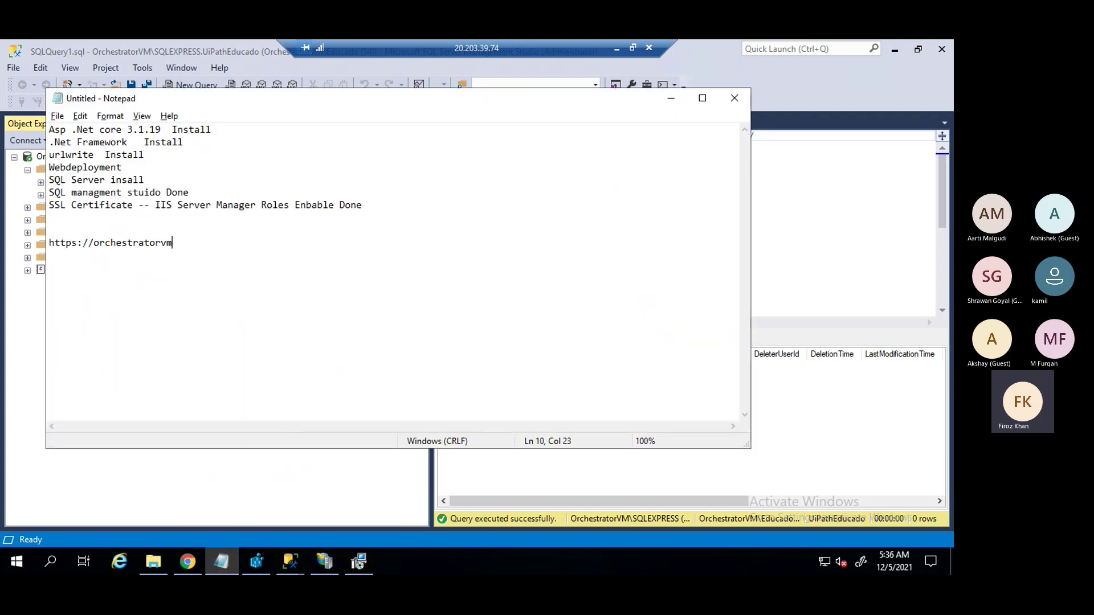
{"action": "left_click", "coordinate": [670, 98]}
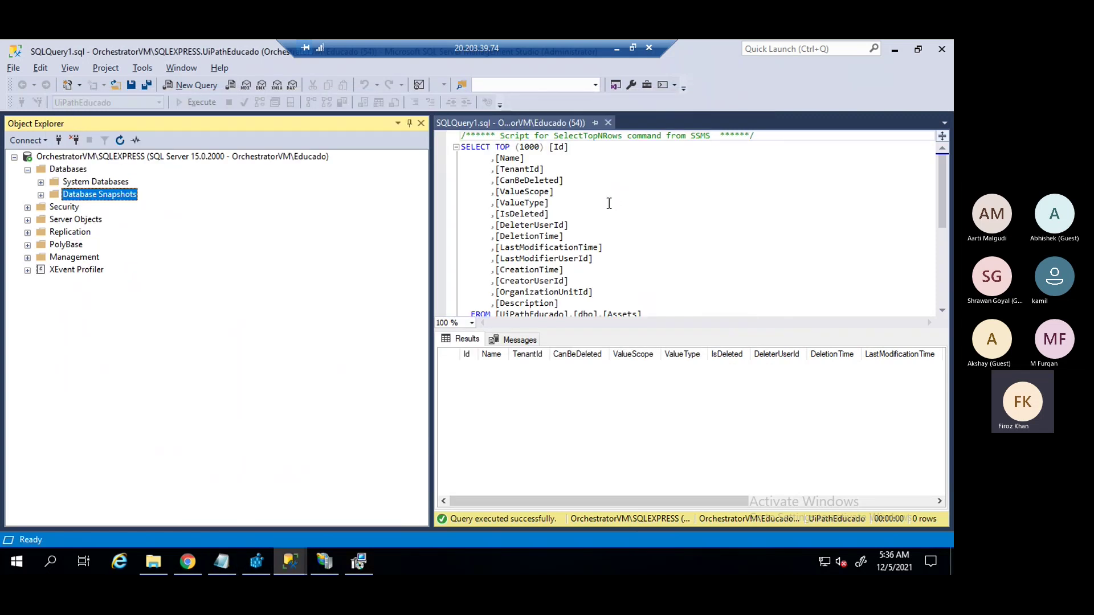
{"action": "key", "text": "alt+Tab"}
{"action": "left_click", "coordinate": [521, 259]}
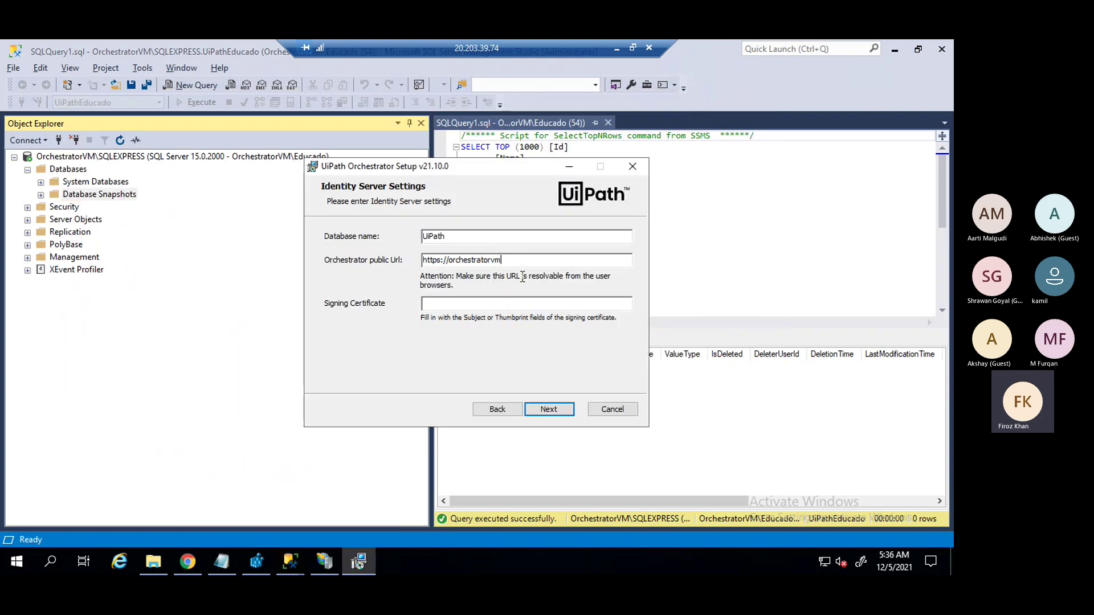
Paste orchestratorvm from the public URL as the signing certificate, then step forward and back.
{"action": "left_click_drag", "start_coordinate": [521, 260], "coordinate": [449, 262]}
{"action": "key", "text": "ctrl+c"}
{"action": "left_click", "coordinate": [455, 304]}
{"action": "key", "text": "ctrl+v"}
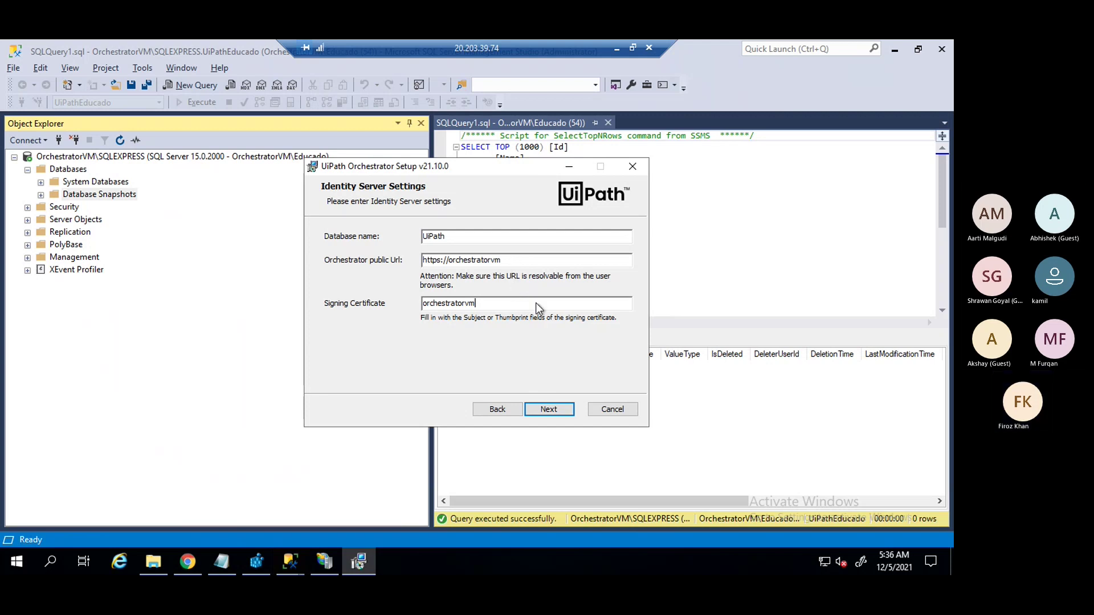
{"action": "left_click", "coordinate": [528, 261]}
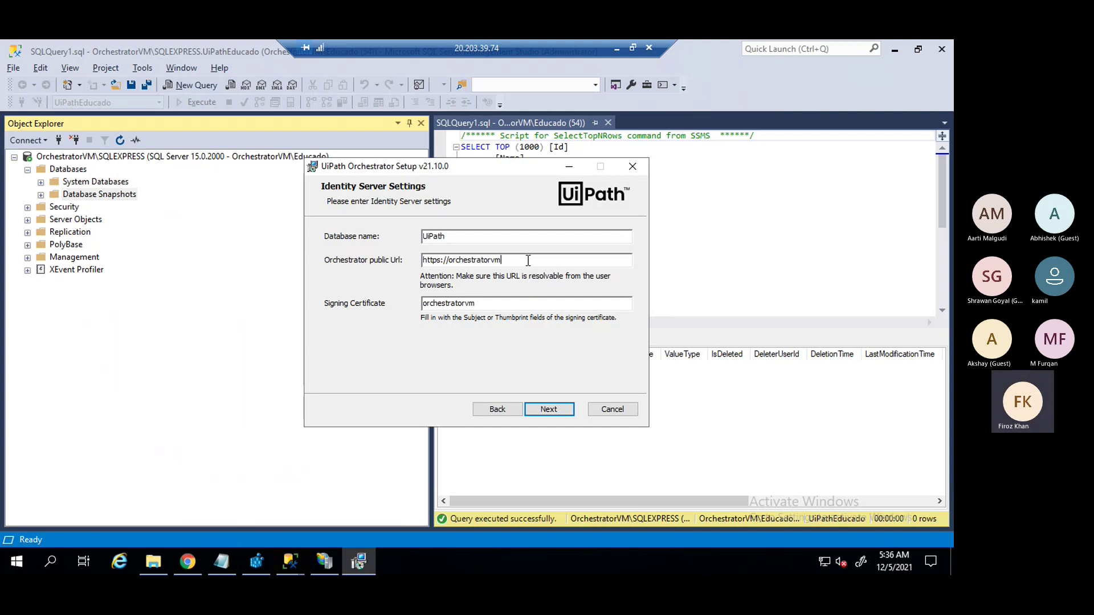
{"action": "left_click", "coordinate": [548, 409]}
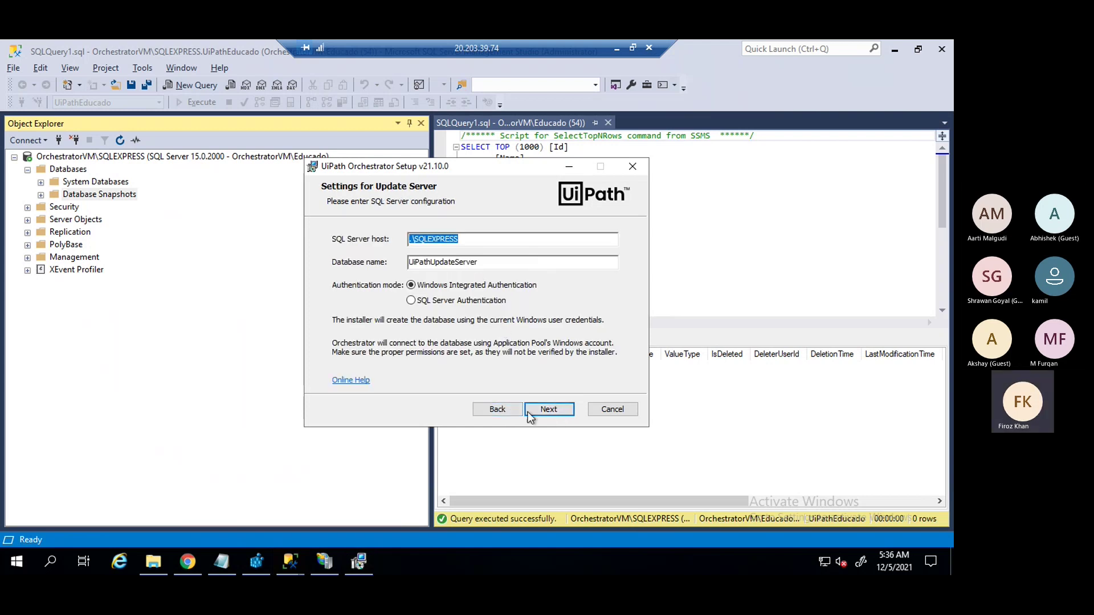
{"action": "left_click", "coordinate": [496, 409]}
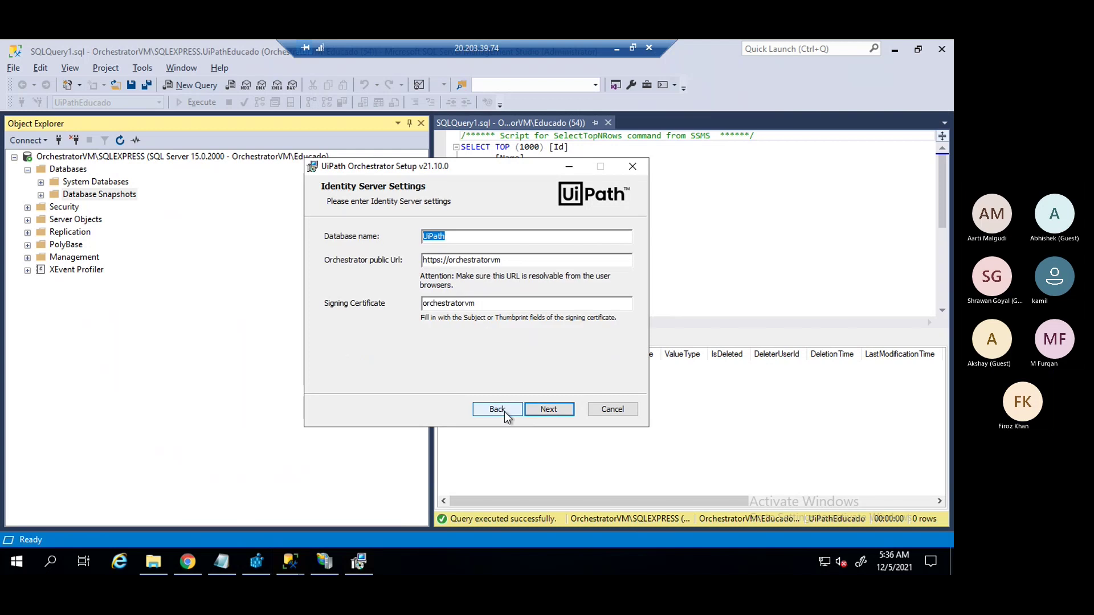
Copy UiPathOrchestratorEducado from the Orchestrator database page and paste it over UiPath for Identity Server.
{"action": "left_click", "coordinate": [508, 411]}
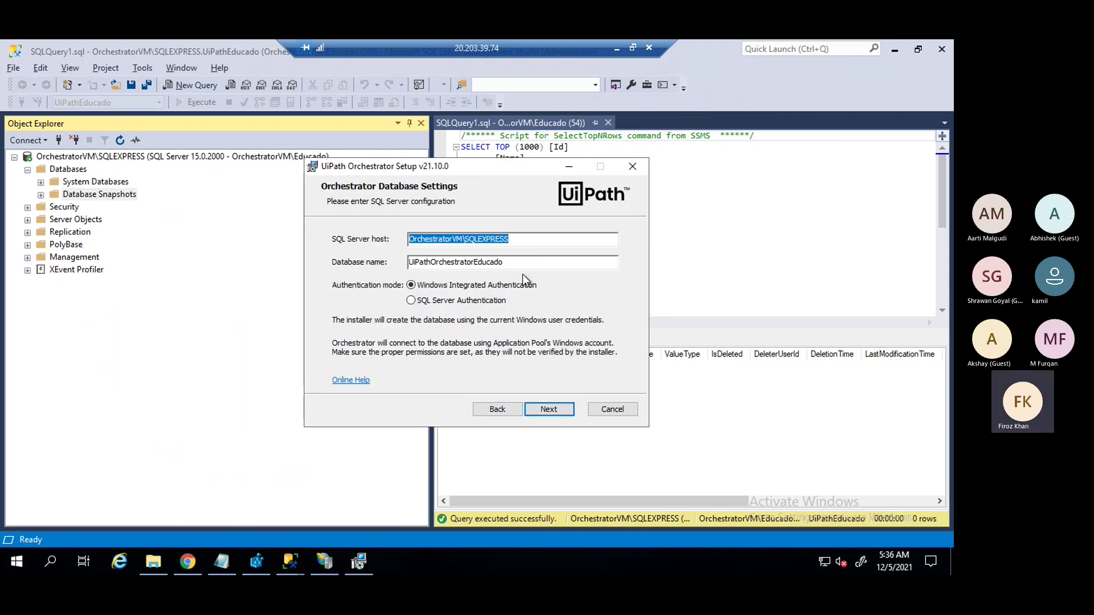
{"action": "left_click_drag", "start_coordinate": [505, 262], "coordinate": [392, 264]}
{"action": "key", "text": "ctrl+c"}
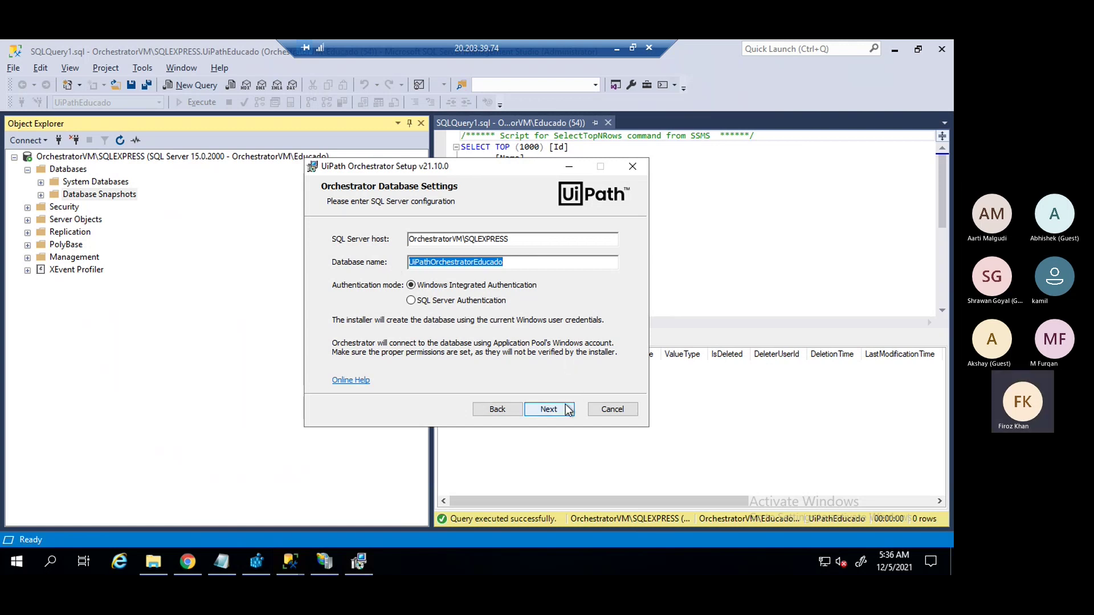
{"action": "left_click", "coordinate": [563, 410]}
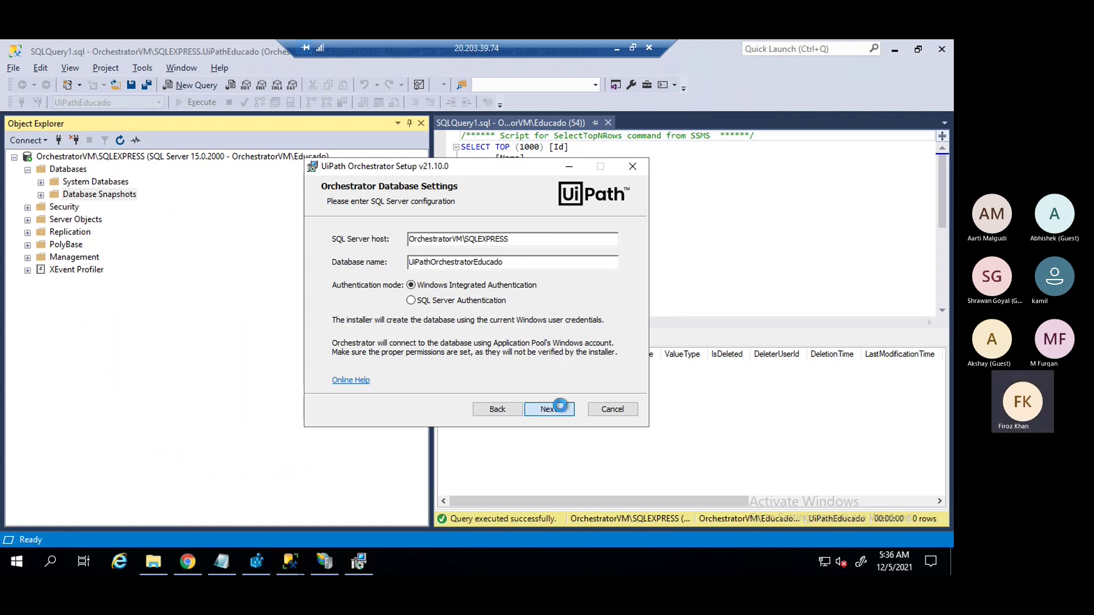
{"action": "left_click", "coordinate": [465, 236]}
{"action": "left_click_drag", "start_coordinate": [465, 236], "coordinate": [411, 236]}
{"action": "key", "text": "ctrl+v"}
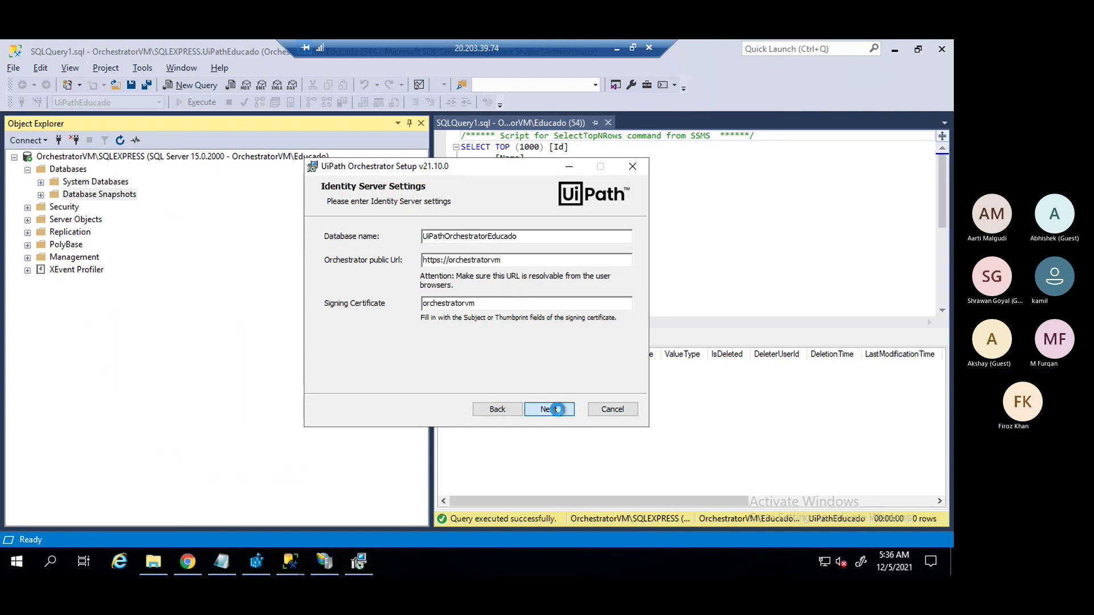
Copy OrchestratorVM\SQLEXPRESS from SSMS Connect to Server into the Update Server SQL host field.
{"action": "left_click", "coordinate": [556, 409]}
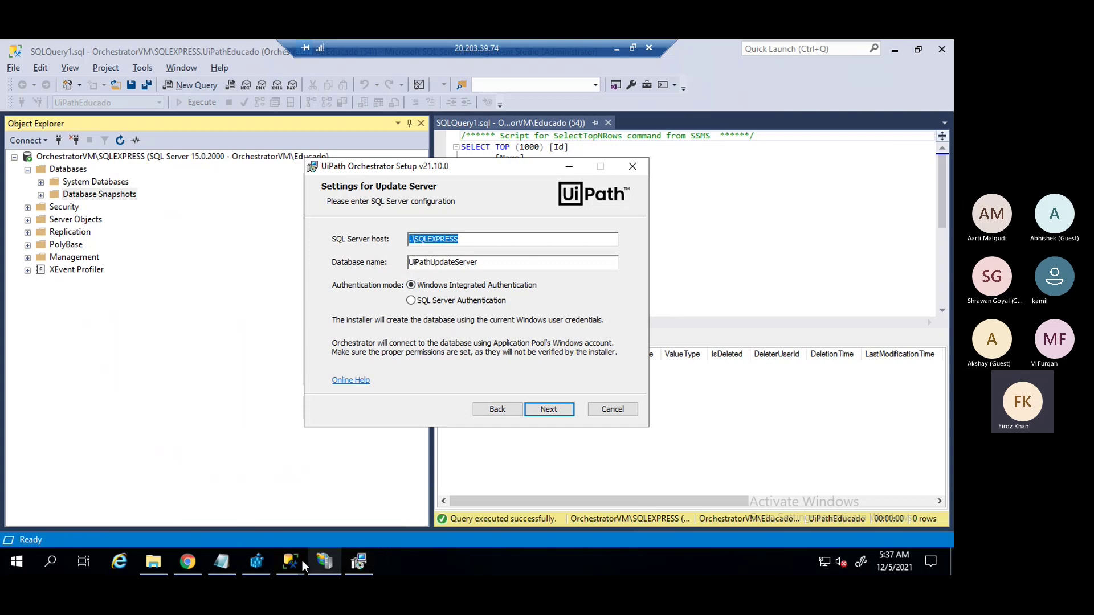
{"action": "mouse_move", "coordinate": [295, 560]}
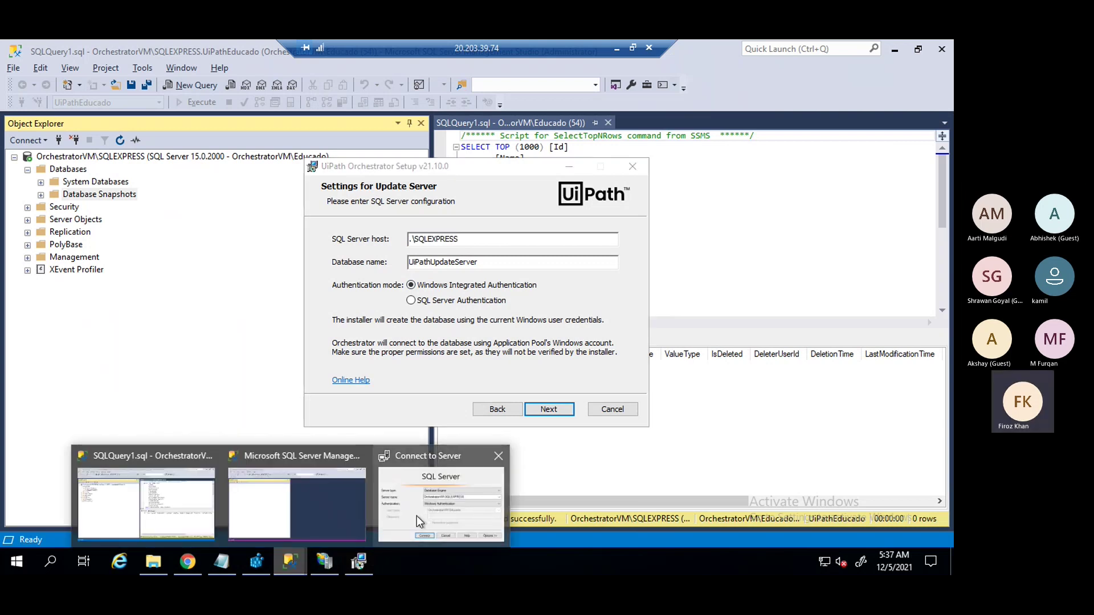
{"action": "mouse_move", "coordinate": [416, 515]}
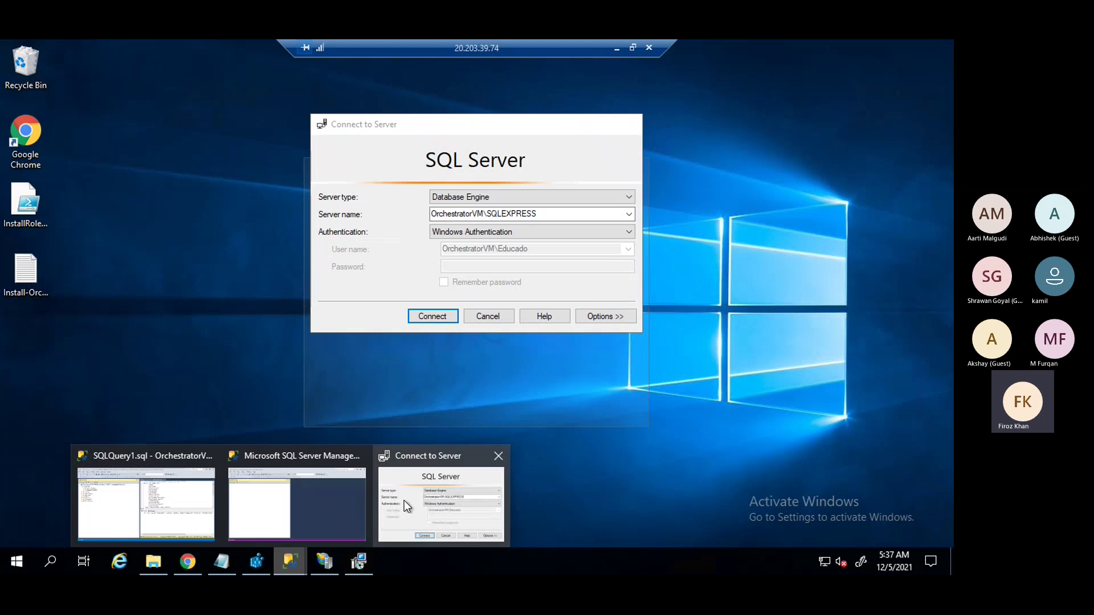
{"action": "left_click", "coordinate": [404, 500]}
{"action": "left_click", "coordinate": [556, 215]}
{"action": "left_click_drag", "start_coordinate": [557, 215], "coordinate": [424, 218]}
{"action": "key", "text": "ctrl+c"}
{"action": "left_click", "coordinate": [358, 563]}
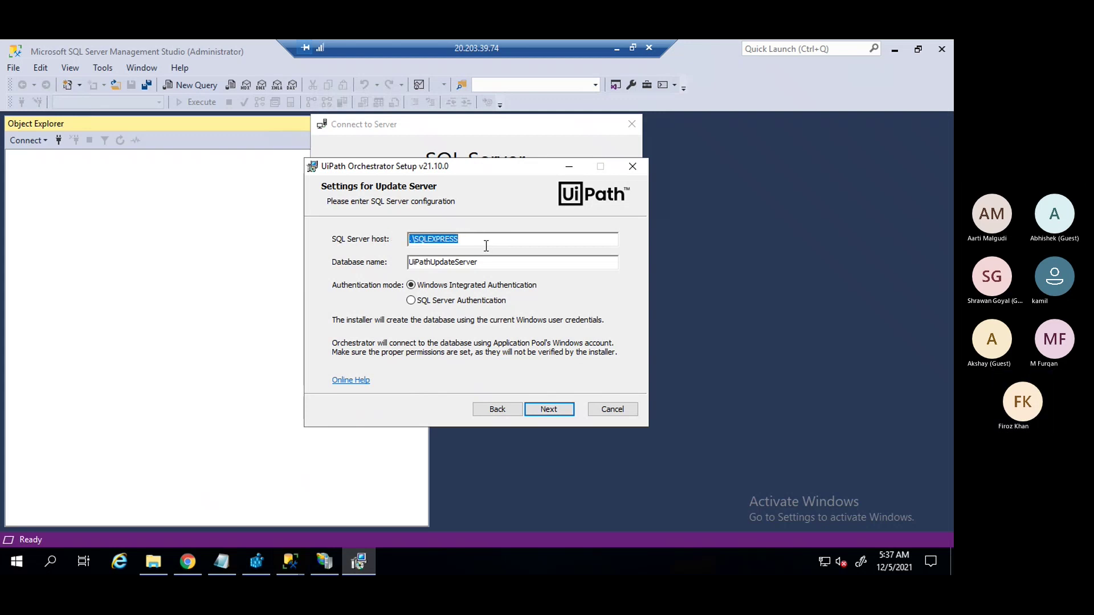
{"action": "key", "text": "ctrl+v"}
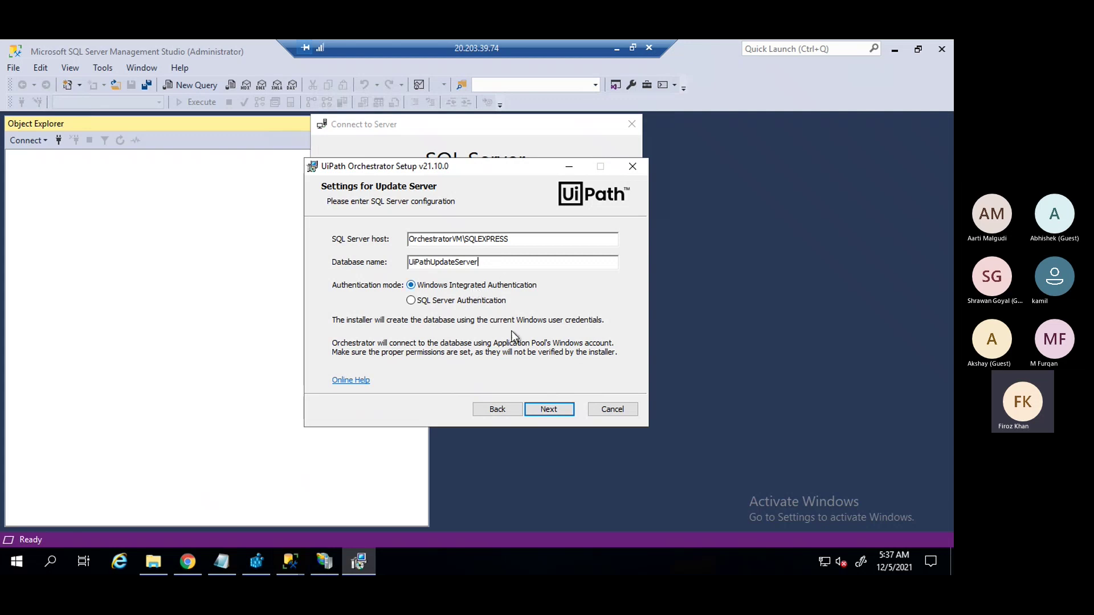
{"action": "left_click", "coordinate": [548, 409]}
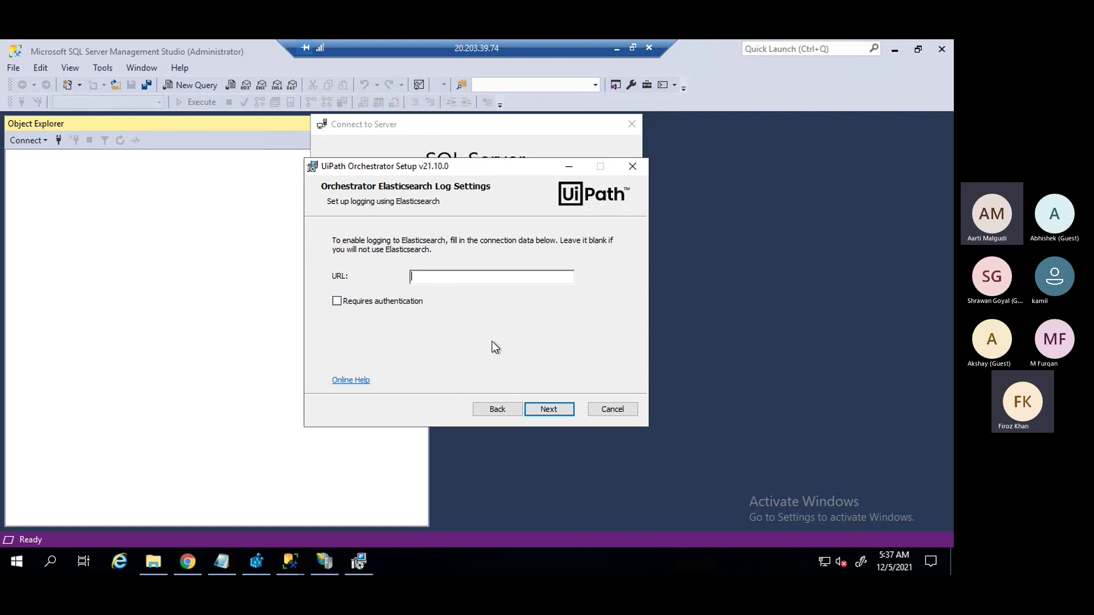
Skip Elasticsearch logging and enter the host administrator password and its confirmation.
{"action": "left_click", "coordinate": [546, 410]}
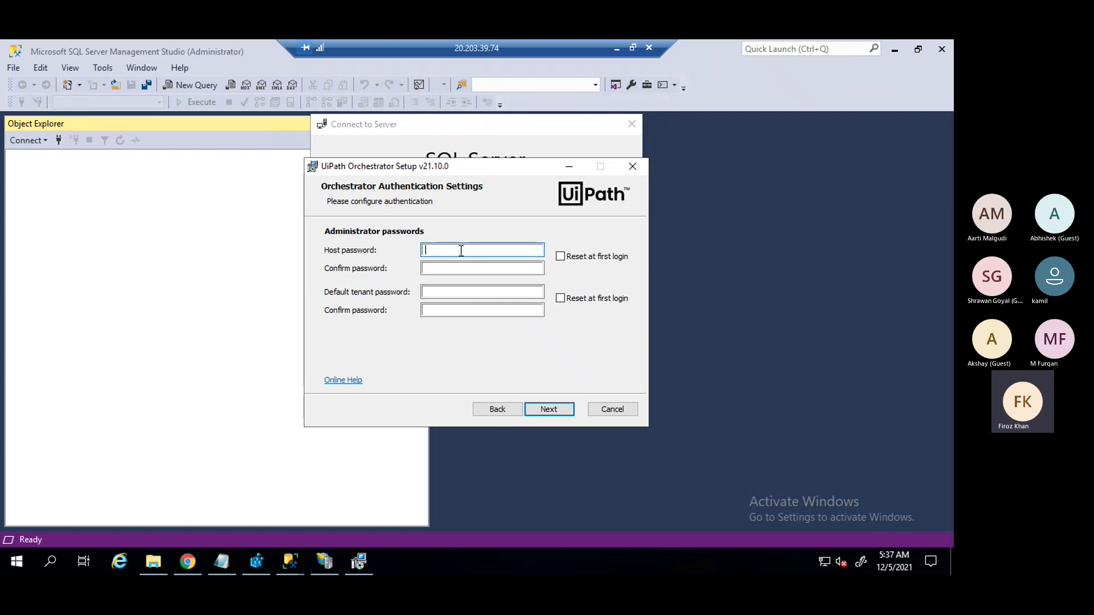
{"action": "left_click", "coordinate": [473, 293]}
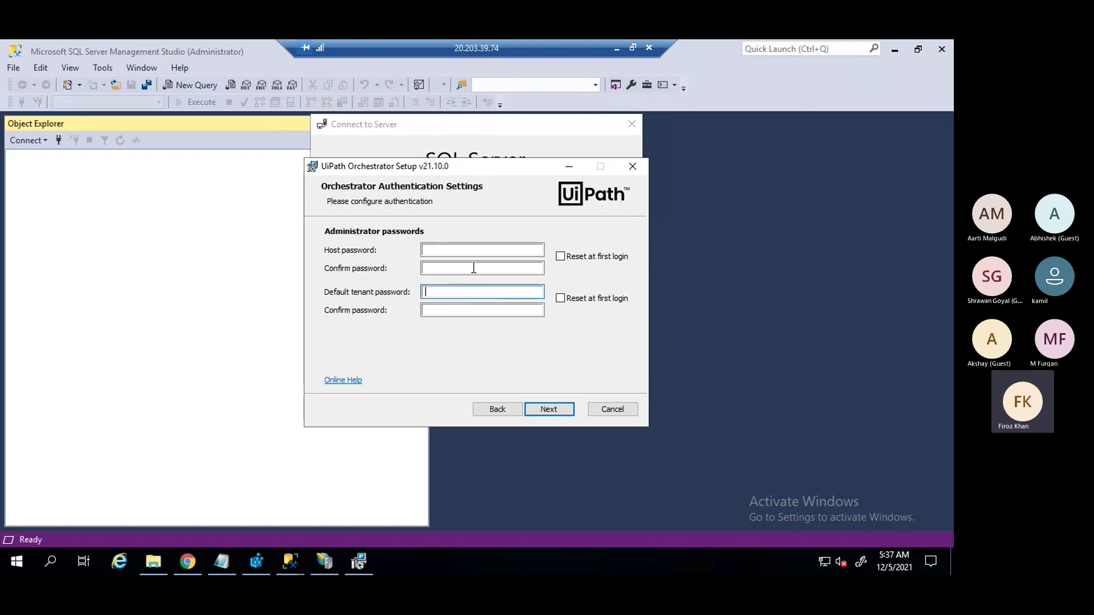
{"action": "left_click", "coordinate": [441, 251]}
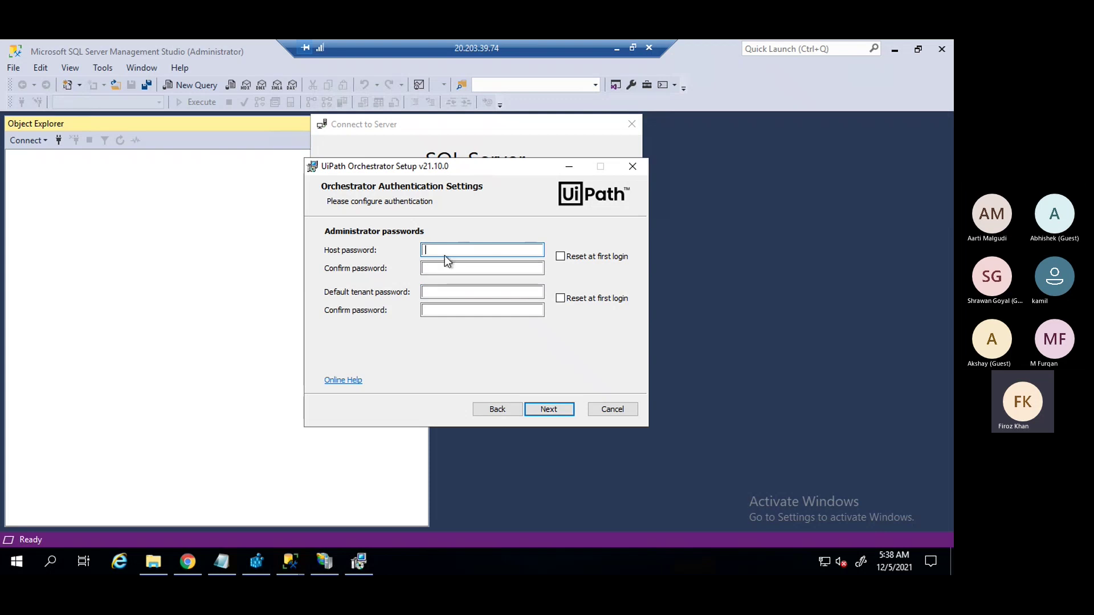
{"action": "type", "text": "•••••••"}
{"action": "key", "text": "Tab"}
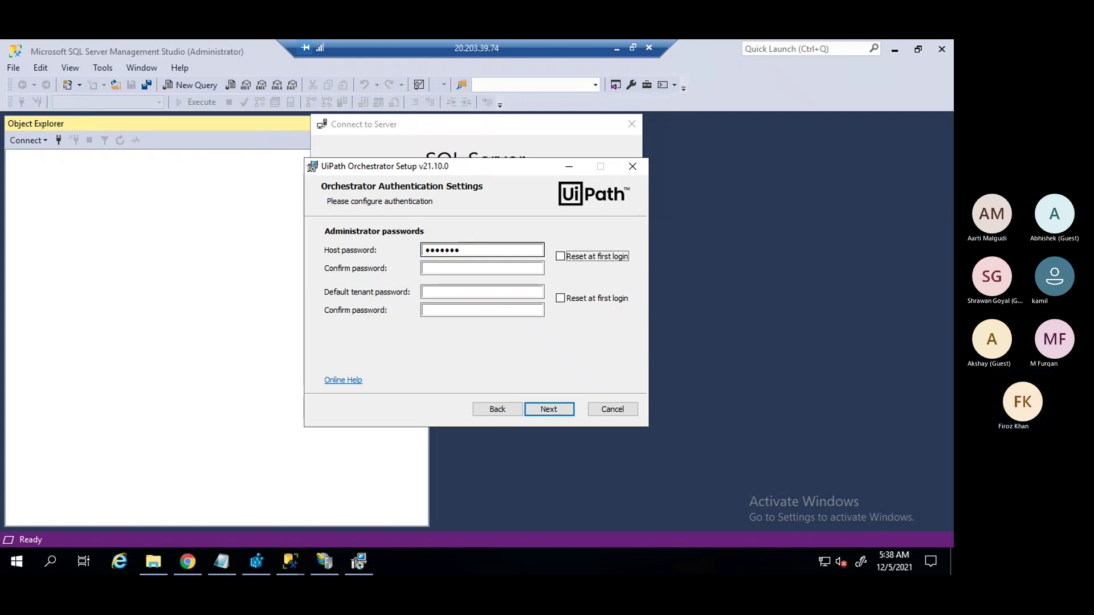
{"action": "left_click", "coordinate": [473, 269]}
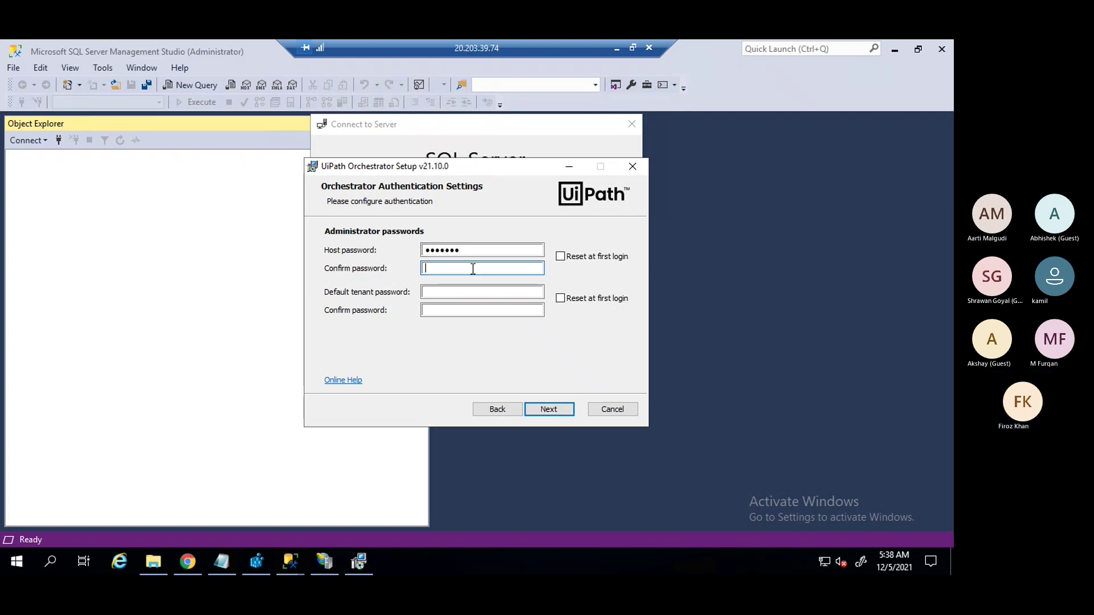
{"action": "type", "text": "••••••••••••••"}
{"action": "left_click", "coordinate": [471, 292]}
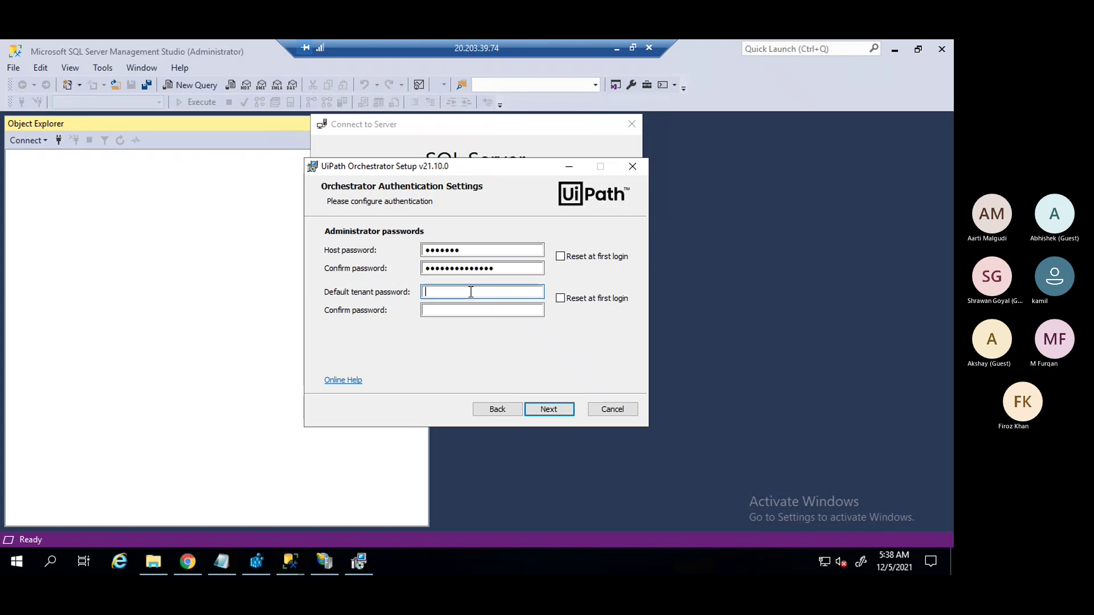
{"action": "type", "text": "•"}
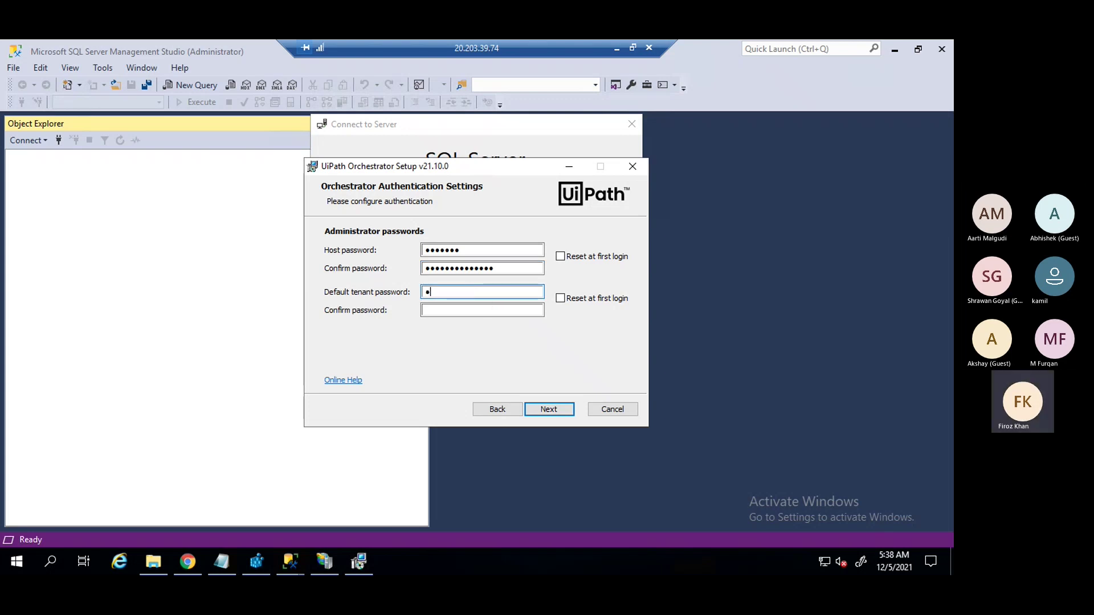
{"action": "key", "text": "BackSpace"}
{"action": "left_click", "coordinate": [470, 249]}
{"action": "key", "text": "BackSpace"}
{"action": "key", "text": "BackSpace"}
{"action": "key", "text": "BackSpace"}
{"action": "key", "text": "BackSpace"}
{"action": "key", "text": "BackSpace"}
{"action": "key", "text": "BackSpace"}
{"action": "key", "text": "BackSpace"}
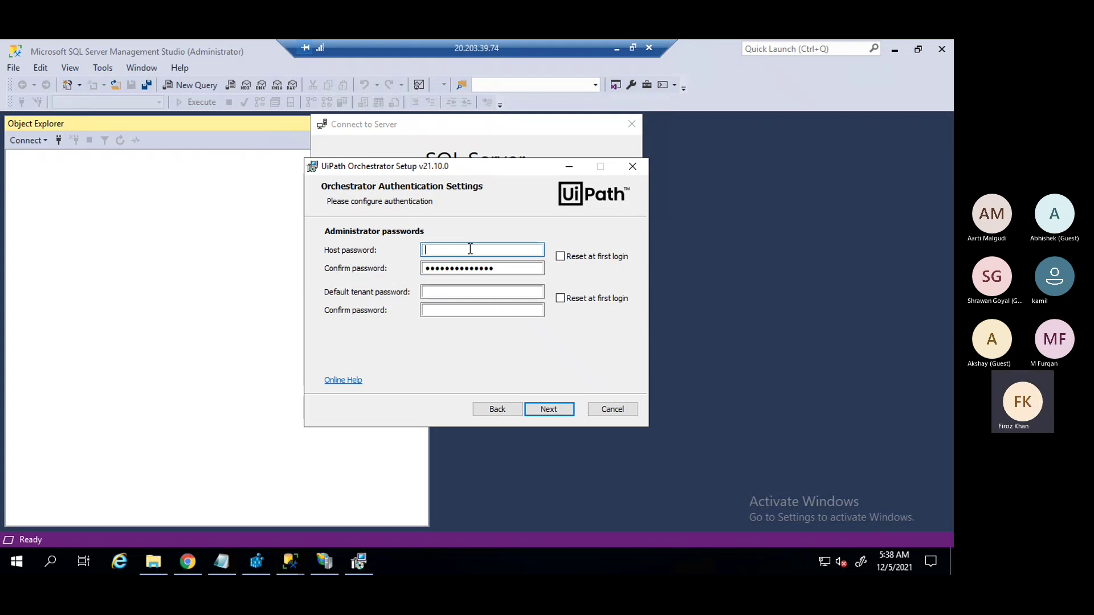
{"action": "type", "text": "••••••••••••••"}
Enter the default tenant administrator password and its confirmation.
{"action": "left_click", "coordinate": [473, 289]}
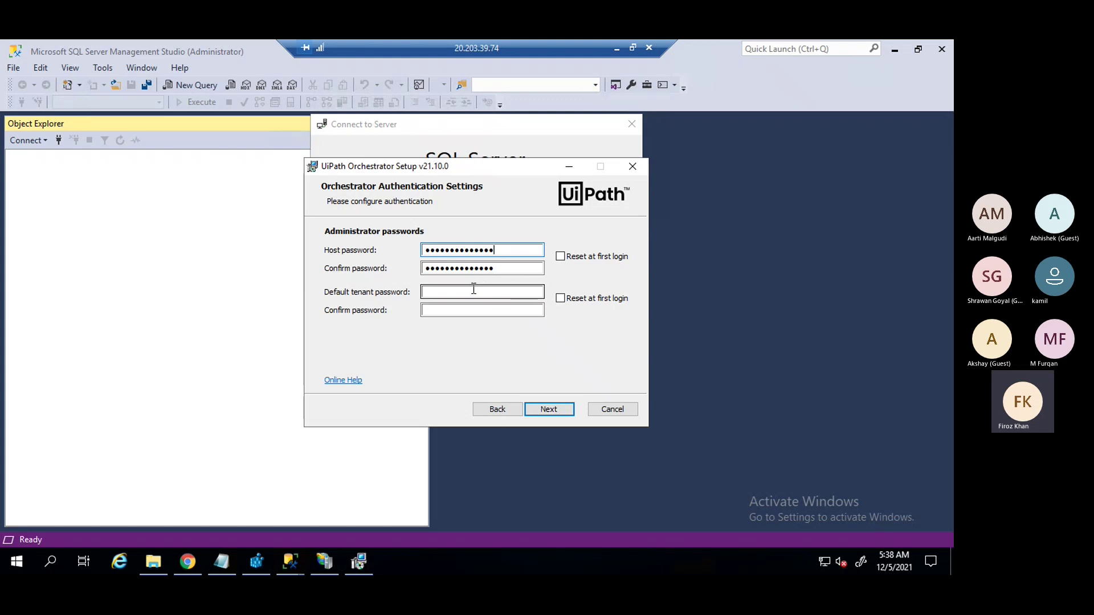
{"action": "type", "text": "•••••••"}
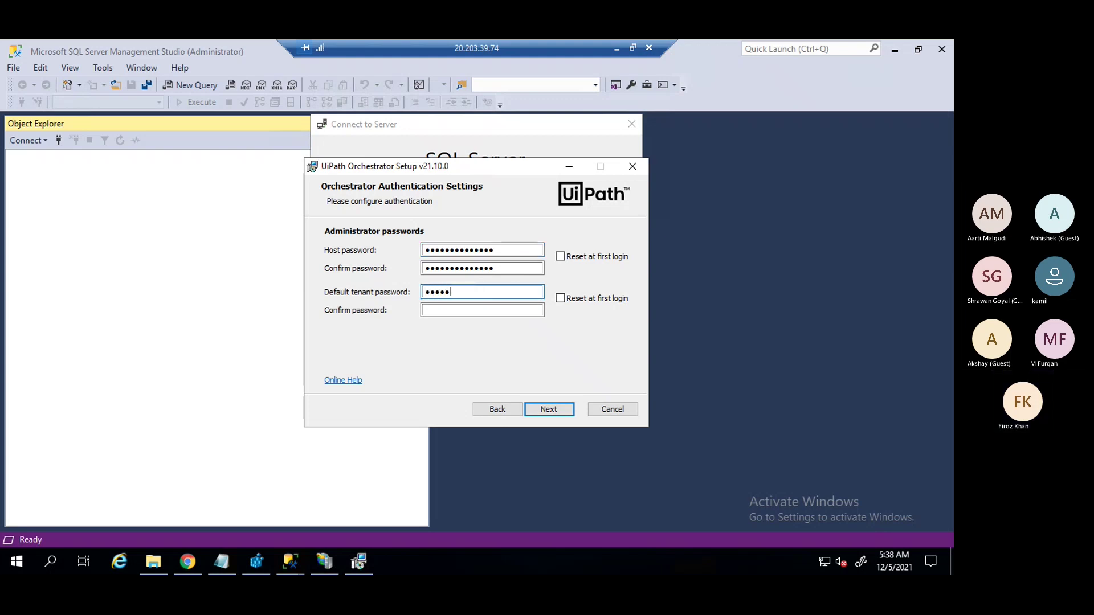
{"action": "type", "text": "•••••••"}
{"action": "left_click", "coordinate": [473, 310]}
{"action": "type", "text": "•••••••"}
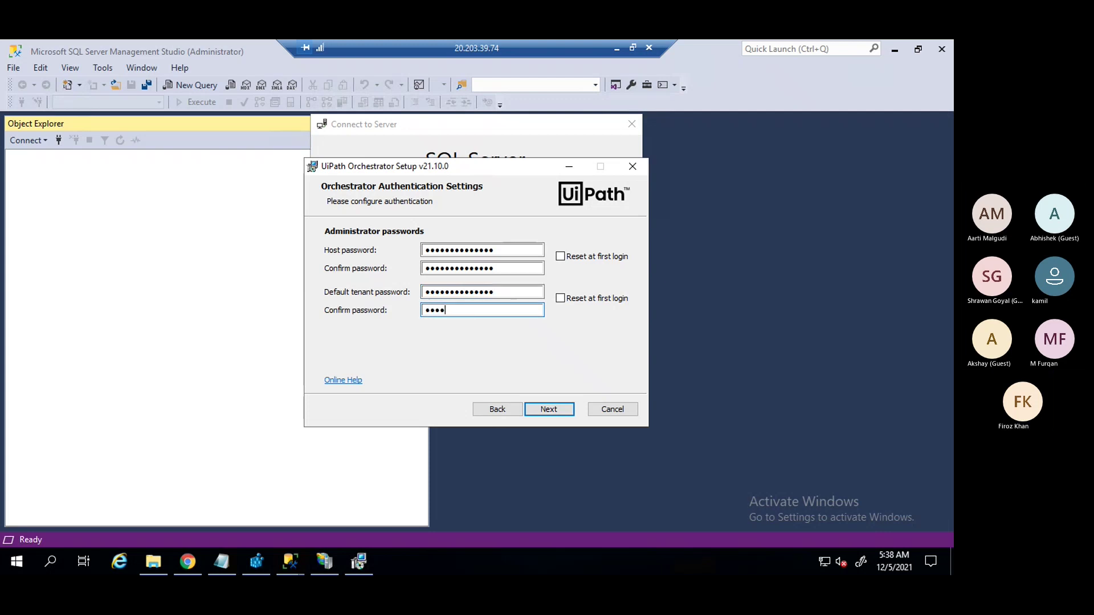
{"action": "type", "text": "•••••••"}
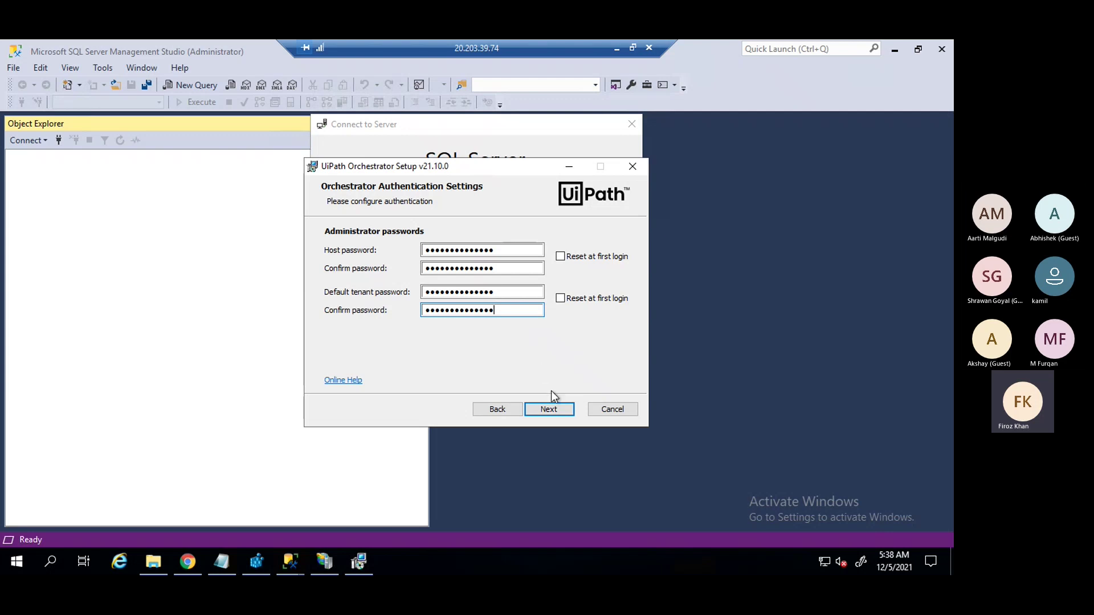
Replace the Insights SQL Server host .\SQLEXPRESS with OrchestratorVM\SQLEXPRESS copied from SSMS.
{"action": "left_click", "coordinate": [553, 409]}
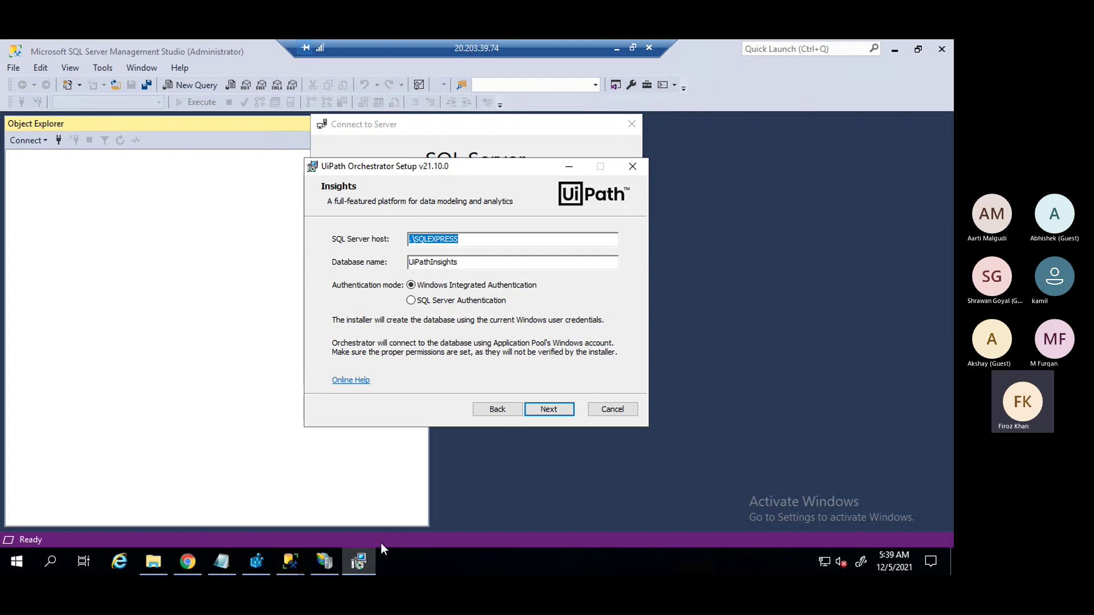
{"action": "left_click", "coordinate": [298, 559]}
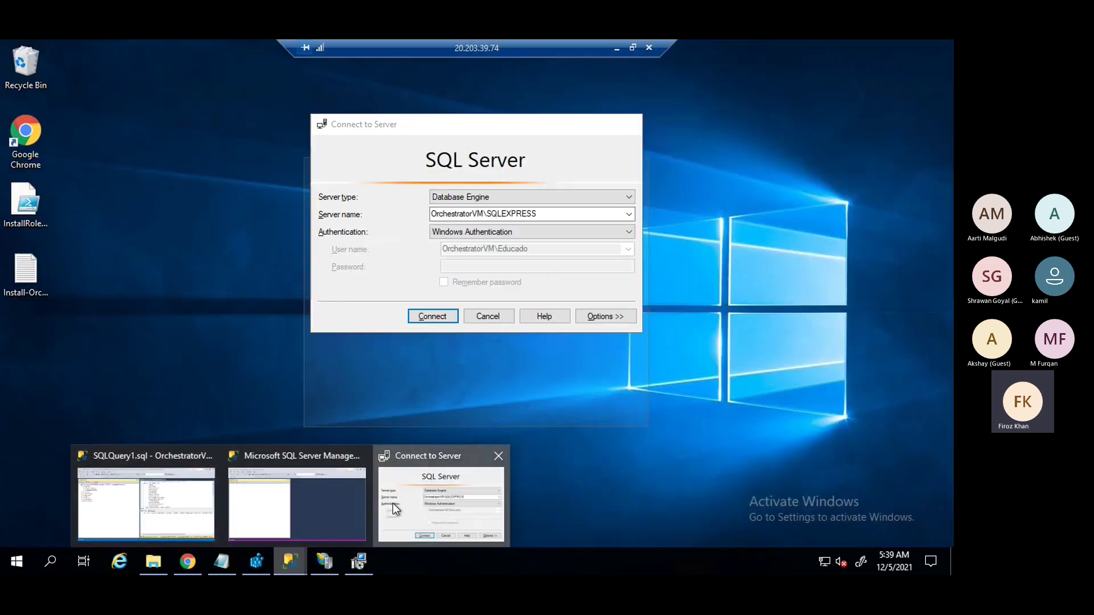
{"action": "left_click", "coordinate": [392, 504]}
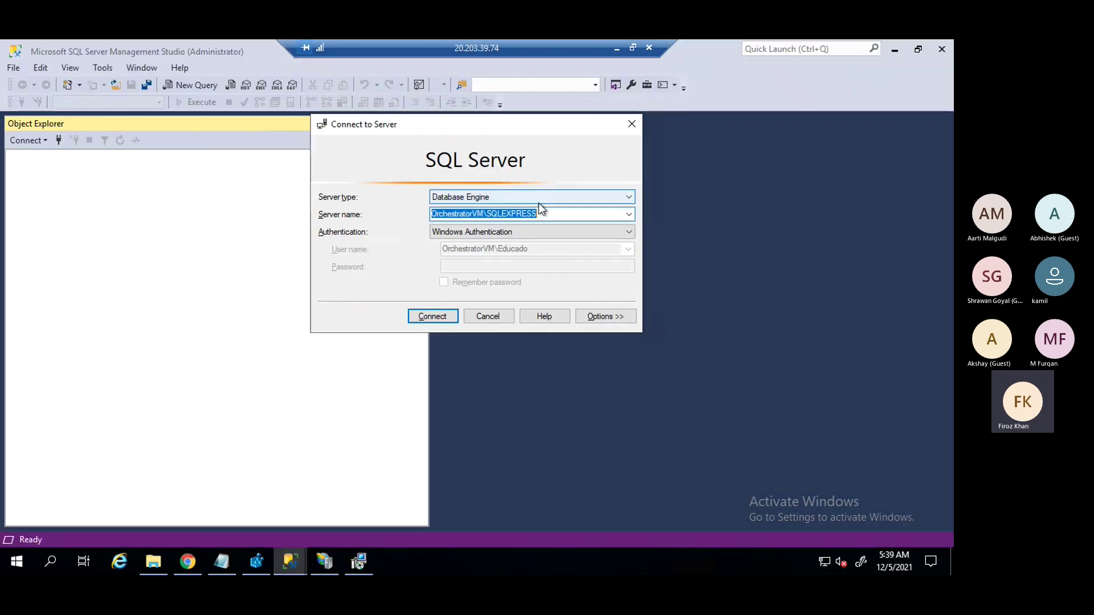
{"action": "left_click", "coordinate": [551, 213]}
{"action": "left_click_drag", "start_coordinate": [550, 213], "coordinate": [410, 212]}
{"action": "key", "text": "ctrl+c"}
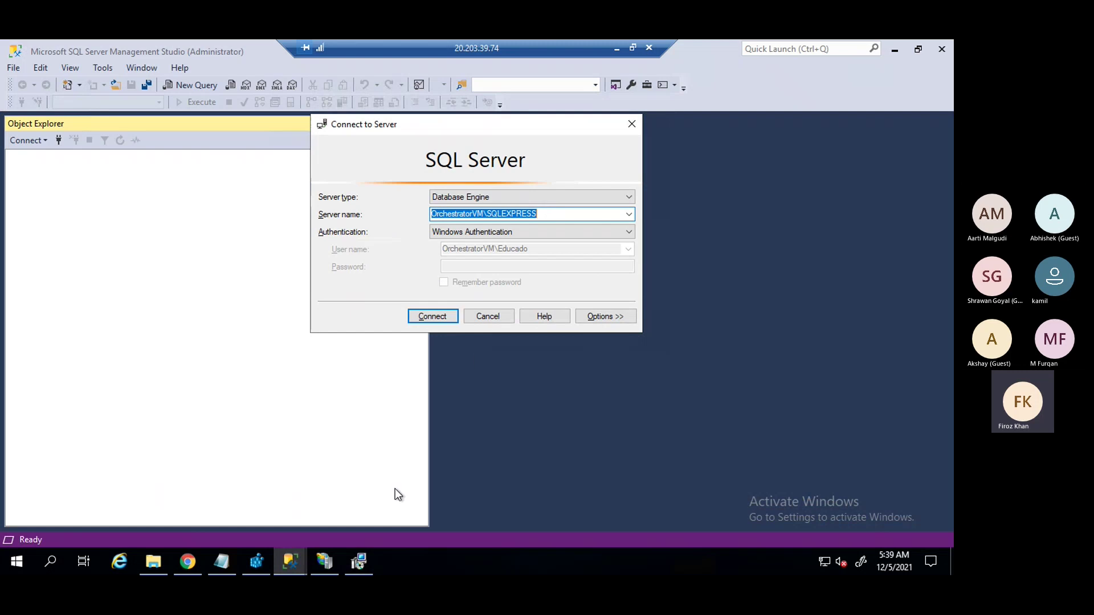
{"action": "left_click", "coordinate": [358, 562]}
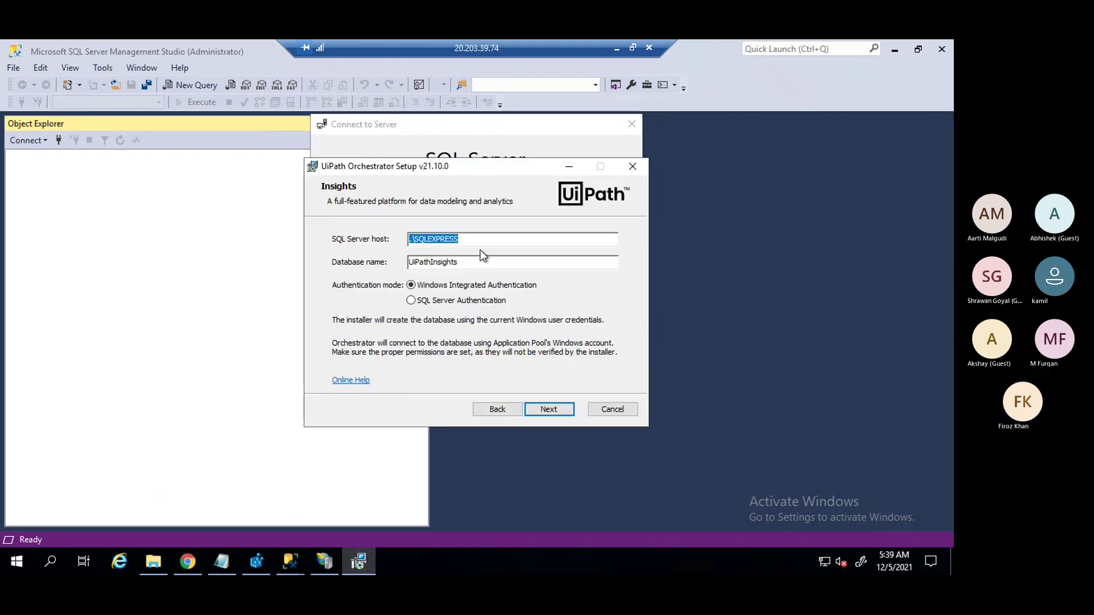
{"action": "left_click", "coordinate": [479, 241]}
{"action": "left_click_drag", "start_coordinate": [493, 242], "coordinate": [383, 241]}
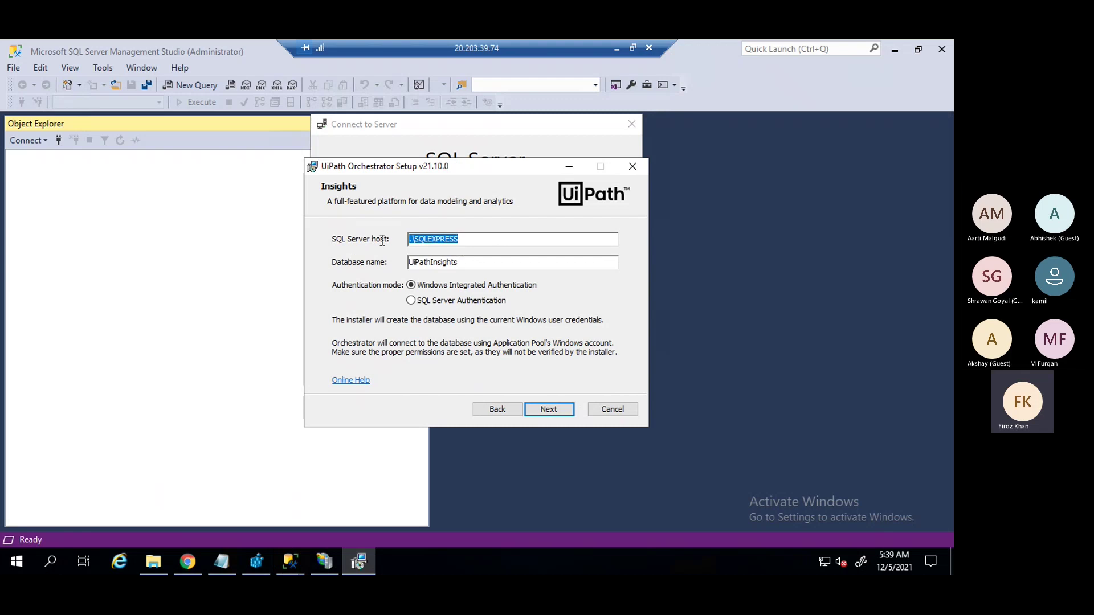
{"action": "key", "text": "ctrl+v"}
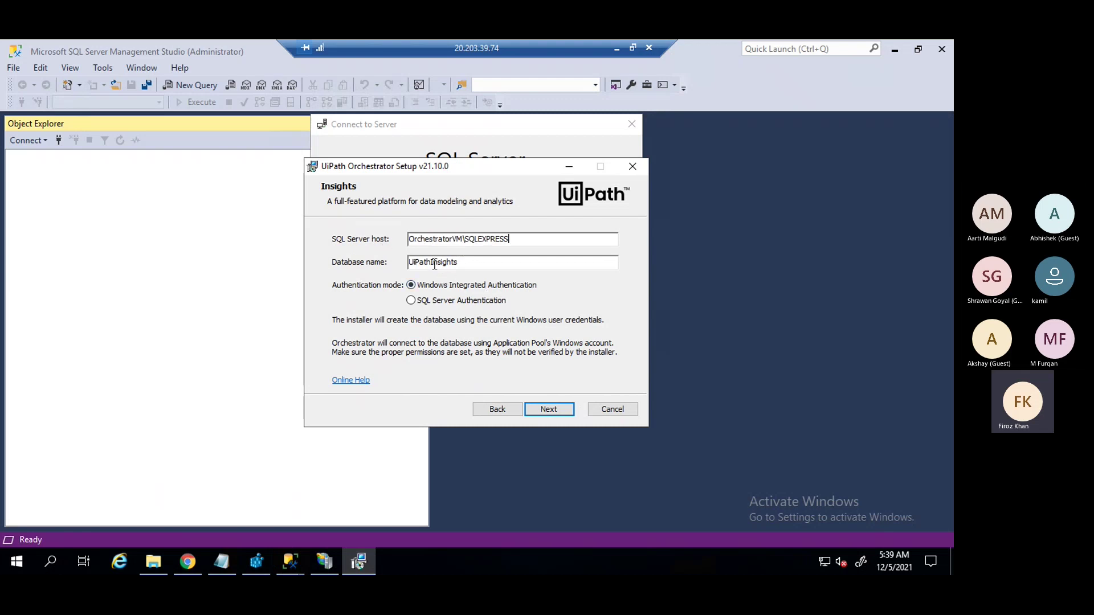
Set the Test Automation SQL Server host to OrchestratorVM\SQLEXPRESS and start the installation.
{"action": "left_click", "coordinate": [558, 408]}
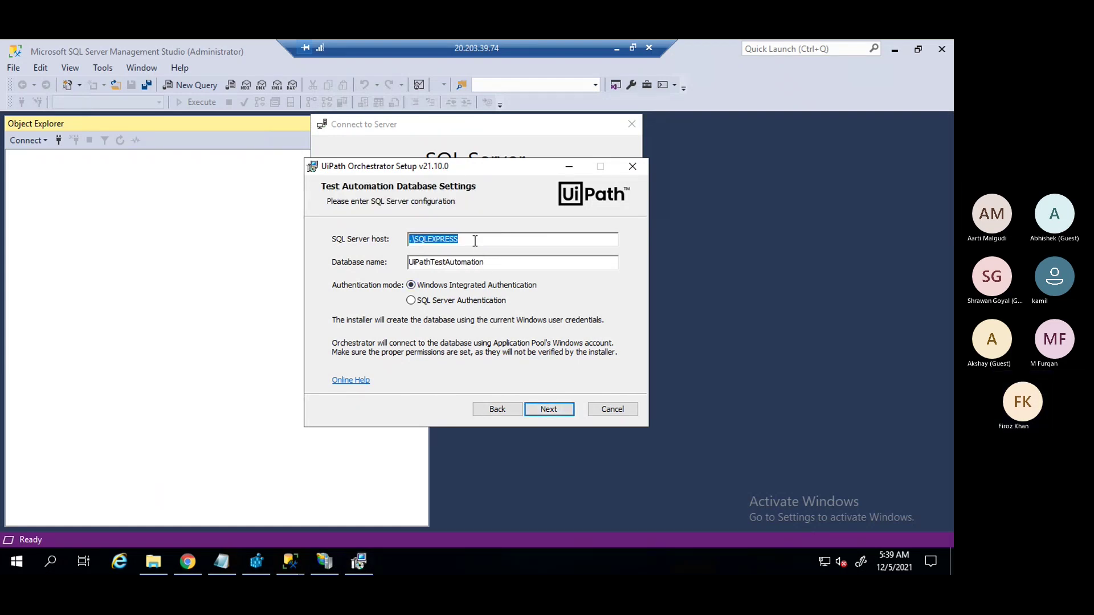
{"action": "left_click_drag", "start_coordinate": [474, 241], "coordinate": [384, 247]}
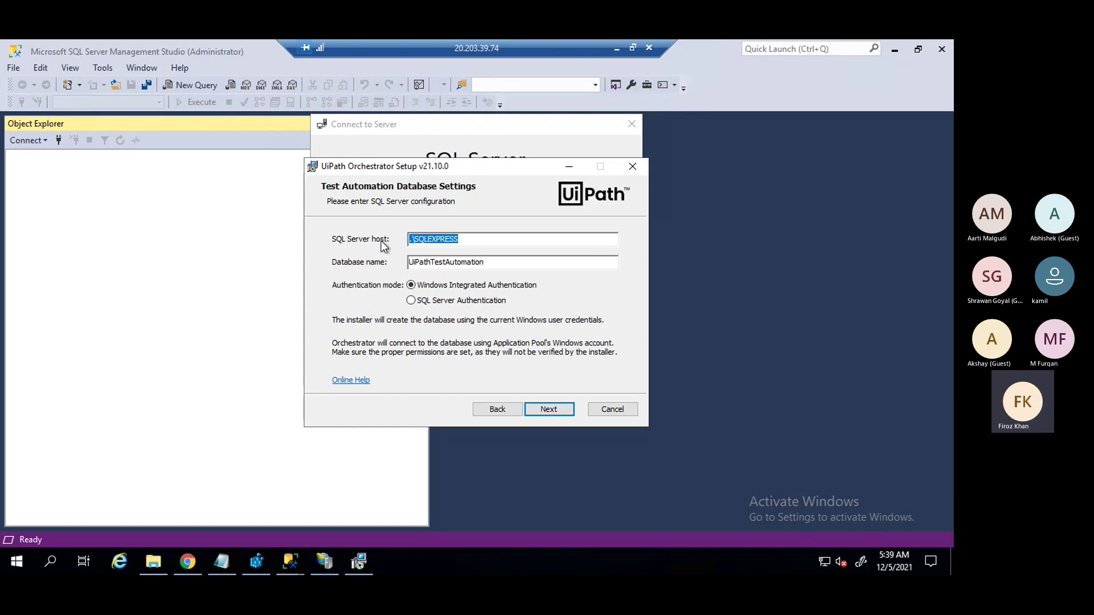
{"action": "key", "text": "ctrl+v"}
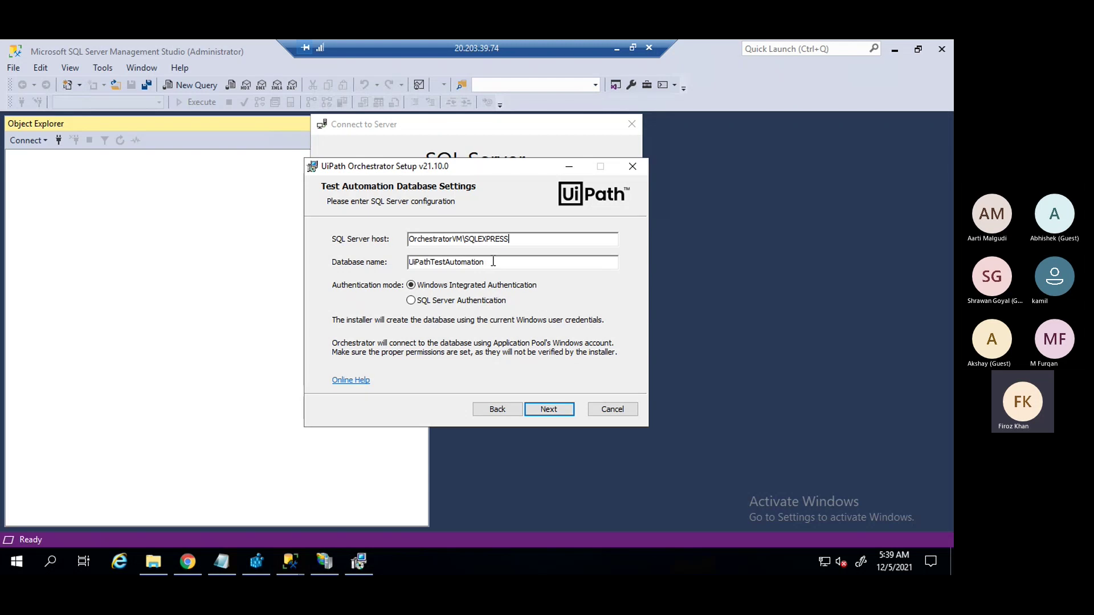
{"action": "left_click", "coordinate": [548, 408]}
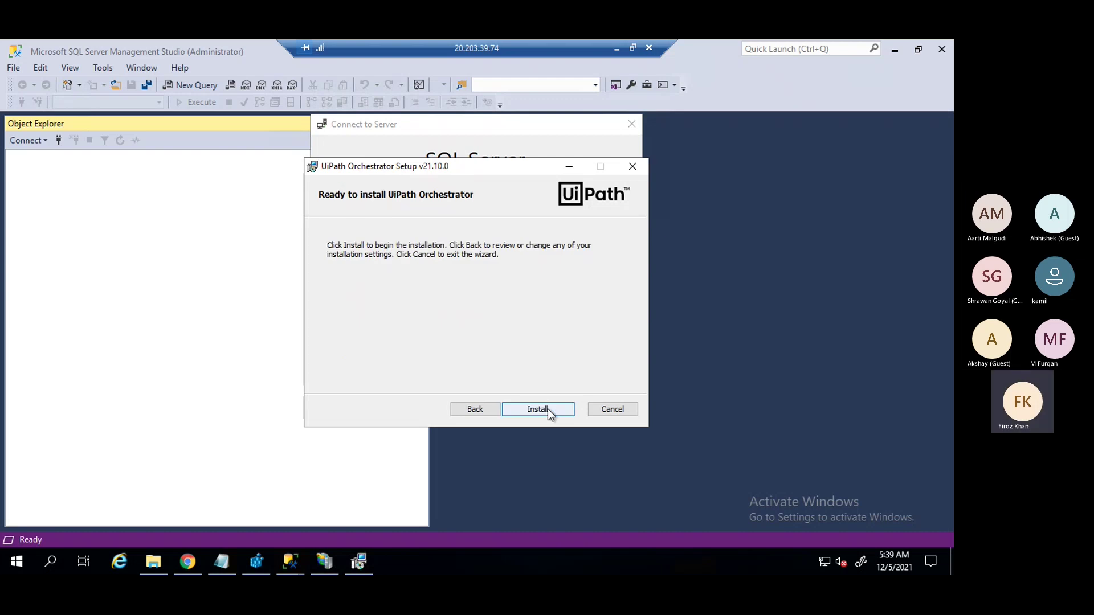
{"action": "left_click", "coordinate": [548, 409]}
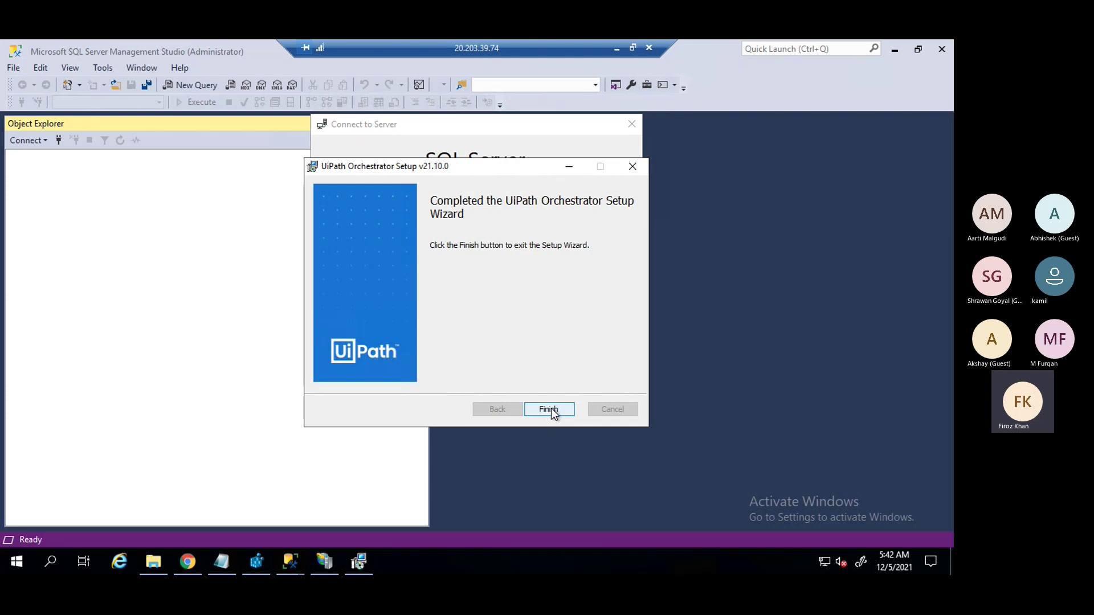
Click Finish to close the completed UiPath Orchestrator Setup wizard.
{"action": "left_click", "coordinate": [568, 410]}
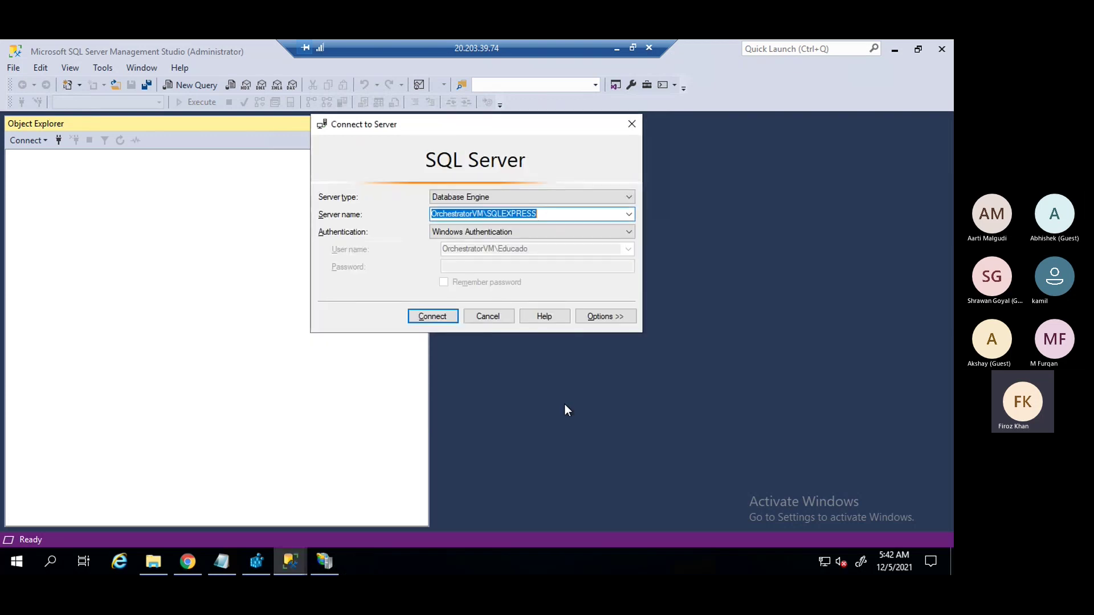
Connect to OrchestratorVM\SQLEXPRESS, check UiPathOrchestratorEducado and its Tables, then minimize Management Studio.
{"action": "left_click", "coordinate": [441, 319]}
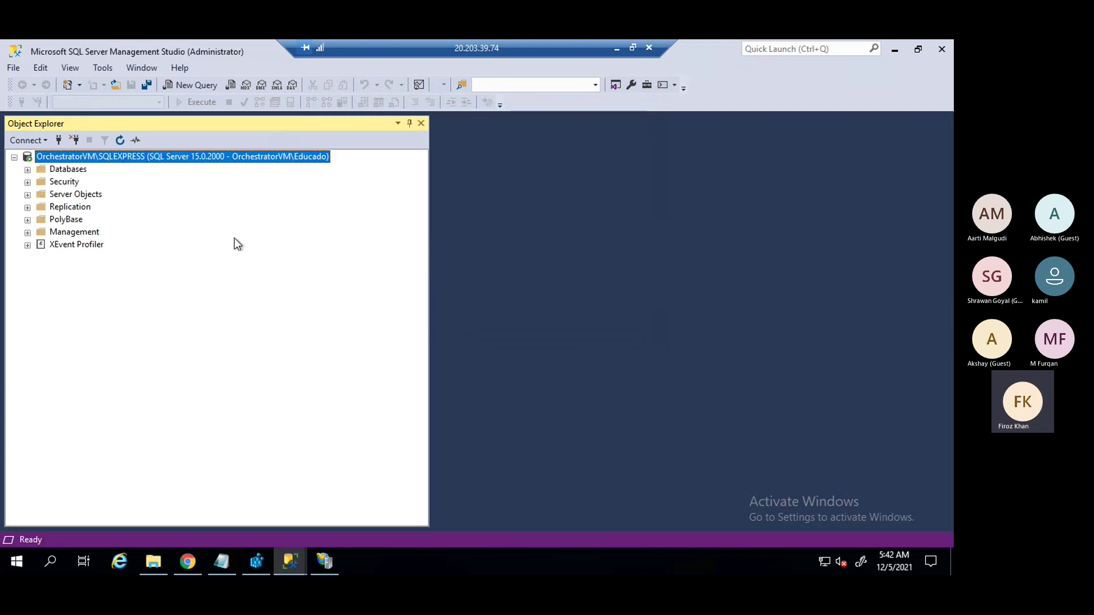
{"action": "left_click", "coordinate": [27, 169]}
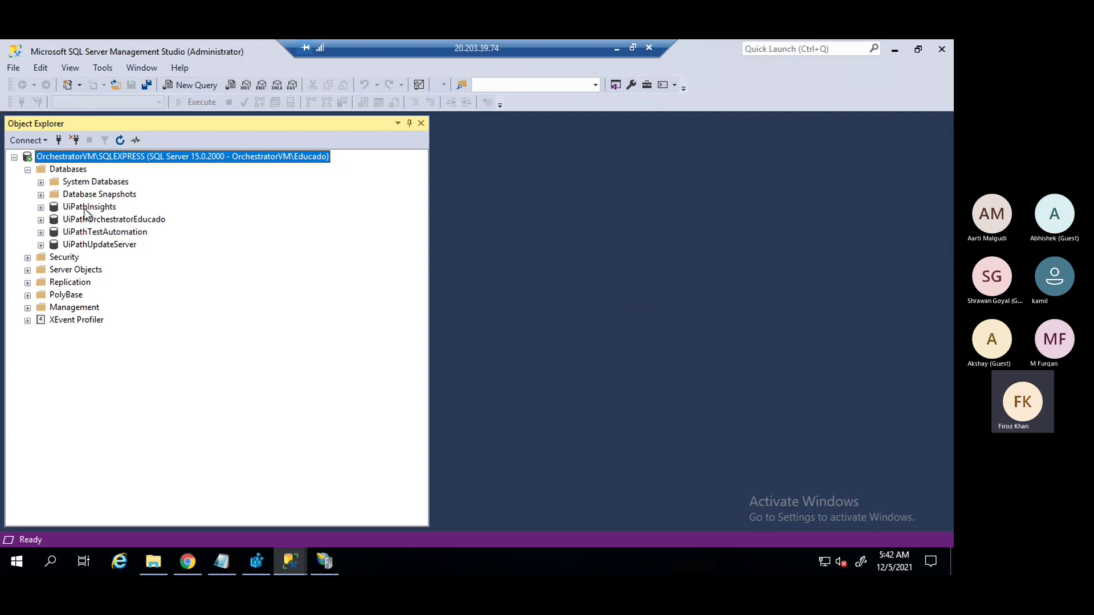
{"action": "left_click", "coordinate": [129, 223]}
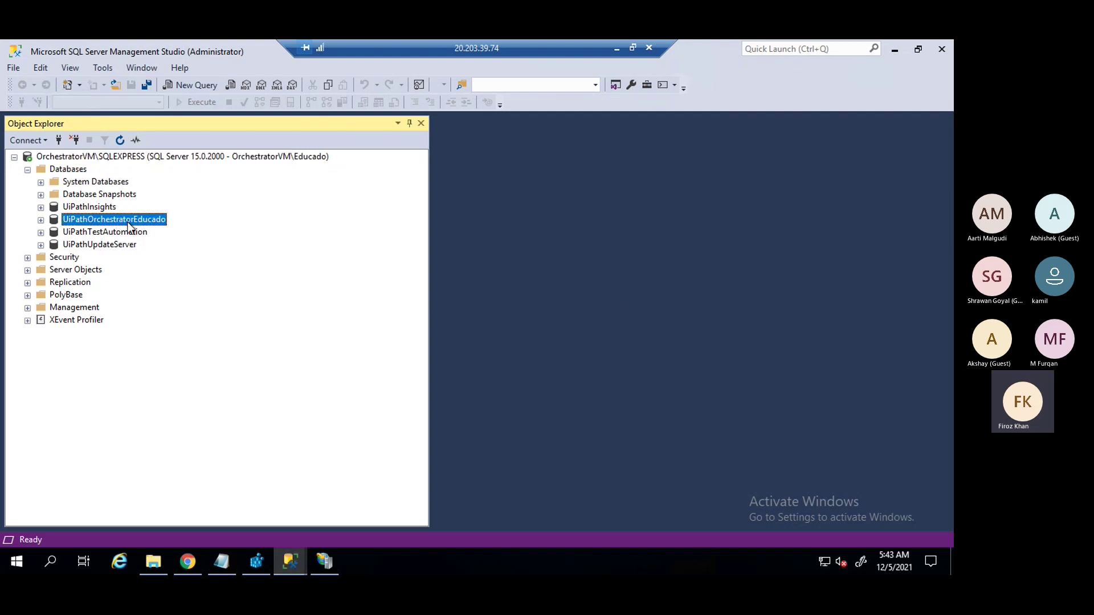
{"action": "left_click", "coordinate": [40, 220]}
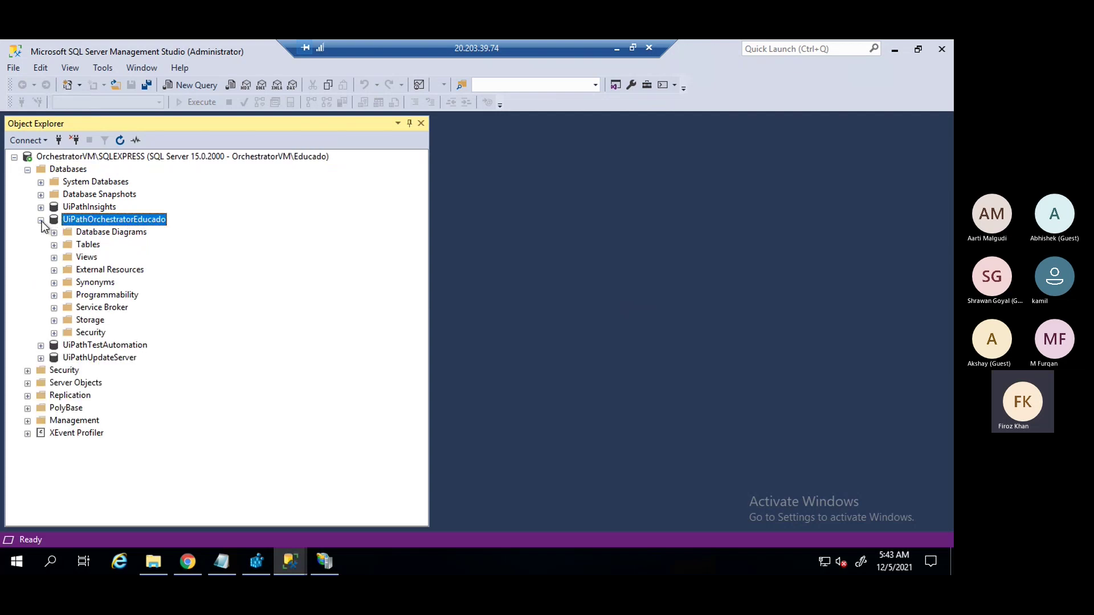
{"action": "left_click", "coordinate": [54, 245]}
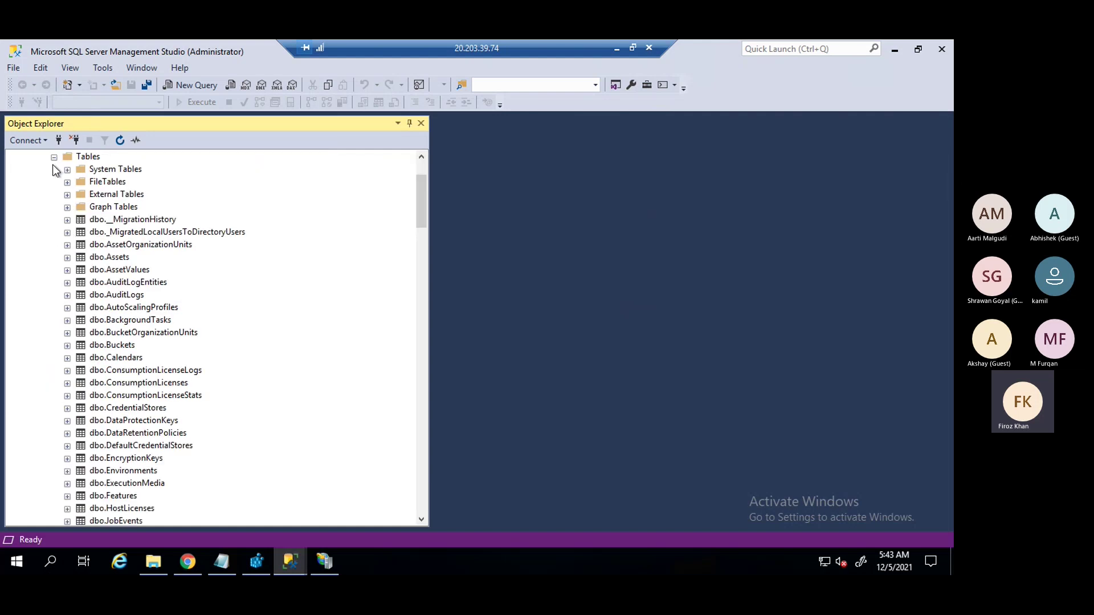
{"action": "left_click", "coordinate": [55, 158]}
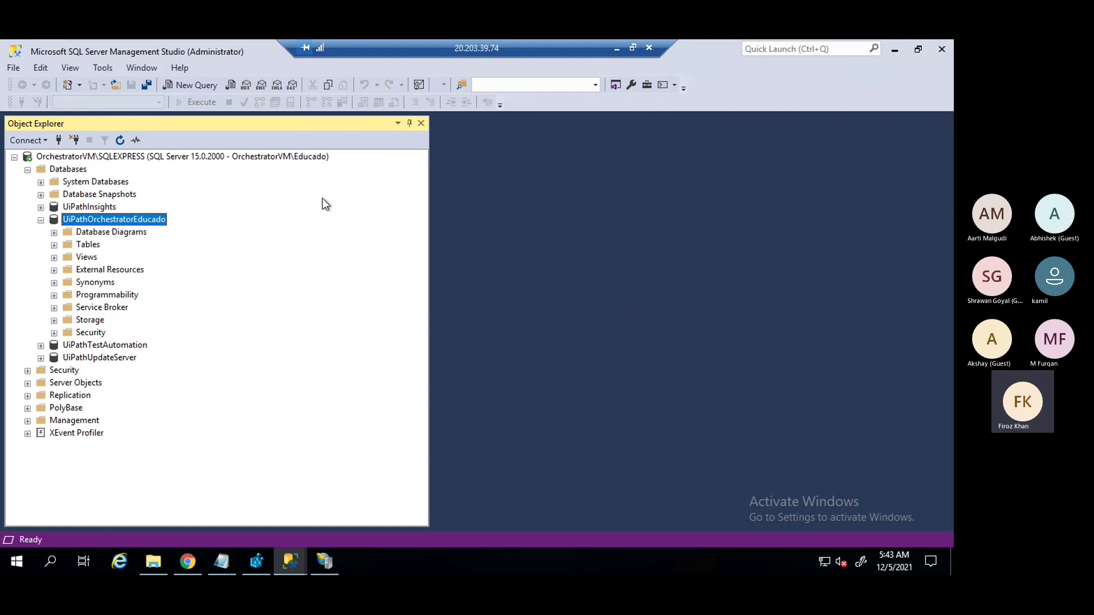
{"action": "mouse_move", "coordinate": [194, 559]}
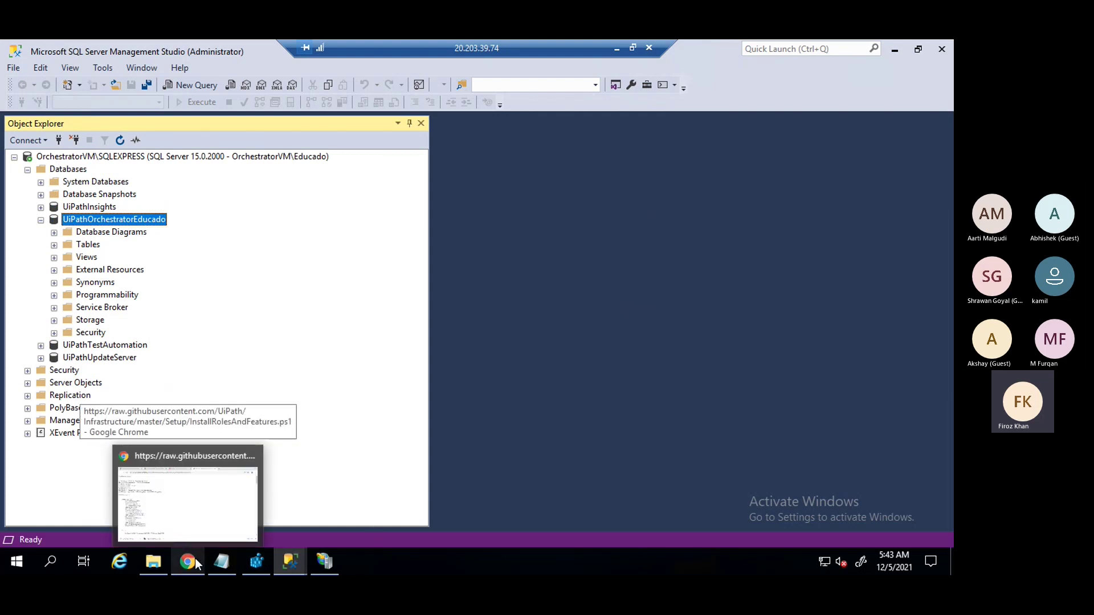
{"action": "left_click", "coordinate": [889, 53]}
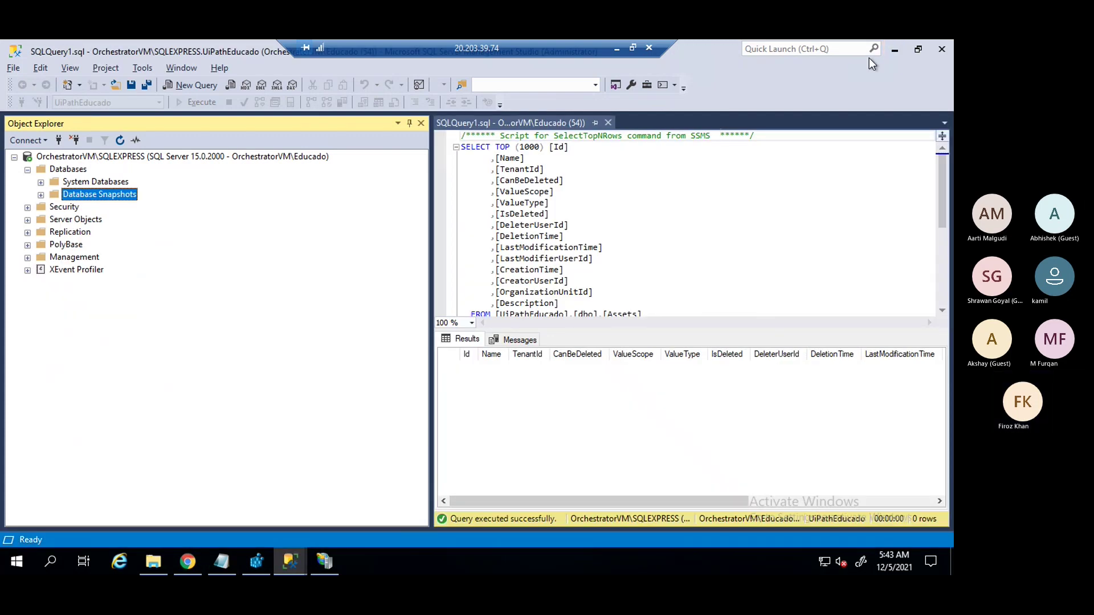
{"action": "left_click", "coordinate": [897, 51]}
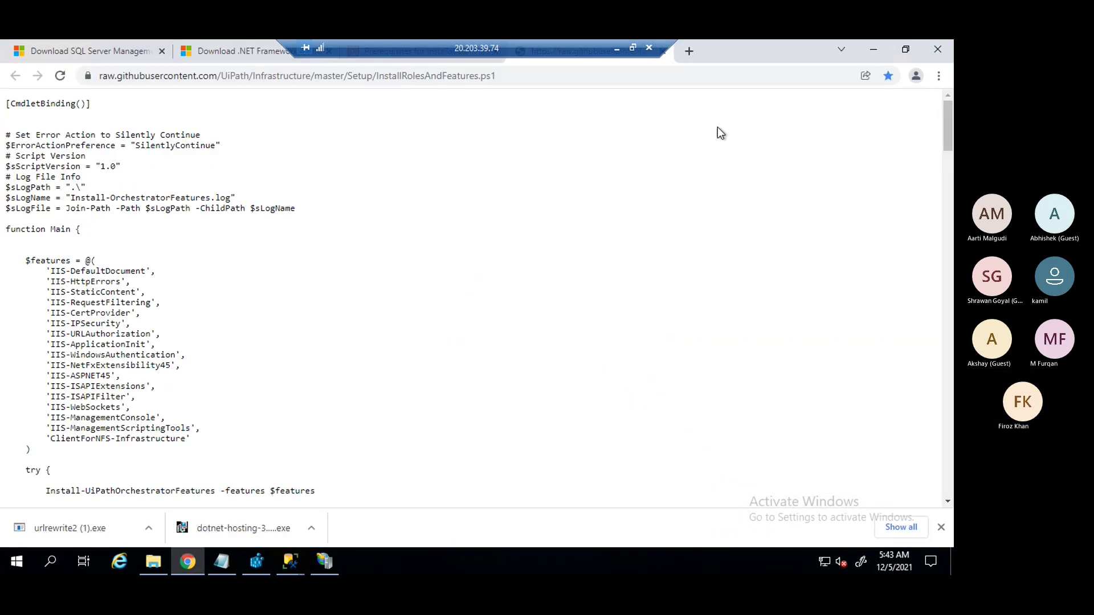
{"action": "left_click", "coordinate": [175, 72]}
{"action": "type", "text": "OrchestratorVM\\SQLEXPRESS"}
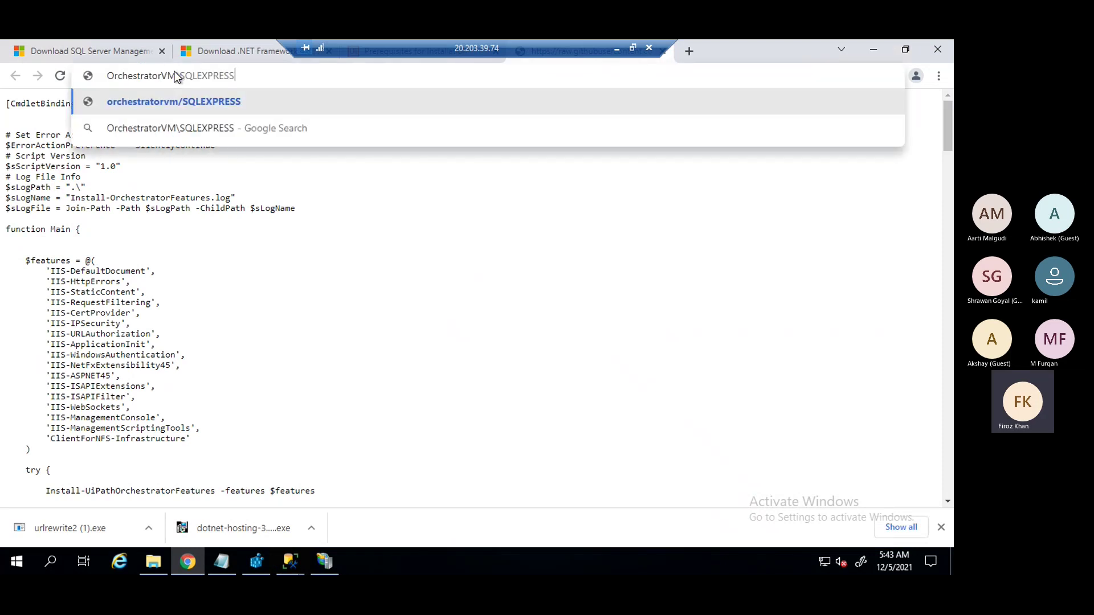
{"action": "key", "text": "ctrl+a"}
{"action": "key", "text": "BackSpace"}
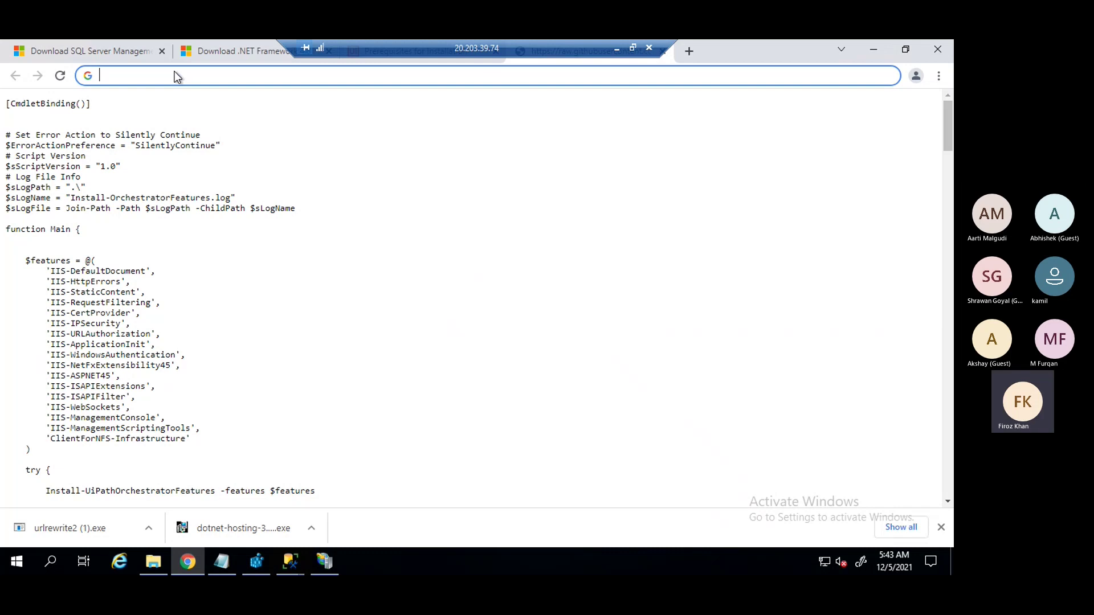
{"action": "left_click", "coordinate": [222, 563]}
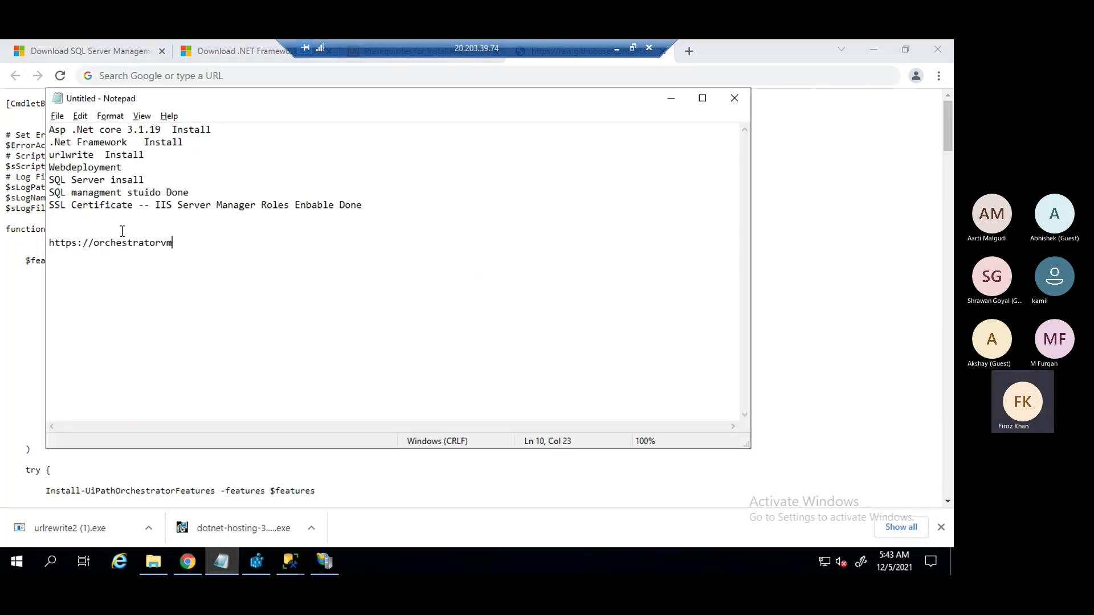
{"action": "left_click", "coordinate": [54, 232], "text": "shift"}
{"action": "key", "text": "ctrl+c"}
{"action": "left_click", "coordinate": [212, 78]}
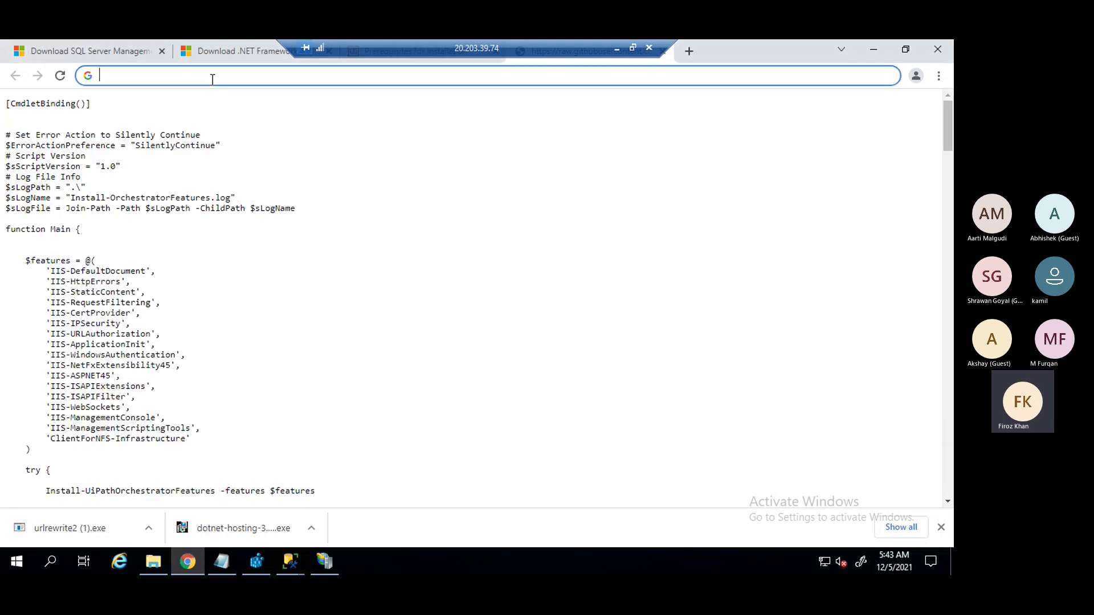
{"action": "key", "text": "ctrl+v"}
{"action": "key", "text": "Return"}
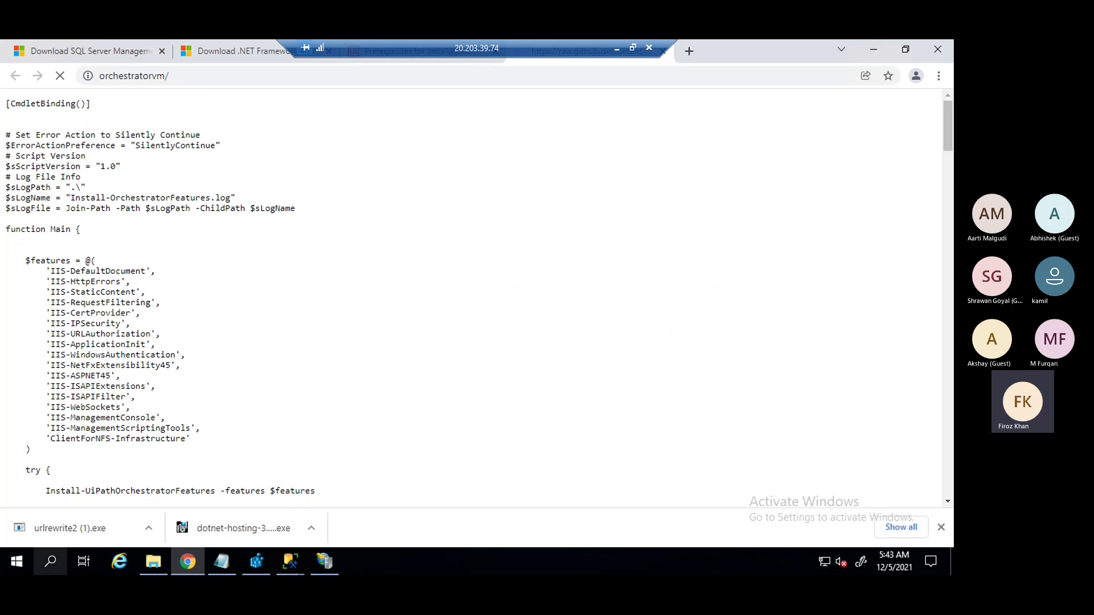
Launch IIS Manager by running inetmgr from the Run prompt.
{"action": "left_click", "coordinate": [871, 44]}
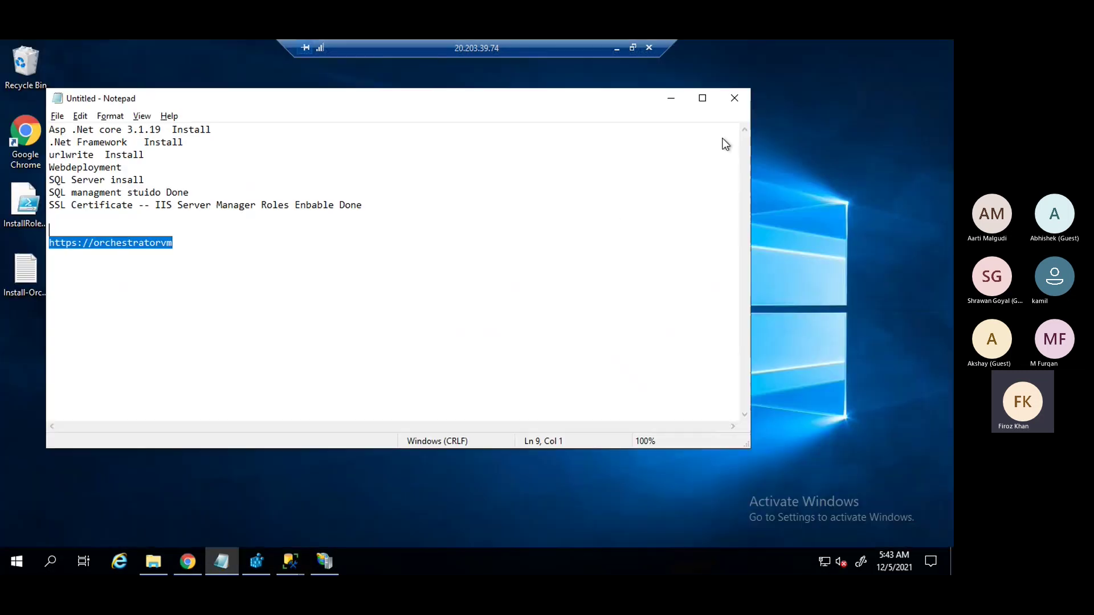
{"action": "left_click", "coordinate": [45, 563]}
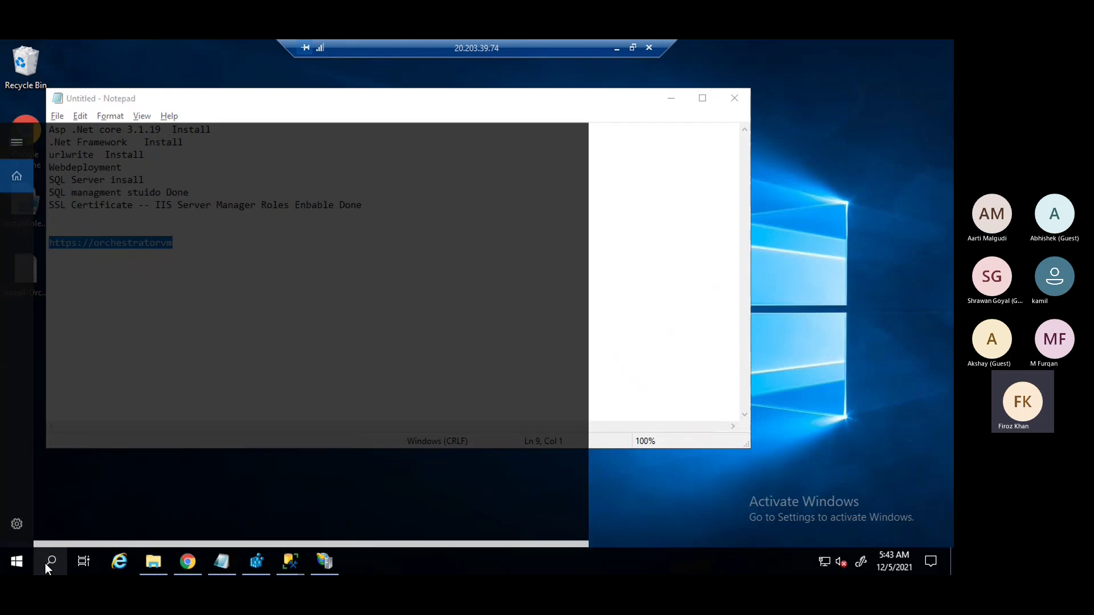
{"action": "type", "text": "run"}
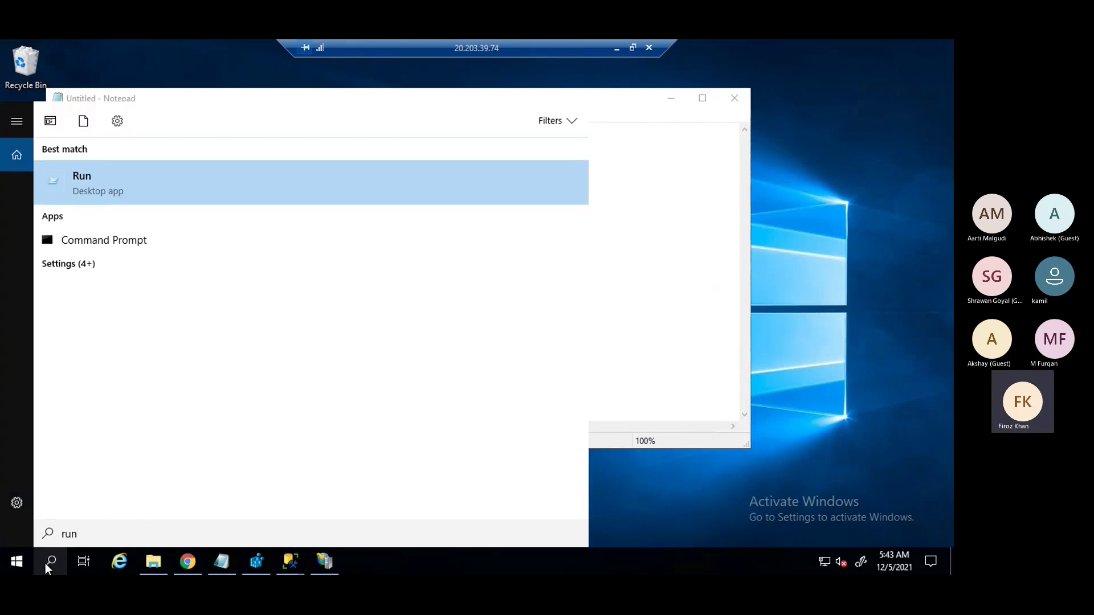
{"action": "key", "text": "Return"}
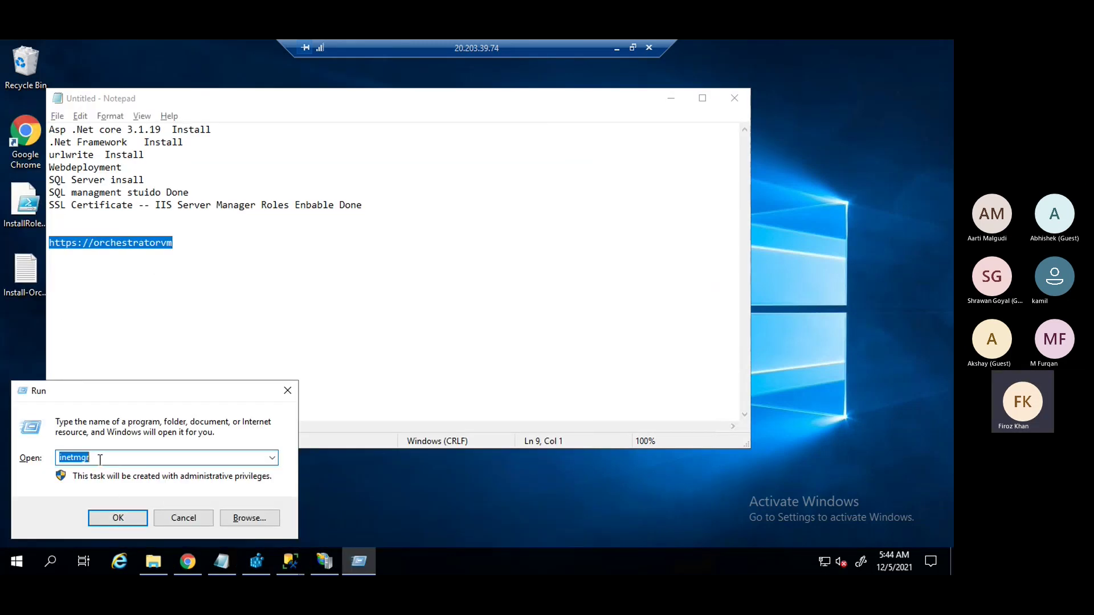
{"action": "left_click", "coordinate": [118, 518]}
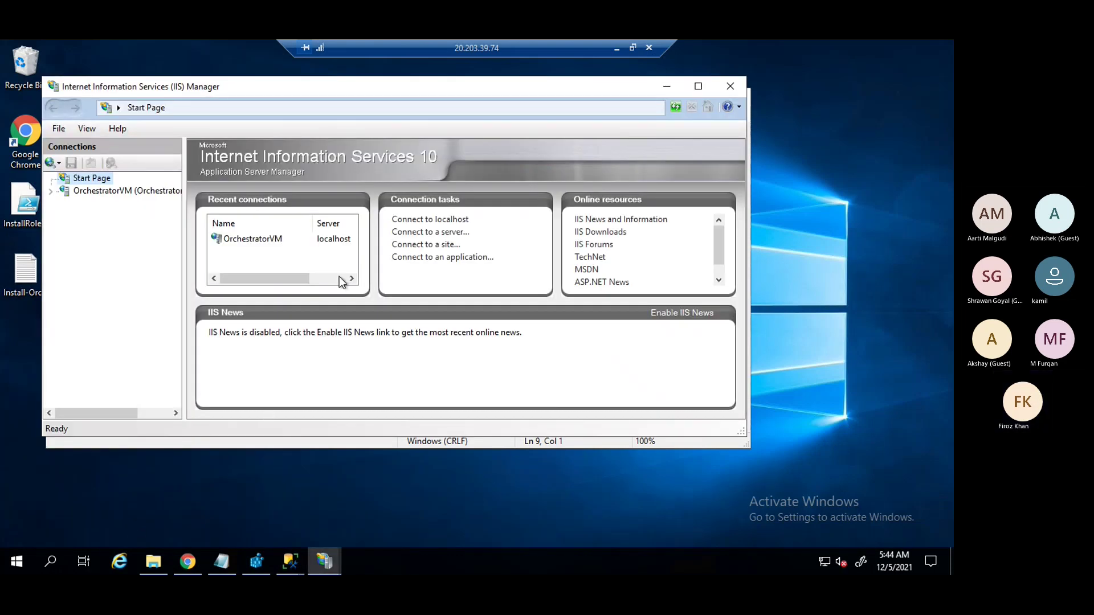
Restart the UiPath Orchestrator website under OrchestratorVM > Sites.
{"action": "left_click", "coordinate": [50, 191]}
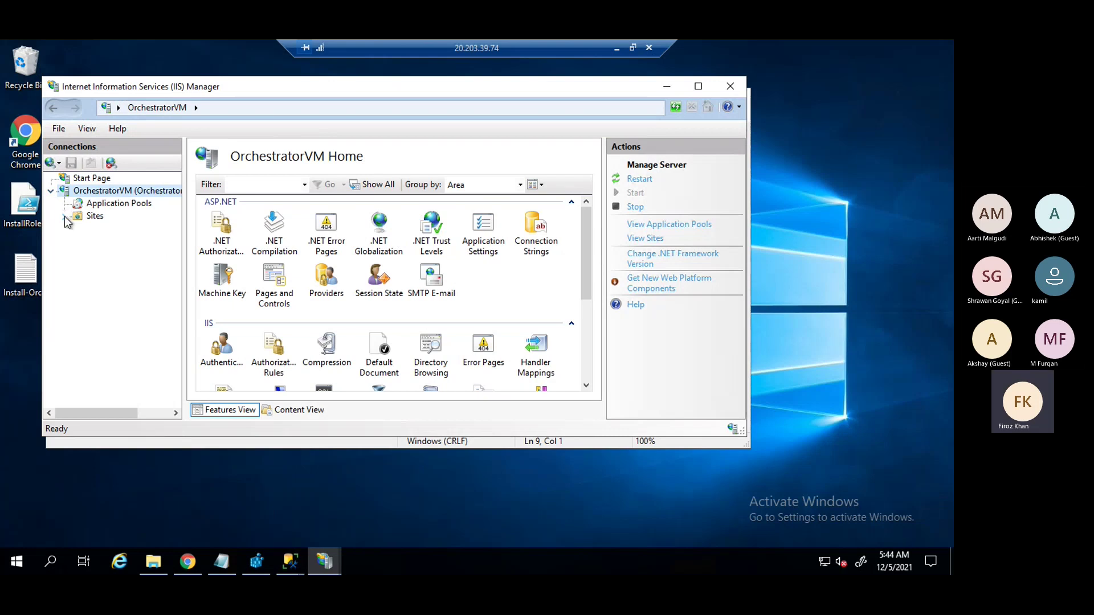
{"action": "left_click", "coordinate": [63, 216]}
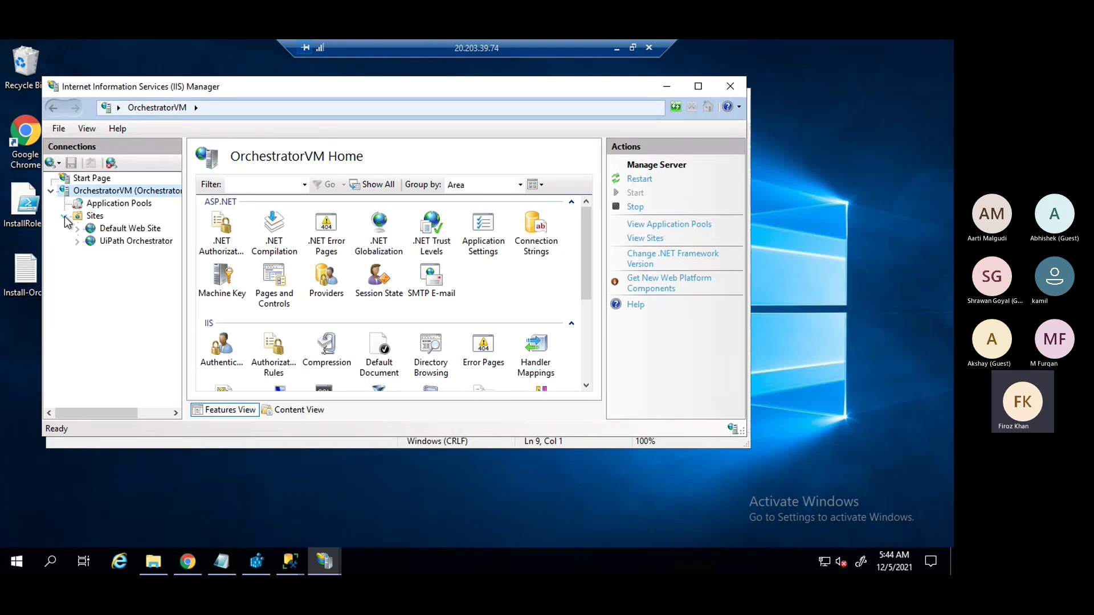
{"action": "left_click", "coordinate": [113, 242]}
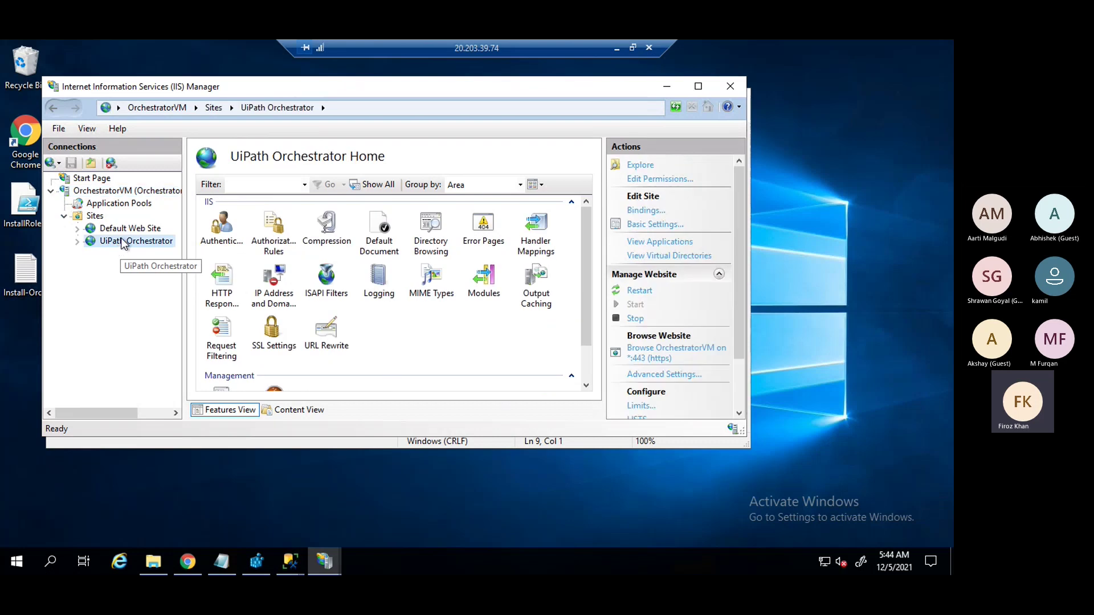
{"action": "left_click", "coordinate": [641, 292]}
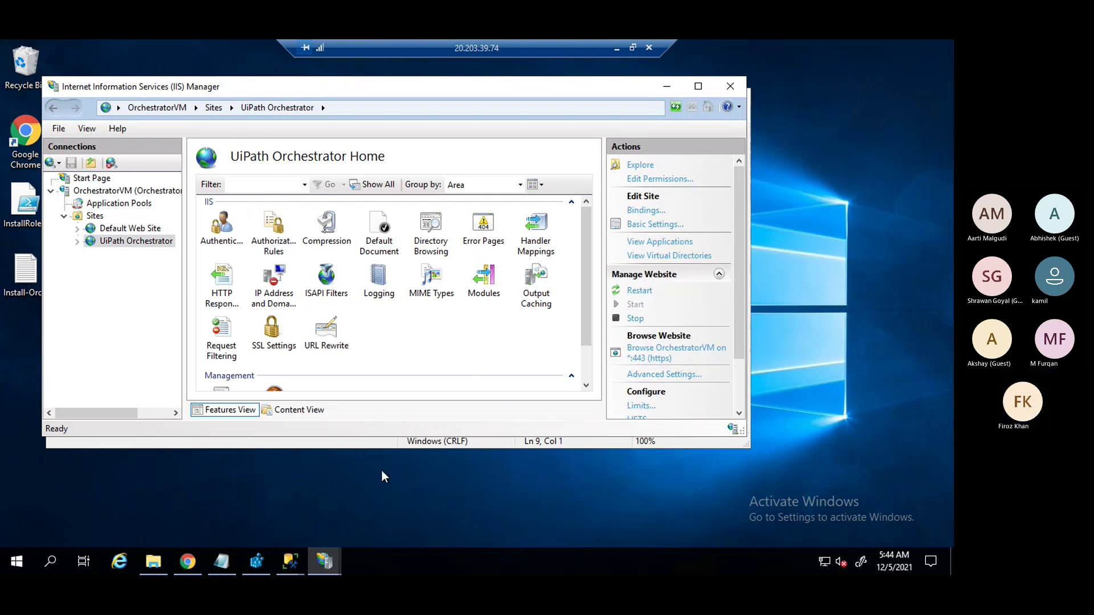
{"action": "left_click", "coordinate": [192, 562]}
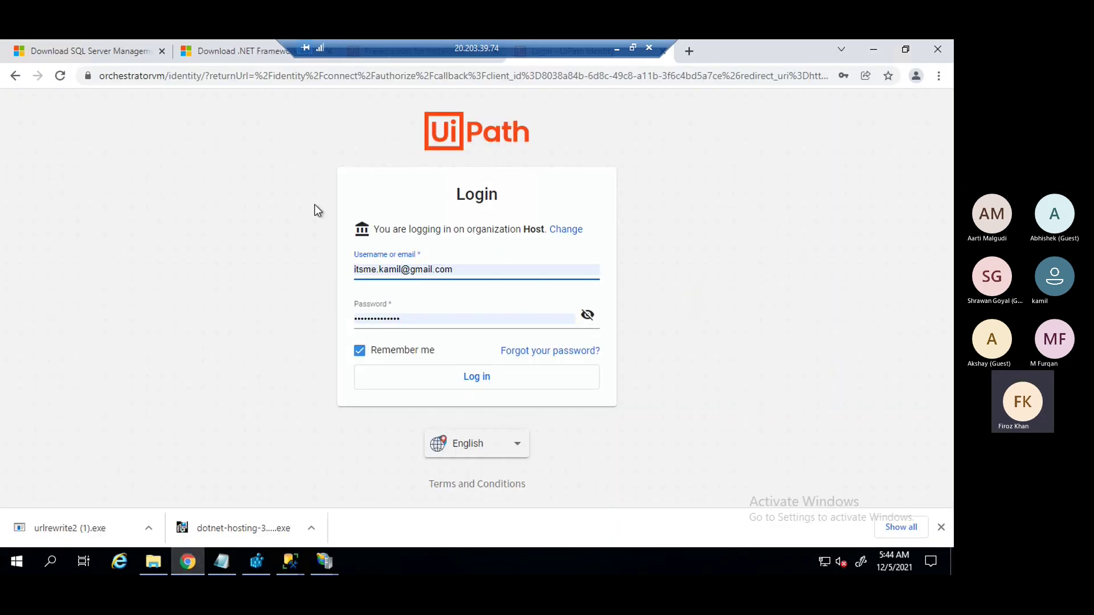
{"action": "left_click", "coordinate": [258, 78]}
{"action": "type", "text": "https://orchestratorvm/"}
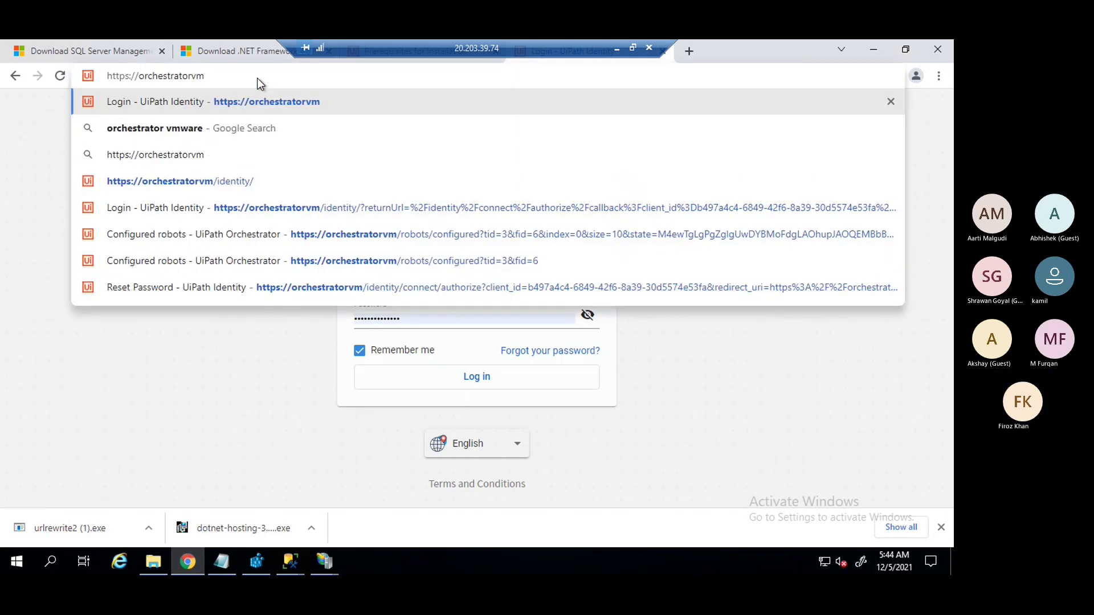
{"action": "key", "text": "Return"}
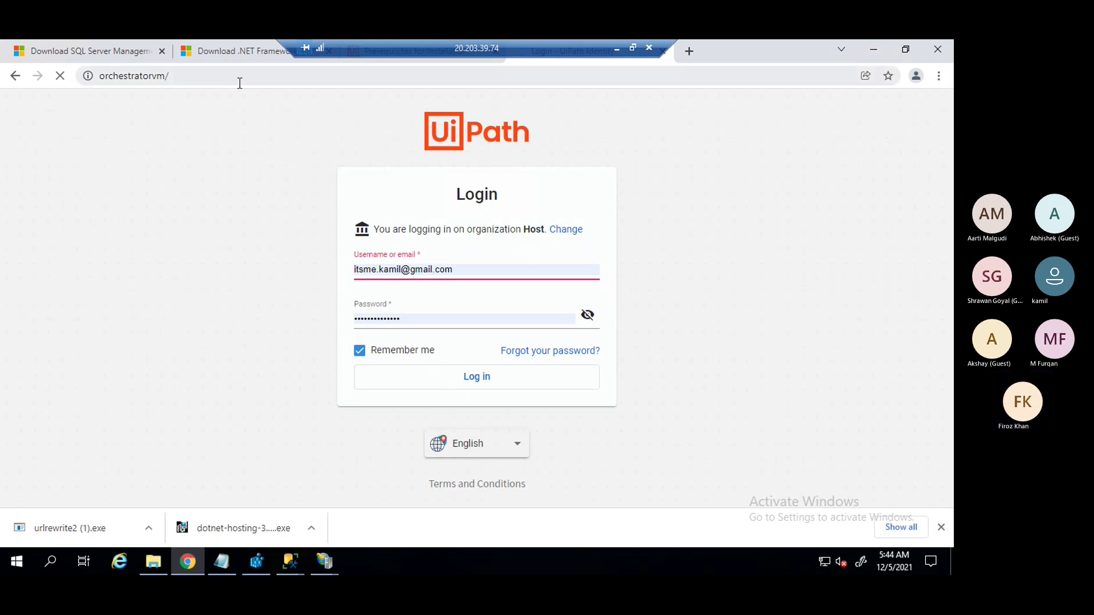
{"action": "left_click", "coordinate": [239, 83]}
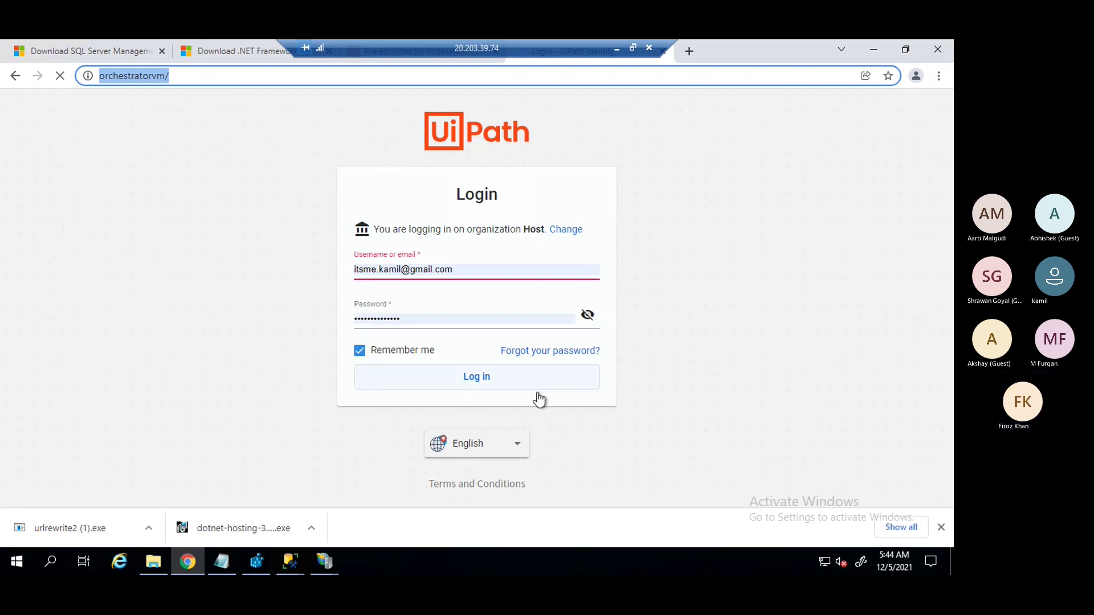
{"action": "left_click", "coordinate": [515, 386]}
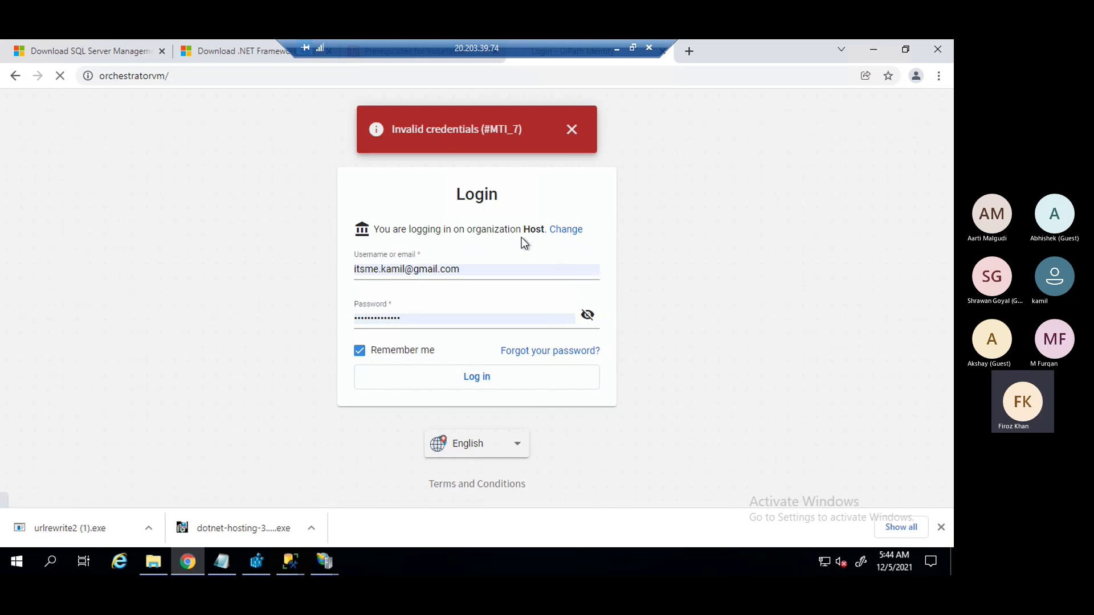
Switch to the Host organization and log in as admin with the host password.
{"action": "left_click", "coordinate": [561, 232]}
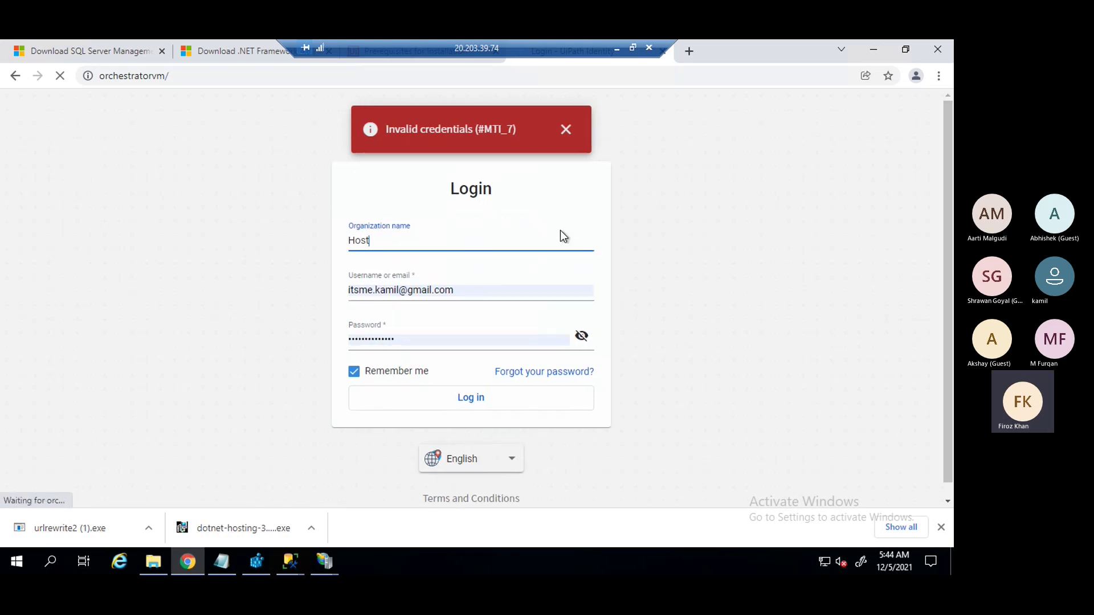
{"action": "left_click", "coordinate": [463, 288]}
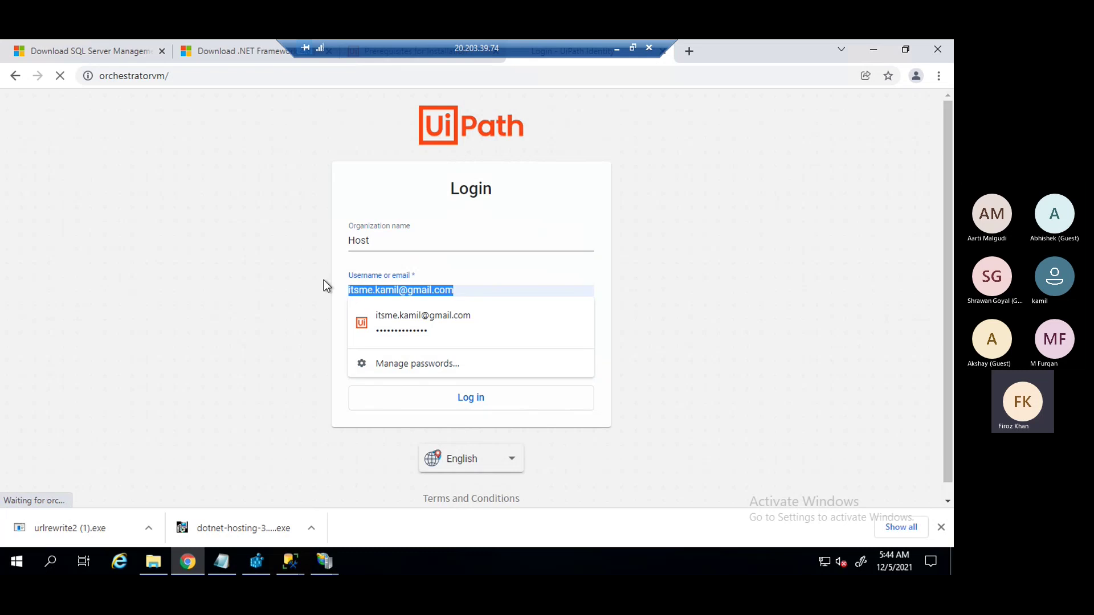
{"action": "type", "text": "Admin"}
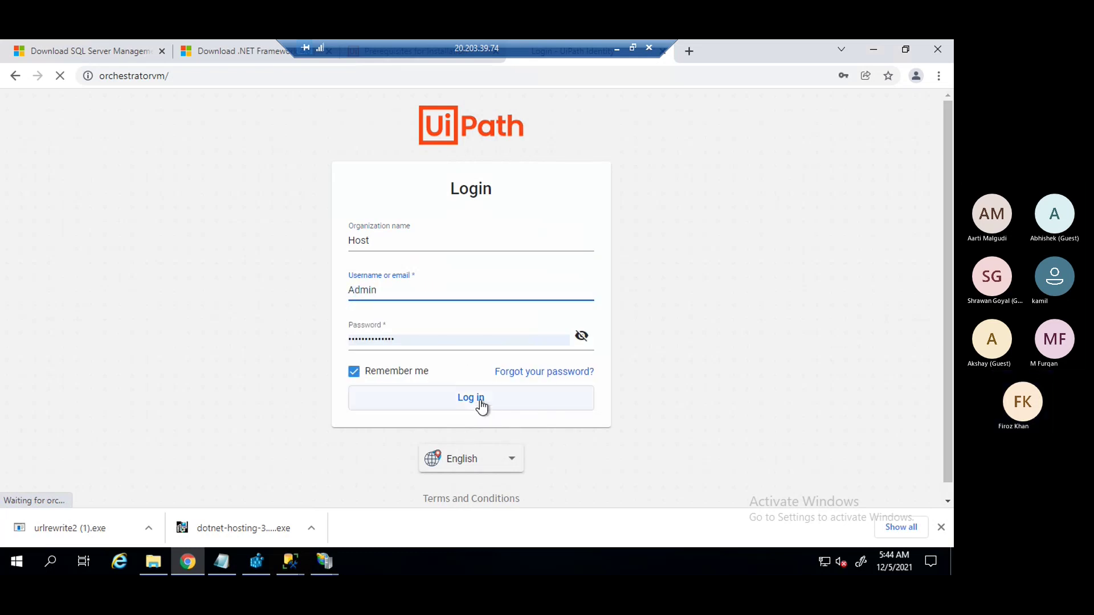
{"action": "left_click", "coordinate": [430, 343]}
{"action": "key", "text": "BackSpace"}
{"action": "key", "text": "BackSpace"}
{"action": "key", "text": "BackSpace"}
{"action": "key", "text": "BackSpace"}
{"action": "key", "text": "BackSpace"}
{"action": "key", "text": "BackSpace"}
{"action": "key", "text": "BackSpace"}
{"action": "key", "text": "BackSpace"}
{"action": "key", "text": "BackSpace"}
{"action": "key", "text": "BackSpace"}
{"action": "key", "text": "BackSpace"}
{"action": "key", "text": "BackSpace"}
{"action": "key", "text": "BackSpace"}
{"action": "key", "text": "BackSpace"}
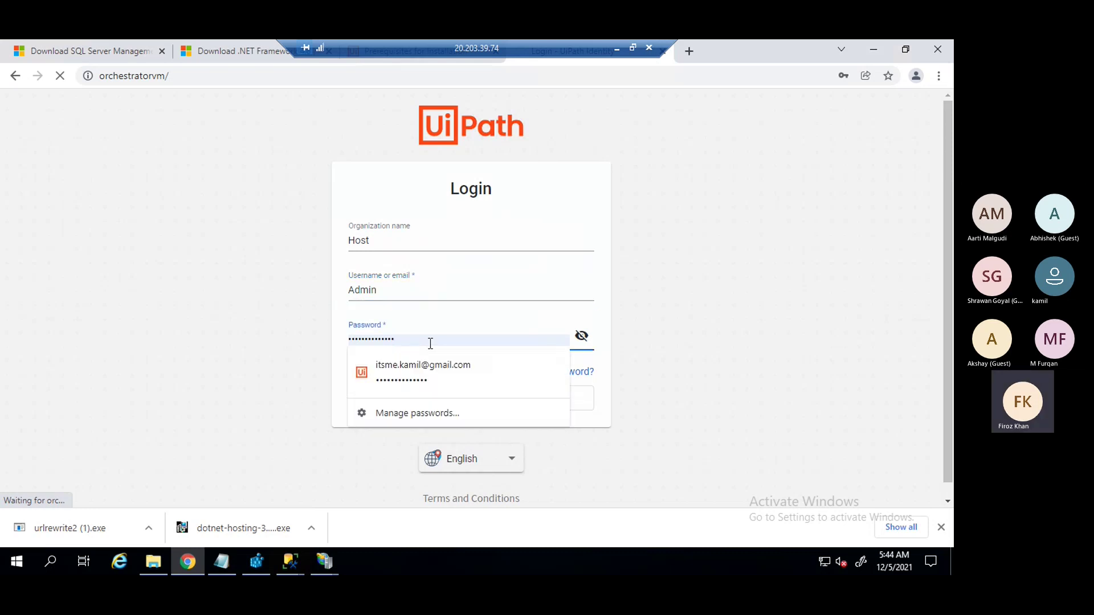
{"action": "type", "text": "•••••••"}
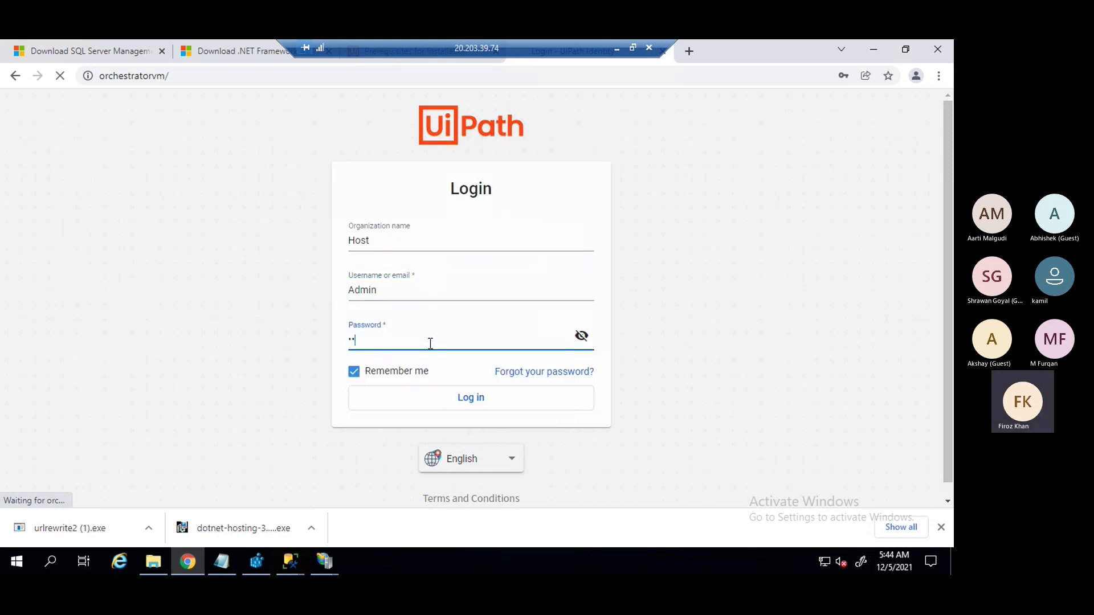
{"action": "type", "text": "•••••••"}
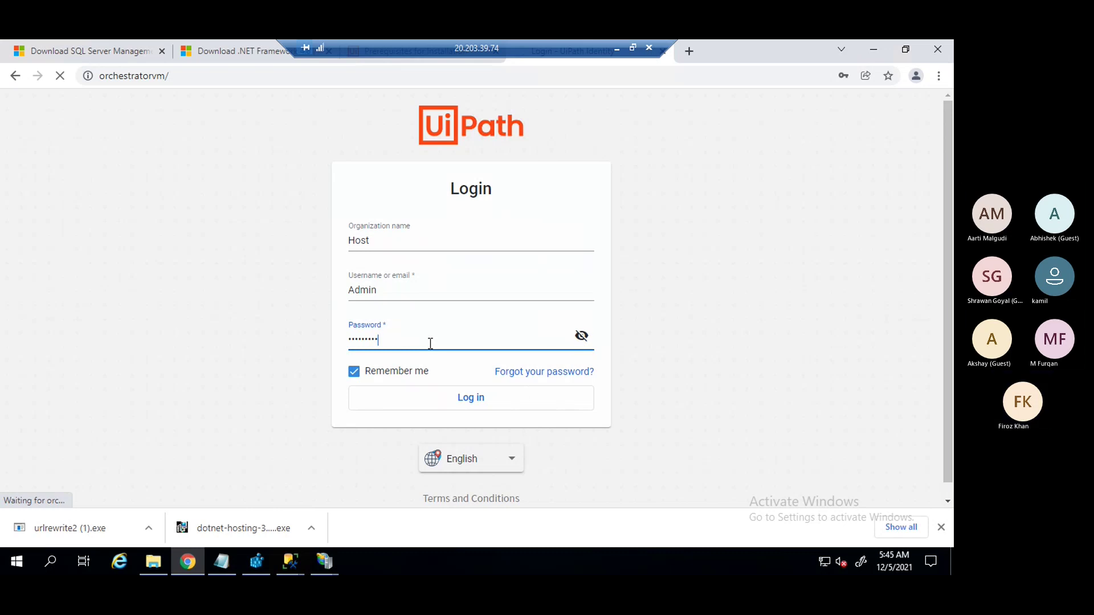
{"action": "left_click", "coordinate": [461, 407]}
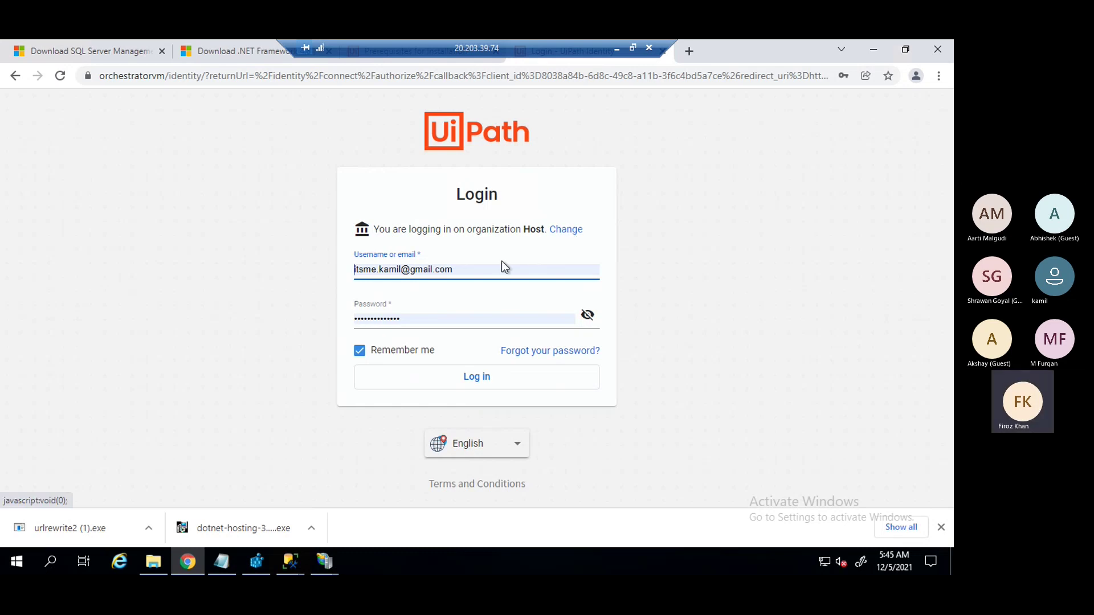
{"action": "left_click", "coordinate": [476, 274]}
{"action": "key", "text": "BackSpace"}
{"action": "key", "text": "BackSpace"}
{"action": "key", "text": "BackSpace"}
{"action": "key", "text": "BackSpace"}
{"action": "key", "text": "BackSpace"}
{"action": "key", "text": "BackSpace"}
{"action": "key", "text": "BackSpace"}
{"action": "key", "text": "BackSpace"}
{"action": "key", "text": "BackSpace"}
{"action": "key", "text": "BackSpace"}
{"action": "key", "text": "BackSpace"}
{"action": "key", "text": "BackSpace"}
{"action": "key", "text": "BackSpace"}
{"action": "key", "text": "BackSpace"}
{"action": "key", "text": "BackSpace"}
{"action": "key", "text": "BackSpace"}
{"action": "key", "text": "BackSpace"}
{"action": "key", "text": "BackSpace"}
{"action": "key", "text": "BackSpace"}
{"action": "key", "text": "BackSpace"}
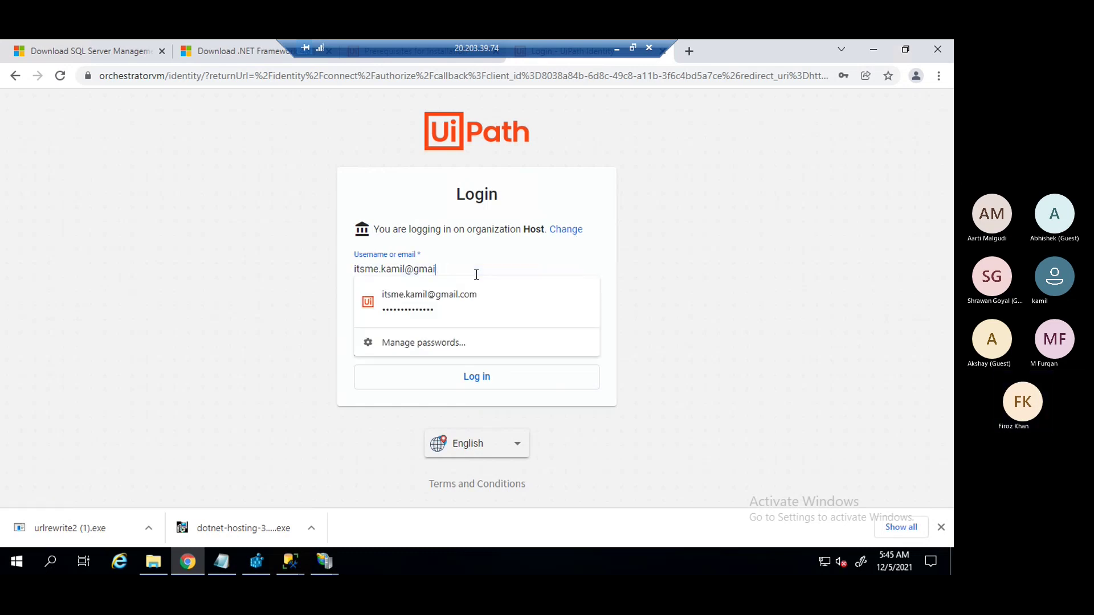
{"action": "type", "text": "admin"}
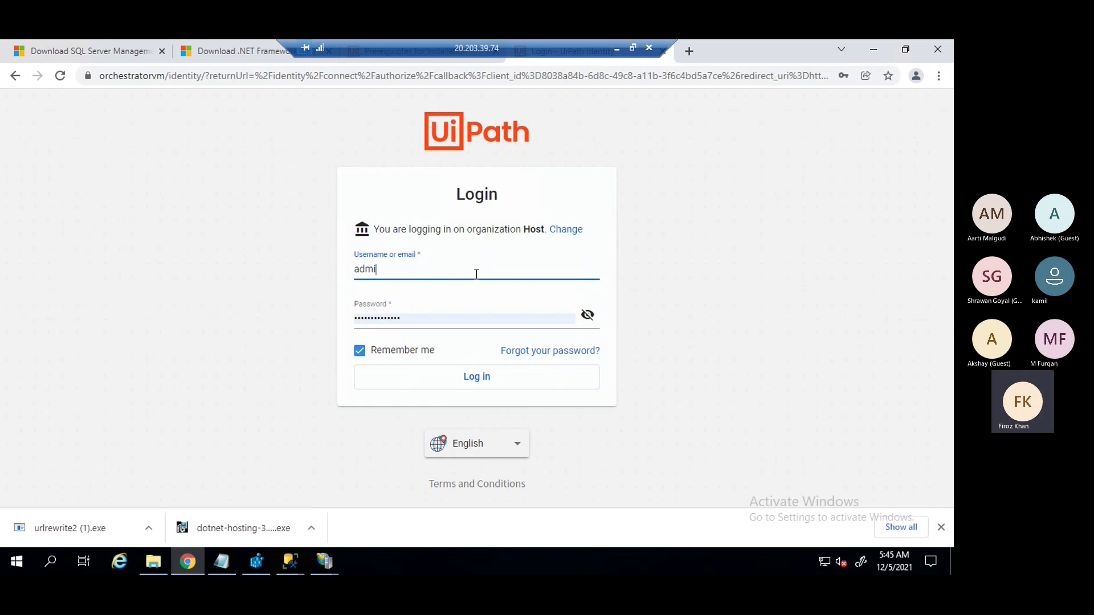
{"action": "left_click", "coordinate": [506, 377]}
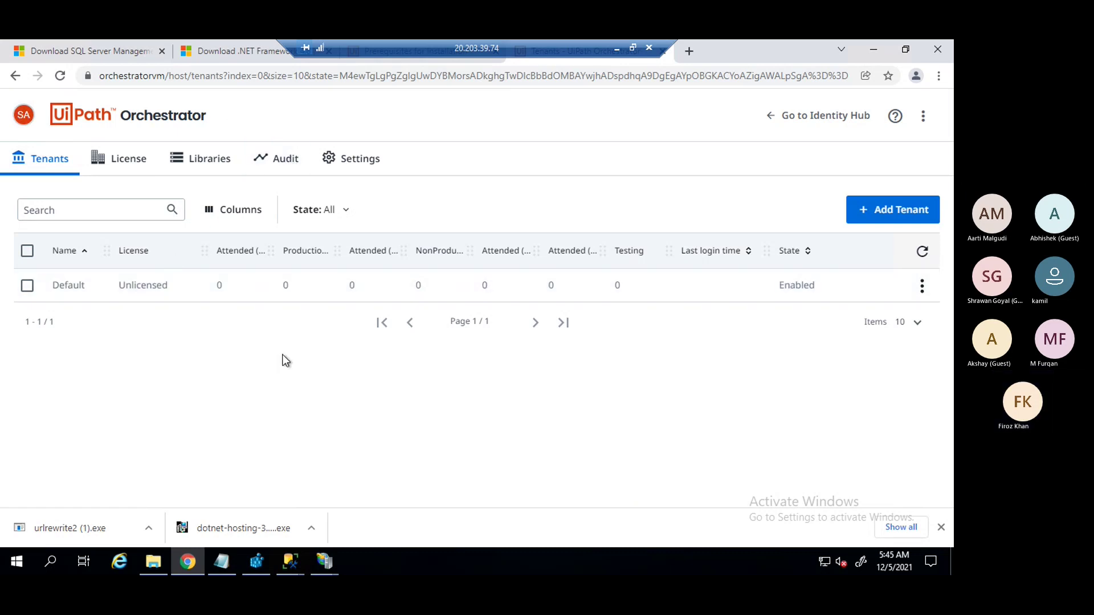
Open the host License page's Activate Online form and place the cursor in License Key.
{"action": "left_click", "coordinate": [124, 158]}
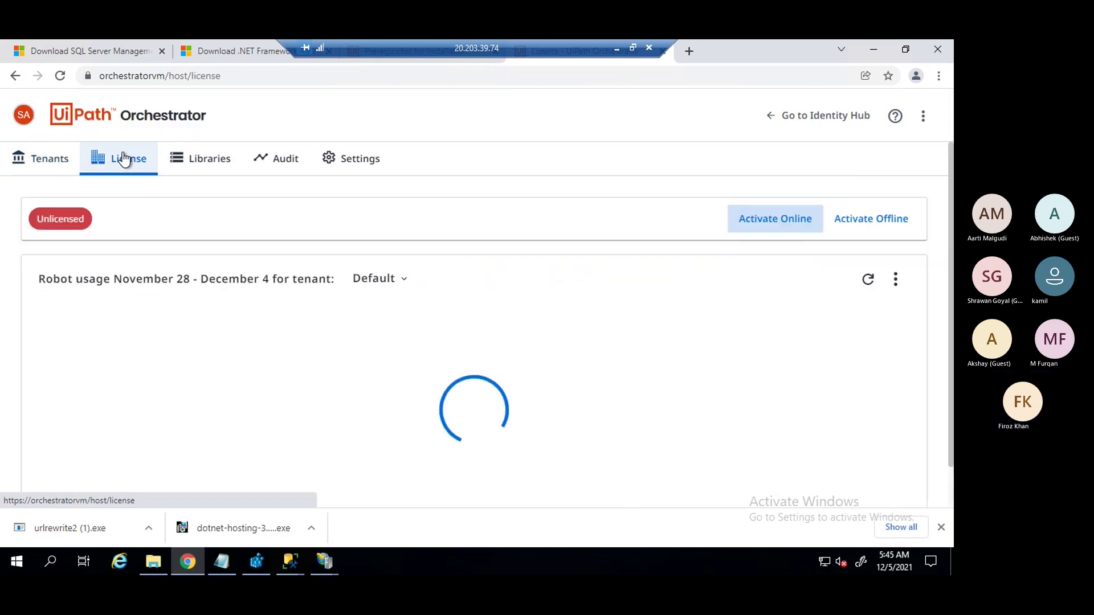
{"action": "left_click", "coordinate": [56, 164]}
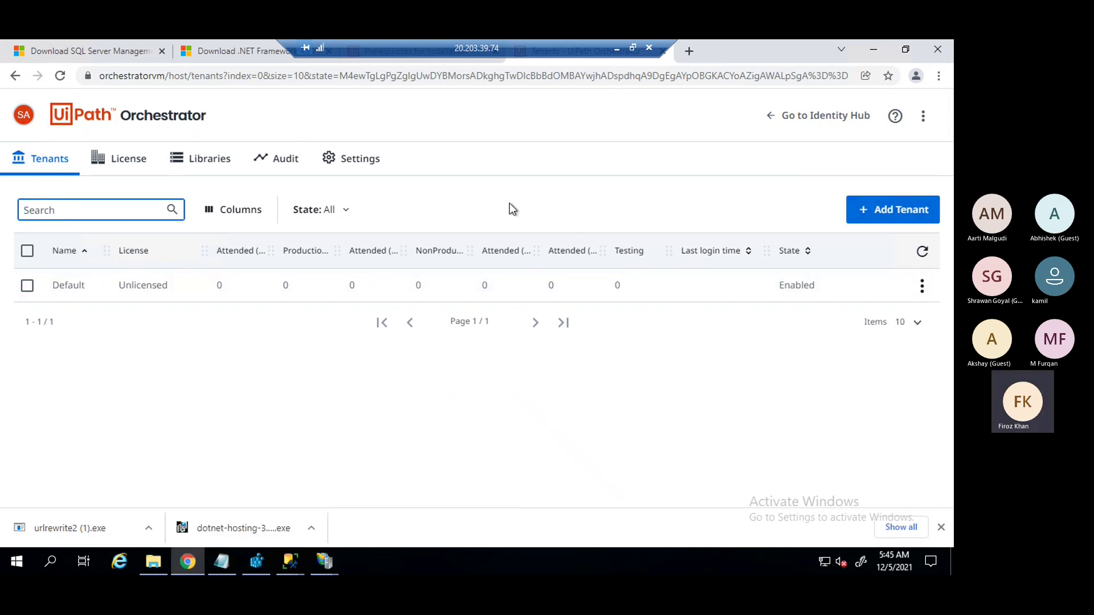
{"action": "left_click", "coordinate": [128, 166]}
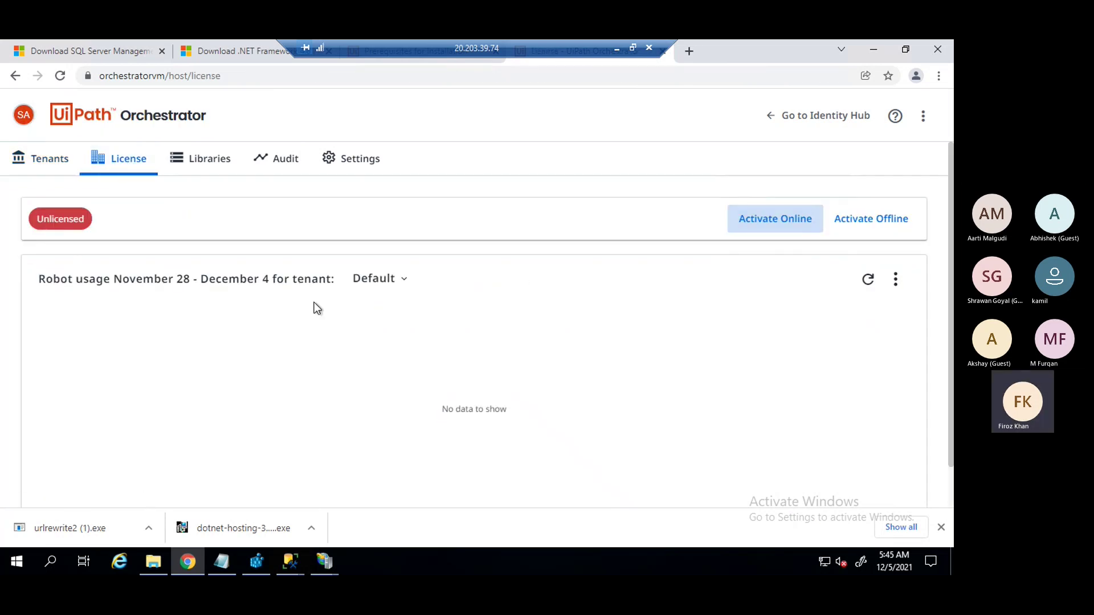
{"action": "left_click", "coordinate": [780, 225]}
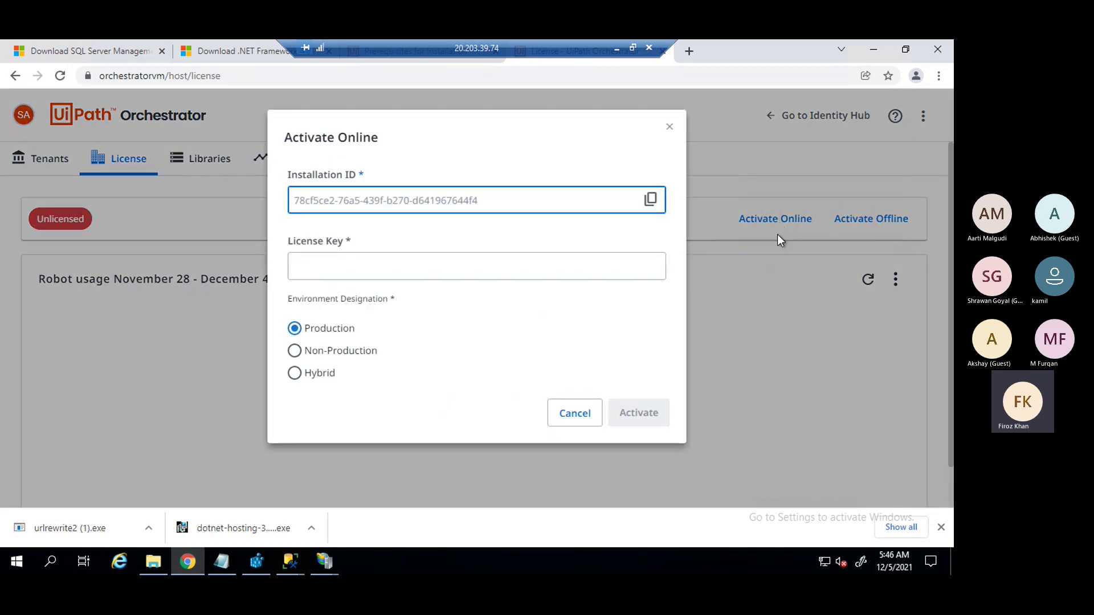
{"action": "left_click", "coordinate": [344, 263]}
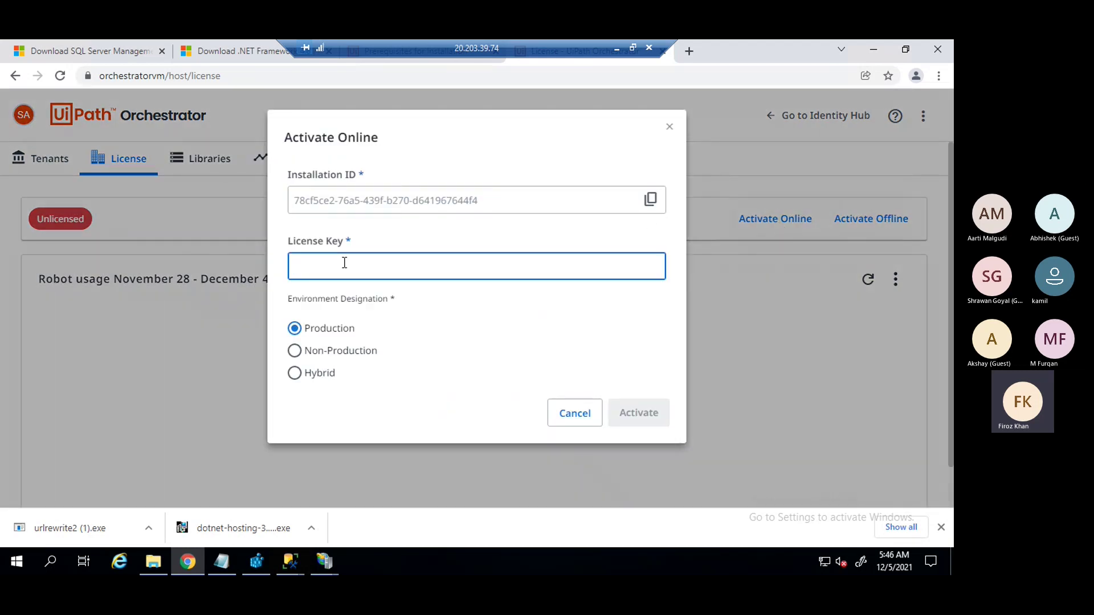